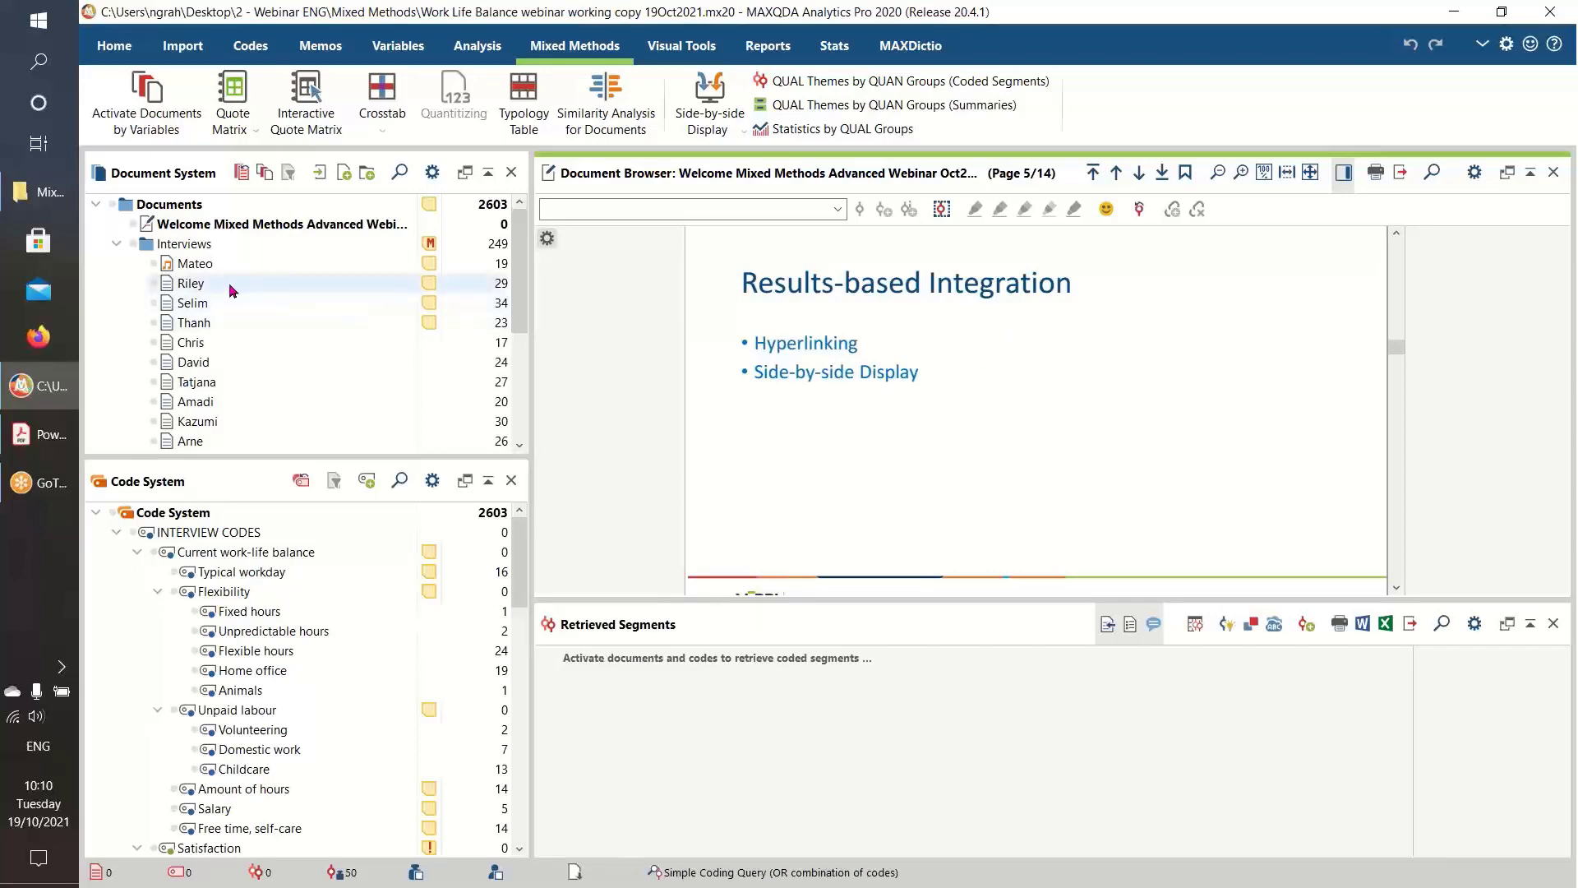
Open the recent project Side-by-Side Display of Results.mx20
mouse_move(228, 283)
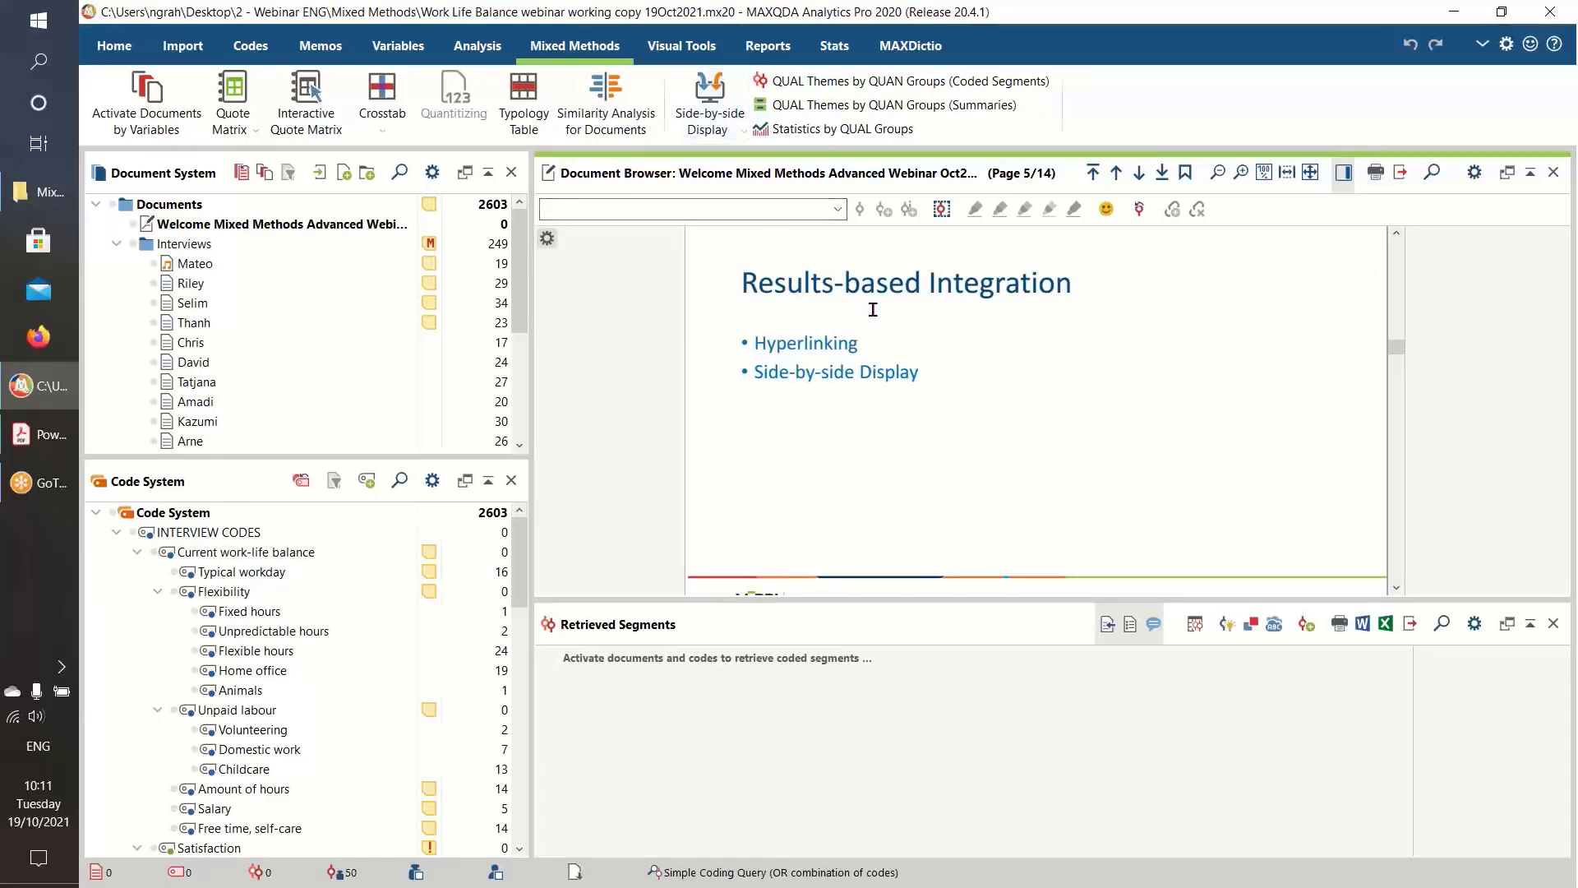
left_click(117, 45)
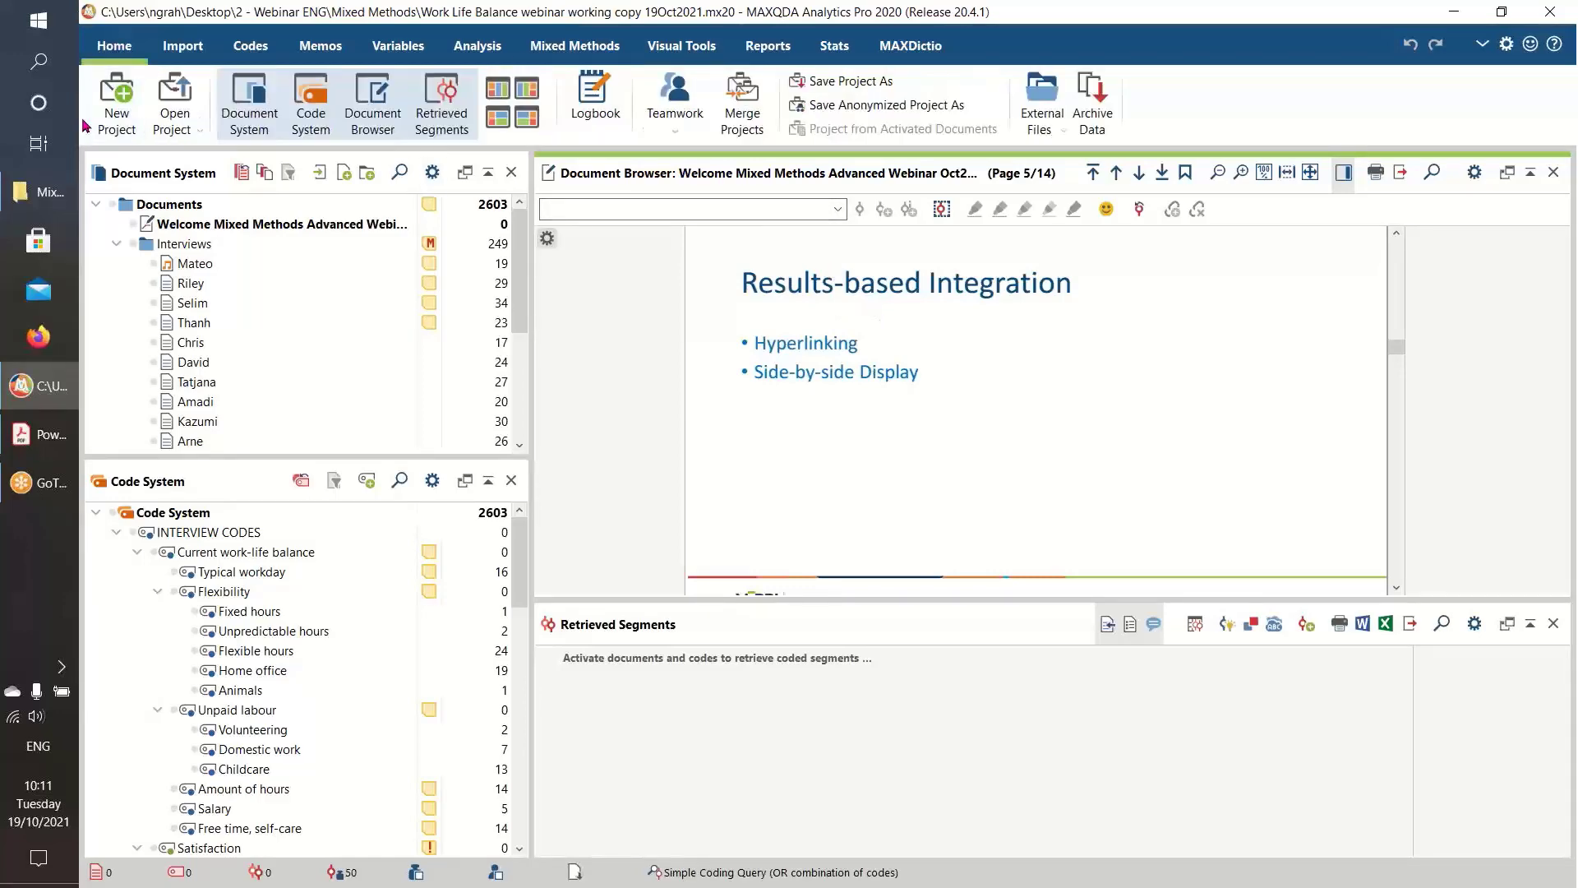
left_click(173, 127)
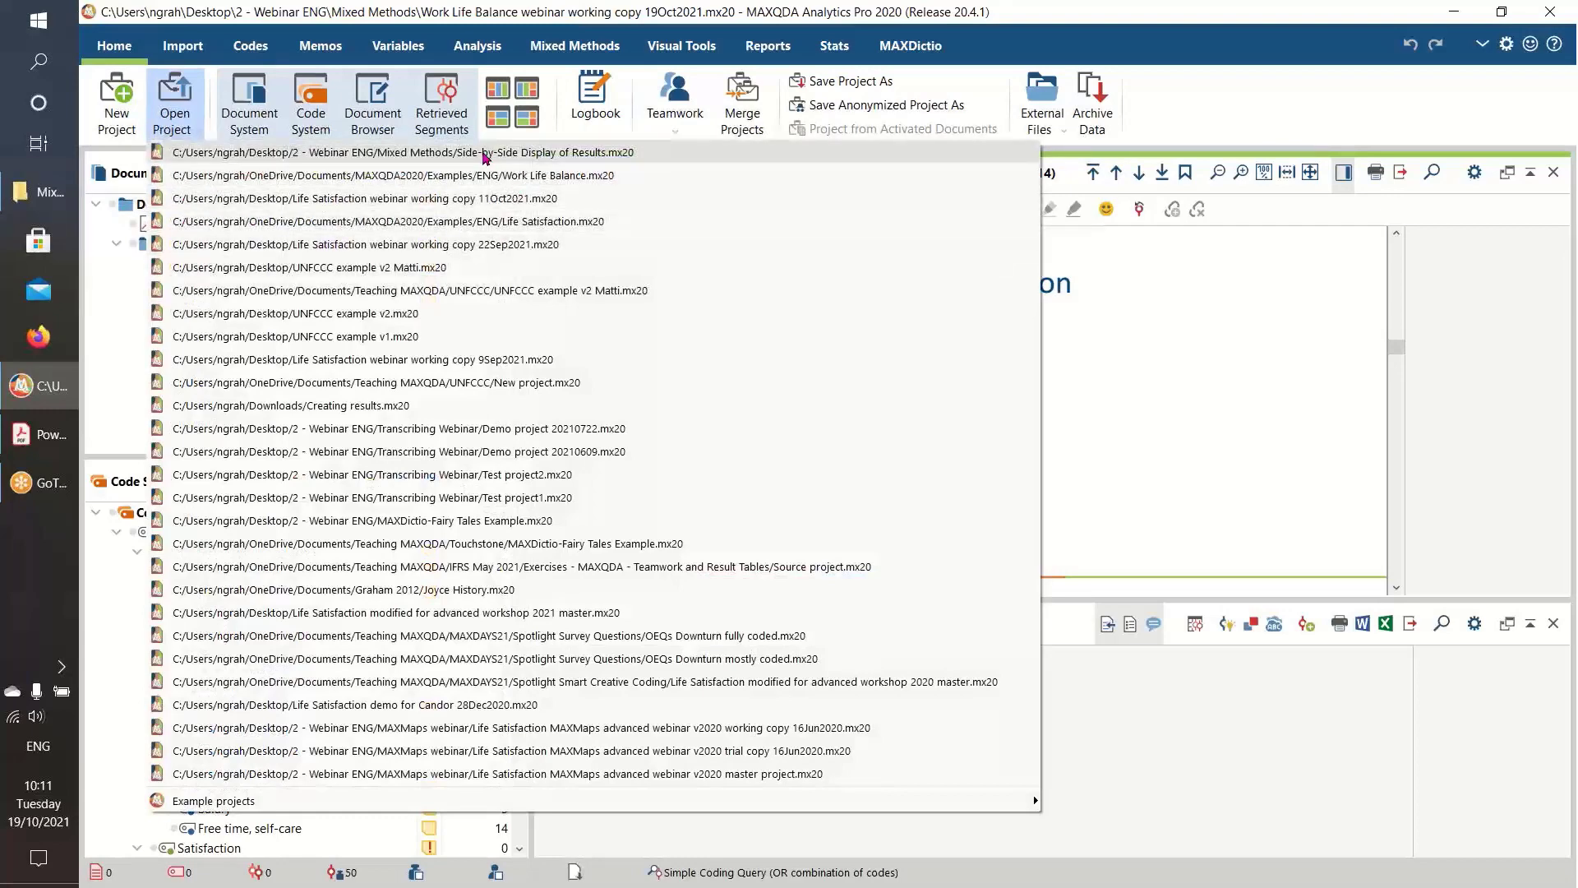
left_click(481, 153)
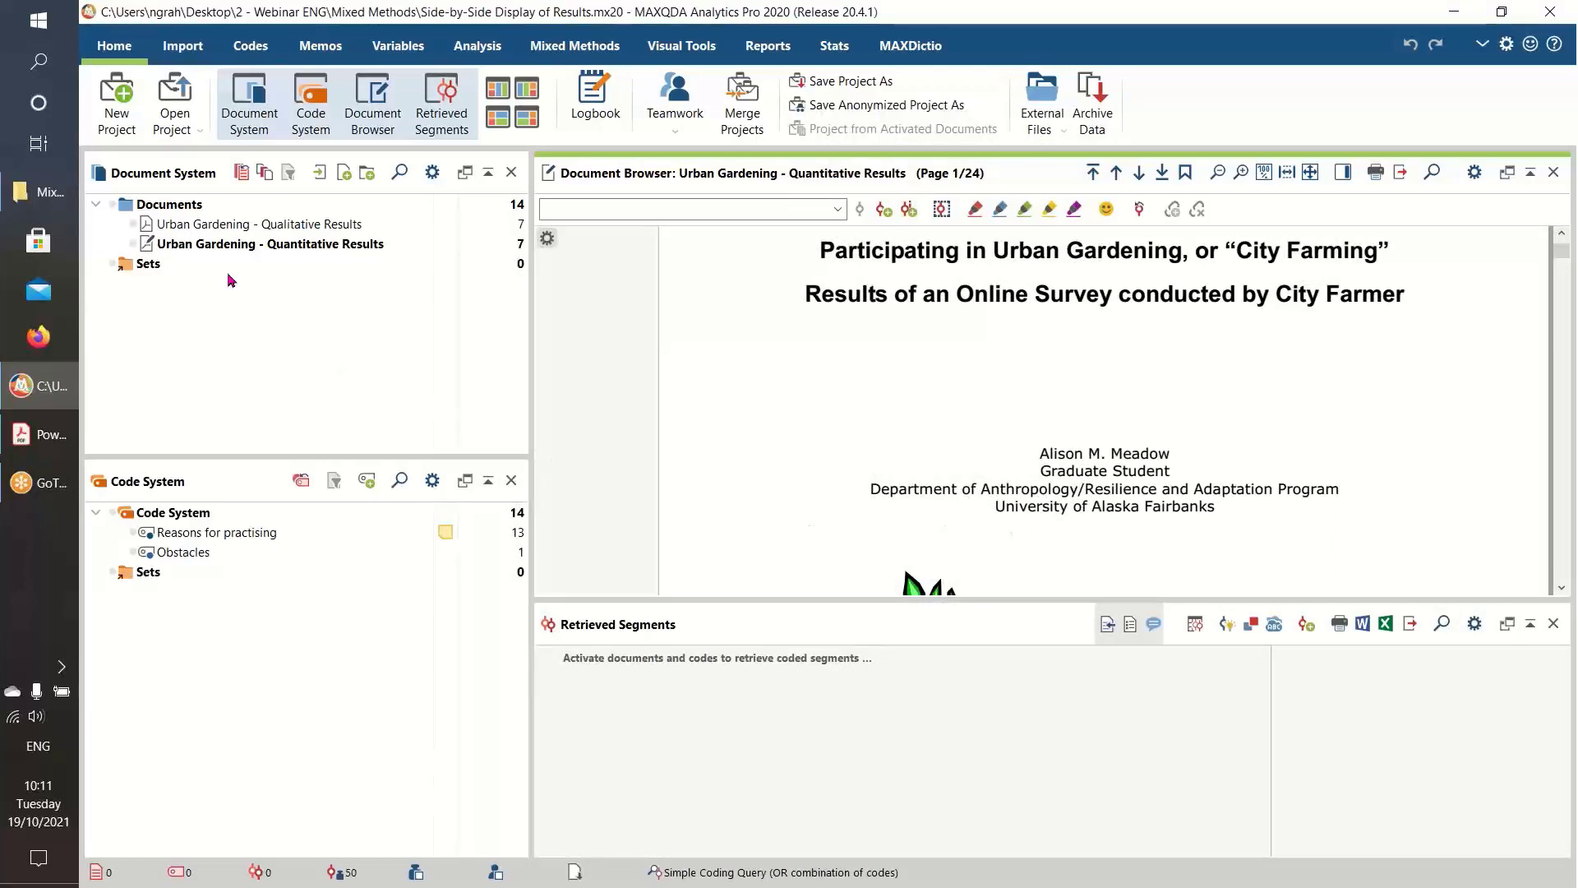
Open the Urban Gardening - Qualitative Results document in a new tab alongside the Quantitative Results document
mouse_move(202, 237)
left_click(219, 228)
right_click(219, 228)
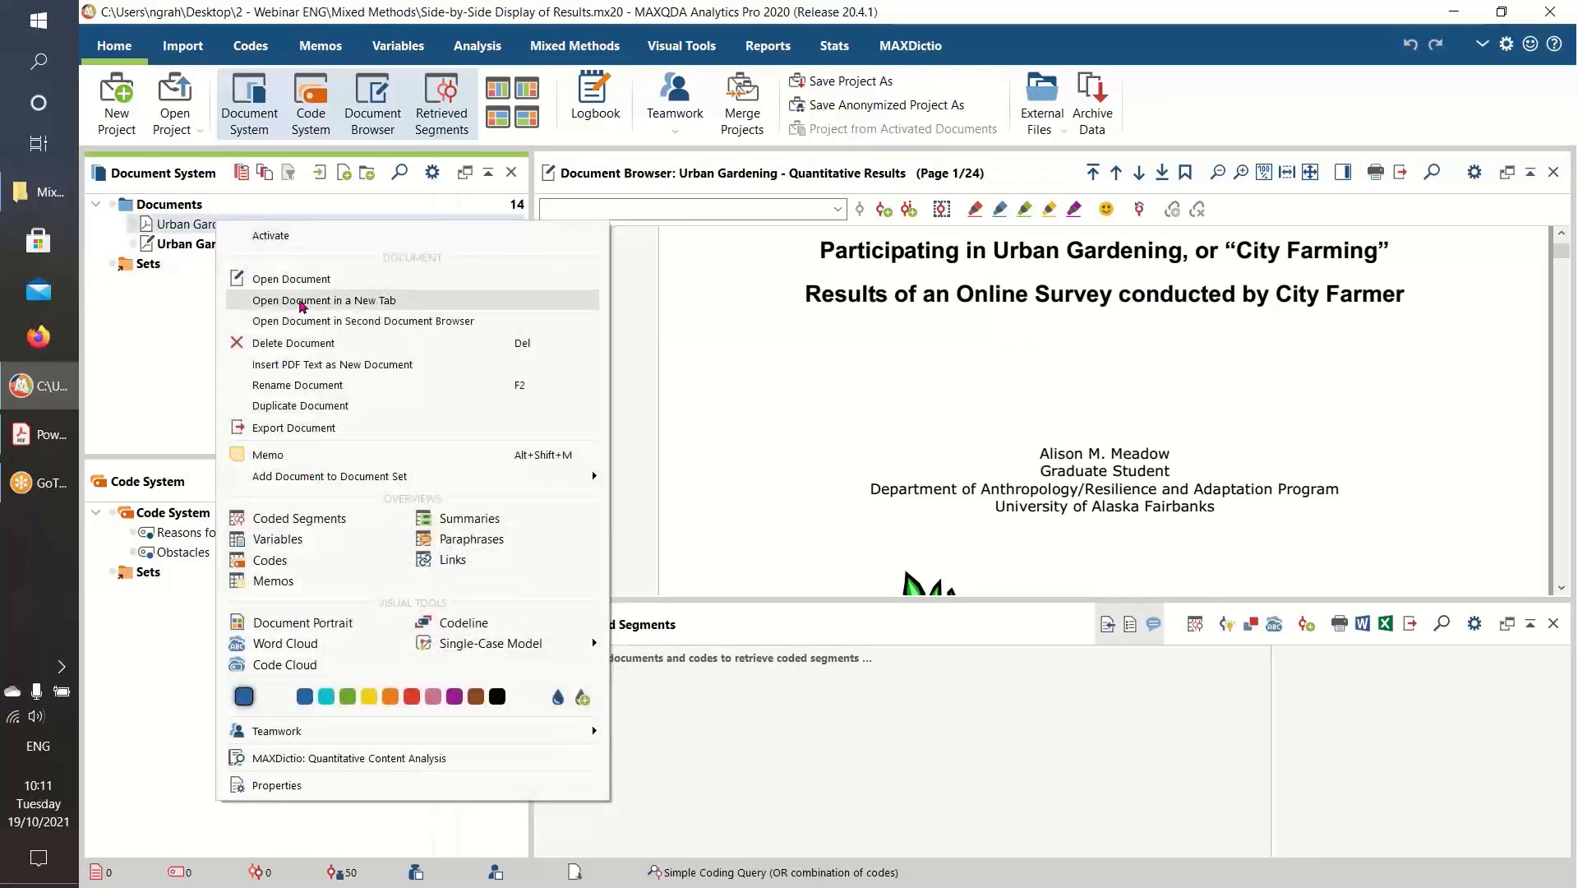
left_click(301, 301)
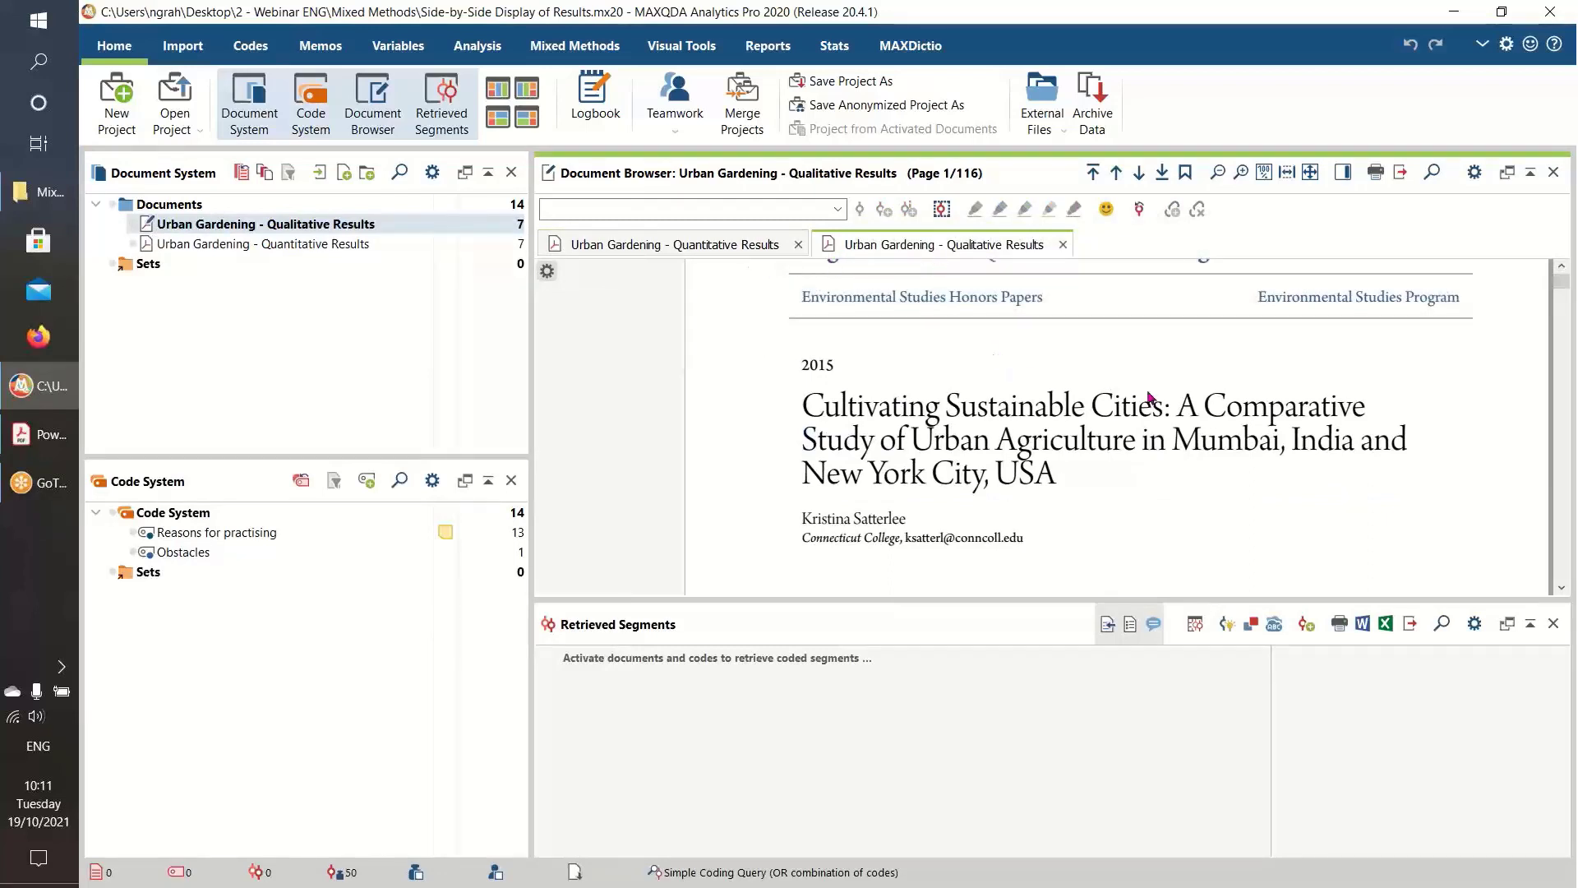
left_click(647, 247)
left_click(870, 247)
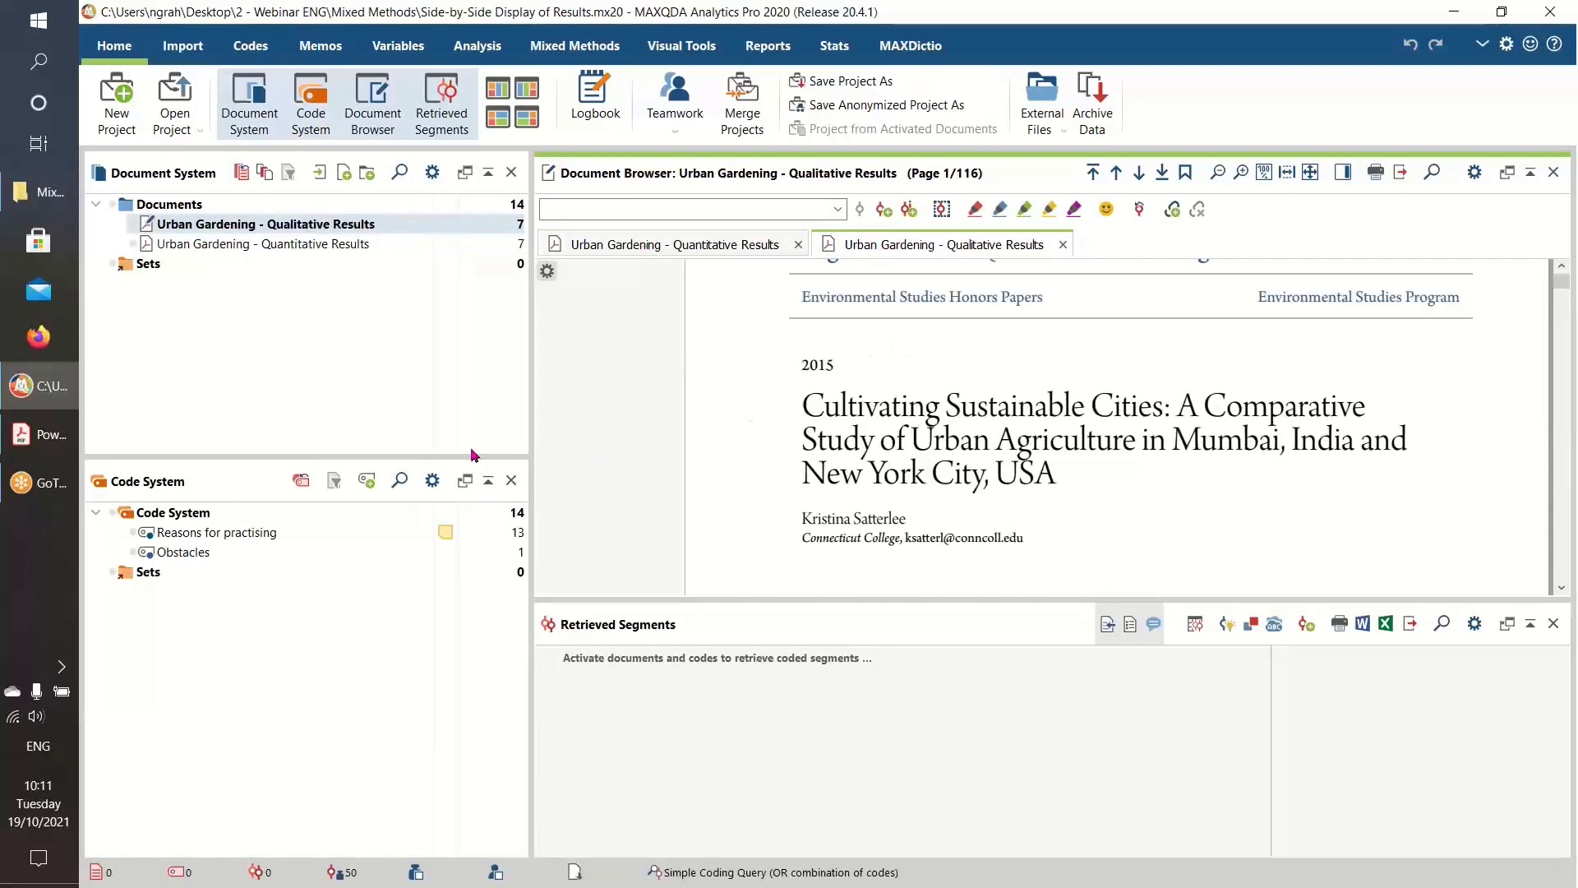
Switch to the Acrobat Reader presentation, view the diagram of qualitative and quantitative data integration, and return to MAXQDA
left_click(47, 435)
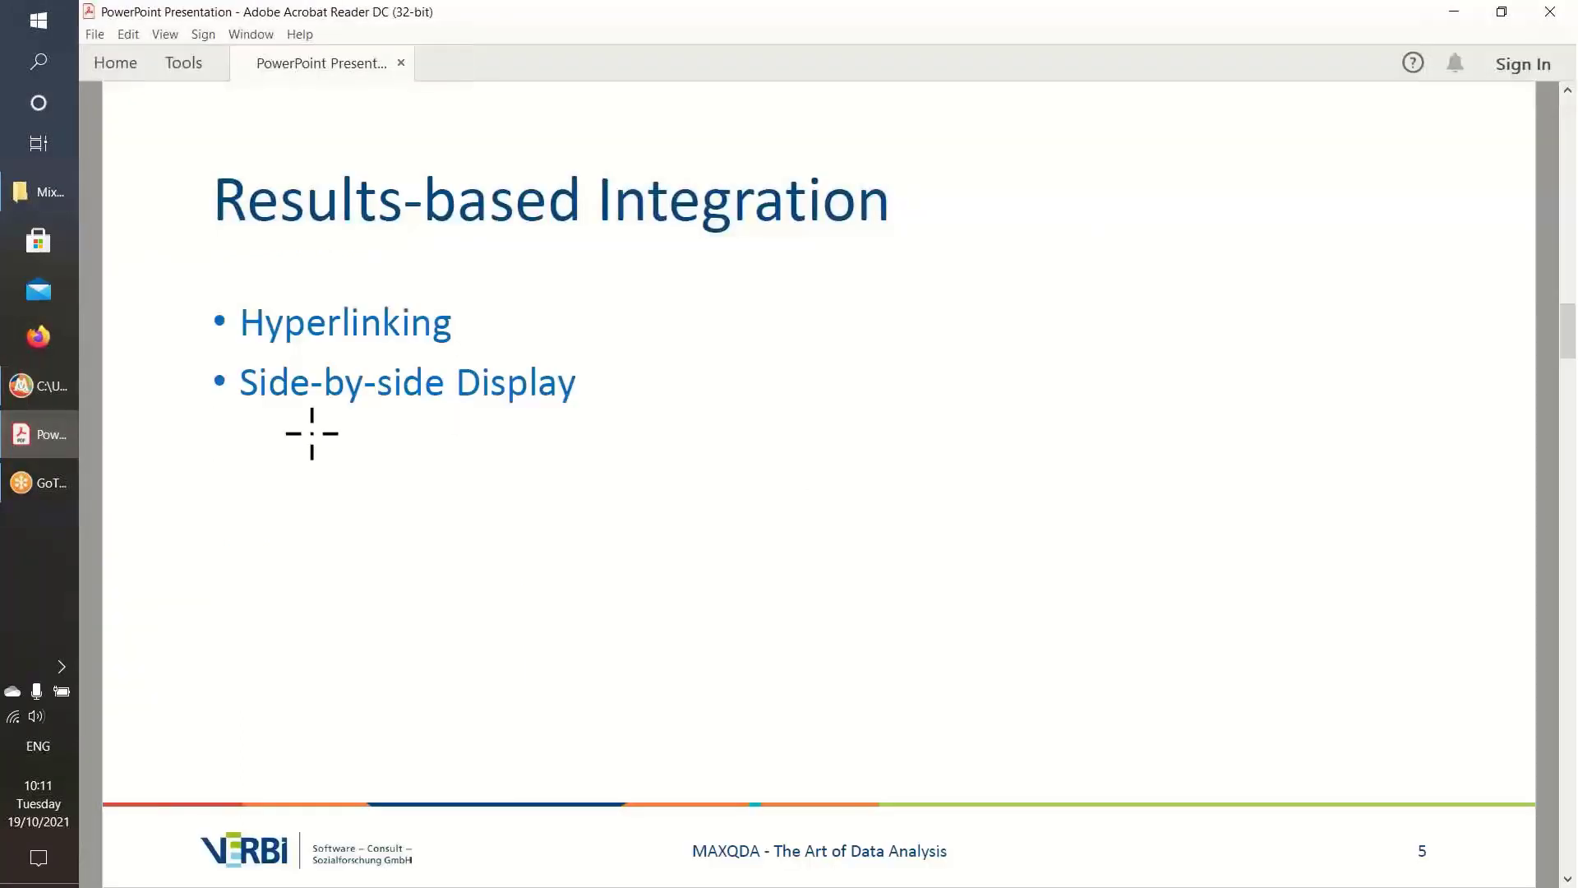
scroll(482, 416, "down", 2)
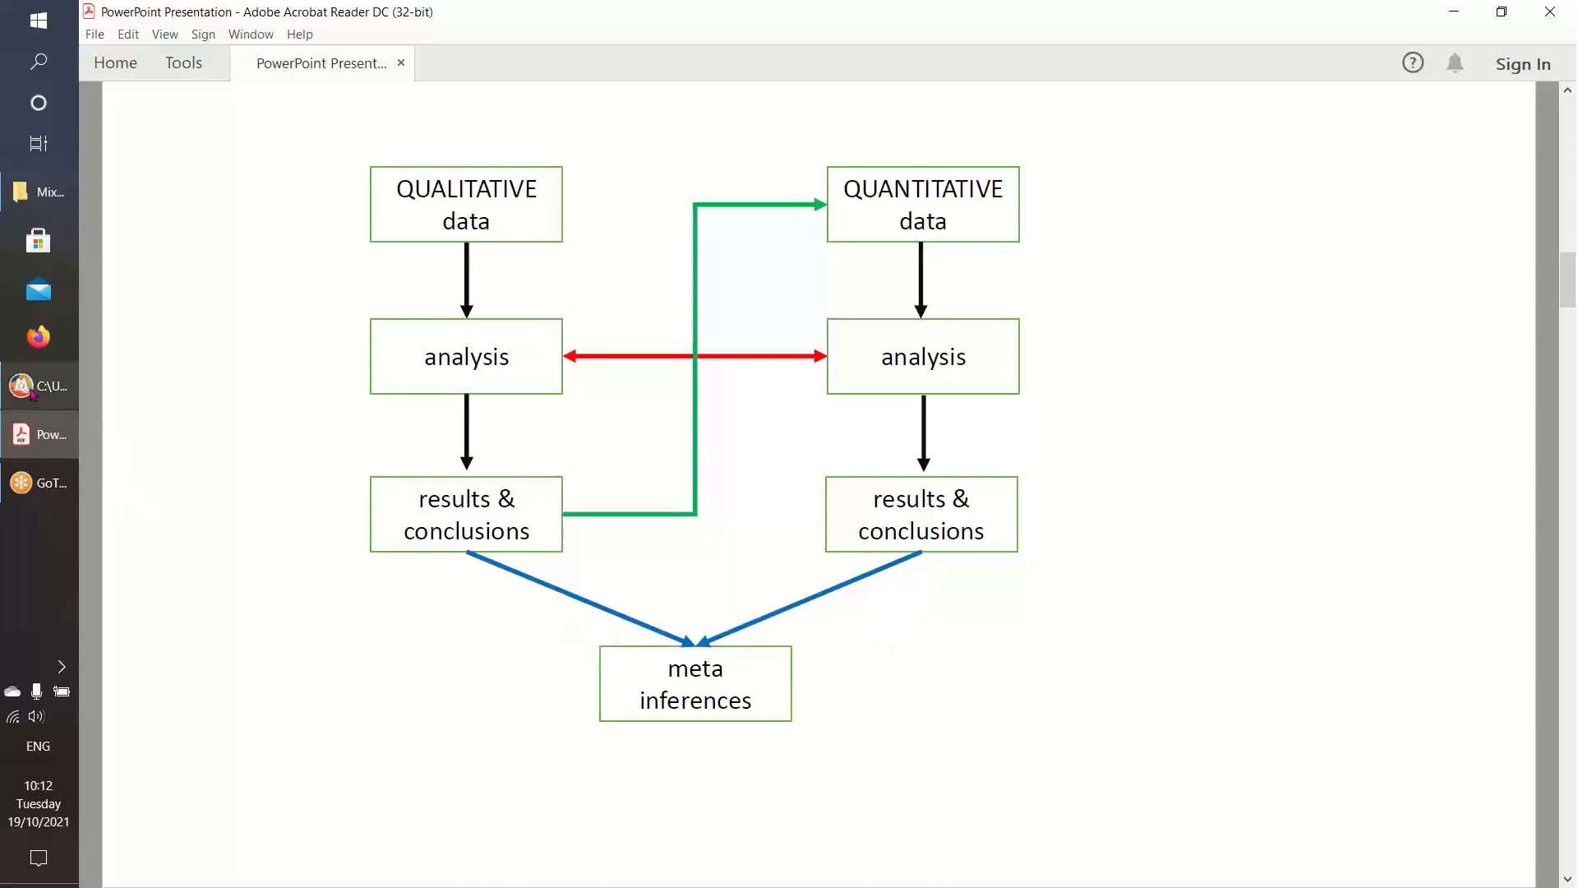
left_click(31, 392)
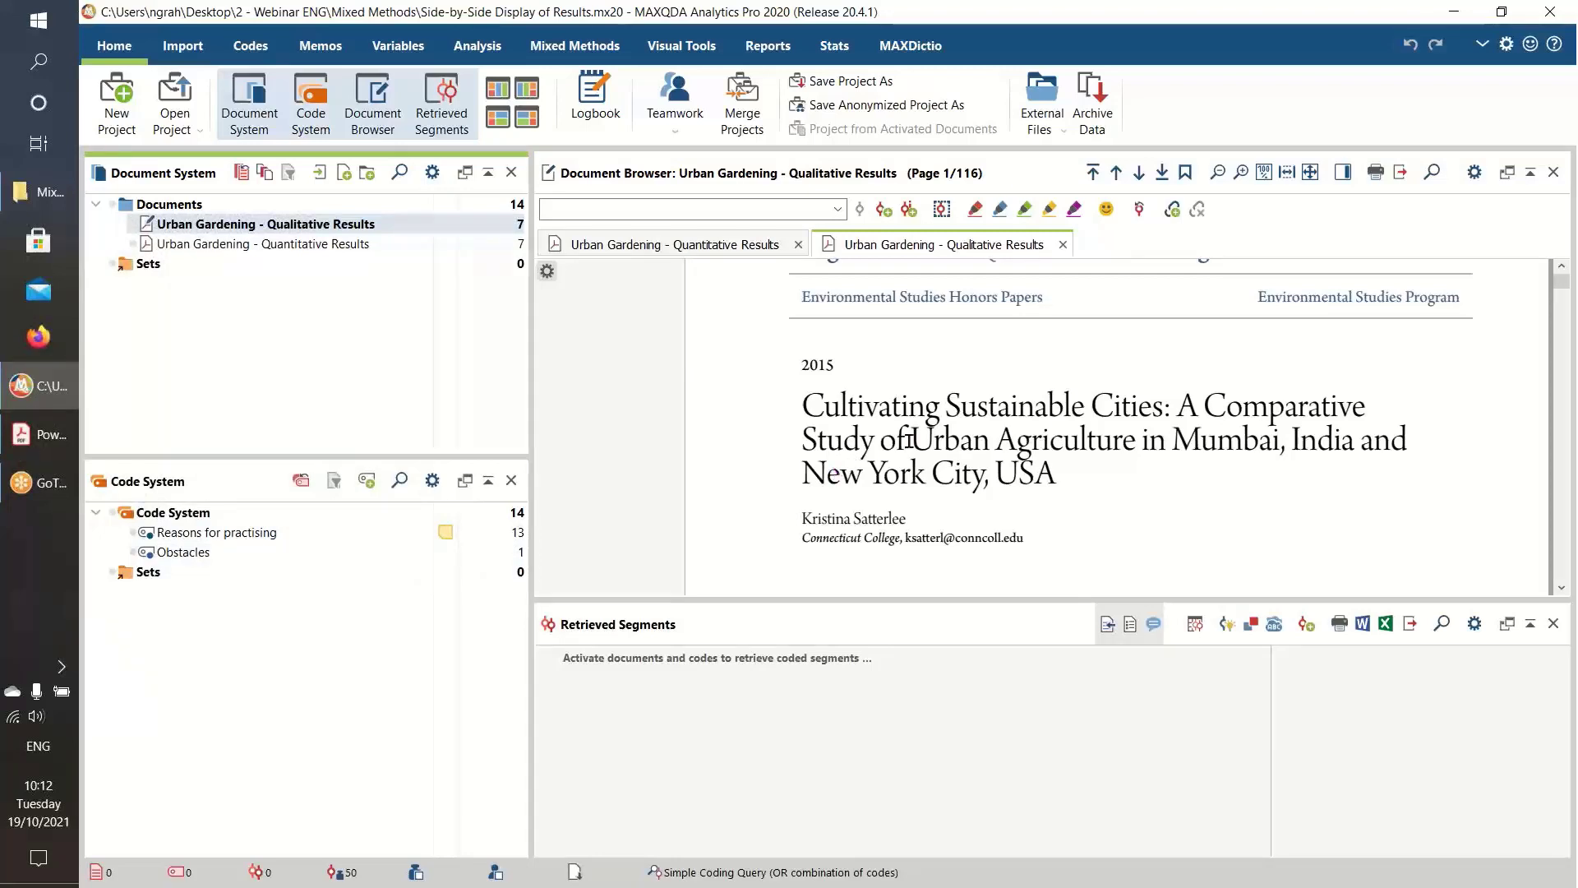
Find the linked passage on page 9 of the Quantitative Results document about reasons for gardening
left_click(705, 244)
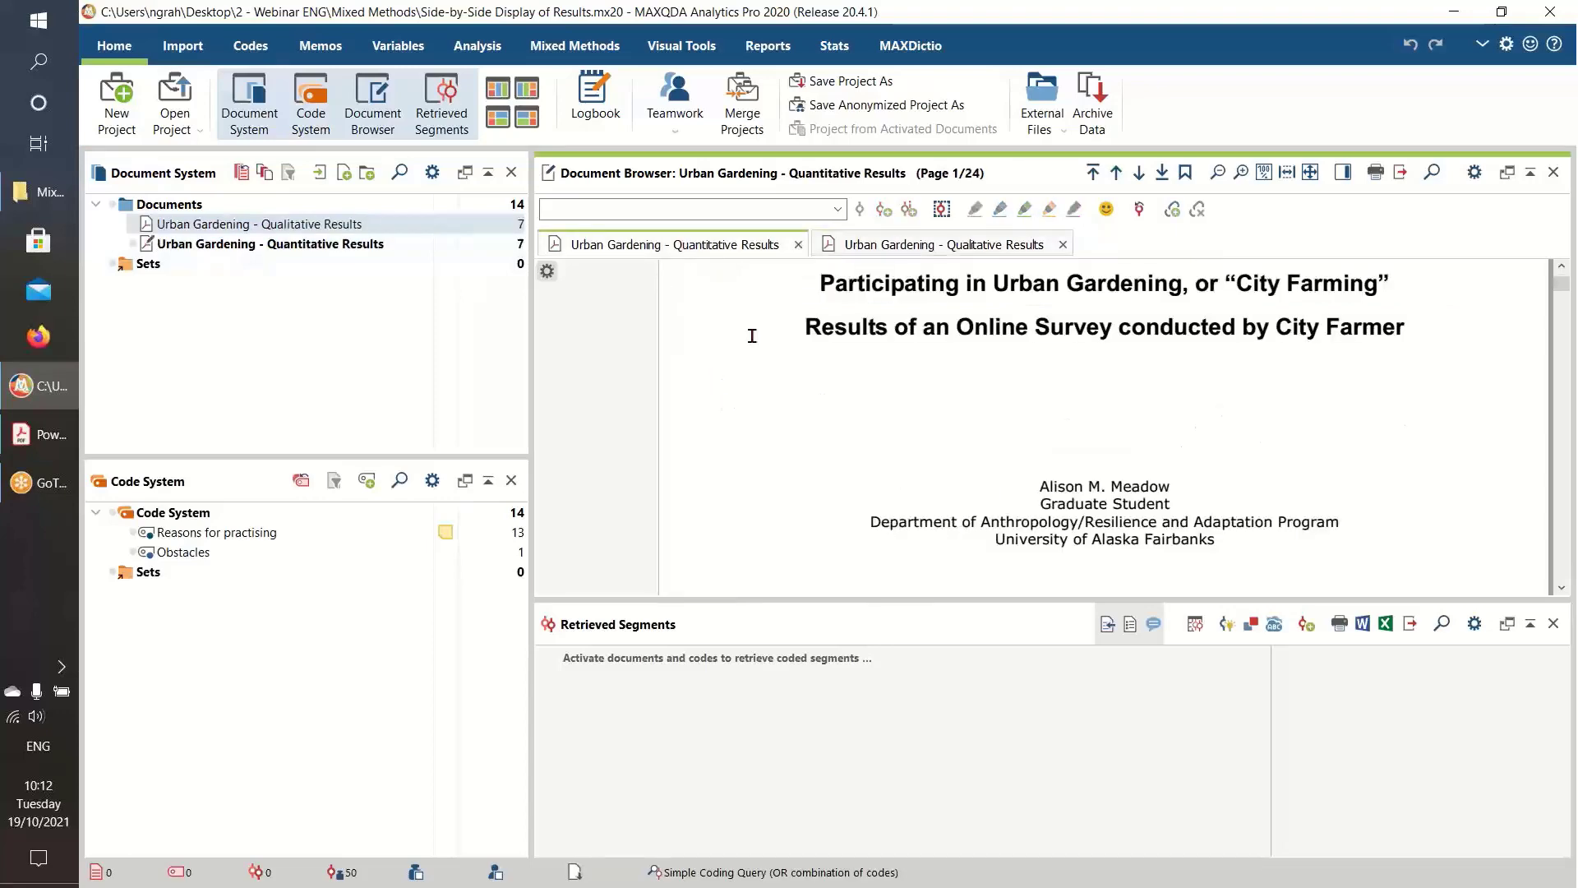
left_click(1139, 173)
left_click(1139, 174)
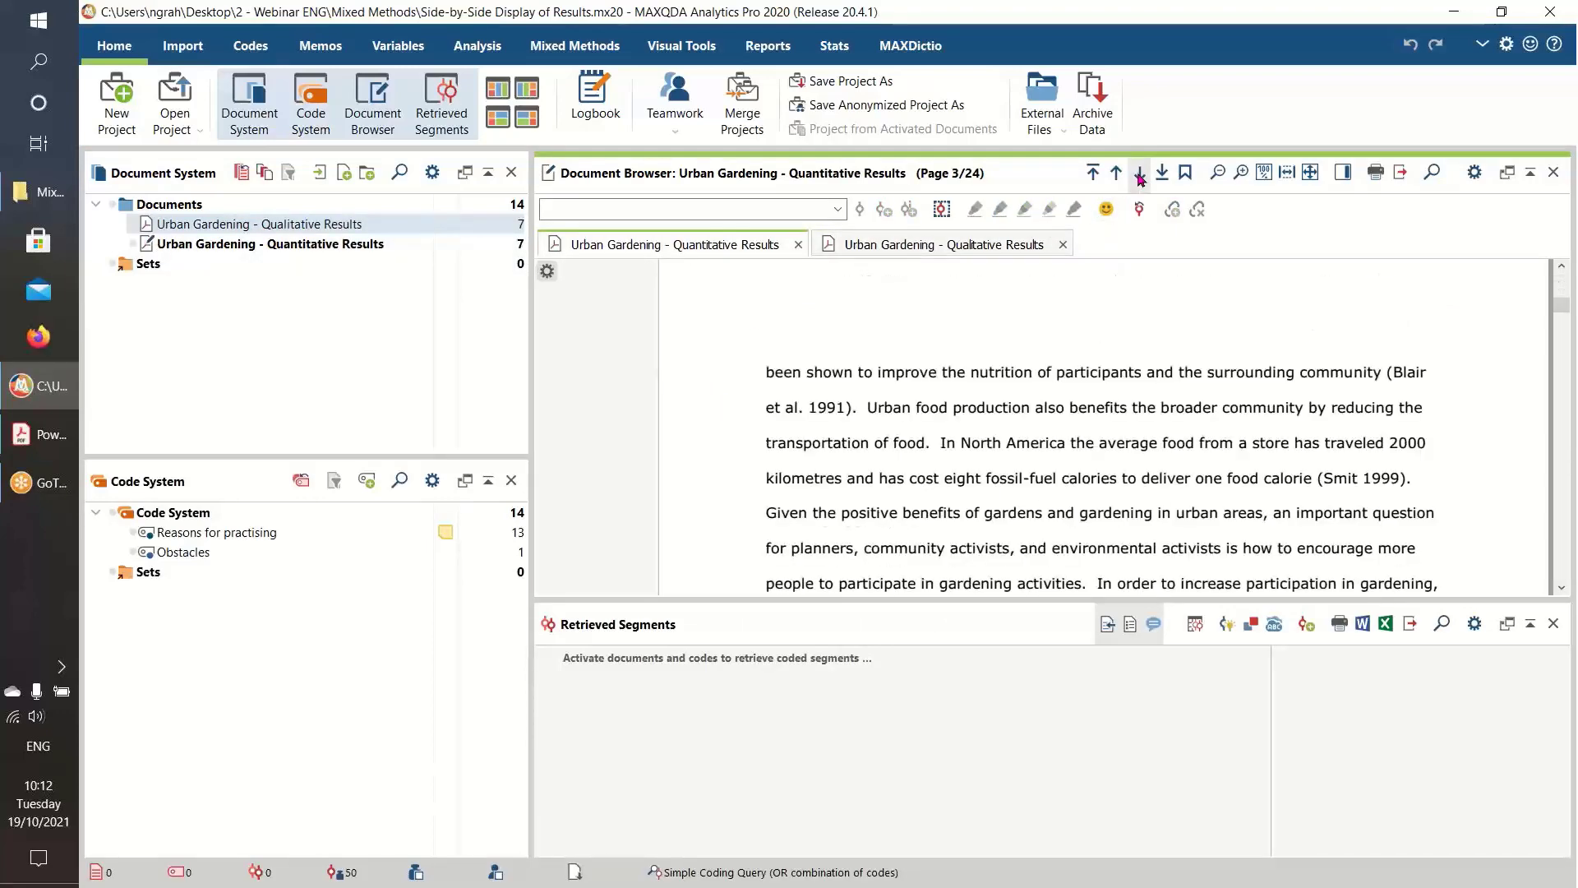
left_click(1139, 173)
left_click(1139, 173)
left_click(1139, 174)
left_click(1139, 174)
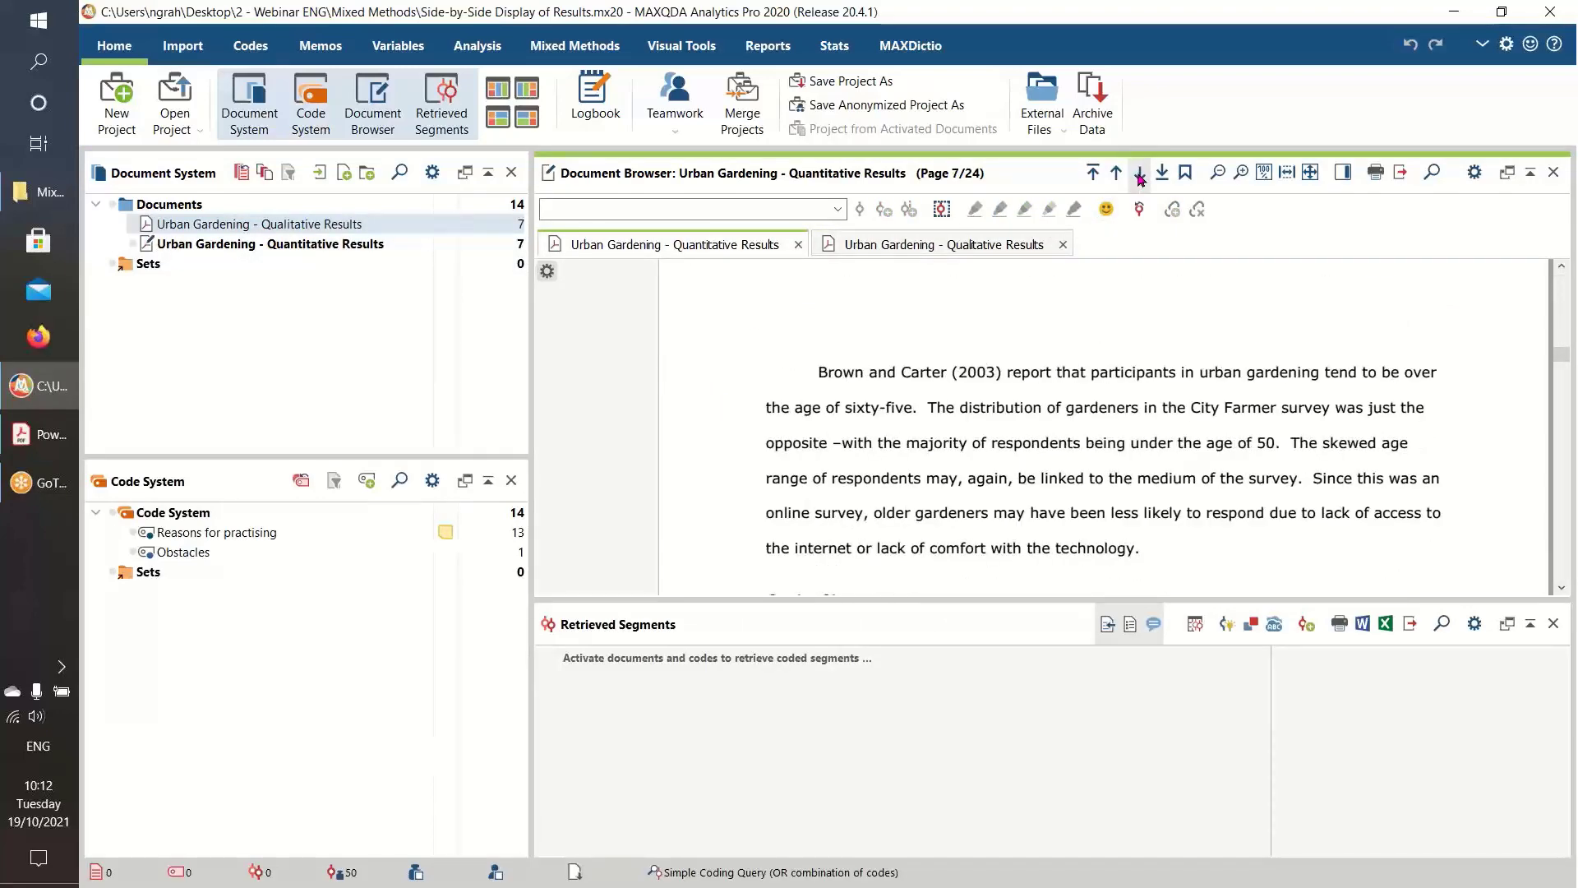
left_click(1139, 173)
left_click(1139, 173)
scroll(1112, 322, "up", 1)
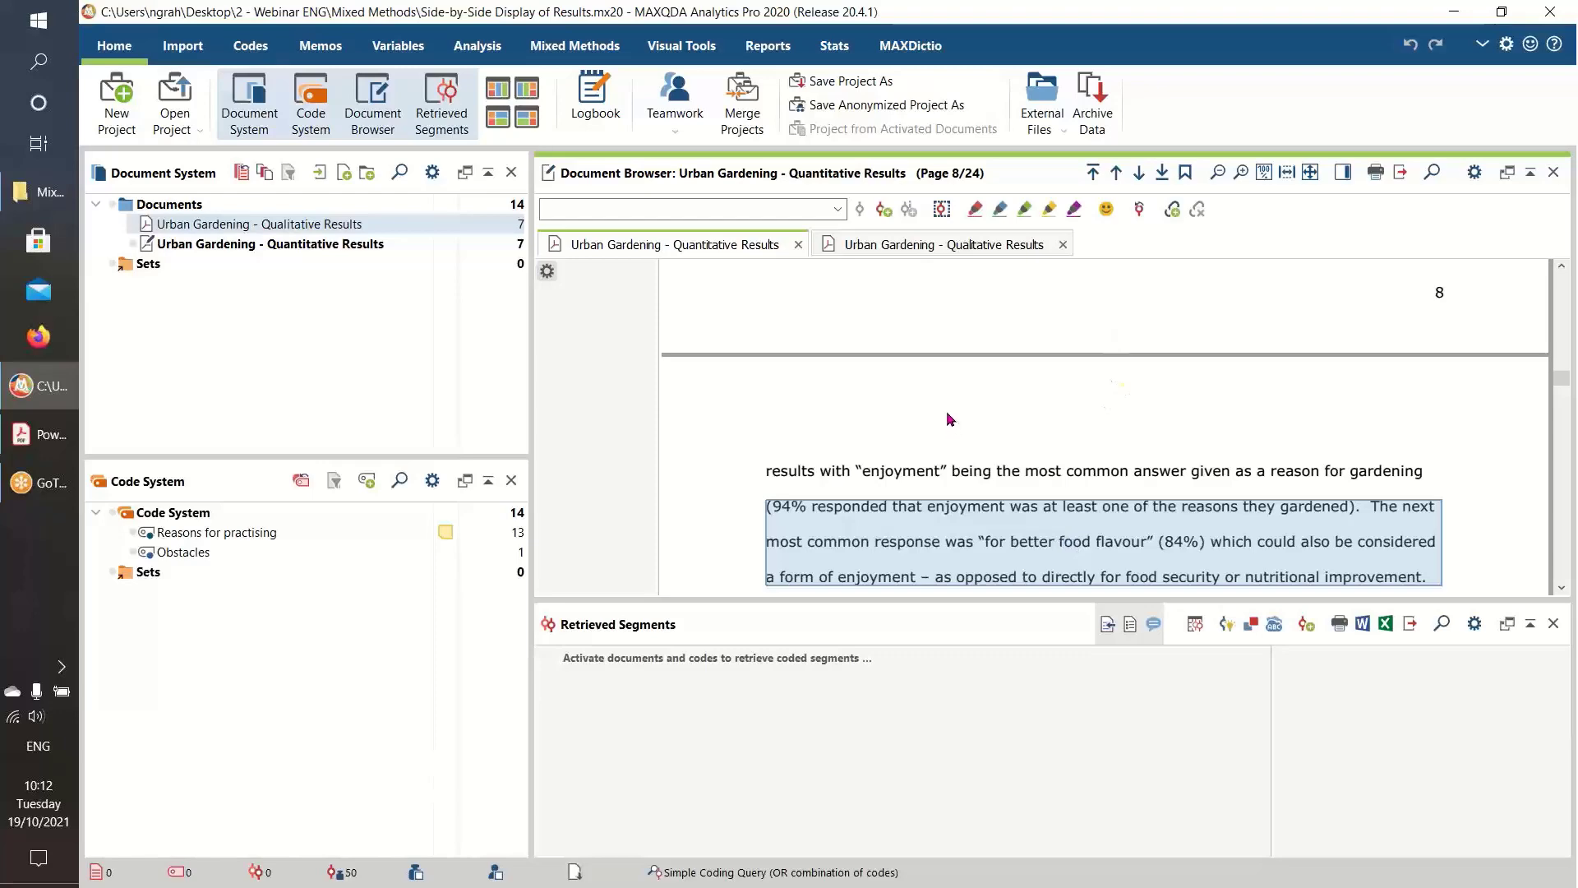
scroll(950, 420, "down", 1)
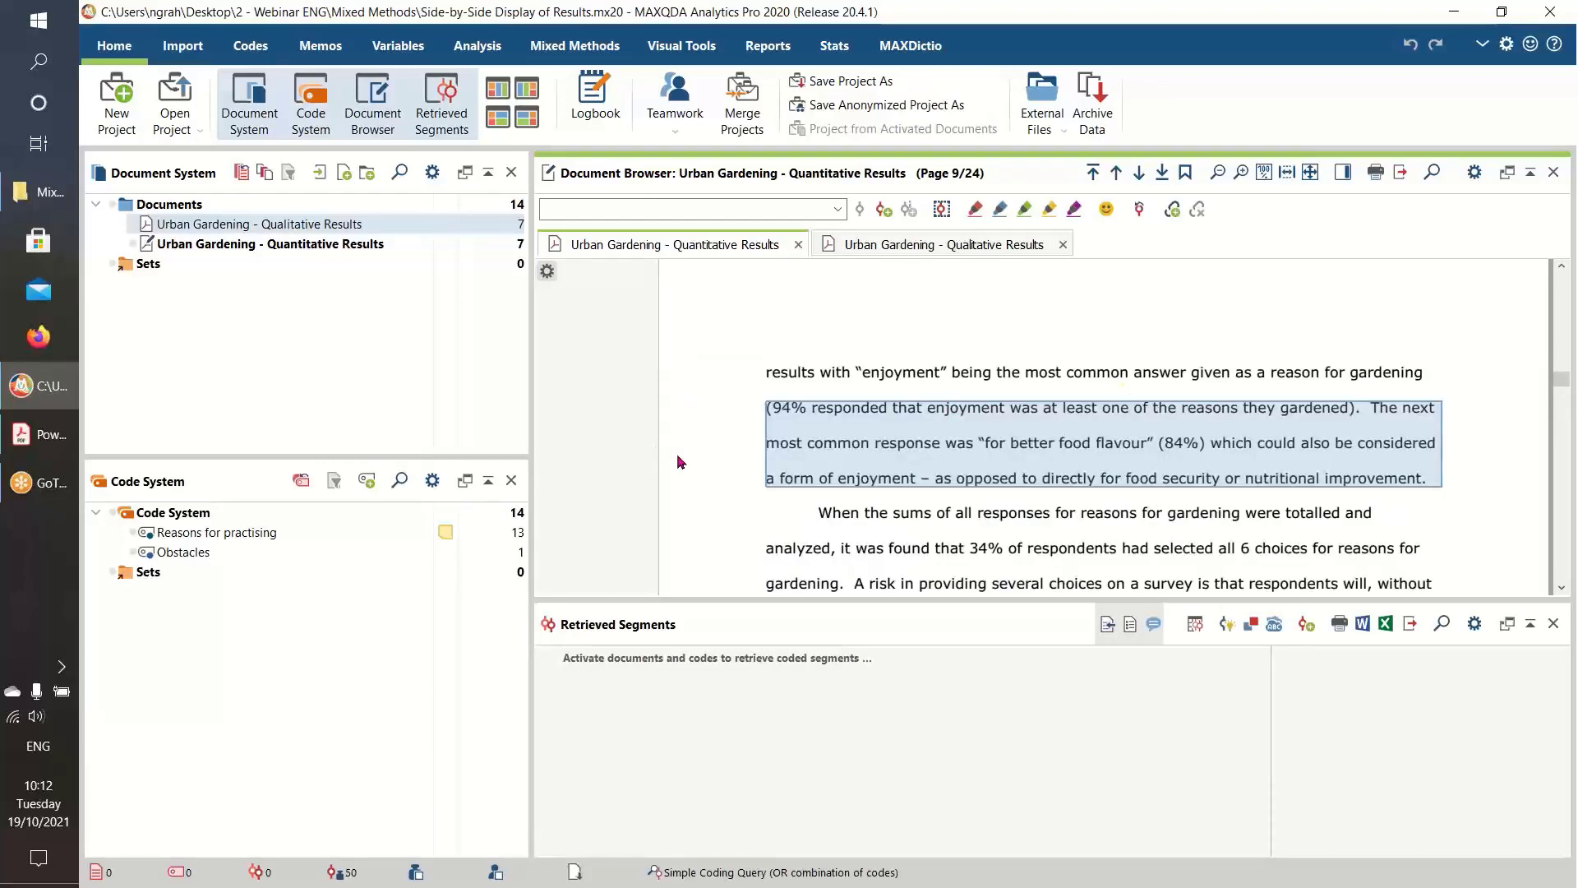
Preview the linked "for better food flavour" passage and follow its link to the matching passage in the Qualitative Results document
mouse_move(1212, 481)
mouse_move(1059, 444)
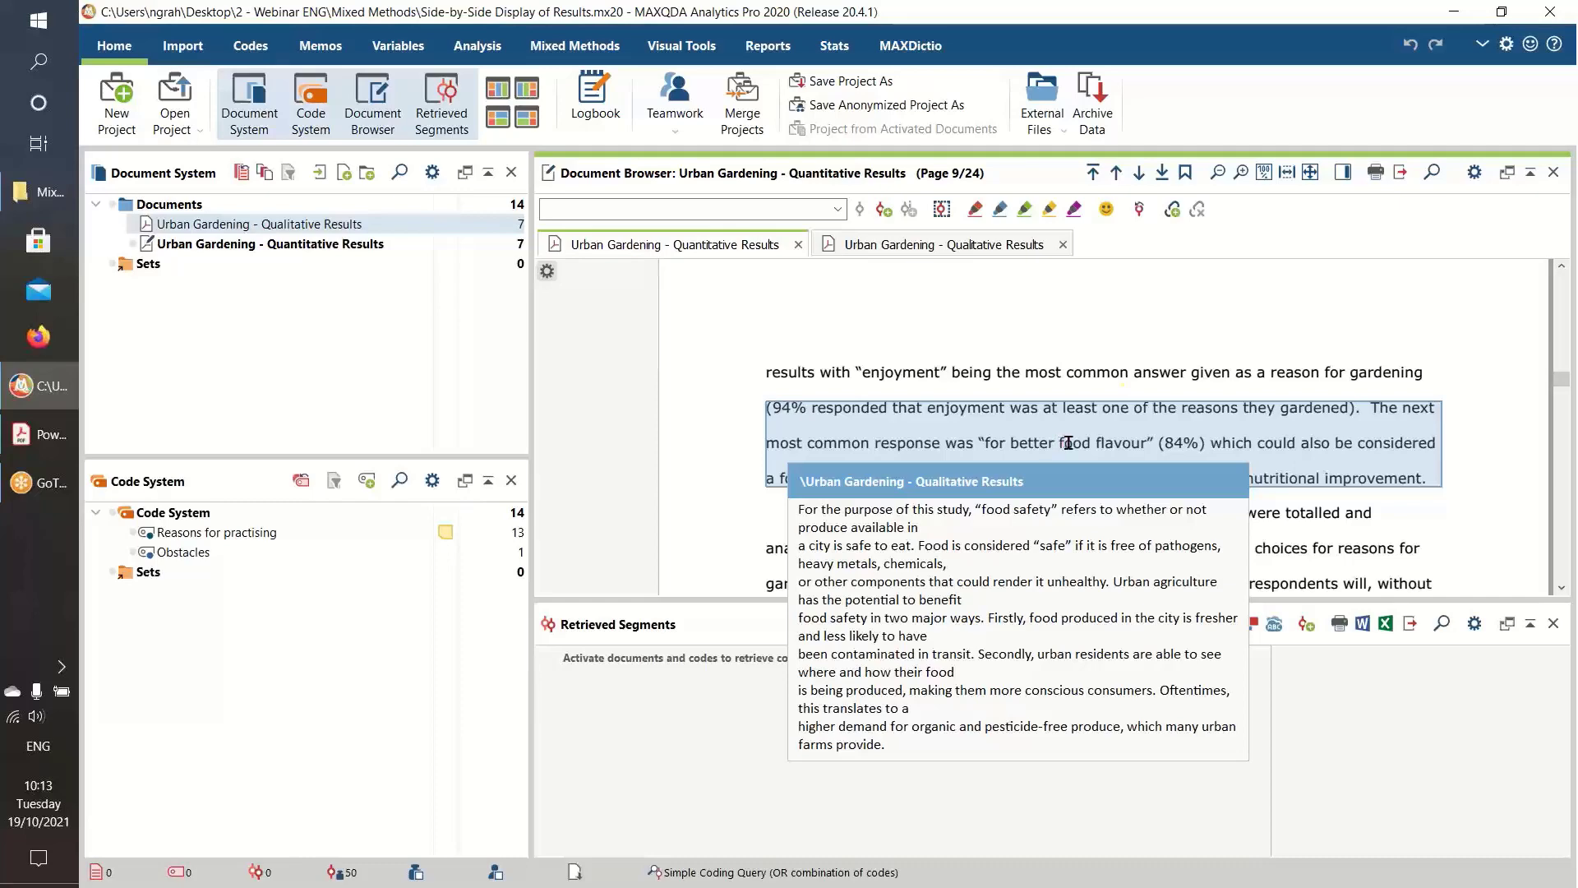
left_click(1068, 443)
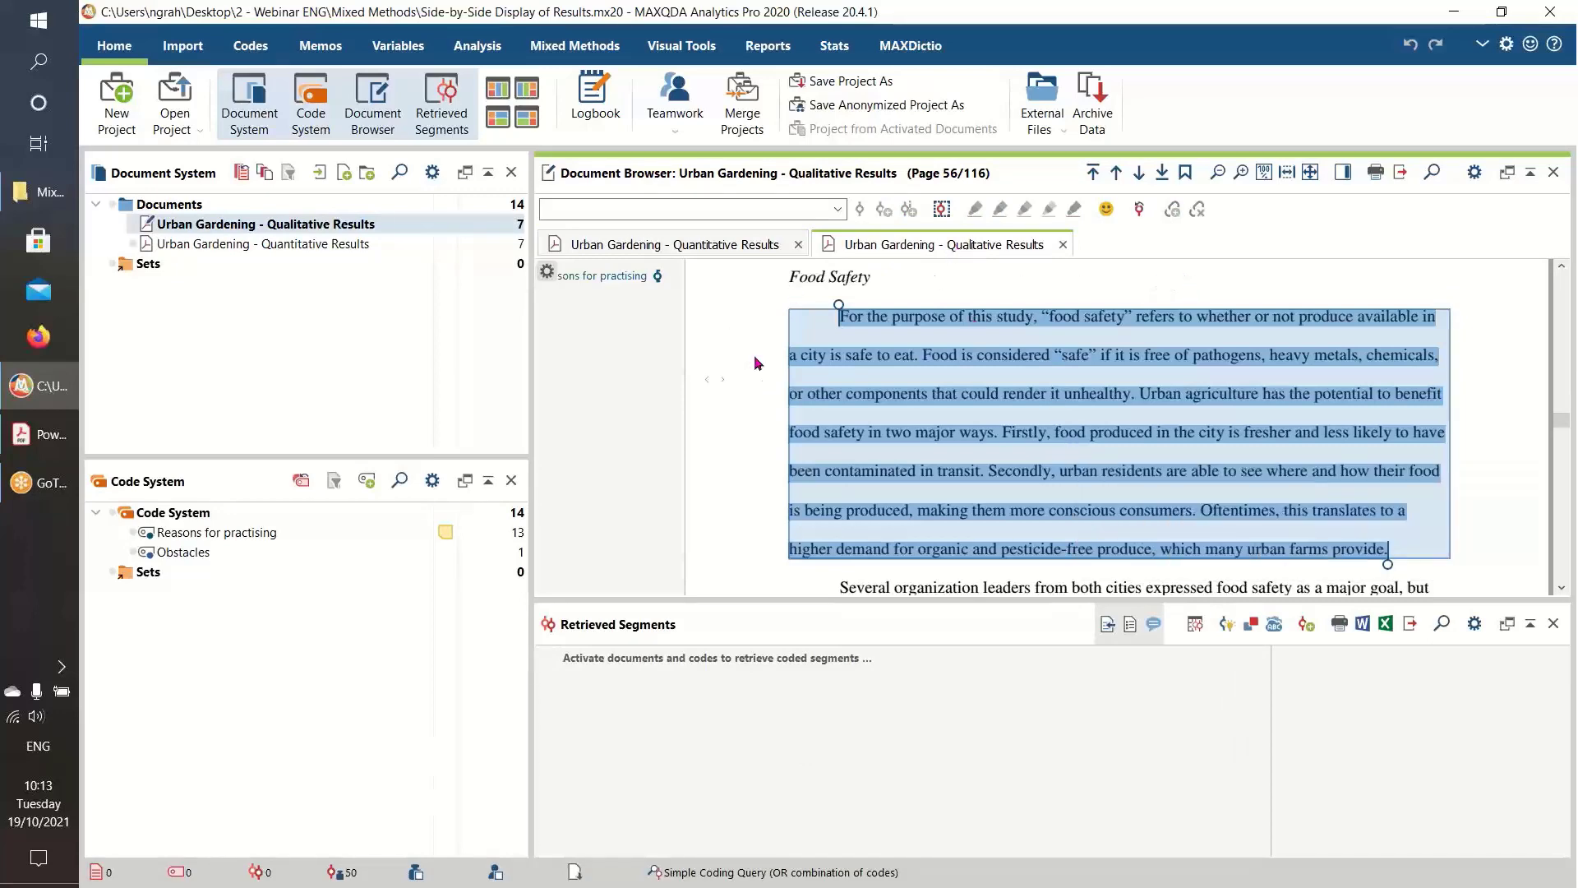
scroll(692, 368, "up", 2)
scroll(692, 365, "down", 2)
Revisit the meta inferences diagram in Acrobat Reader, then return to MAXQDA and clear the text selection in the Food Safety passage
left_click(39, 434)
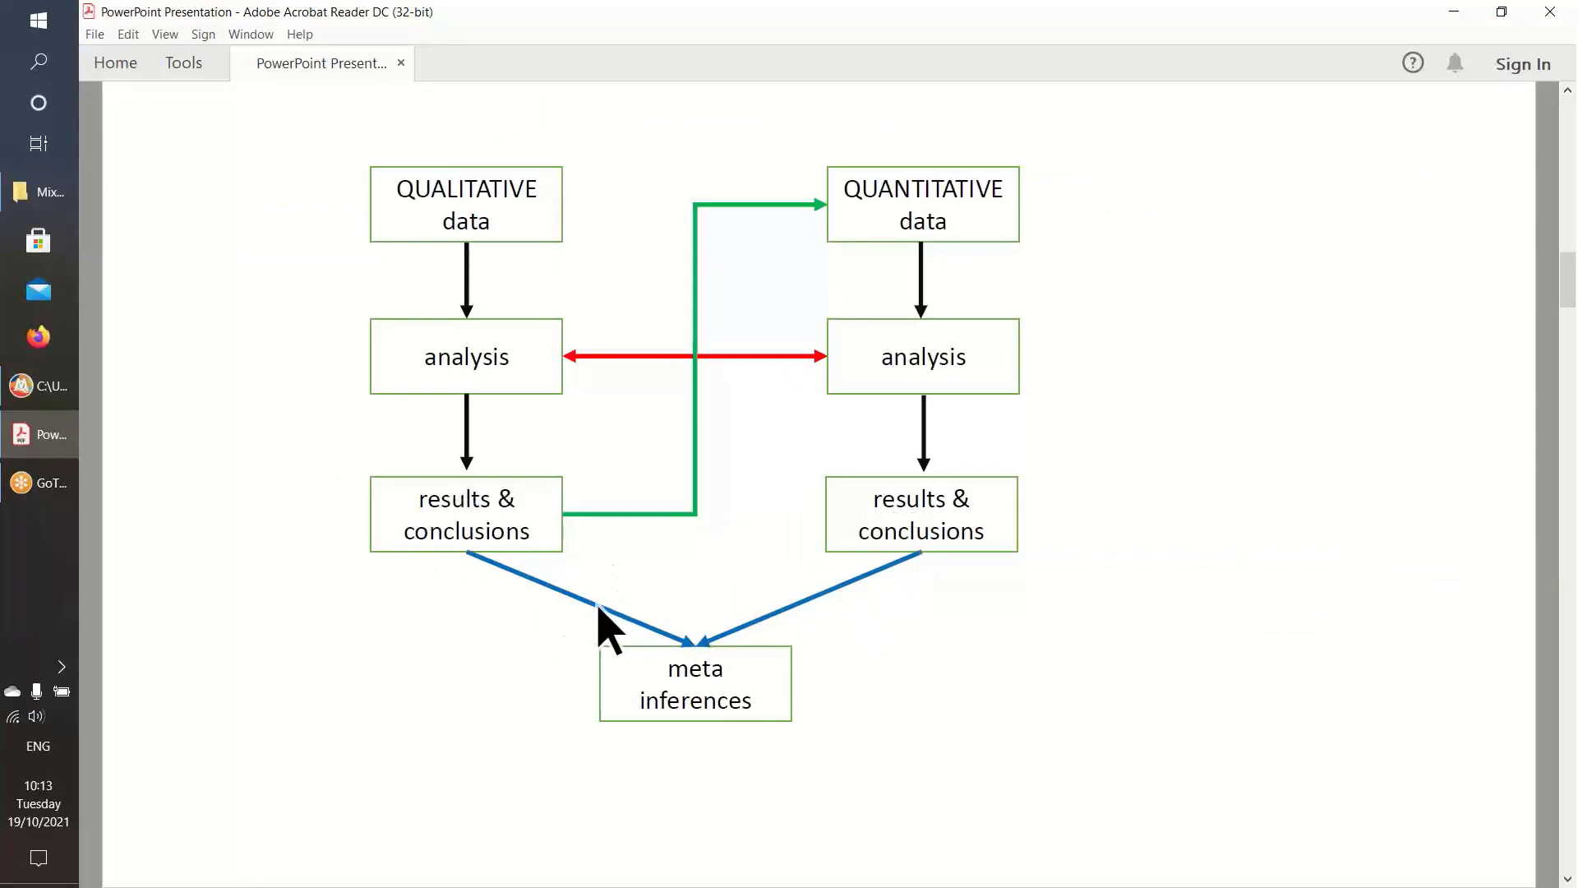
left_click(39, 386)
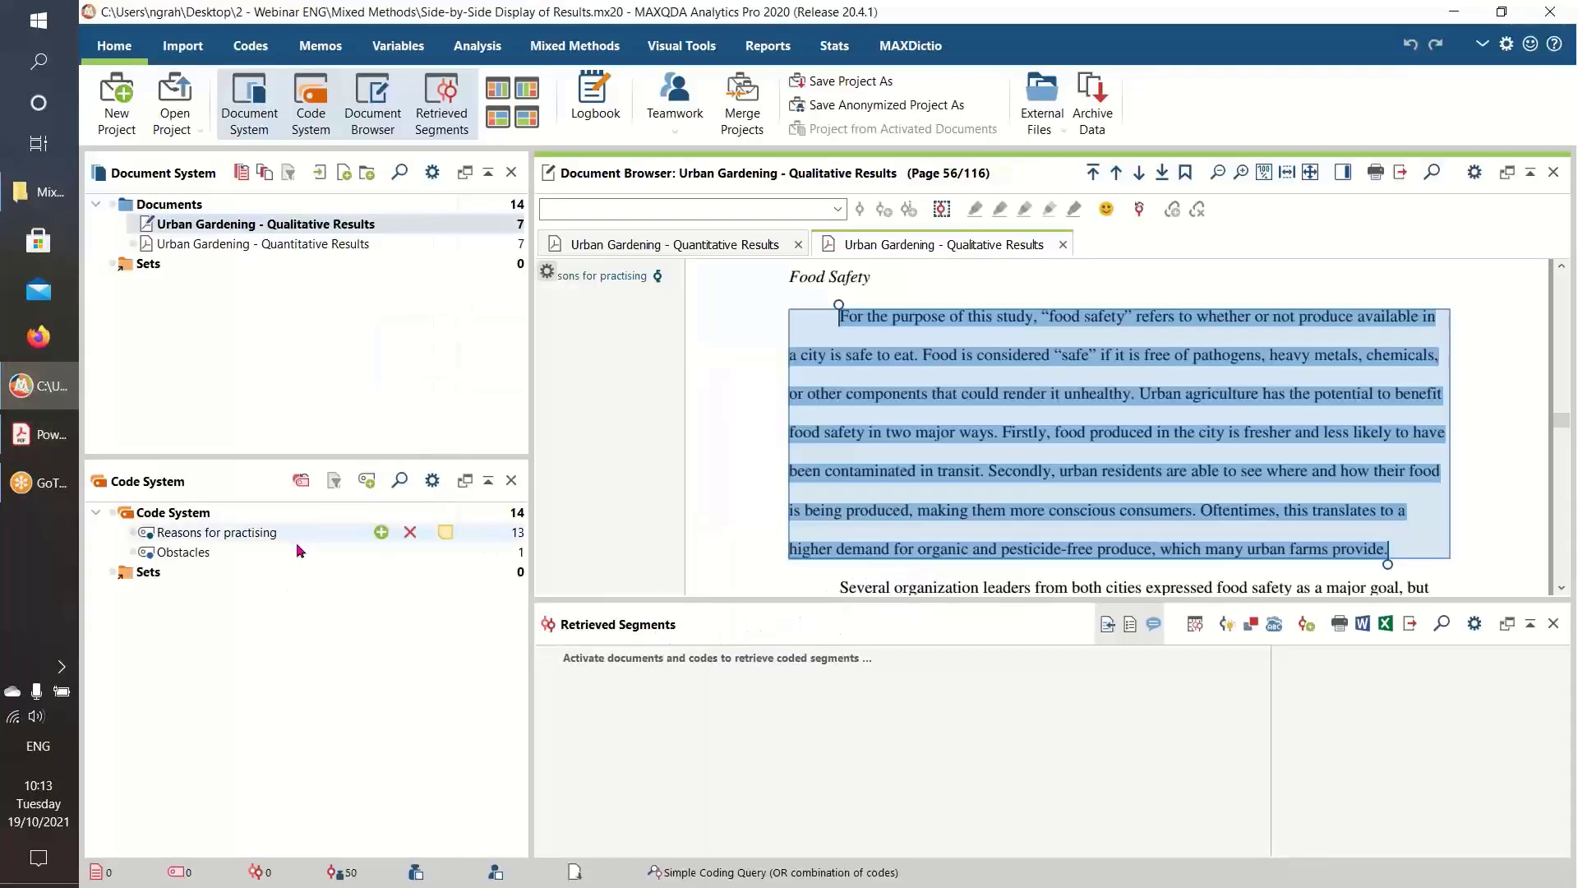
left_click(1175, 275)
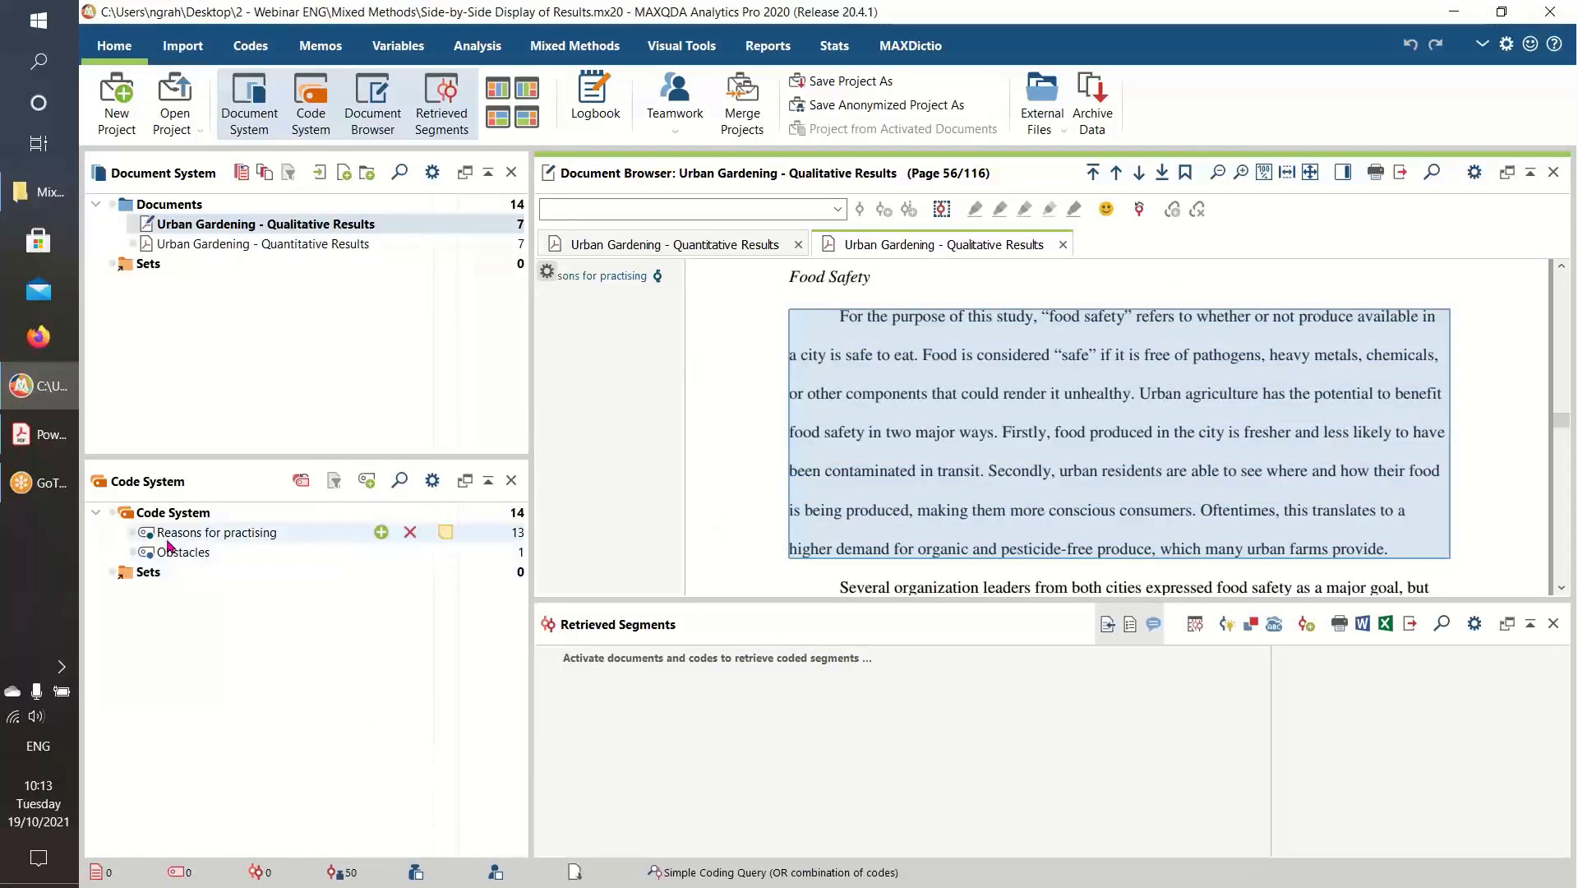
Activate all documents and the Reasons for practising code, and look through the retrieved segments
left_click(113, 205)
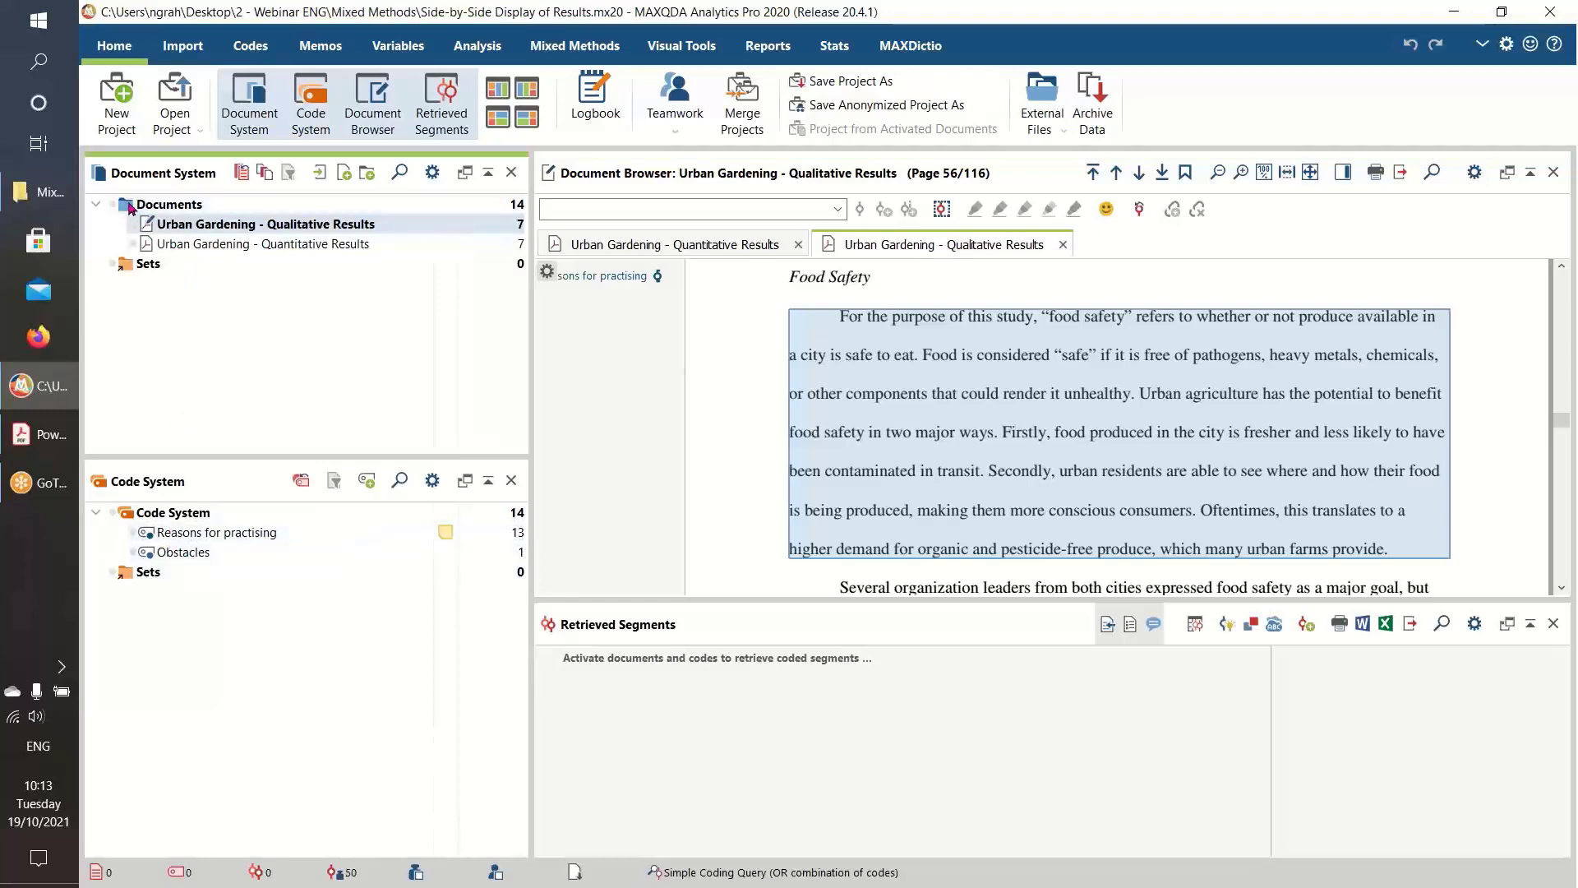
left_click(146, 537)
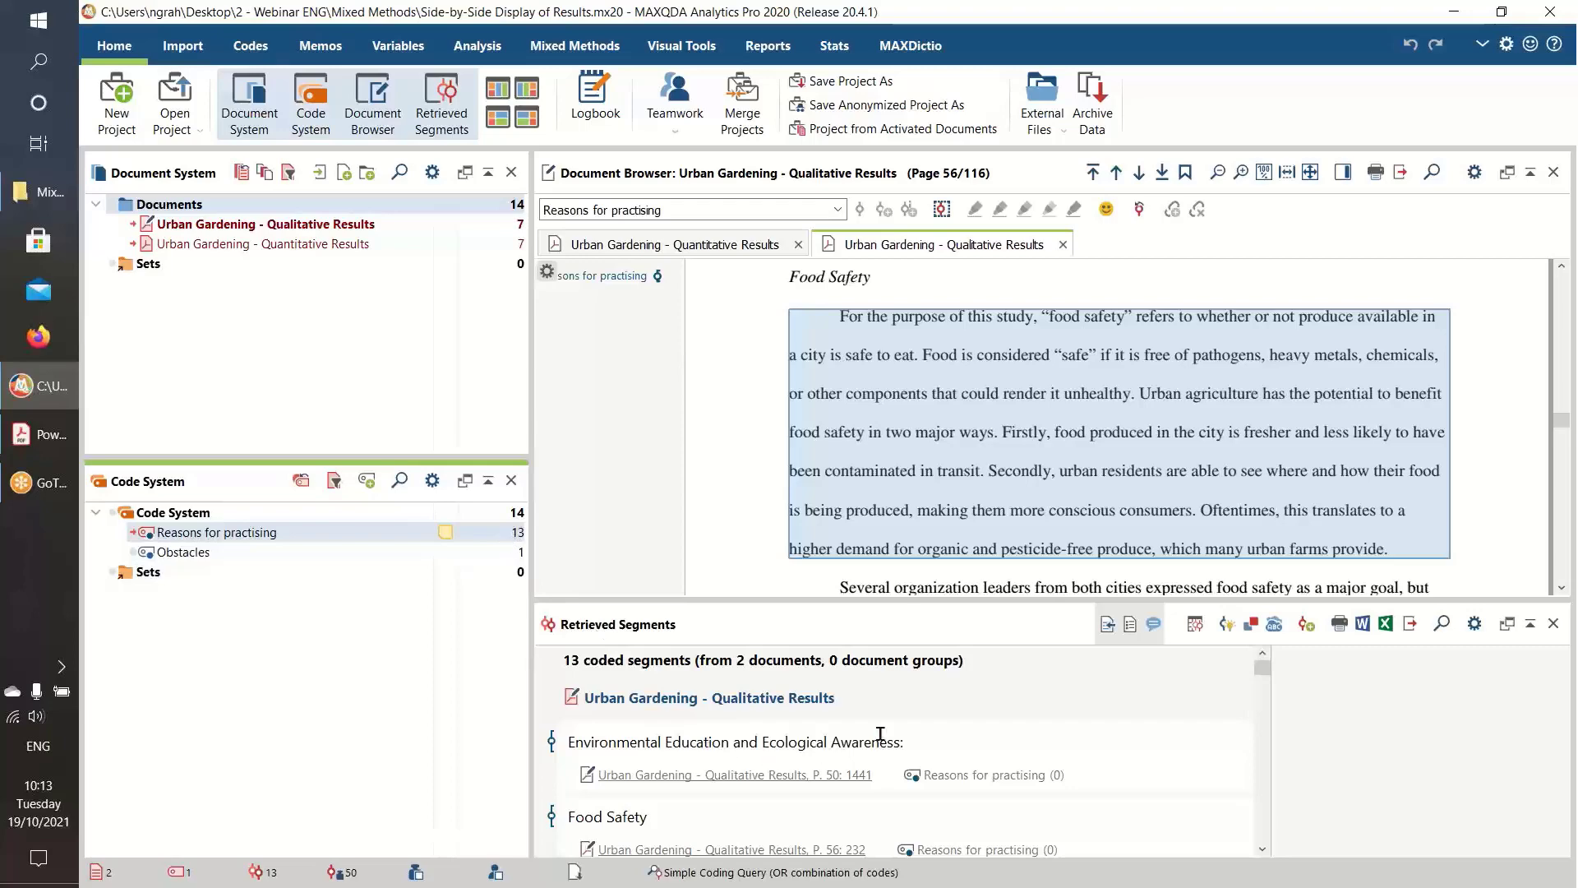
scroll(880, 733, "down", 4)
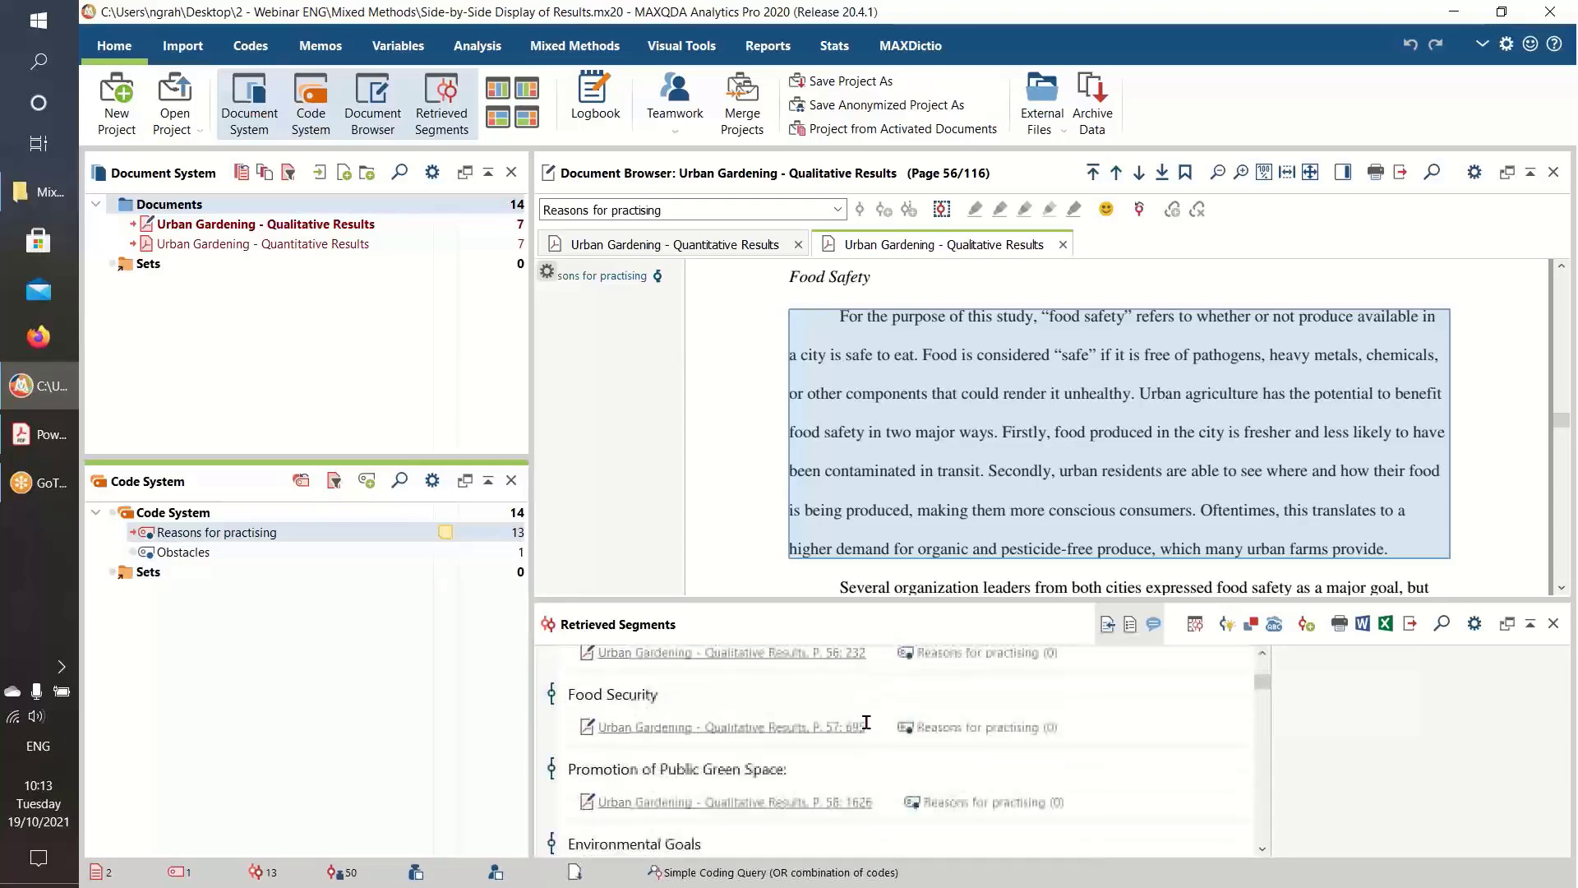
scroll(867, 722, "down", 6)
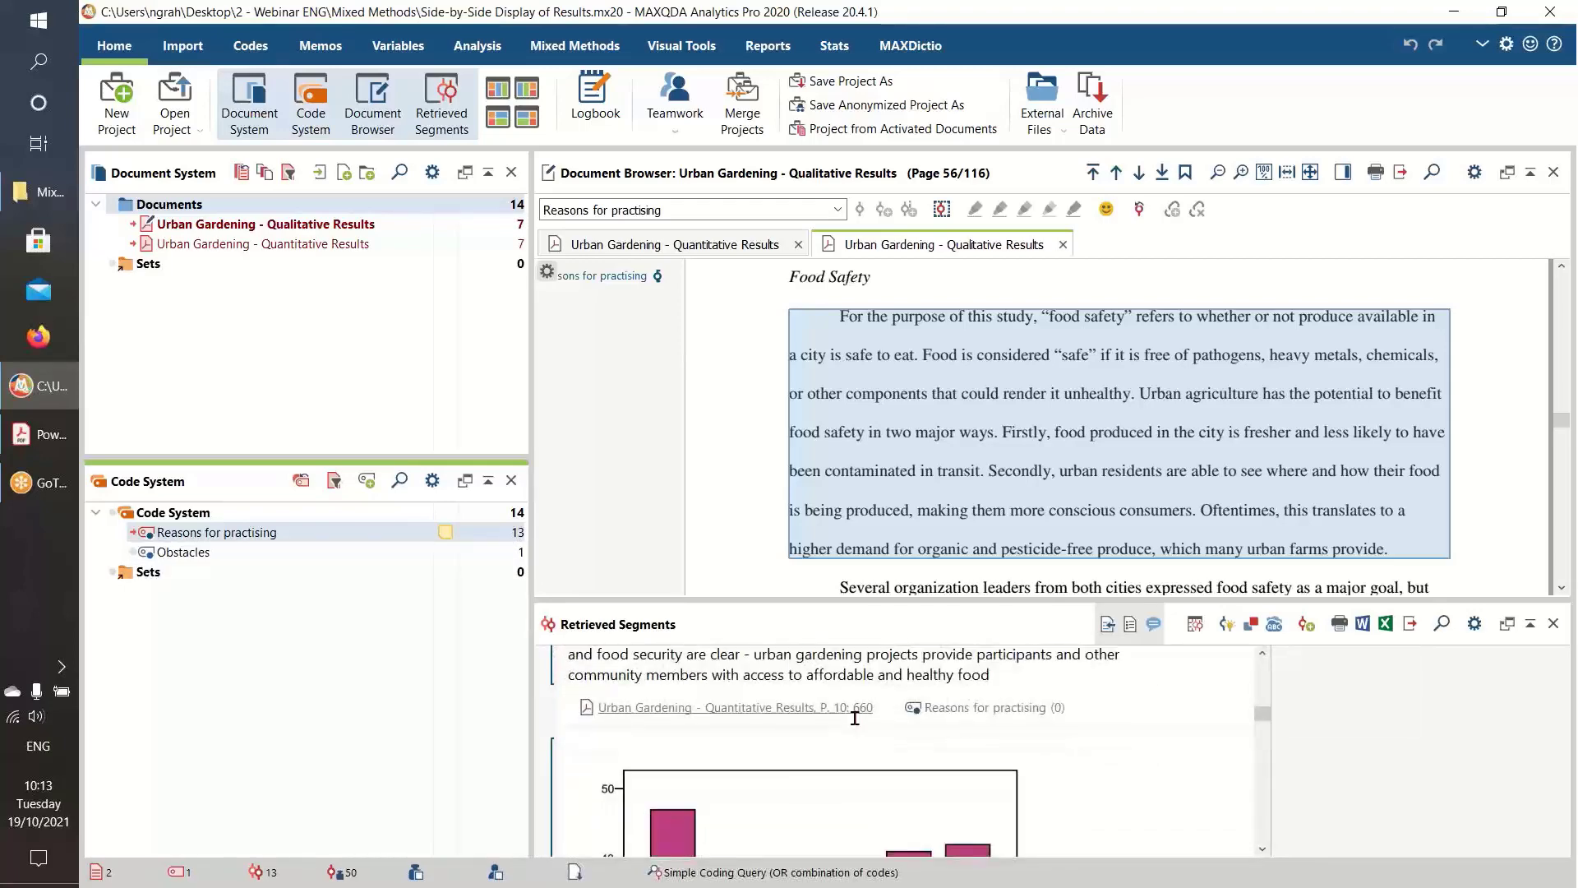
scroll(856, 727, "up", 10)
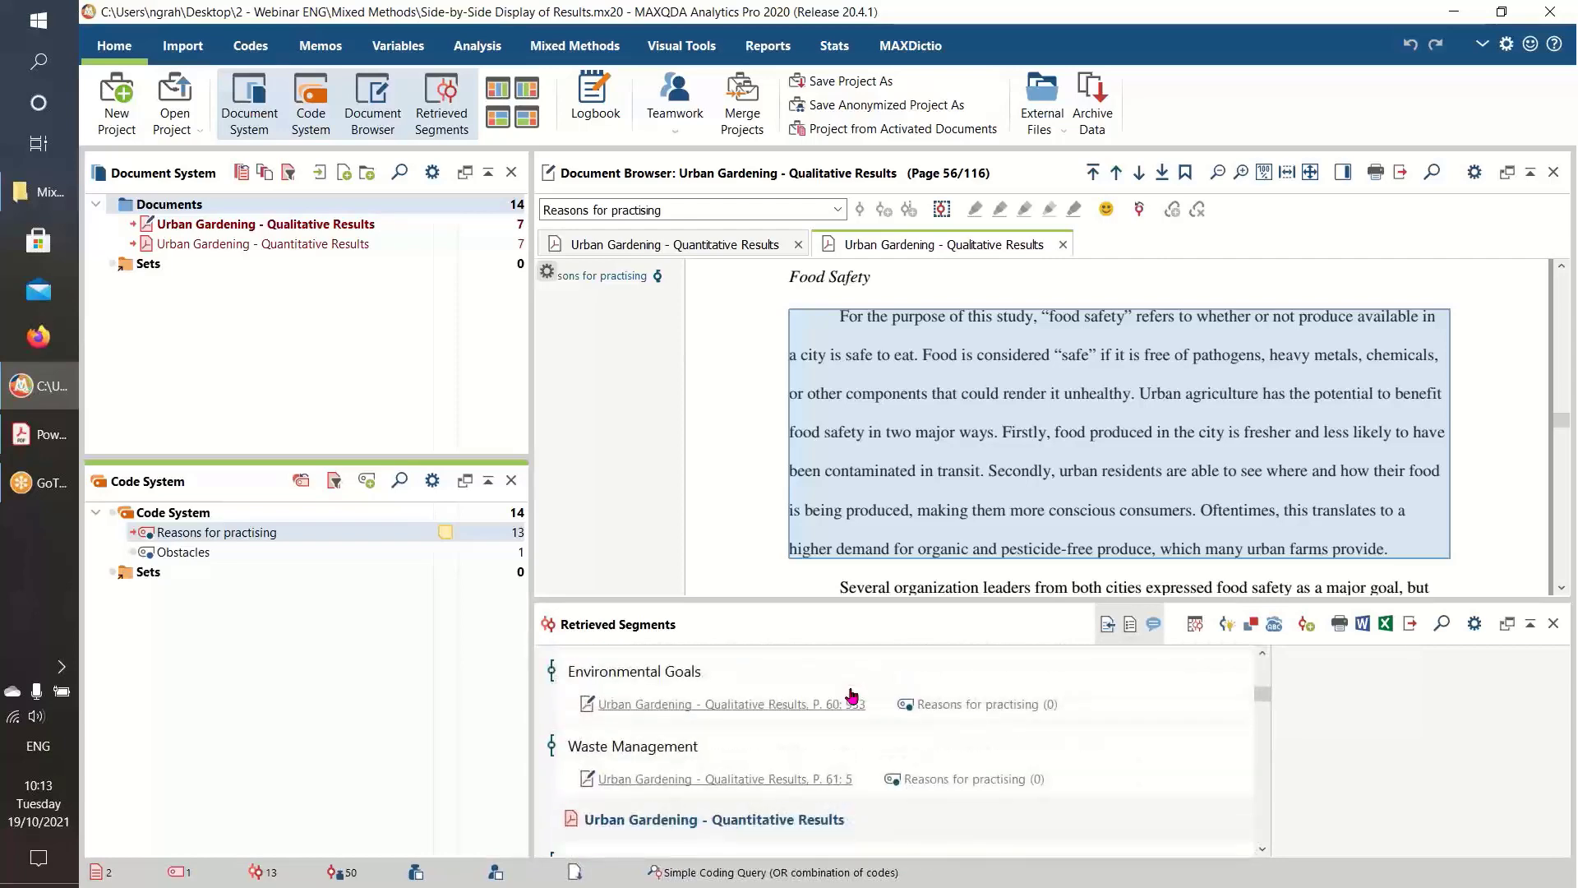
scroll(850, 687, "up", 3)
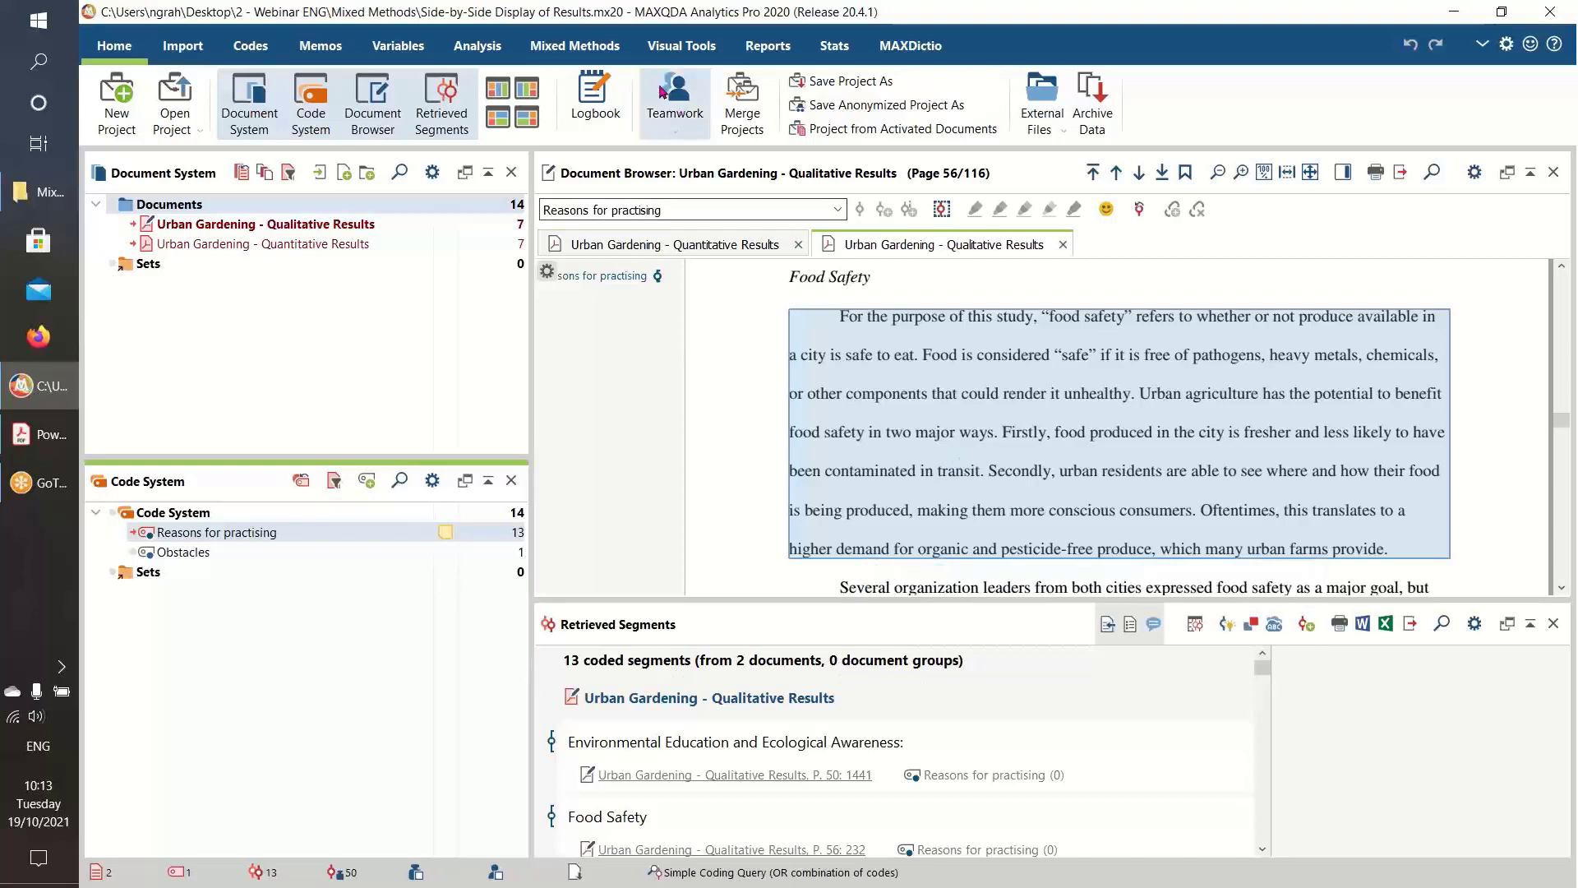
Create a side-by-side display of coded segments for Reasons for practising, using Qualitative Results as qualitative study and Quantitative Results as quantitative study
left_click(590, 47)
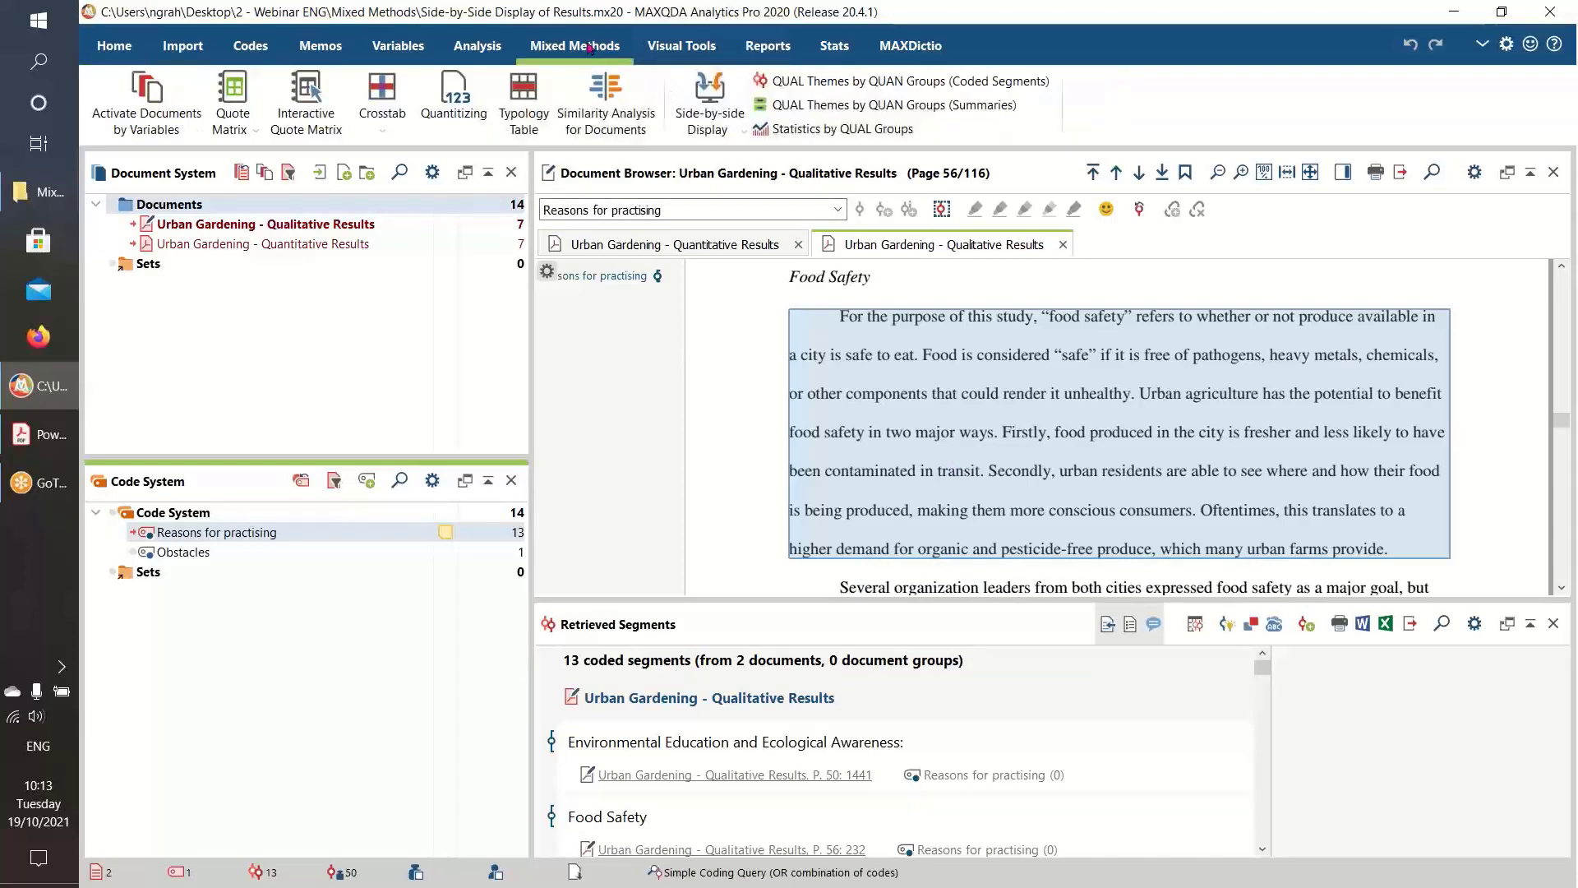
left_click(709, 95)
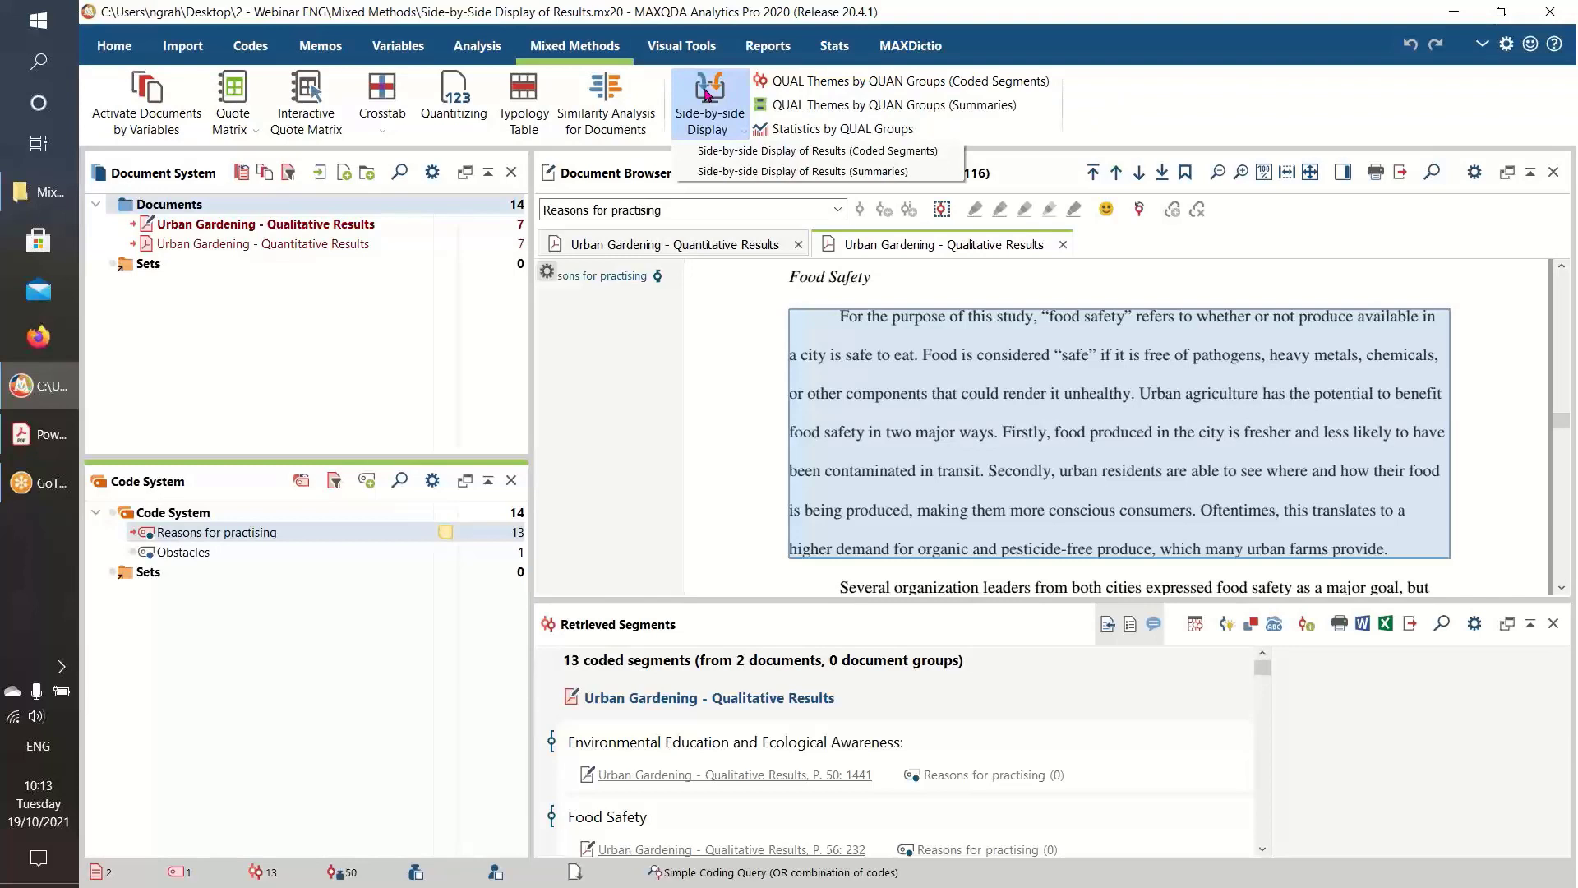
left_click(847, 152)
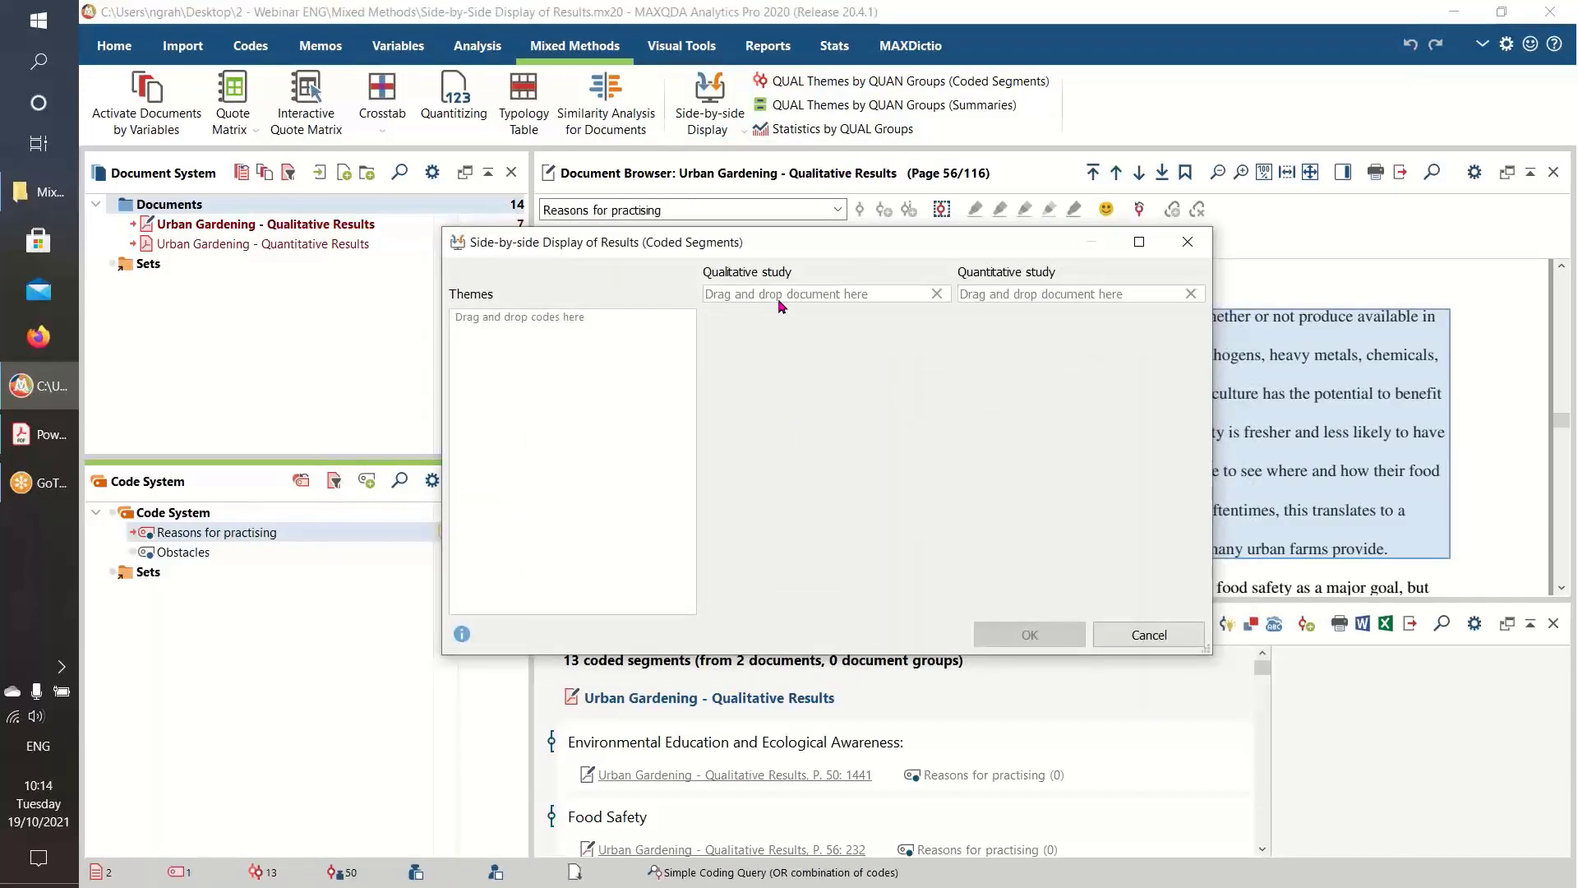
left_click_drag(293, 227, 748, 302)
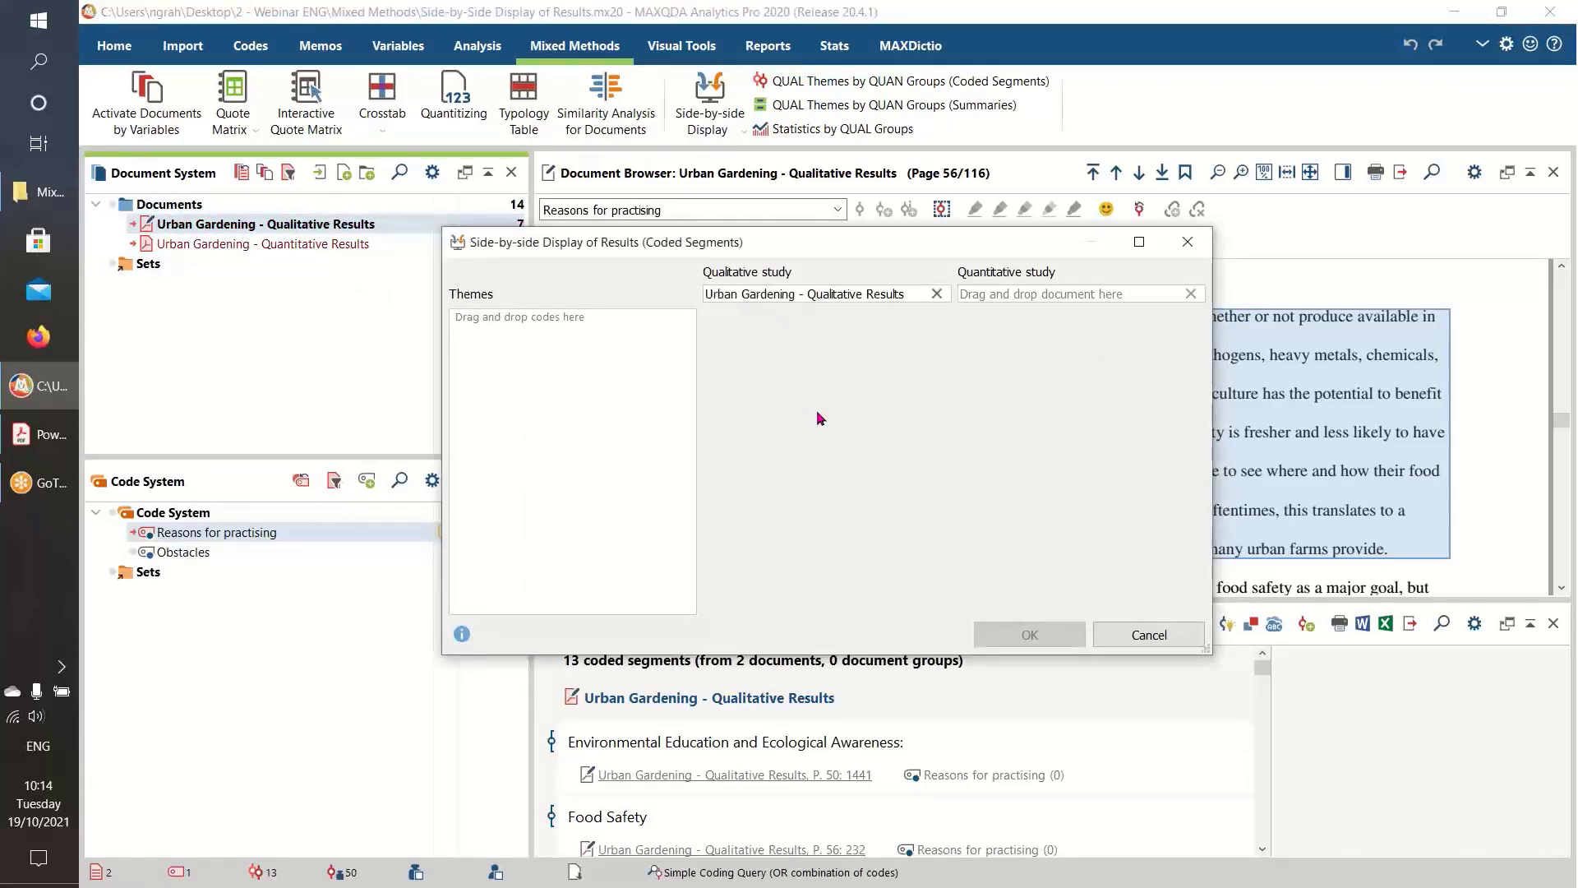
left_click_drag(218, 240, 1030, 304)
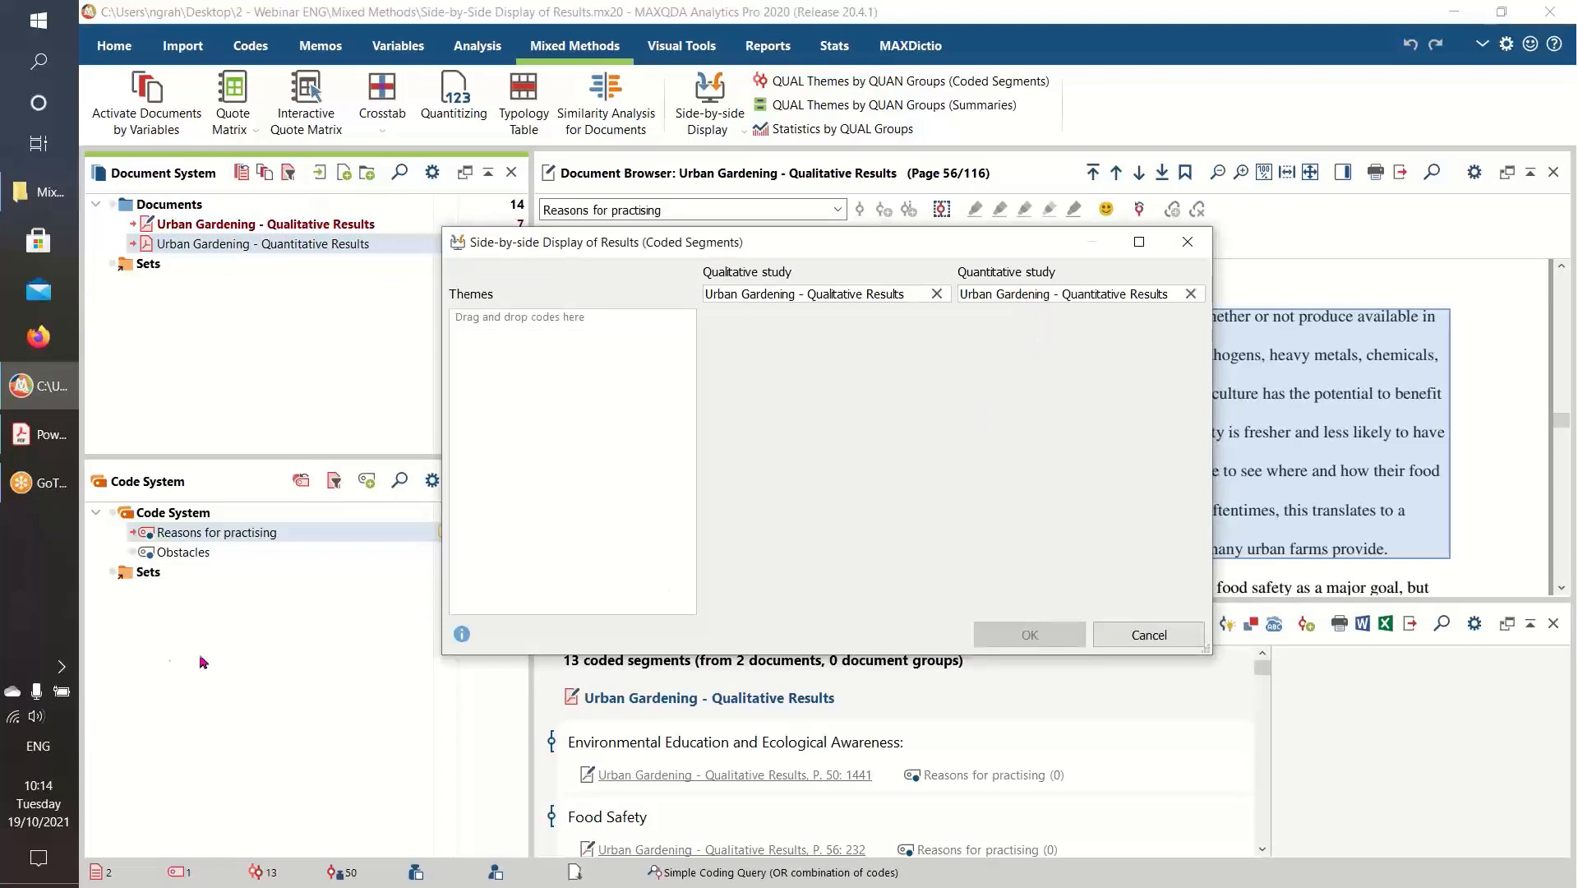
left_click_drag(195, 536, 530, 504)
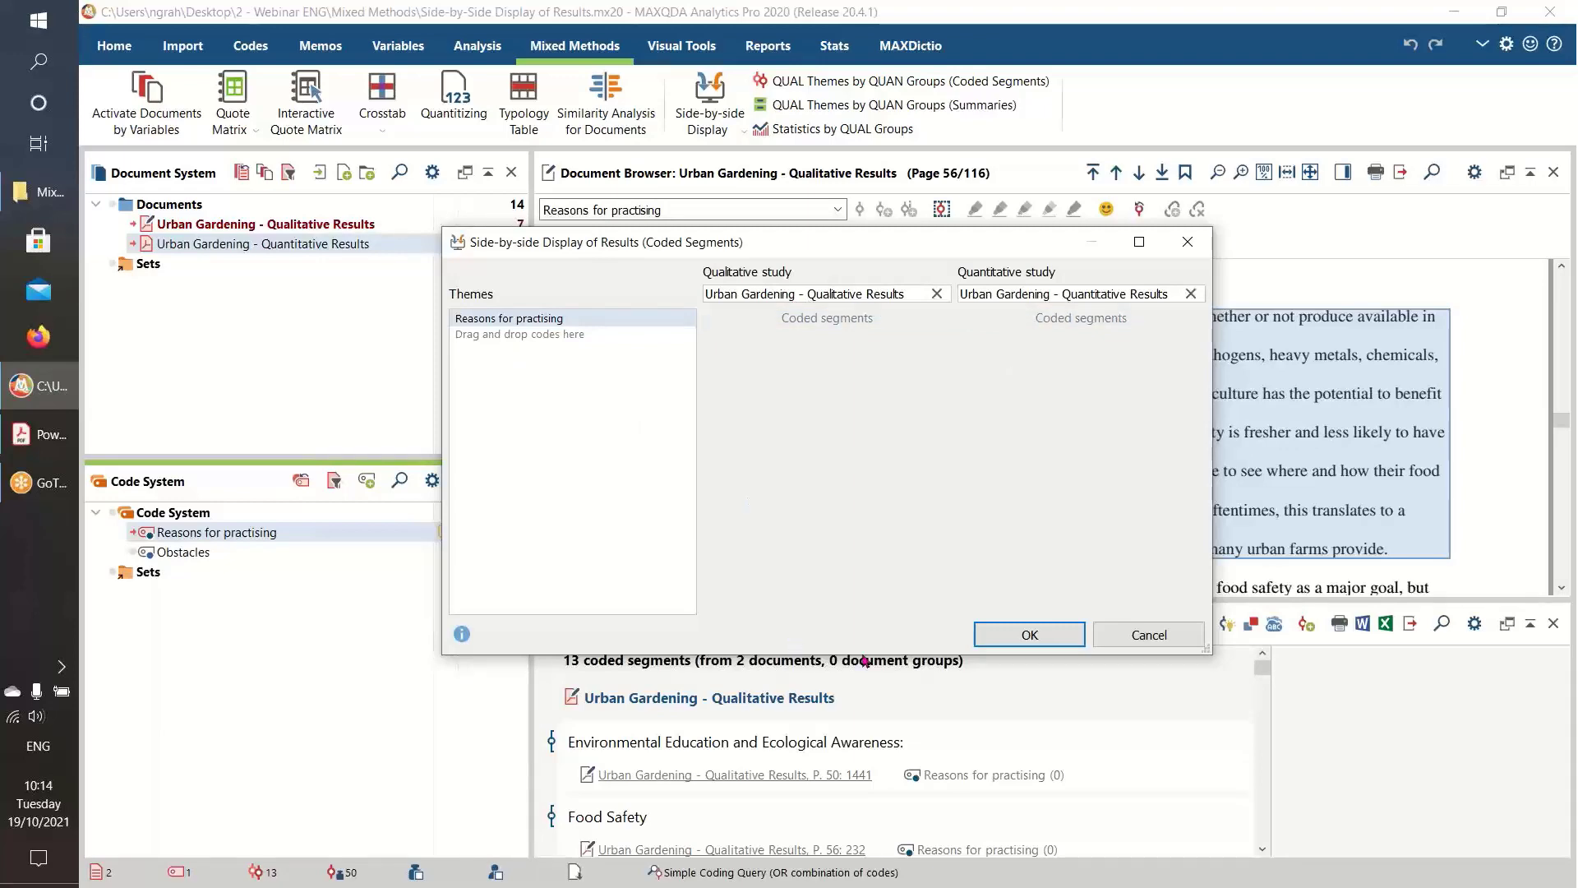
left_click(1030, 634)
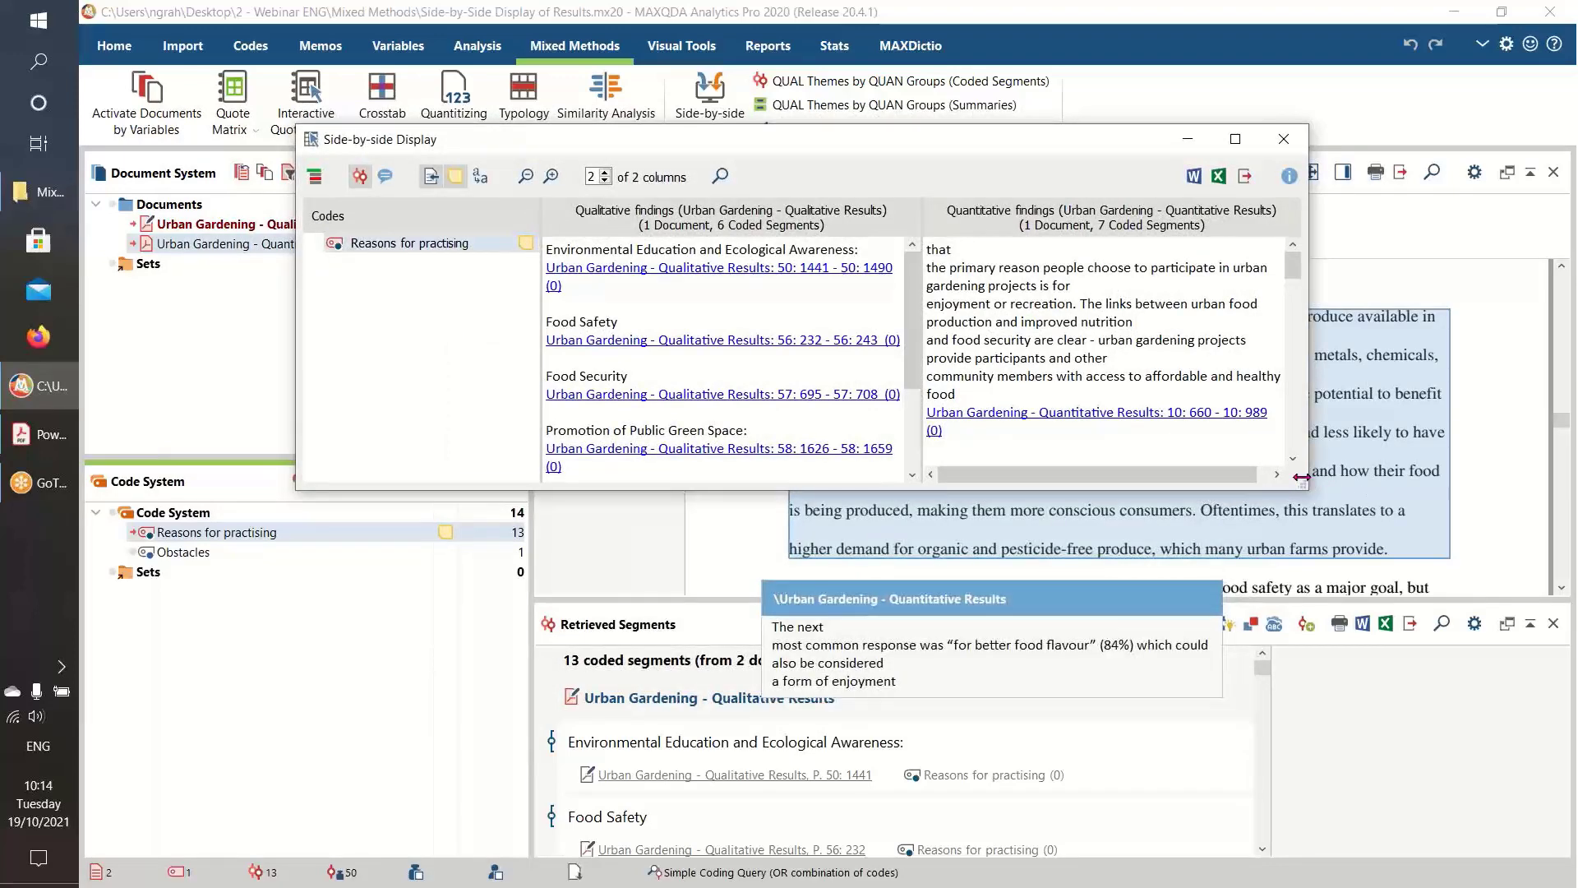
Enlarge the side-by-side display window and look through the quantitative findings' charts and tables
left_click_drag(1307, 491, 1340, 705)
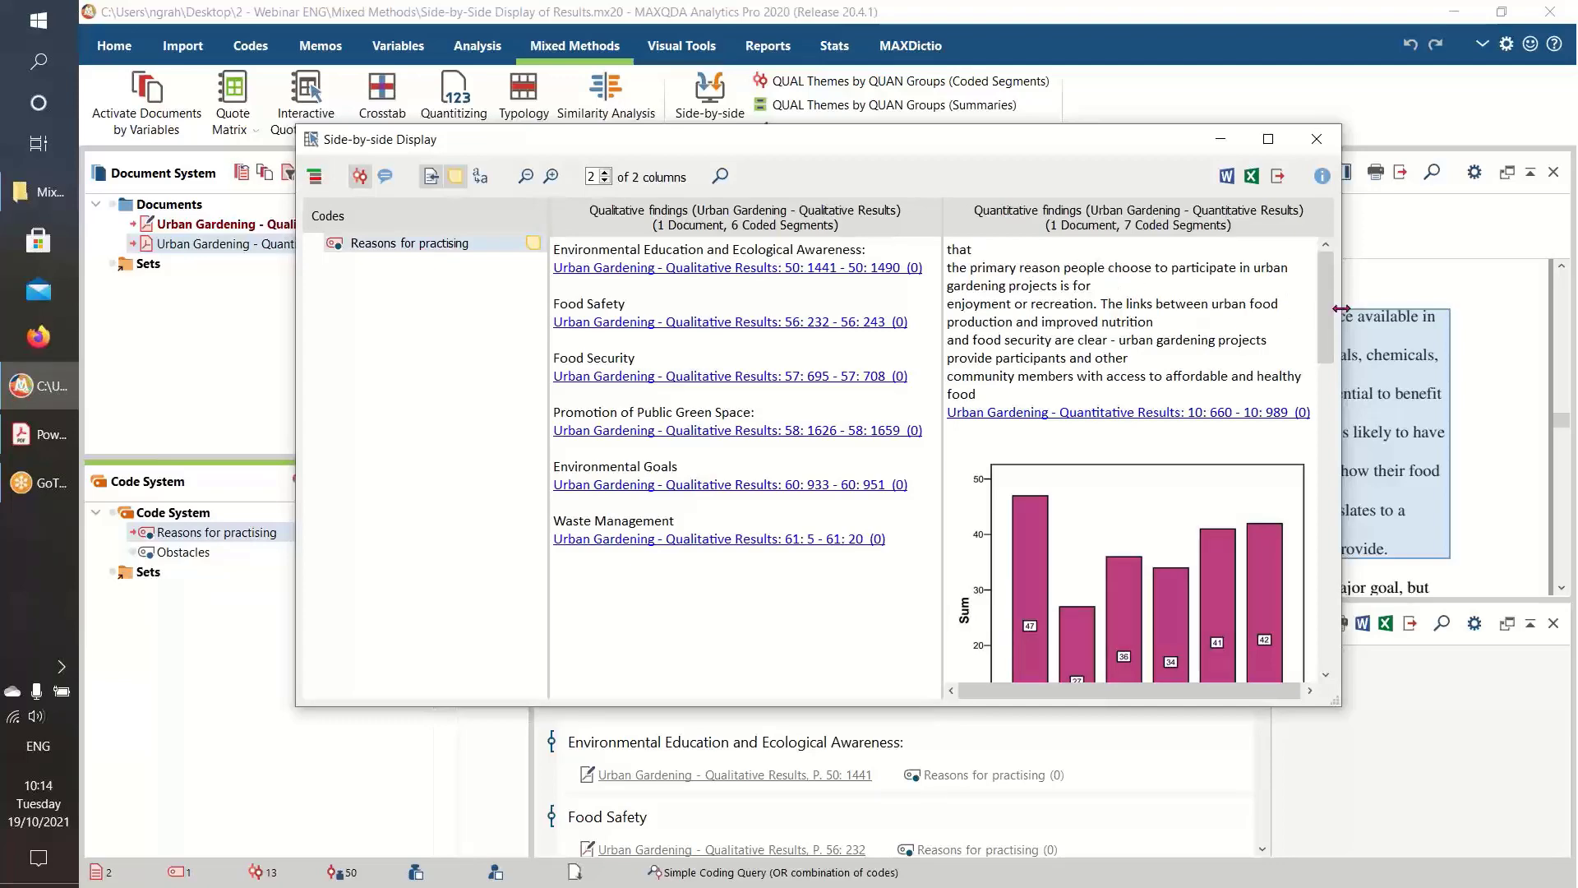
left_click_drag(1329, 320, 1340, 518)
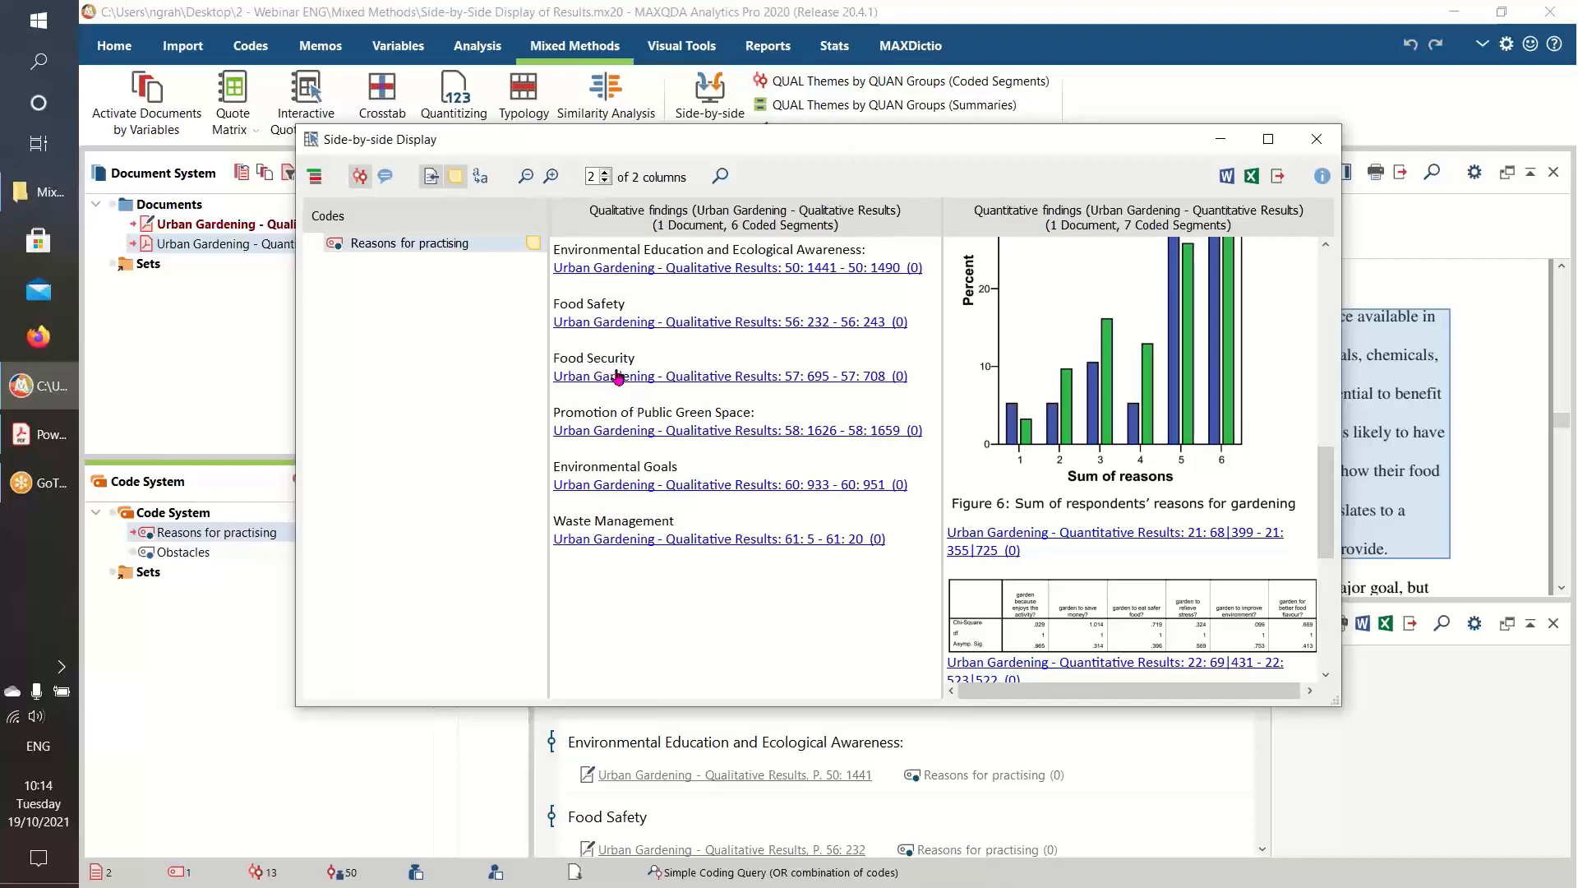
From the side-by-side display, show the Food Safety finding's source passage in its document, repositioning the display window around it
left_click_drag(751, 141, 763, 338)
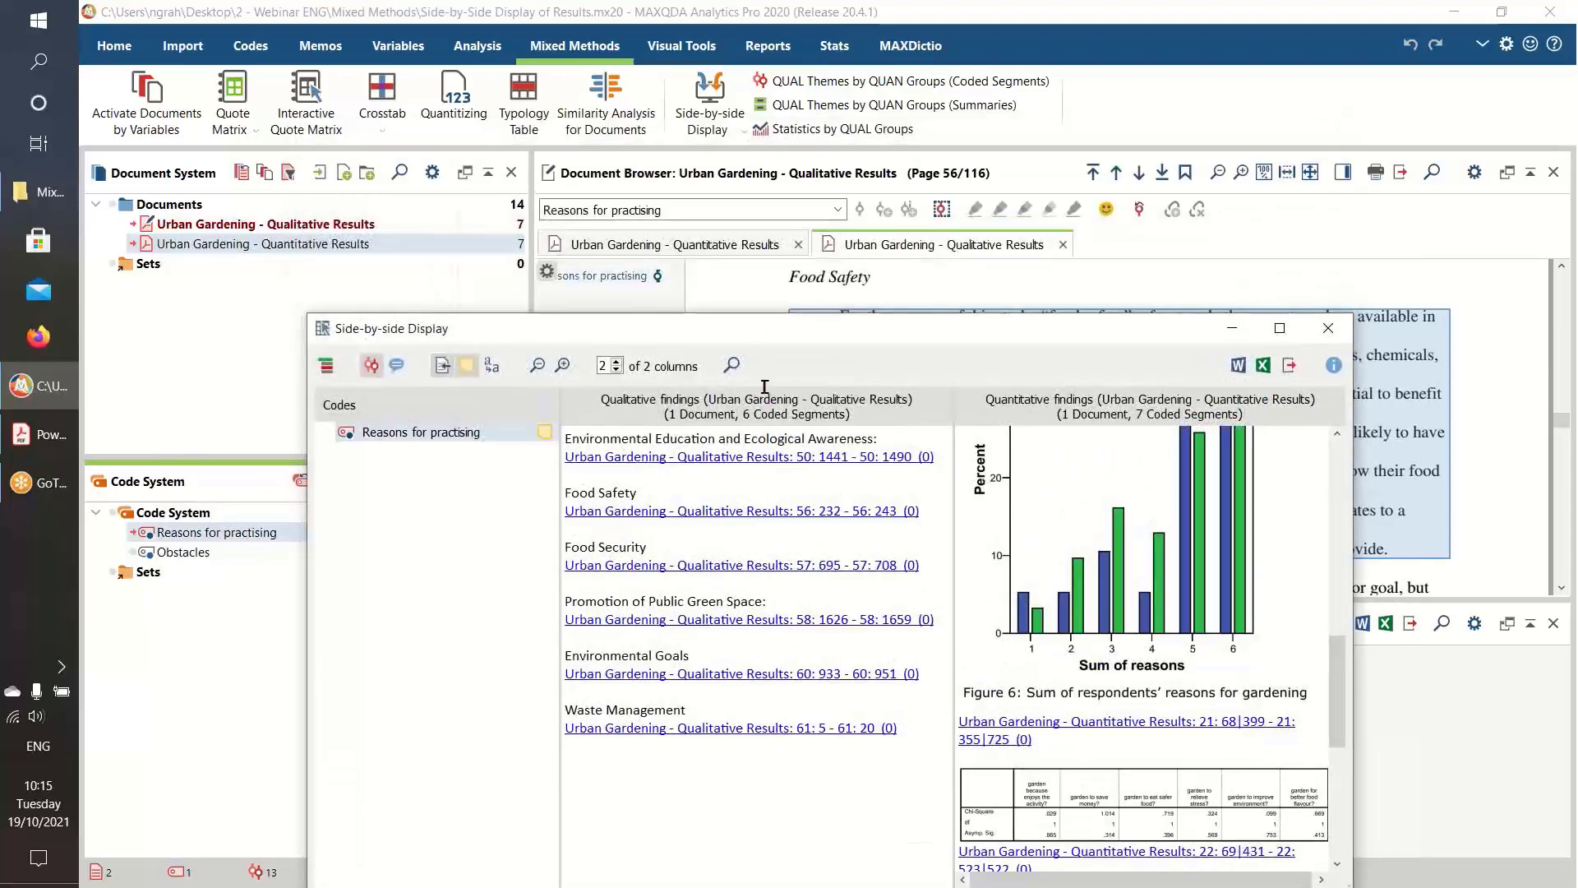
left_click(696, 512)
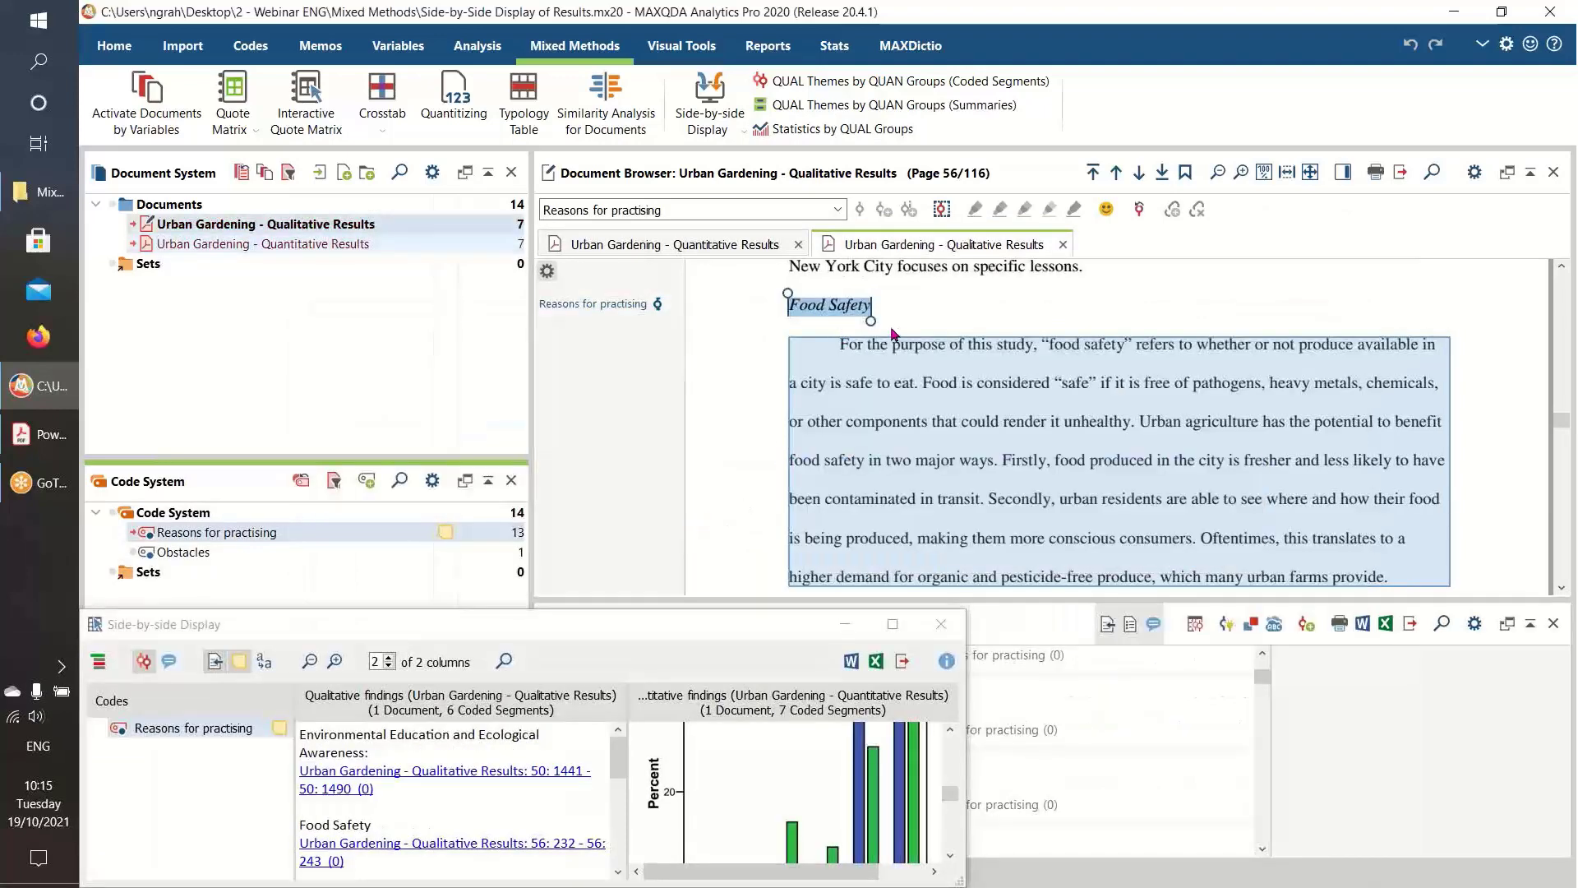
left_click(648, 623)
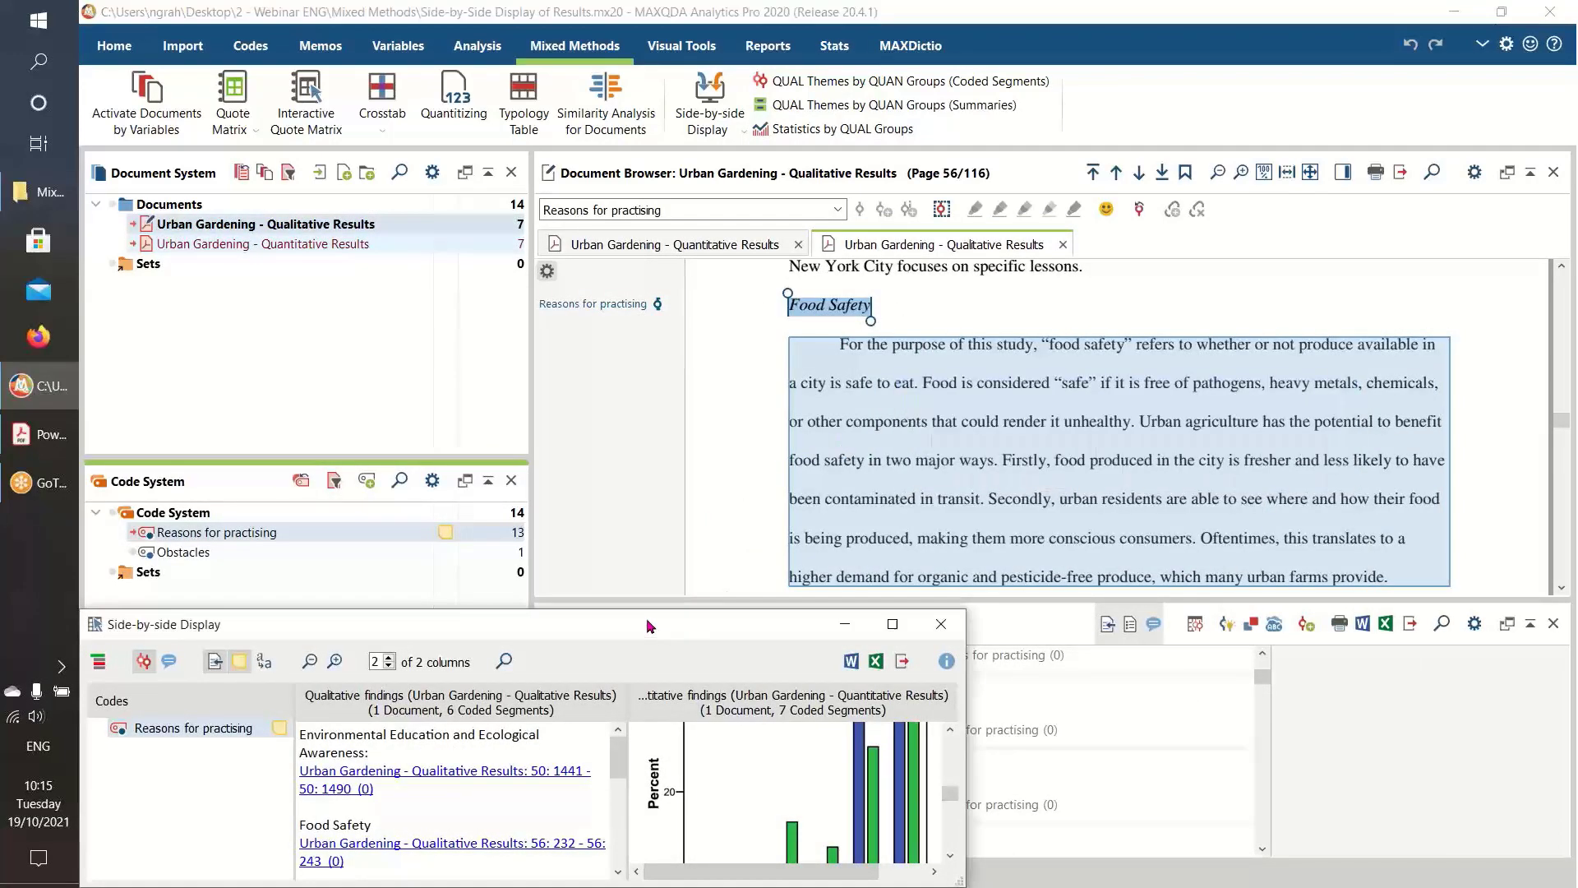
left_click_drag(648, 623, 859, 601)
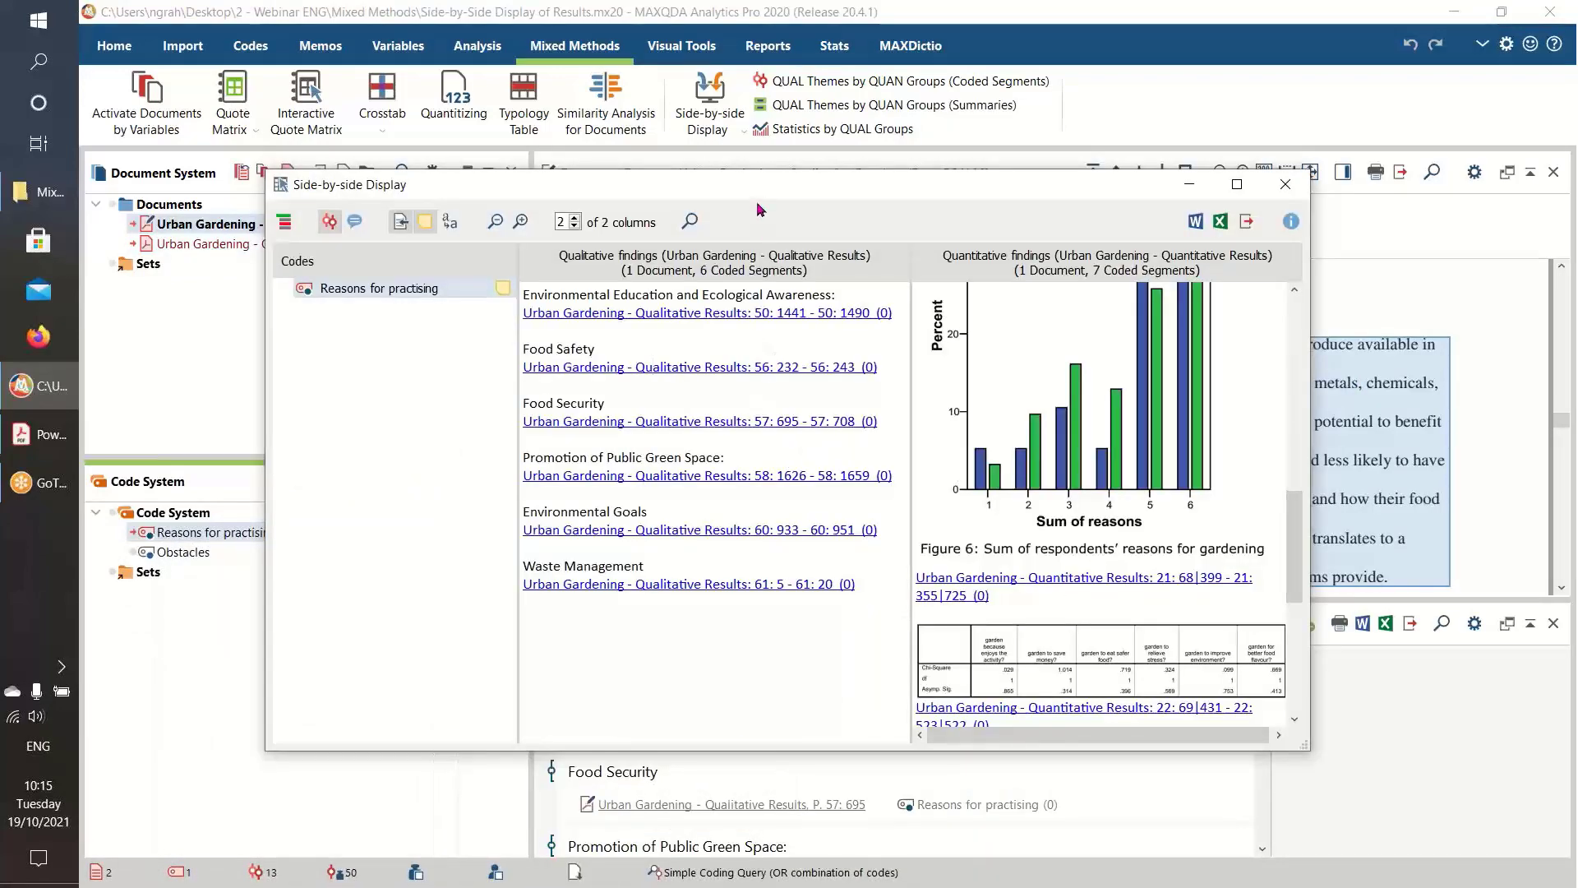
left_click_drag(754, 190, 721, 253)
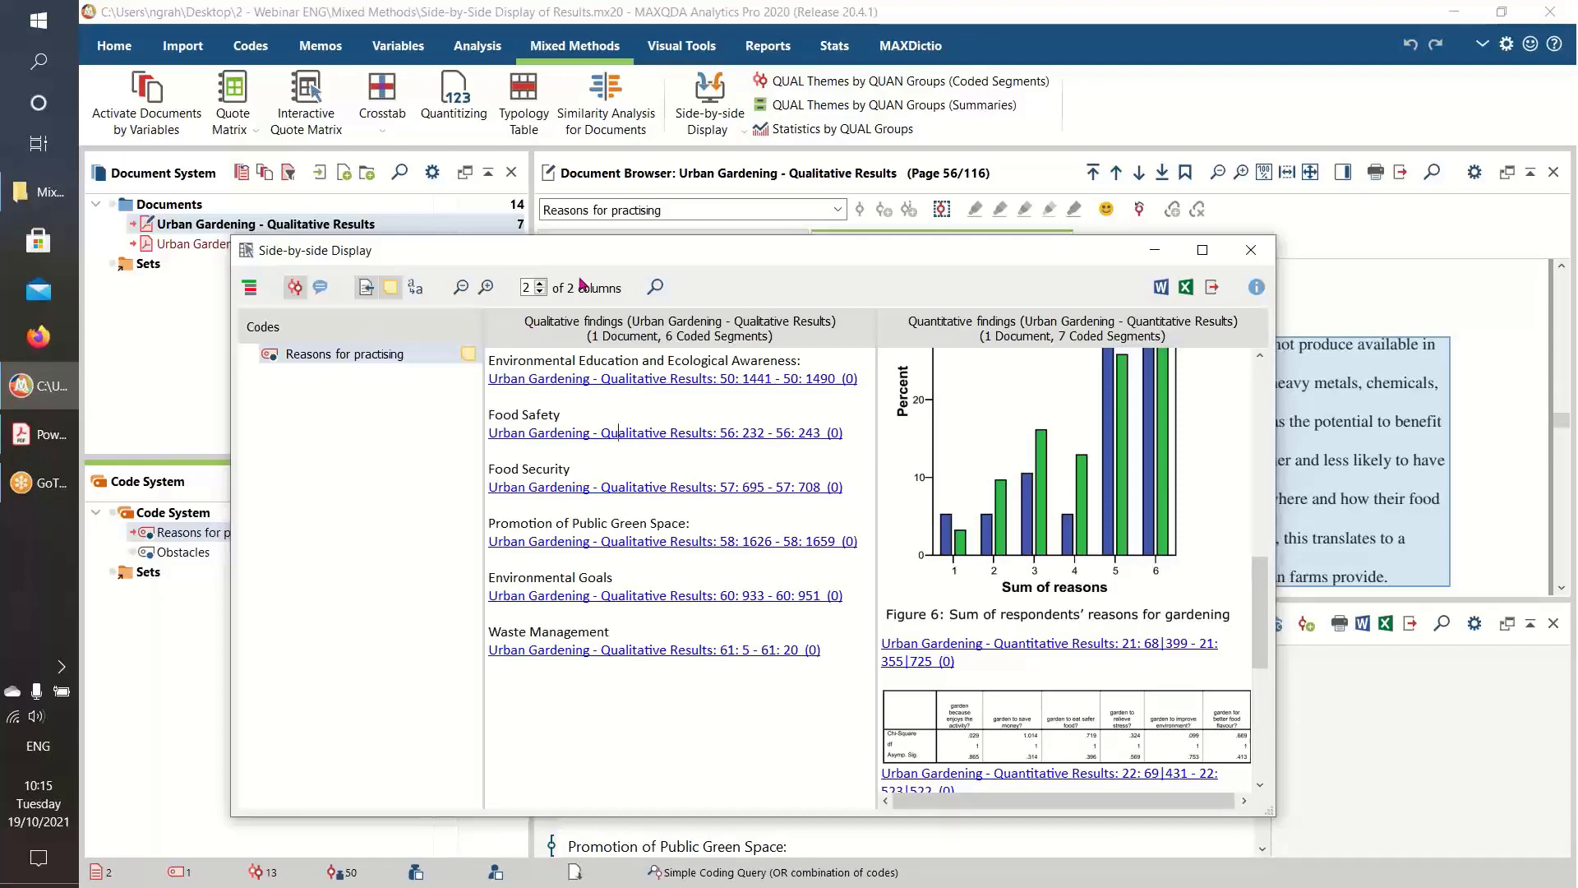
left_click_drag(586, 251, 589, 298)
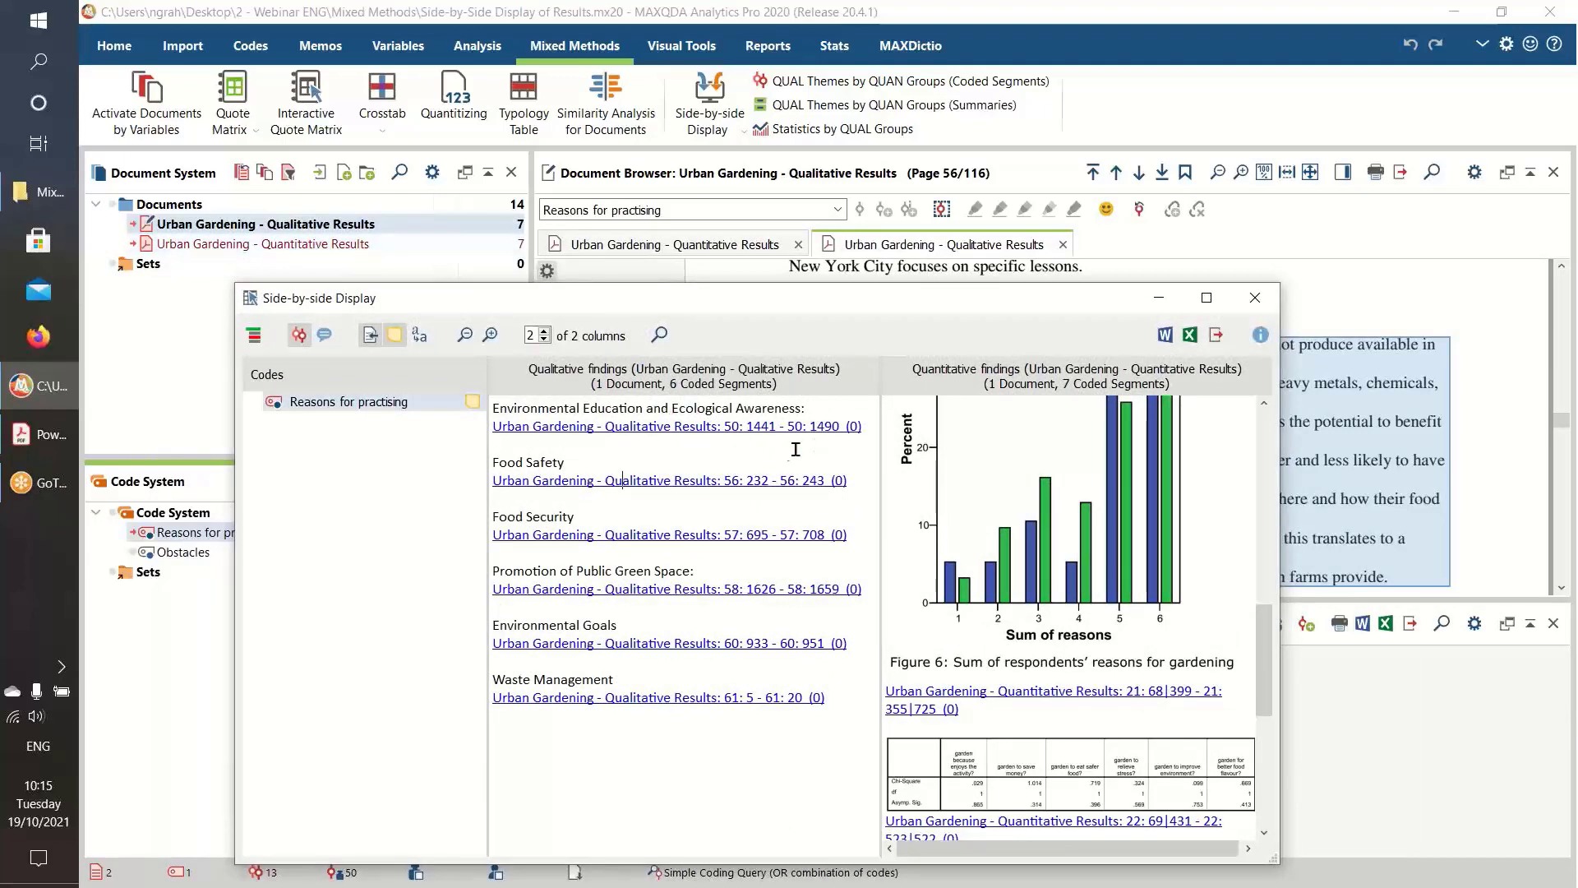
Close the side-by-side display and reset all document and code activations
left_click(1255, 298)
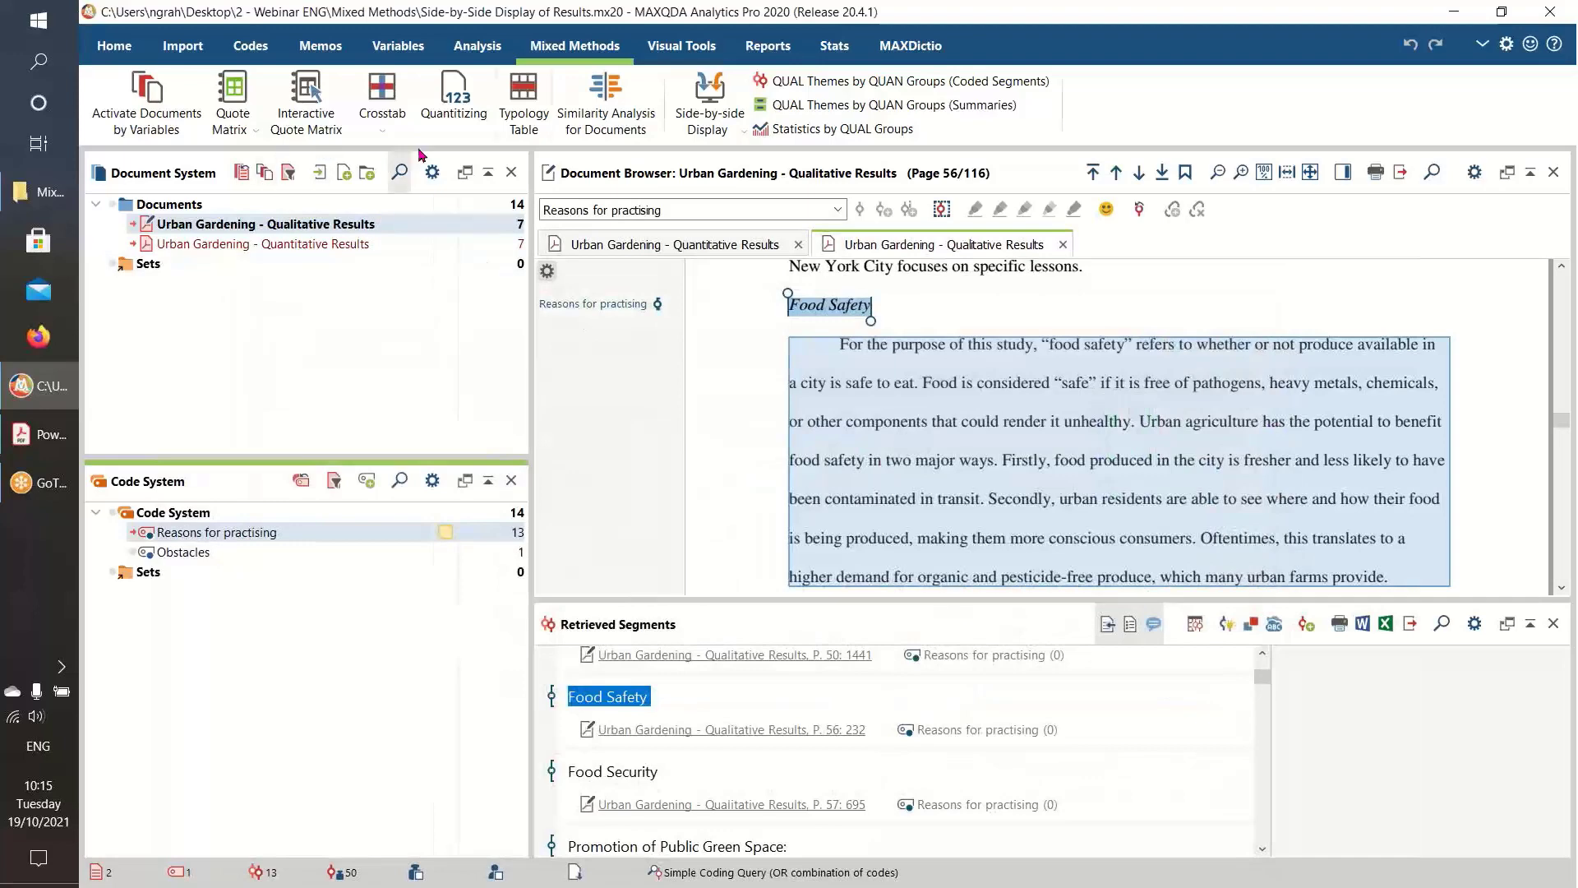
left_click(493, 51)
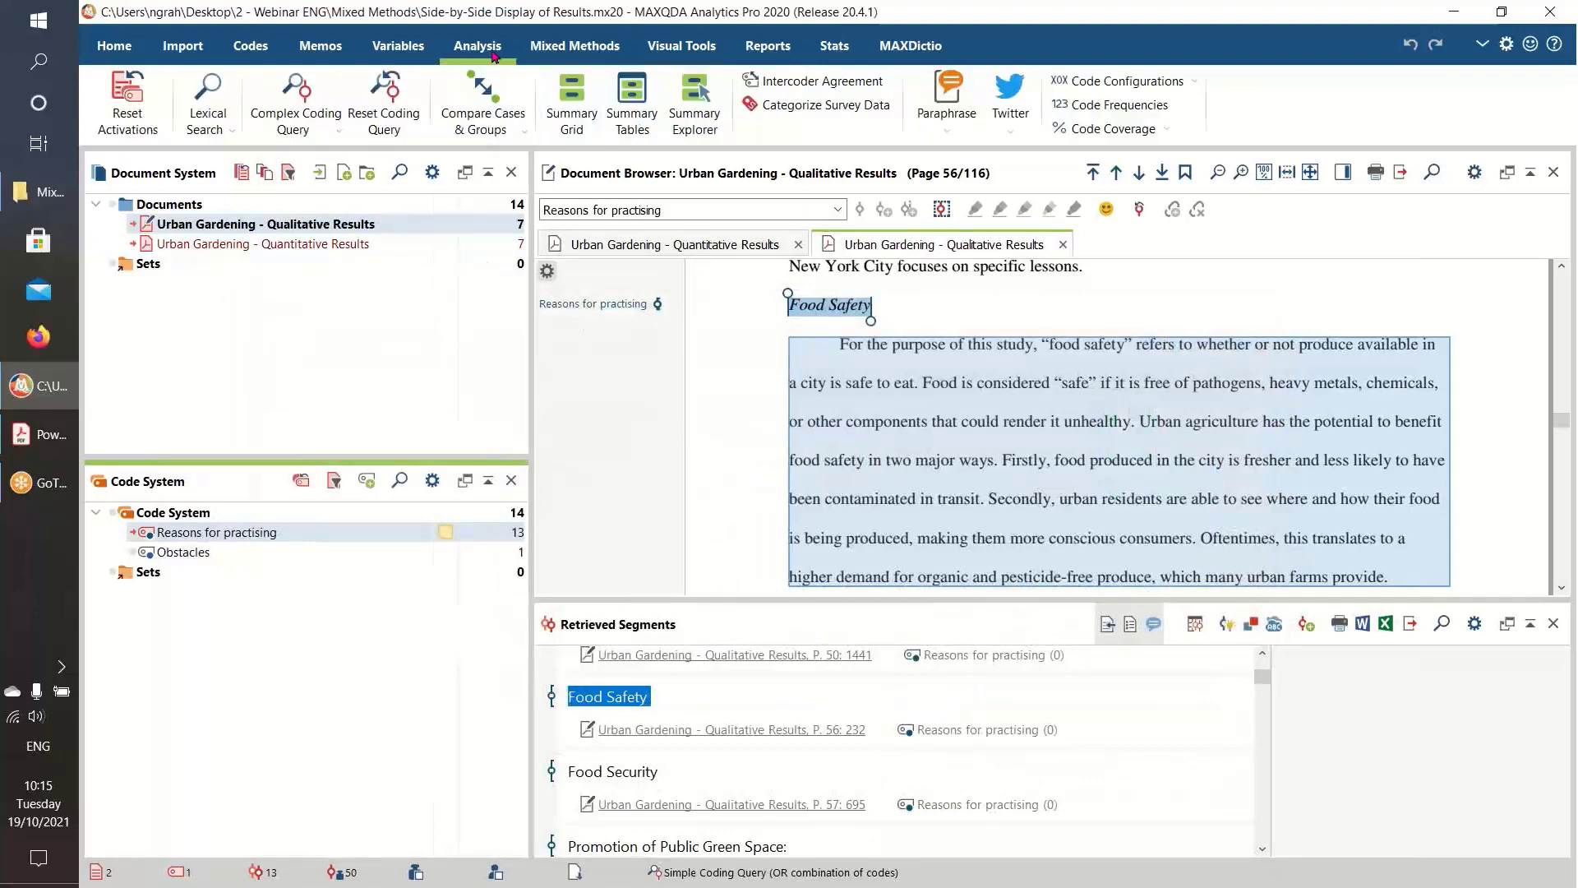
left_click(115, 103)
Open the project Work Life Balance webinar working copy 19Oct2021.mx20 and advance the welcome document to the Developing uses of Variables page
left_click(114, 46)
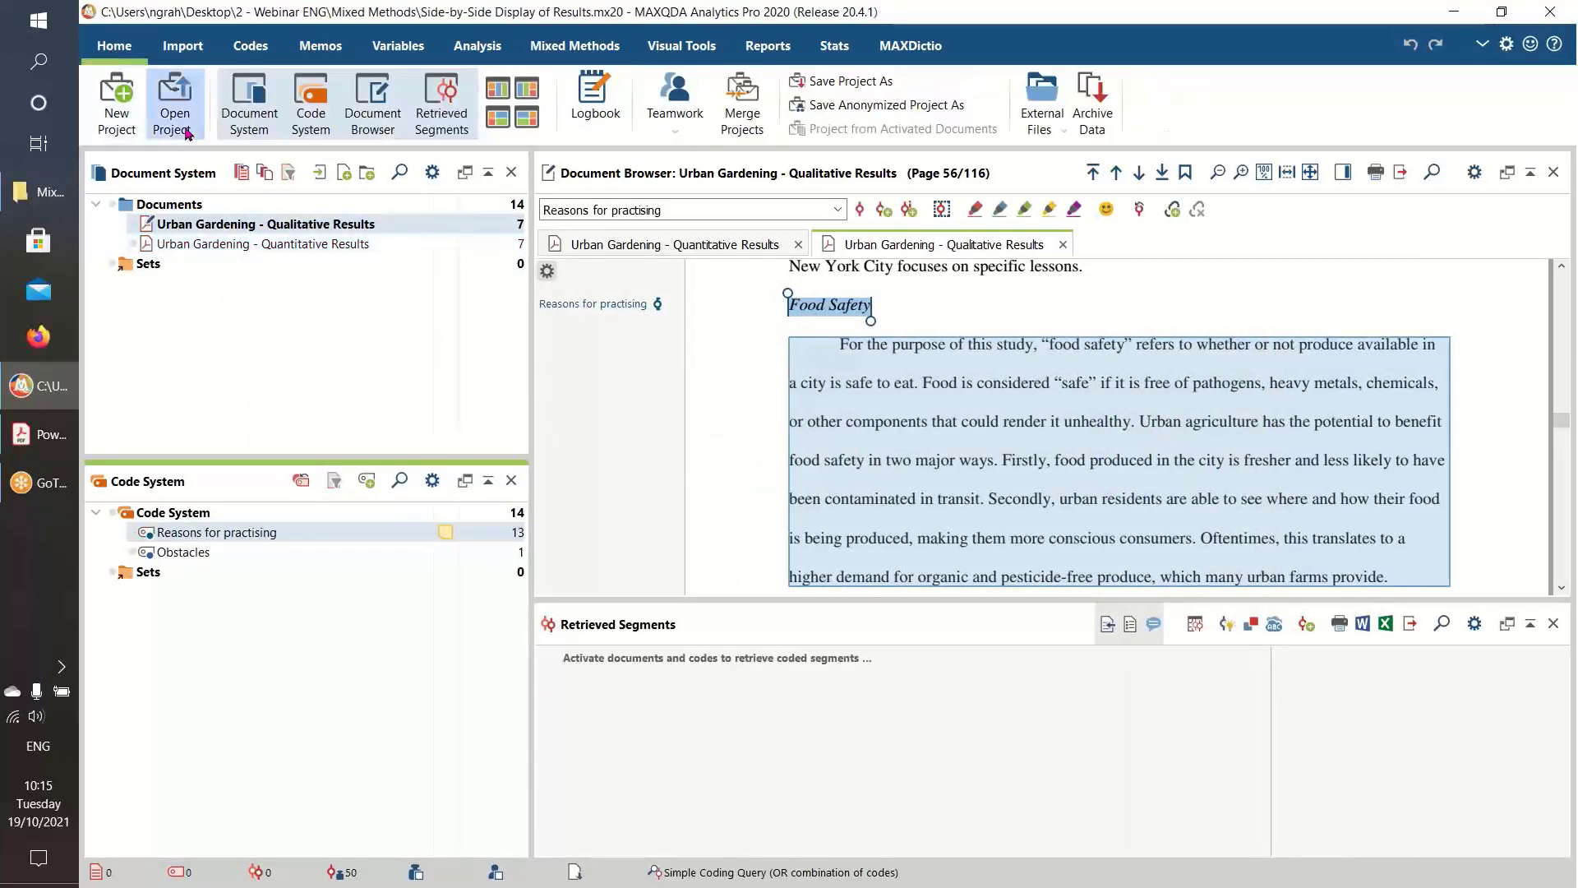
left_click(197, 129)
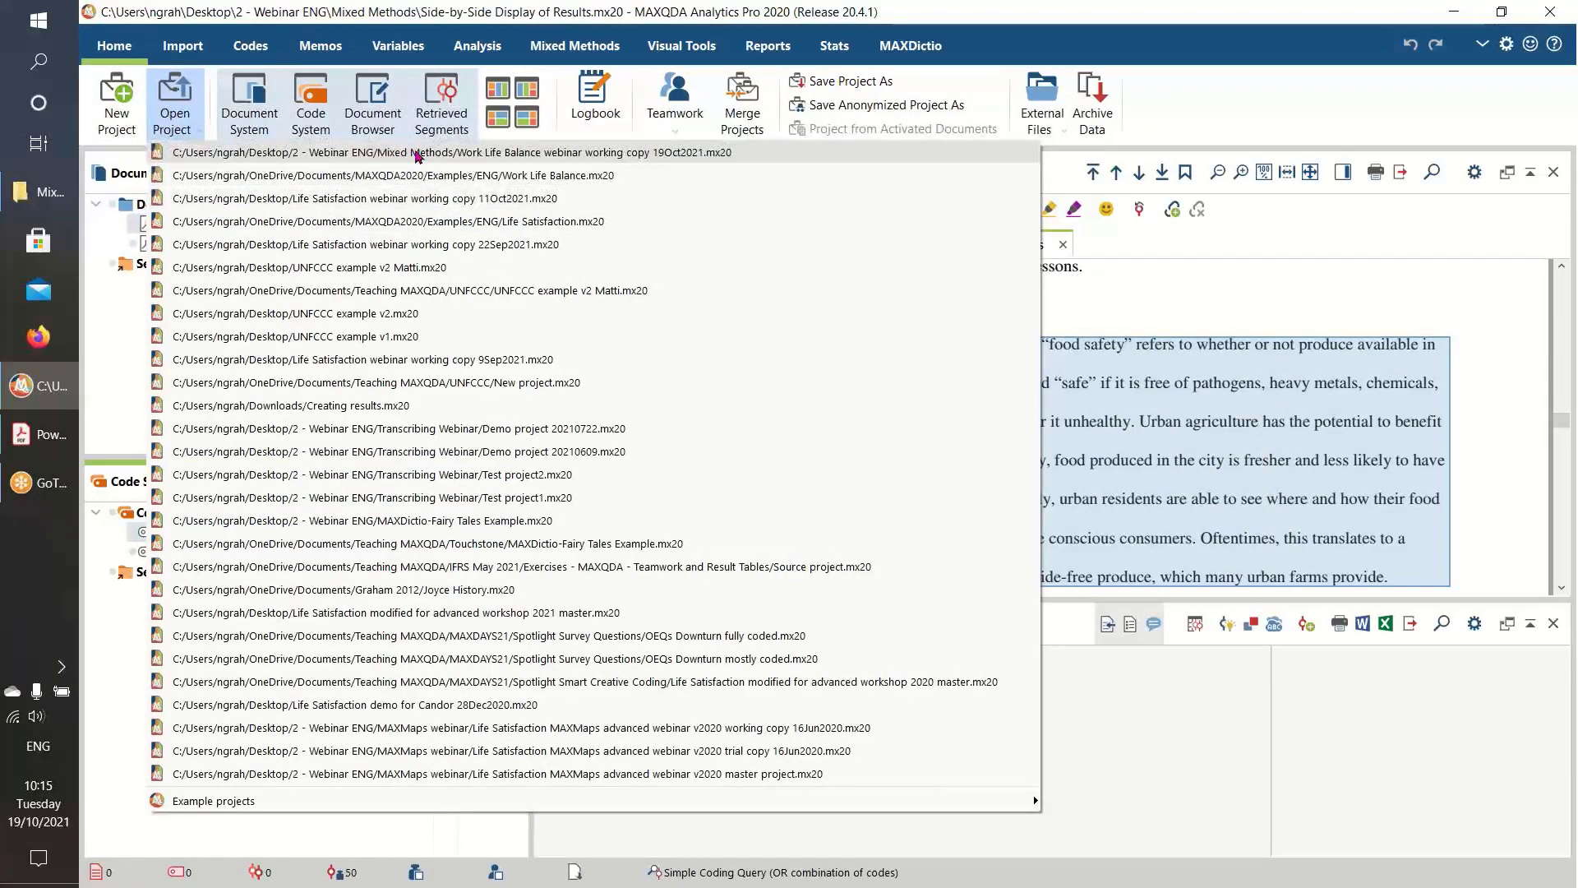
left_click(415, 153)
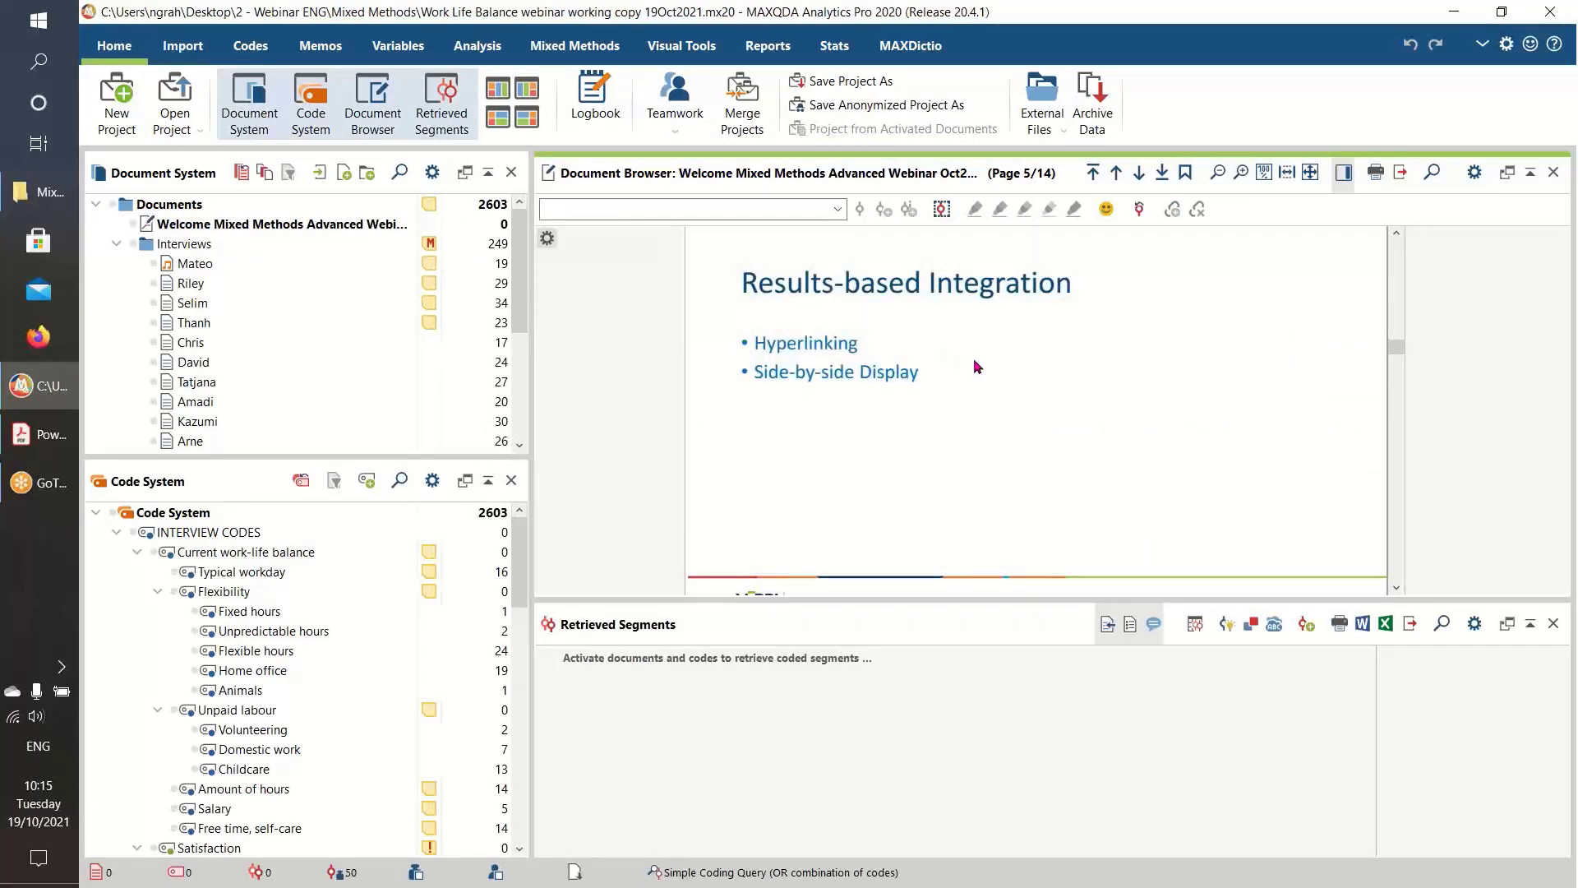
left_click(1139, 174)
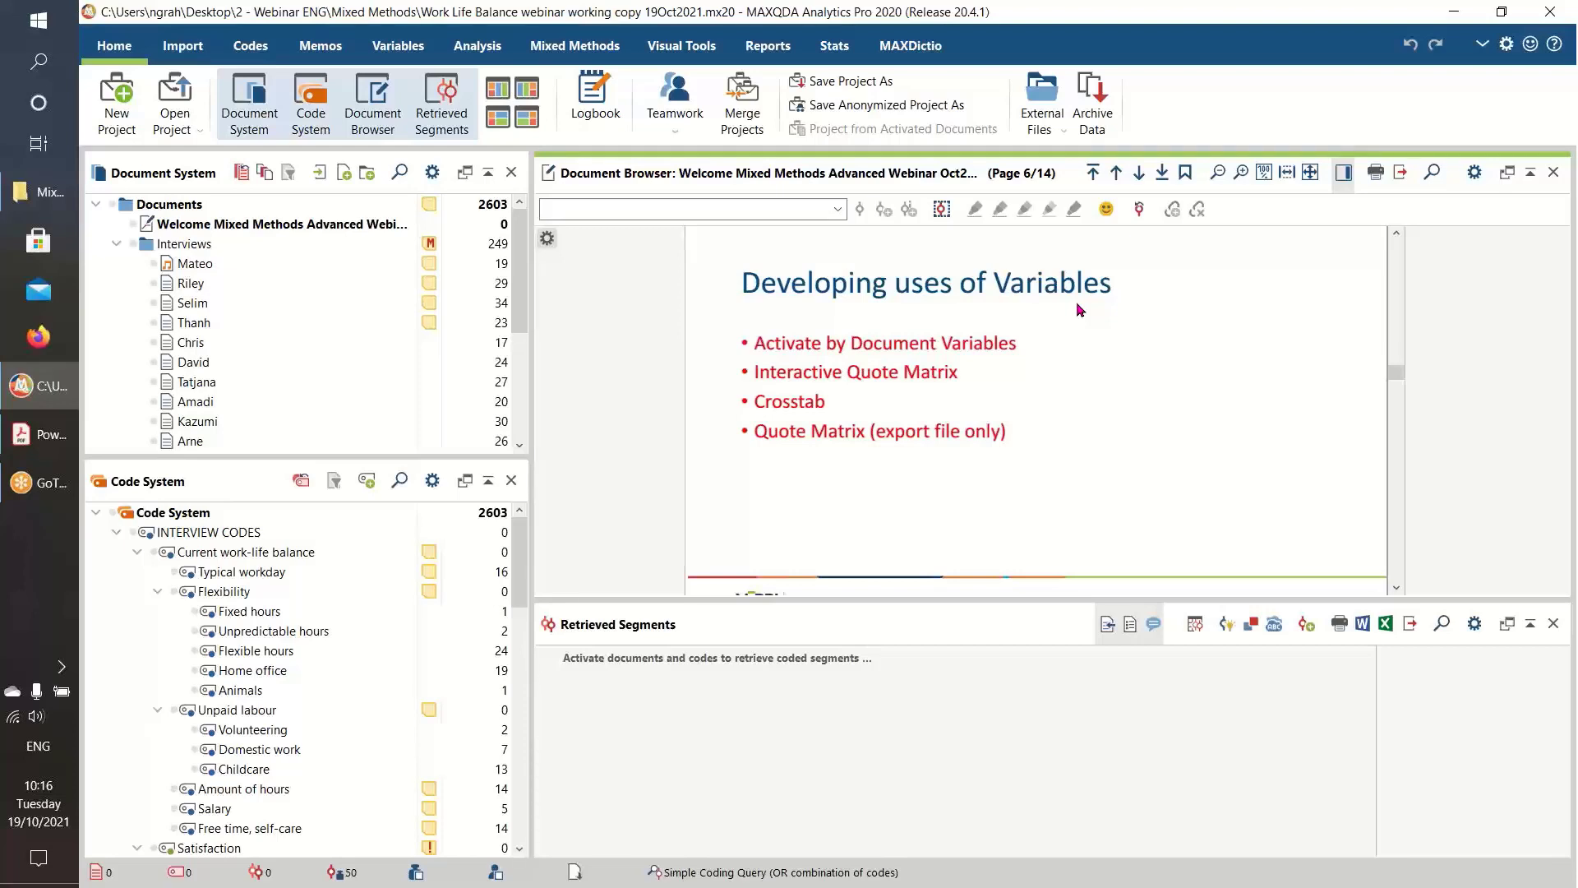
Look through the list of document variables, widening the Variable column so the longer names can be read
left_click(403, 47)
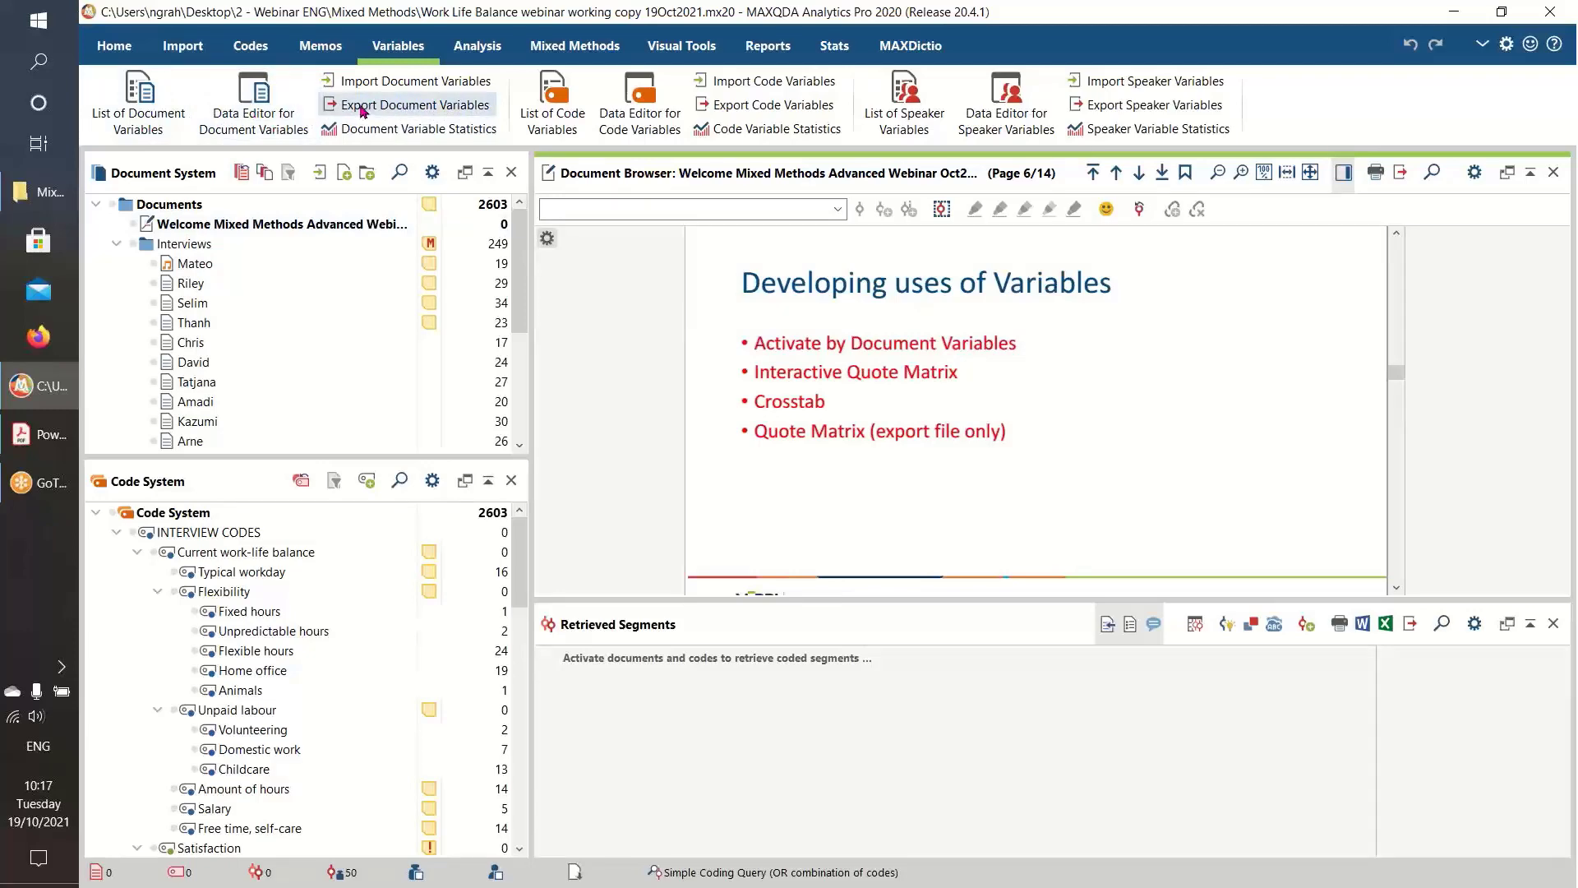
left_click(138, 97)
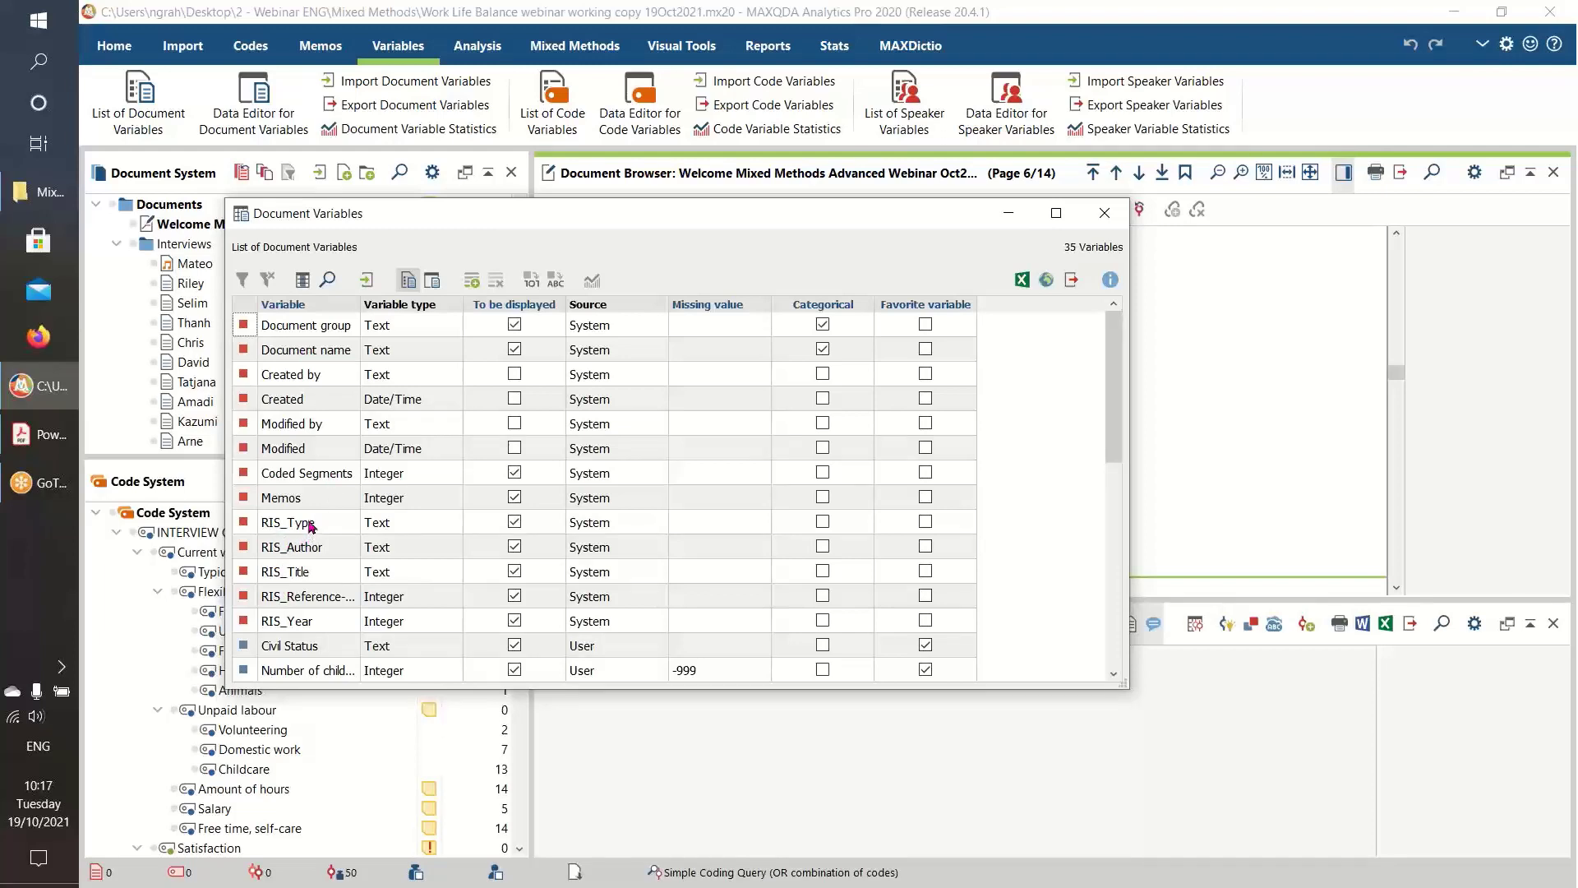
scroll(311, 520, "down", 1)
scroll(313, 512, "down", 4)
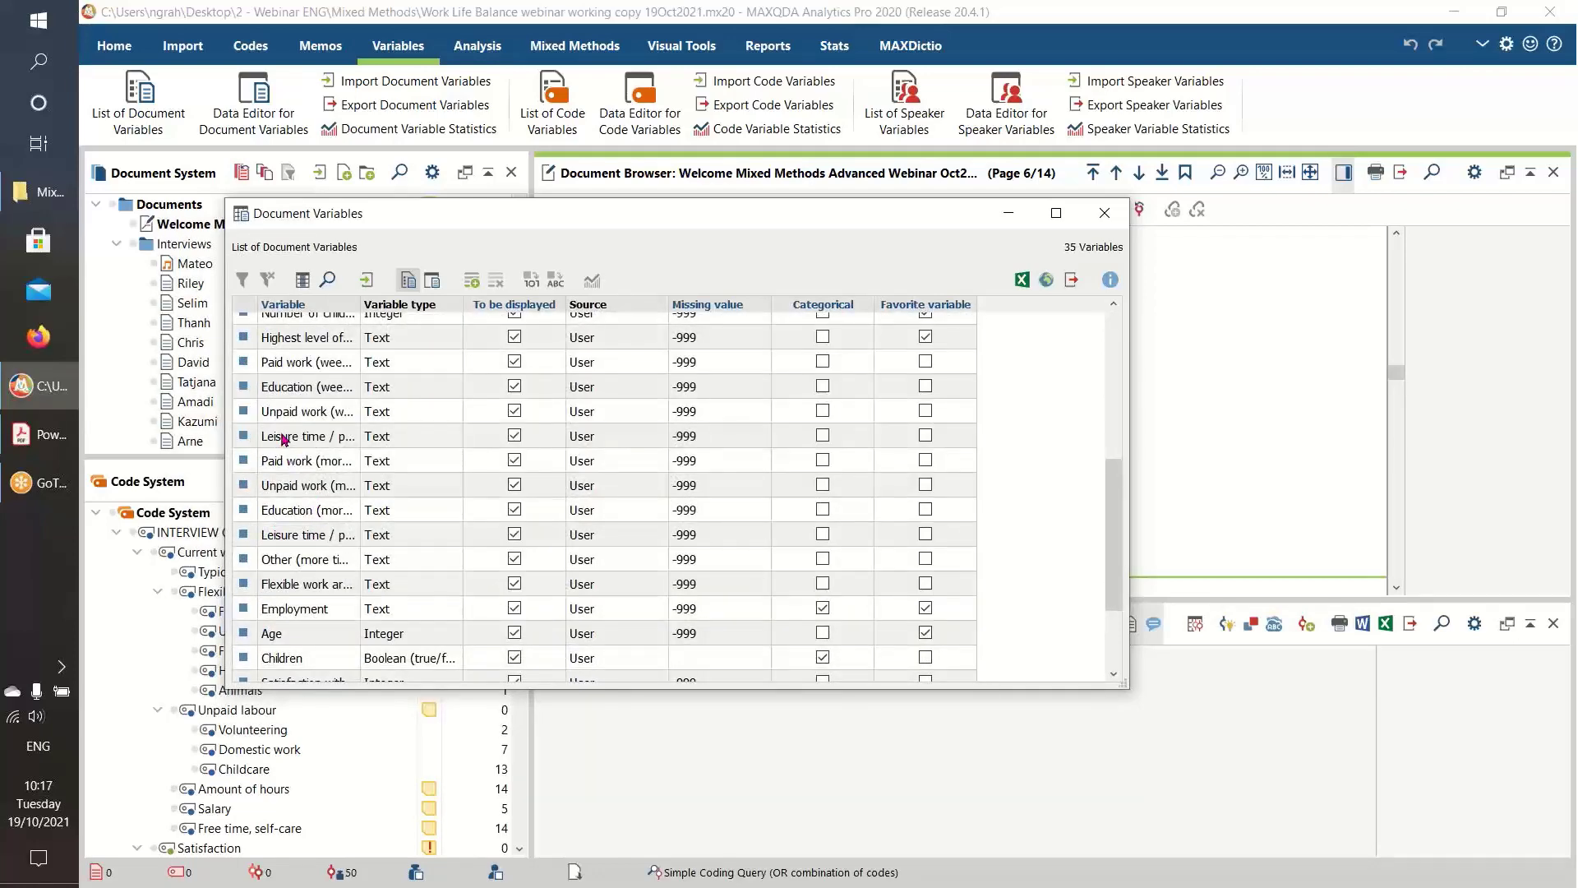
left_click_drag(360, 308, 427, 311)
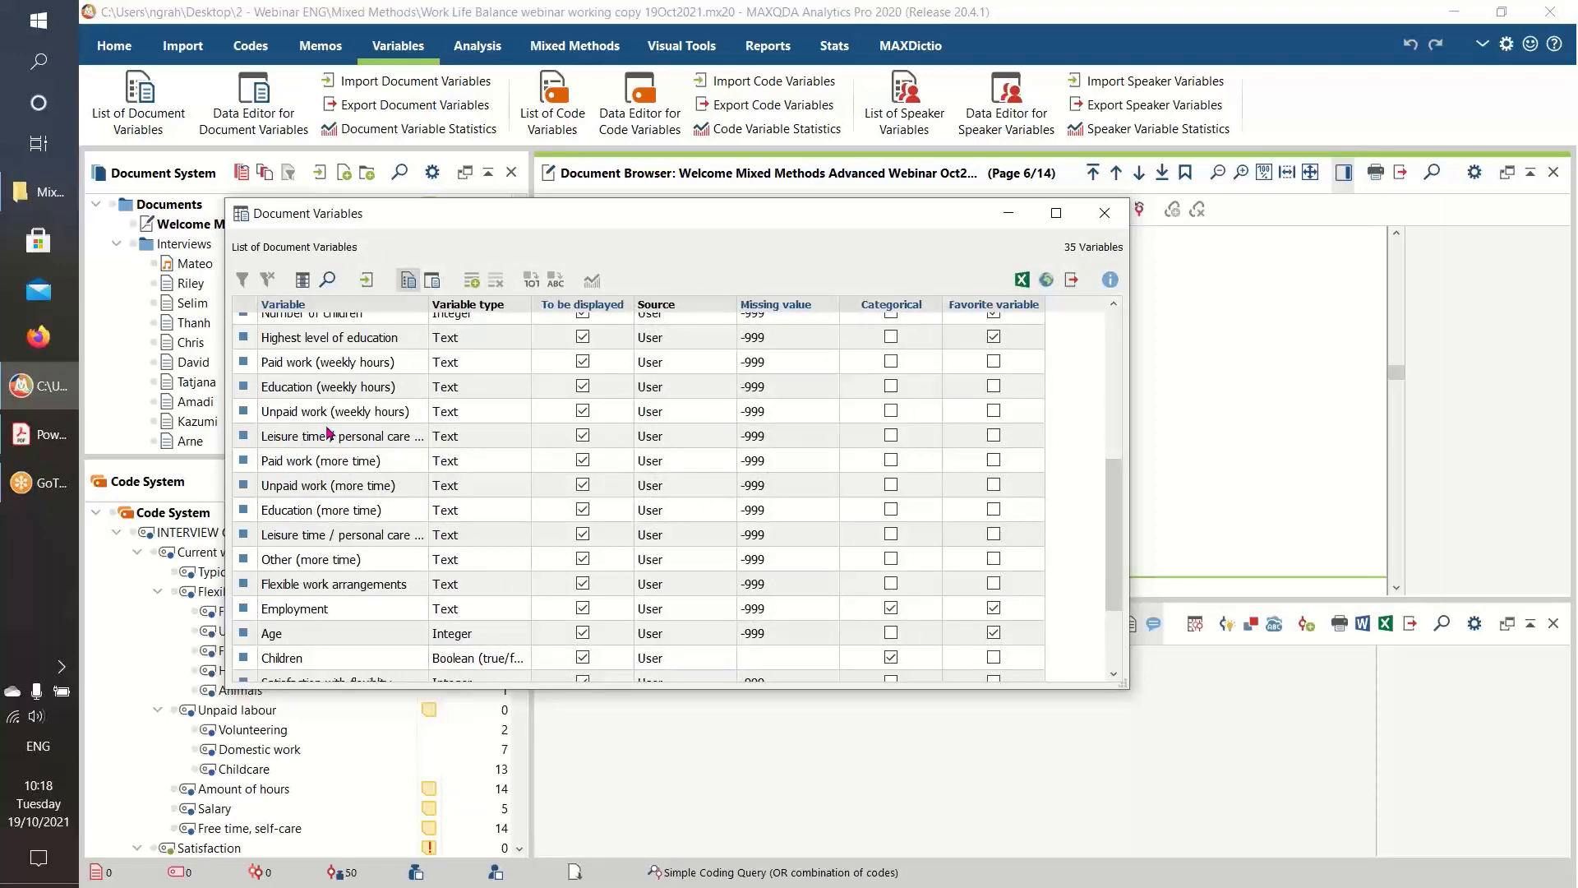
Move the variable list clear of the document tree, collapse the Interviews group and check the documents in the Survey group
left_click_drag(524, 214, 700, 214)
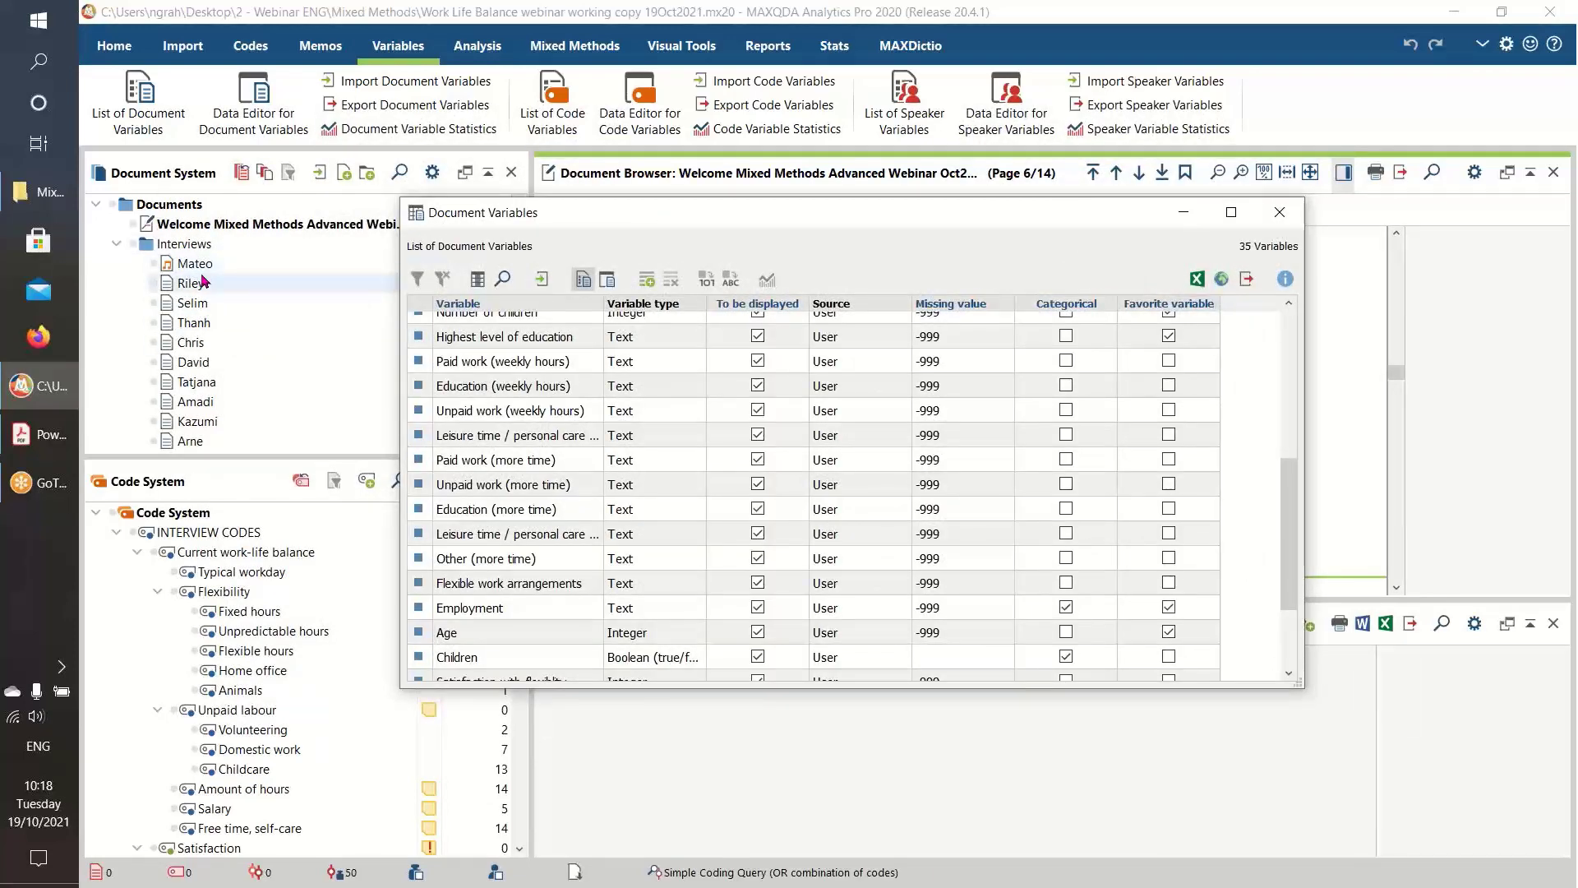
left_click(116, 243)
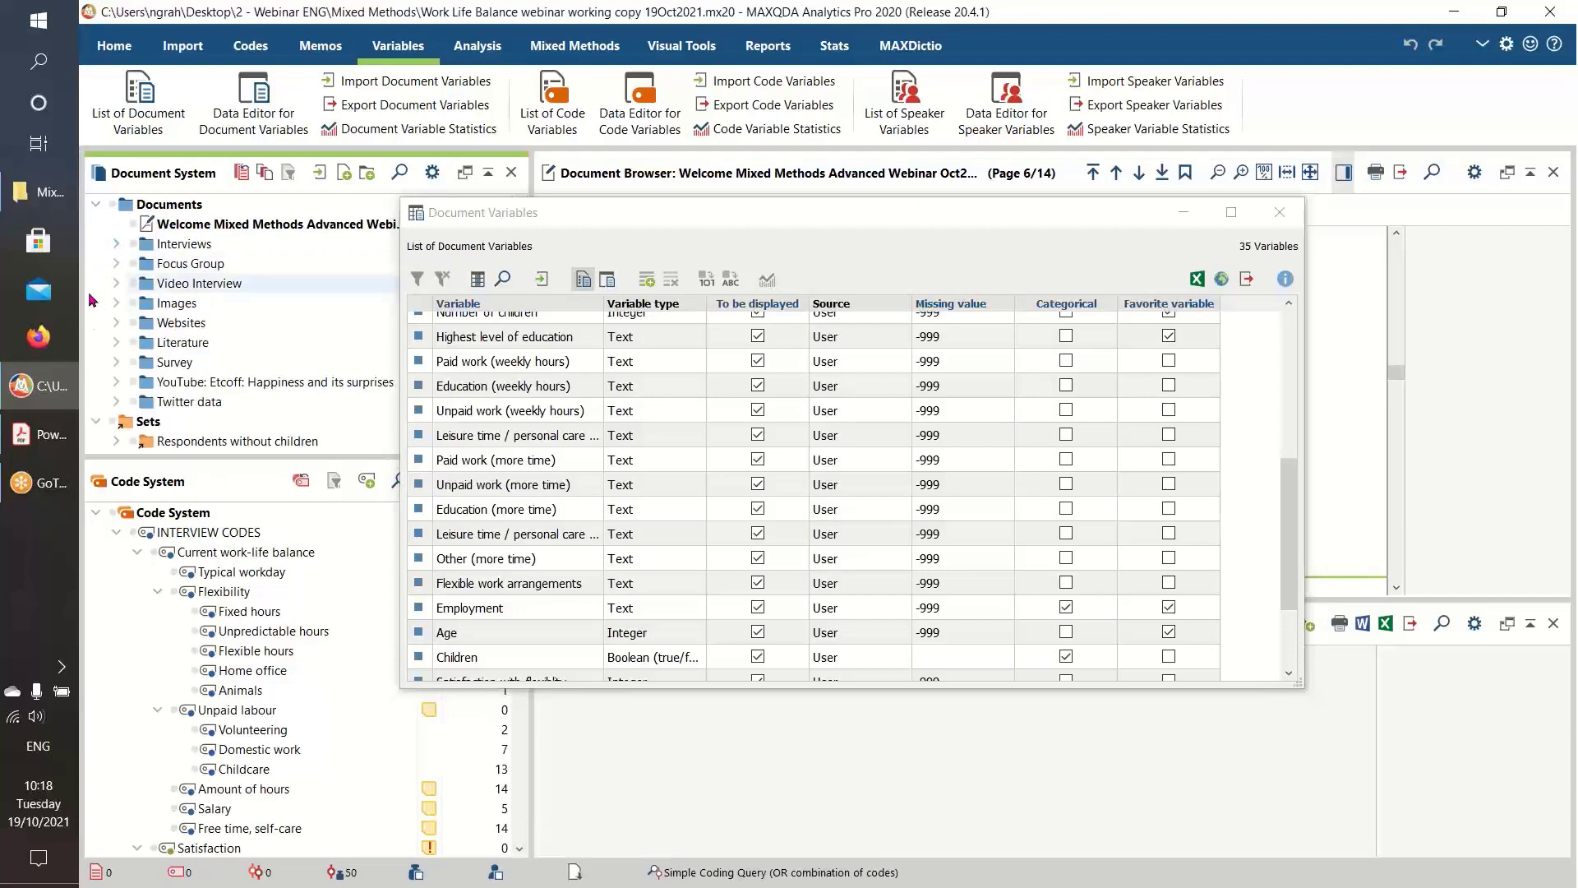
left_click(116, 364)
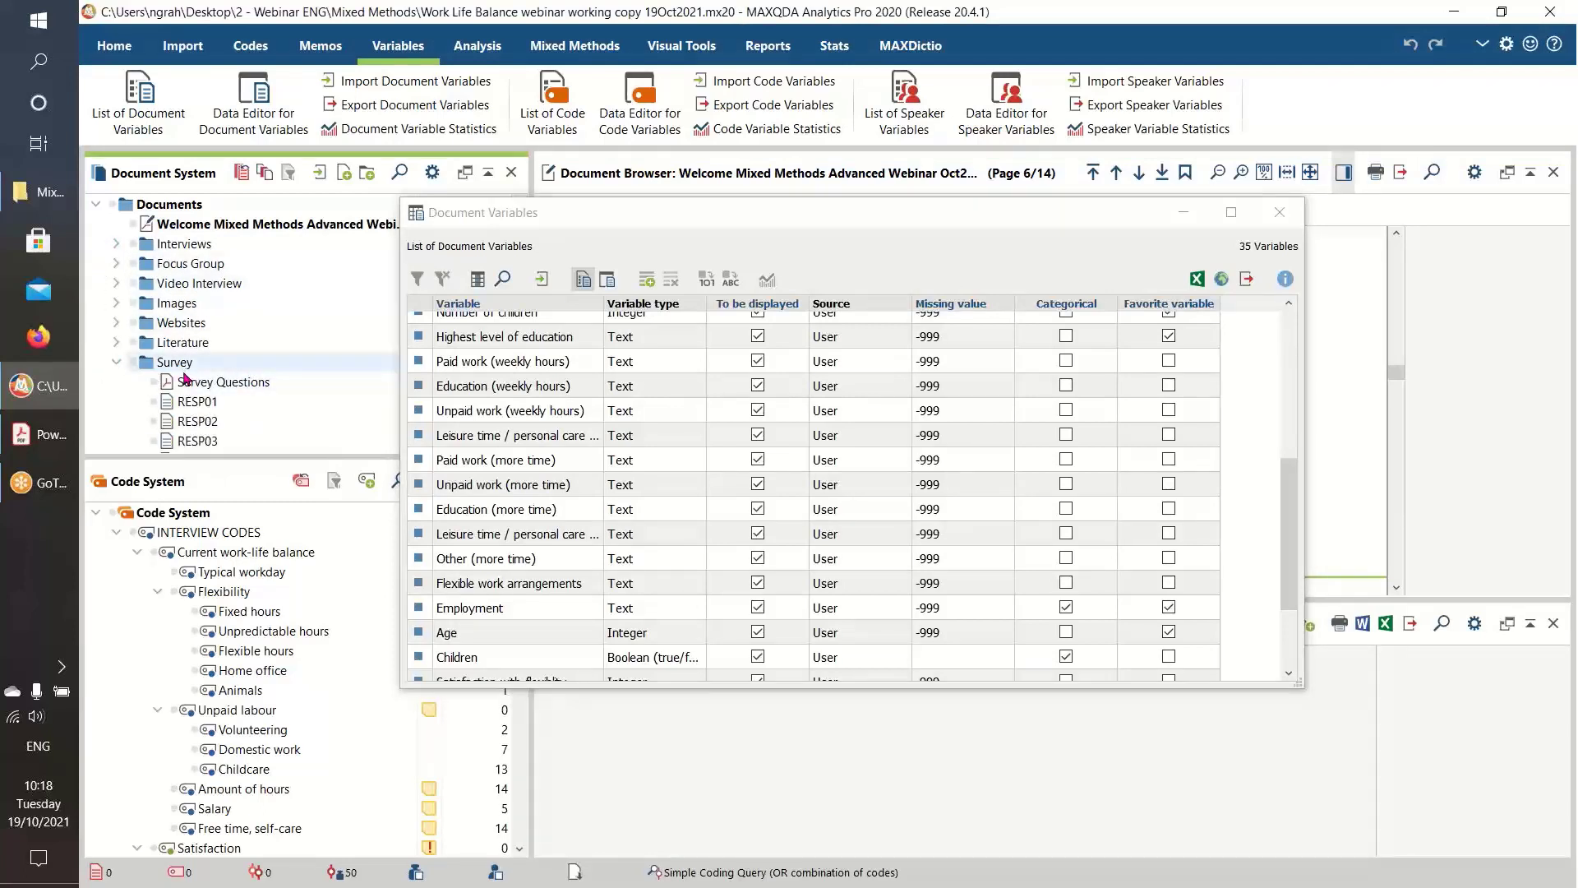
left_click(116, 365)
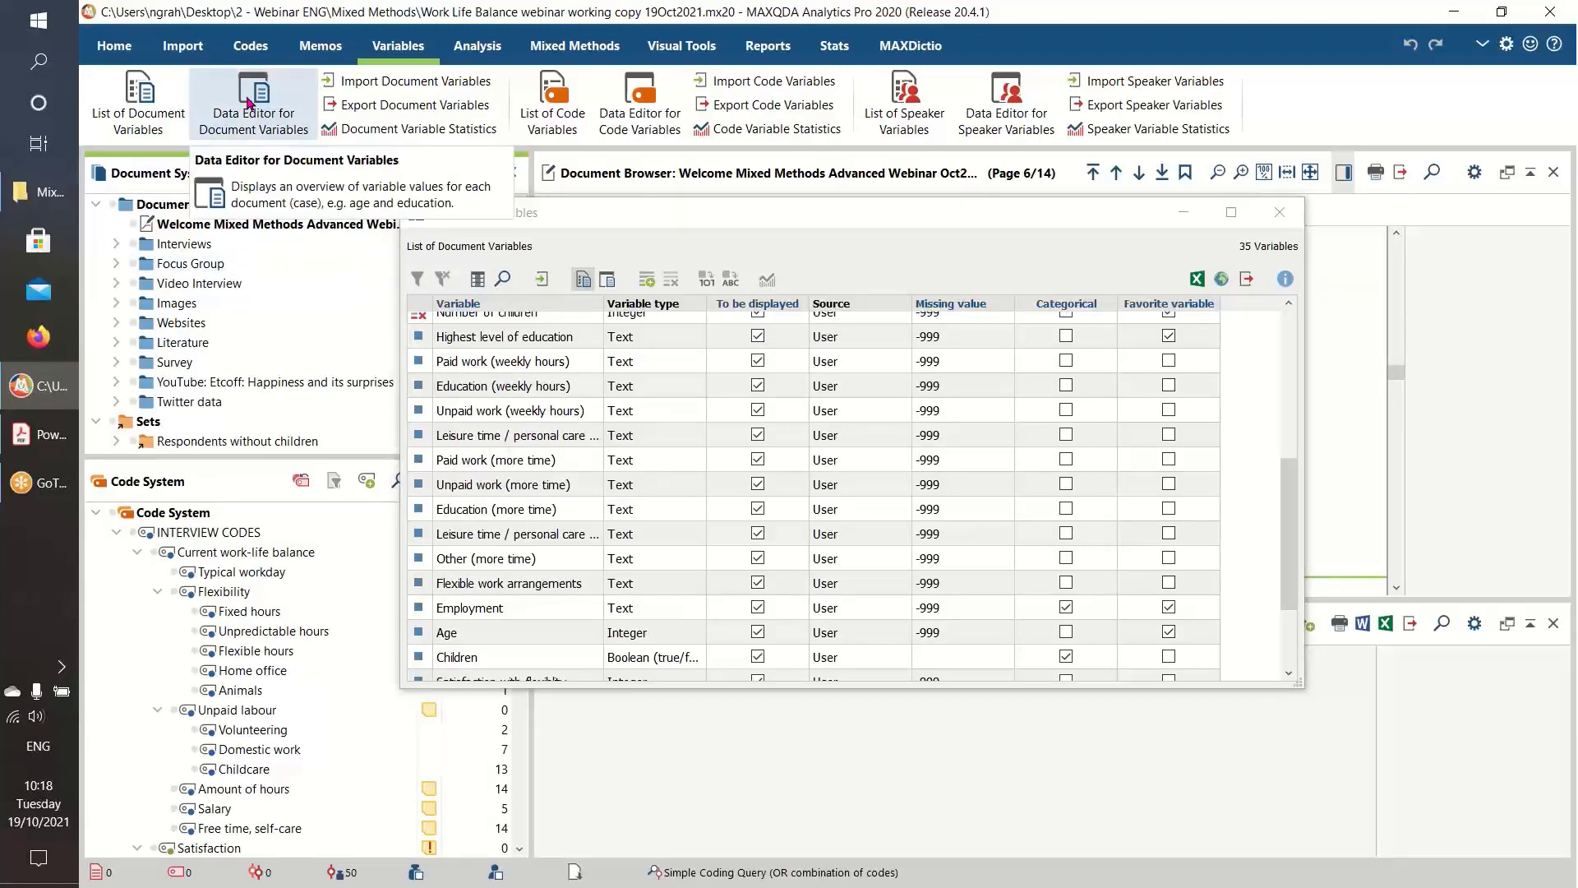
Examine the variable values of the interviews and survey respondents in the data editor for document variables, and close it
left_click(249, 103)
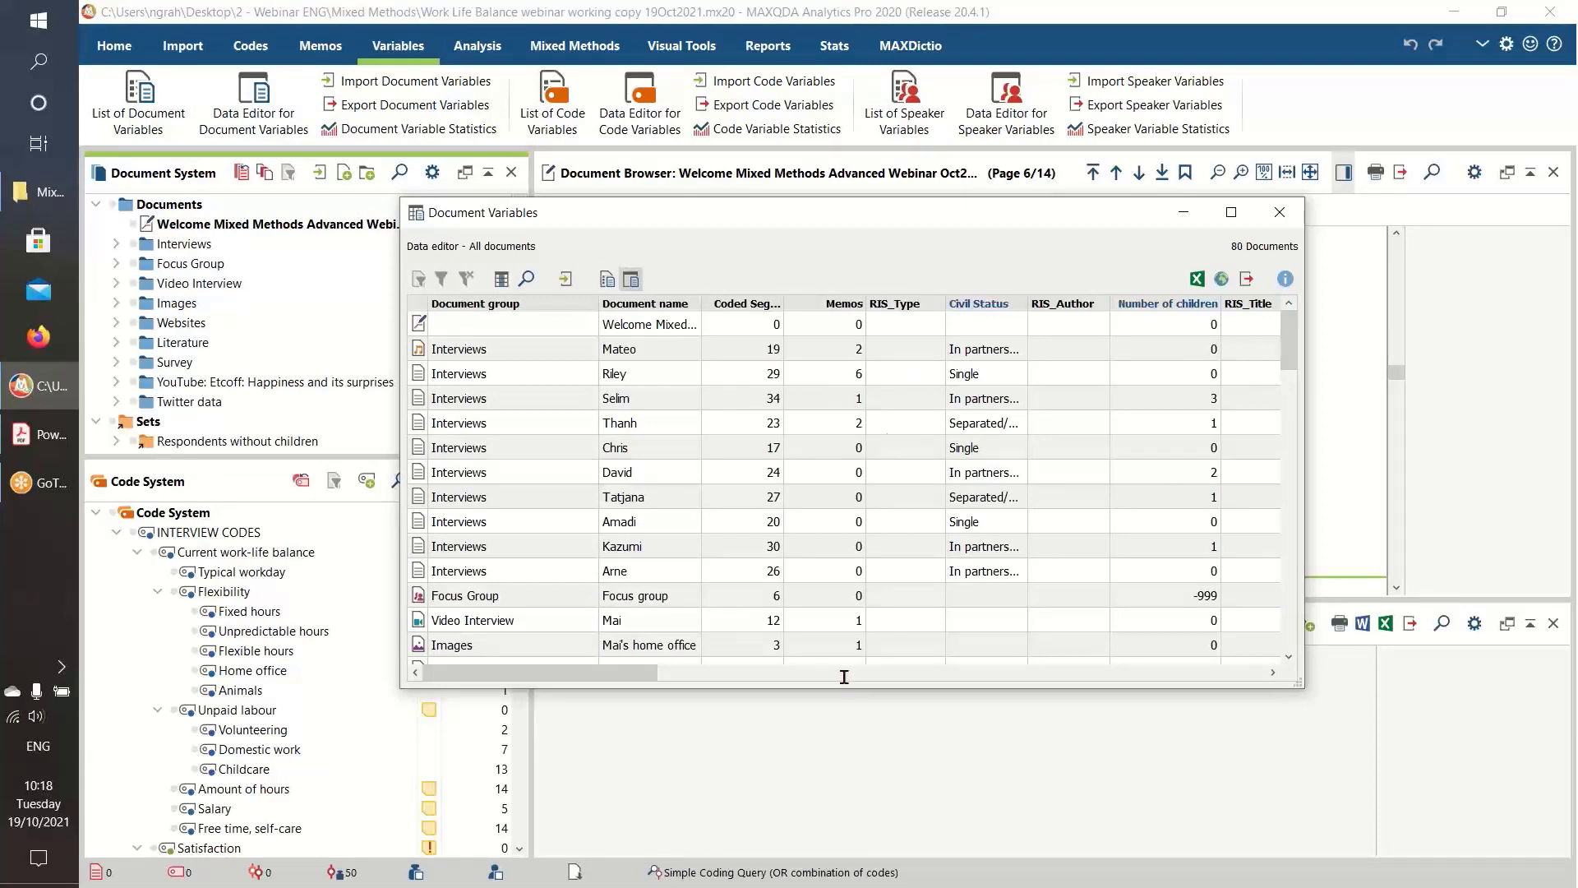
left_click_drag(620, 676, 904, 697)
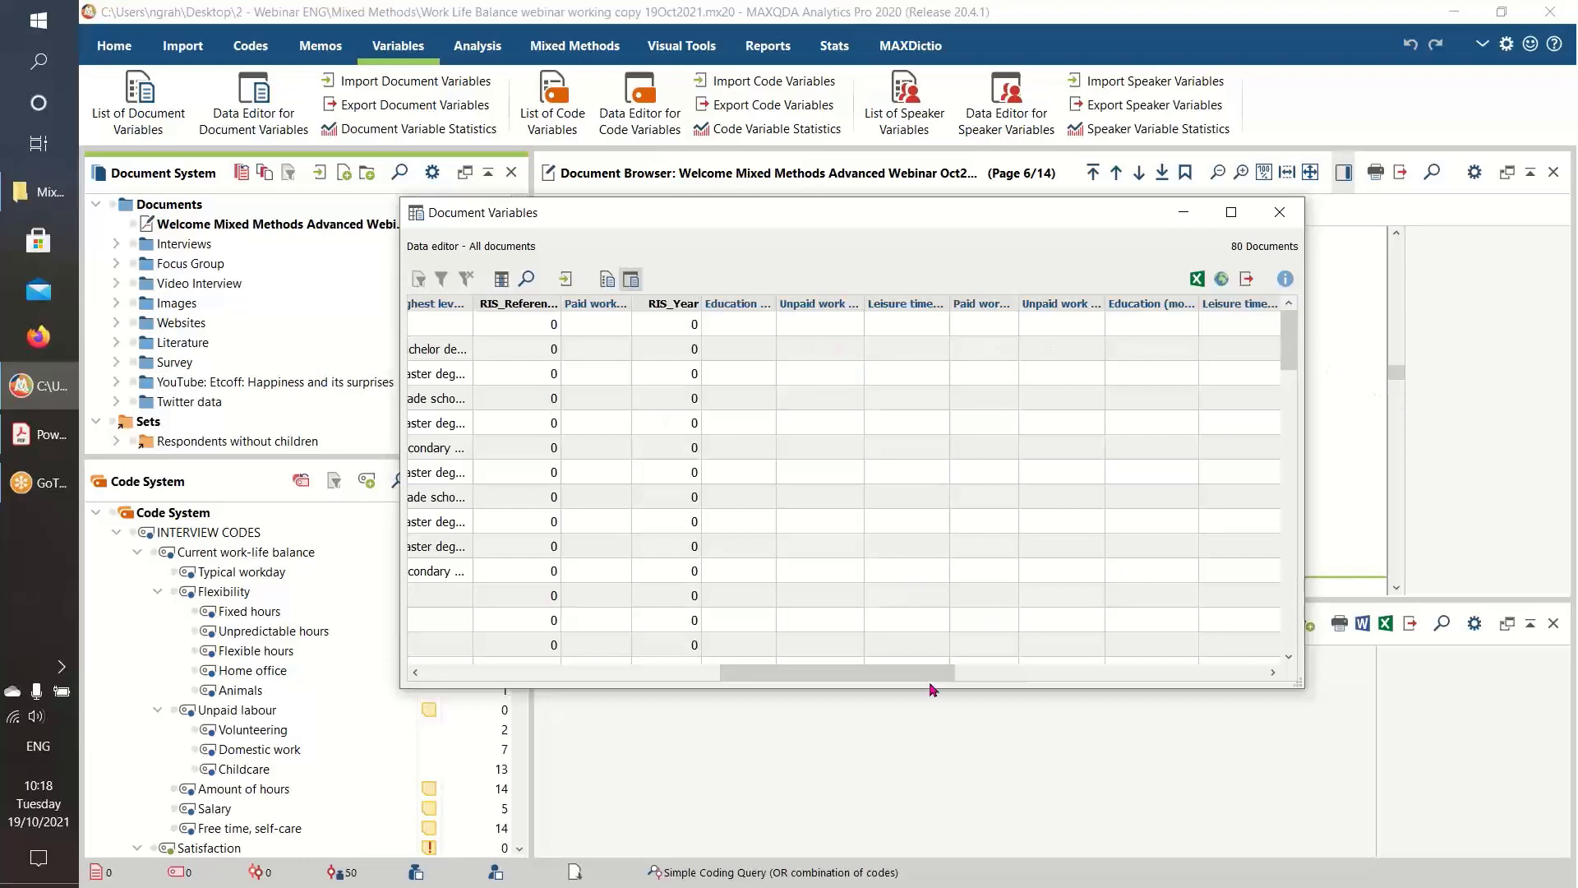
left_click_drag(931, 689, 575, 682)
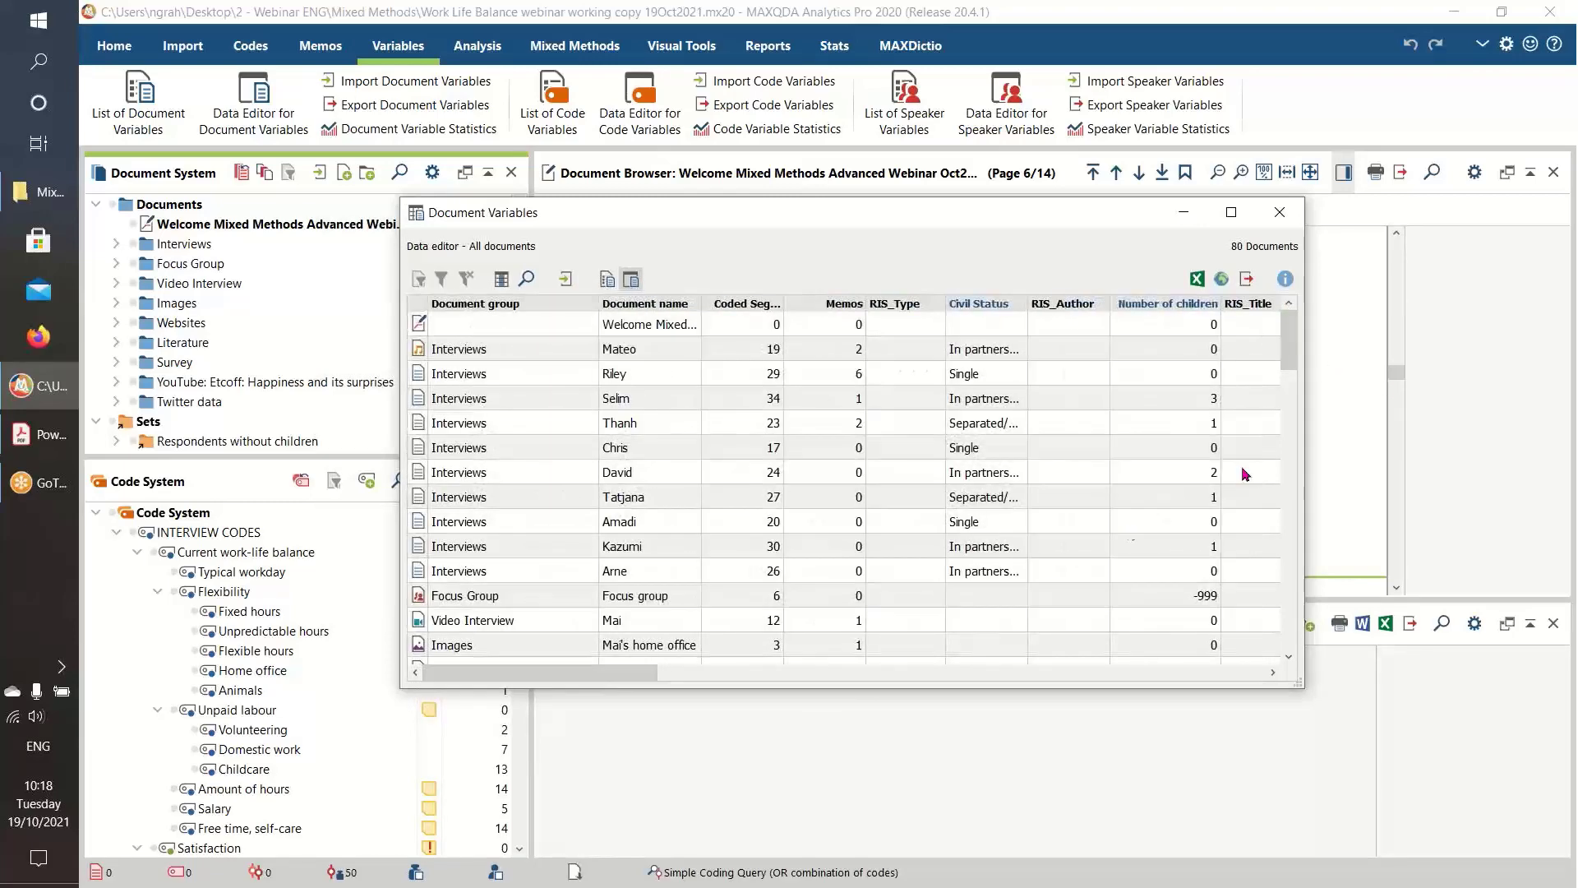
left_click_drag(1289, 364, 1295, 498)
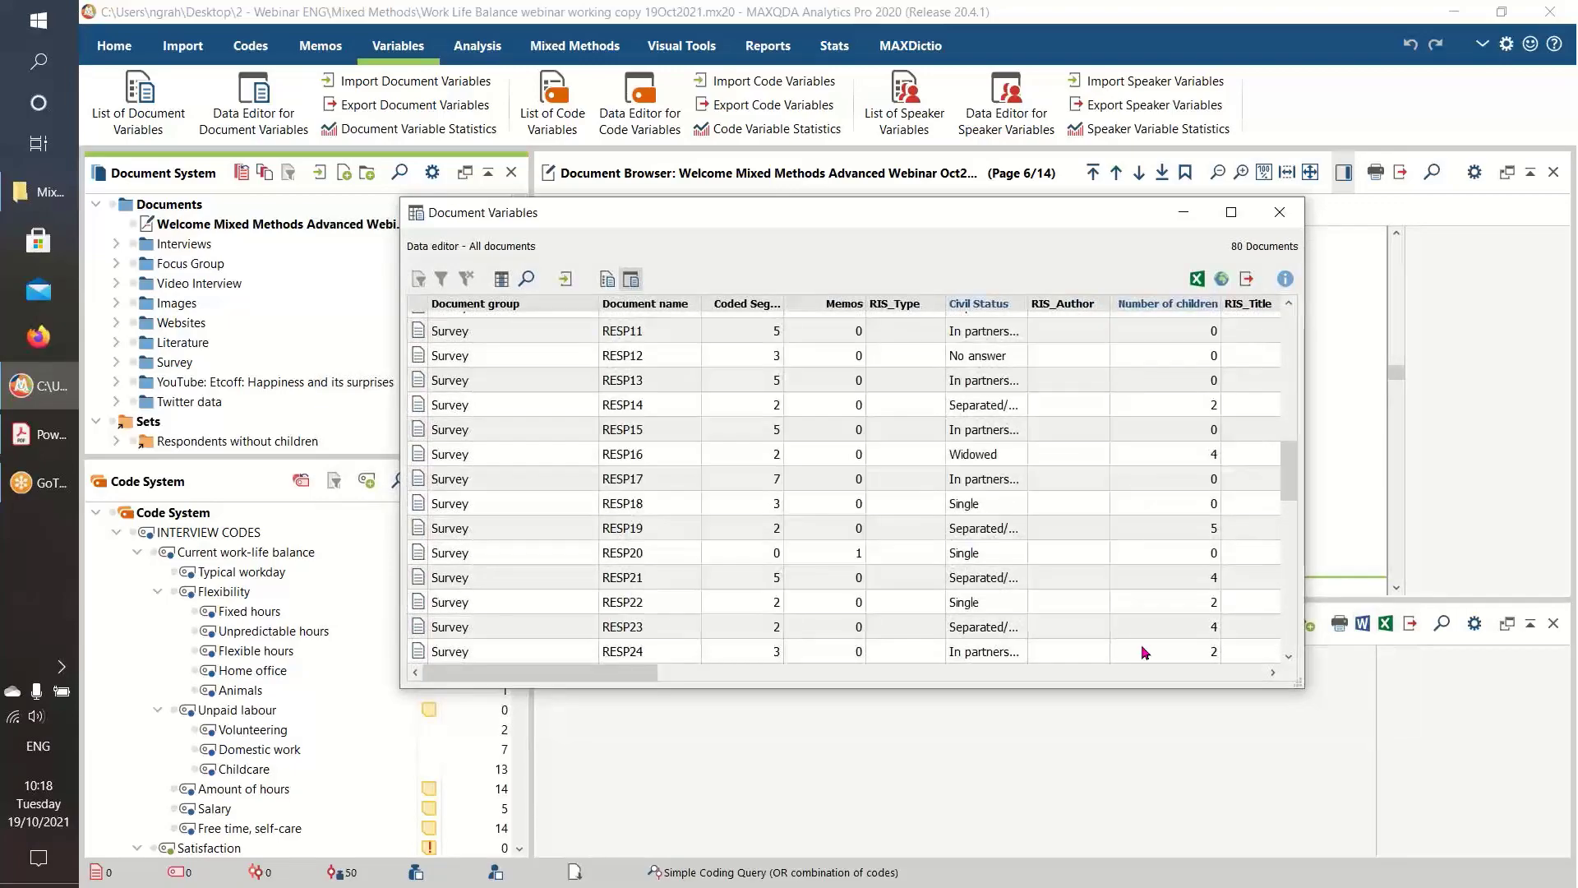
left_click_drag(637, 678, 605, 689)
left_click_drag(1289, 475, 1291, 329)
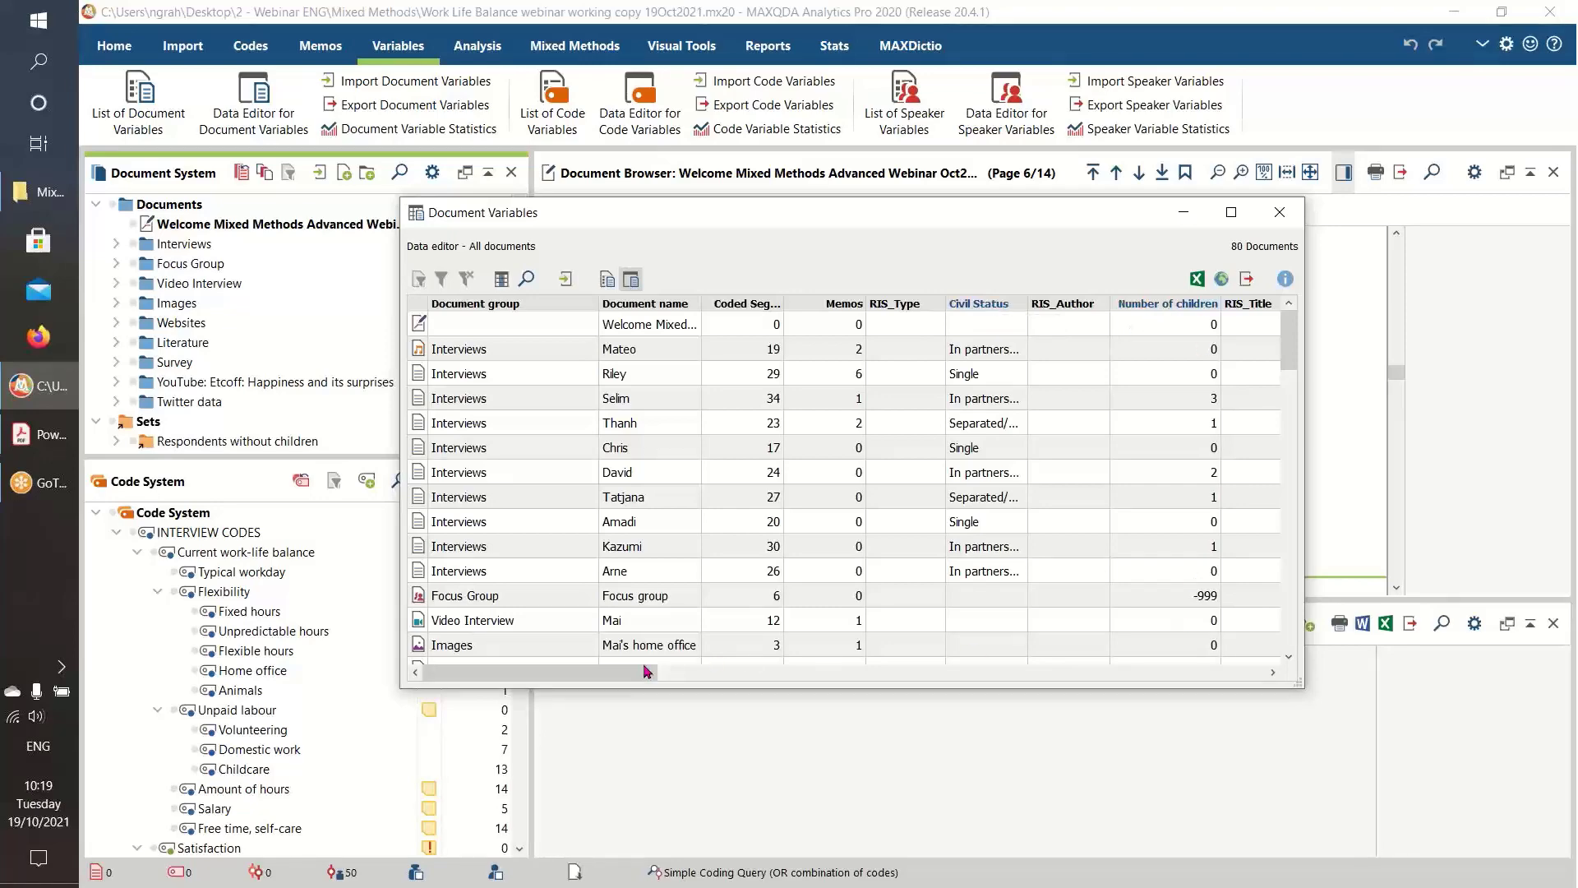
left_click_drag(643, 662, 1071, 686)
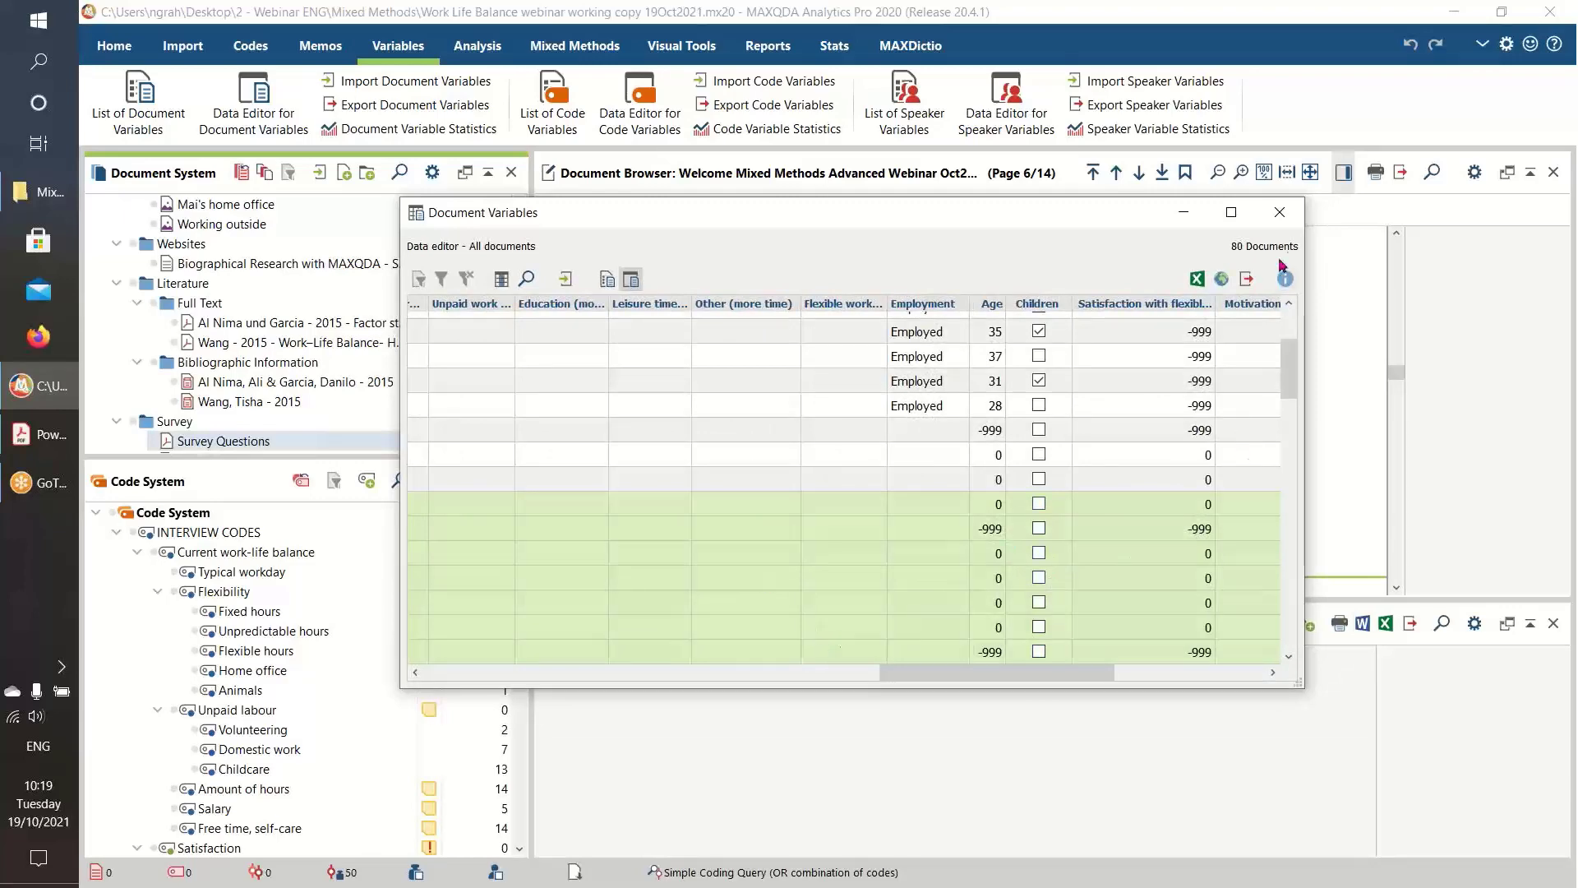
left_click(1280, 212)
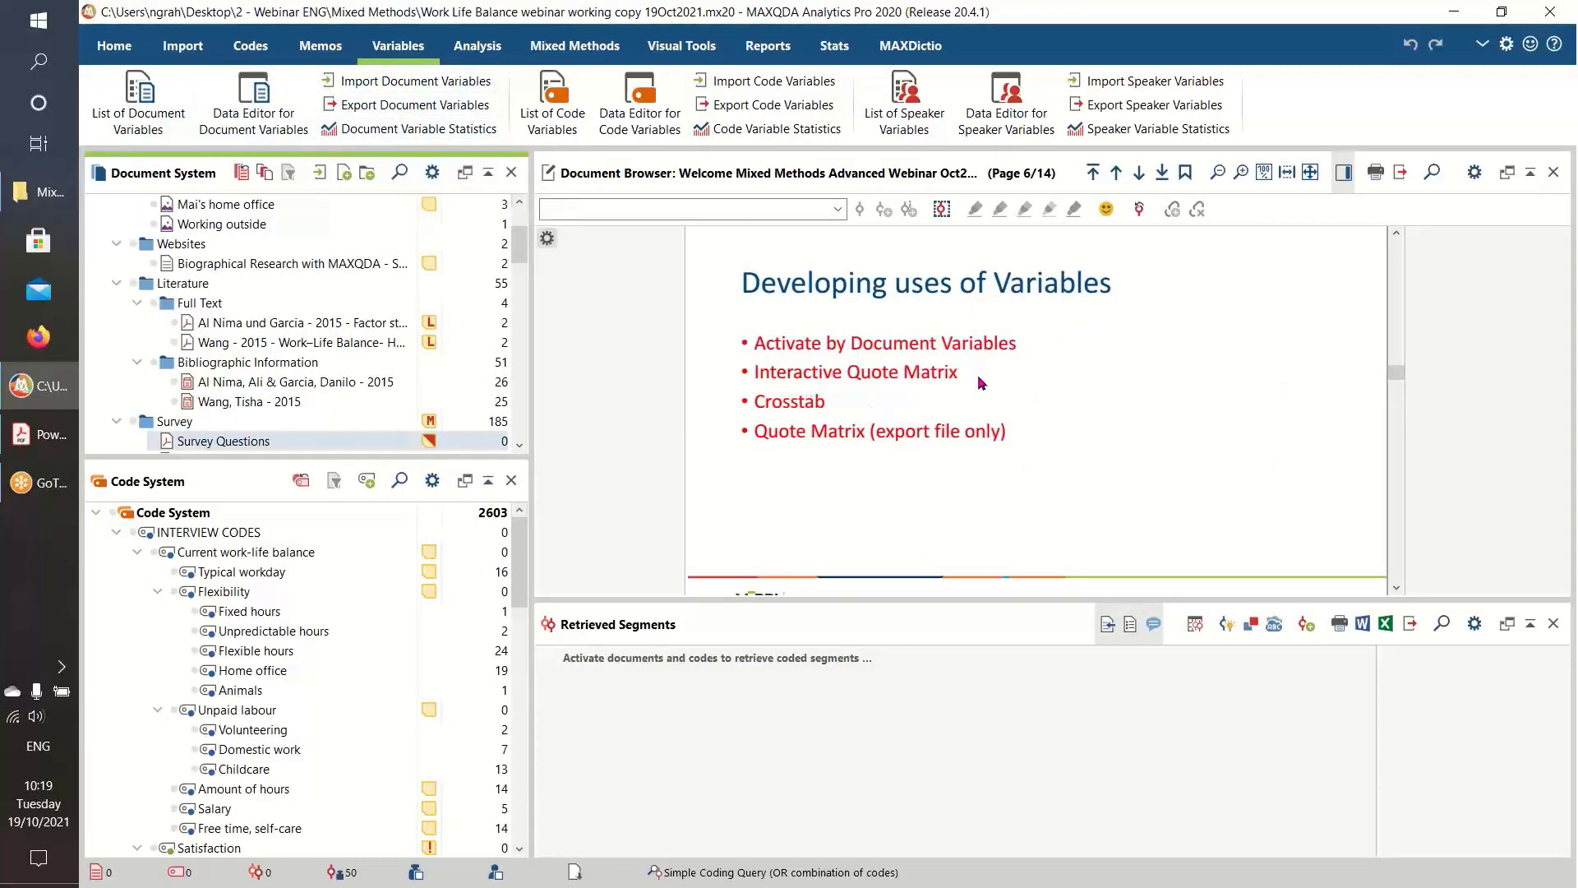
Start activating documents by variables and clear all existing conditions from the list
left_click(575, 45)
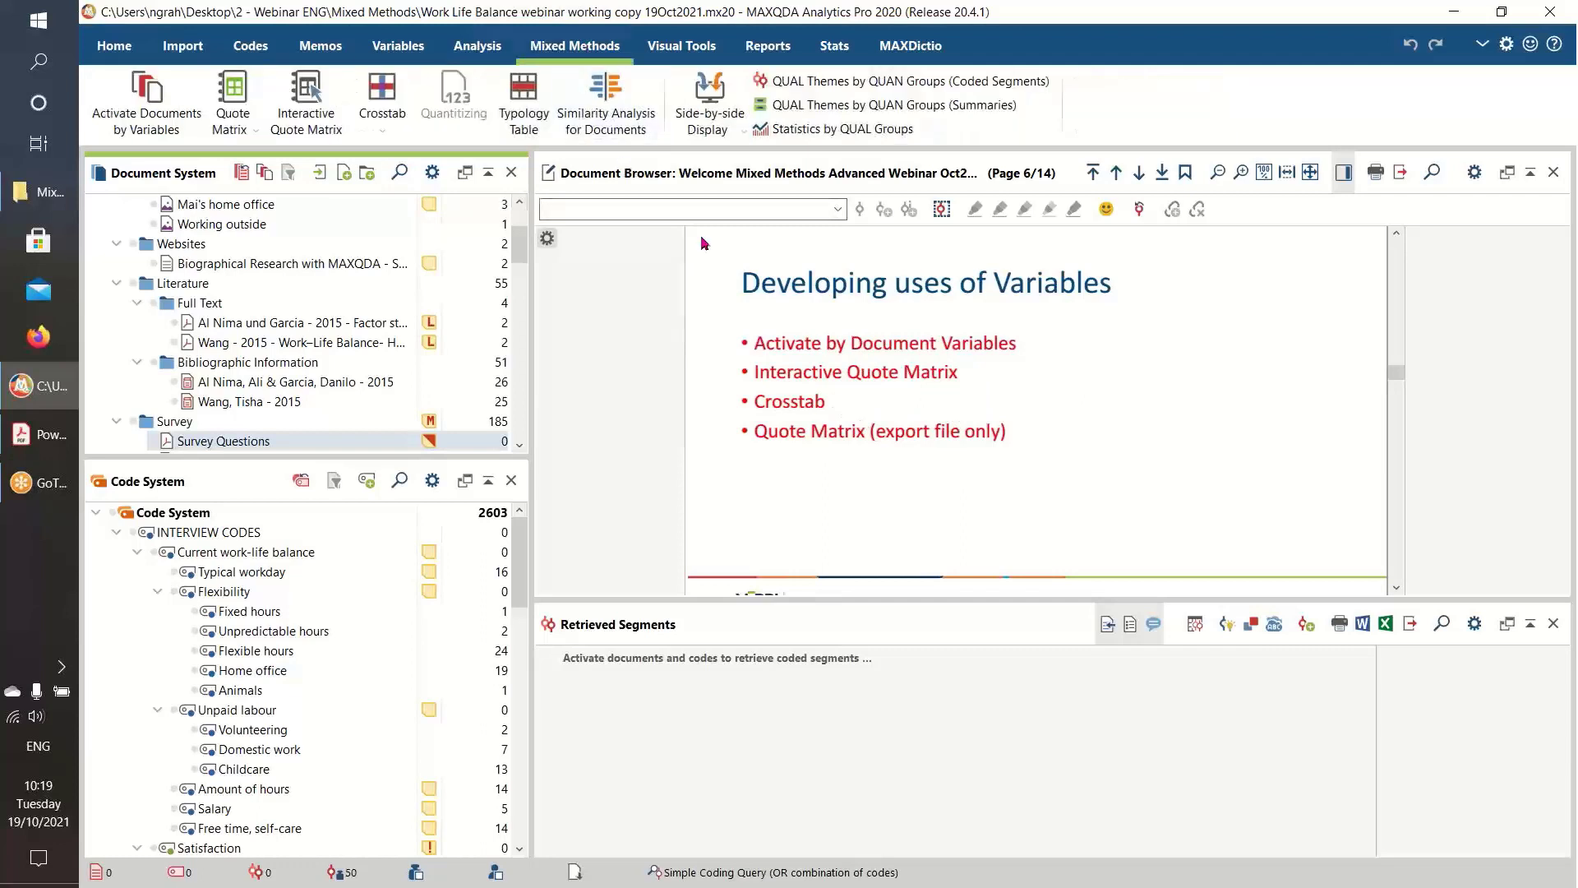
left_click(131, 94)
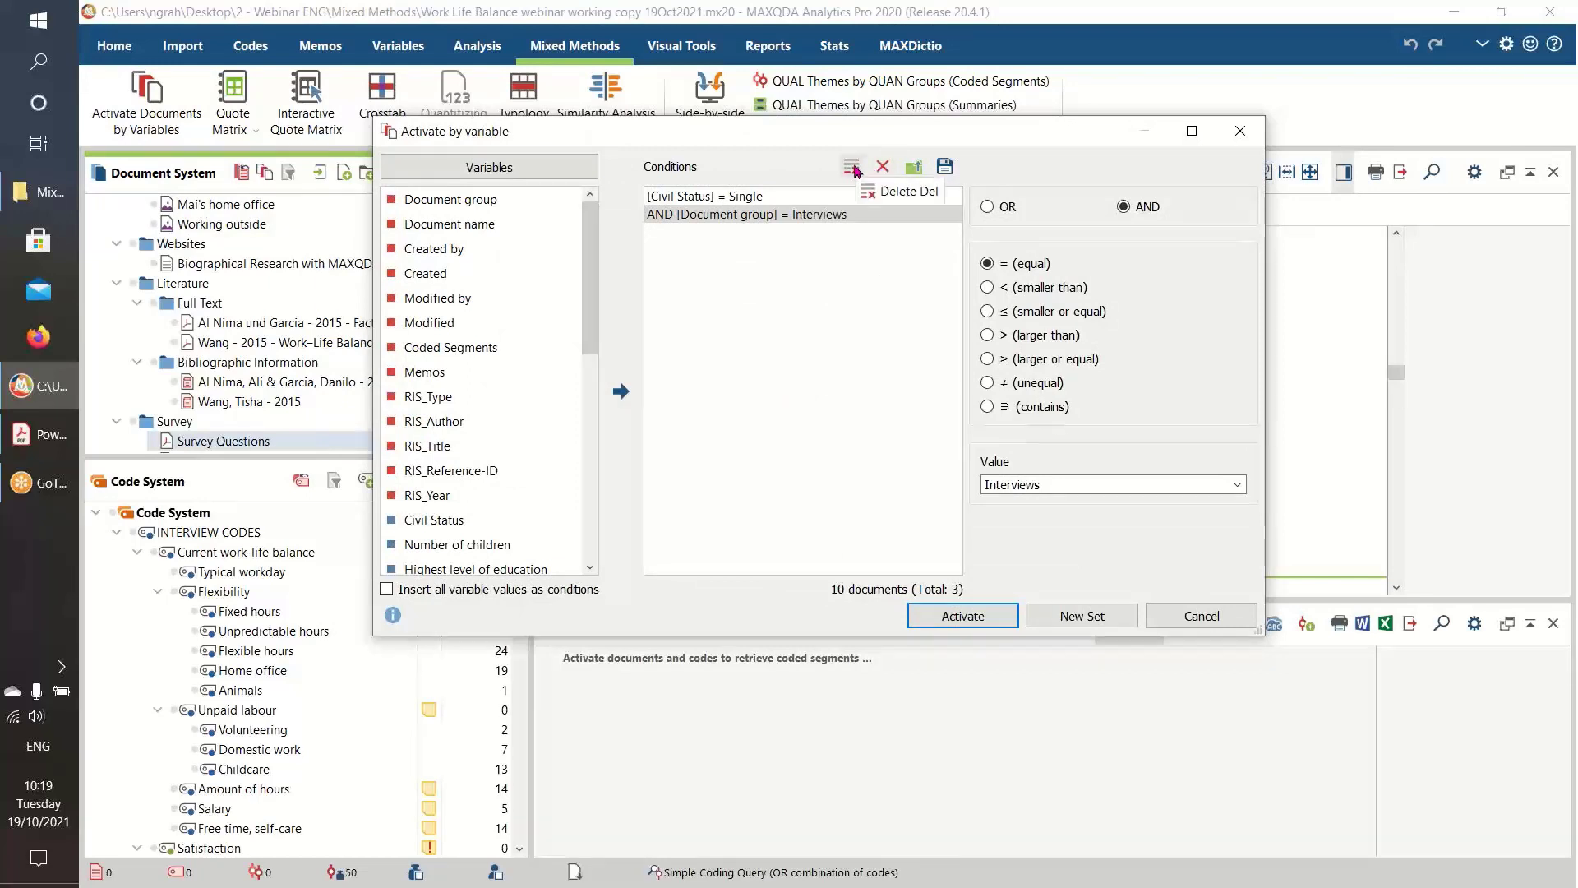
left_click(877, 169)
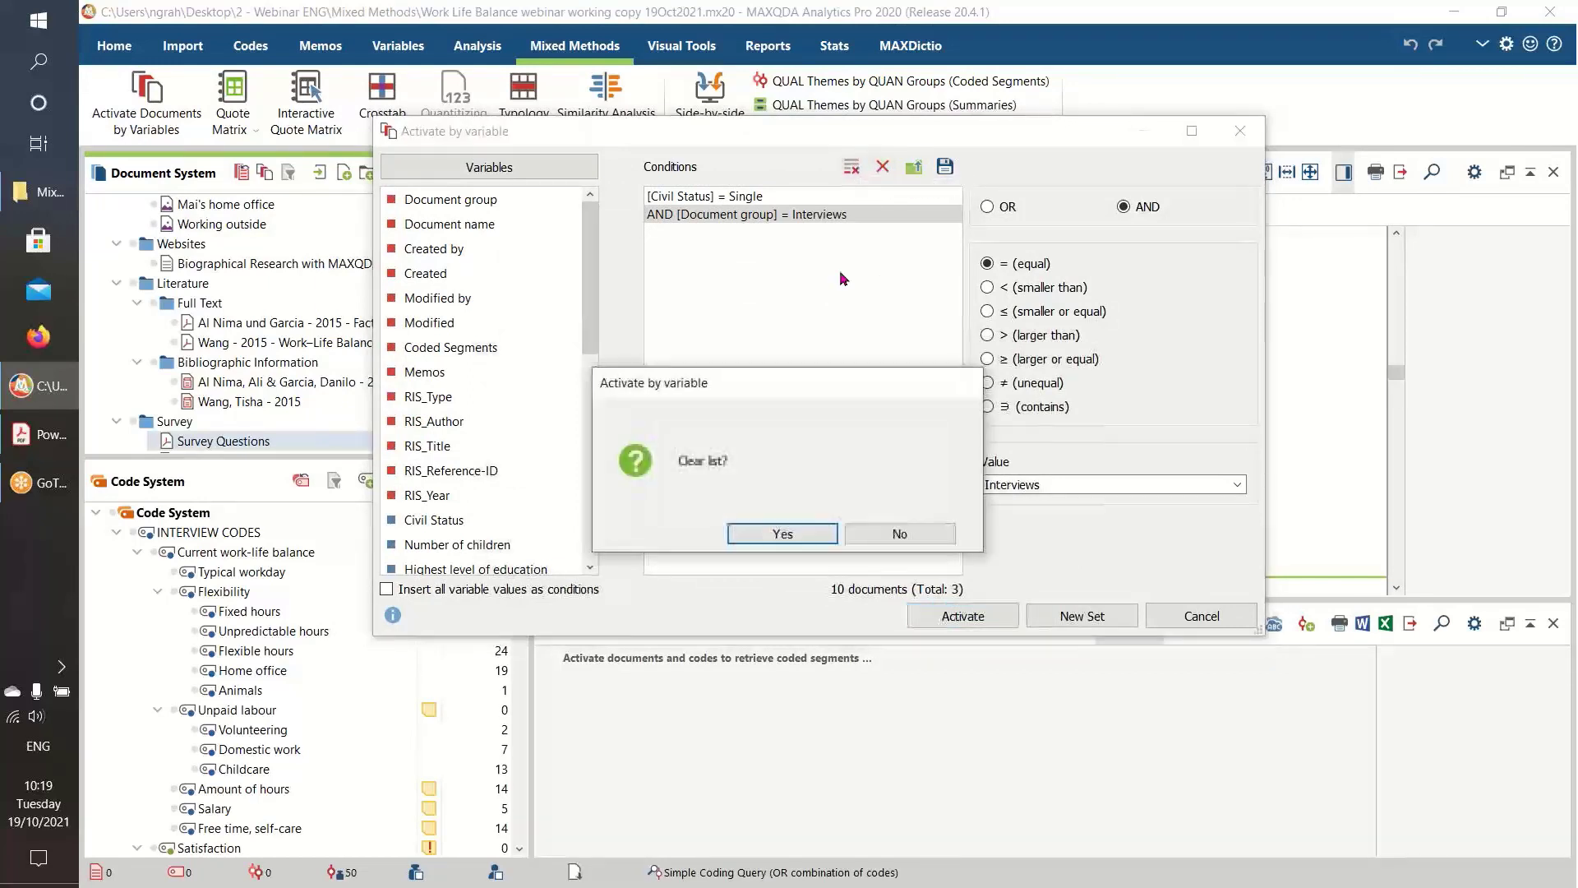
left_click(804, 536)
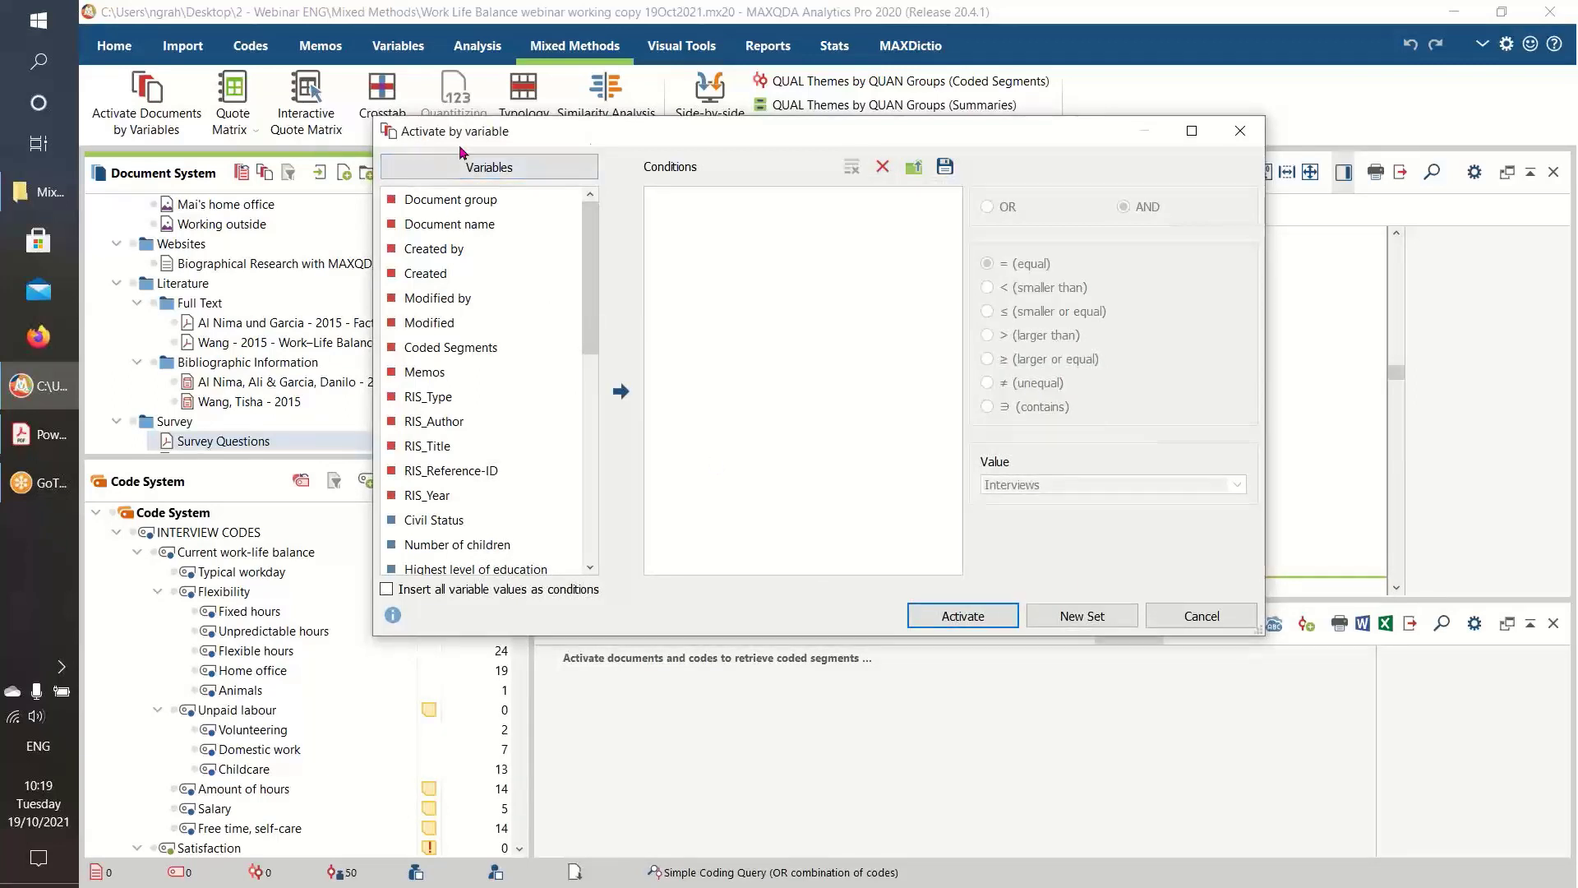
Move the activation dialog clear of the document tree and collapse the Images, Websites and Literature groups
left_click_drag(604, 136, 782, 159)
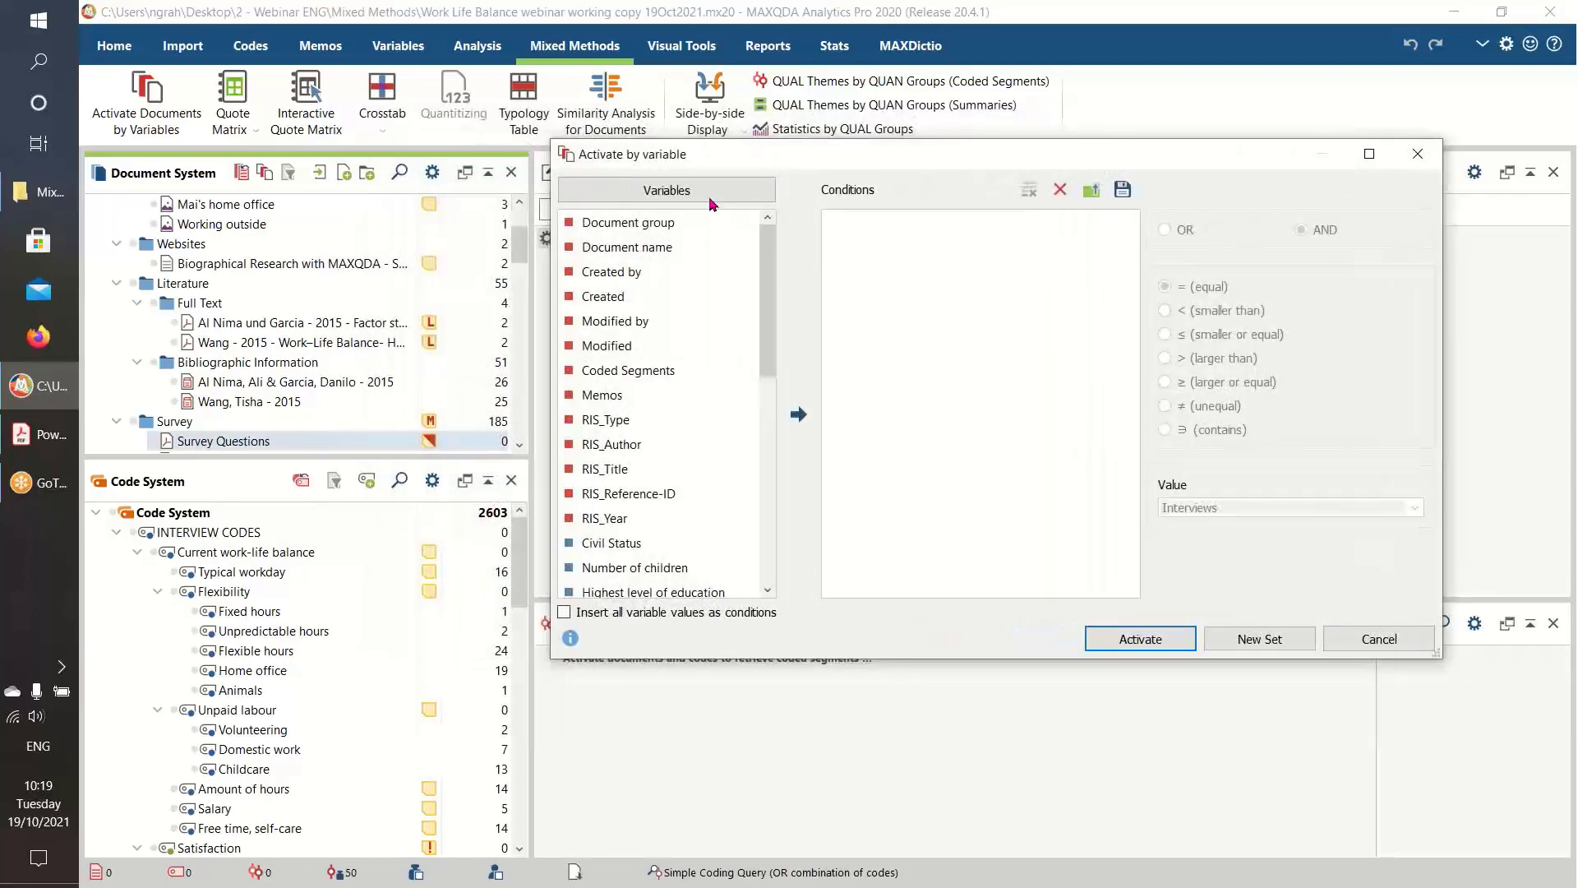
left_click(520, 242)
scroll(520, 242, "up", 2)
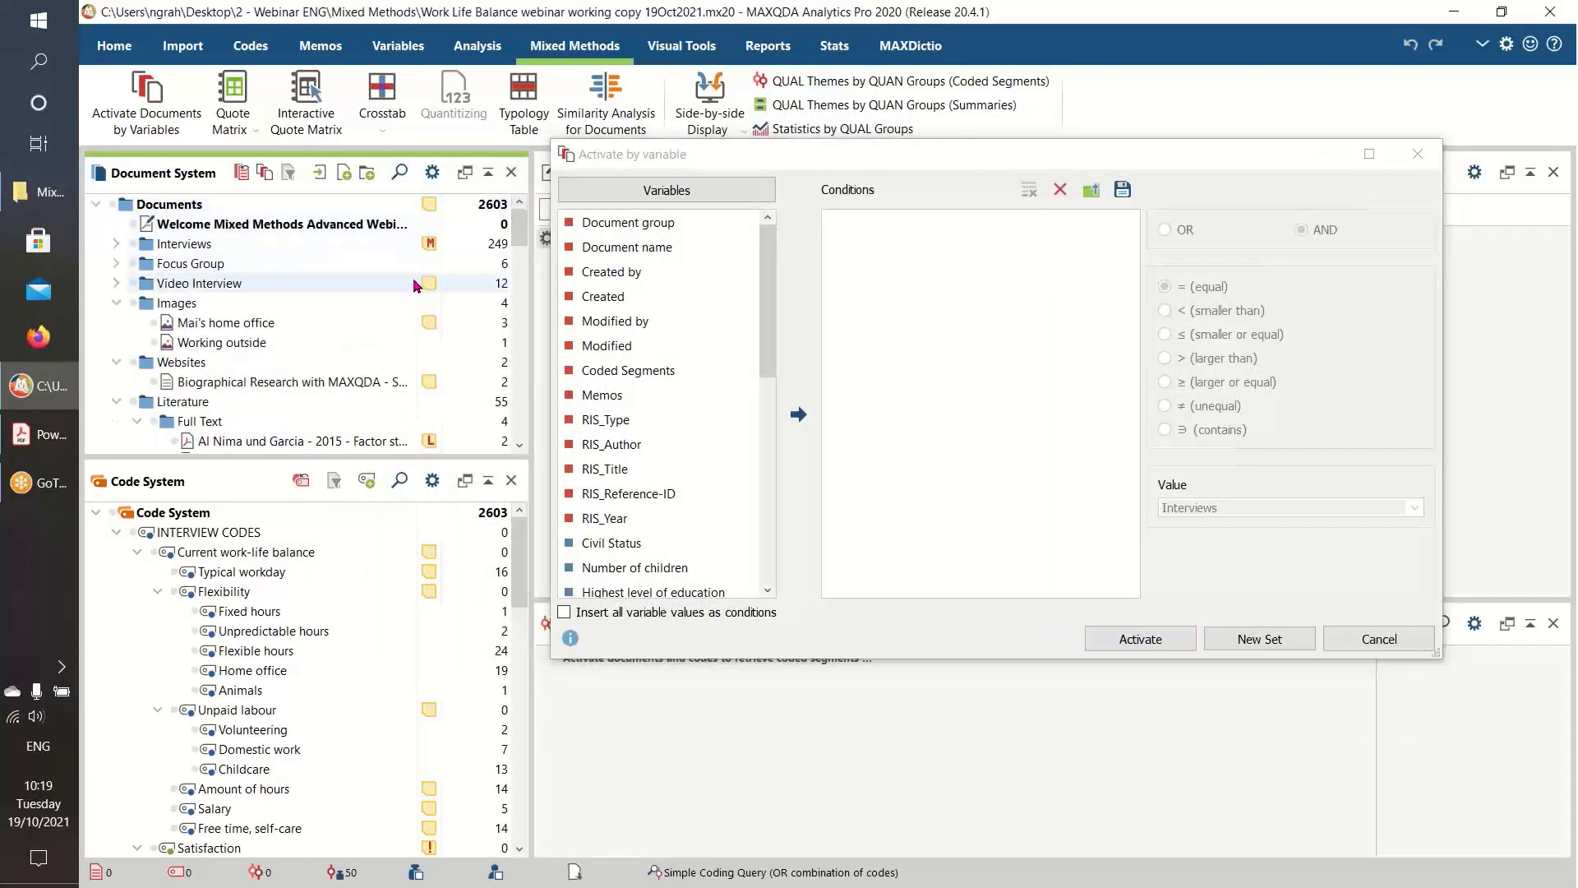
left_click(116, 302)
left_click(116, 323)
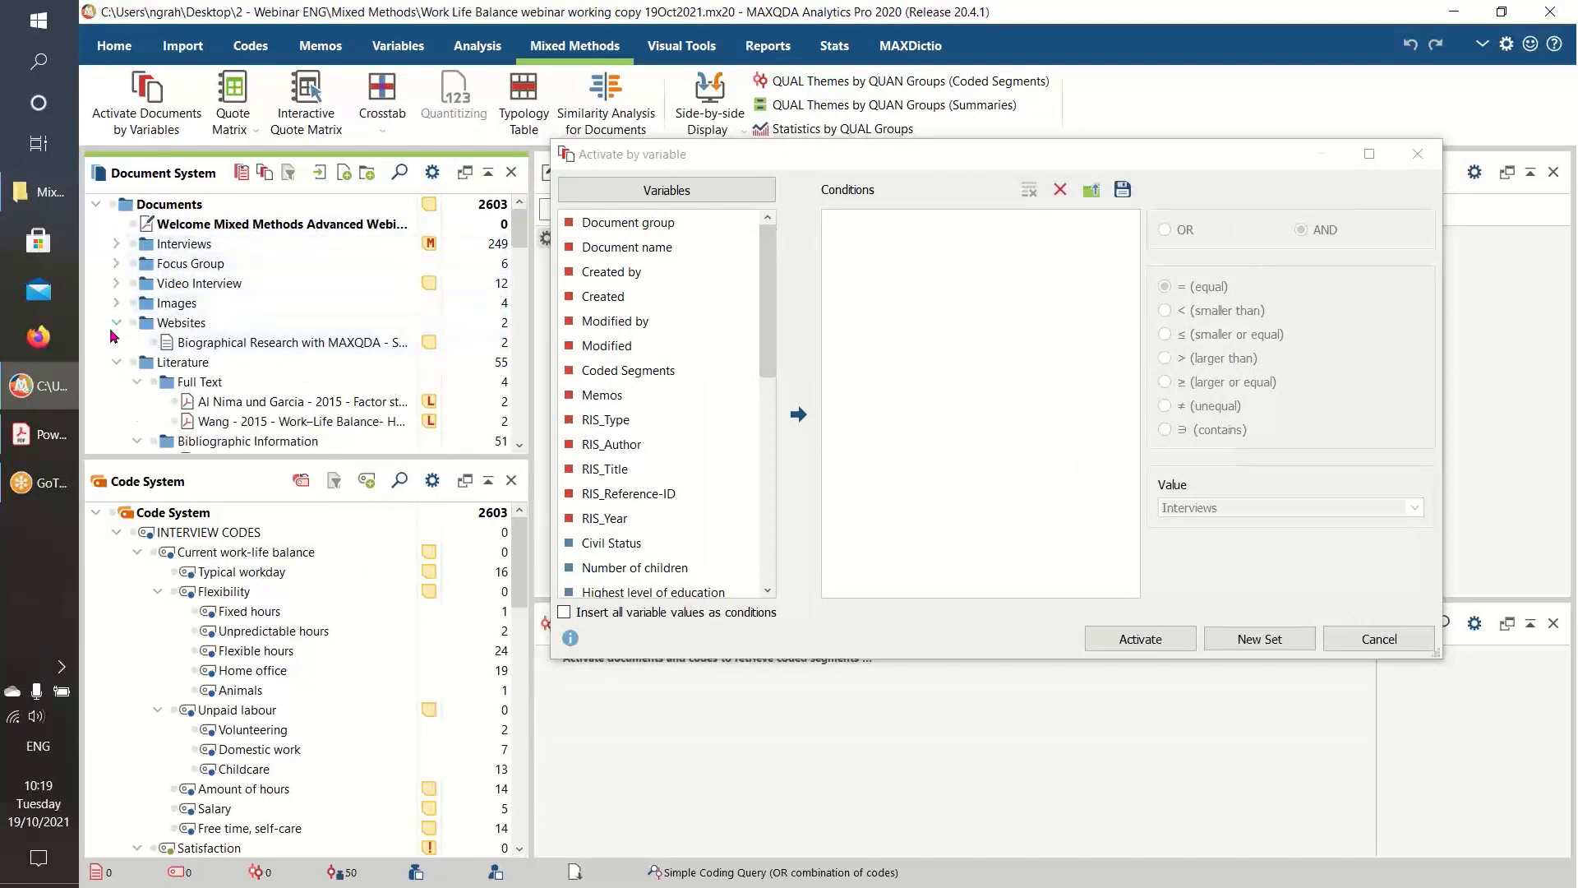
left_click(115, 344)
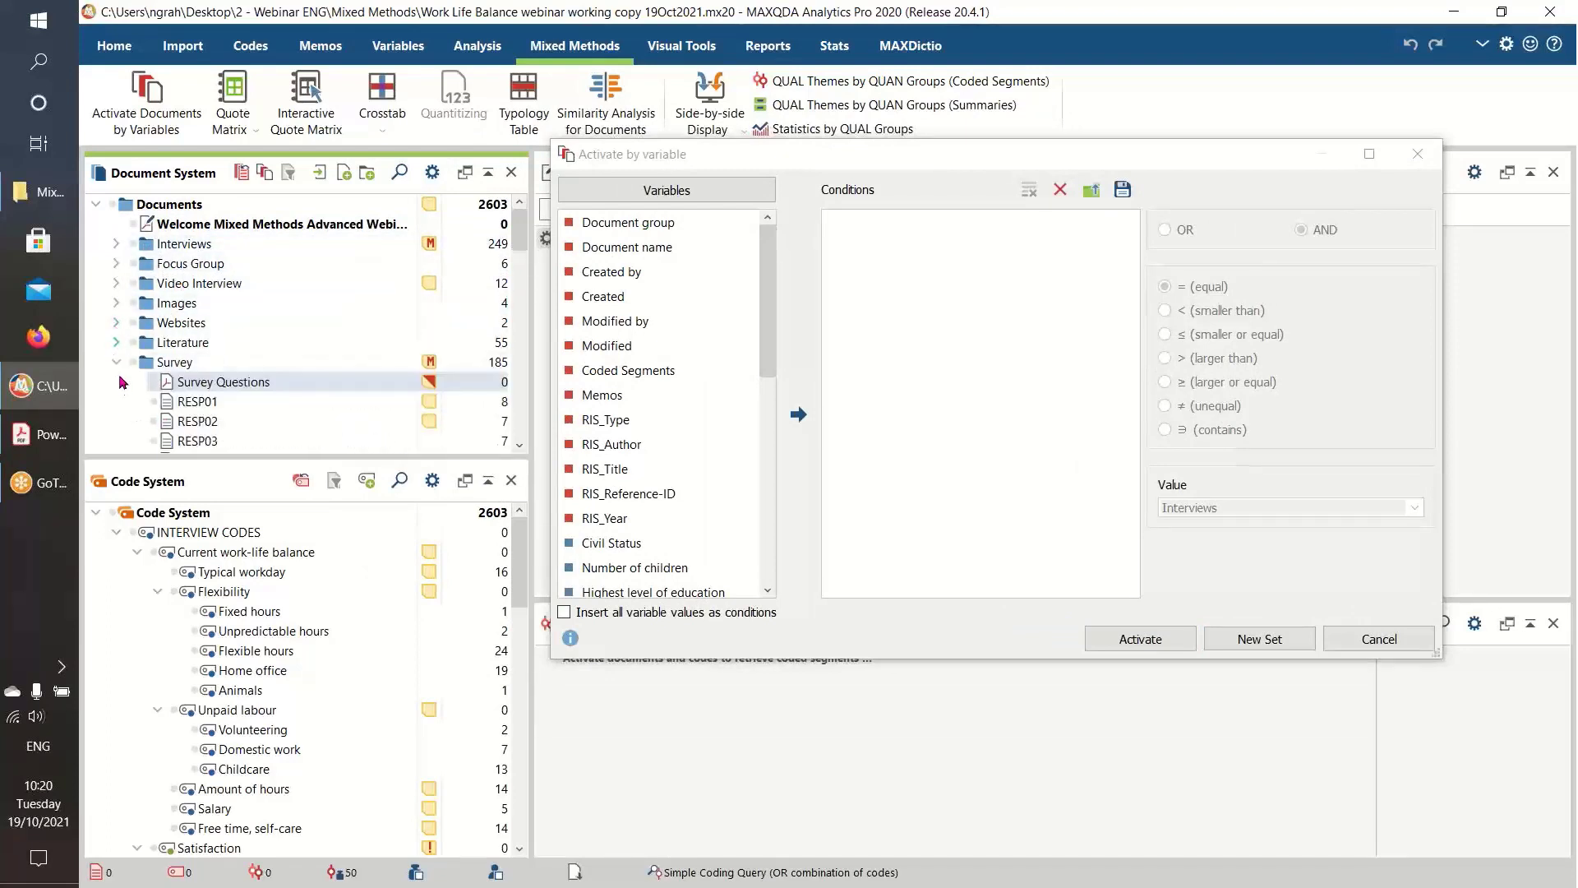
Collapse the Survey group and expand the Interviews group in the document tree
left_click(116, 361)
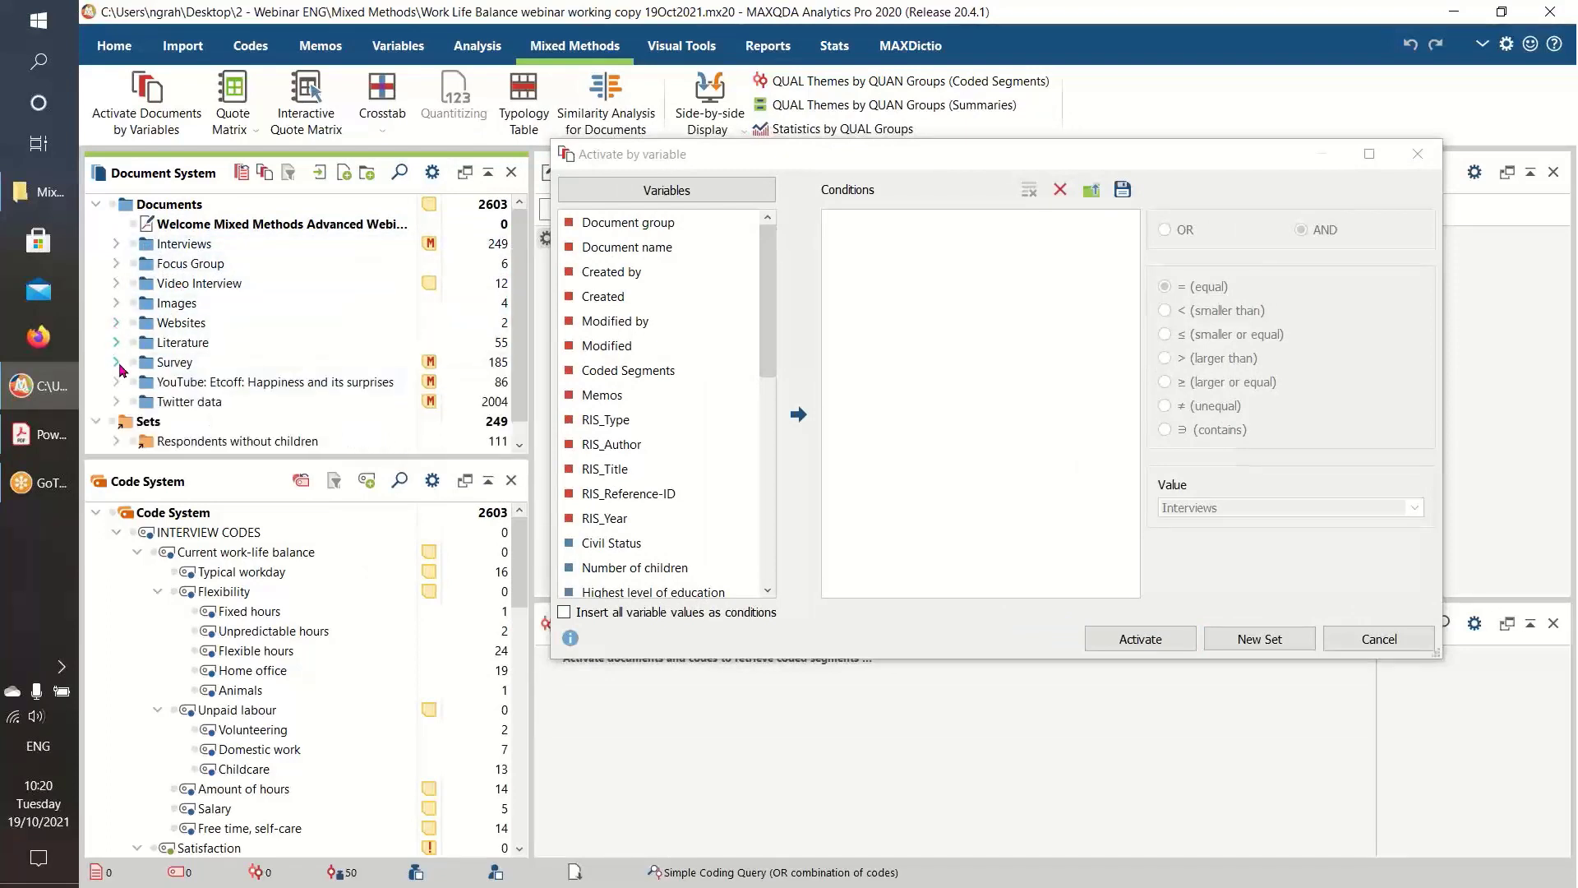
left_click(116, 243)
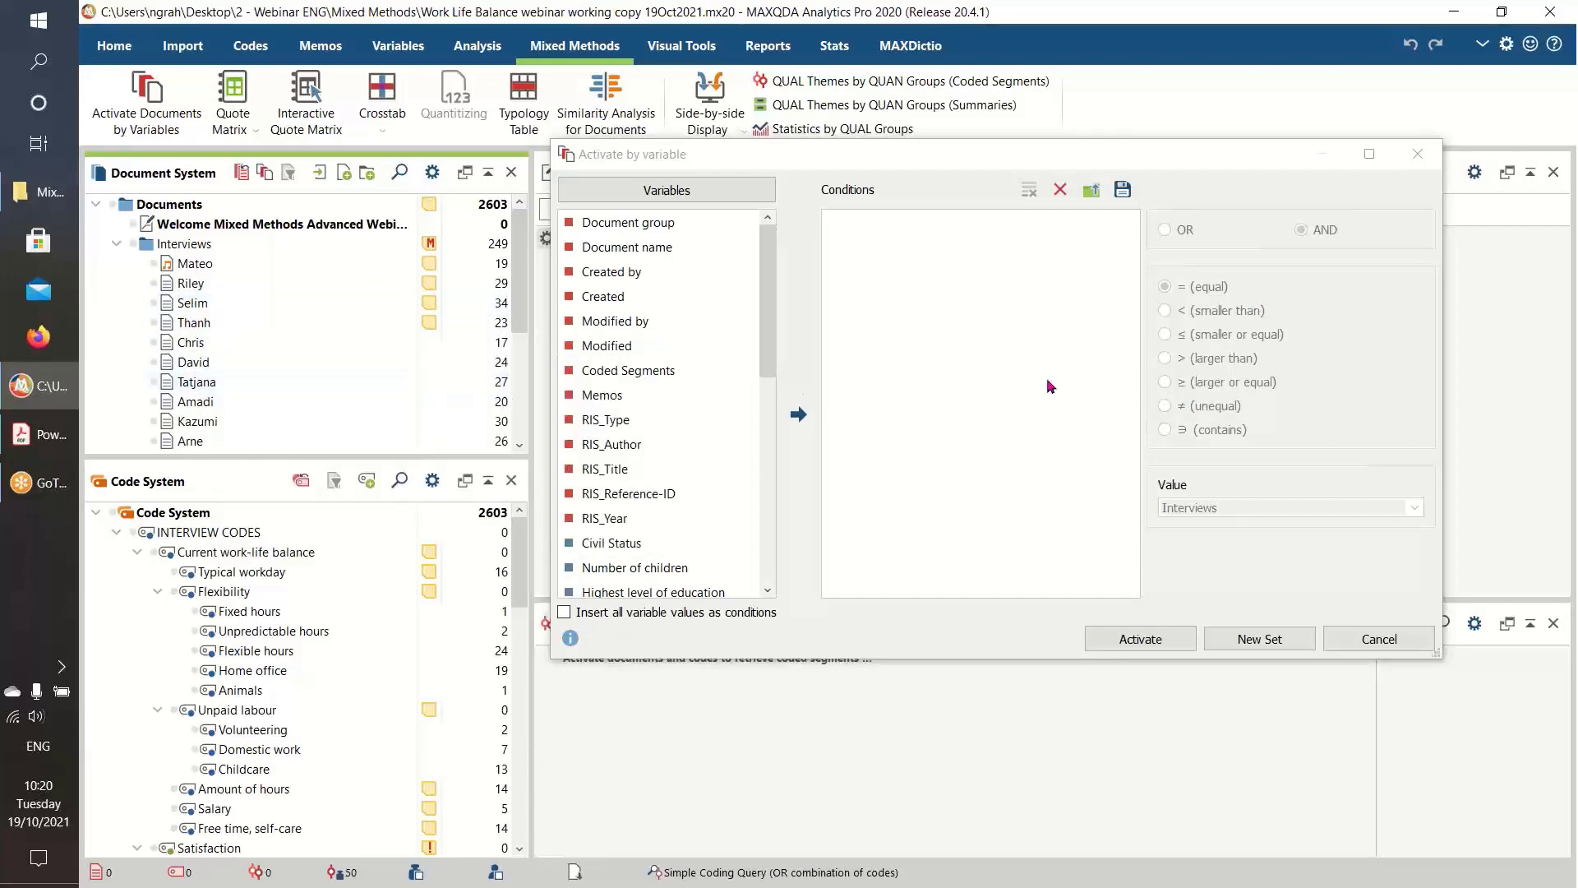
Add an activation condition requiring Civil Status to equal In partnership/married
left_click_drag(768, 359, 782, 441)
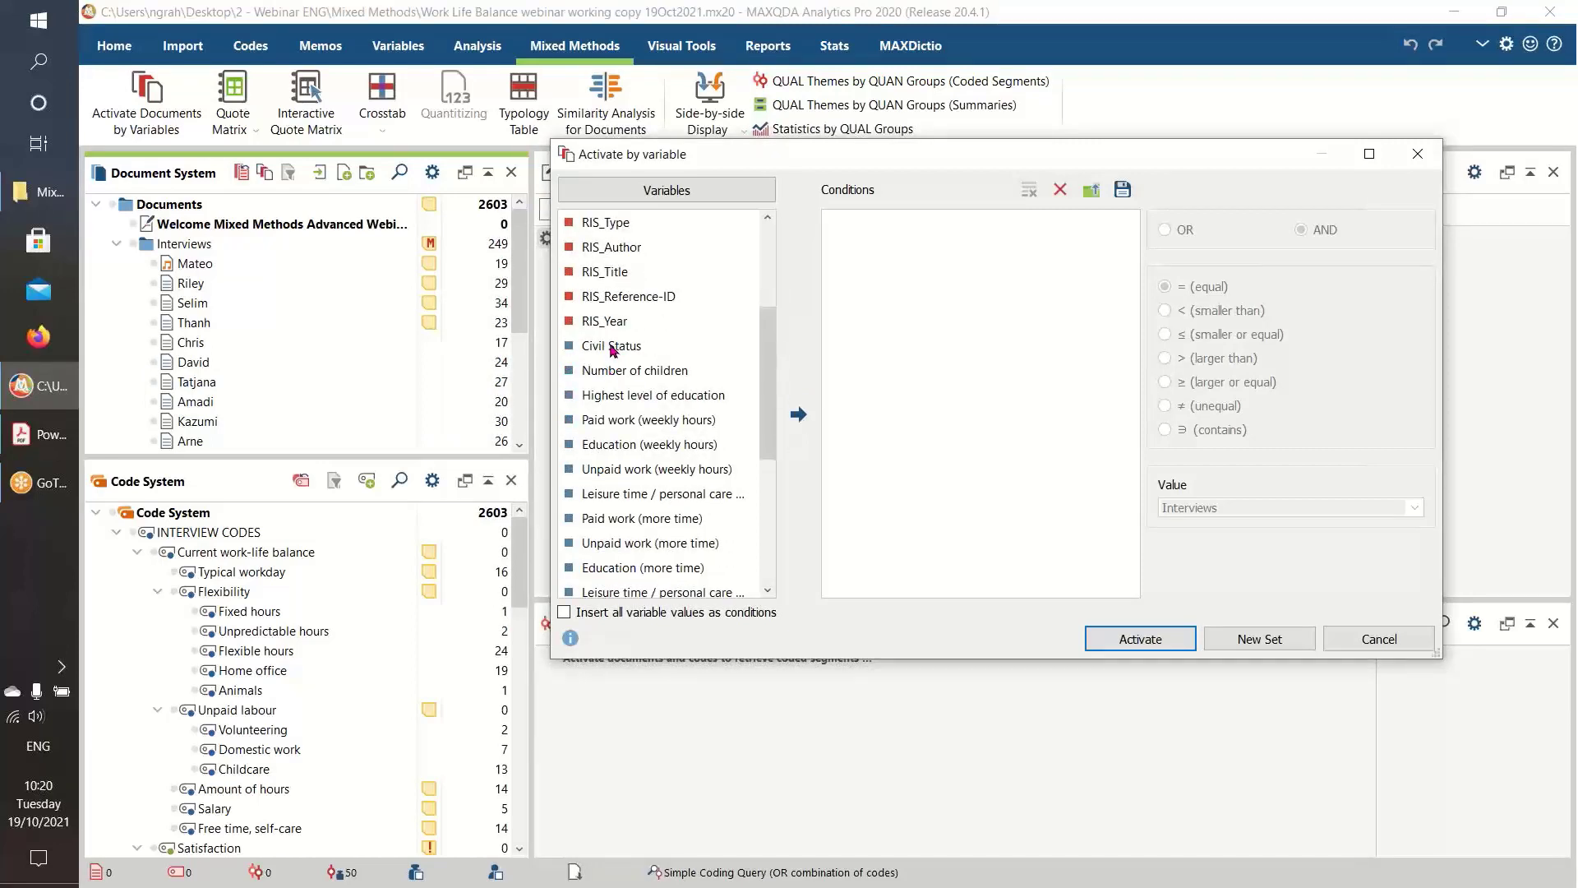
left_click(612, 346)
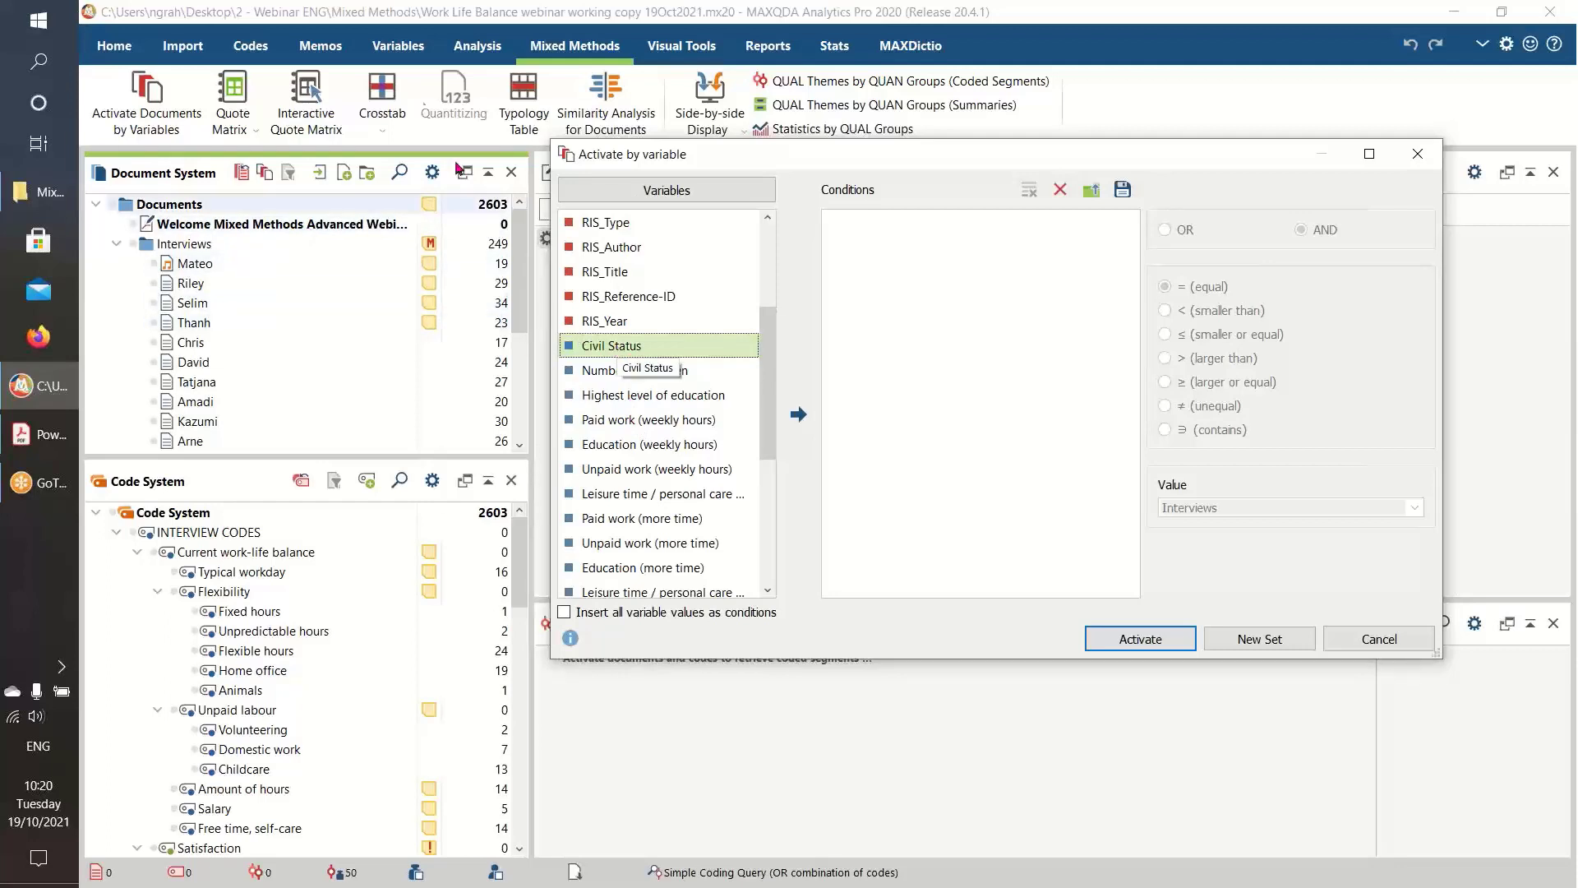
left_click(398, 45)
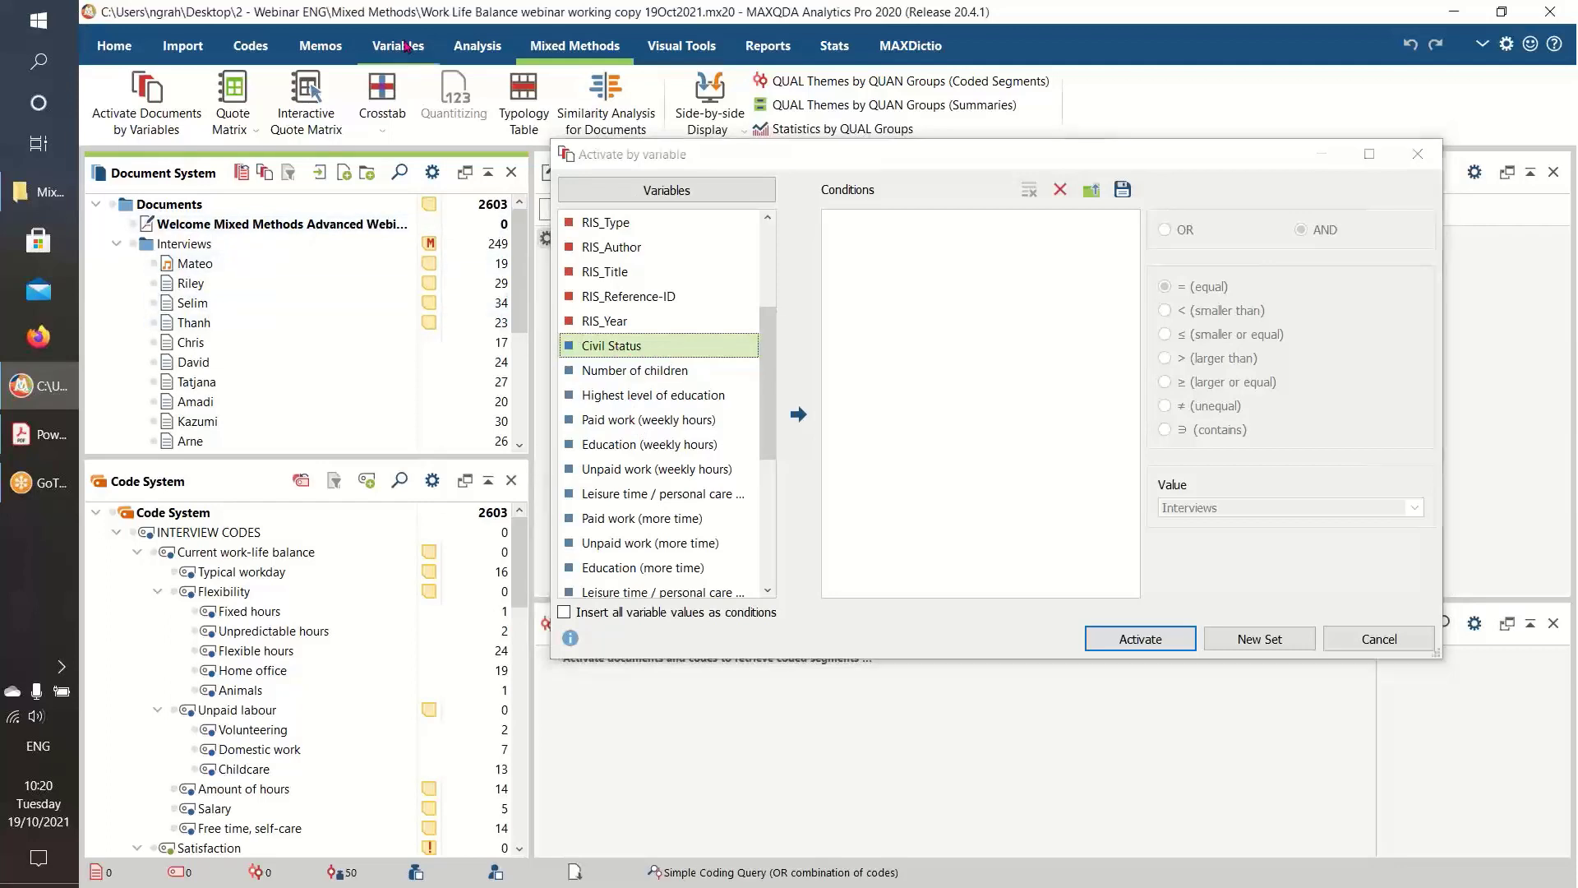
left_click(575, 46)
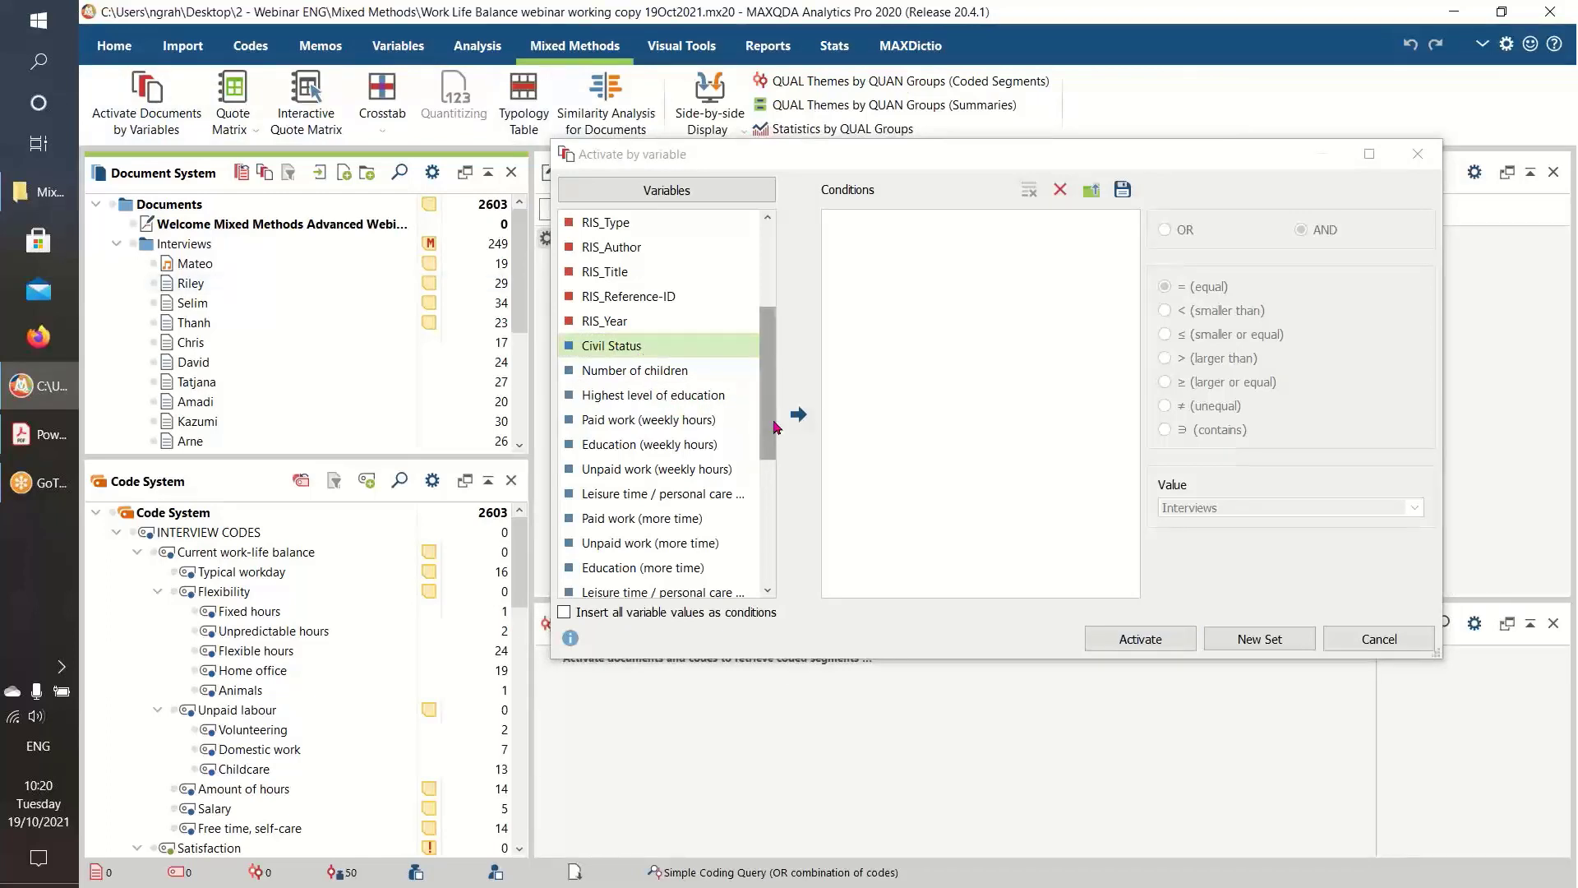
left_click(798, 414)
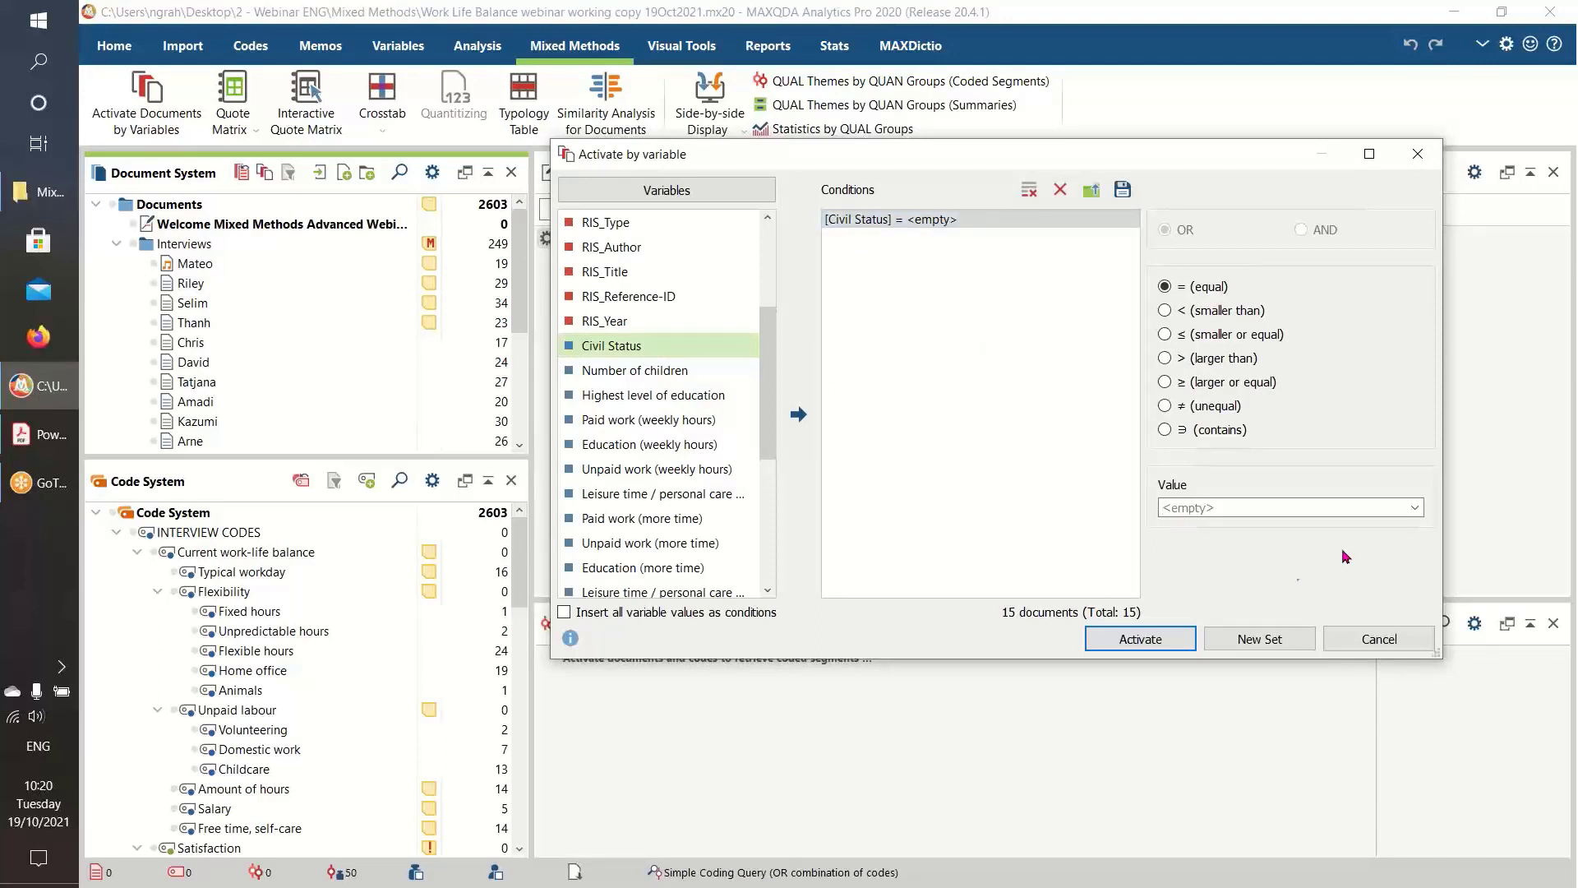
left_click(1415, 509)
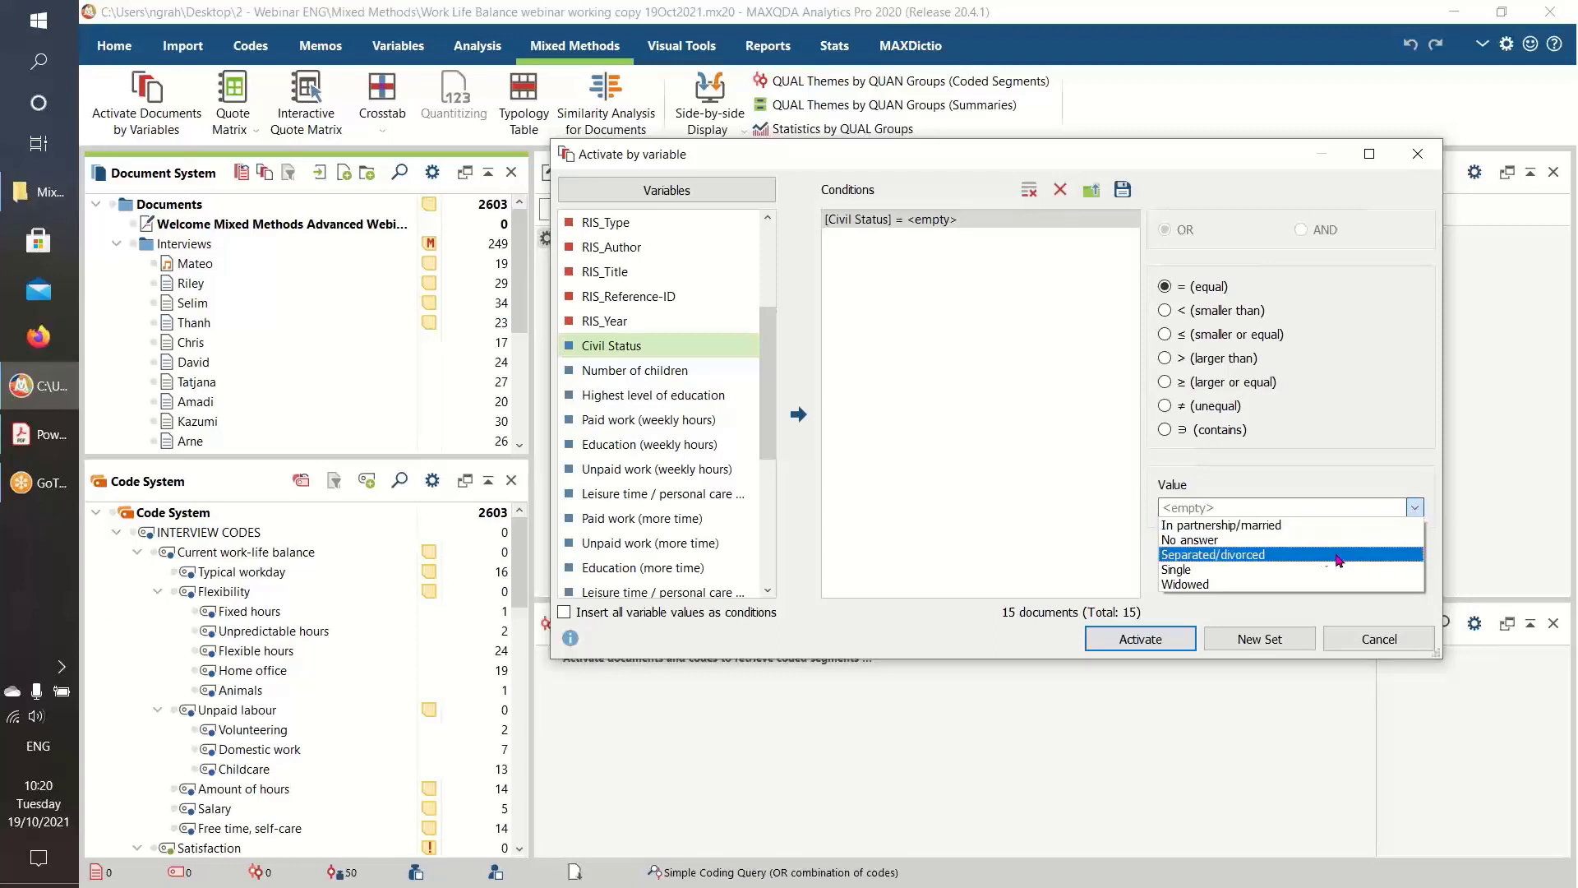
left_click(1328, 529)
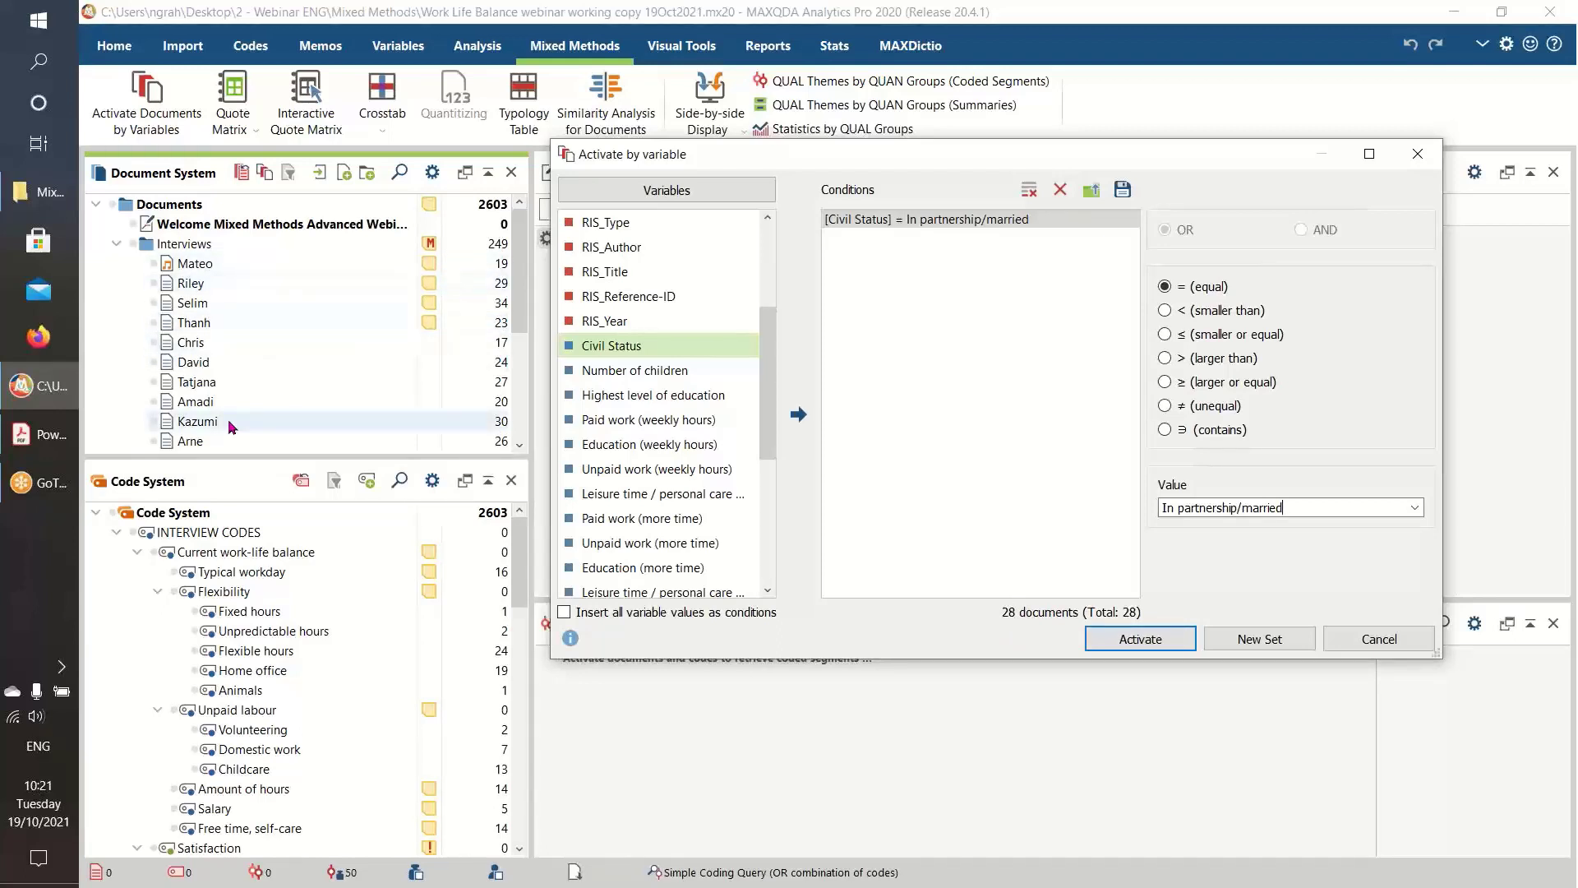
Add a second condition, linked with AND, requiring the Document group to equal Interviews
mouse_move(519, 329)
left_mouse_down()
mouse_move(519, 356)
mouse_move(519, 329)
left_mouse_up()
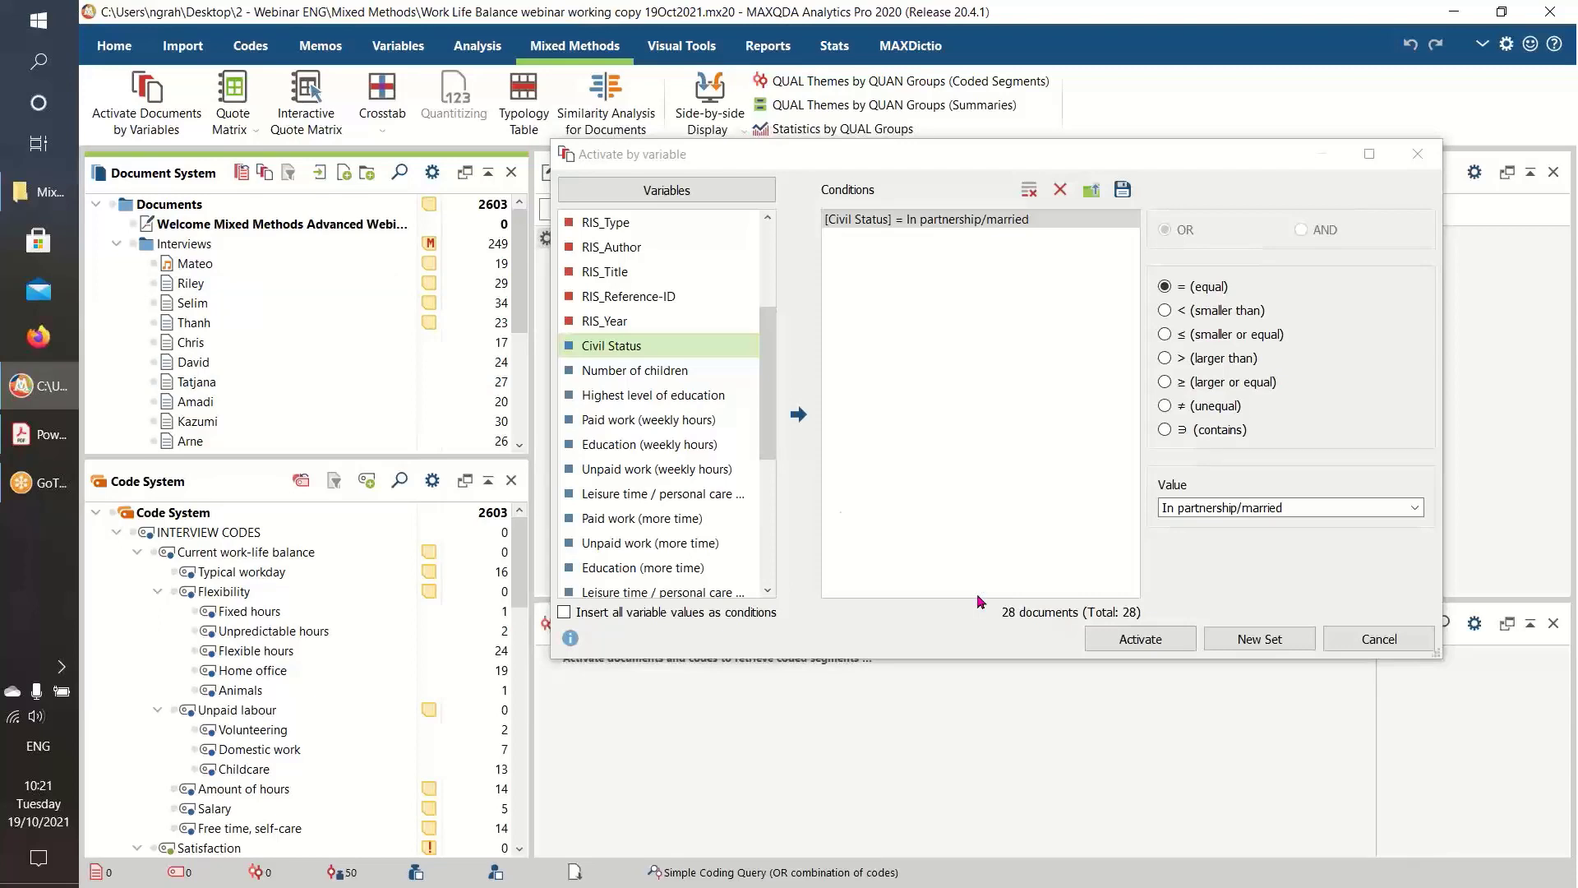
left_click_drag(767, 383, 767, 300)
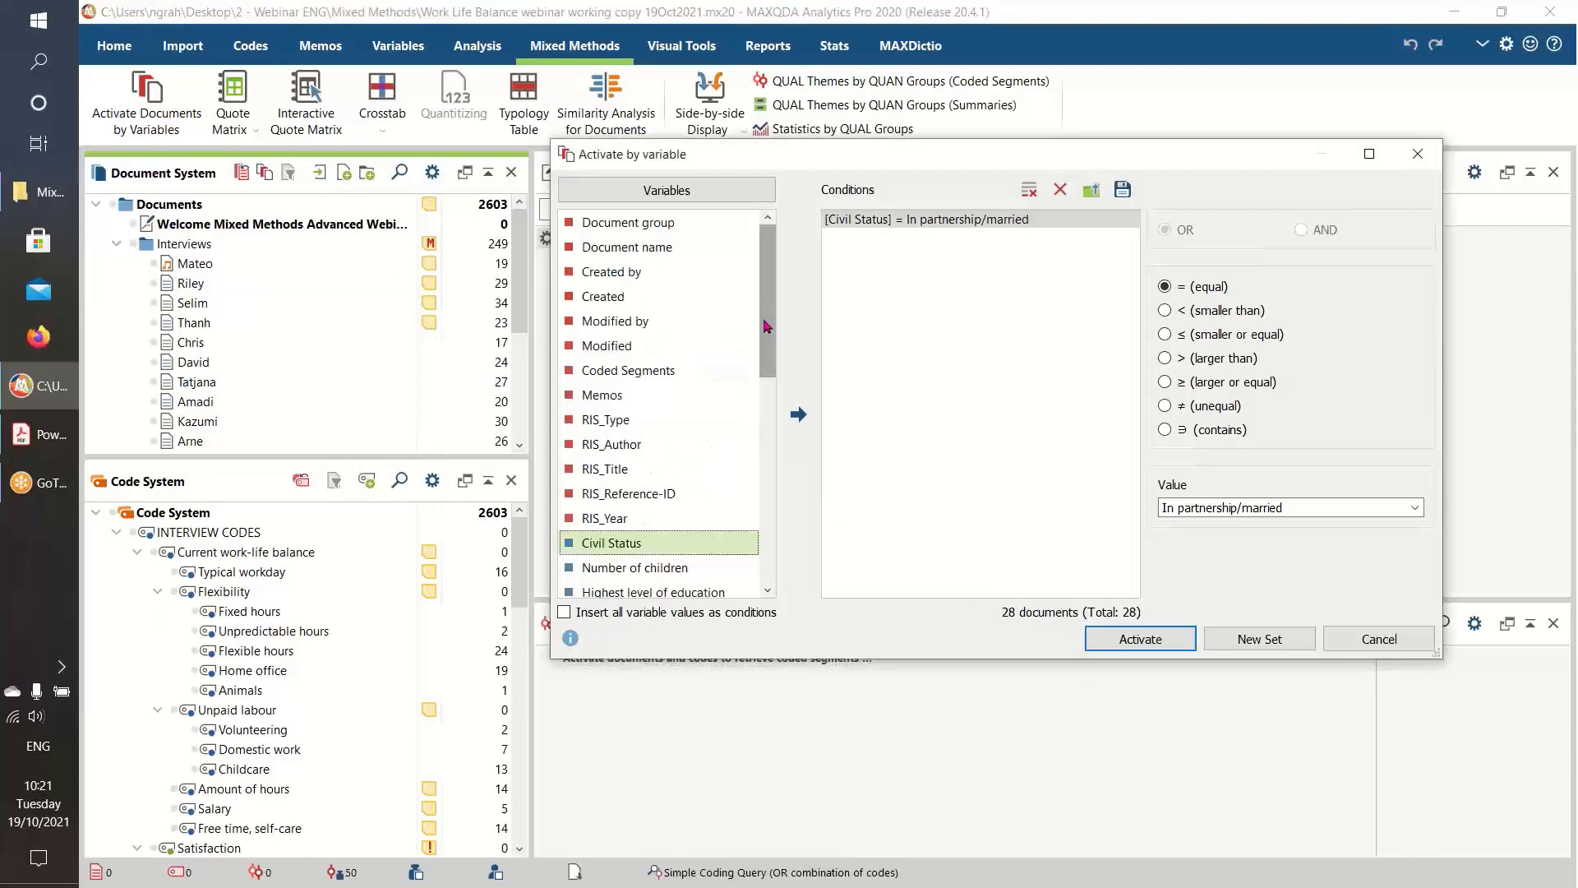
left_click(593, 226)
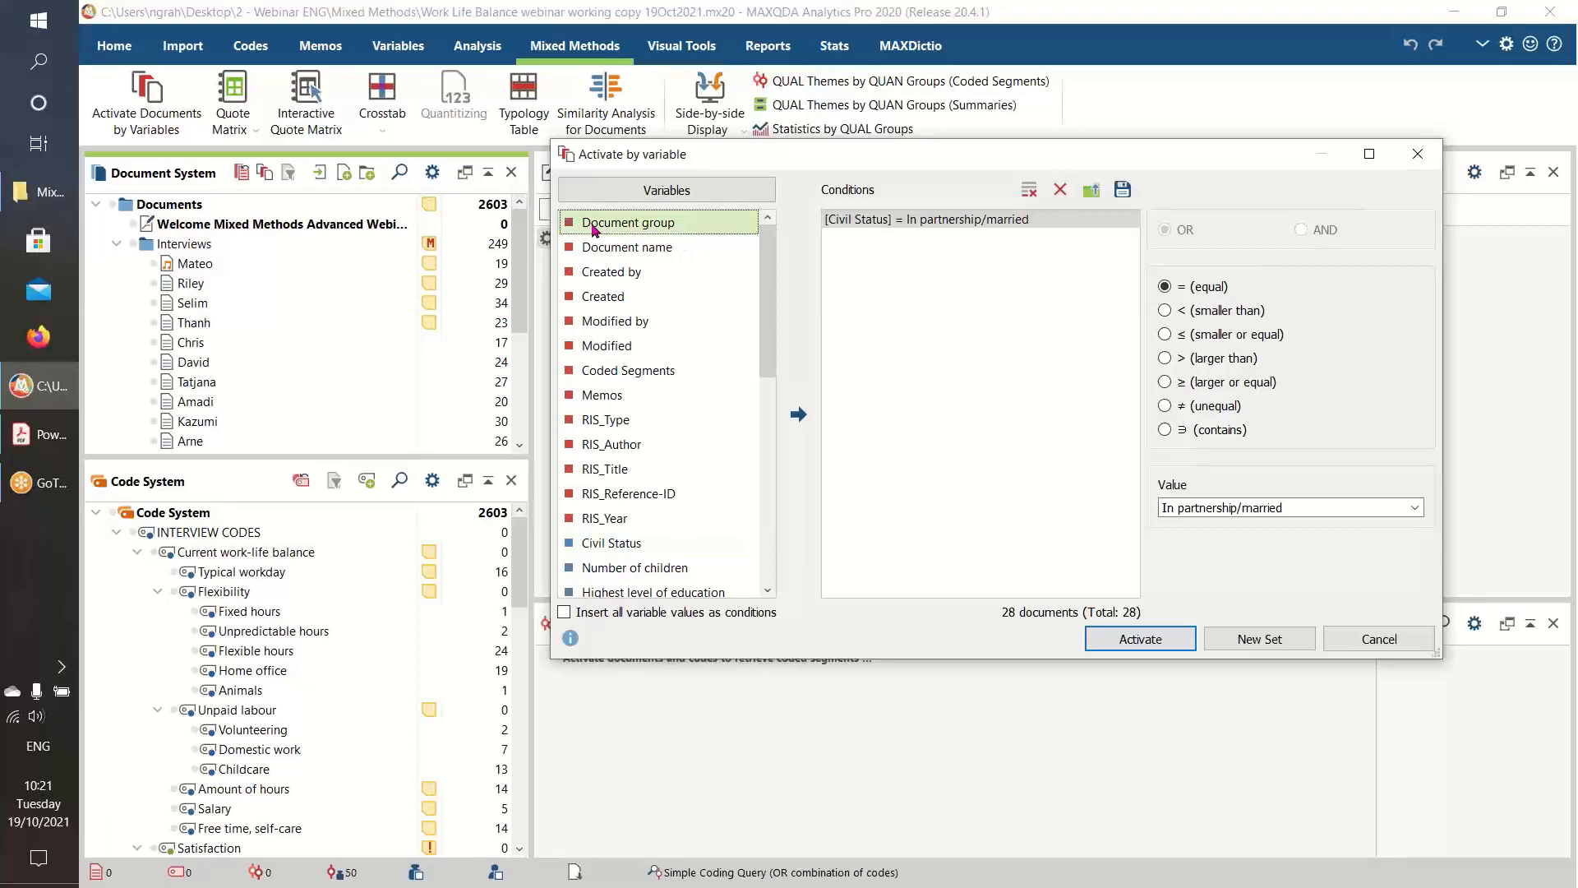
left_click(798, 416)
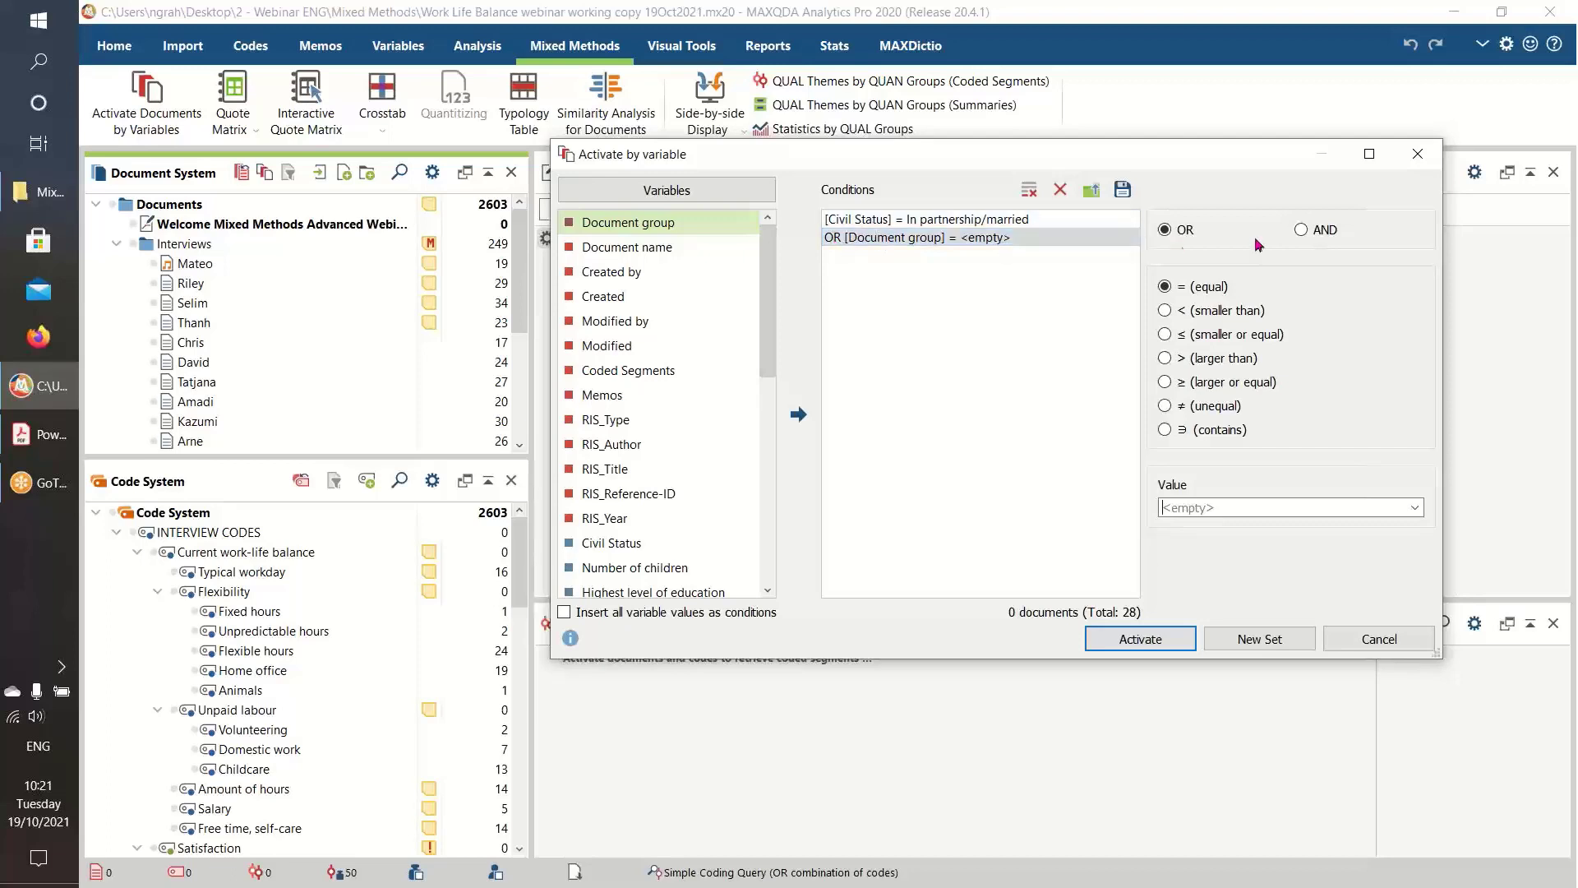
left_click(1308, 233)
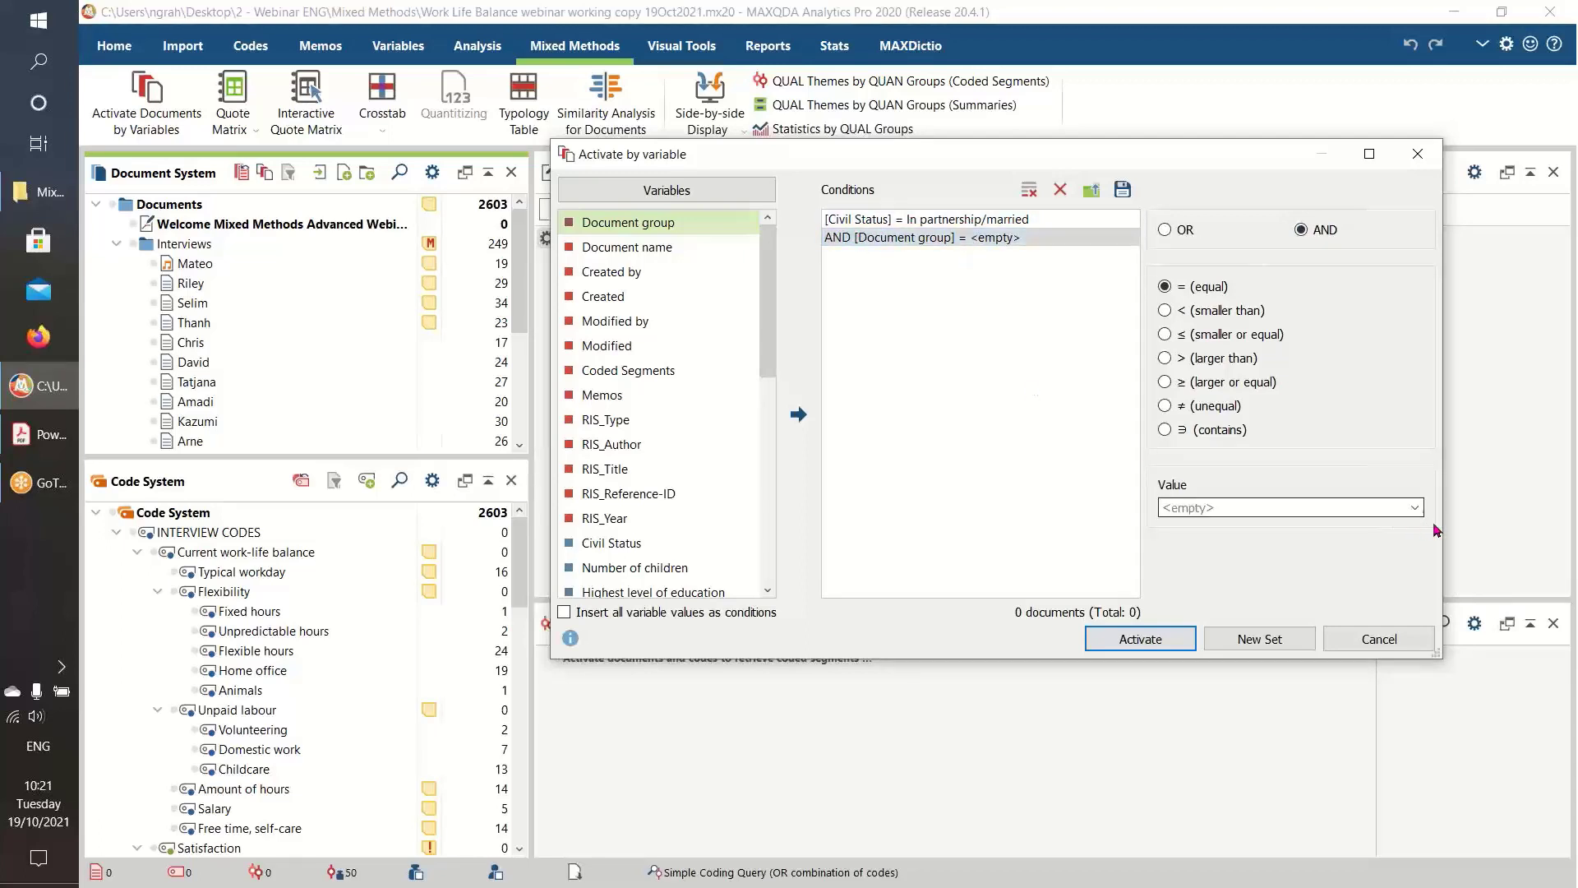
left_click(1415, 508)
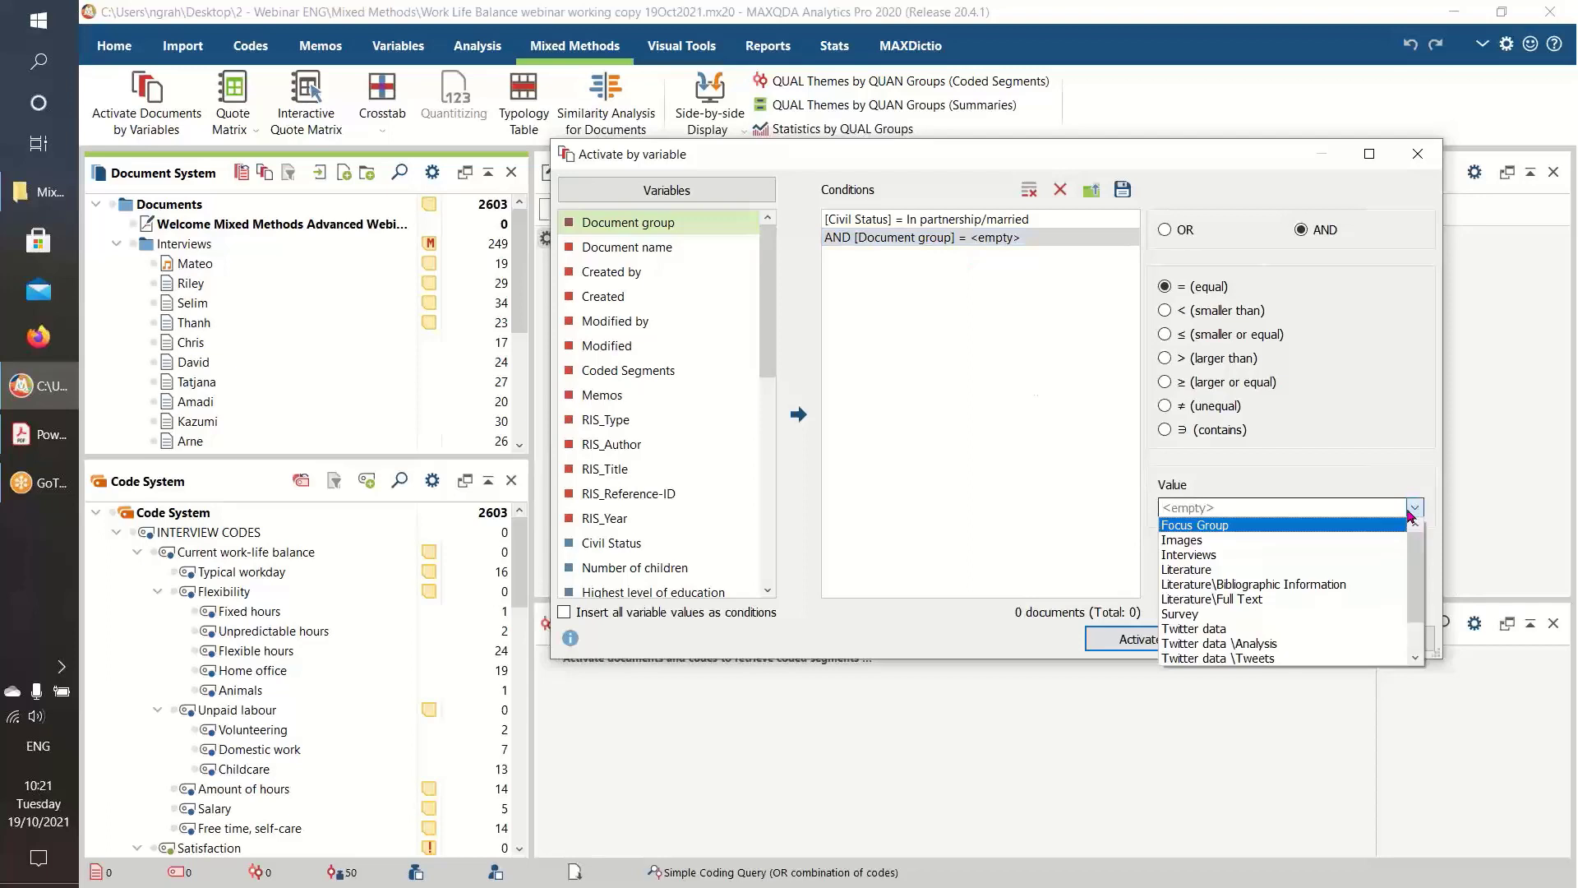
left_click(1349, 560)
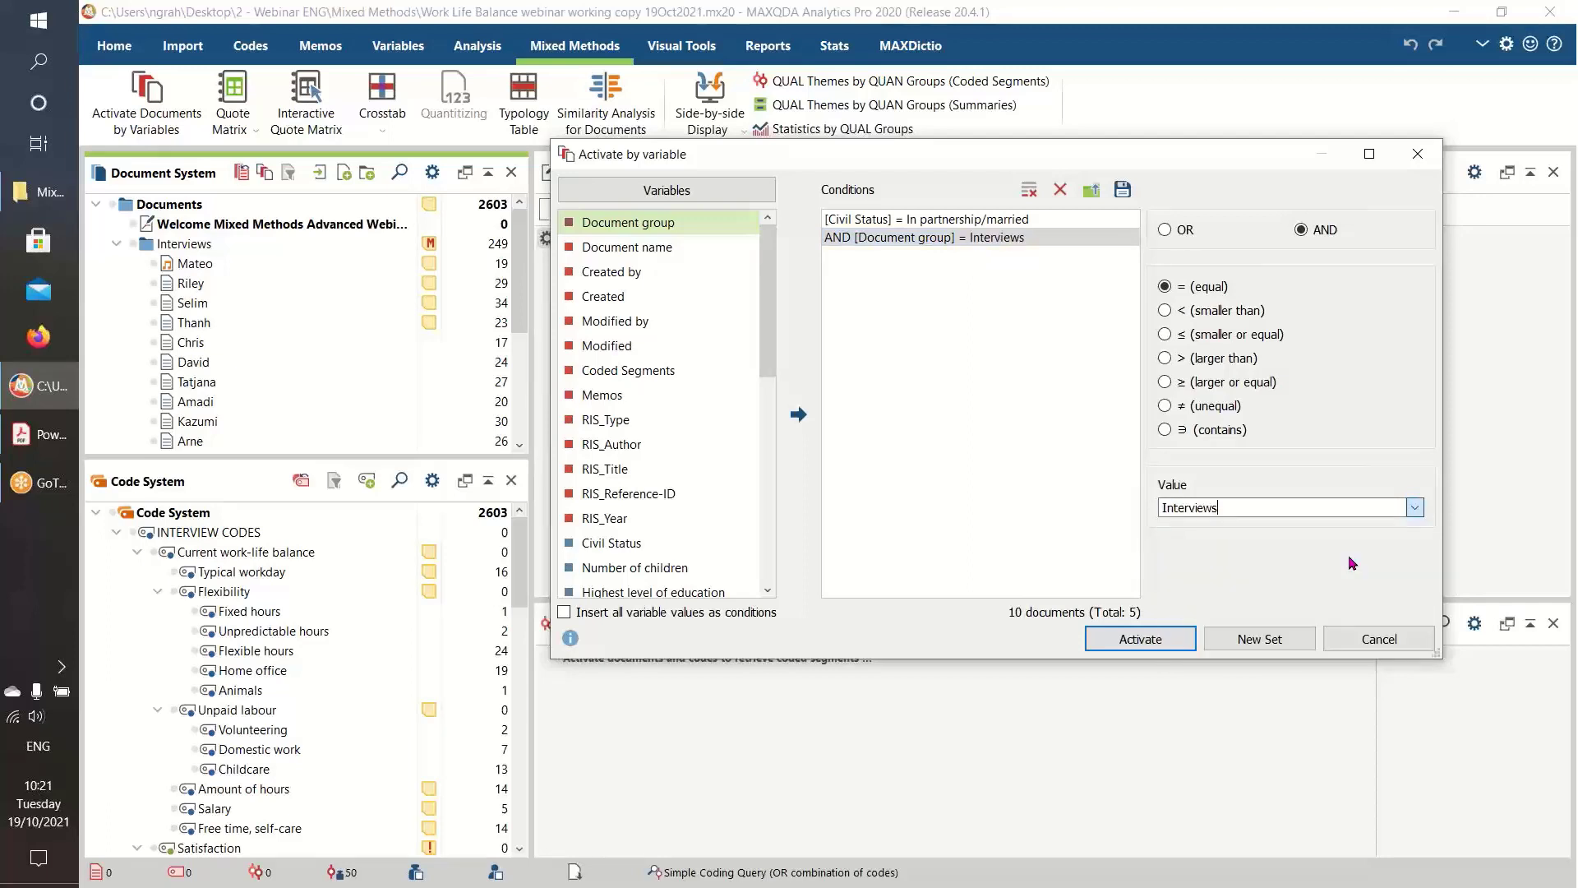
Activate the documents that meet both conditions and enlarge the document tree to show the whole Interviews group
left_click(1099, 639)
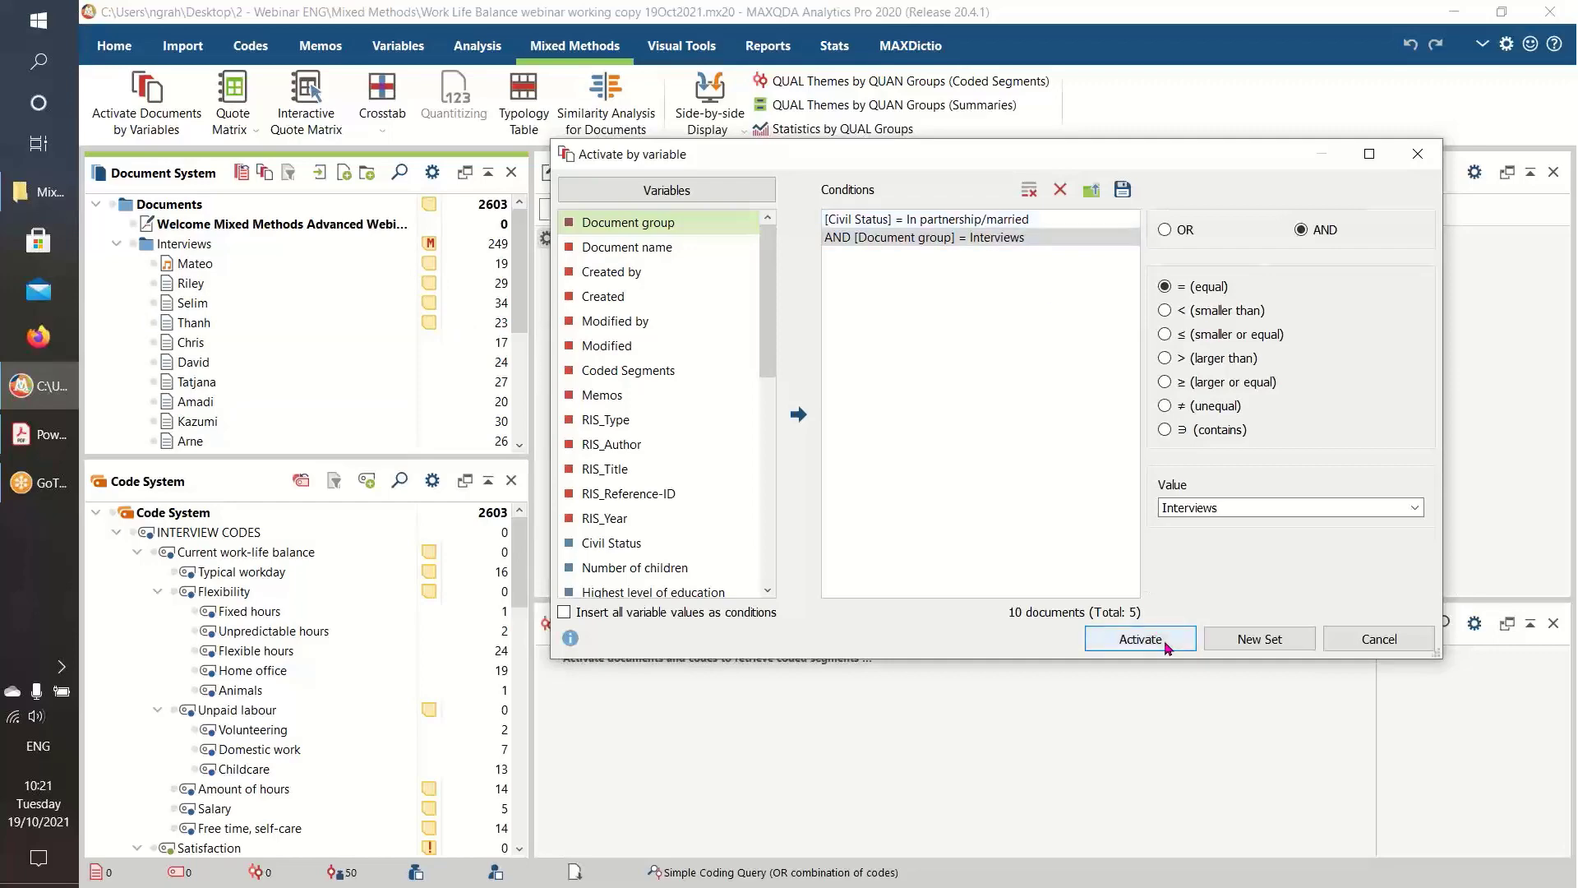
left_click(1140, 639)
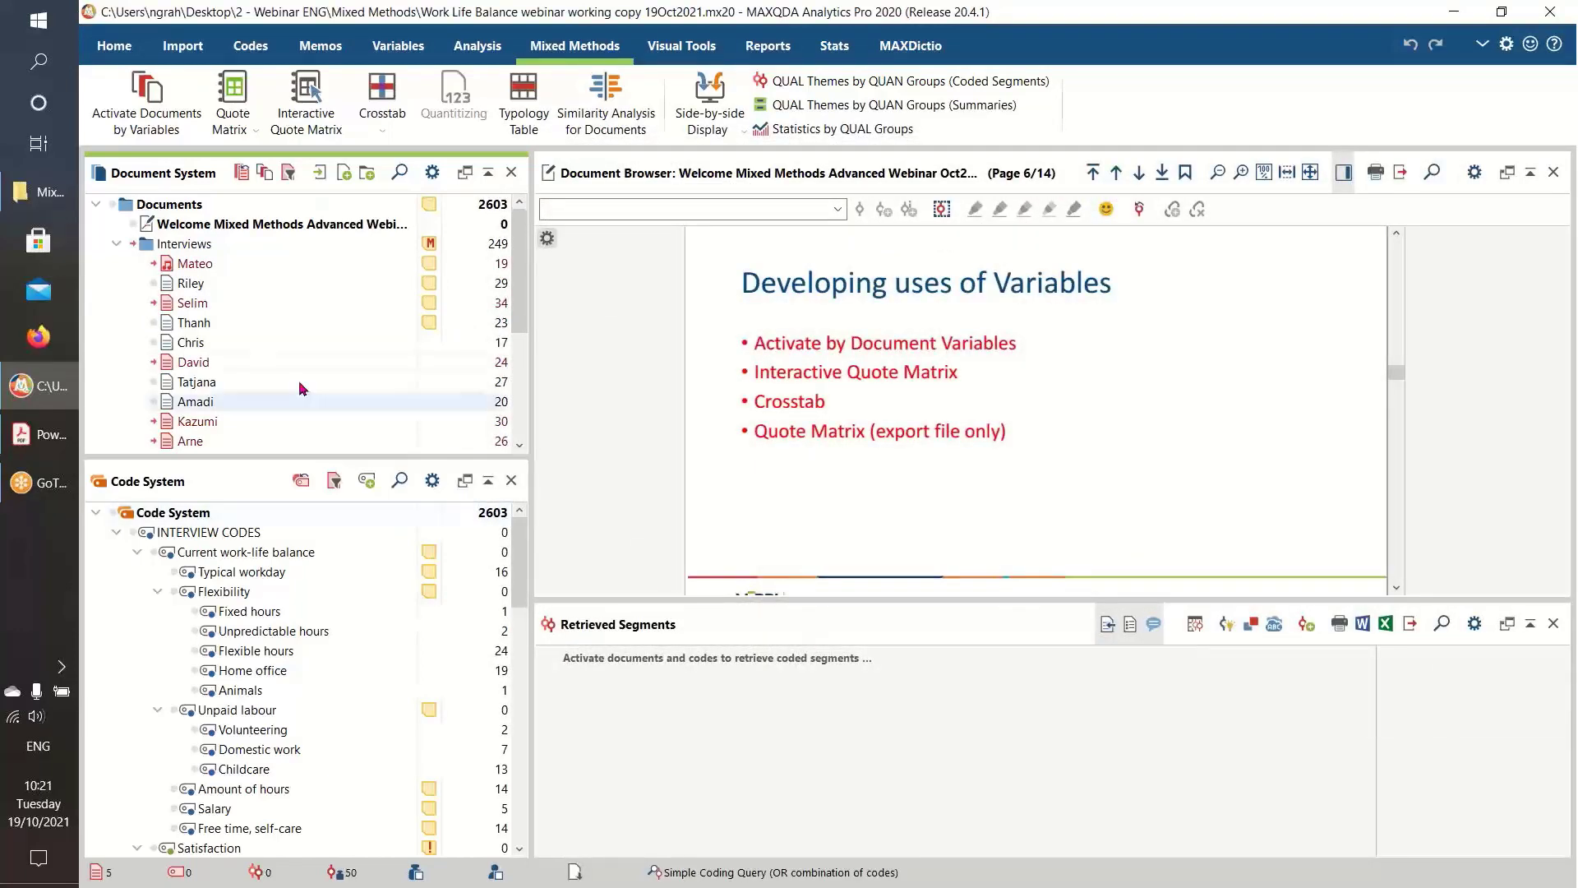
left_click_drag(271, 461, 271, 508)
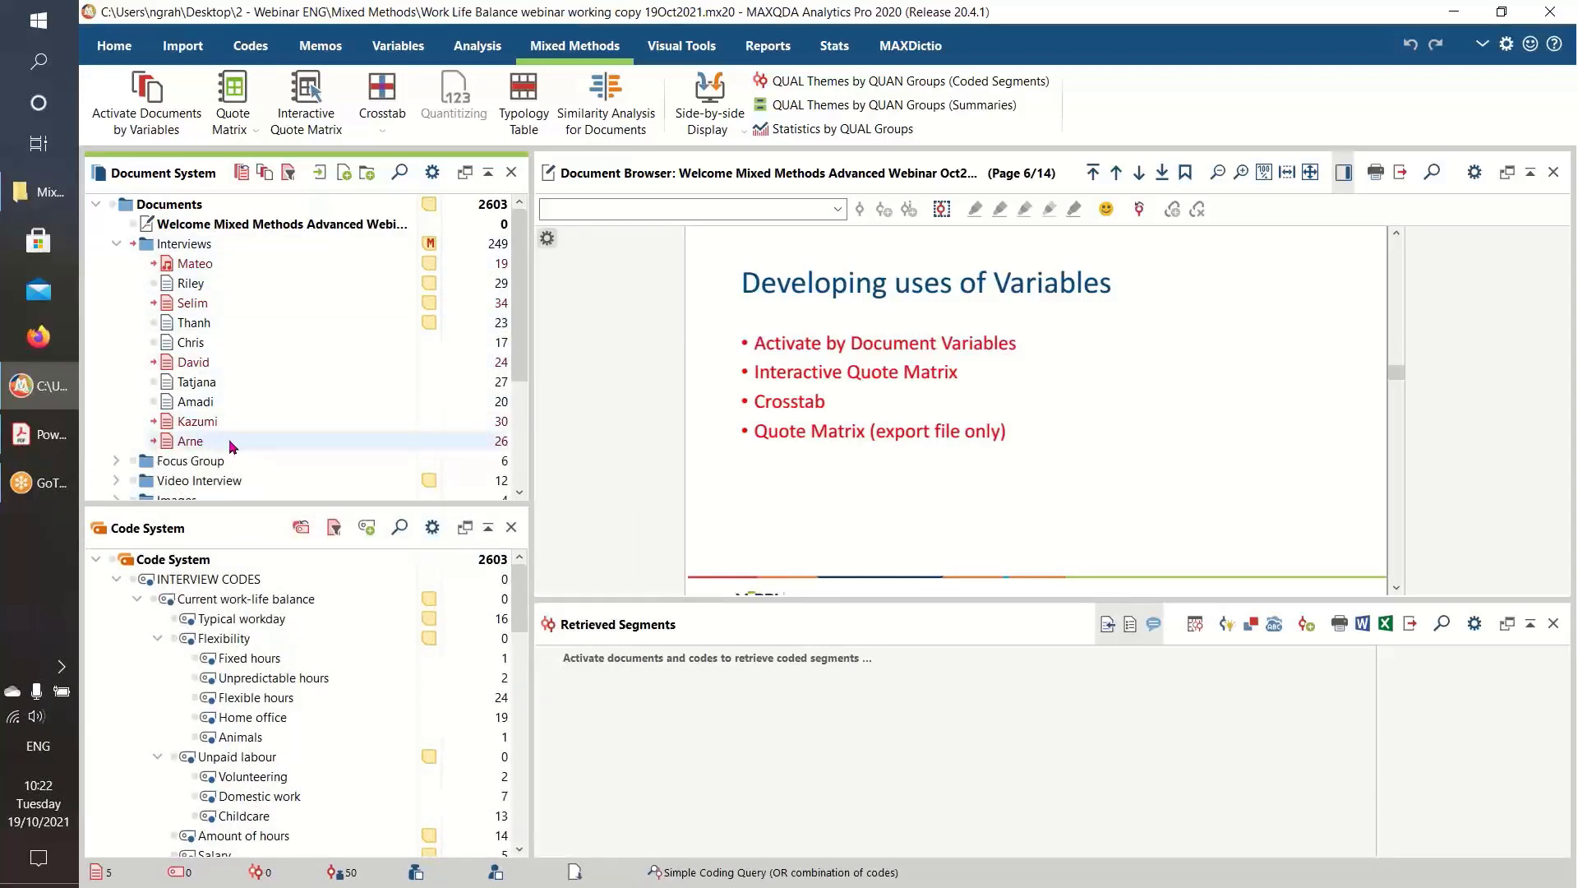
mouse_move(231, 446)
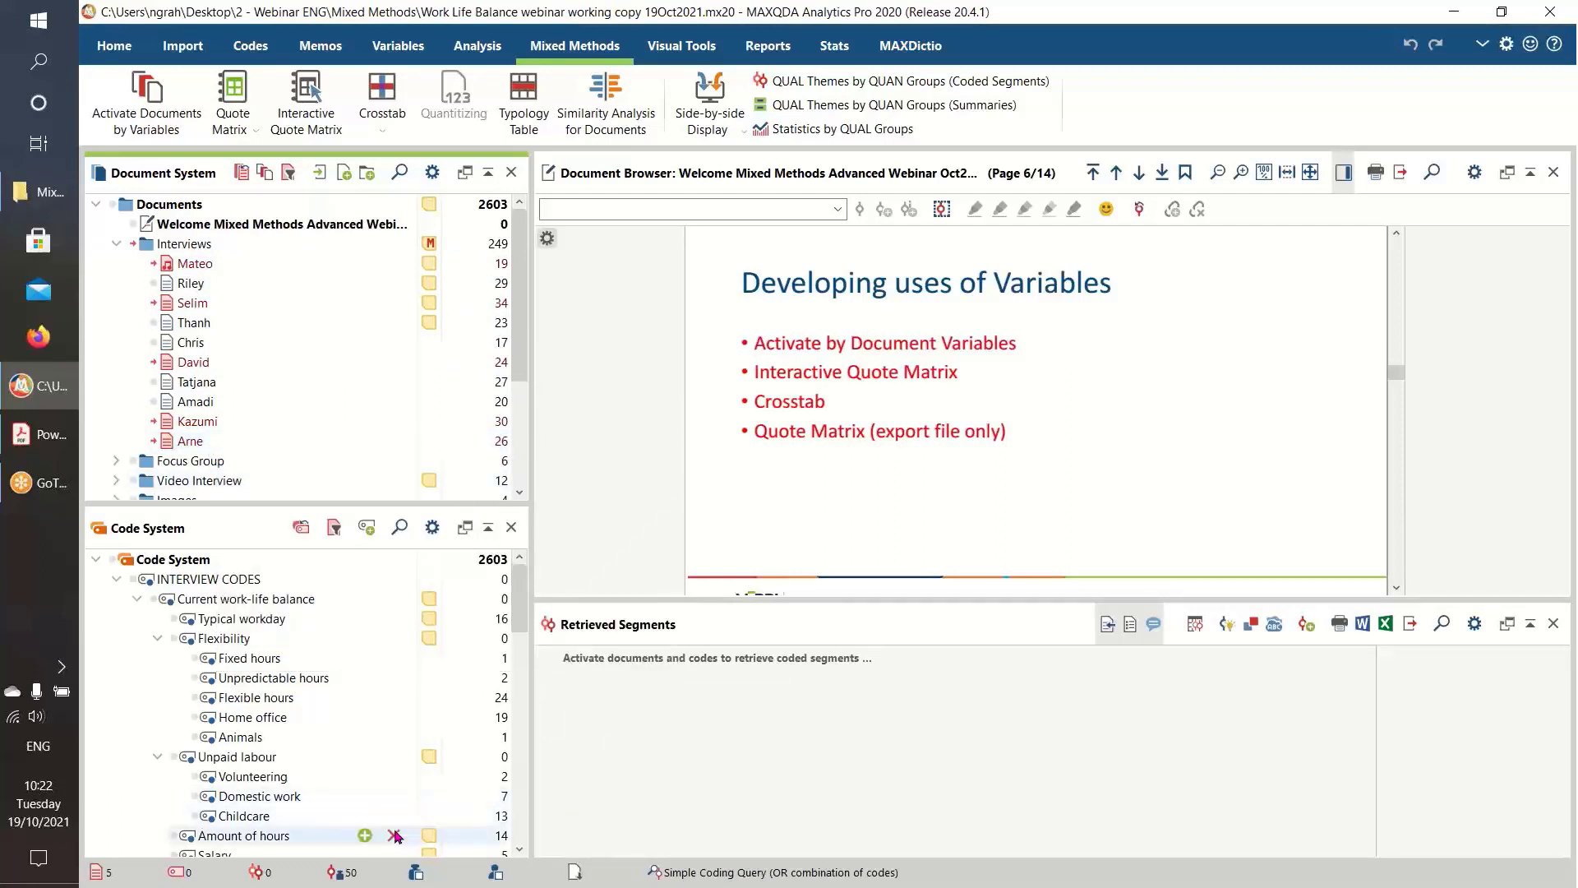
Activate the Domestic work code under Unpaid labour and review its retrieved segments in an enlarged pane
mouse_move(304, 850)
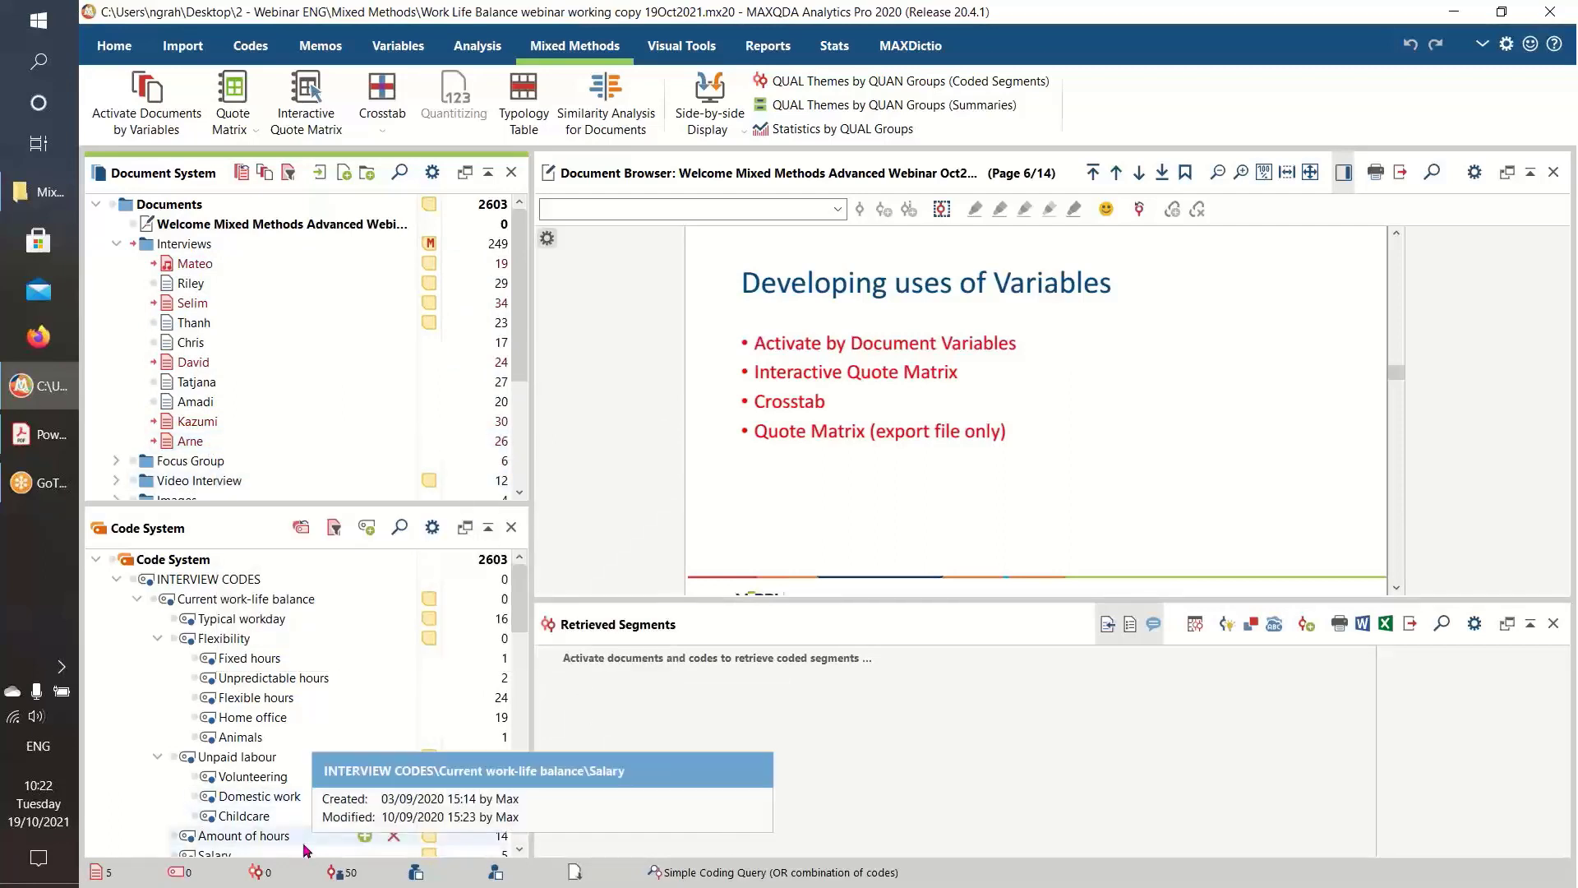
left_click(209, 799)
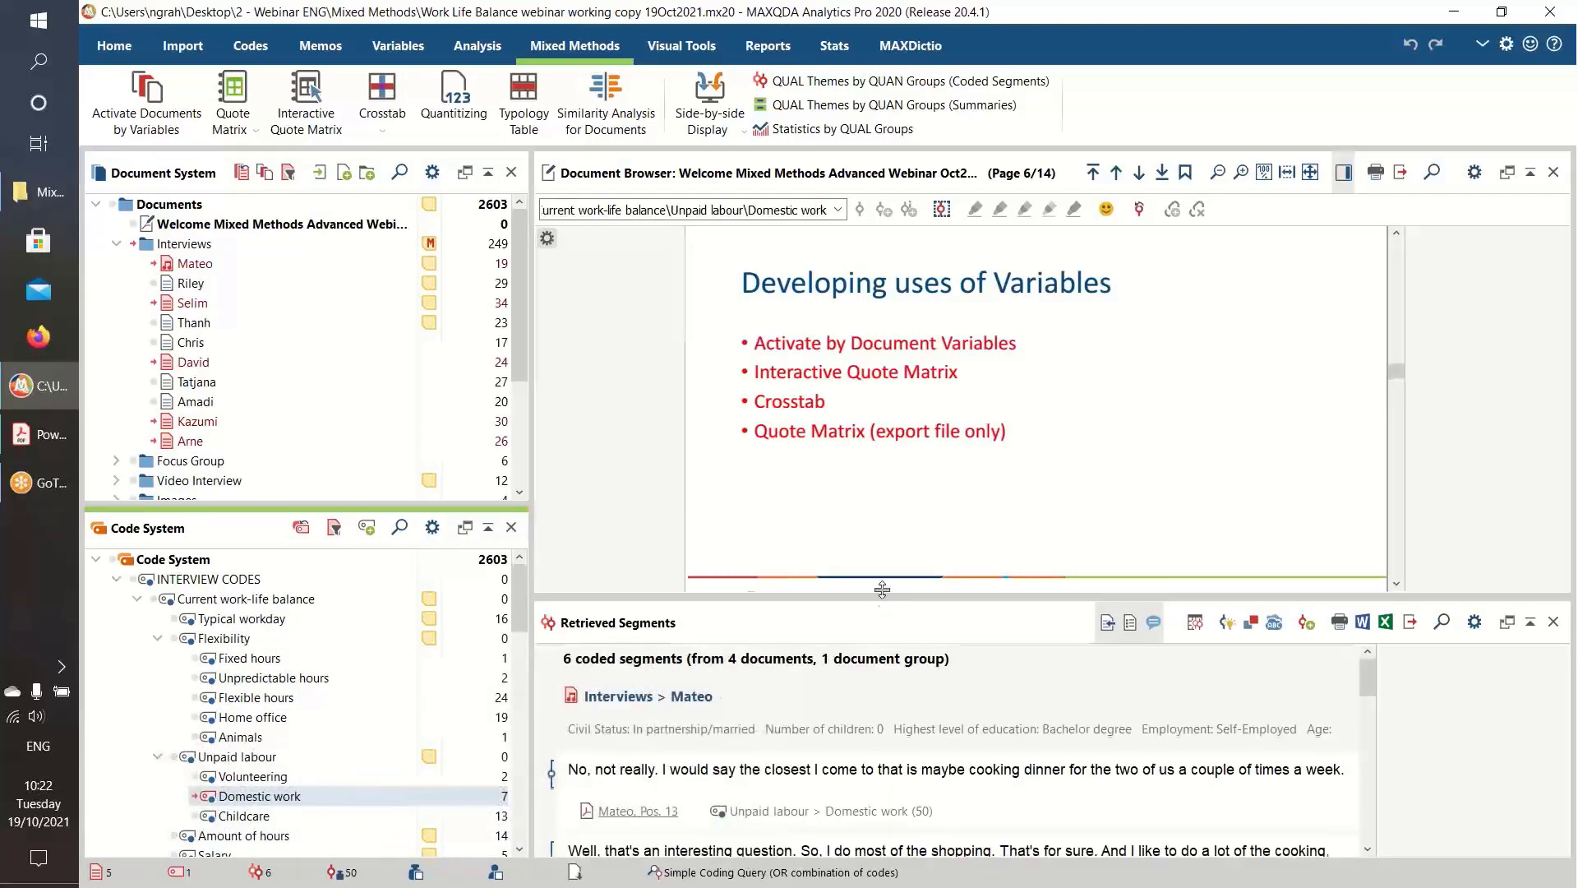
left_click_drag(877, 597, 855, 479)
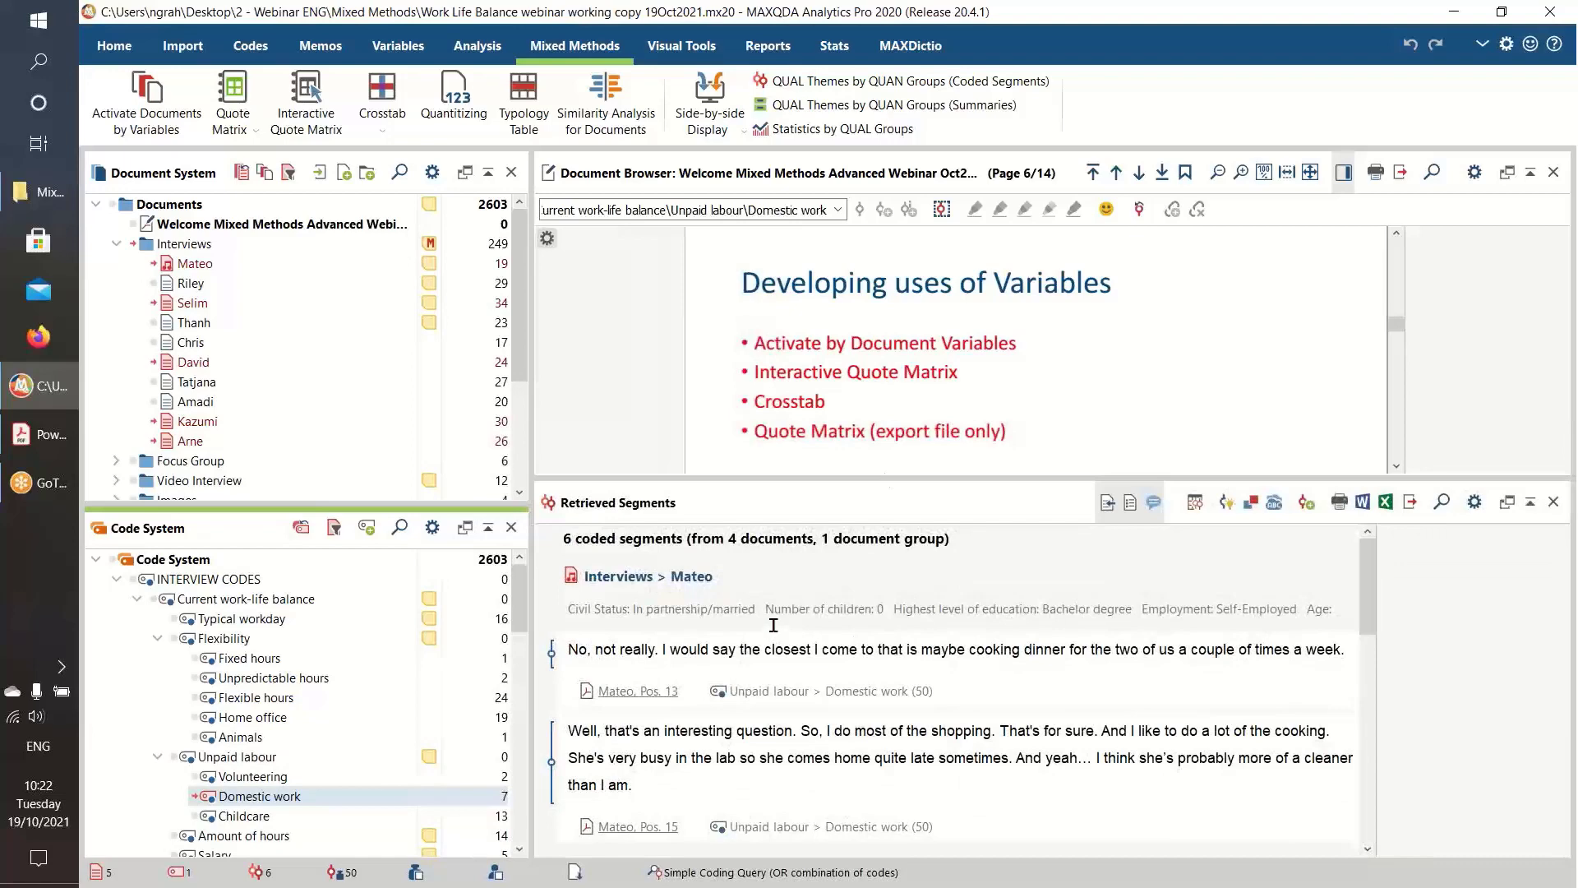
scroll(814, 630, "down", 1)
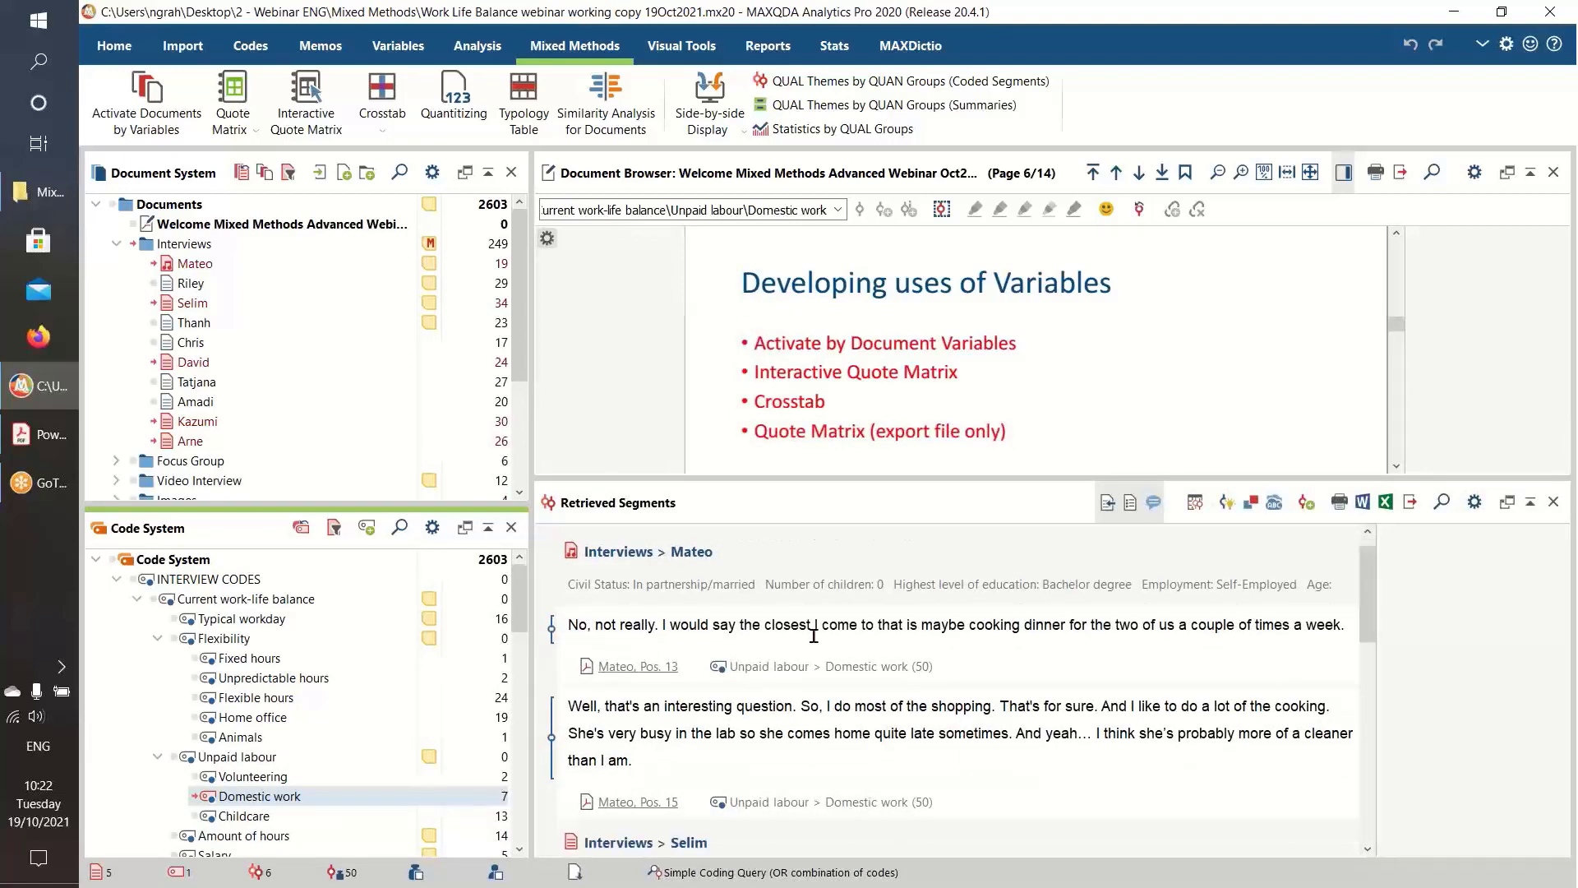
scroll(818, 639, "down", 4)
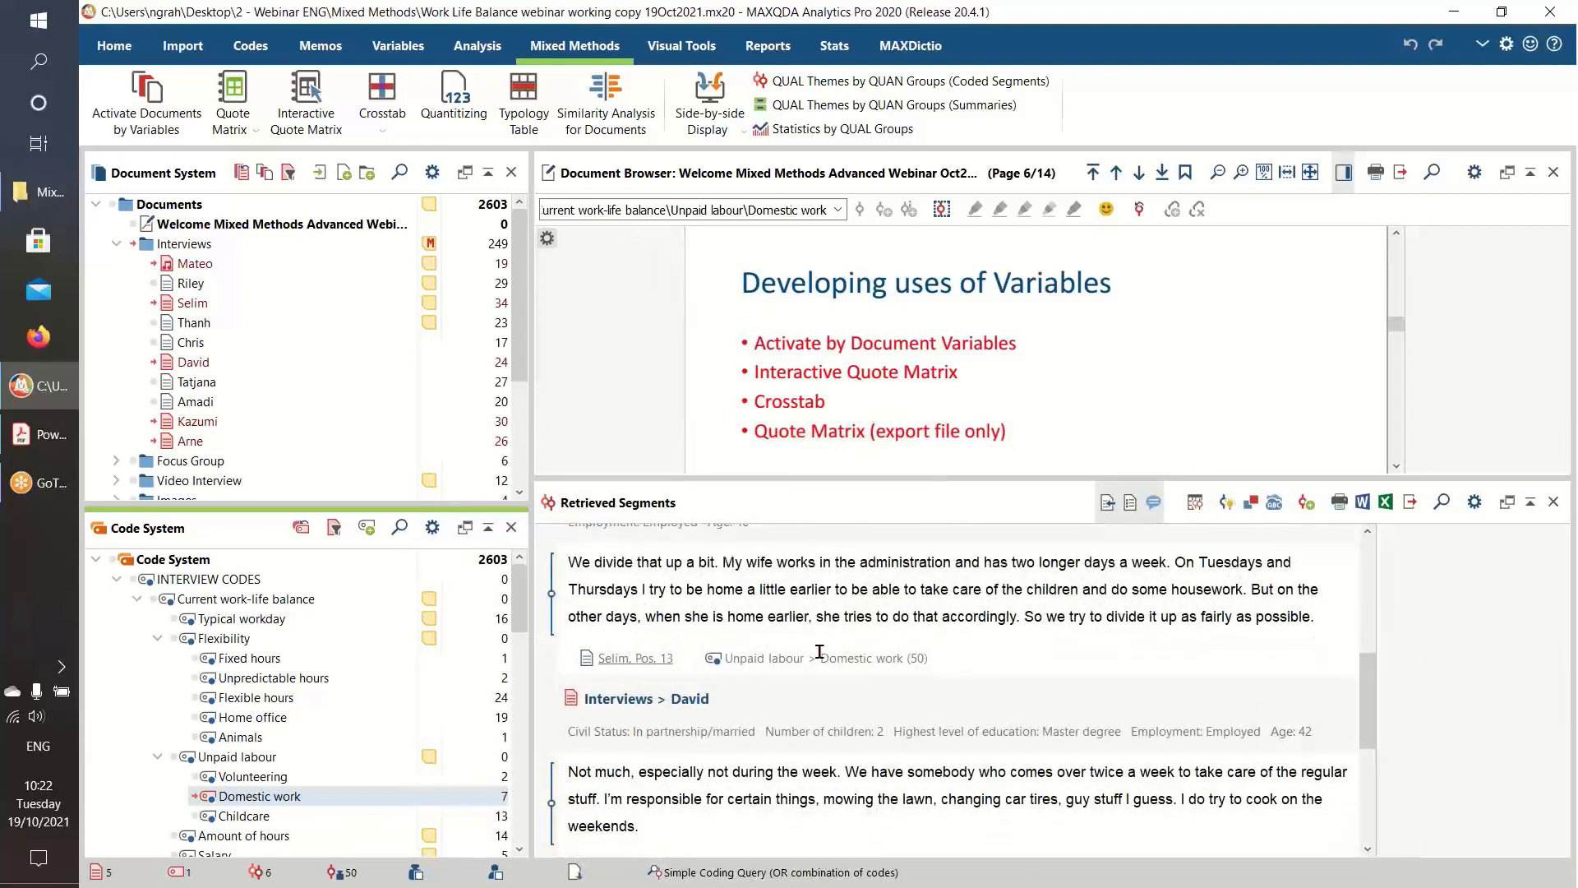
scroll(817, 658, "up", 5)
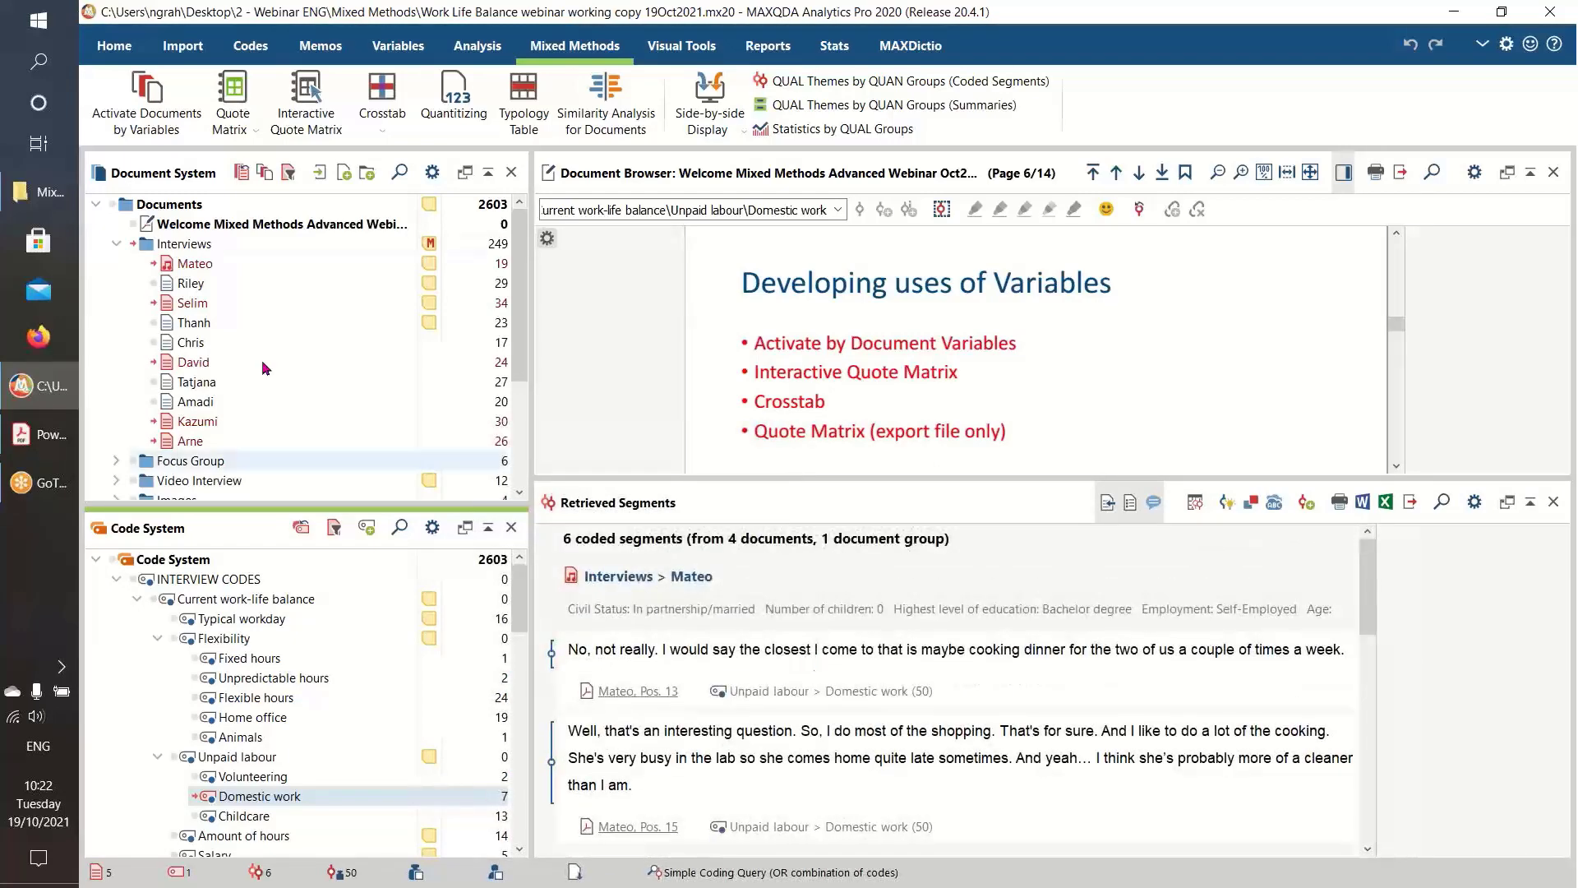
Reopen activation by variables, change the Civil Status condition to Single and activate the matching interviews
left_click(148, 92)
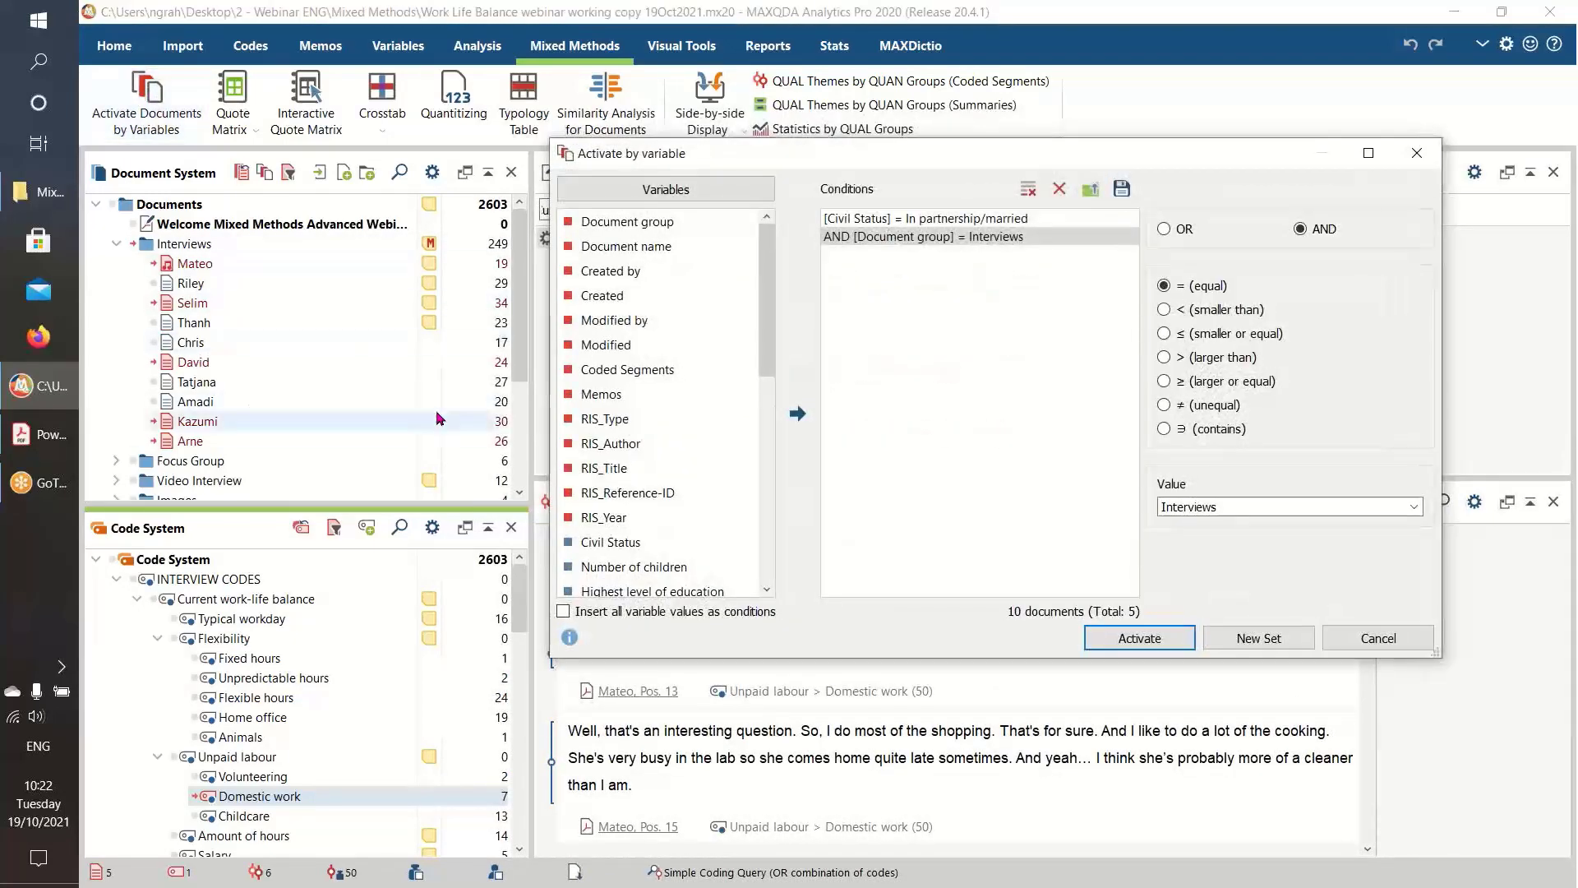
left_click(957, 220)
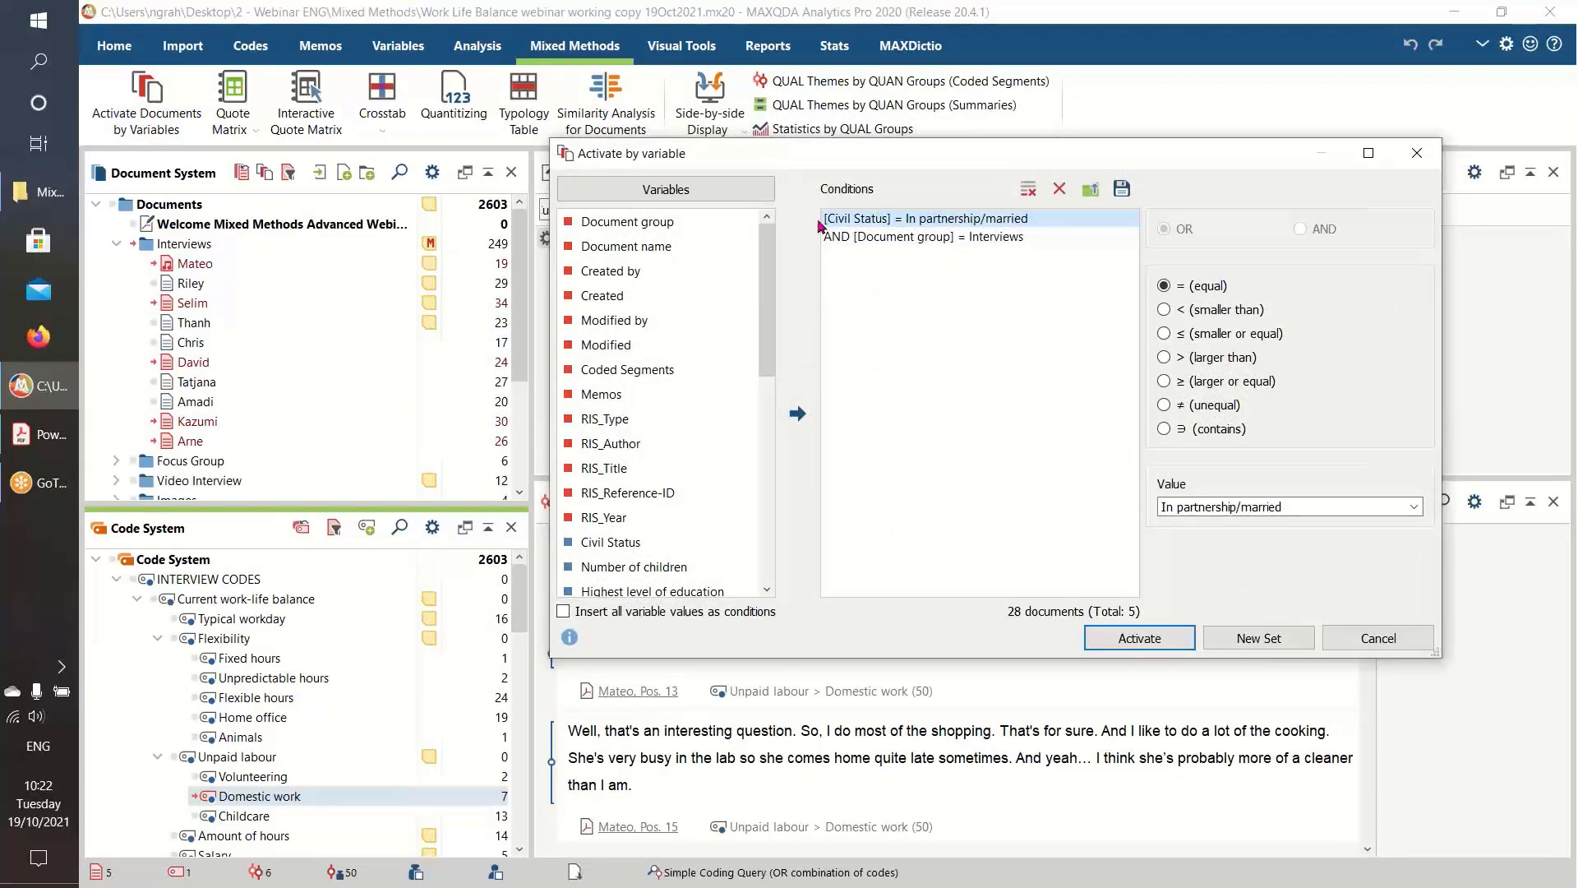
left_click(1415, 507)
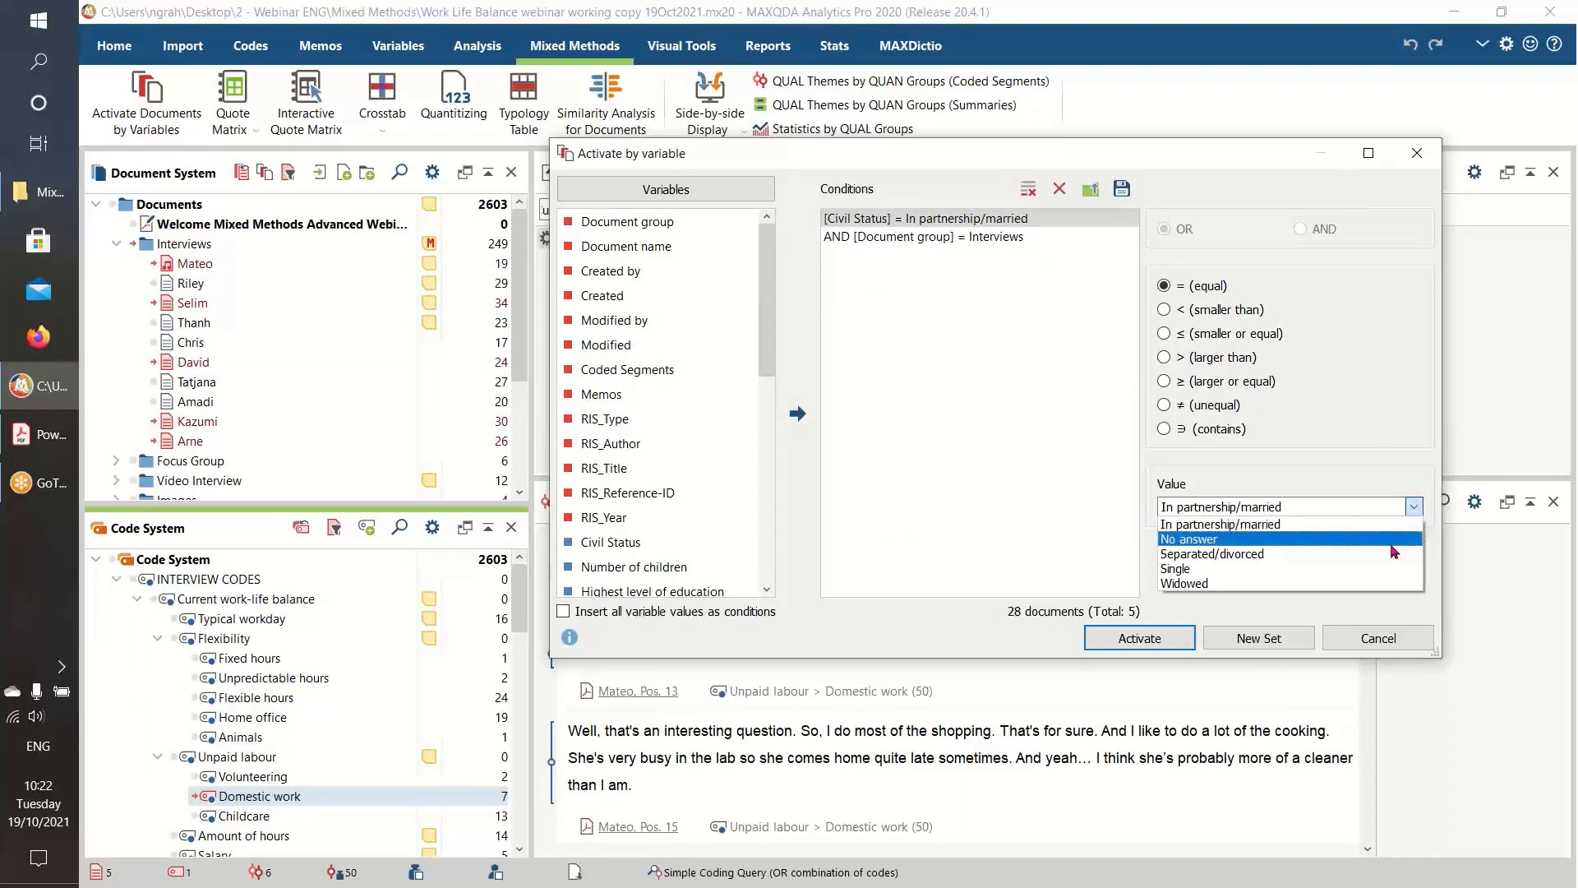
left_click(1395, 569)
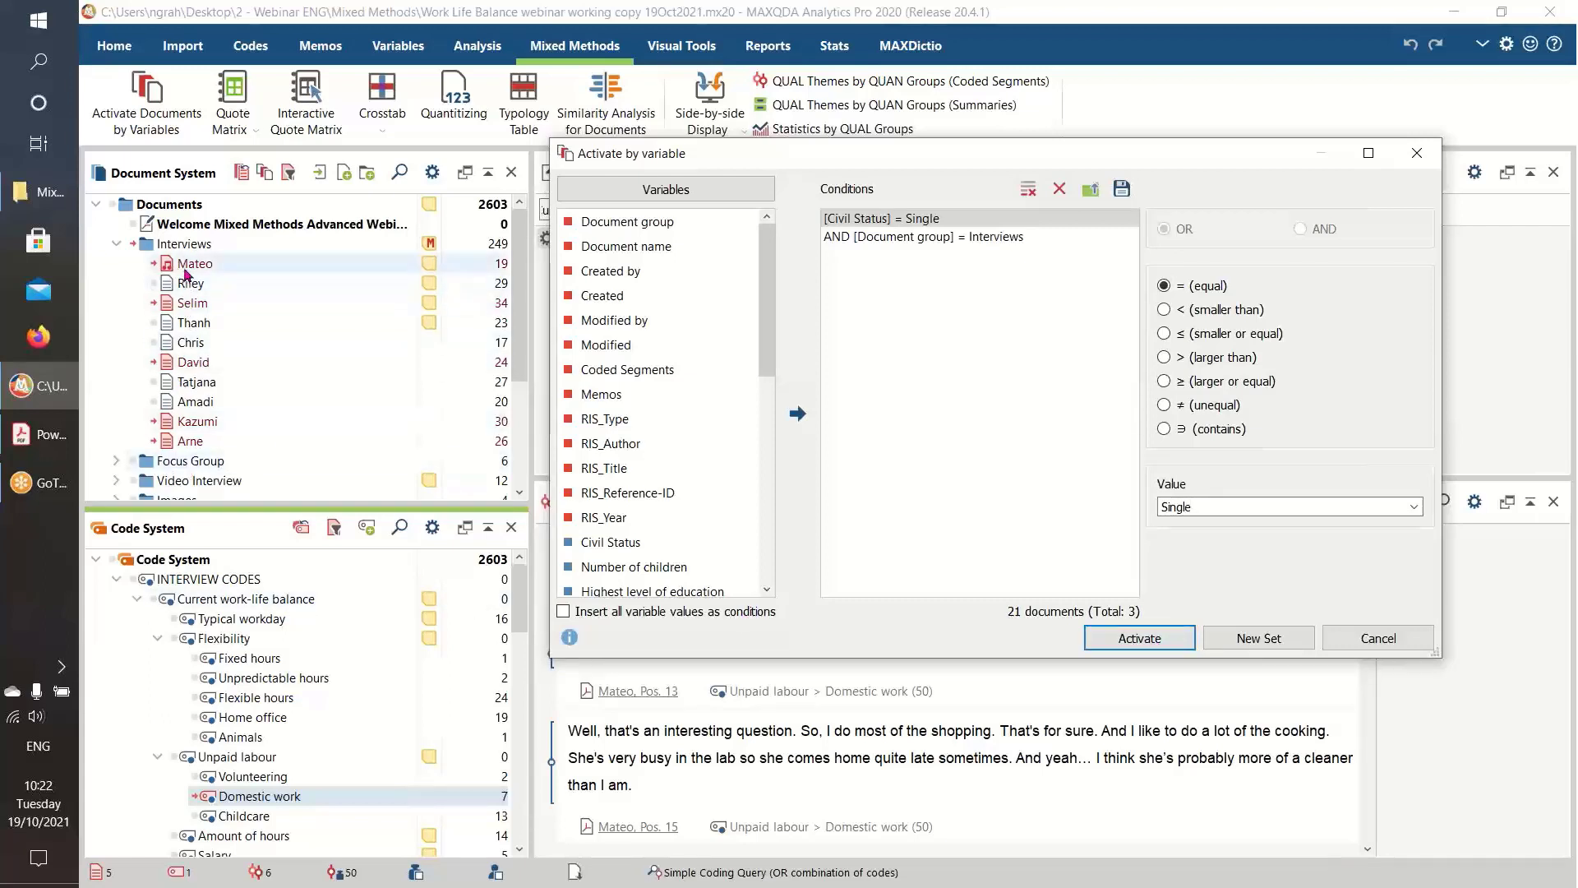
left_click(1138, 639)
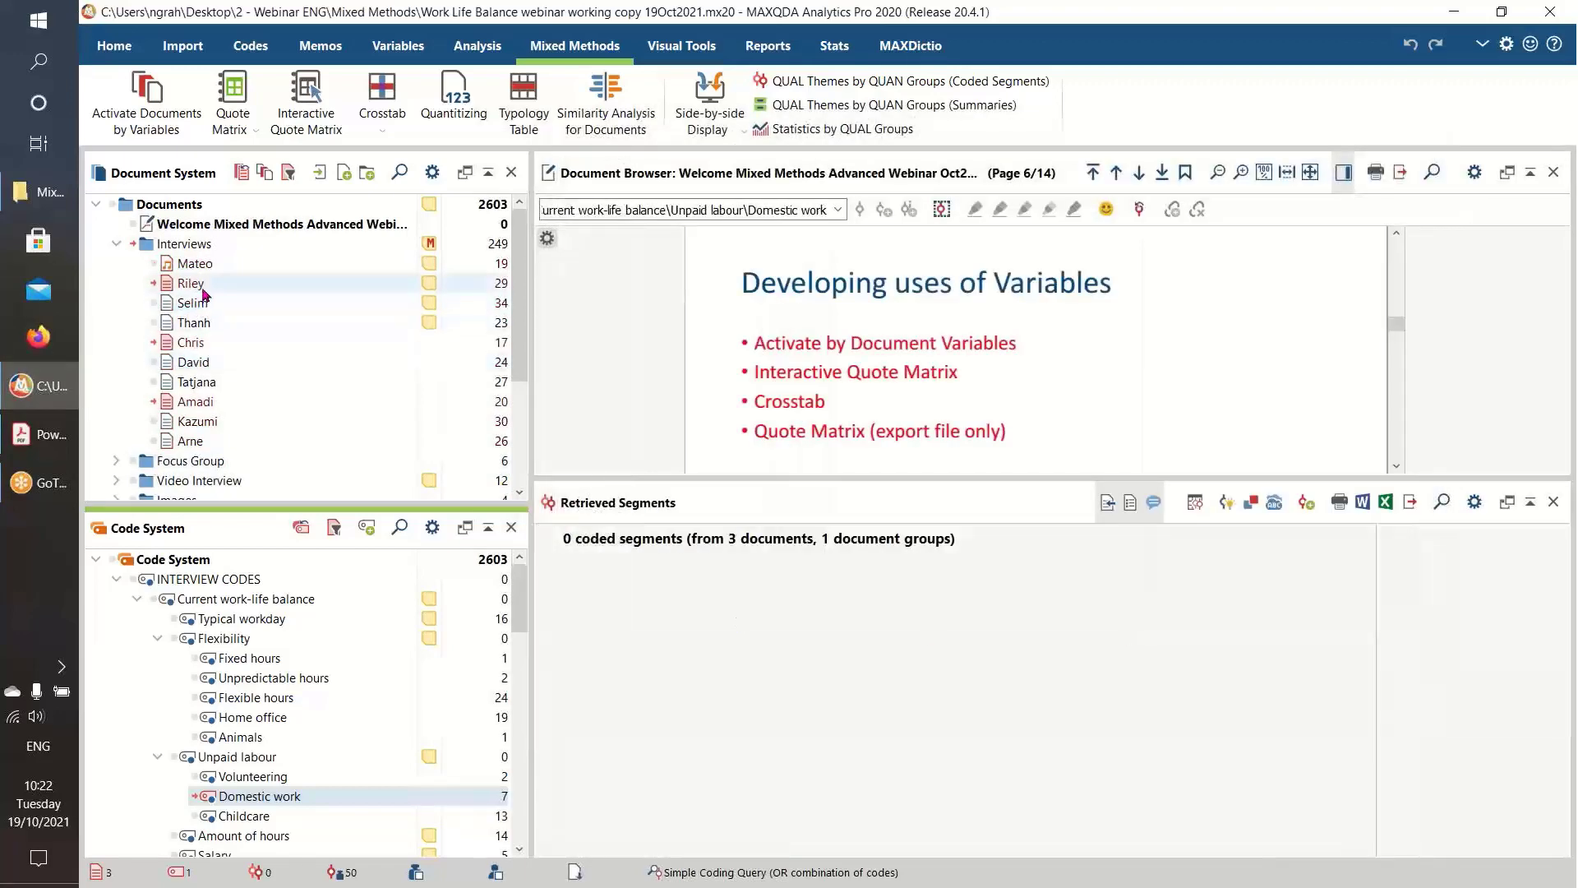
mouse_move(219, 404)
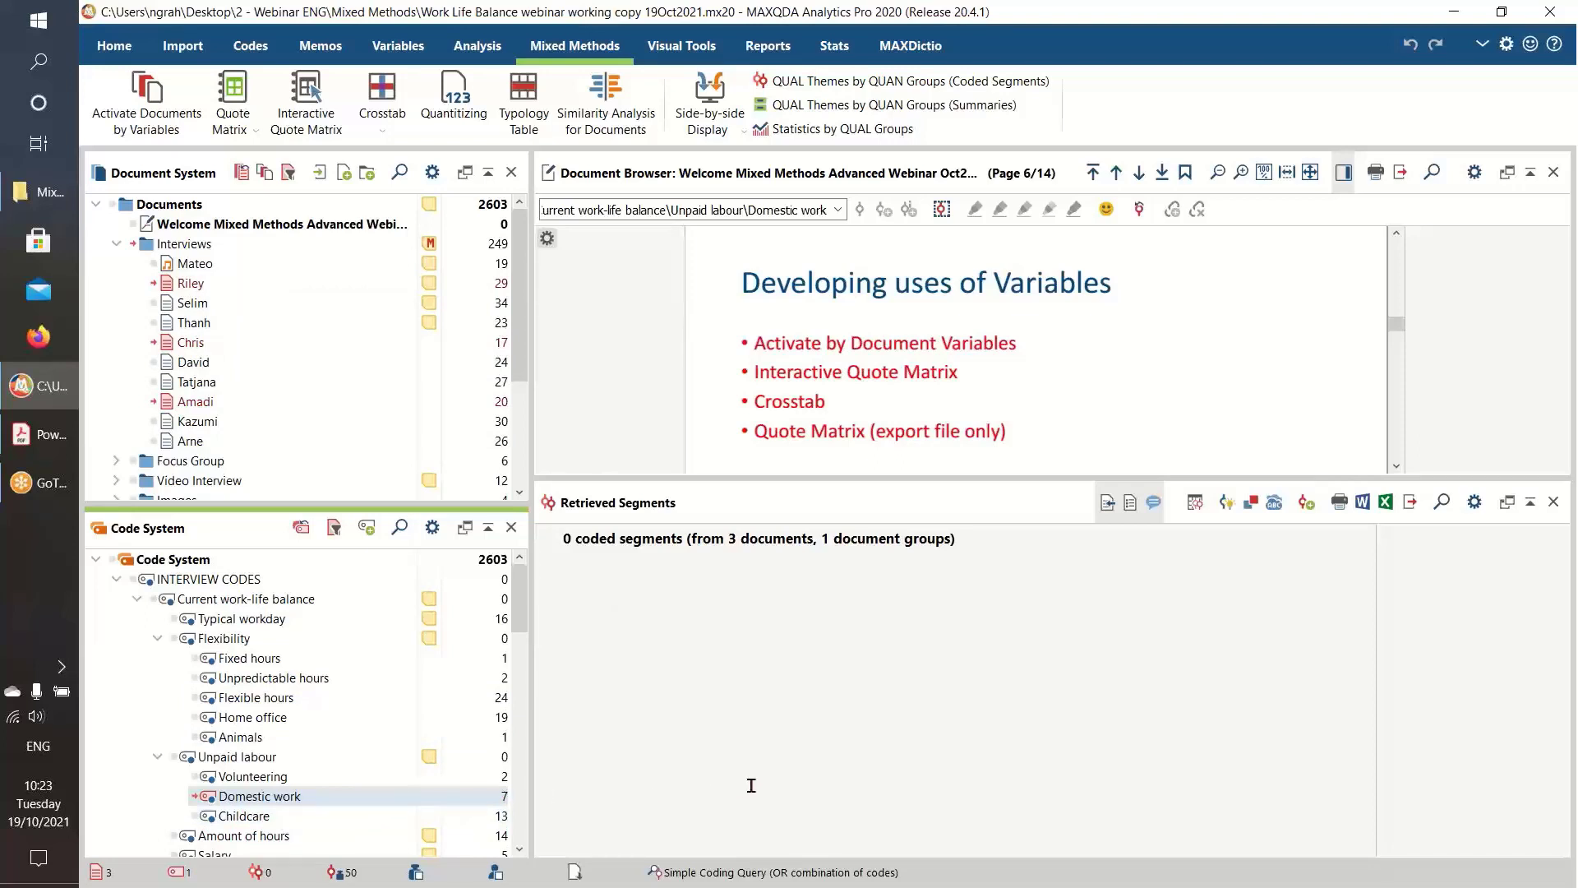
Reopen activation by variables, change the Civil Status condition to Separated/divorced and activate the matching interviews
left_click(146, 97)
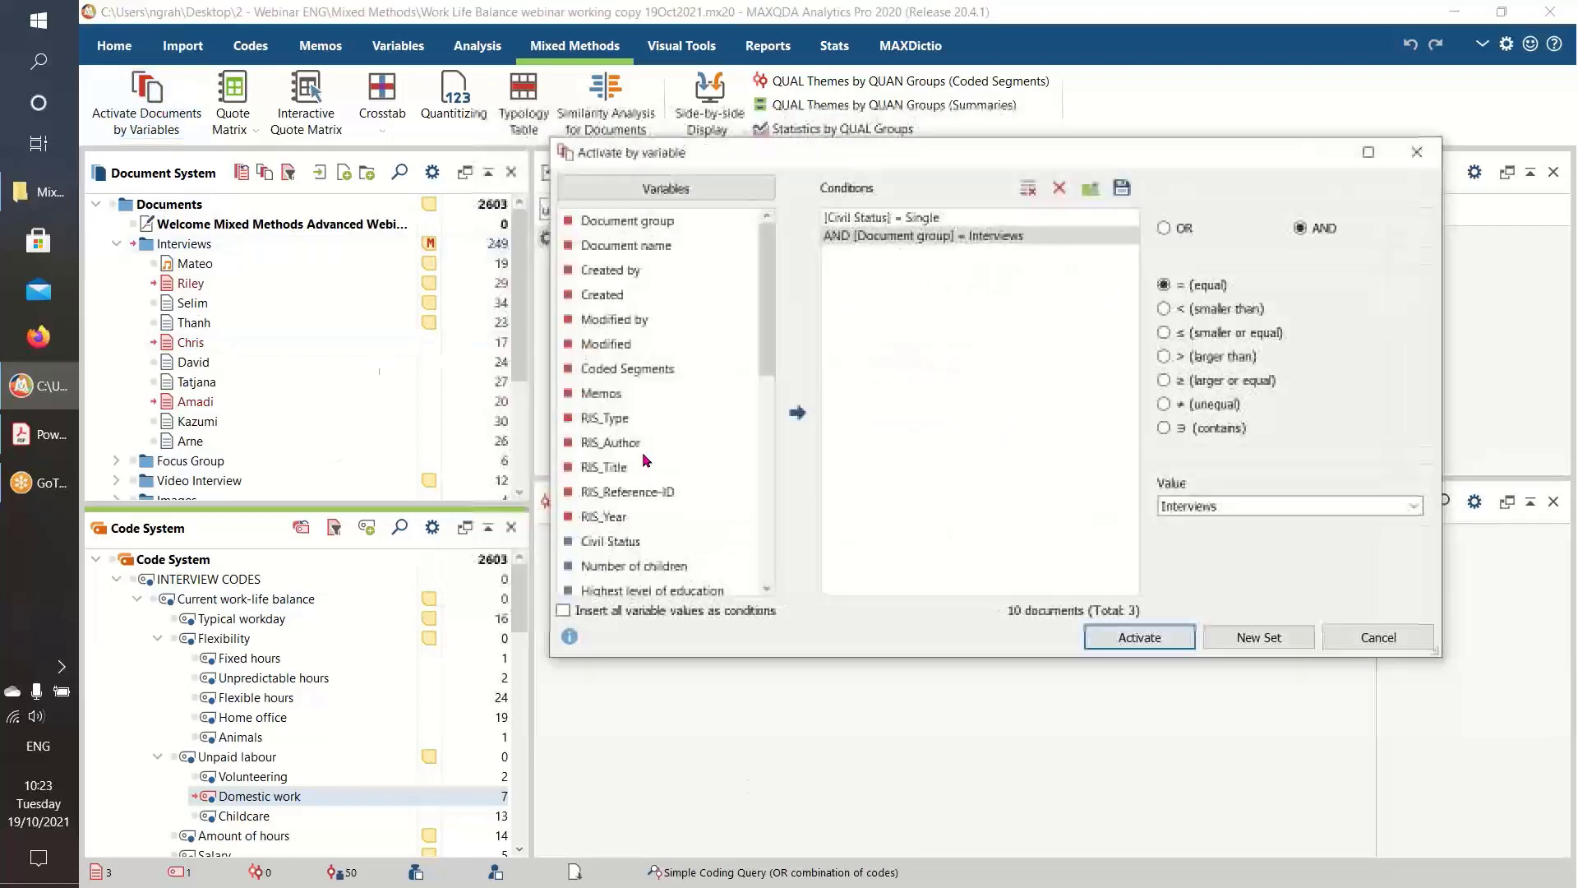
left_click(986, 217)
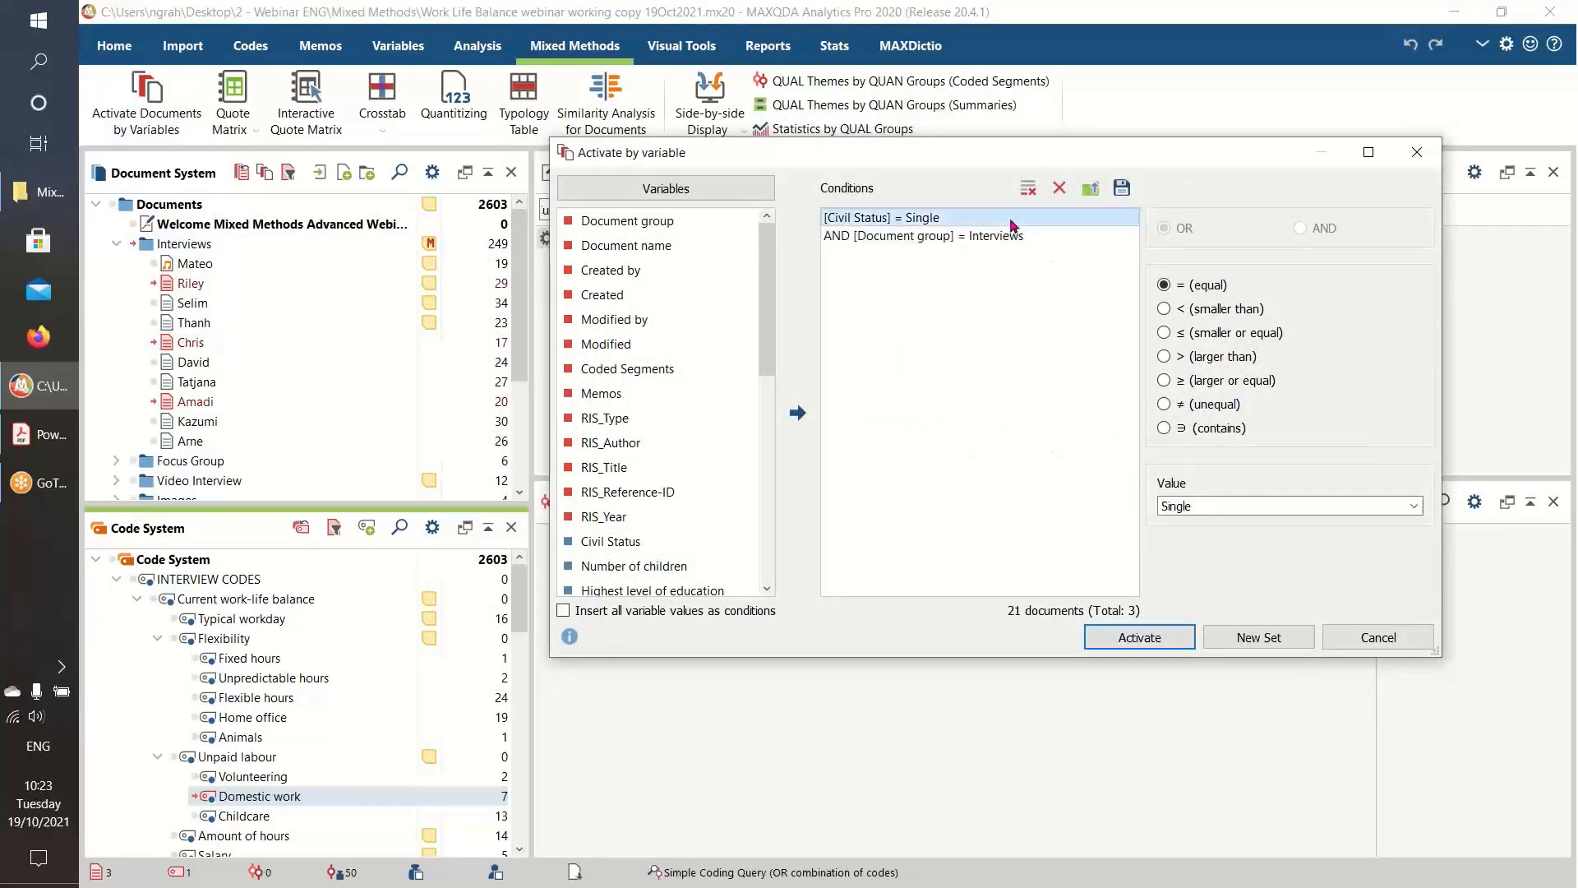
left_click(1414, 506)
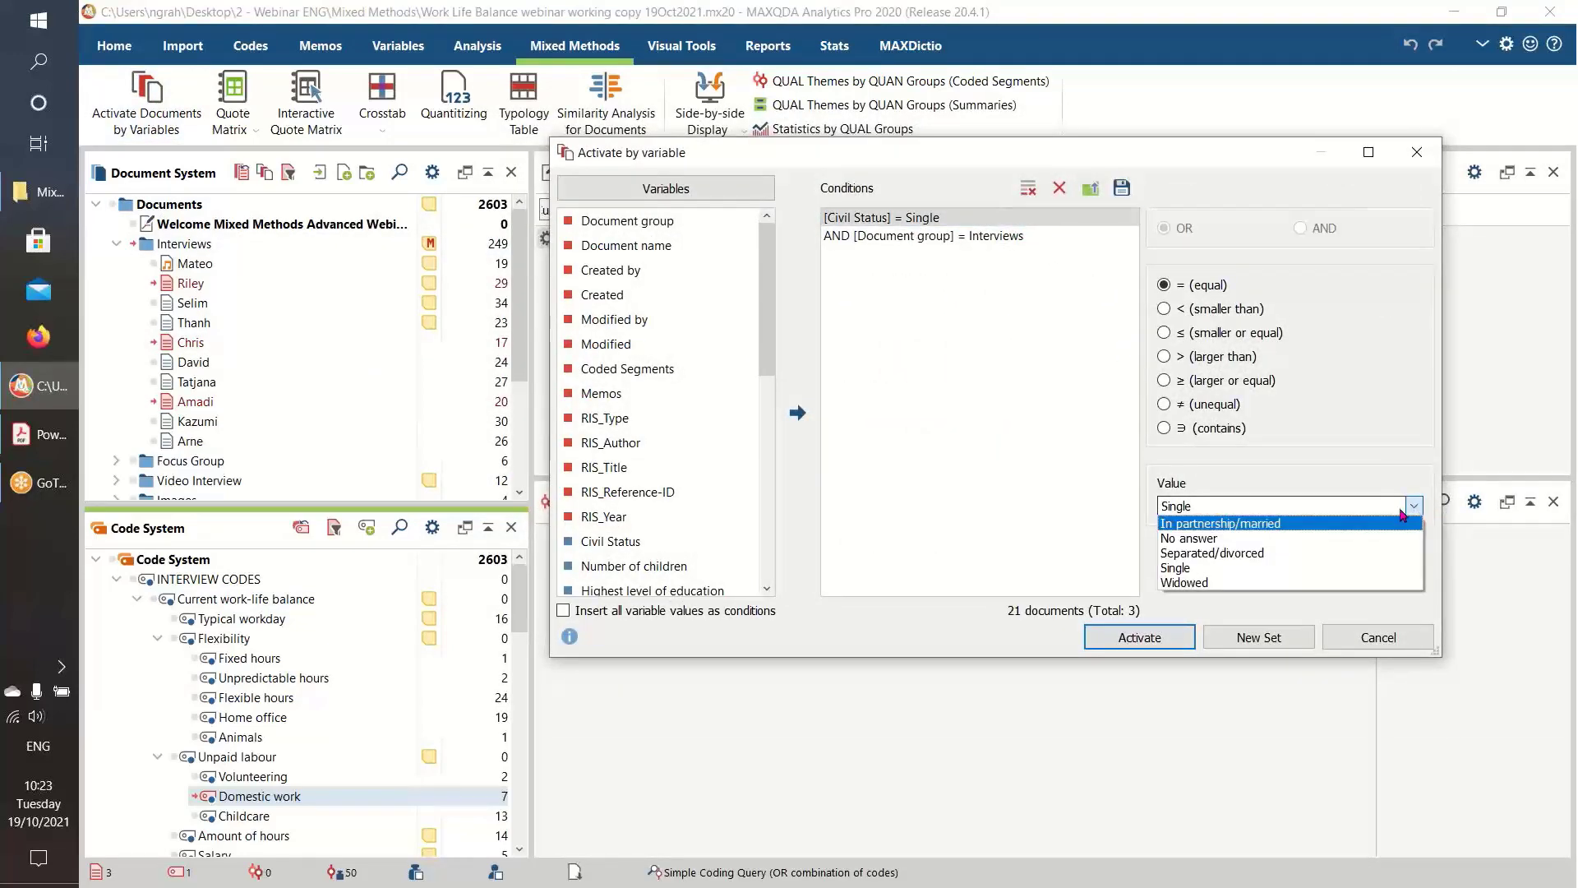
left_click(1379, 556)
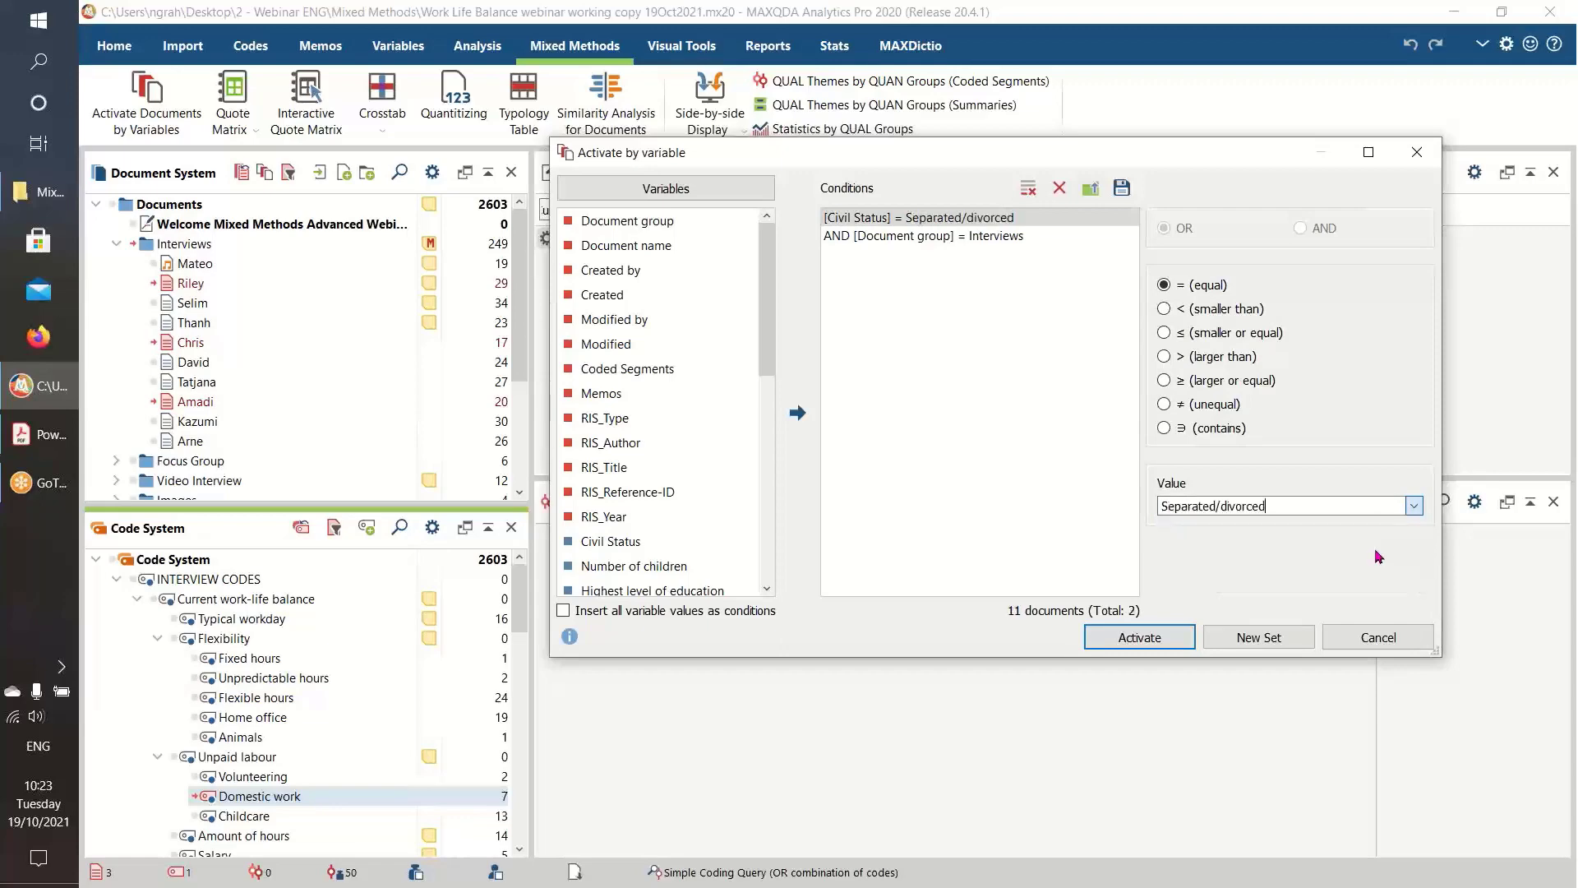
left_click(1136, 638)
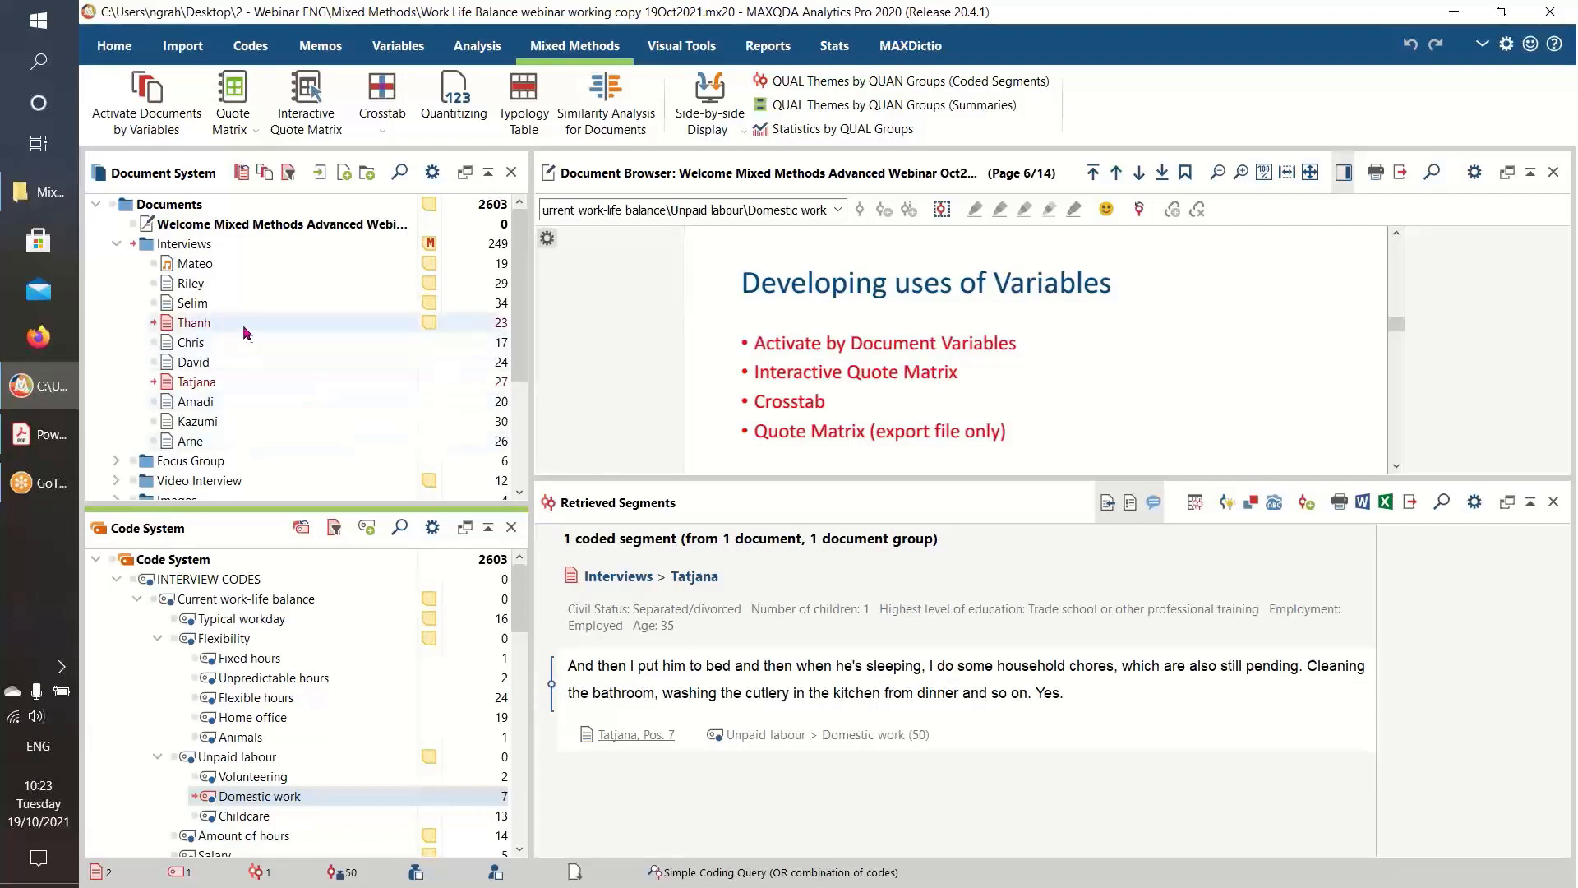
Reset the document activations, then activate the whole Interviews group and the Current work-life balance code with its subcodes
left_click(287, 172)
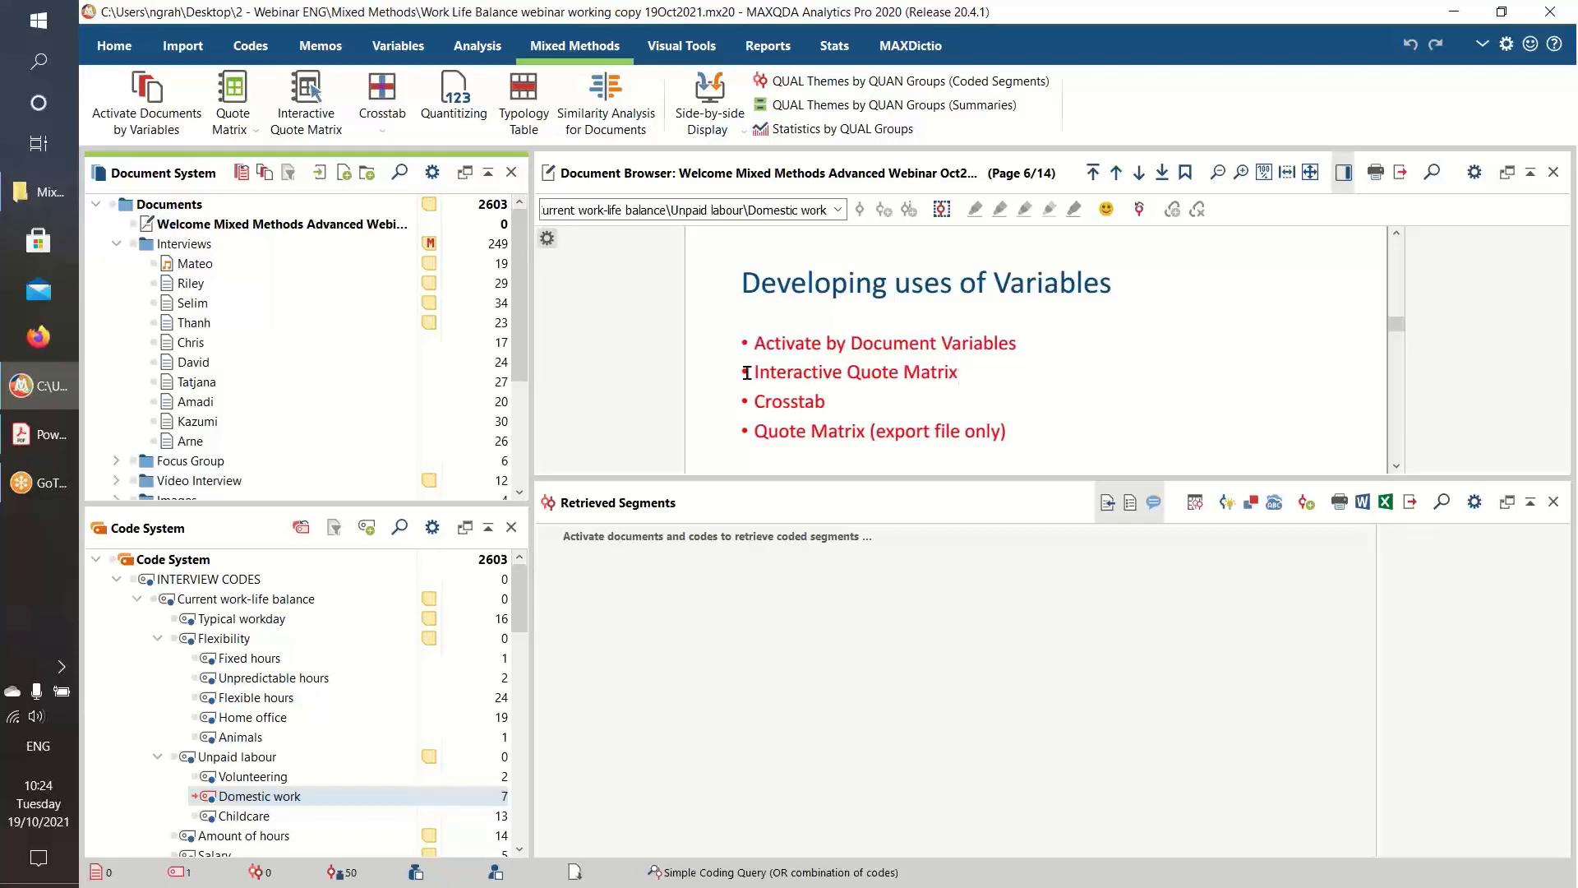
left_click(146, 244)
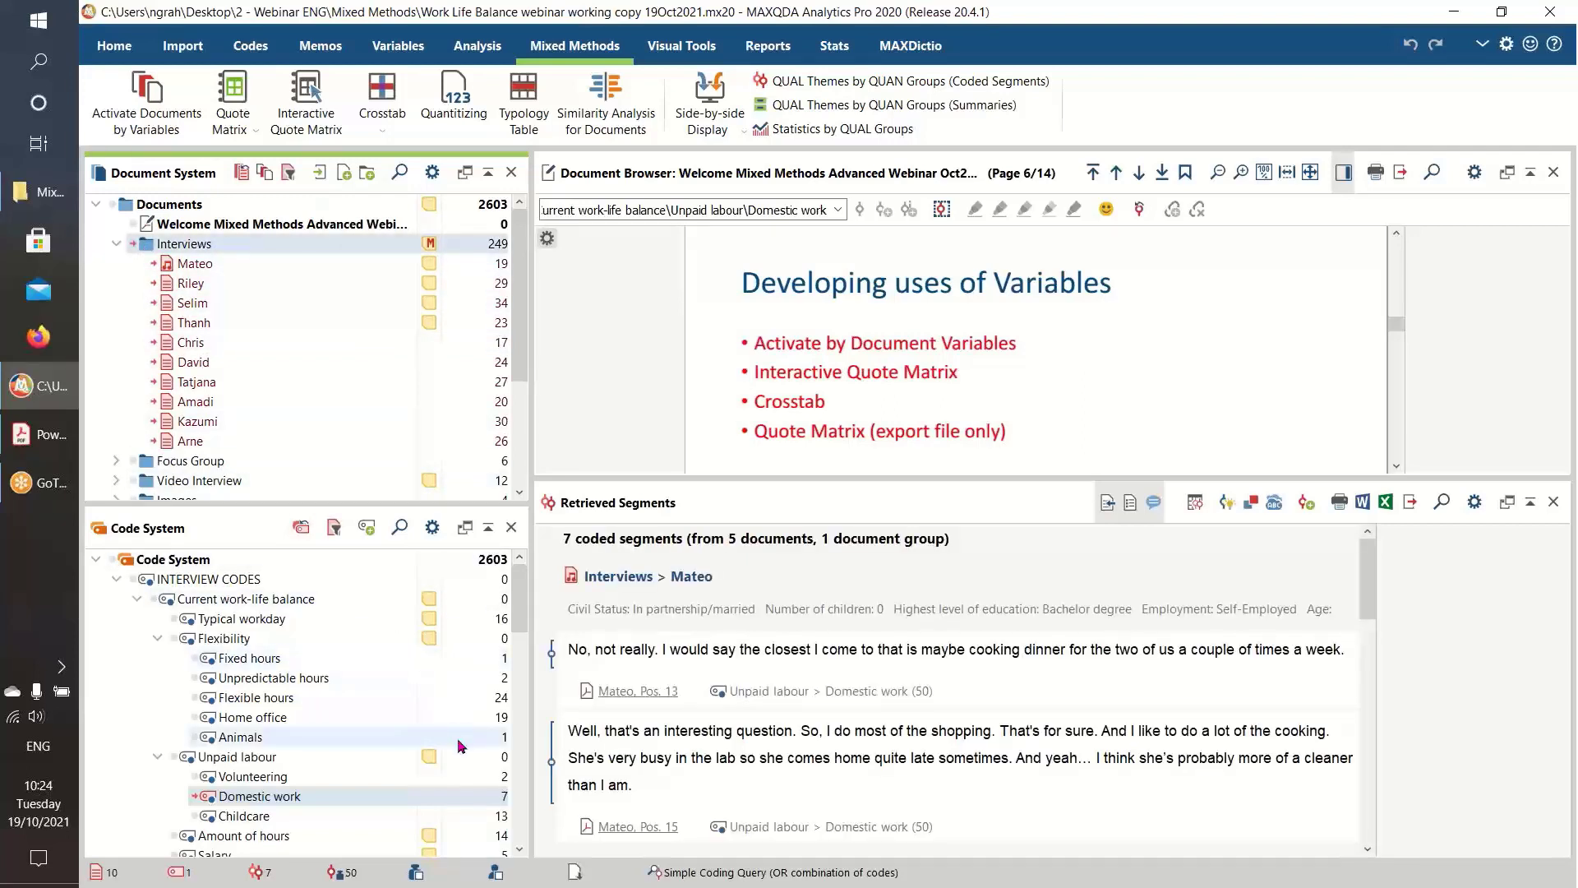
mouse_move(203, 643)
left_click(171, 601)
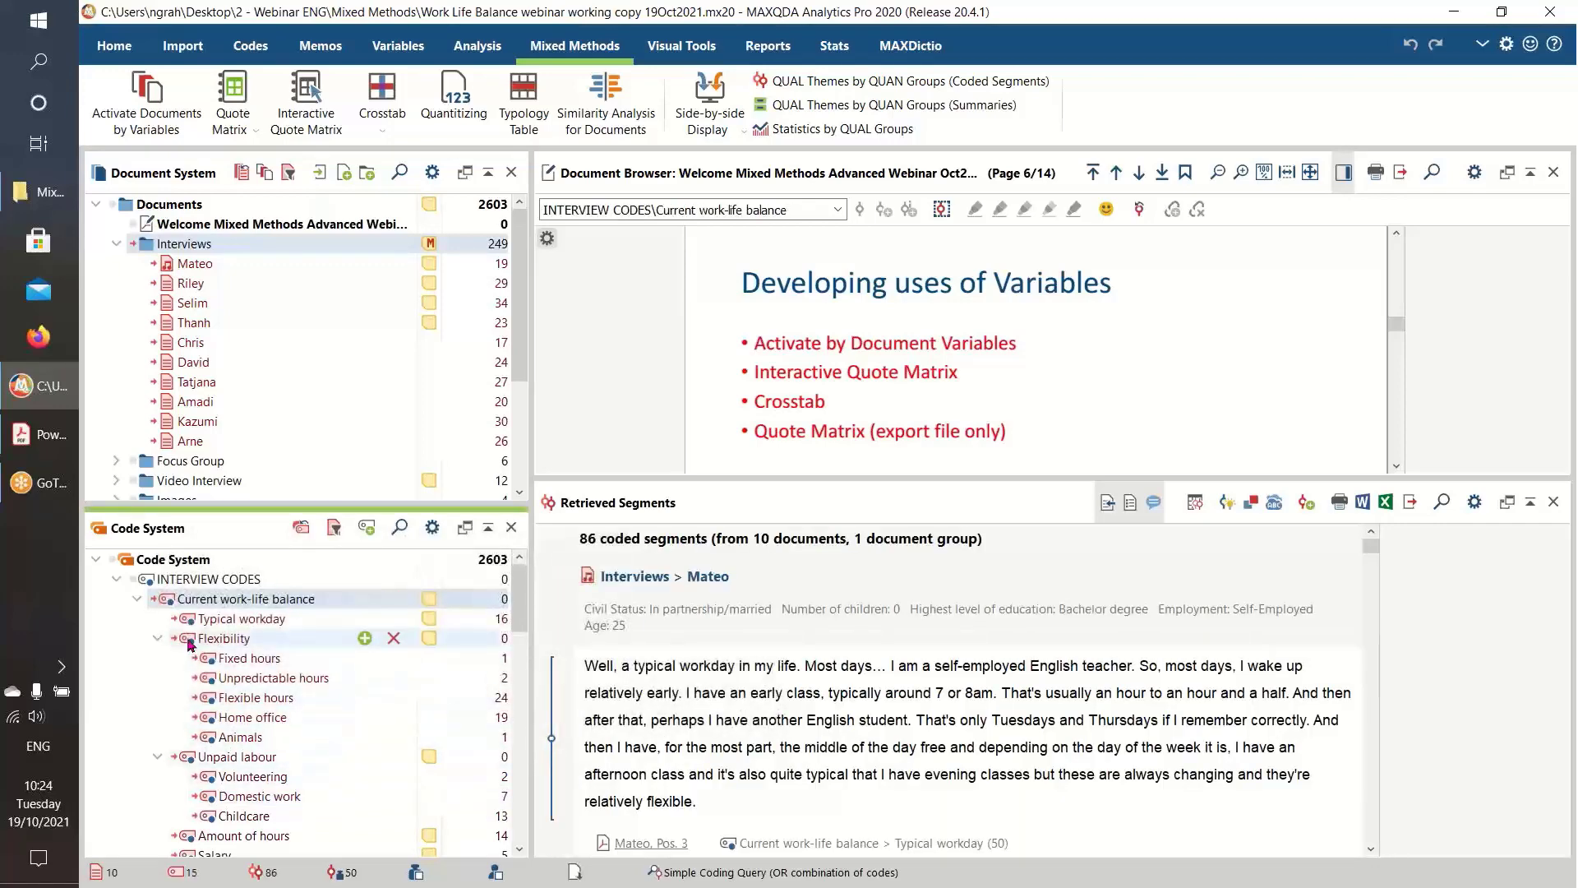
scroll(240, 667, "down", 3)
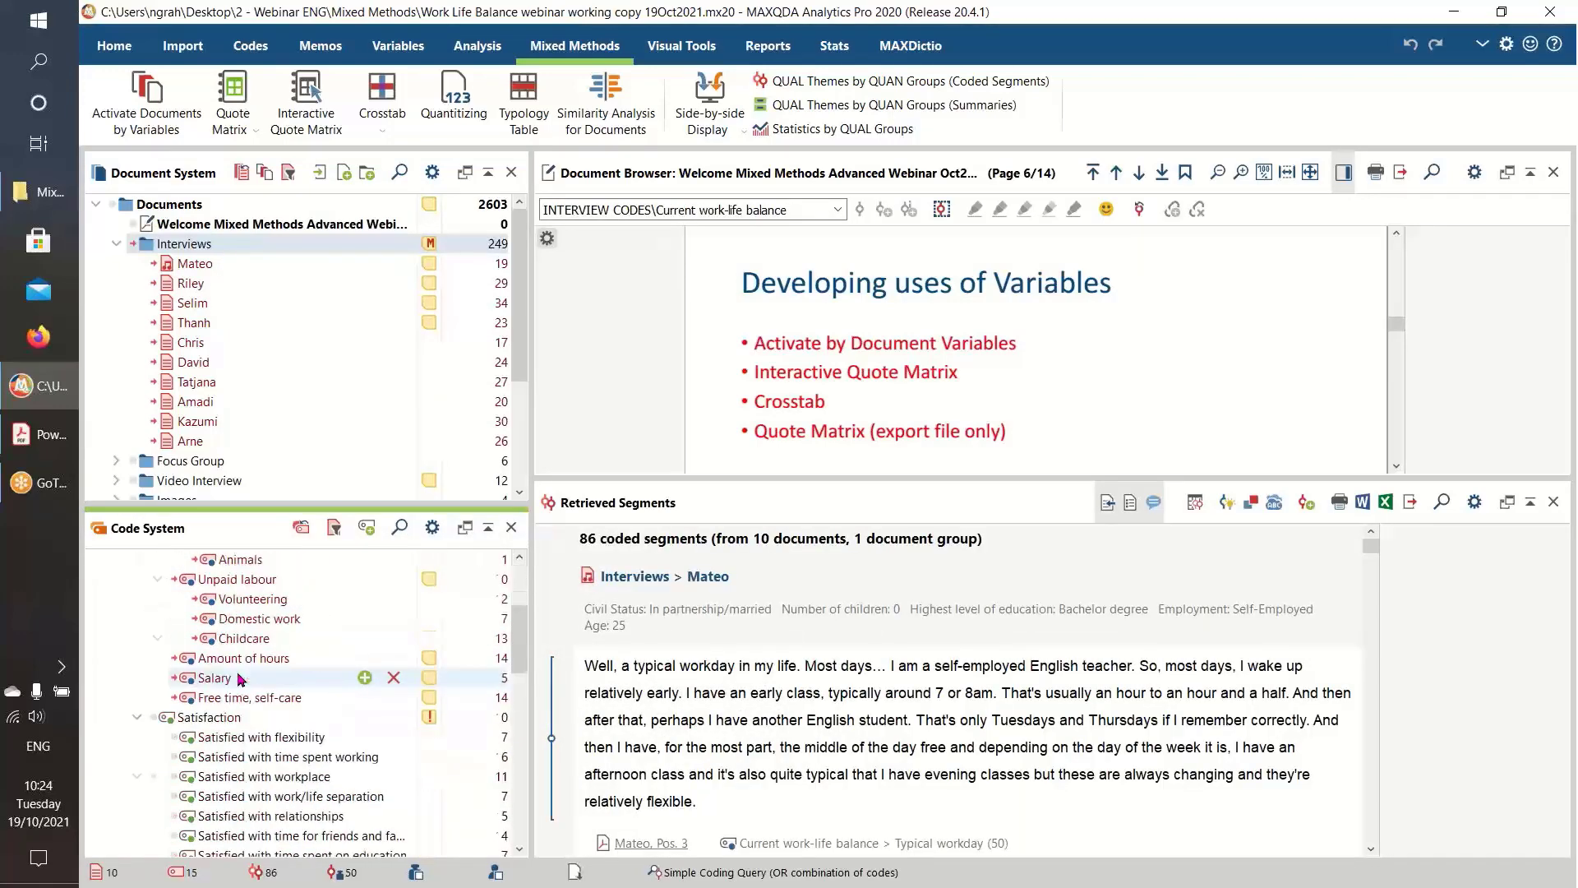
scroll(242, 675, "up", 3)
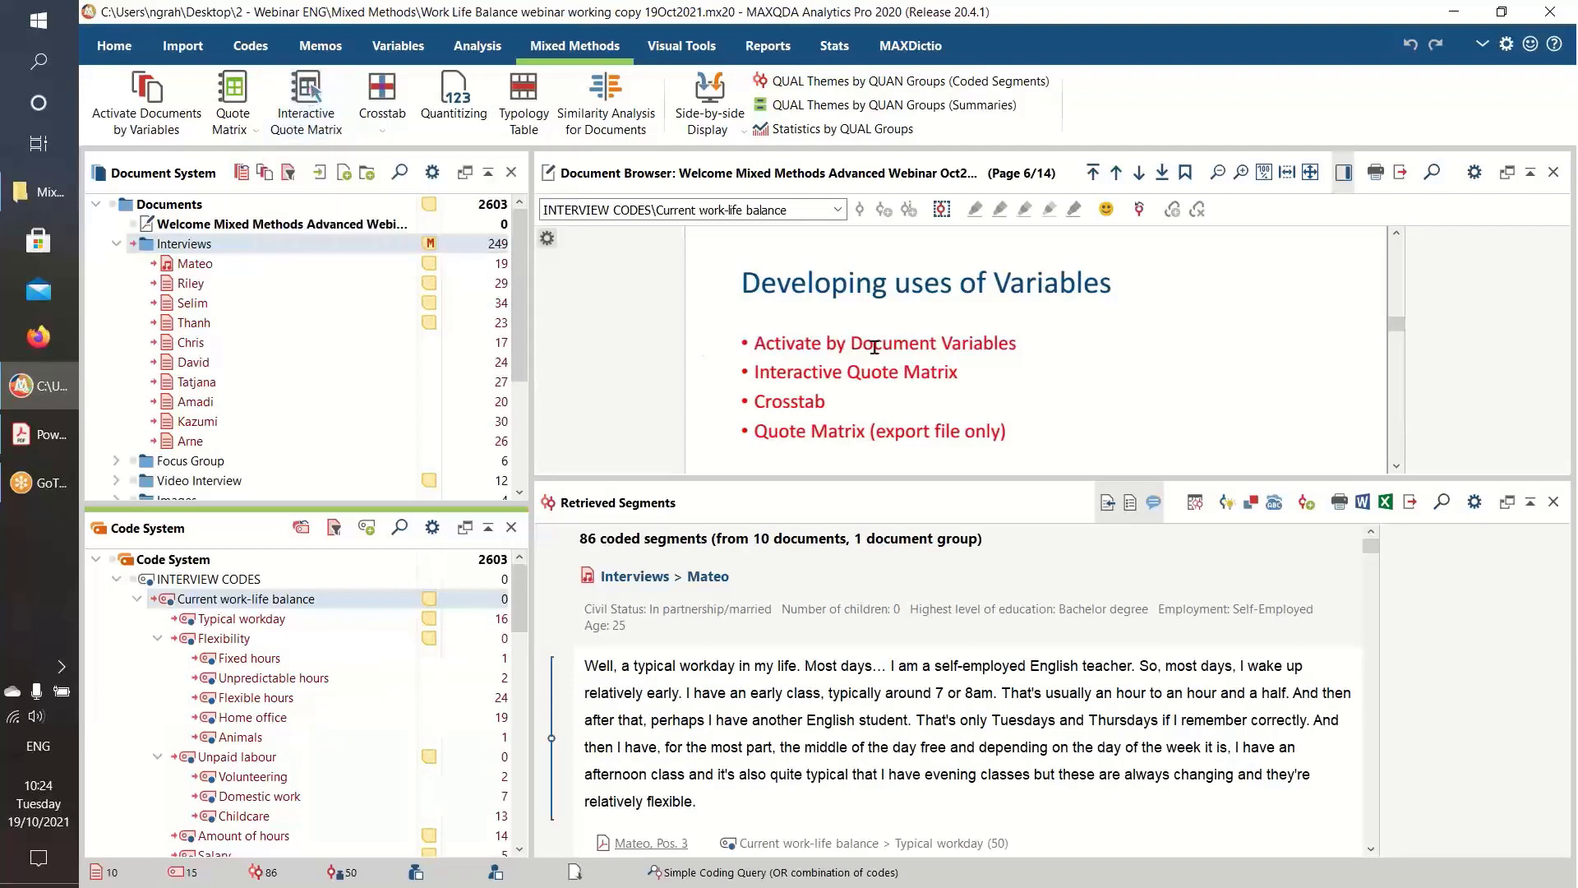
Start an Interactive Quote Matrix and clear all existing column conditions from its list
left_click(306, 97)
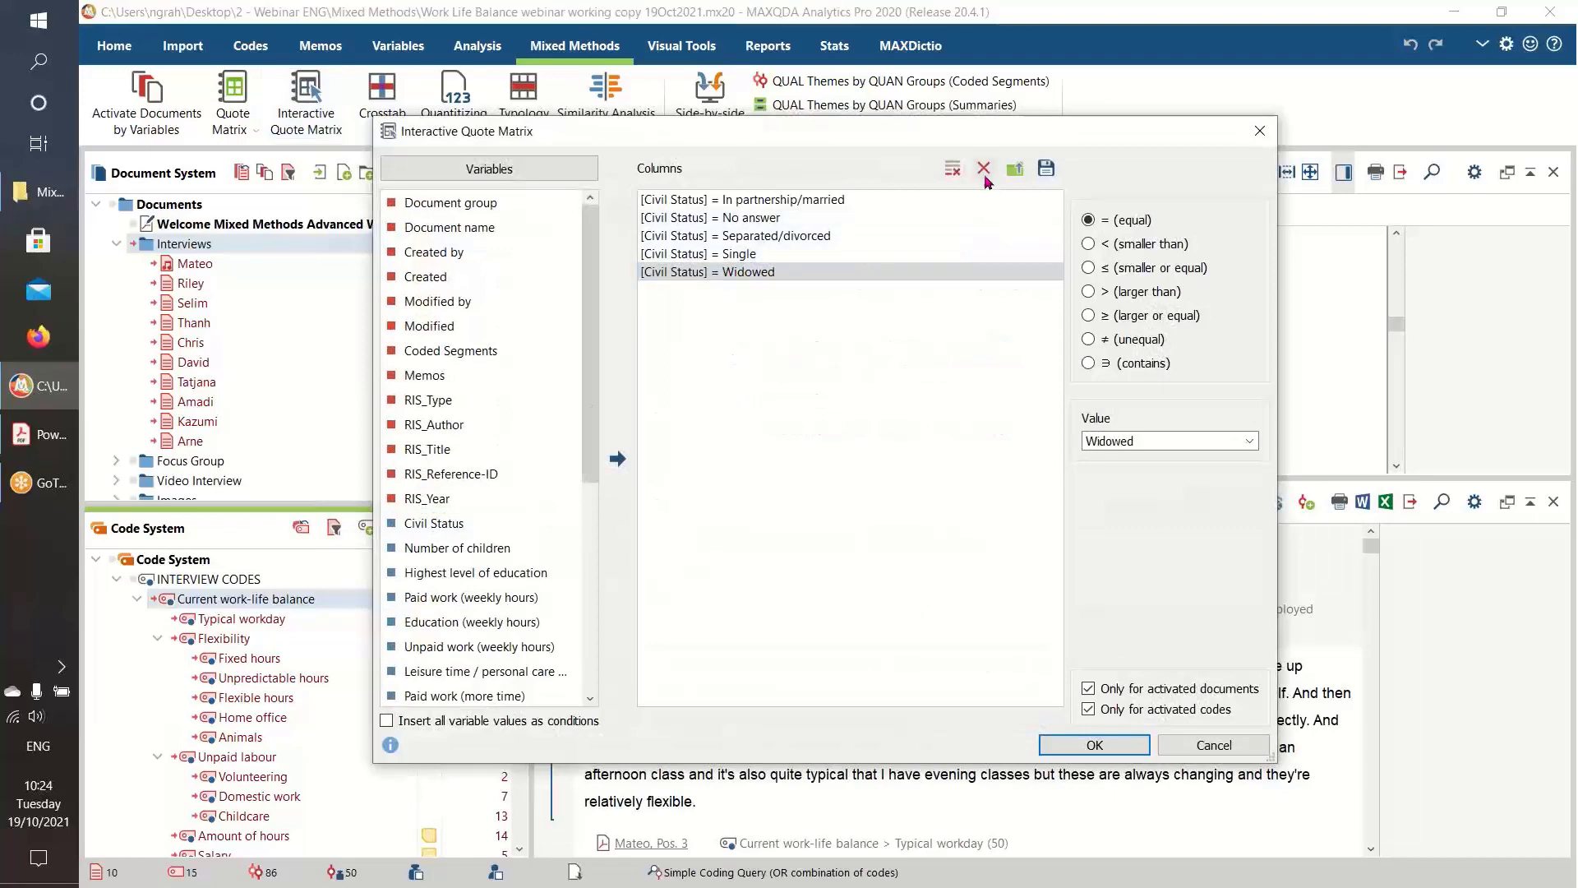
left_click(985, 170)
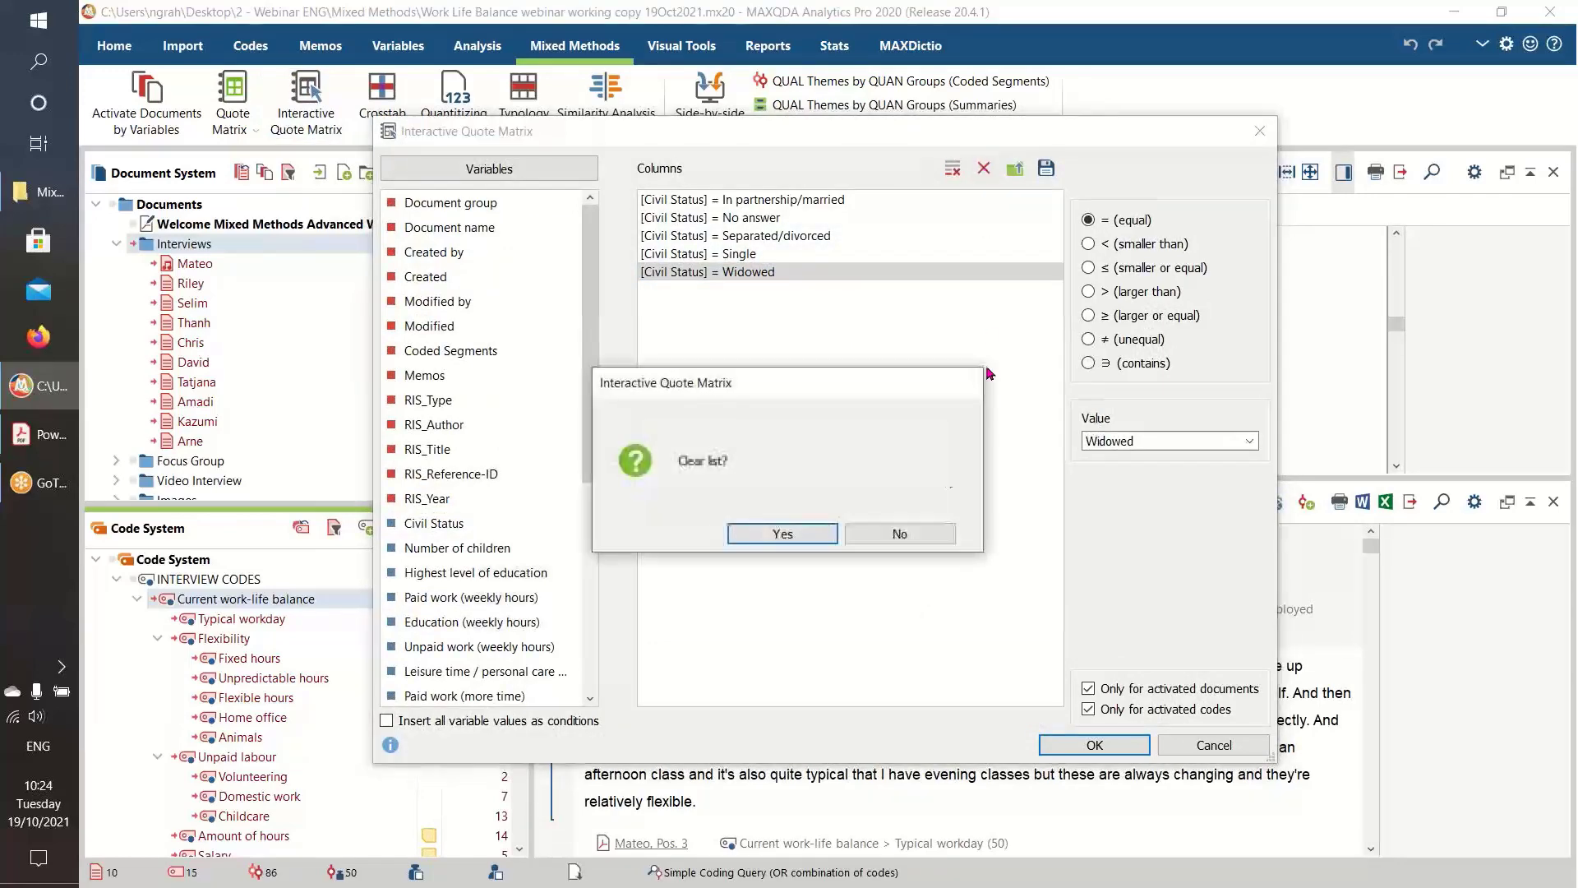
left_click(785, 535)
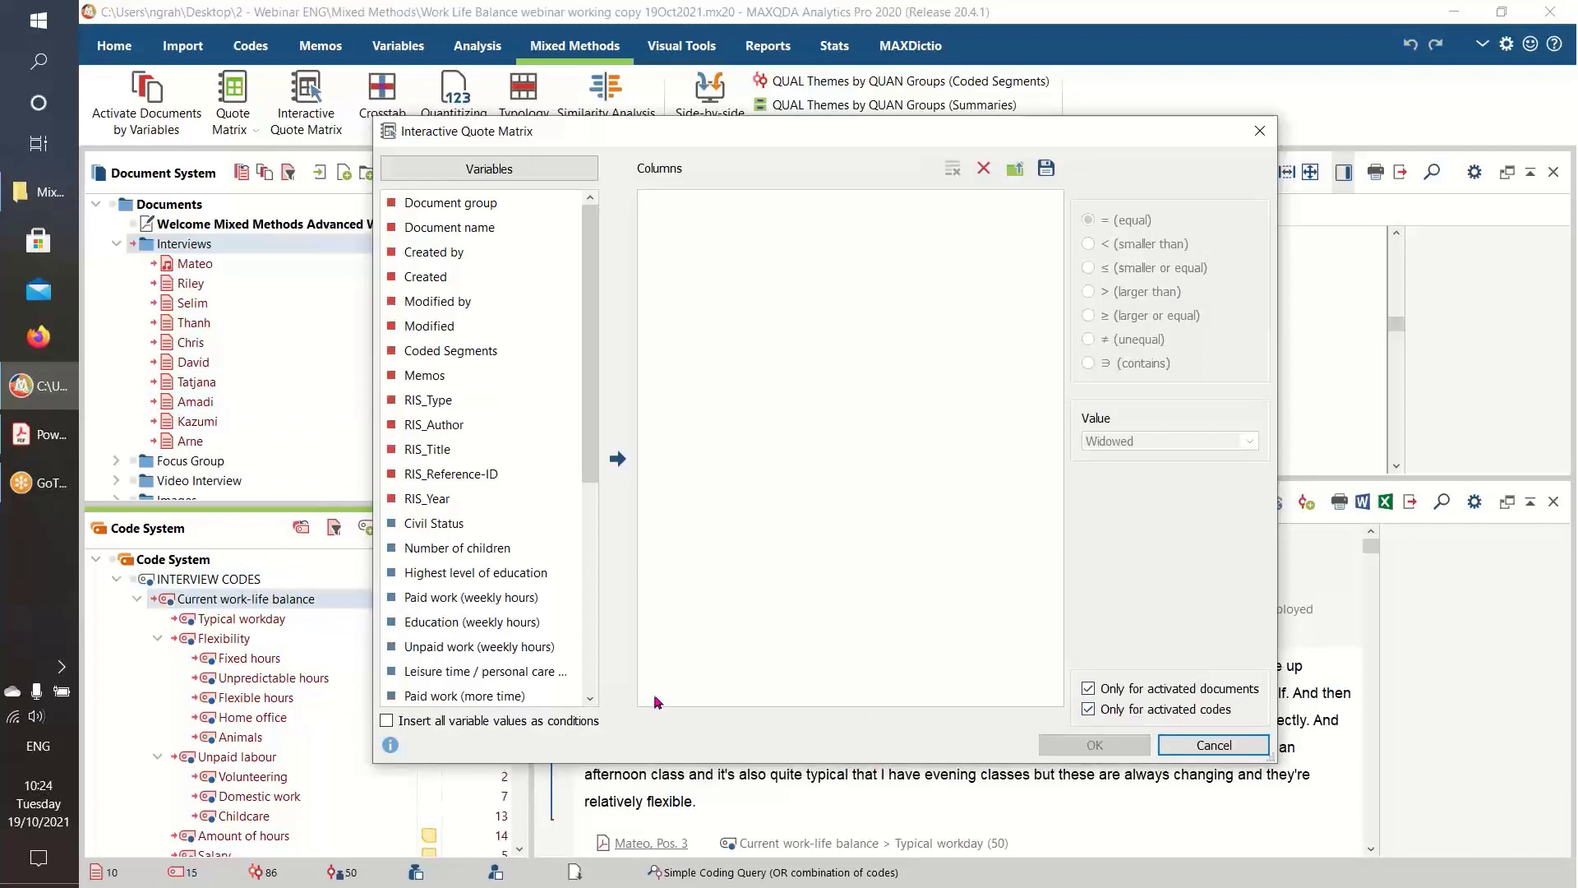
Insert all Civil Status values as matrix columns and generate the matrix for activated documents and codes only
left_click(421, 524)
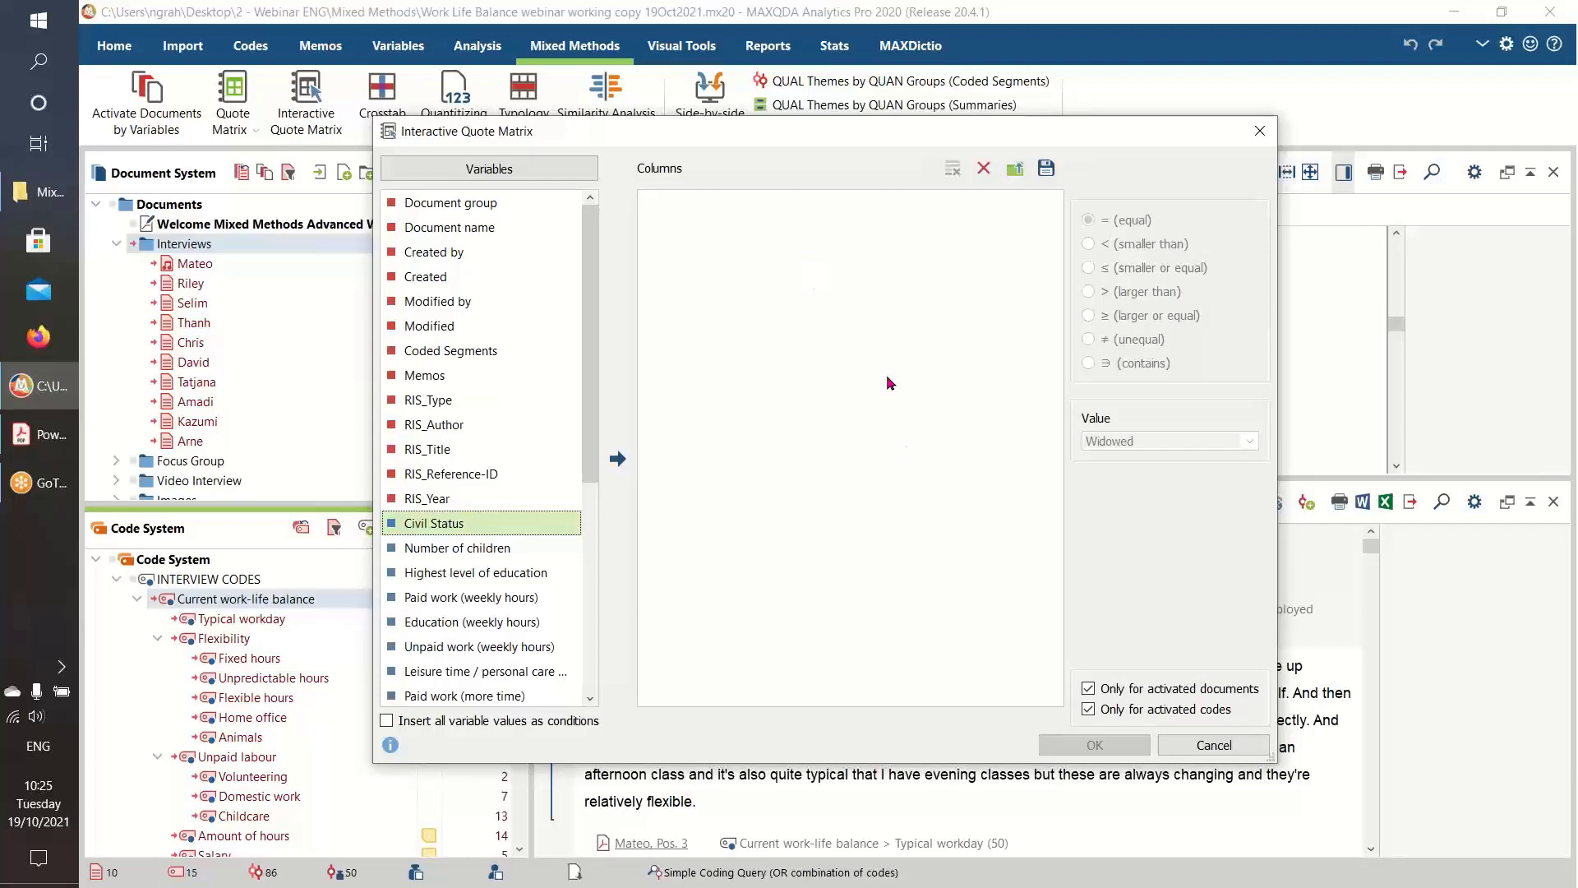
left_click(387, 720)
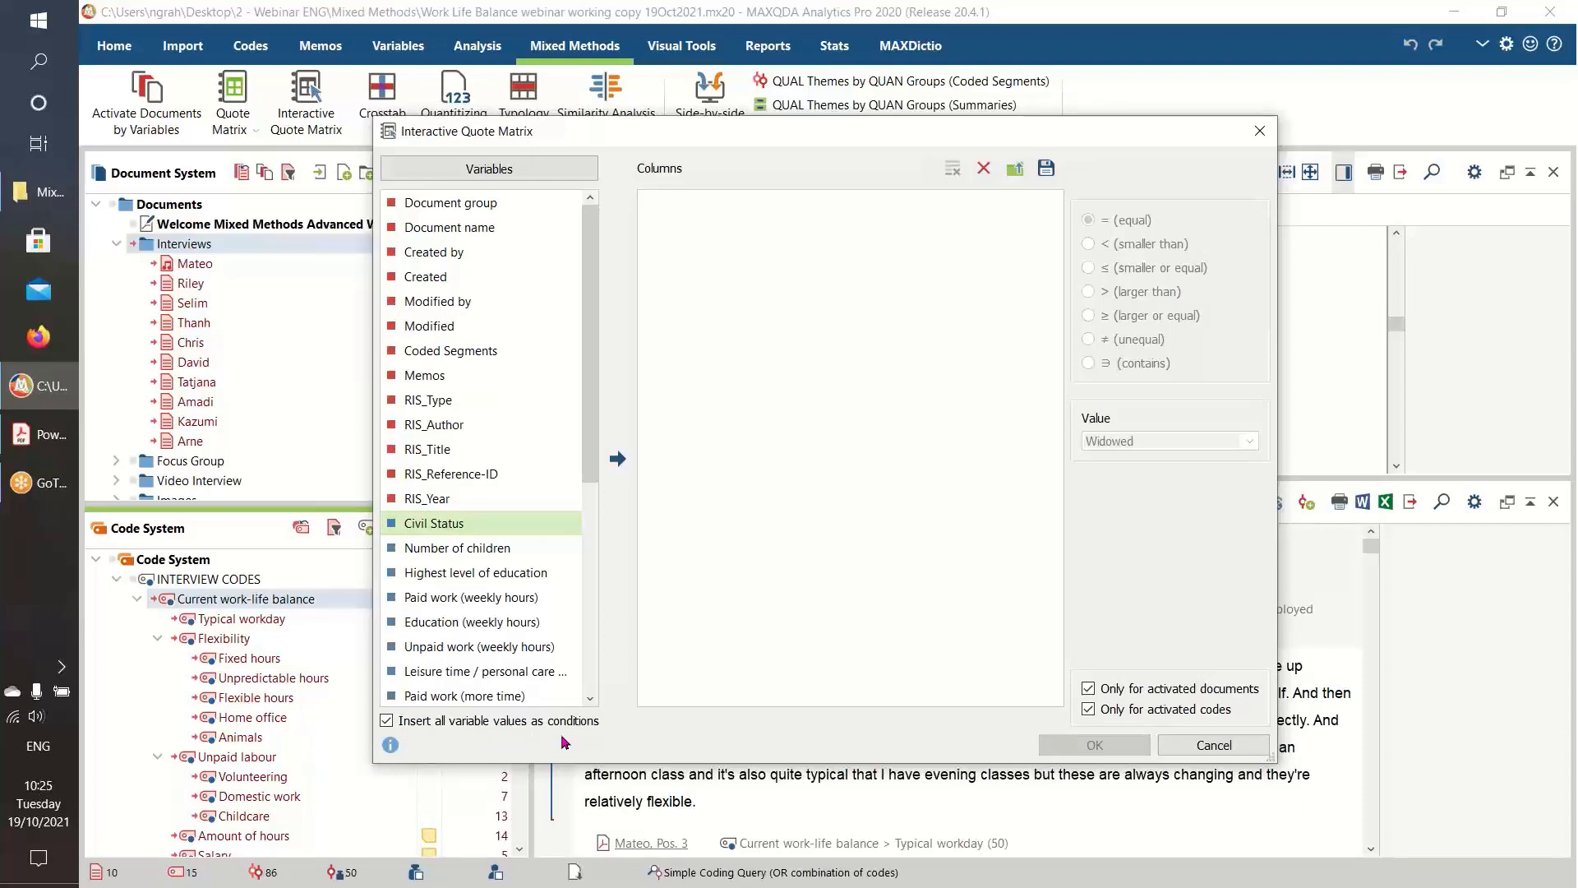
left_click(618, 459)
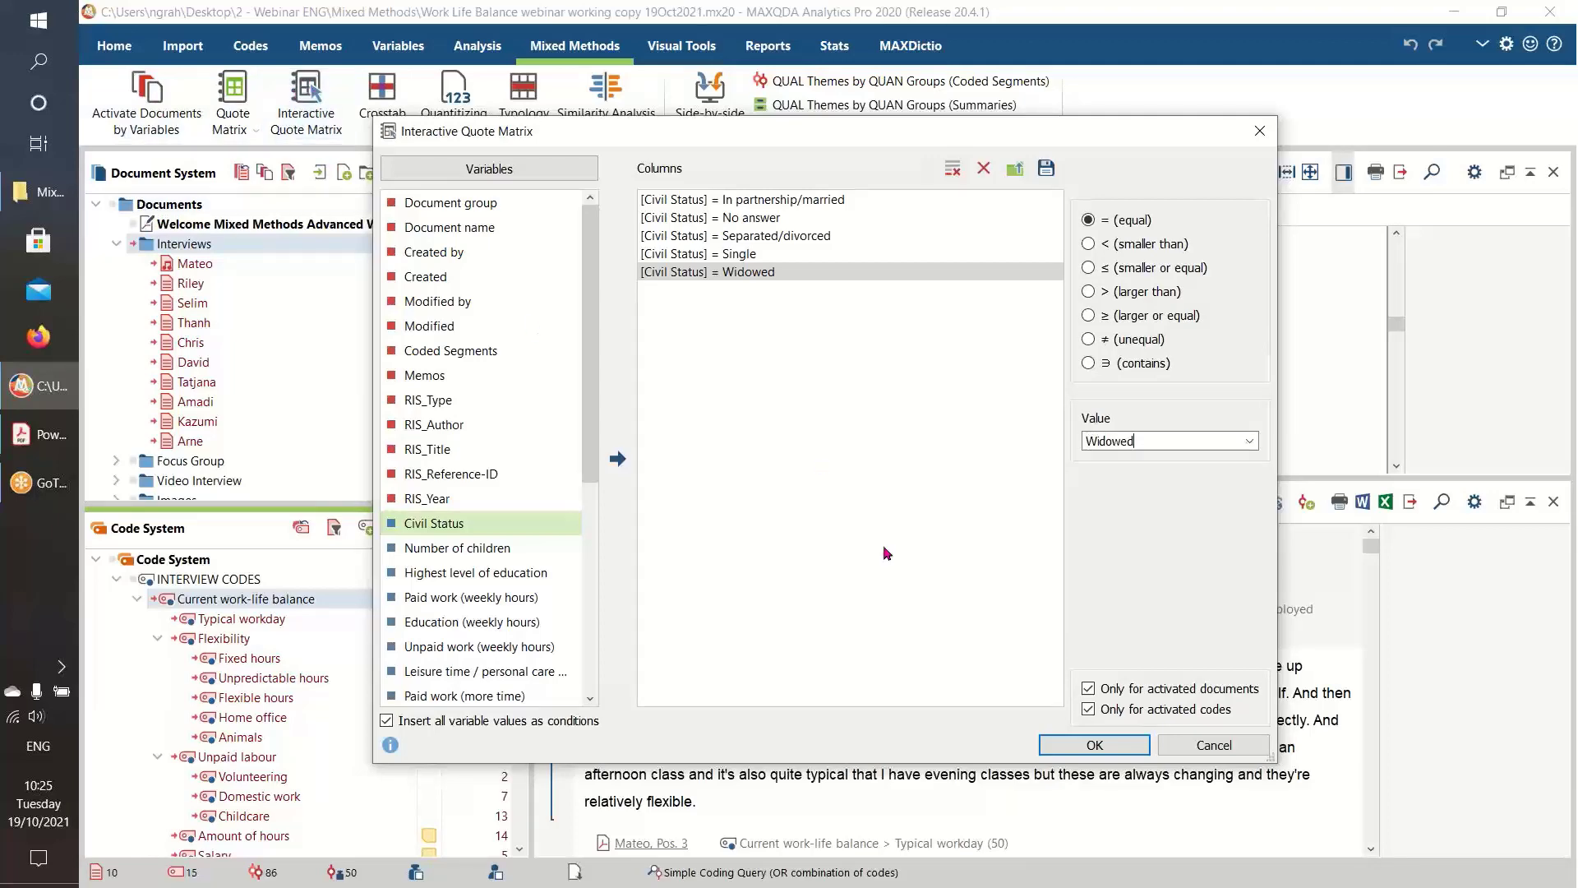
left_click(1095, 745)
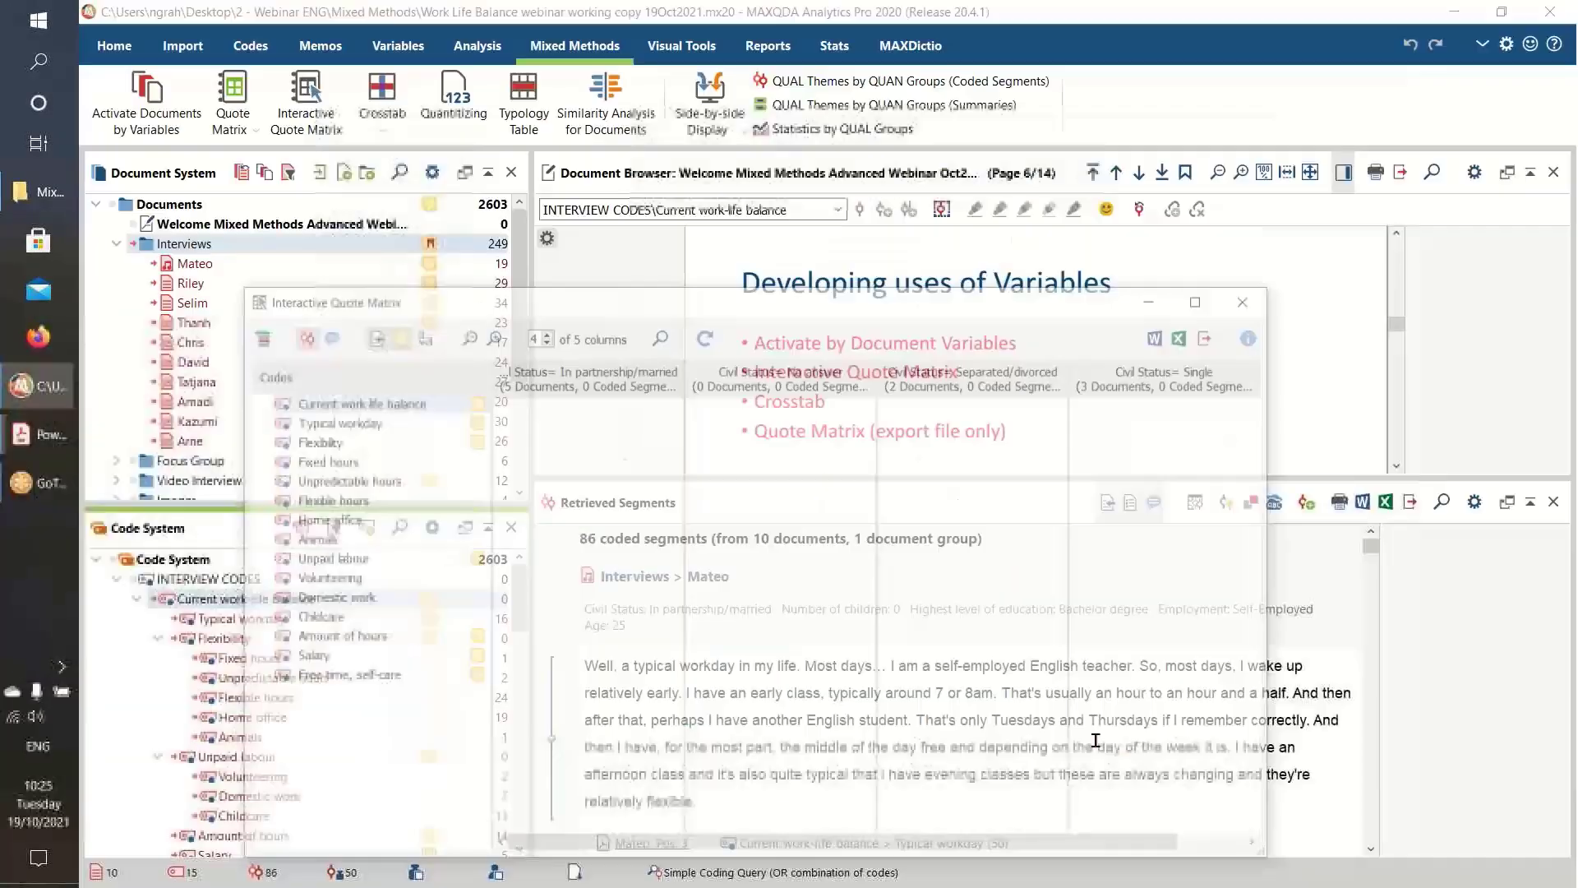
Move and enlarge the quote matrix window, and narrow the No answer and Separated/divorced columns
left_click_drag(806, 294, 840, 91)
left_click_drag(1308, 658, 1464, 703)
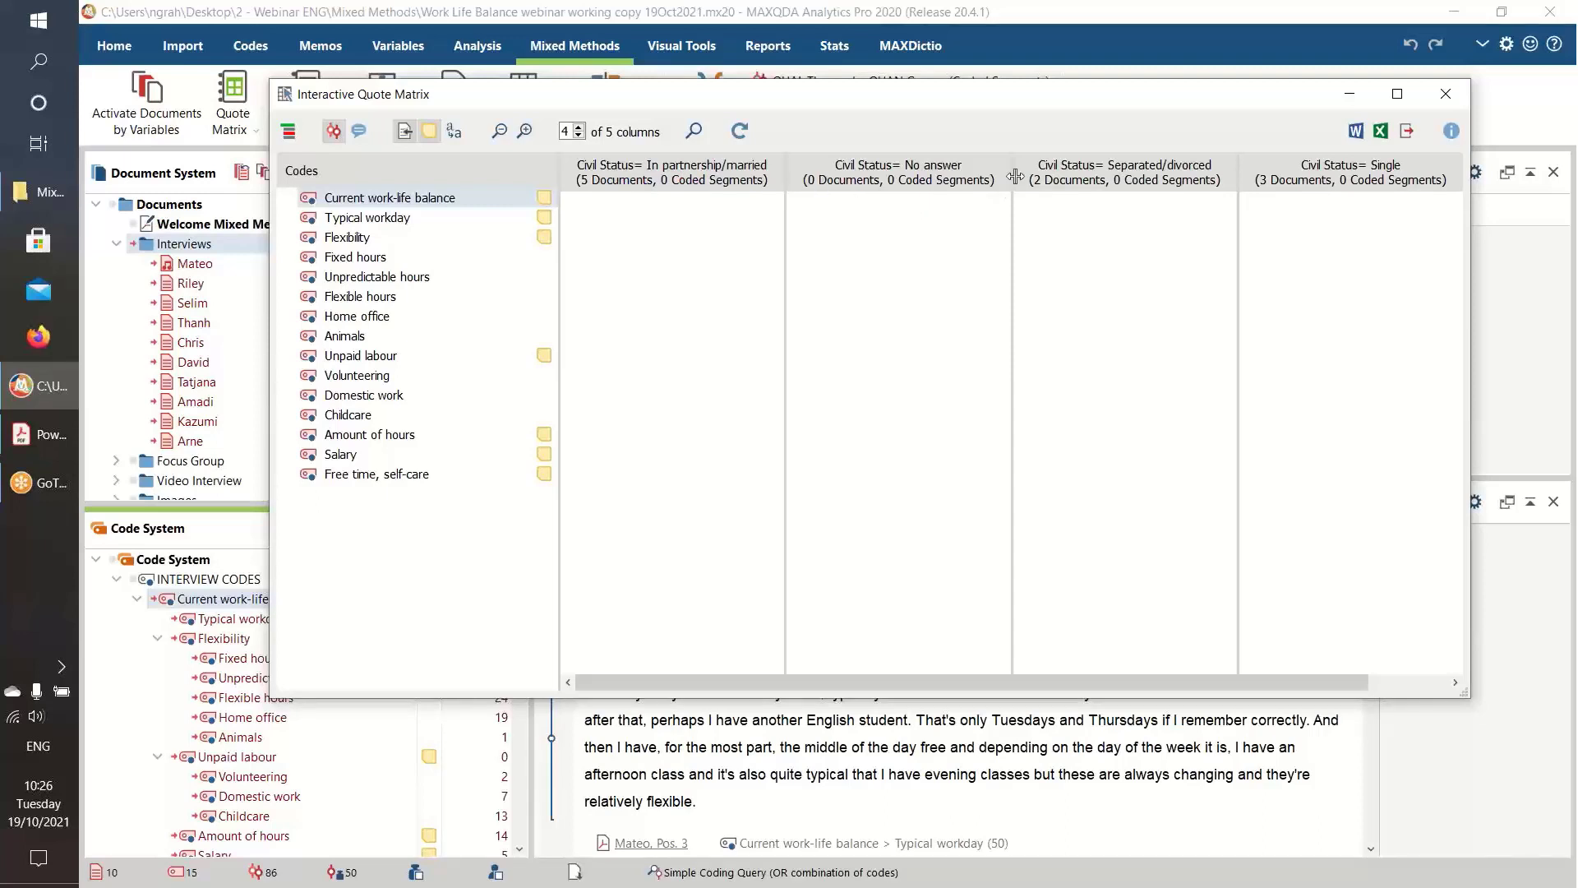
left_click_drag(1012, 181, 876, 181)
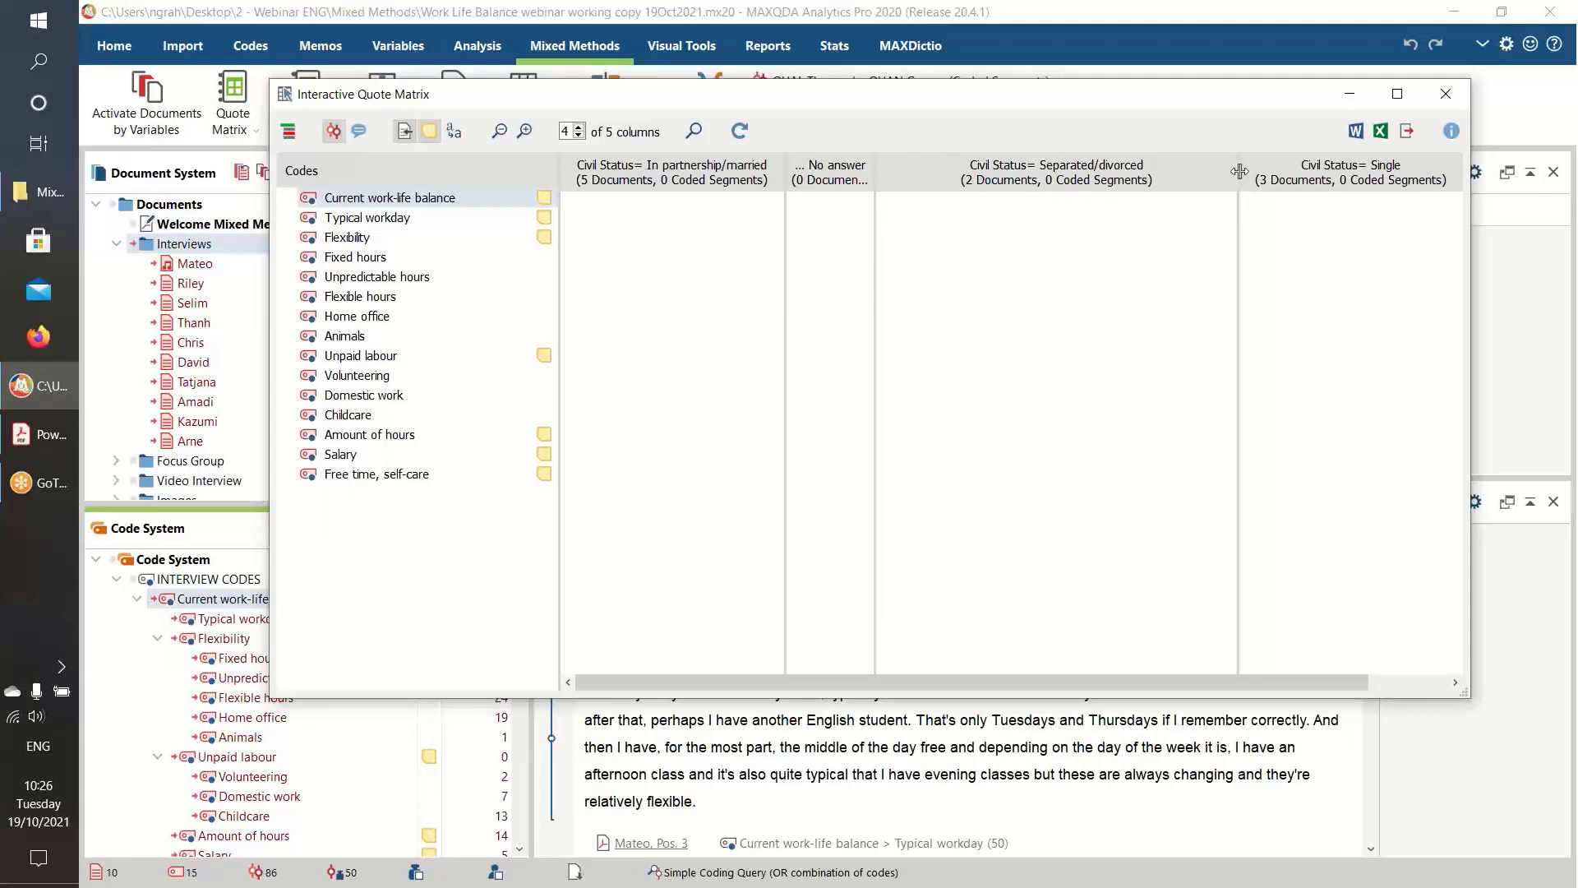
left_click_drag(1238, 171, 1103, 174)
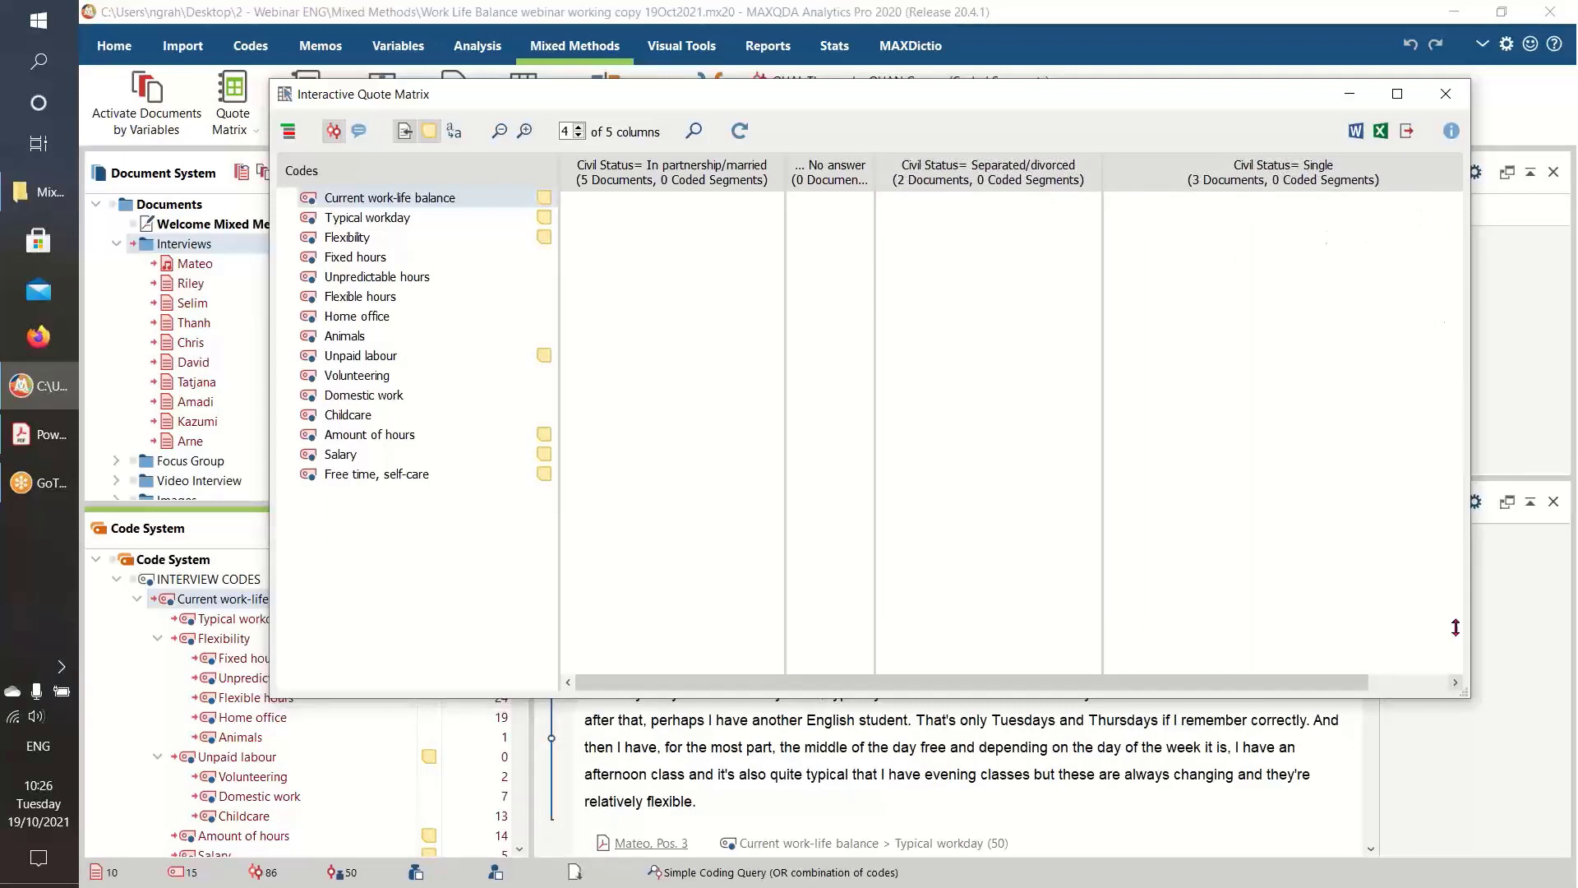
left_click(1455, 681)
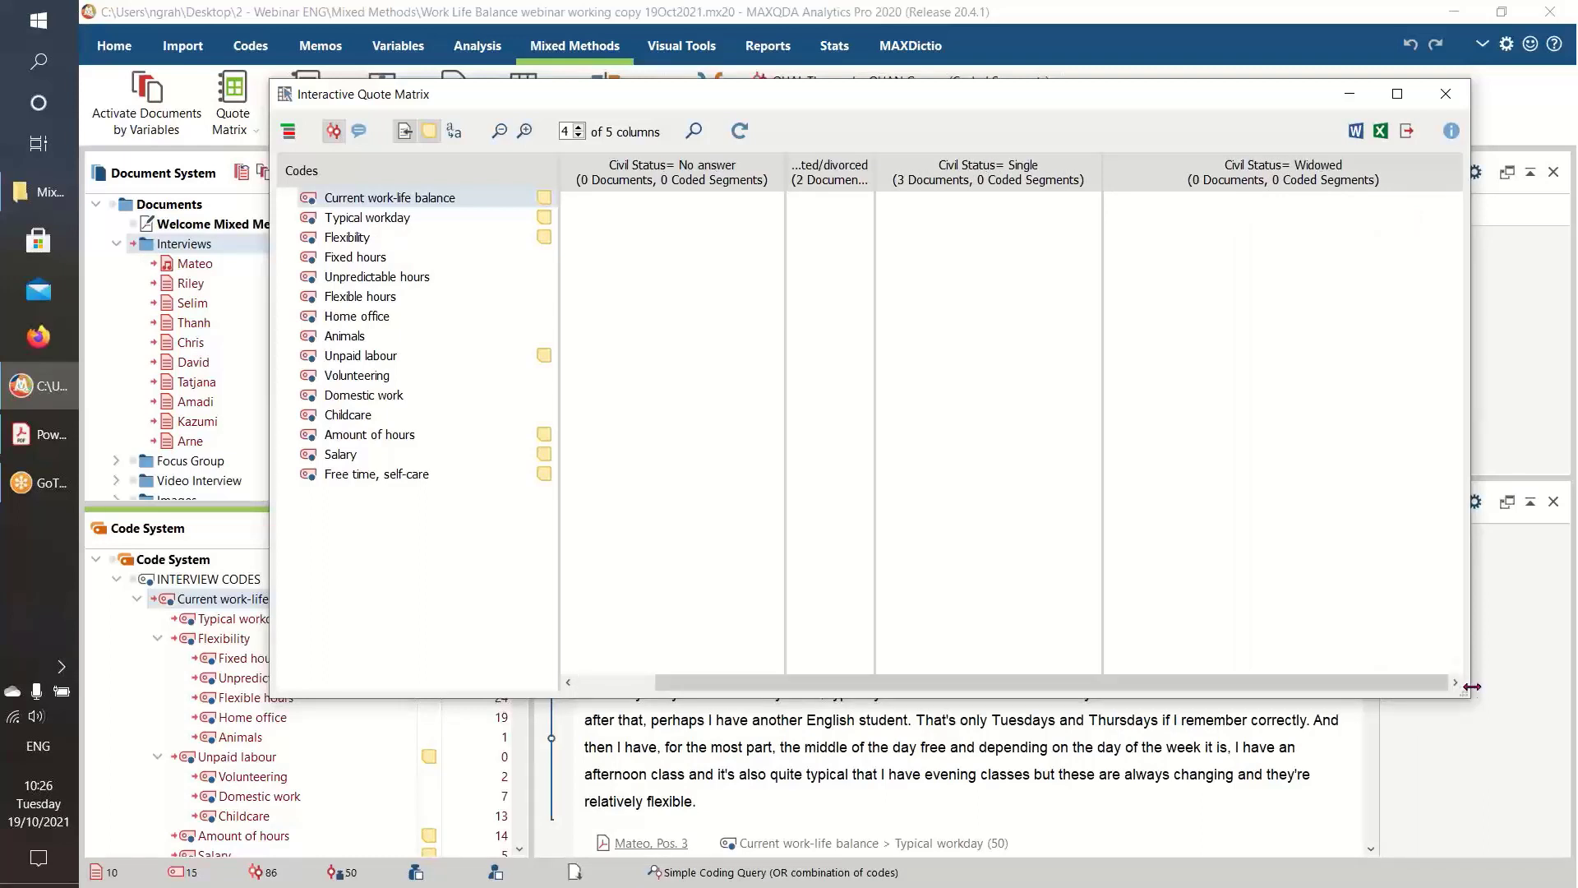
left_click_drag(1472, 687, 1499, 687)
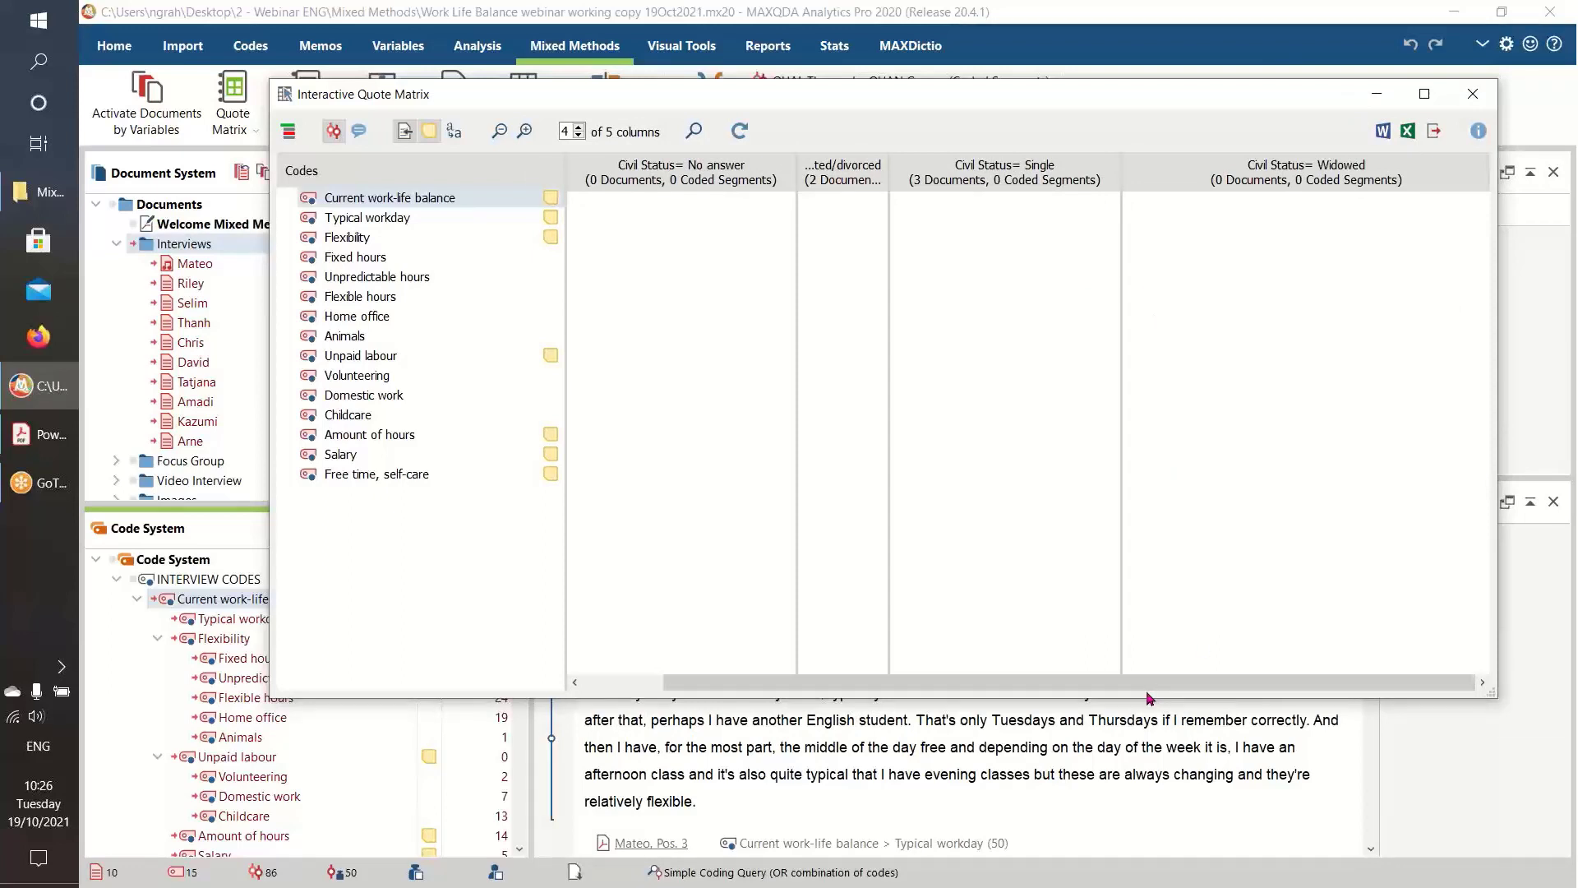
left_click_drag(1139, 686, 975, 683)
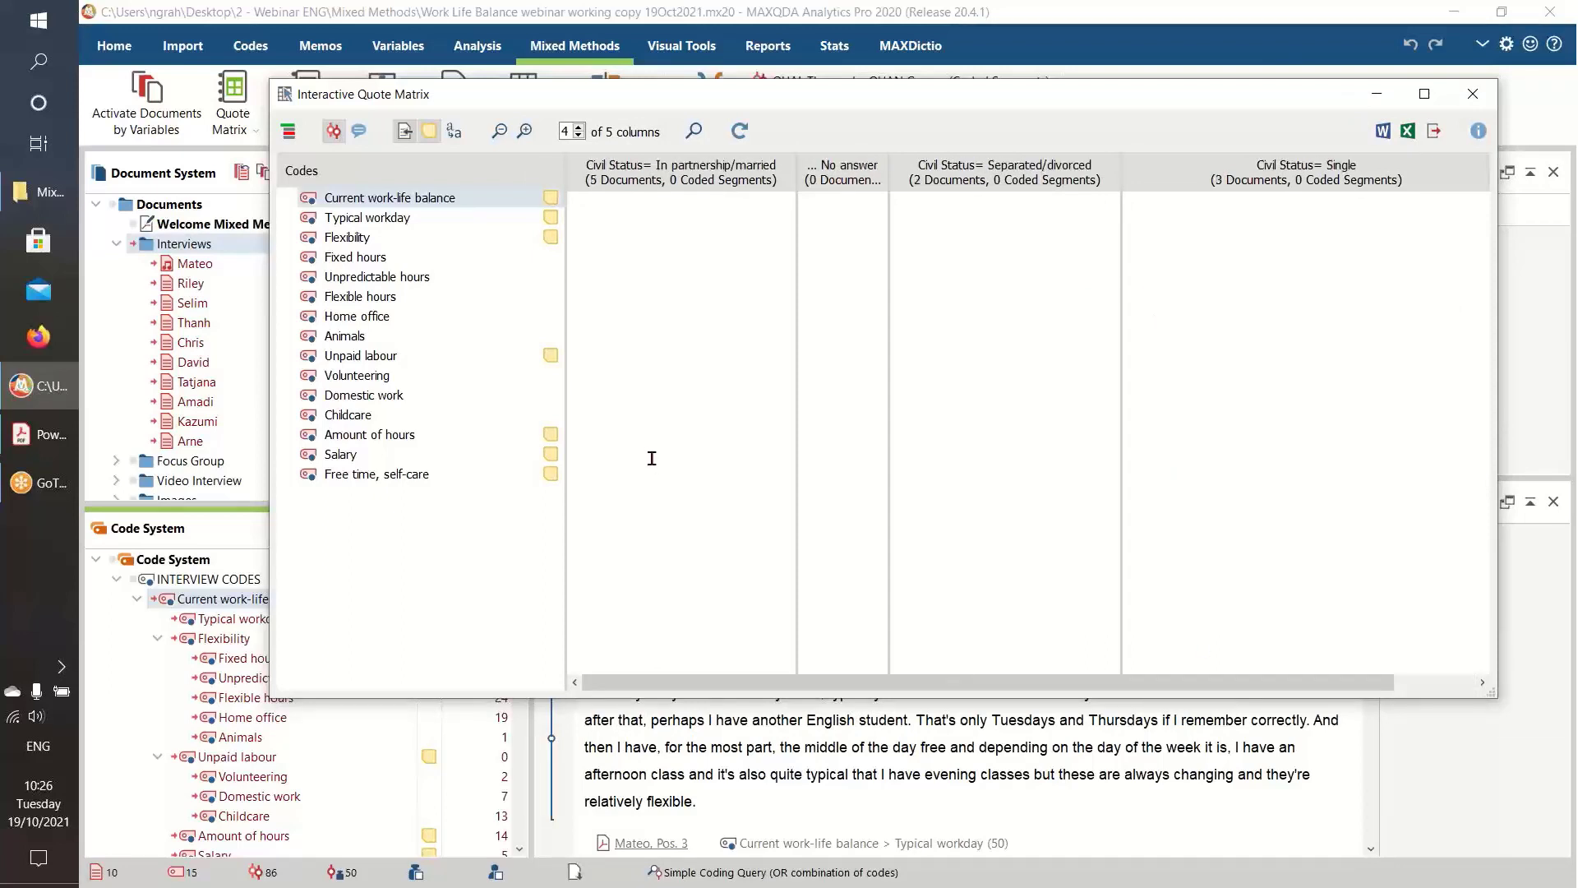
left_click_drag(1209, 690, 1356, 693)
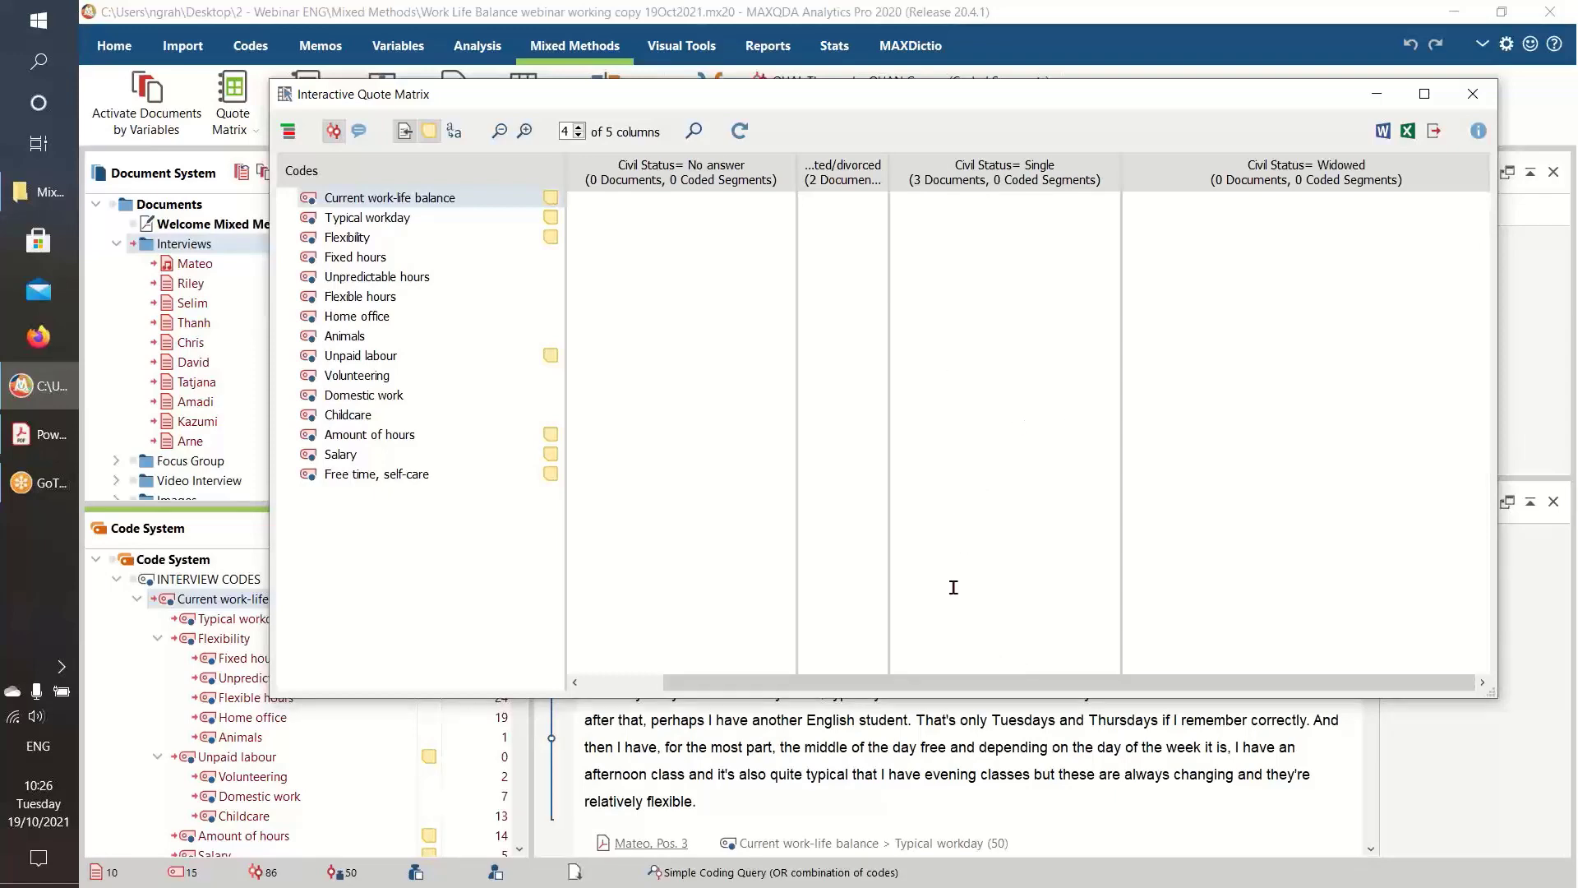
left_click_drag(984, 679, 828, 679)
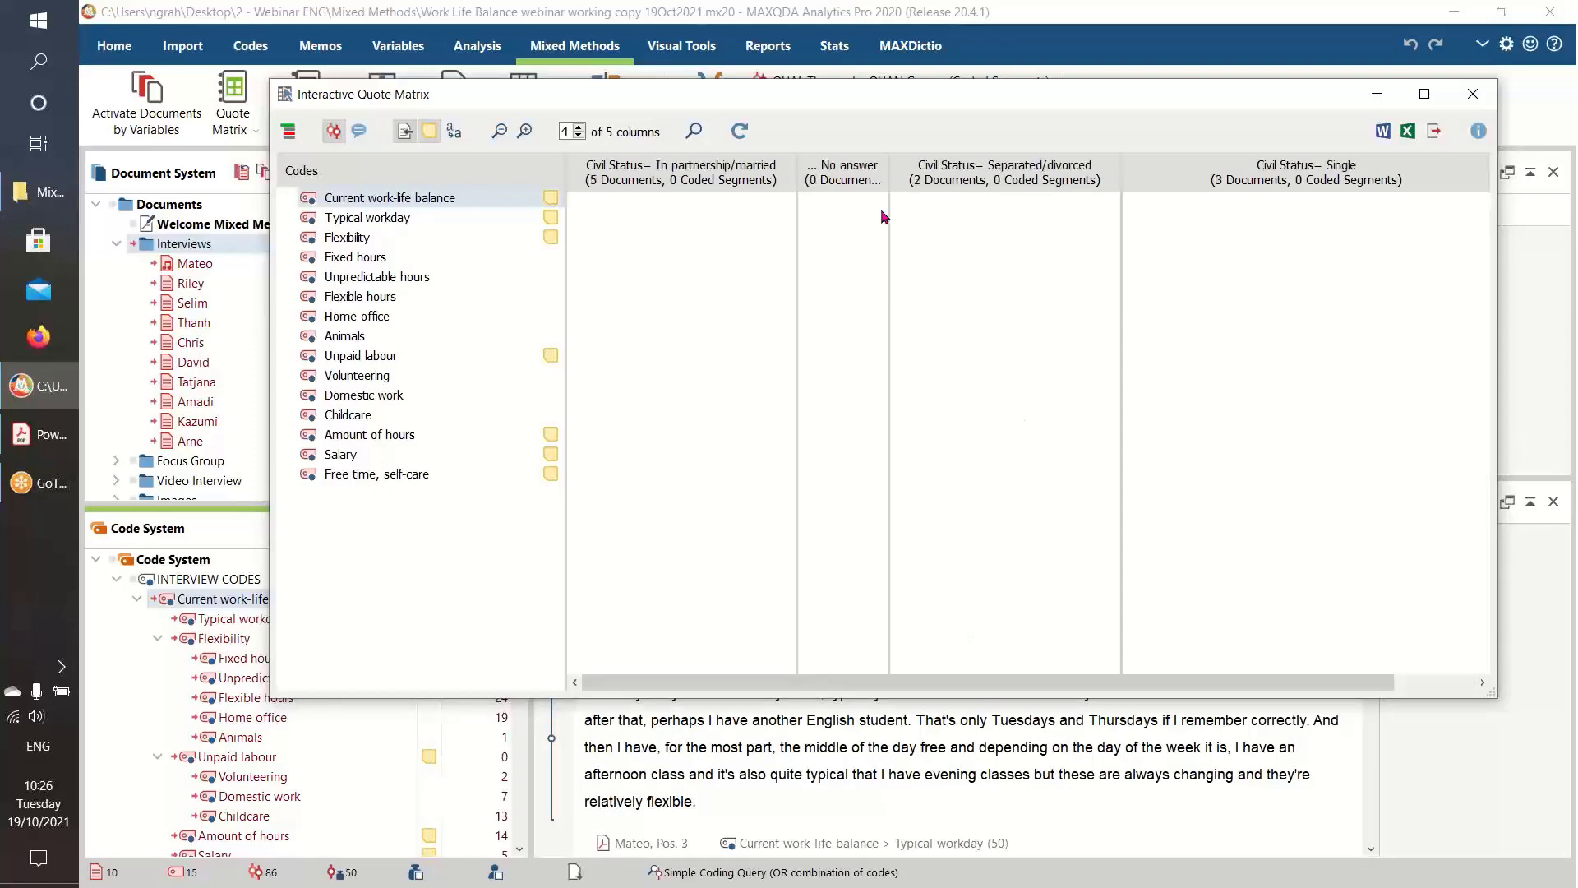
Reposition and widen the matrix window, and readjust its column widths, making the third column wider
left_click_drag(875, 89, 737, 85)
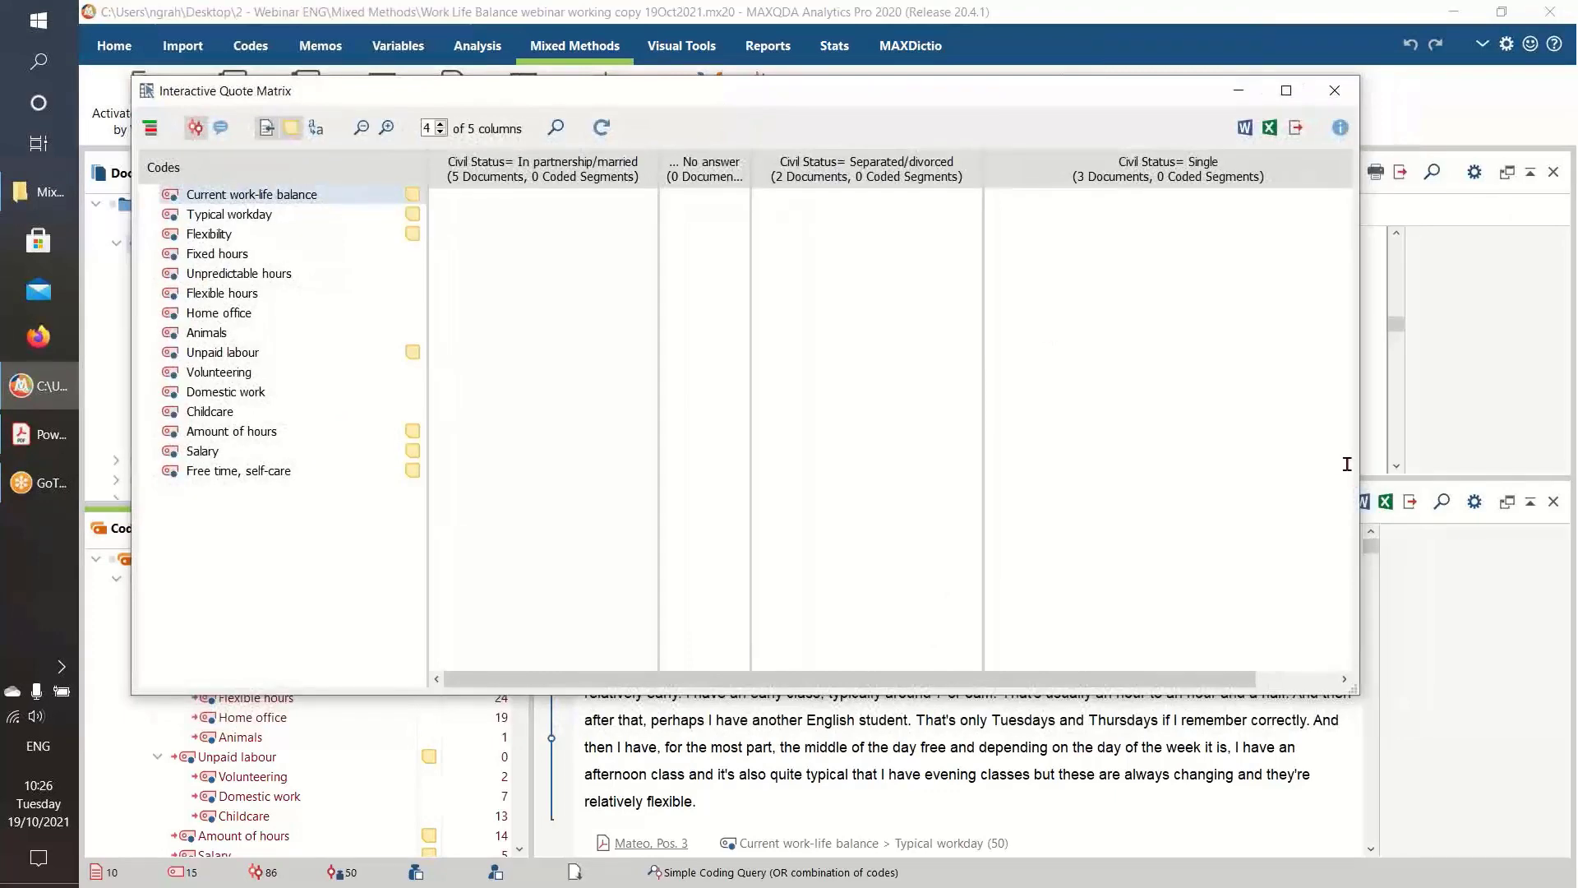
left_click_drag(1360, 471, 1440, 473)
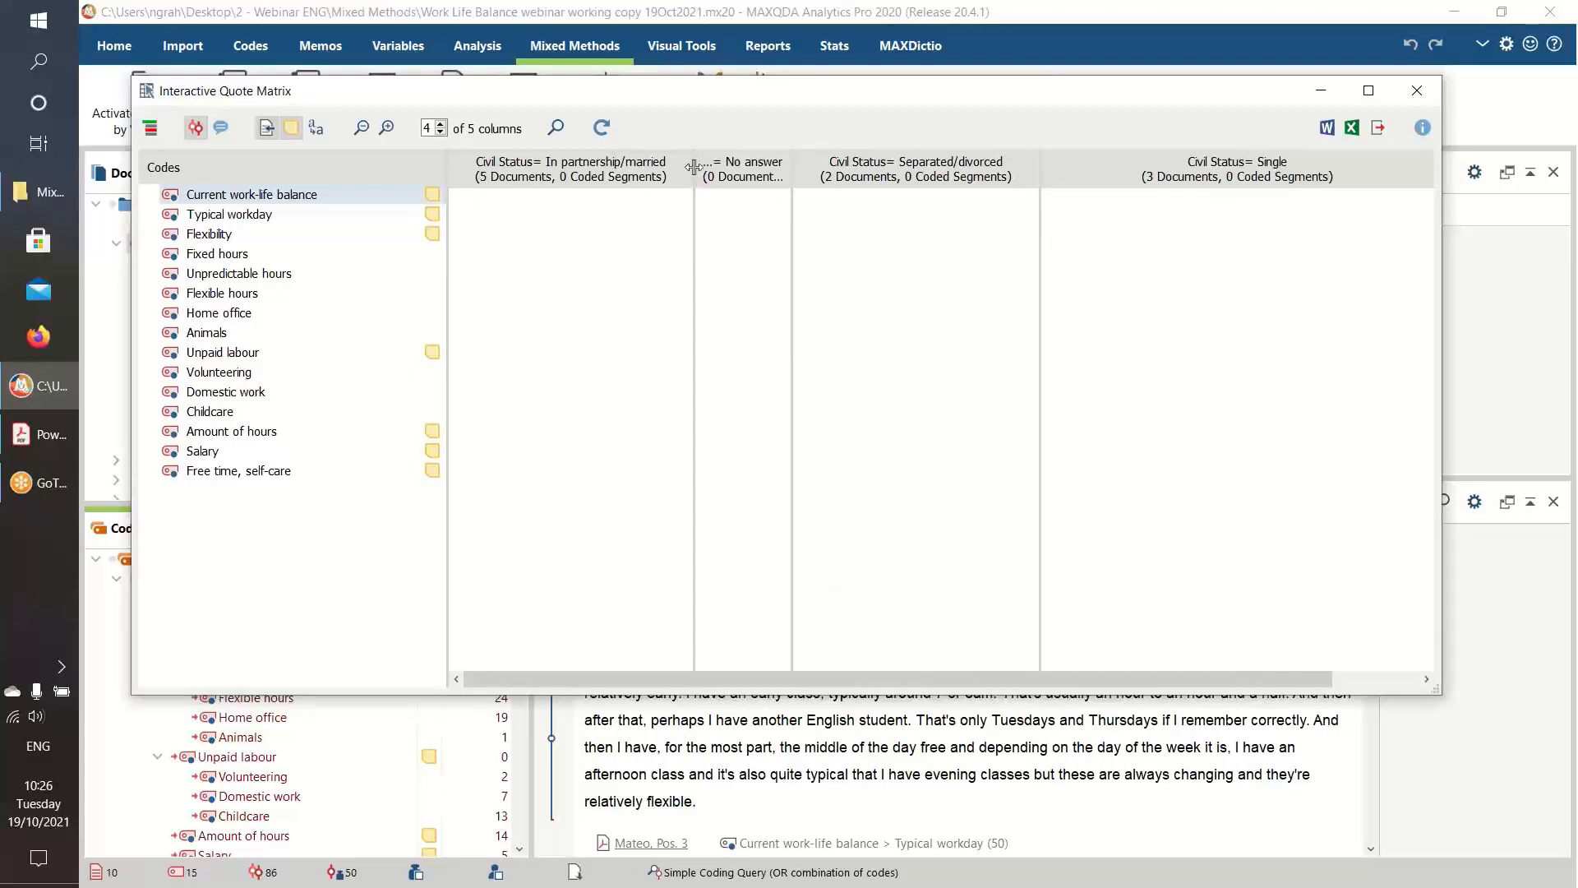
left_click_drag(692, 167, 683, 169)
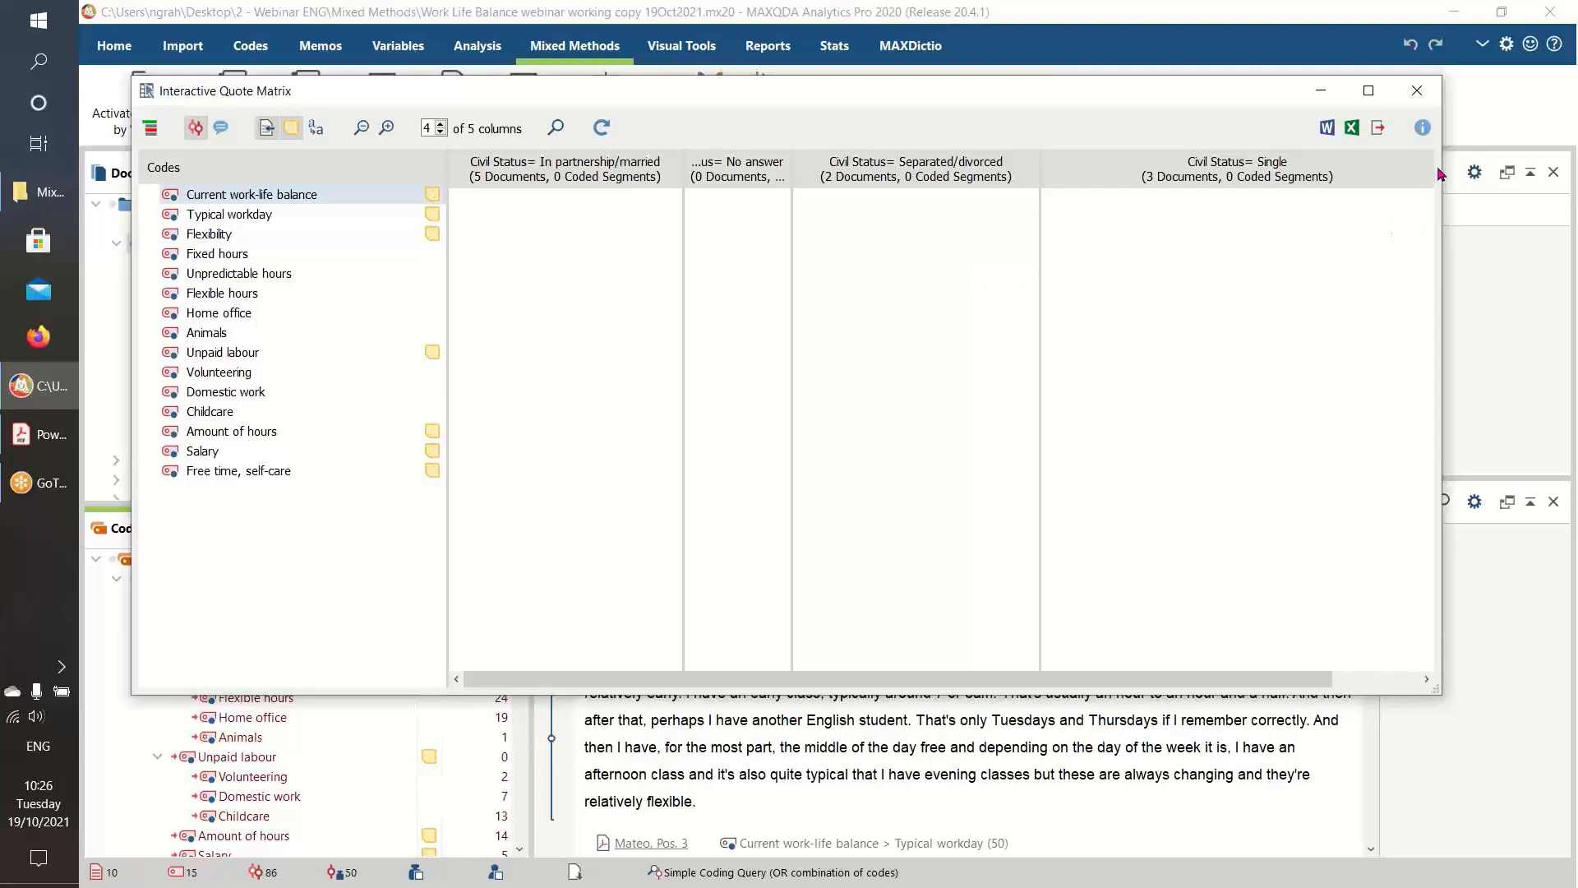
left_click_drag(1356, 681, 1440, 649)
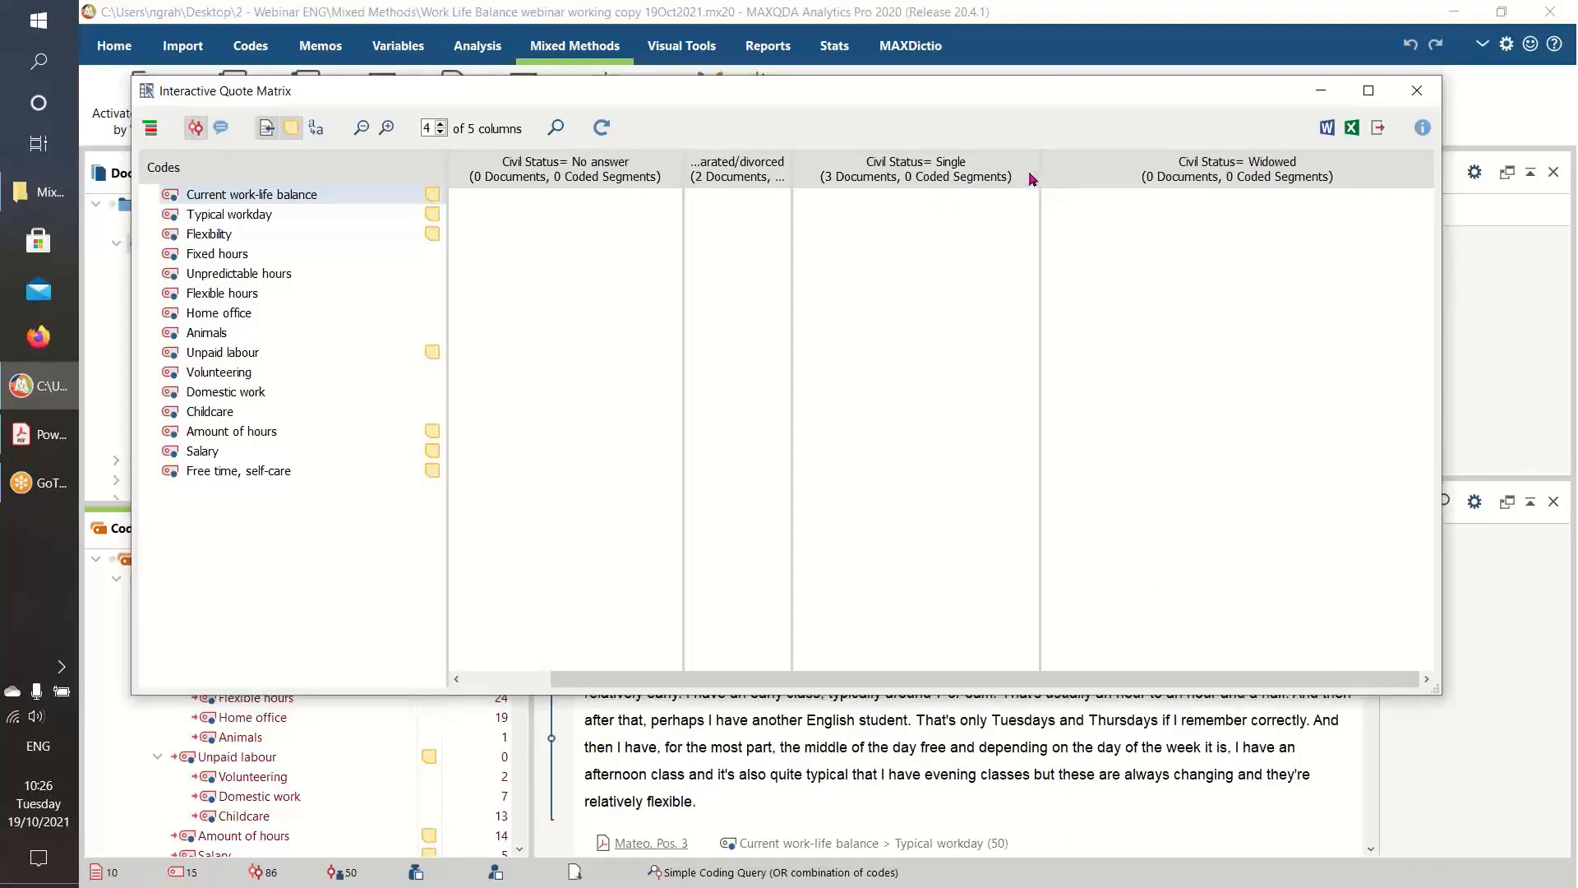
left_click_drag(1040, 168, 1098, 169)
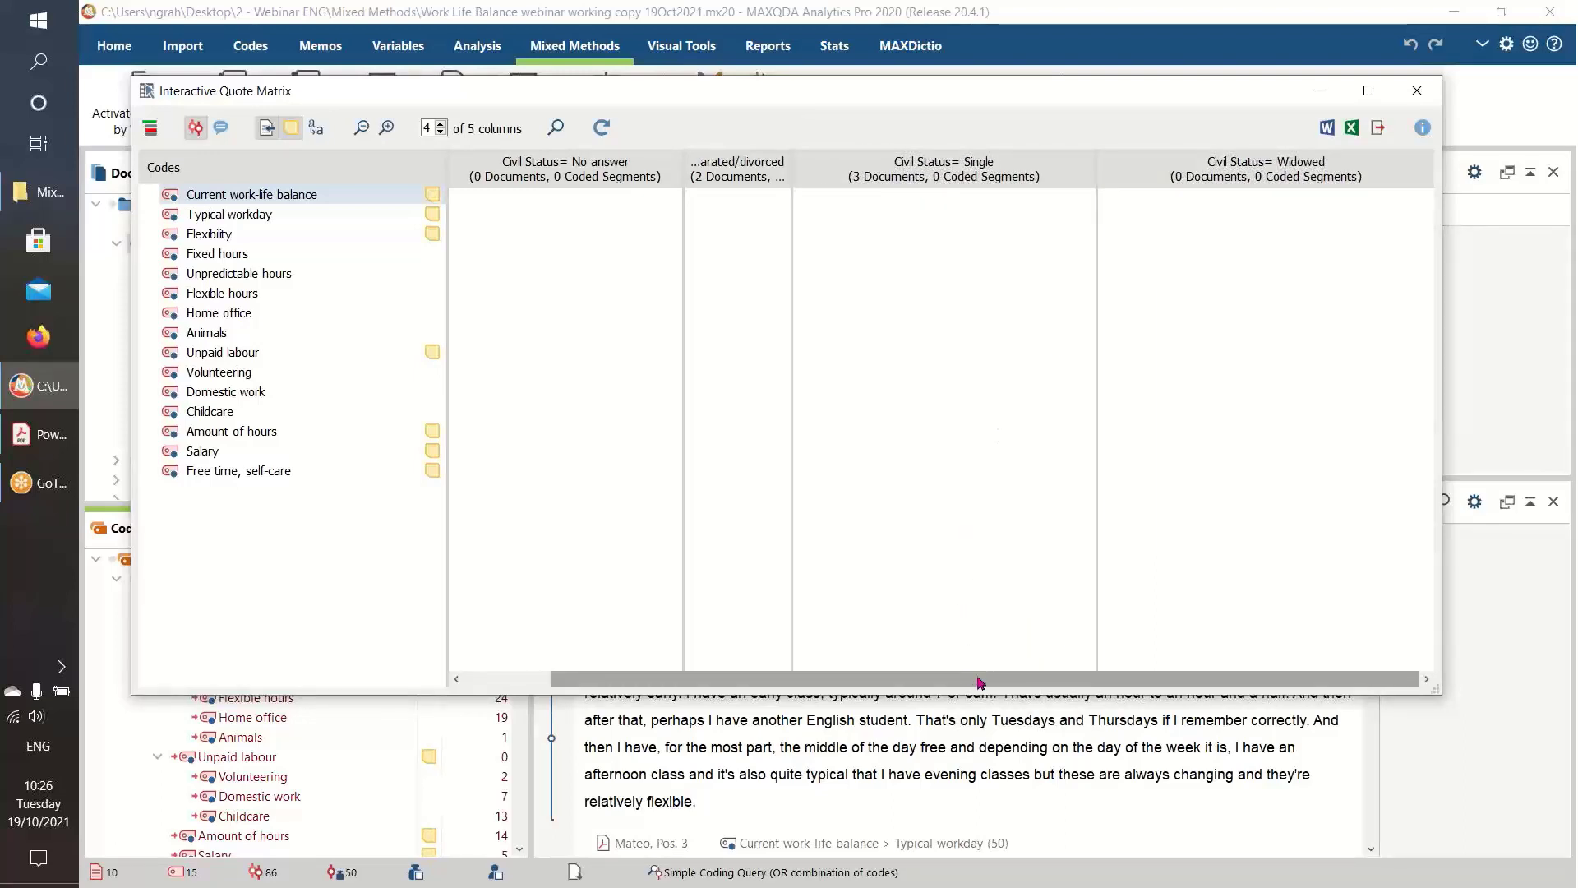
left_click_drag(981, 683, 829, 683)
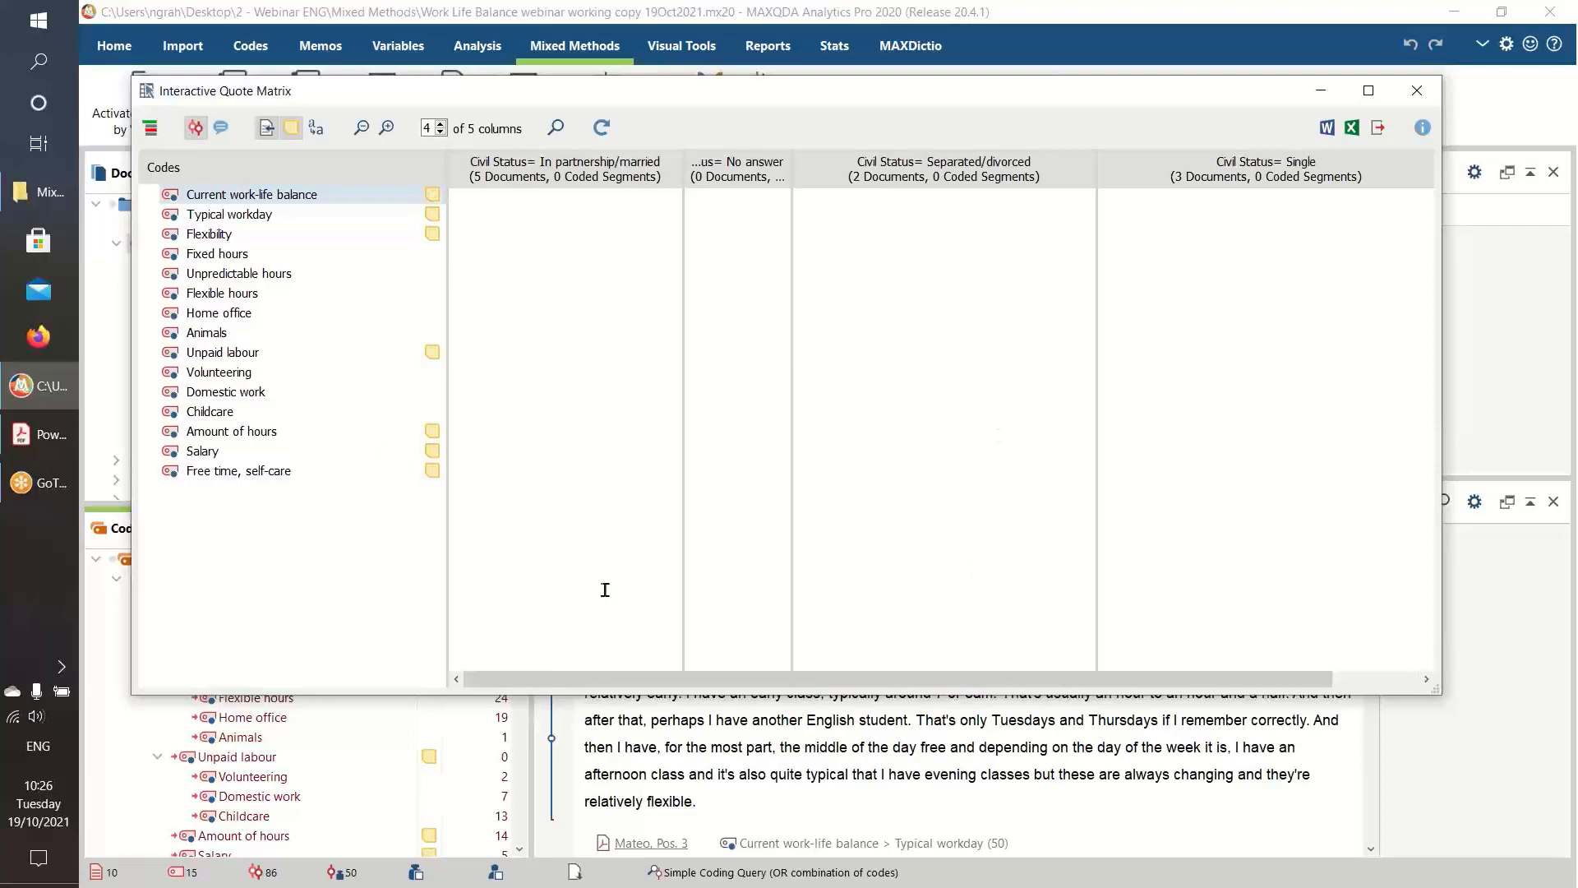
Display the Typical workday segments in the matrix and compare the In partnership/married and Separated/divorced columns
left_click(243, 216)
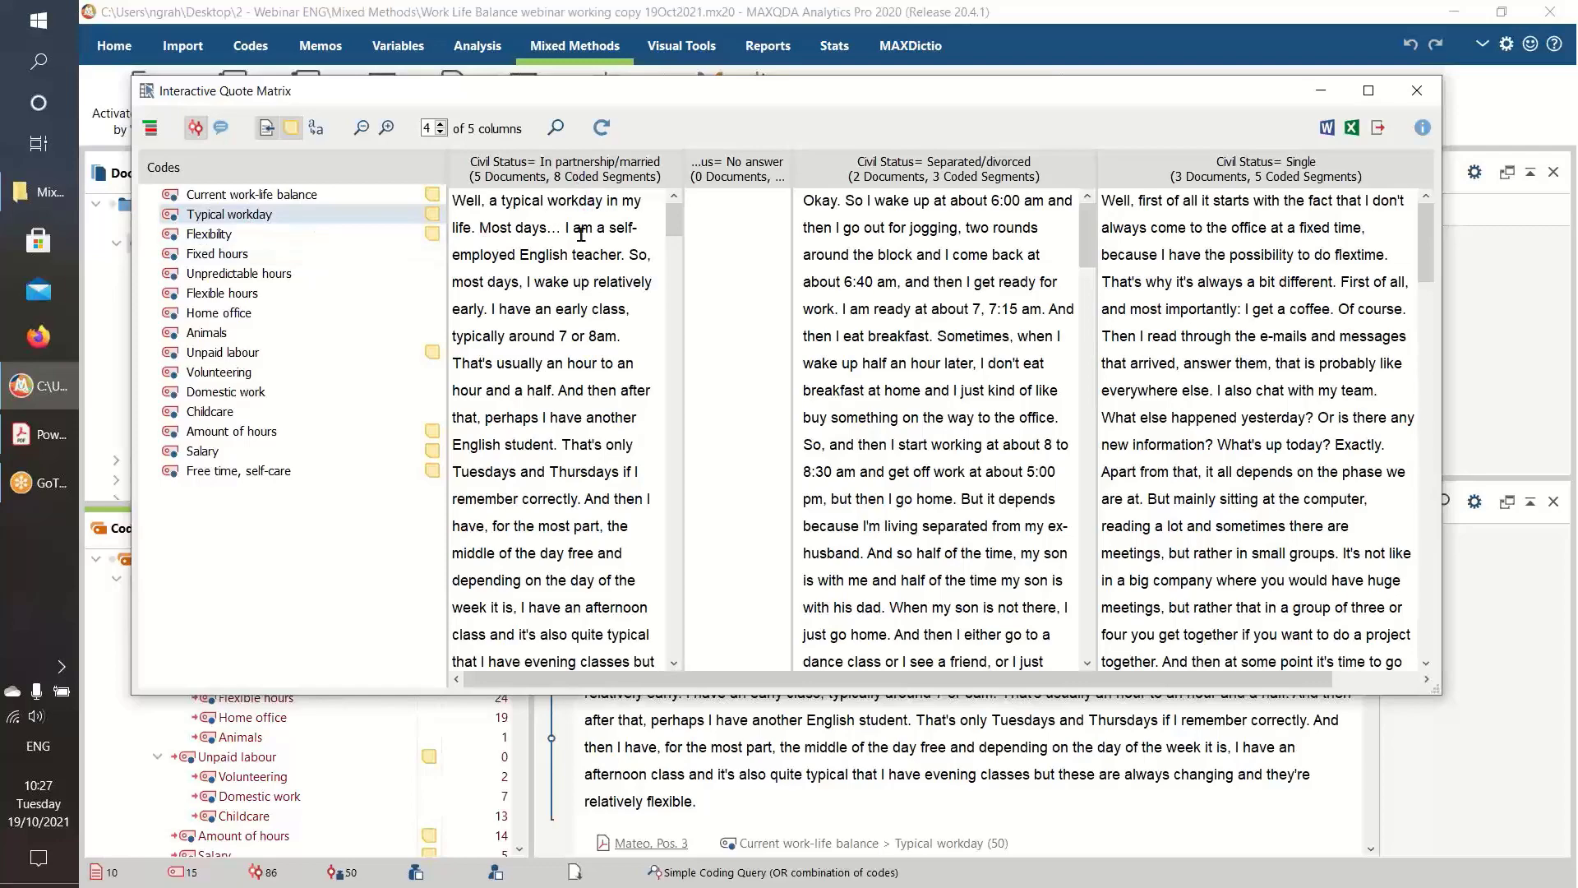
left_click_drag(673, 220, 673, 364)
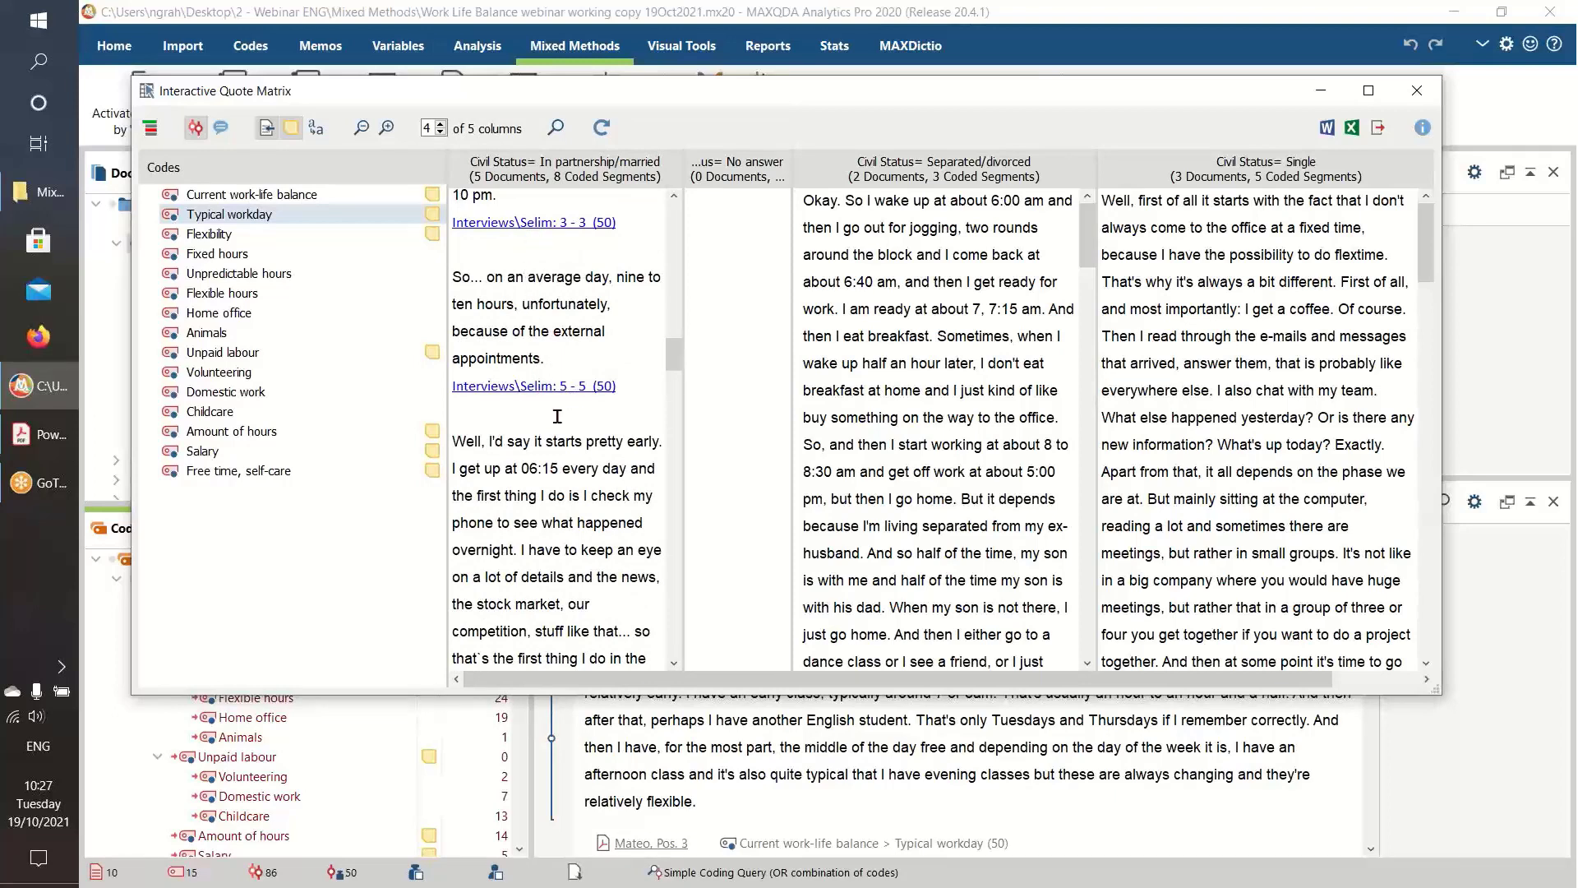
left_click_drag(674, 364, 675, 212)
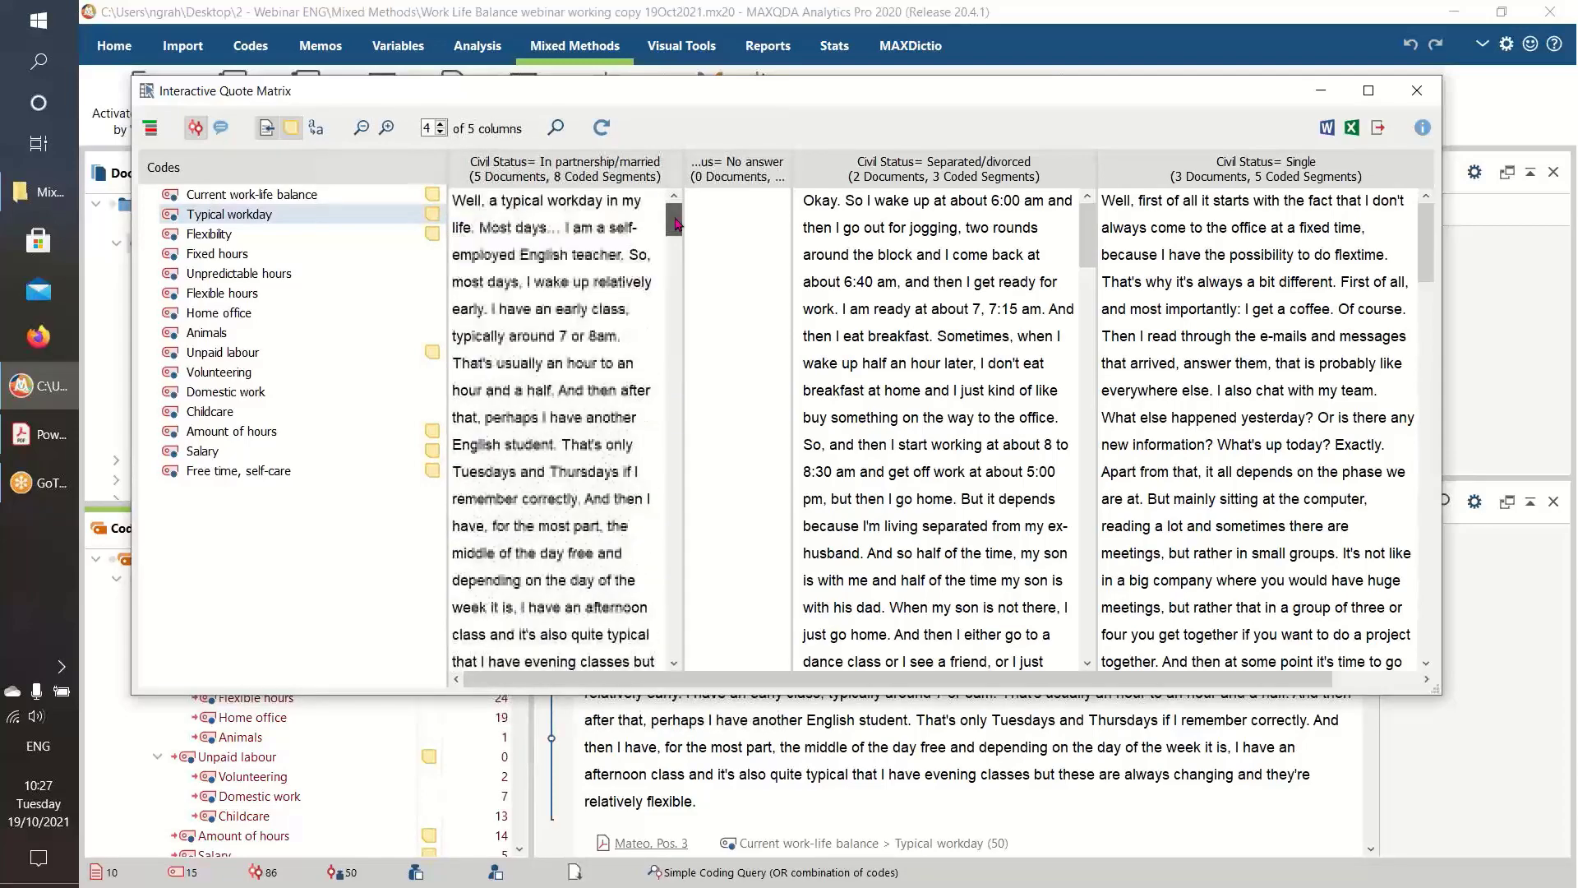
left_click_drag(1090, 239, 1094, 292)
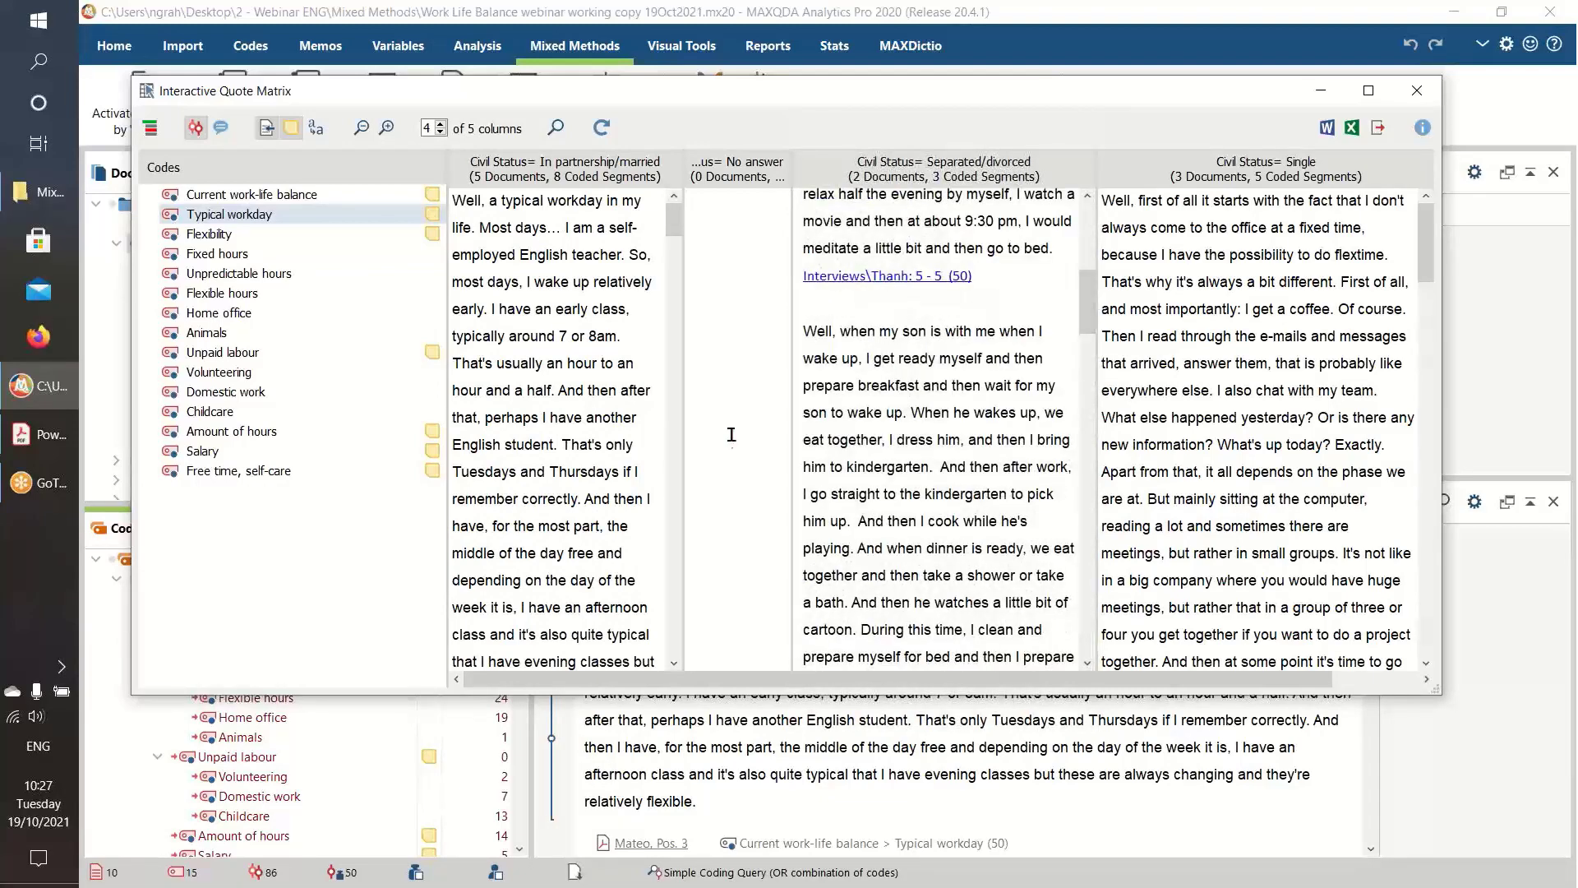
Display the Domestic work segments in the quote matrix and compare them across the civil status columns
left_click(222, 395)
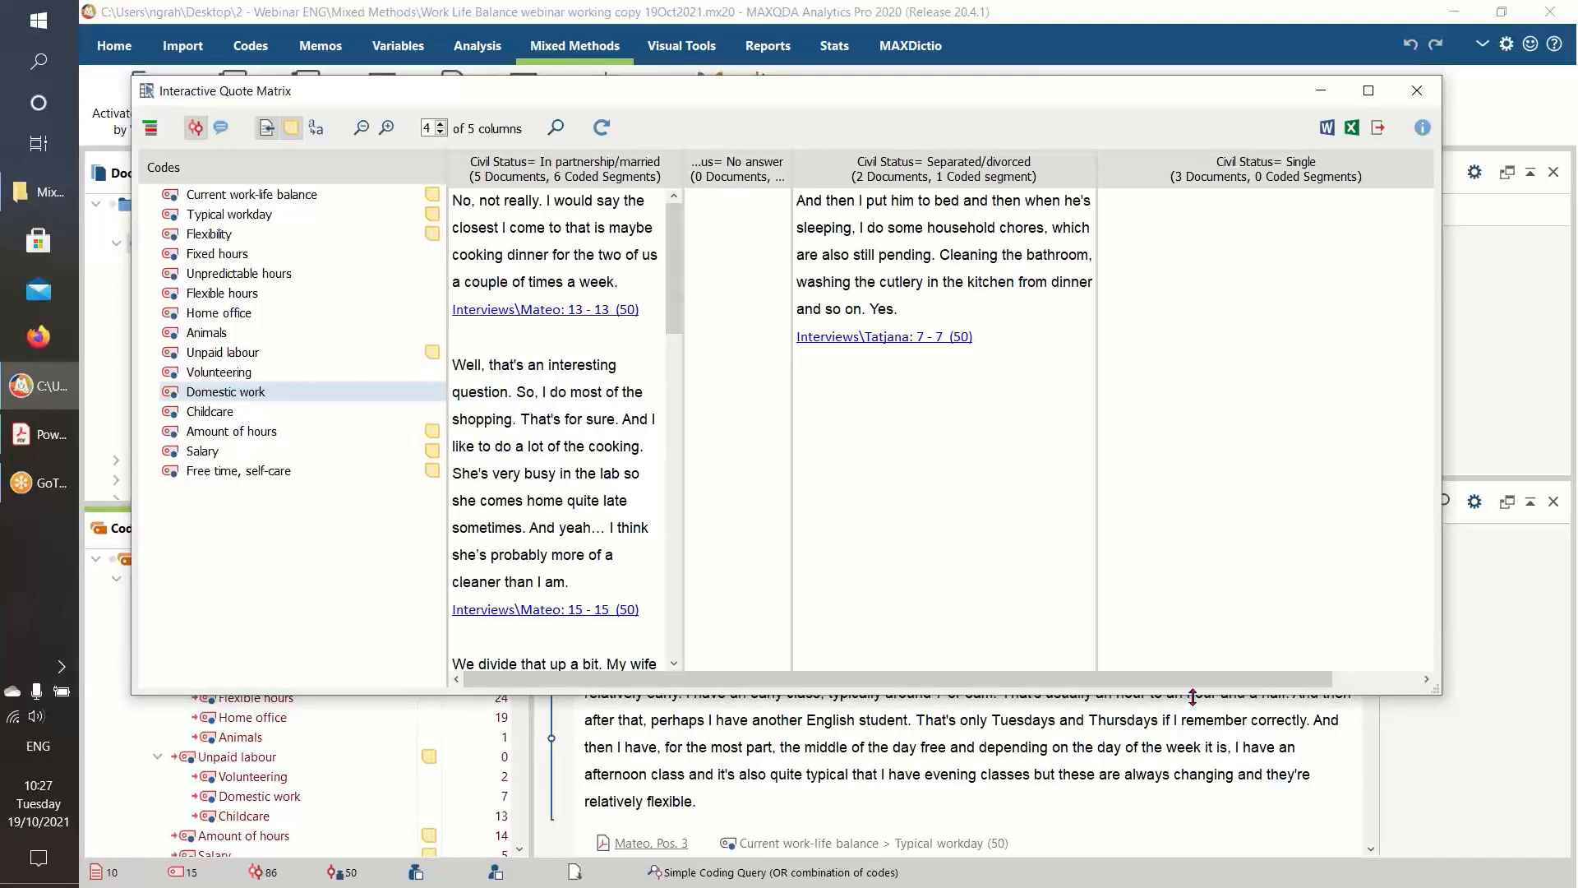
left_click_drag(1189, 684, 962, 680)
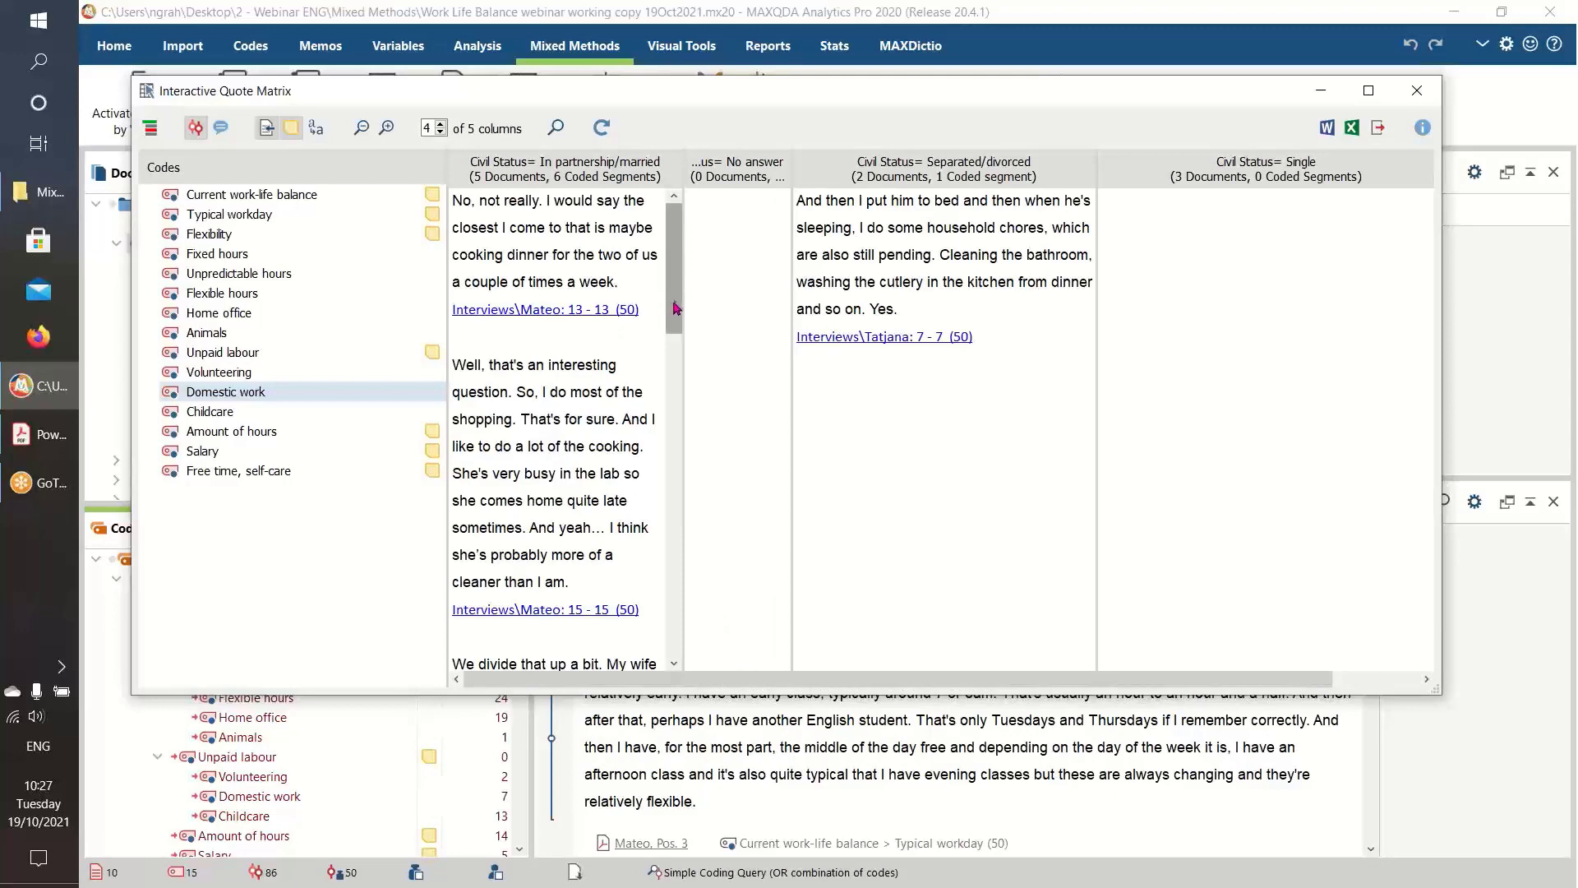
mouse_move(674, 319)
left_mouse_down()
mouse_move(675, 499)
mouse_move(675, 314)
left_mouse_up()
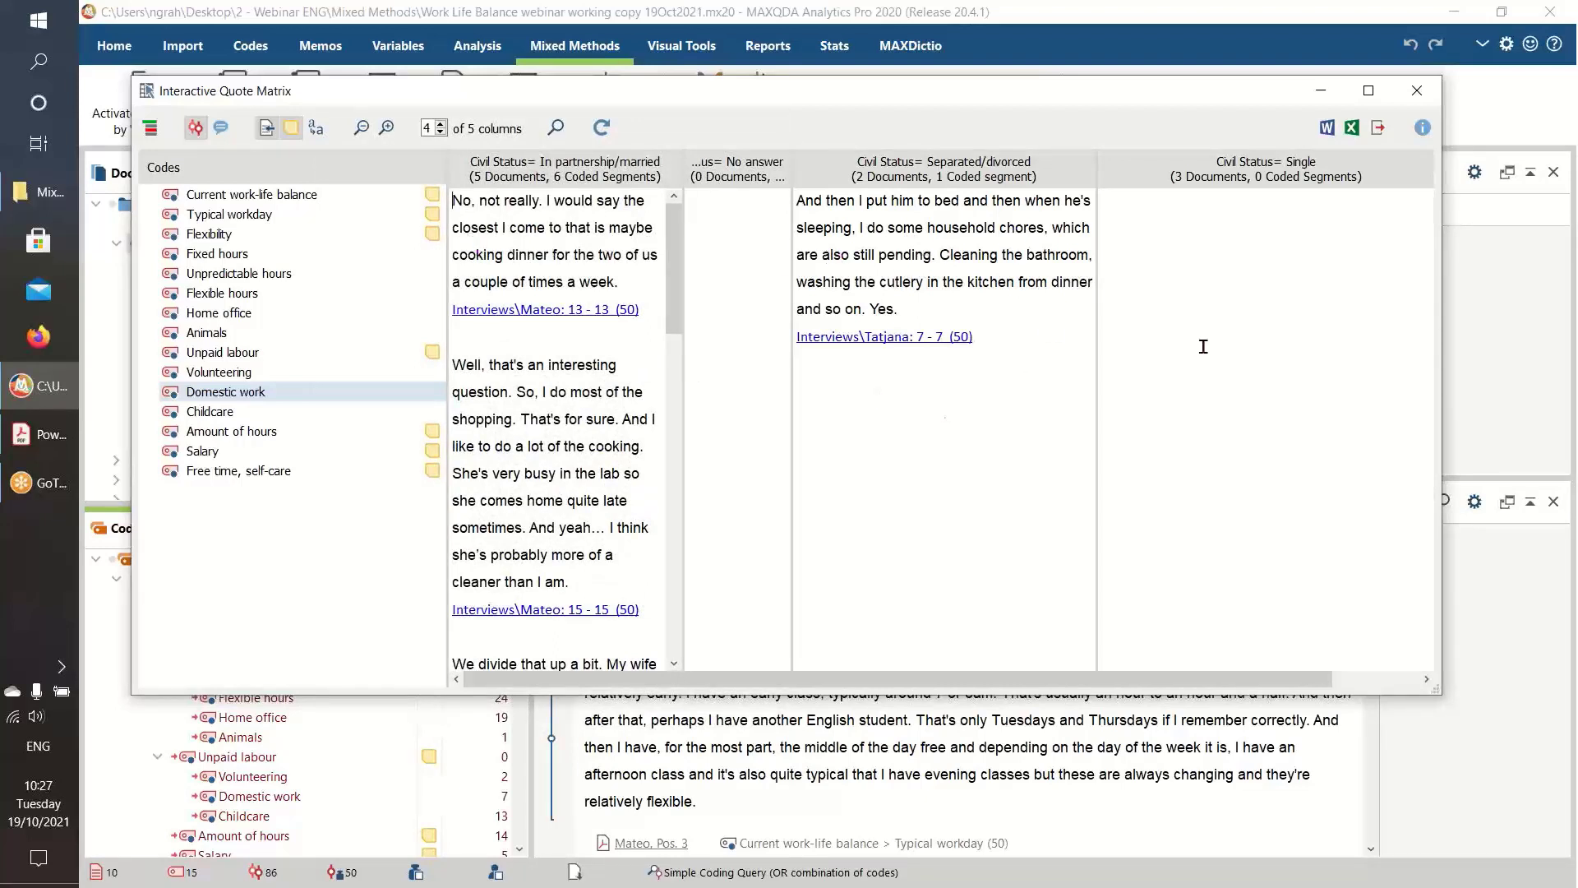
Display the segments for Unpaid labour, Salary, Flexibility and Typical workday in turn in the quote matrix
left_click(222, 352)
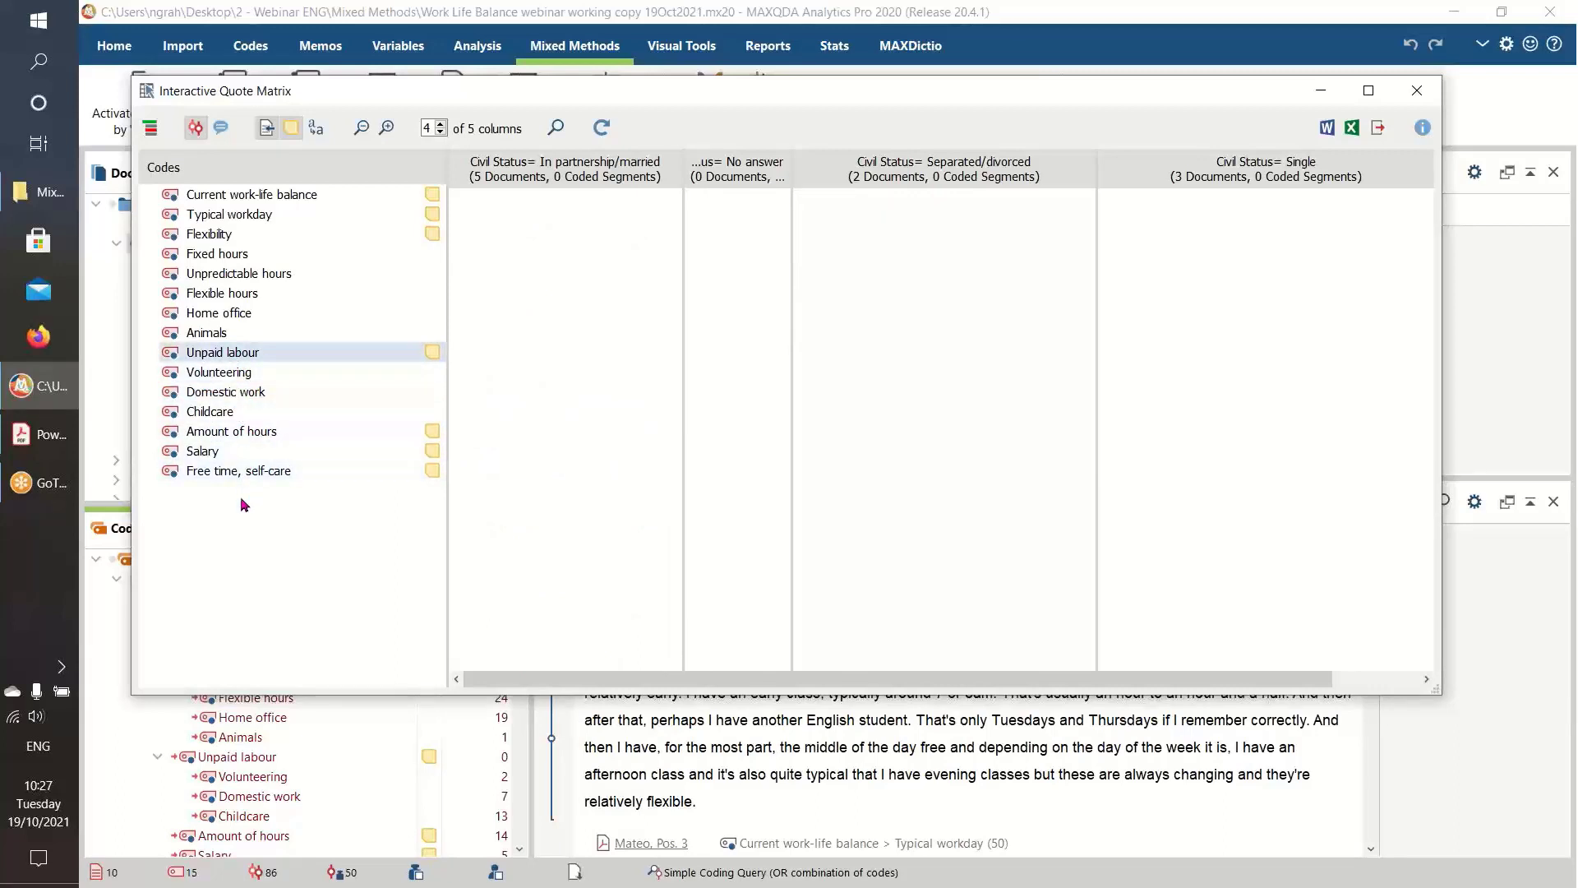
left_click(212, 454)
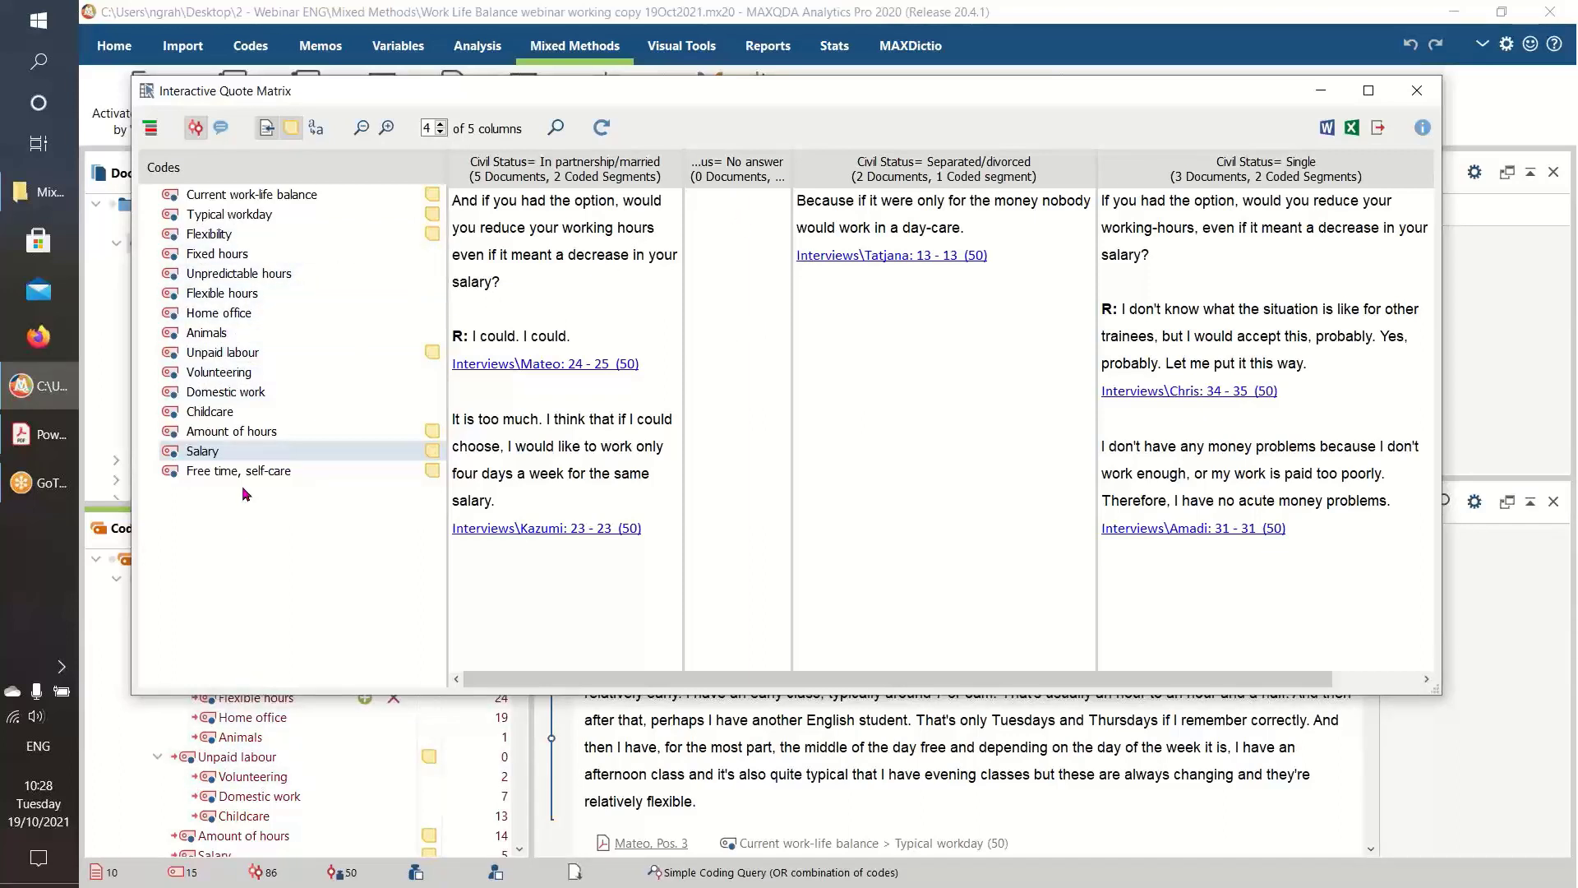
left_click(212, 235)
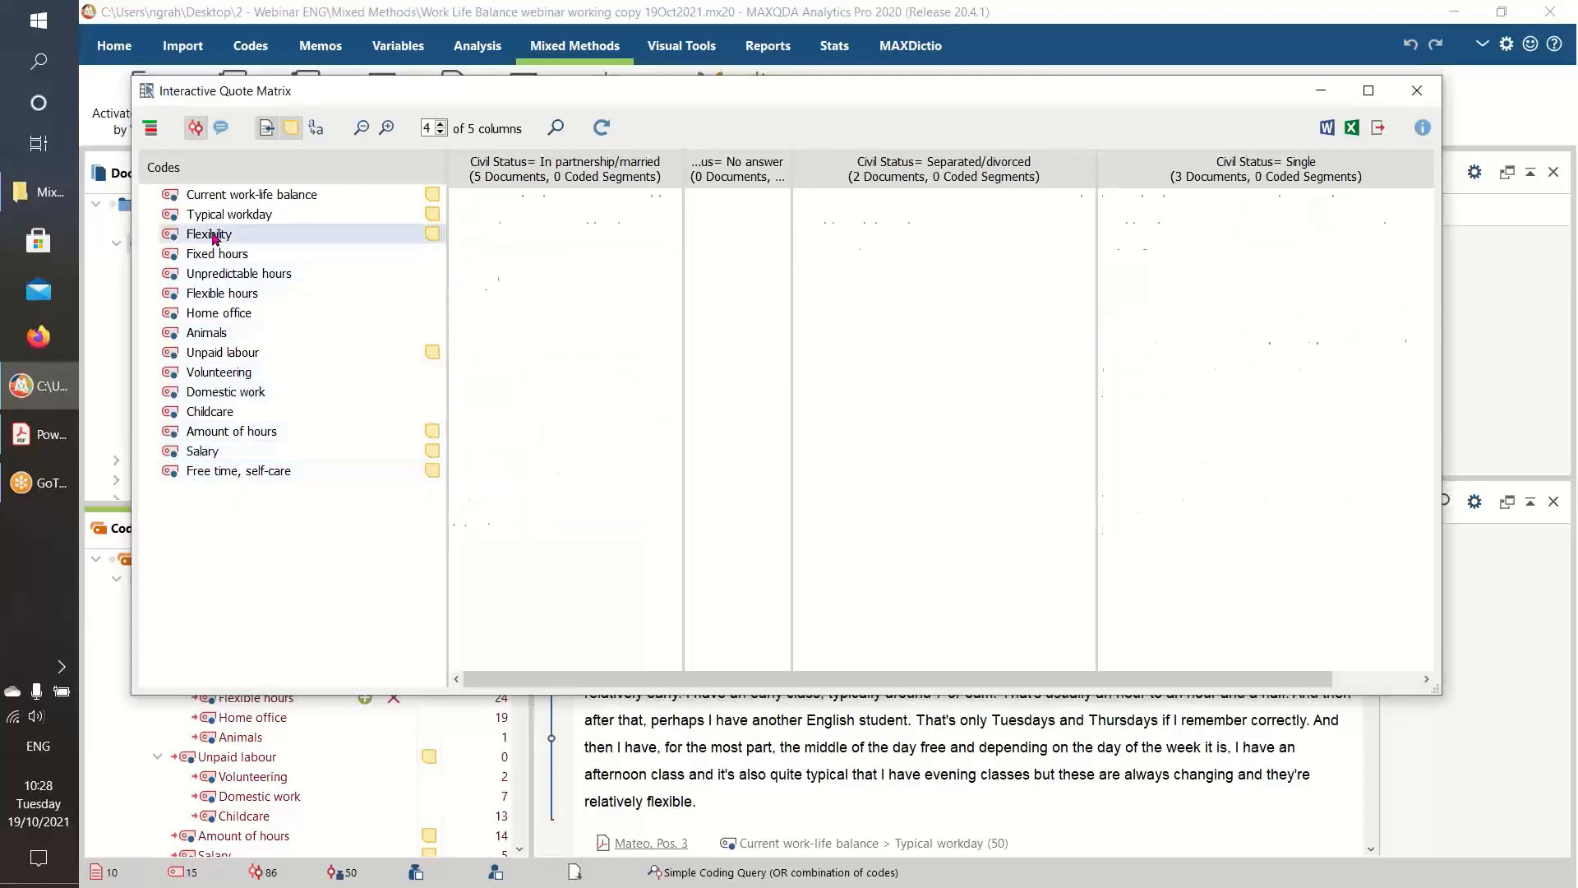
left_click(215, 216)
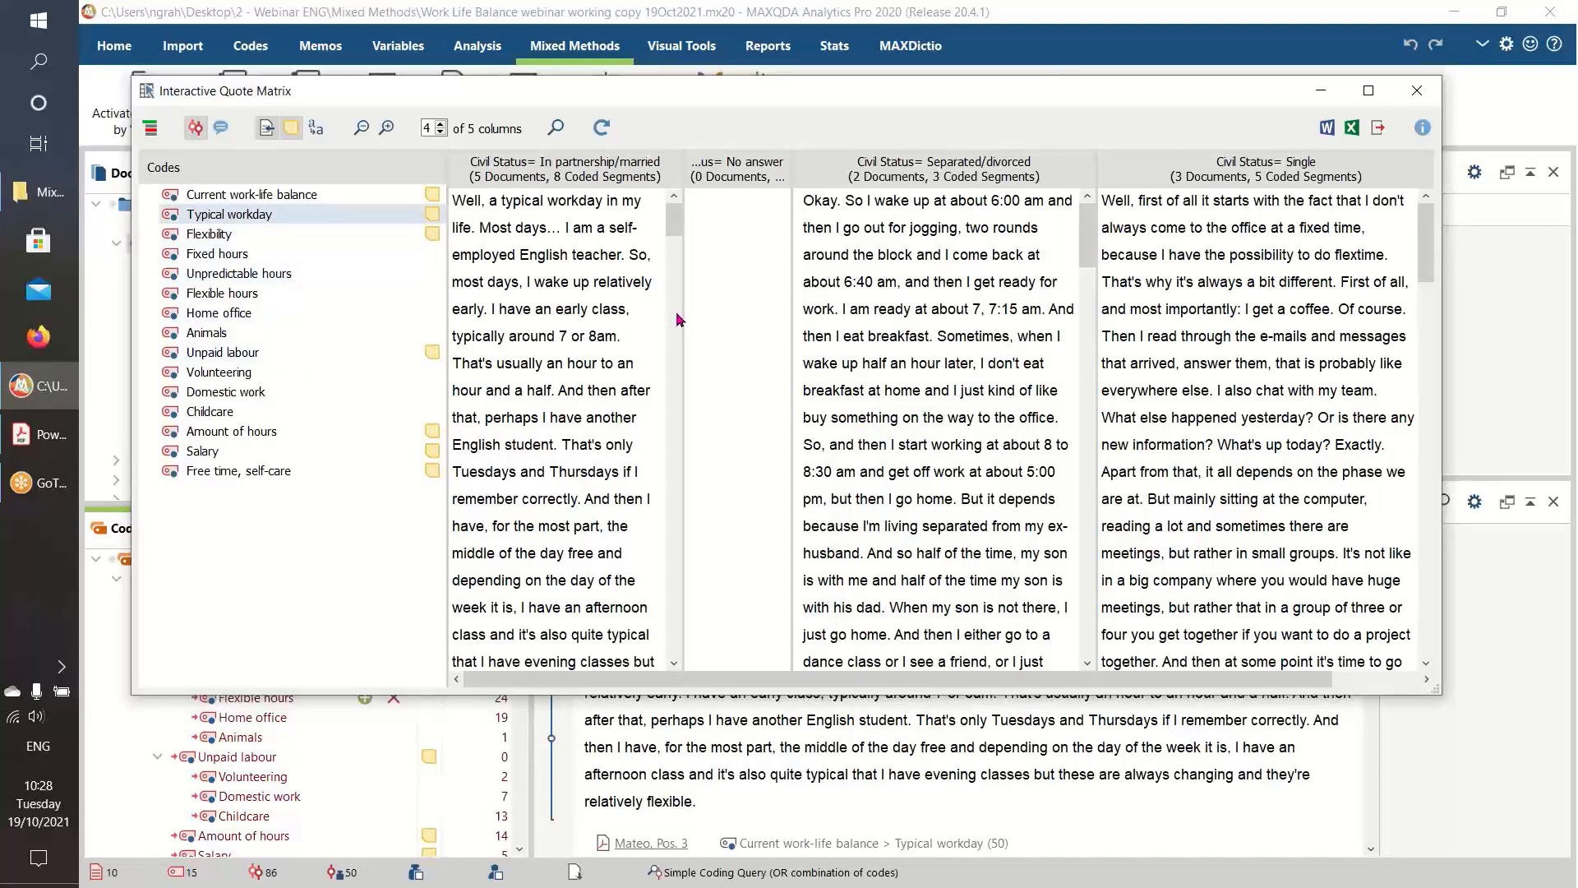
Widen the In partnership/married column, move the quote matrix window below the ribbon, and close the matrix
left_click_drag(686, 321, 725, 336)
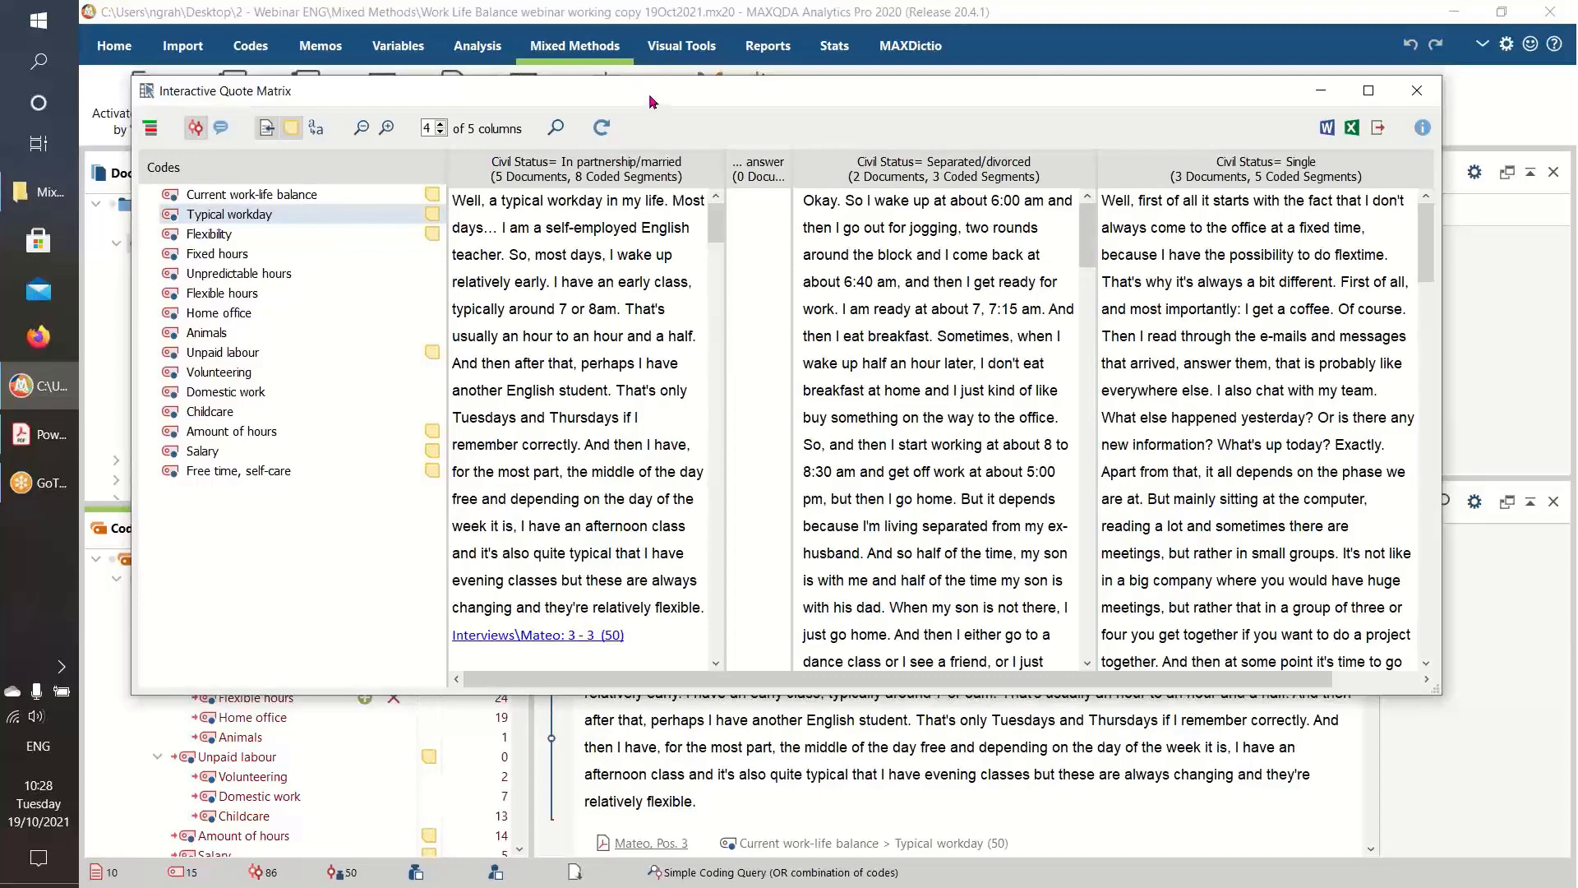
left_click_drag(650, 96, 661, 233)
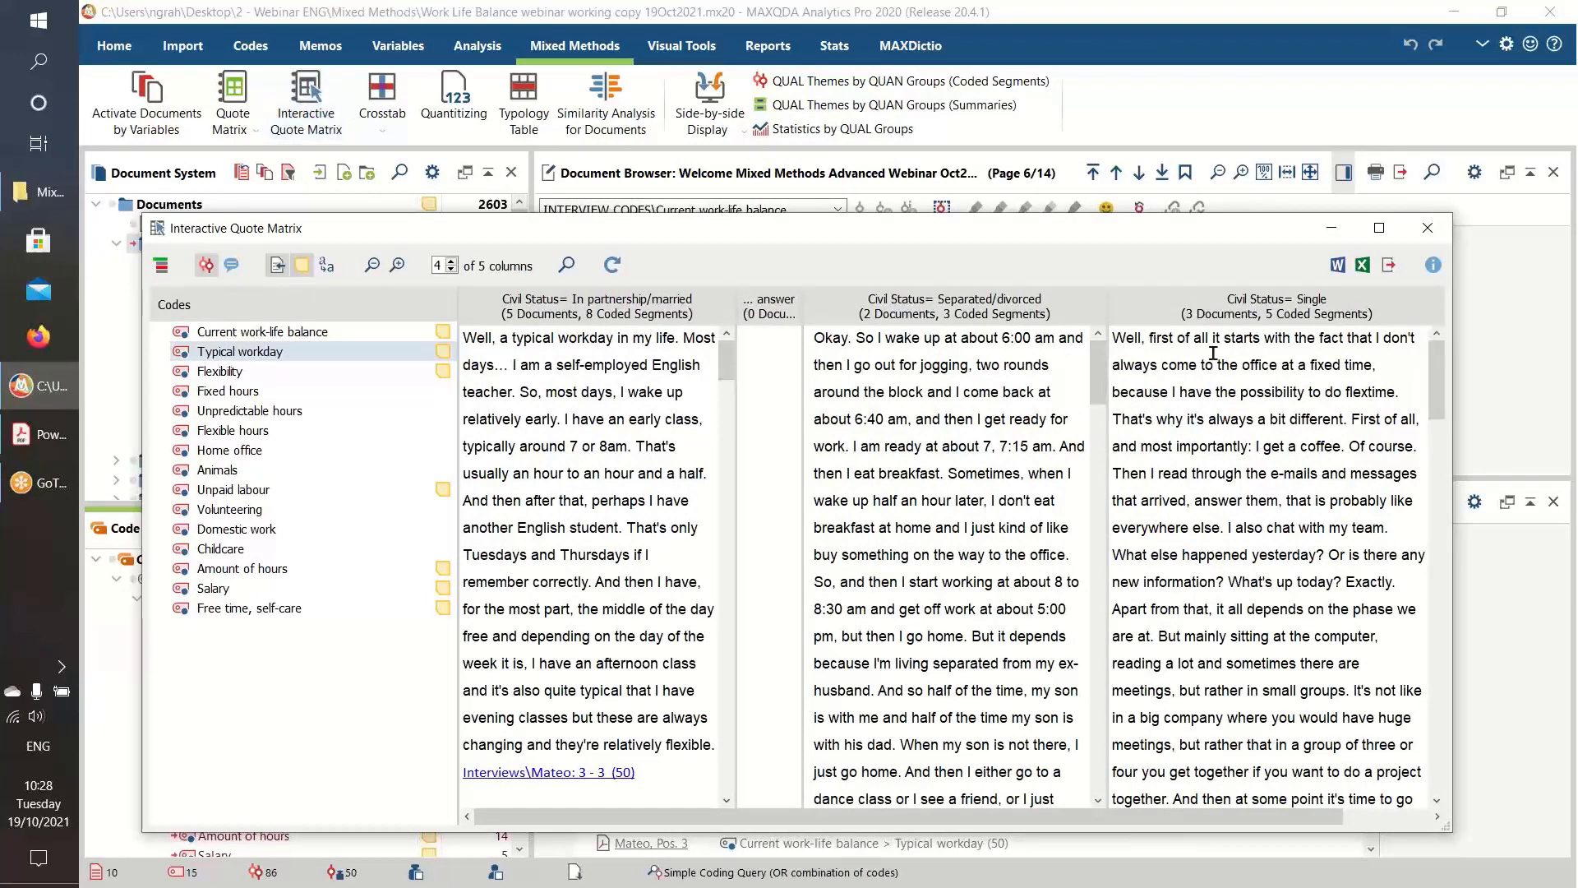
left_click(1428, 227)
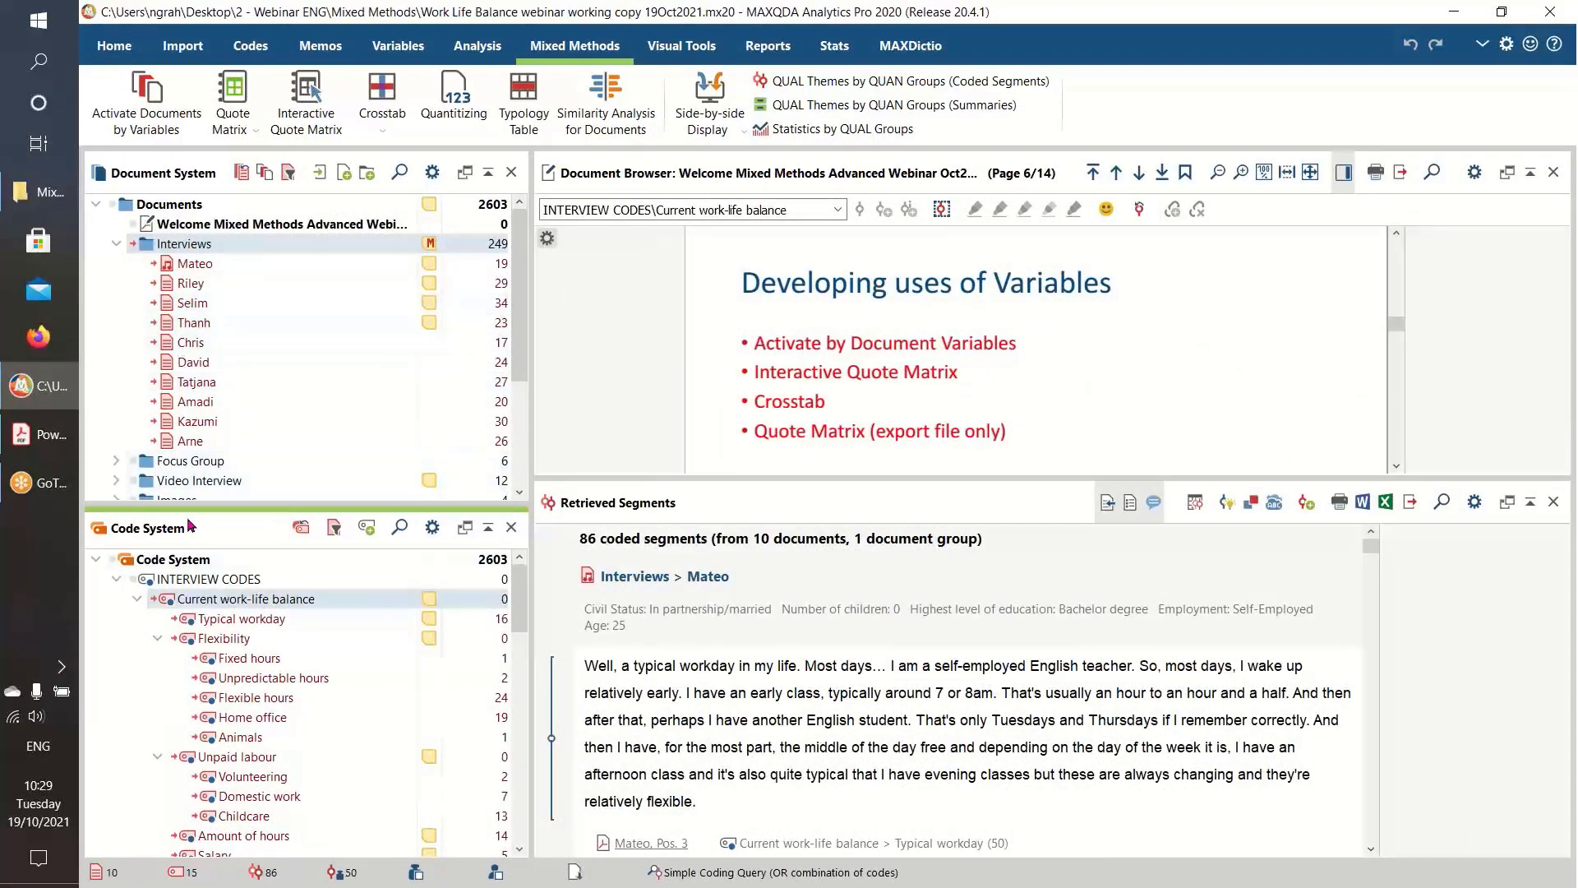
Create a Crosstab with all Civil Status values as columns, limited to activated documents and activated codes
left_click(378, 91)
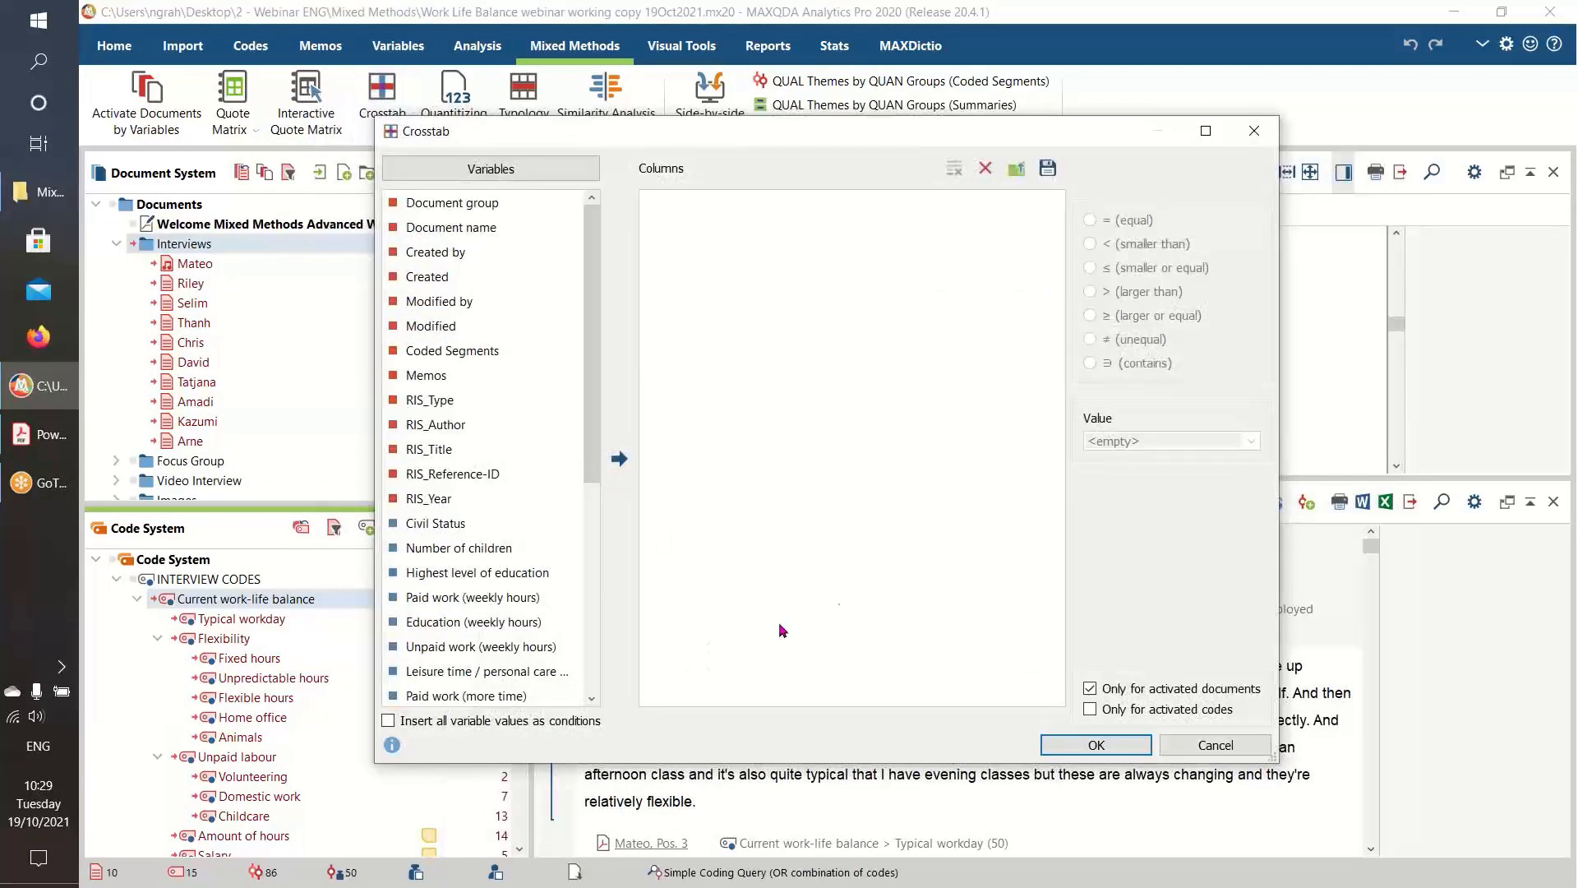
left_click(1091, 709)
left_click(388, 722)
left_click(445, 526)
left_click(620, 459)
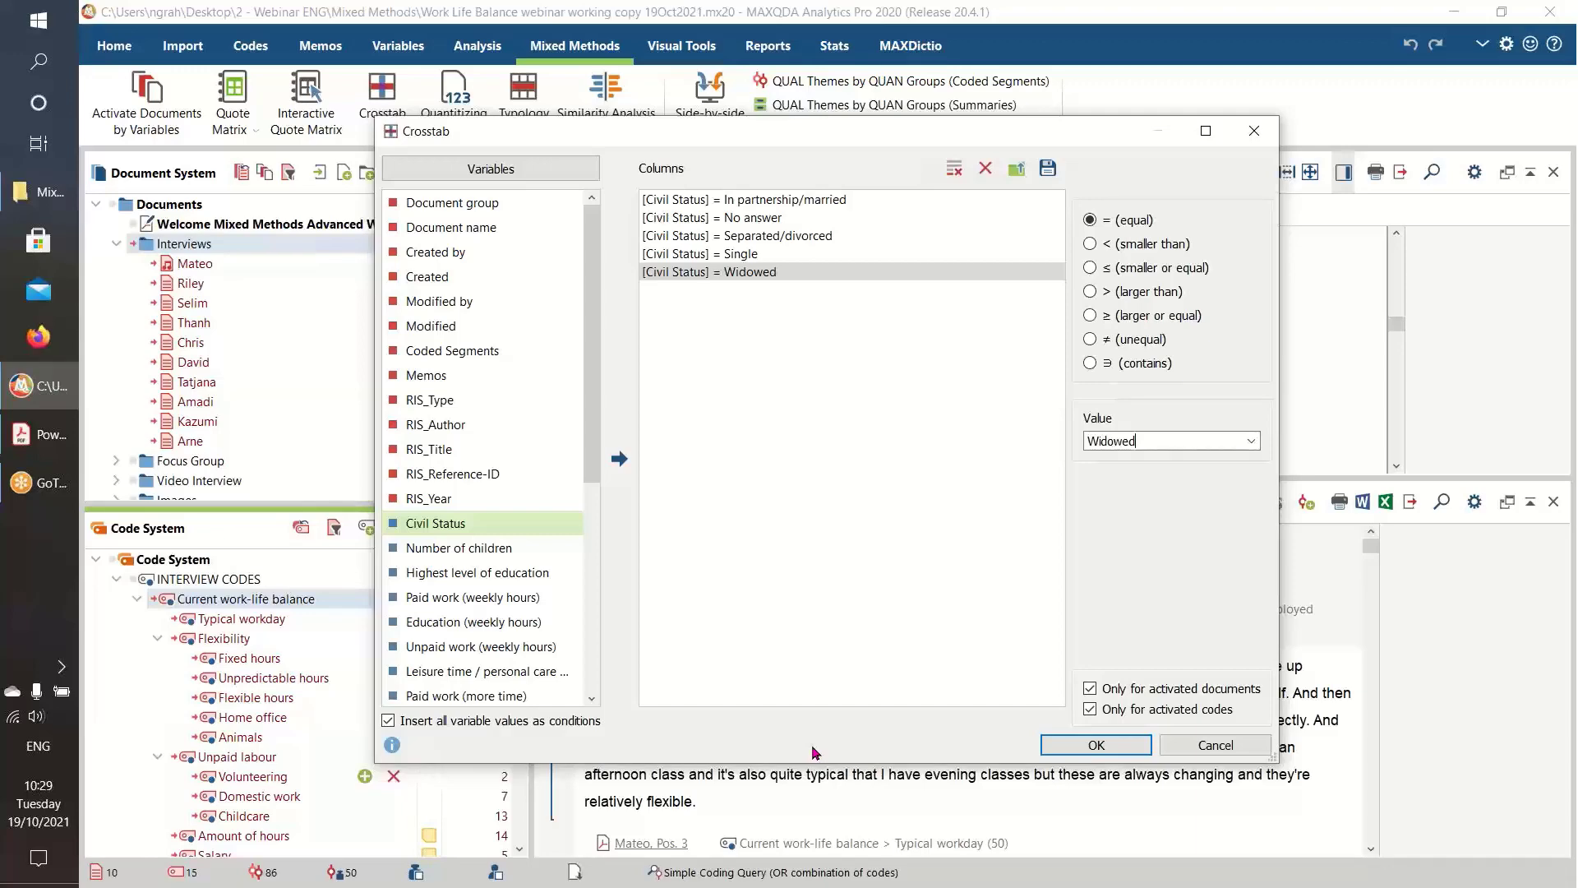
left_click(1094, 746)
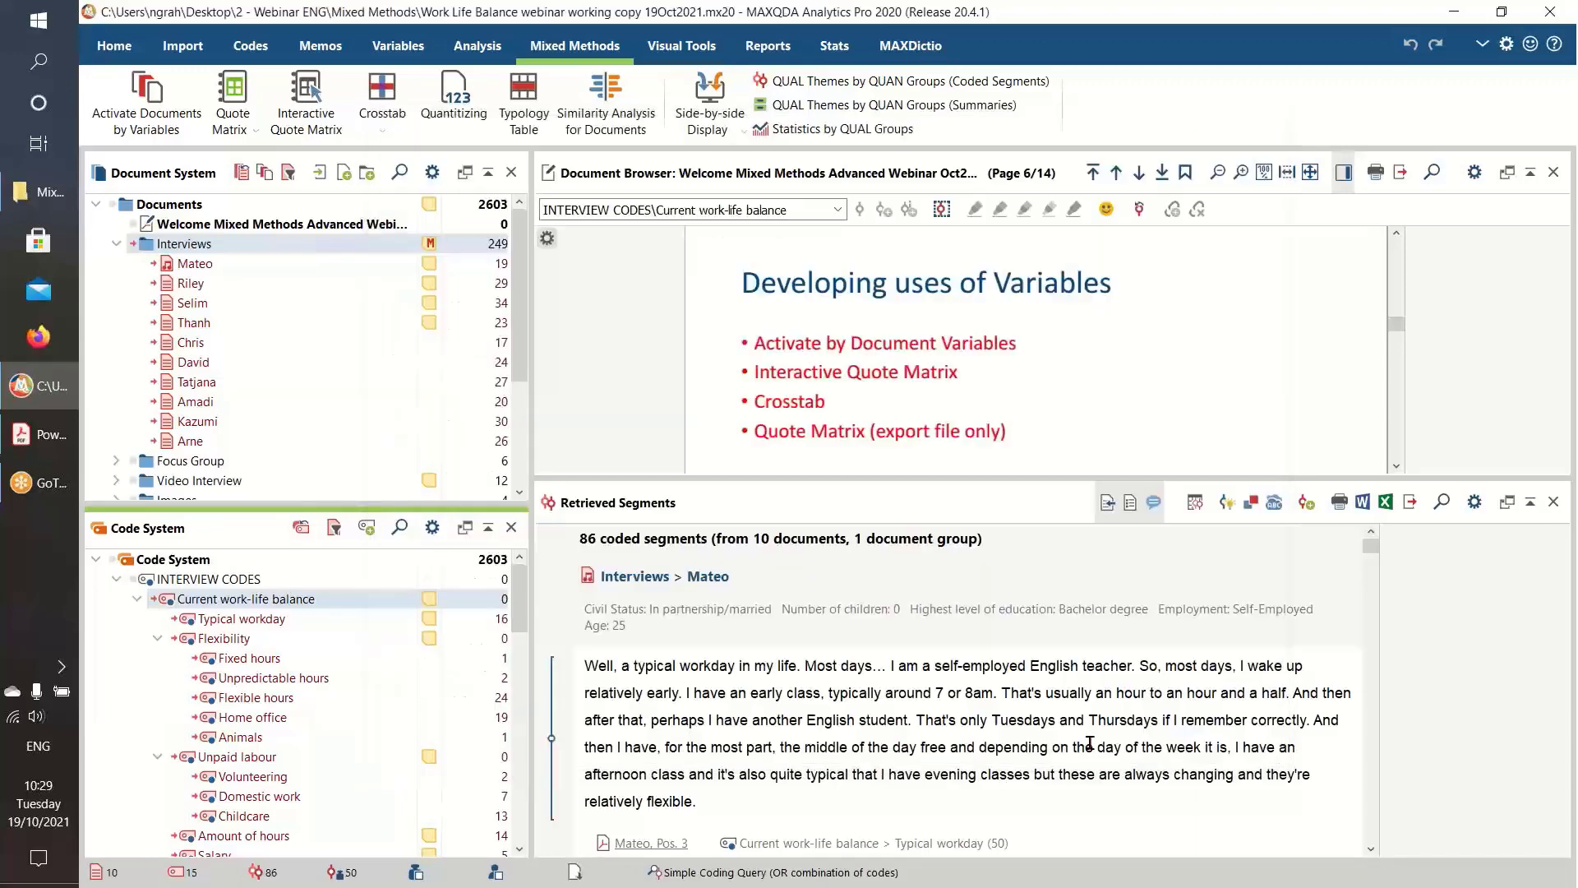
Move and enlarge the Crosstab window, and widen its civil status columns so the headings and document percentages are readable
left_click_drag(807, 228, 659, 160)
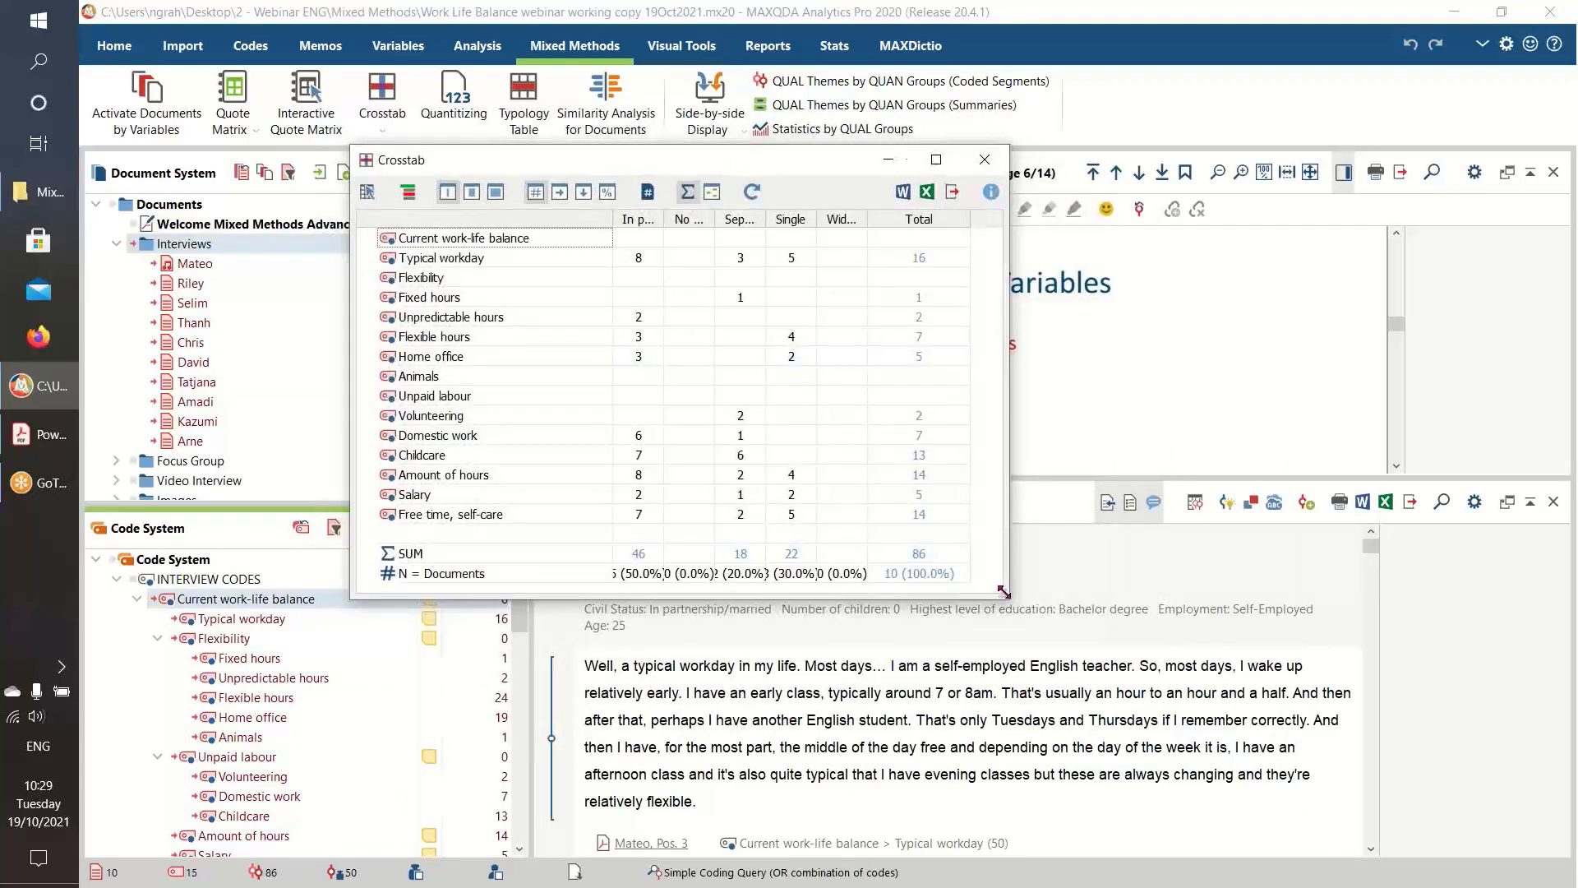
left_click_drag(1004, 592, 1229, 637)
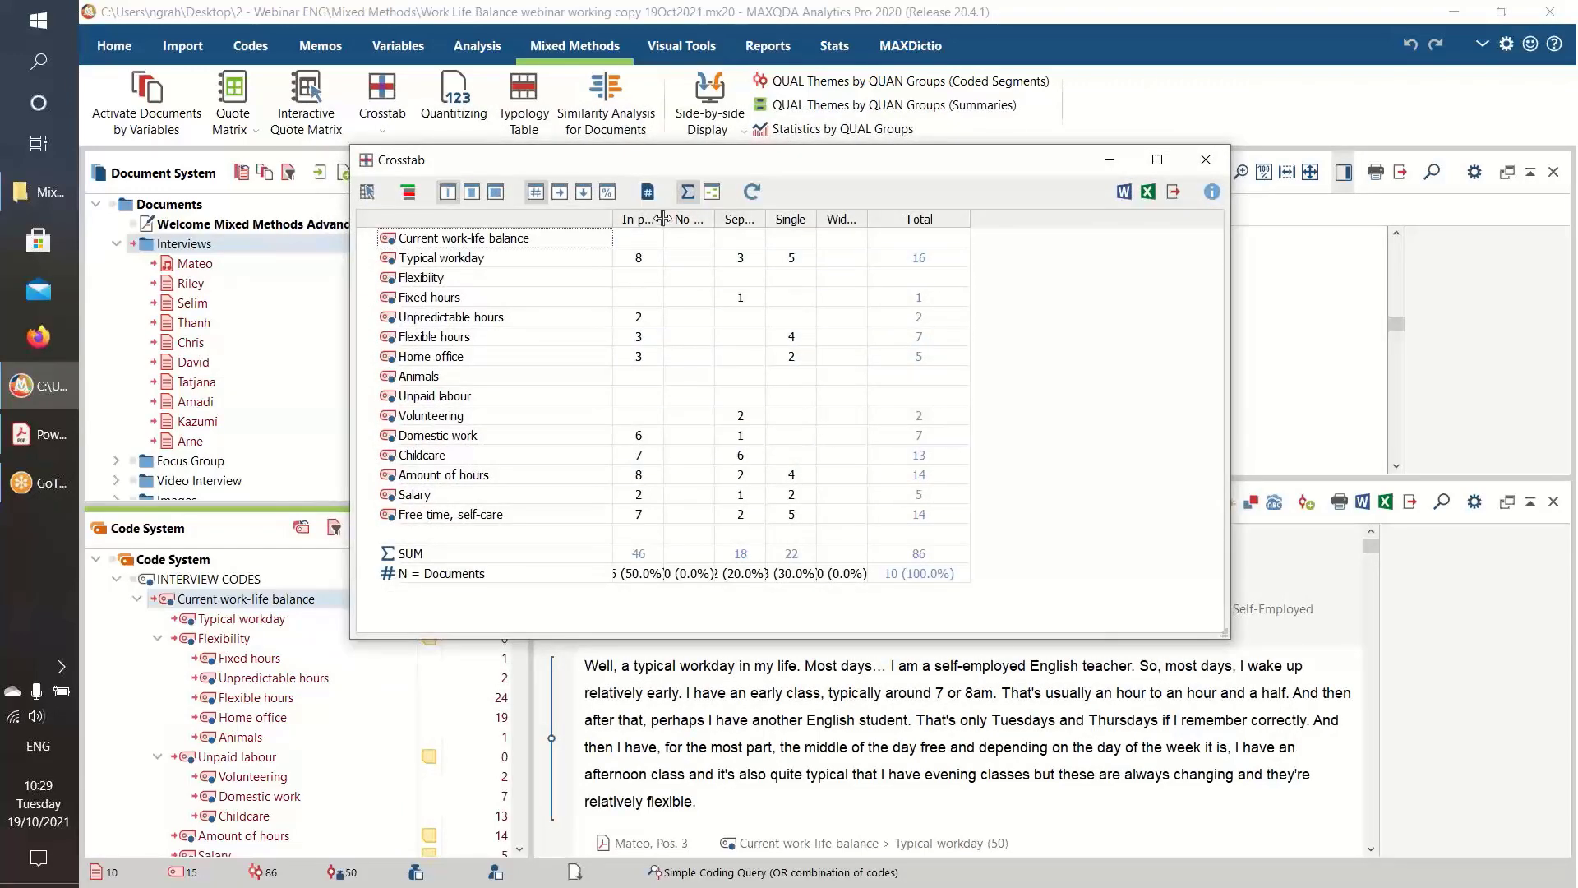
left_click_drag(662, 218, 776, 215)
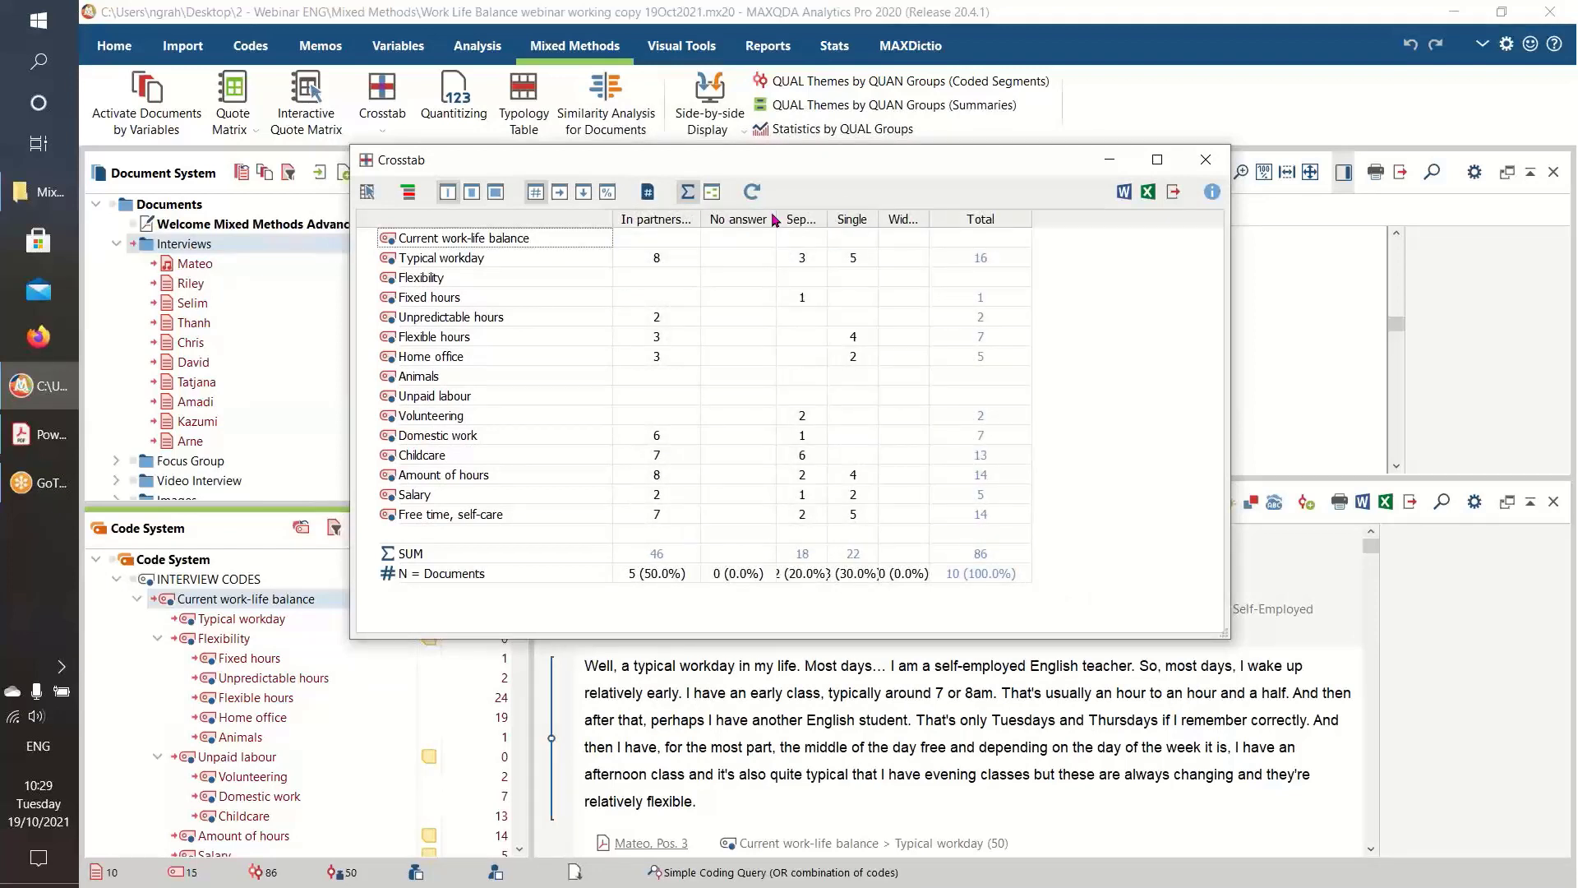
left_click_drag(827, 219, 1026, 219)
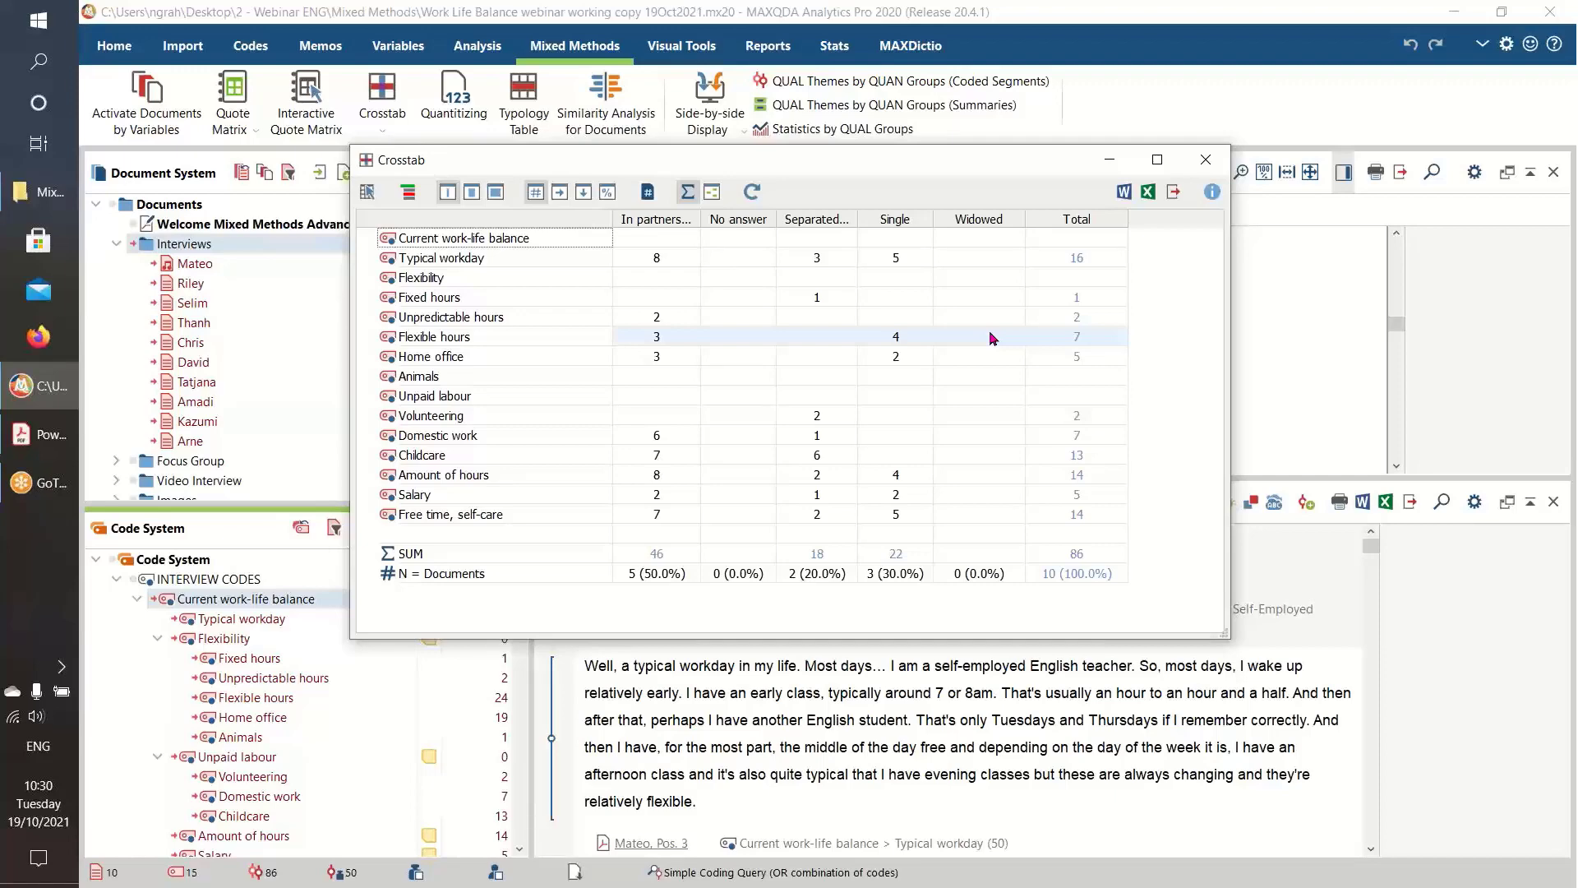
Select the Domestic work code in the crosstab, then consult the qualitative/quantitative integration diagram in Adobe Acrobat Reader and return to MAXQDA
left_click(549, 436)
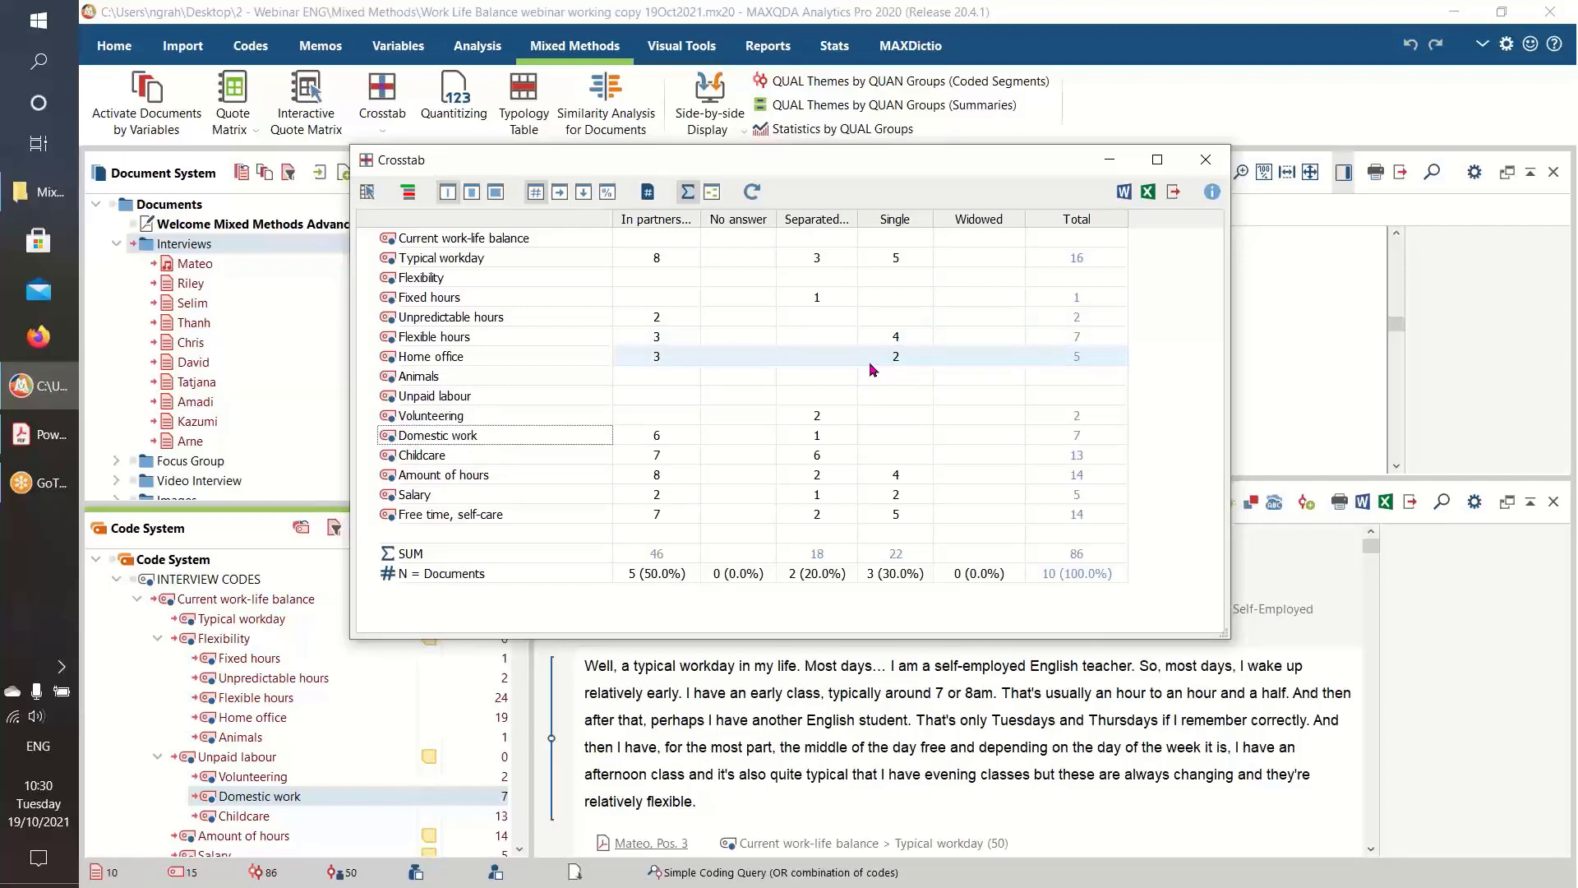
left_click(38, 434)
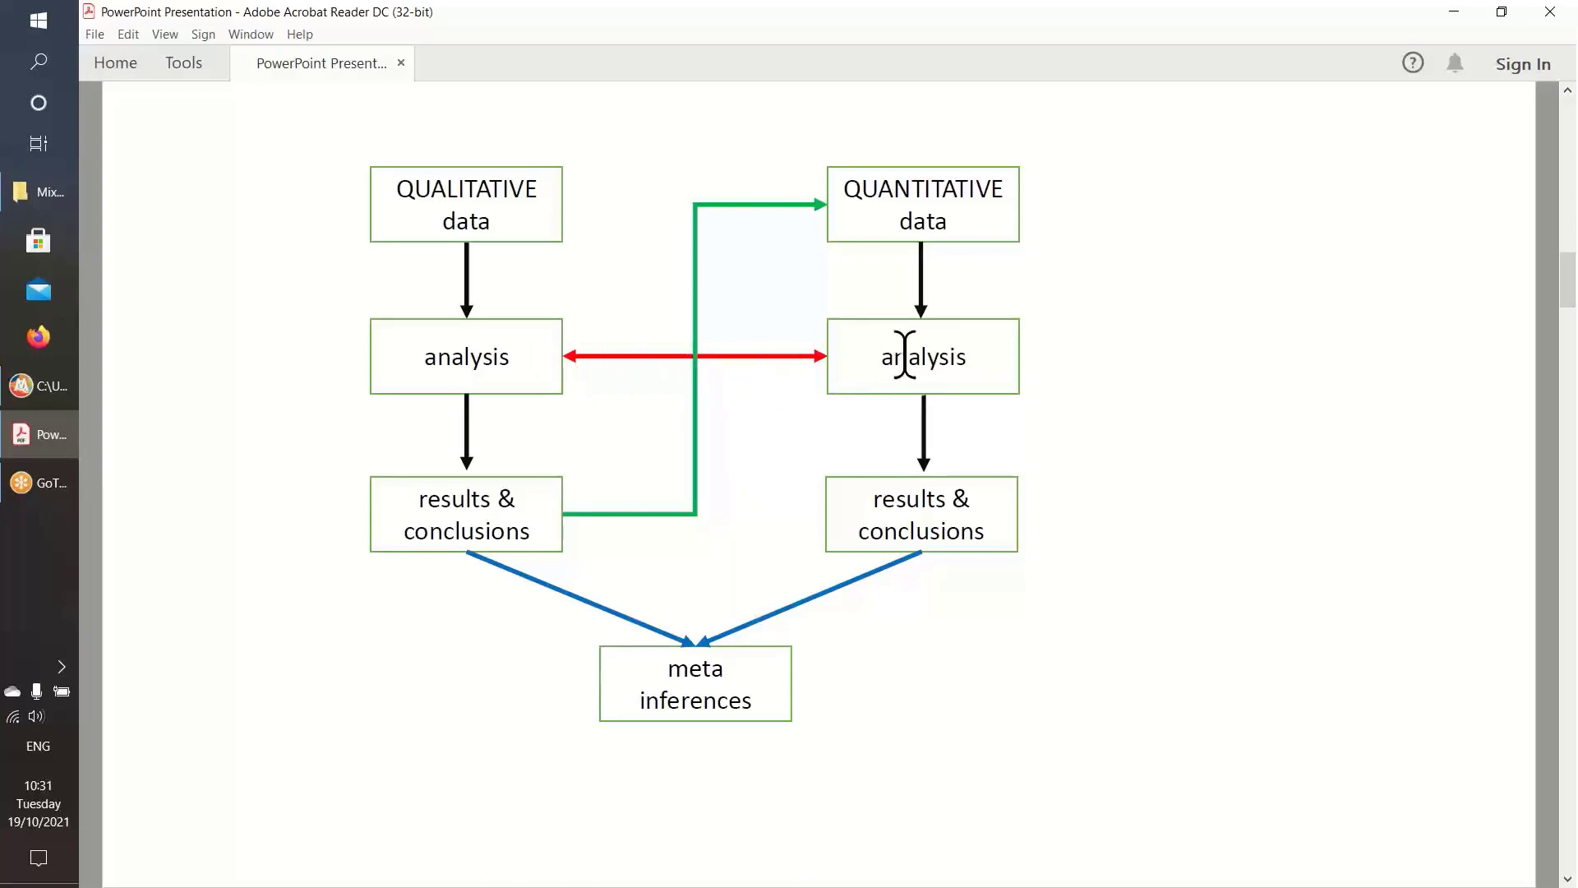
left_click(39, 386)
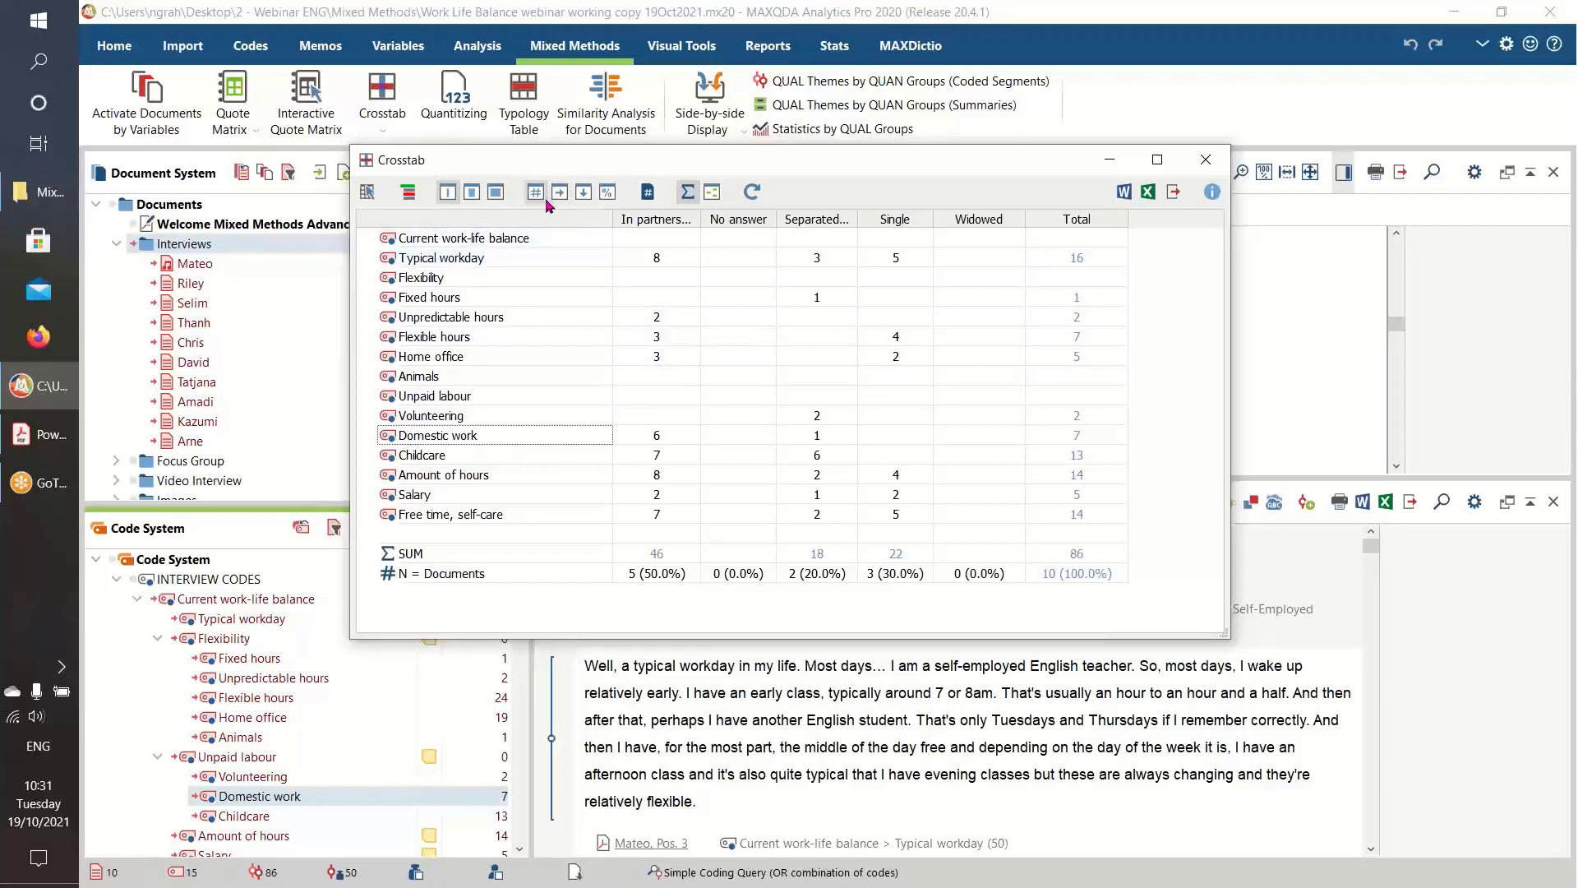
Compare document-based, row and column percentages in the crosstab, turn on cell highlighting, and return to absolute counts
left_click(607, 191)
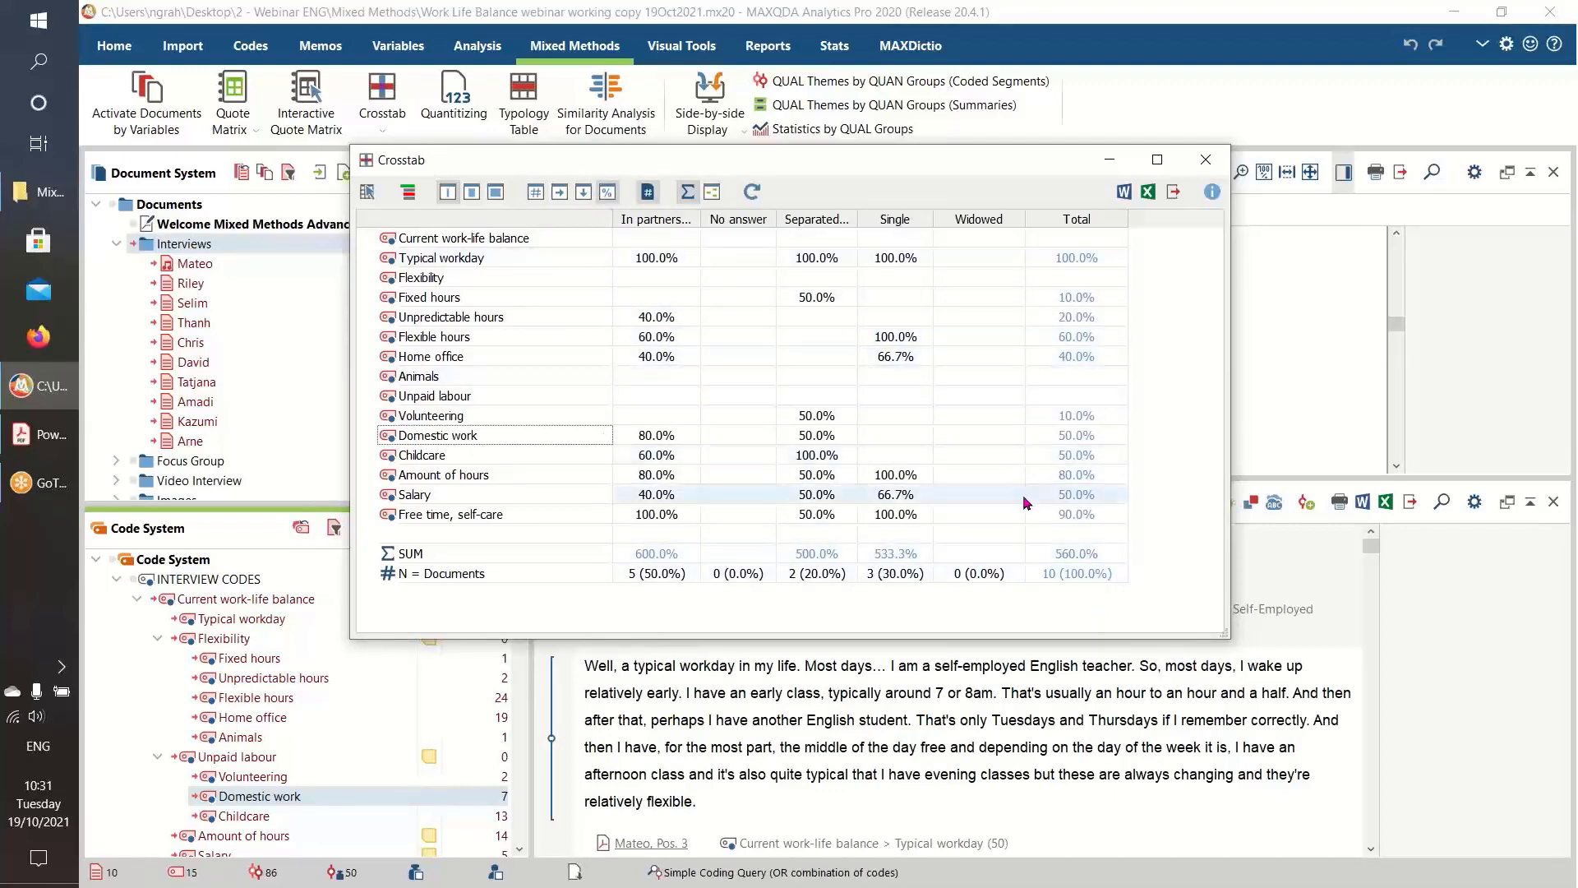
left_click(559, 192)
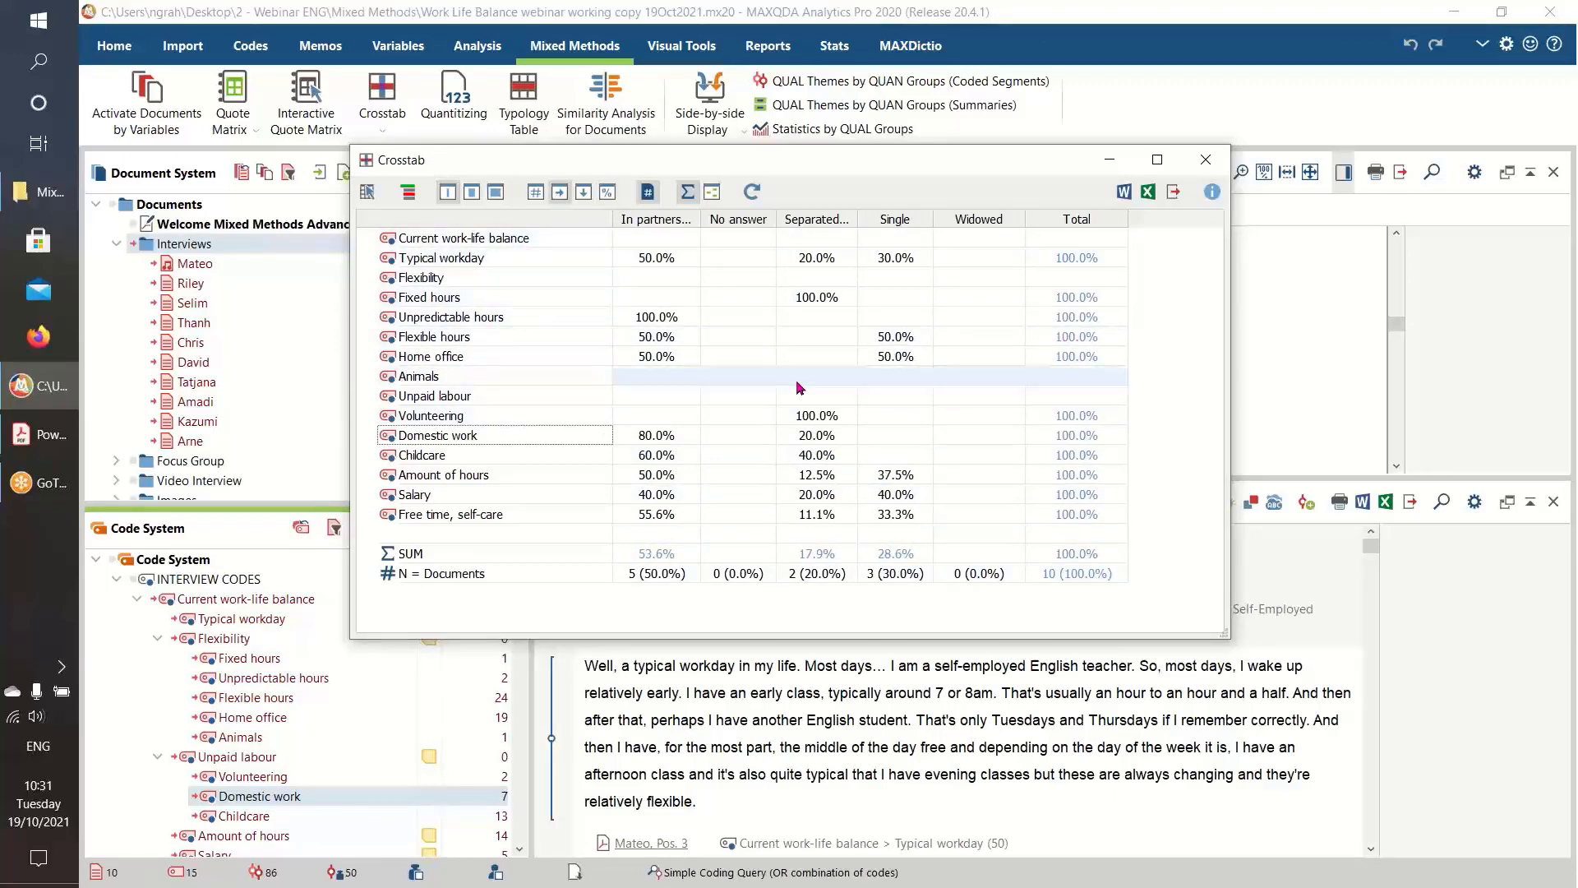
left_click(711, 192)
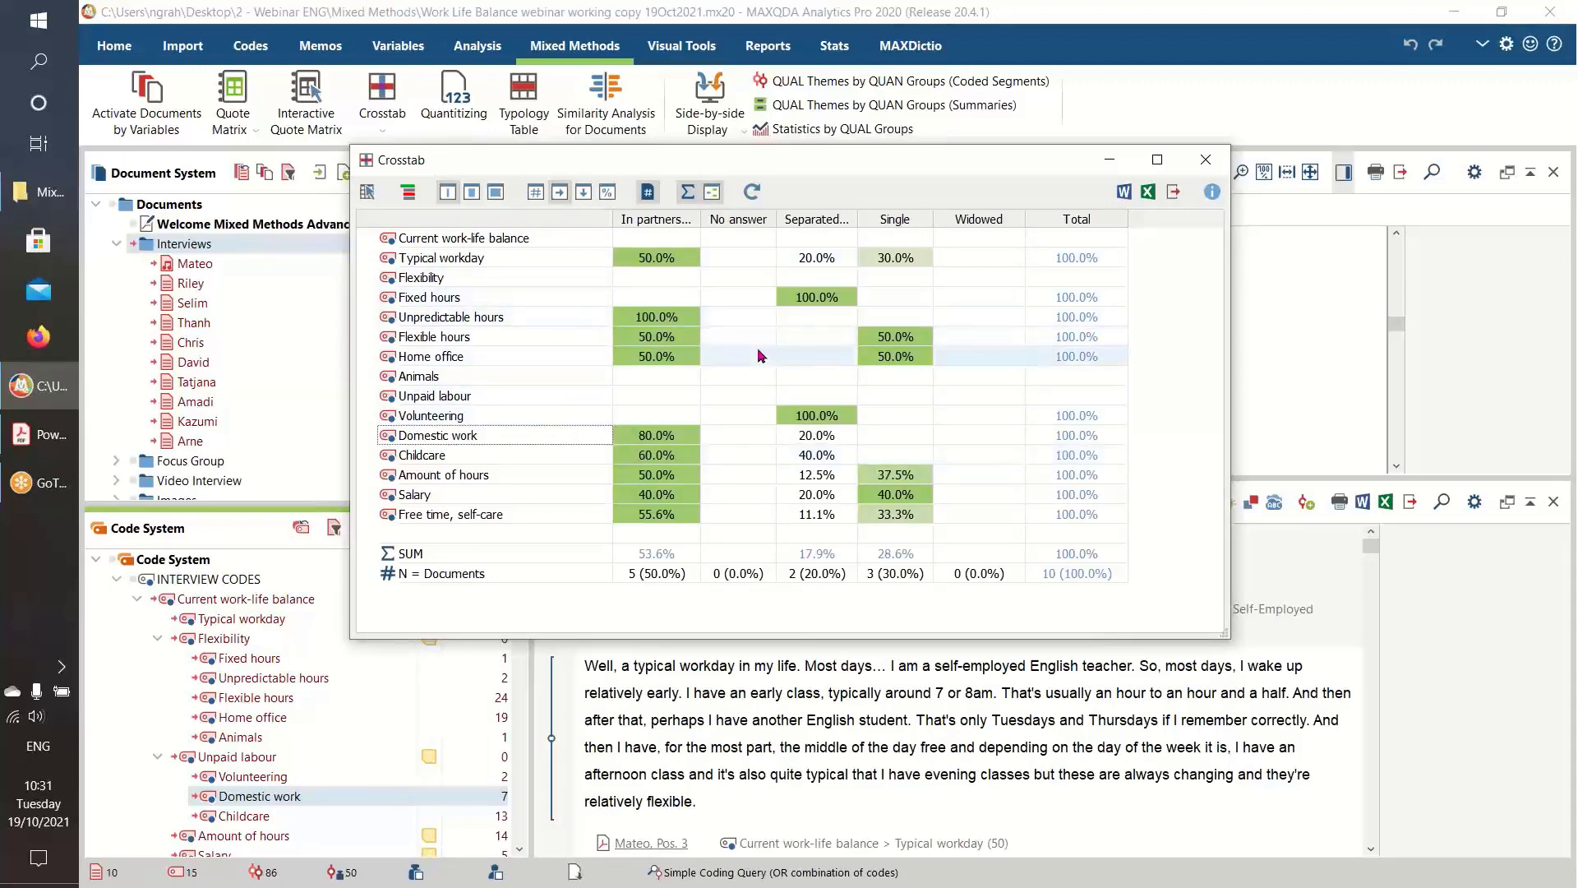
left_click(584, 193)
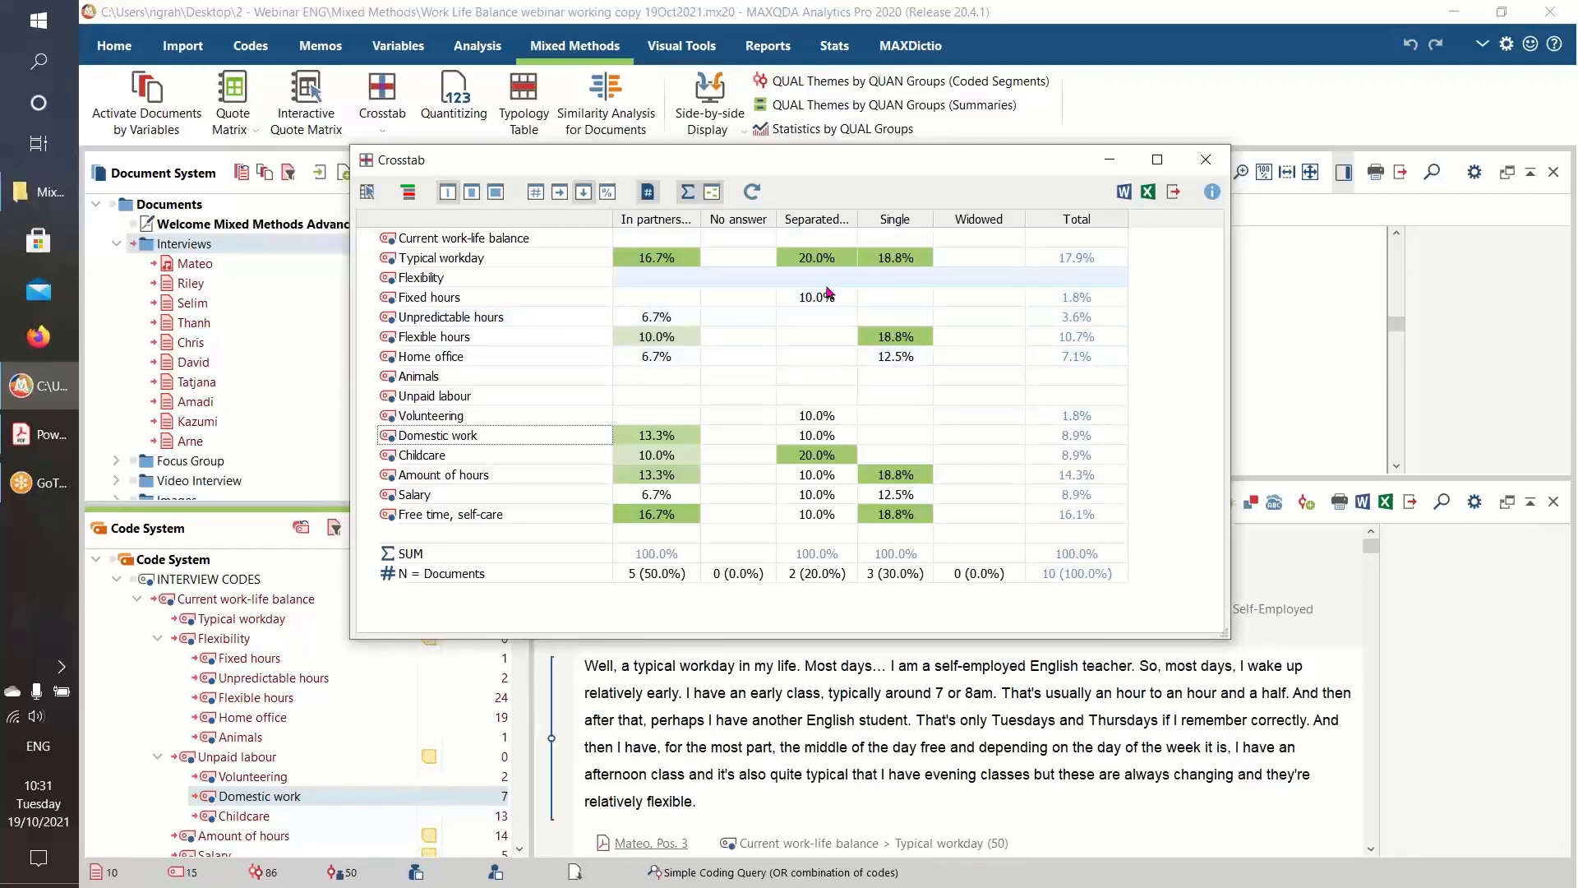
left_click(533, 194)
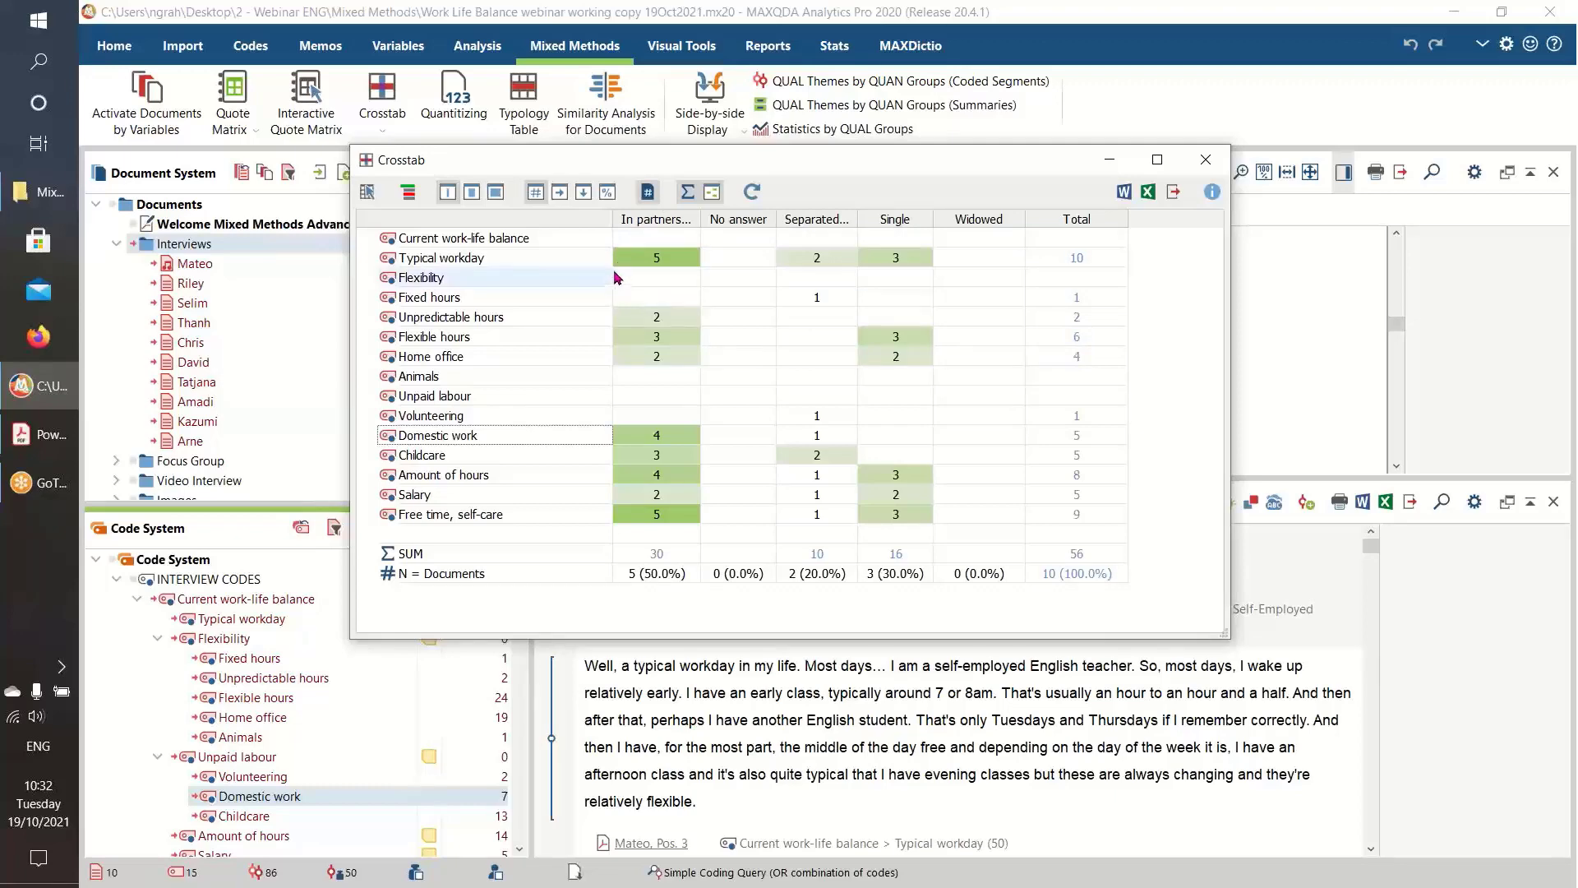
Compare segment counts with counts per document in the crosstab, ending with all coded segments counted
left_click(648, 193)
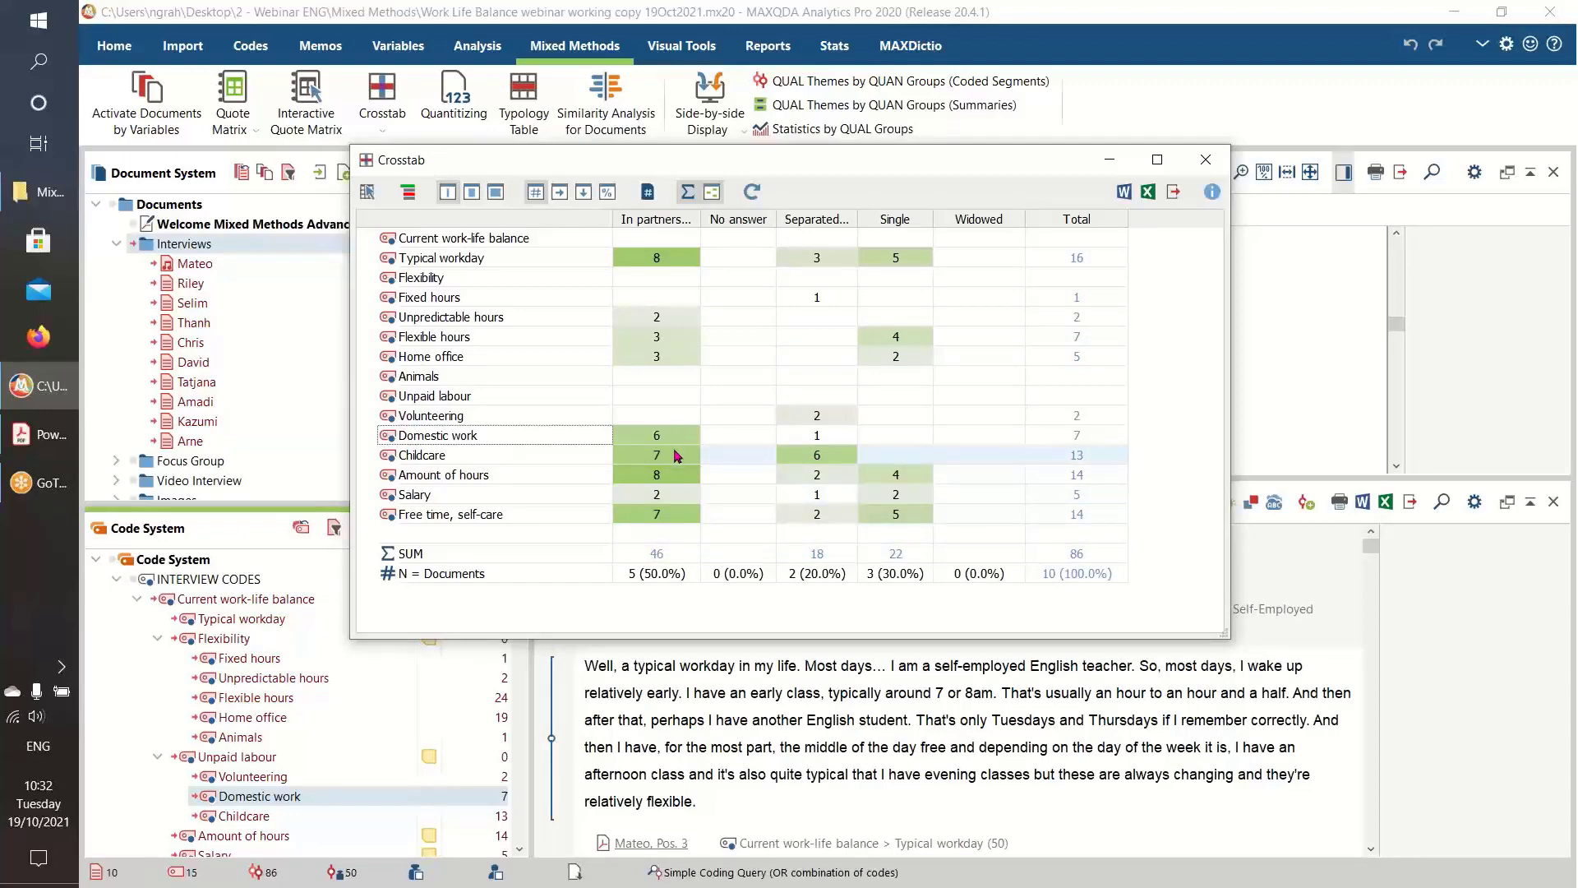
left_click(647, 194)
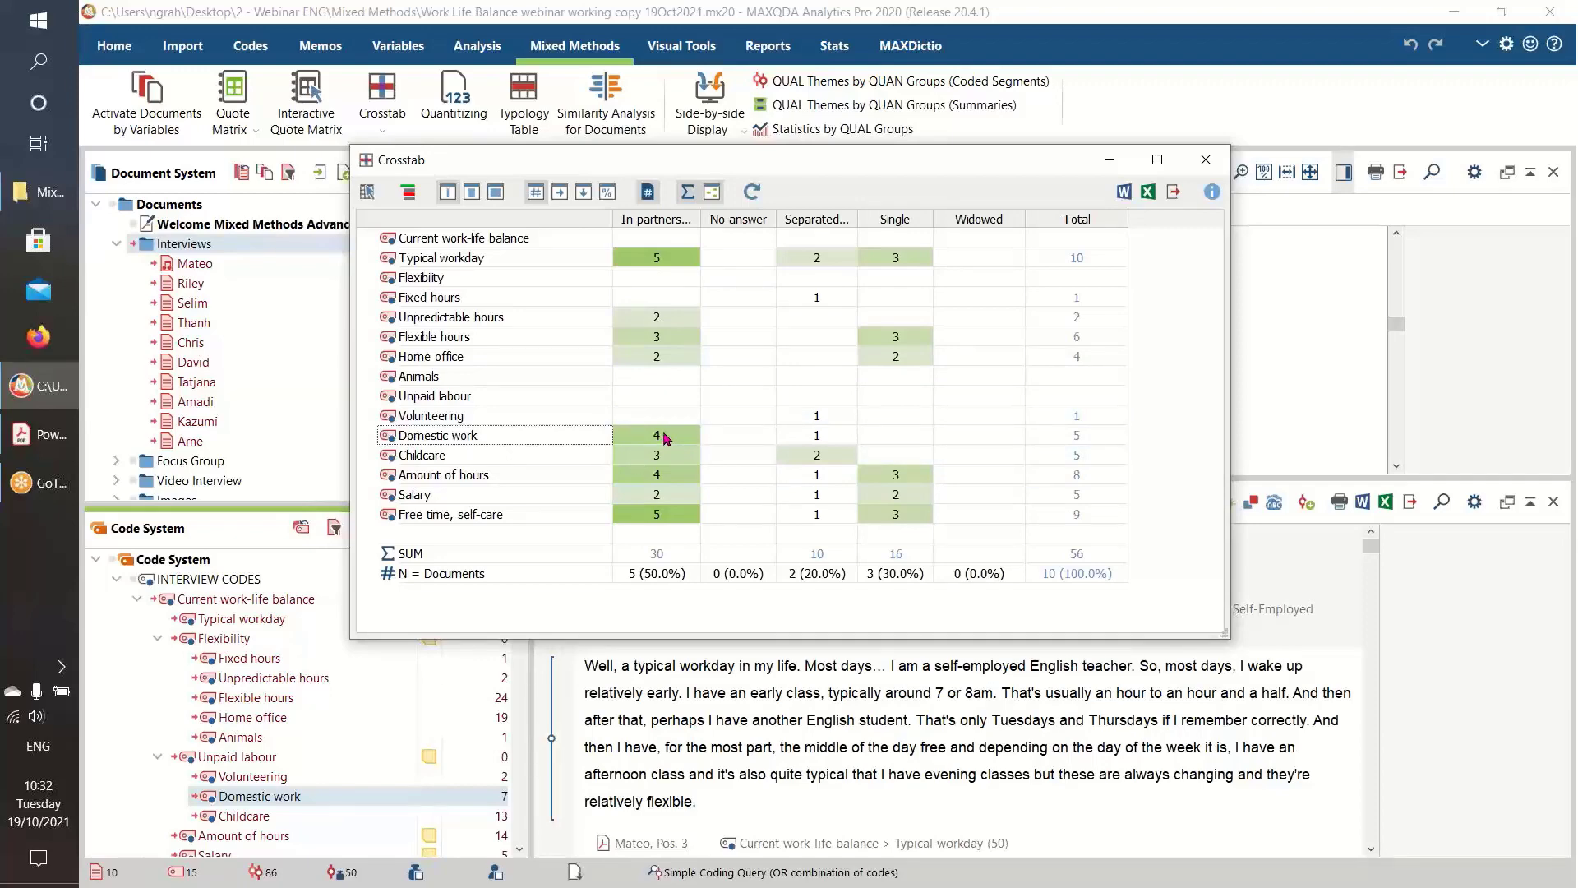
left_click(647, 192)
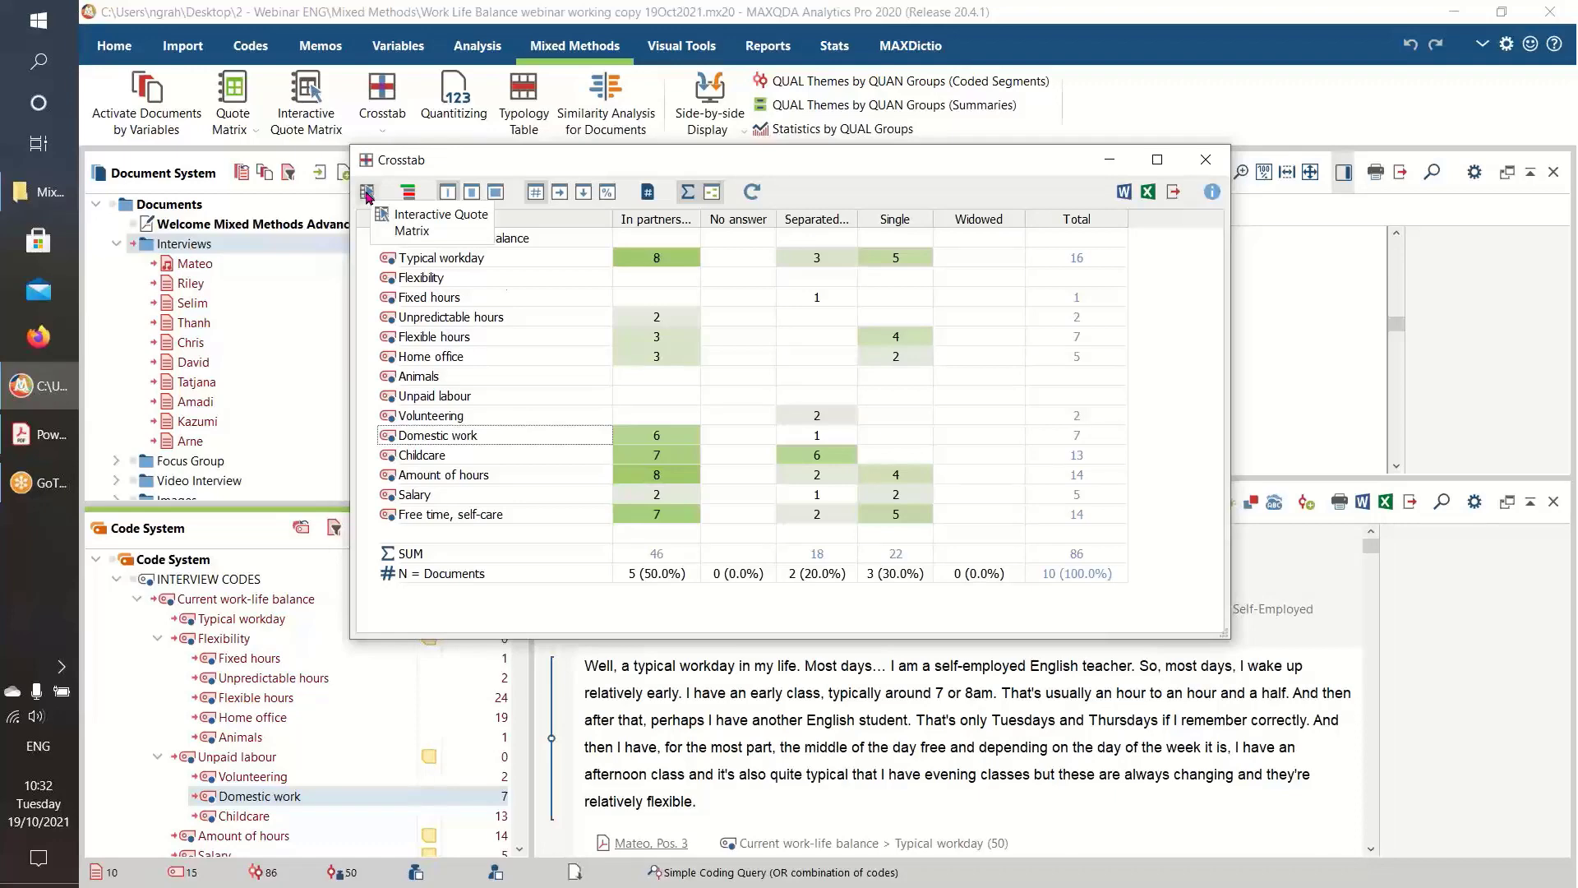
Open the Interactive Quote Matrix from the crosstab, display the Domestic work segments, and move the matrix window to uncover the crosstab figures
left_click(368, 194)
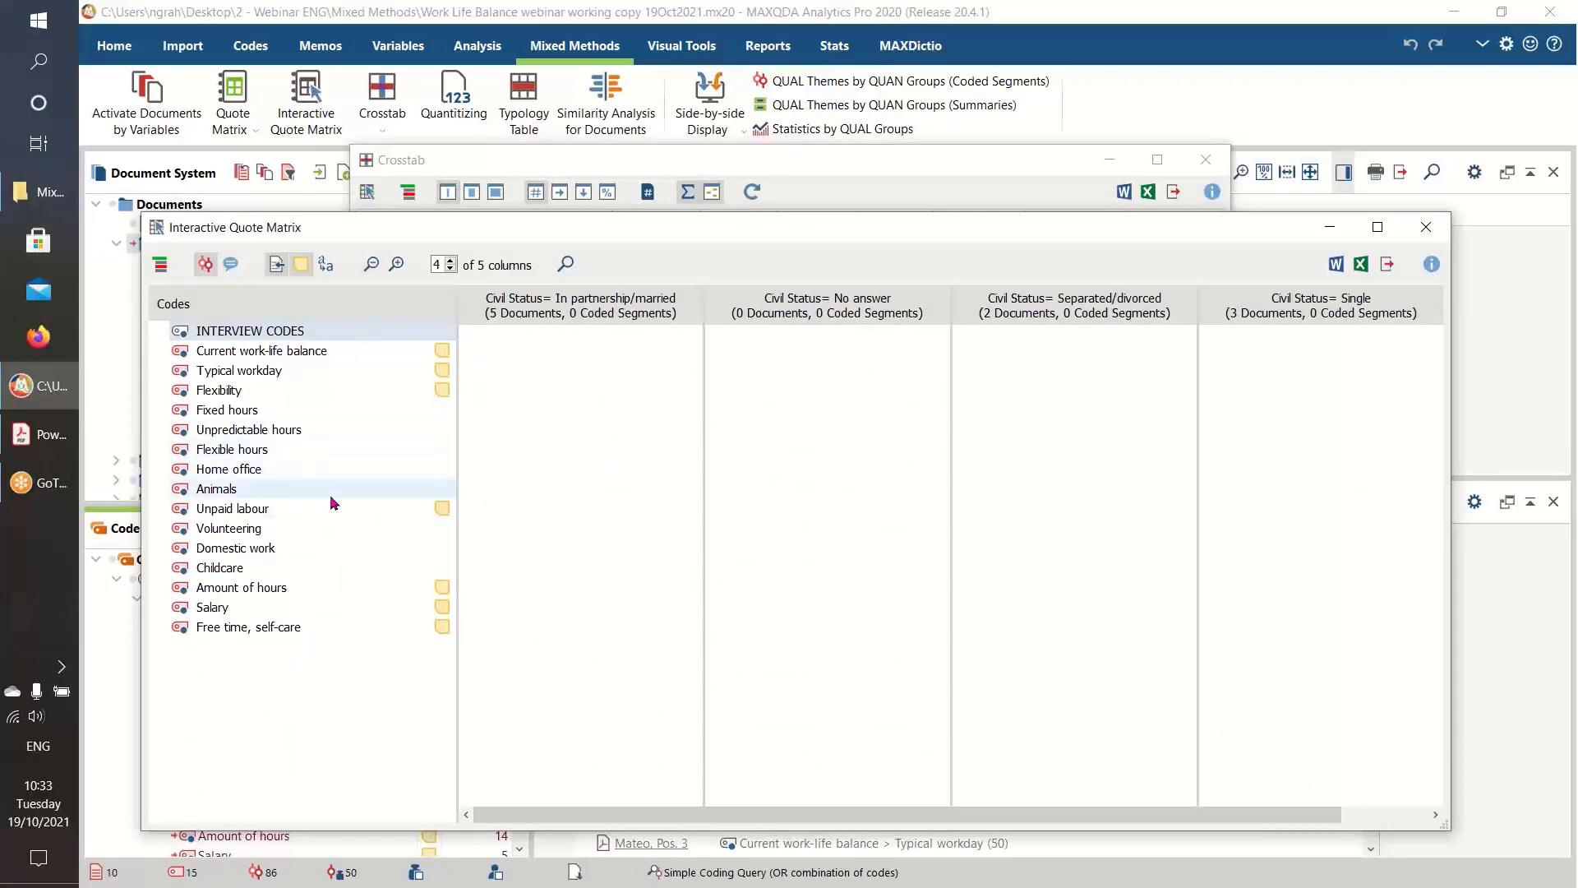
left_click(251, 549)
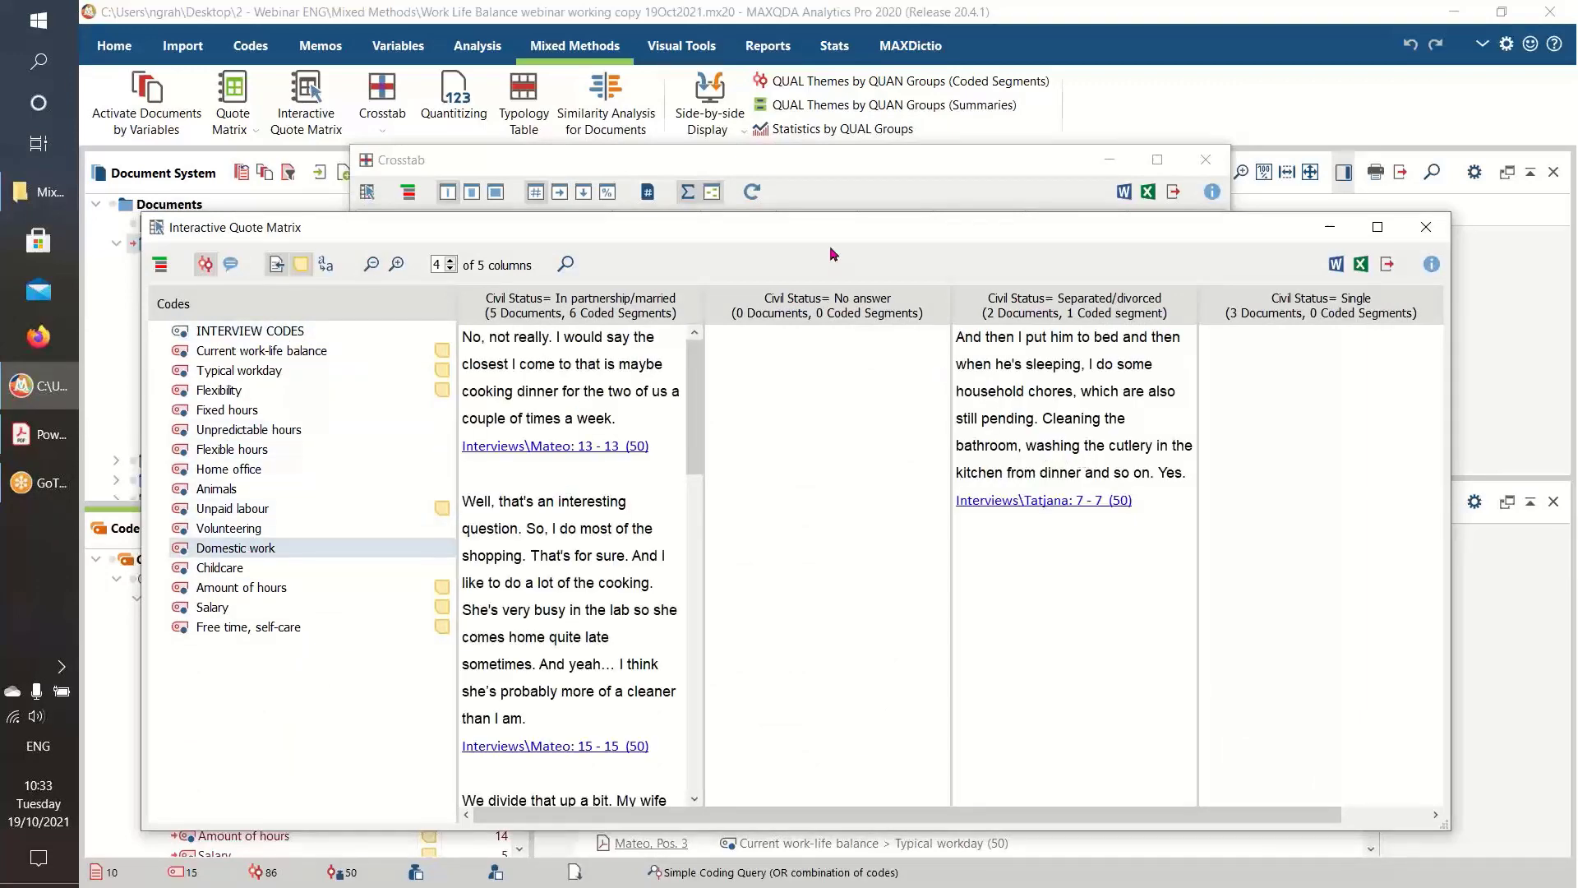
left_click_drag(830, 228, 868, 417)
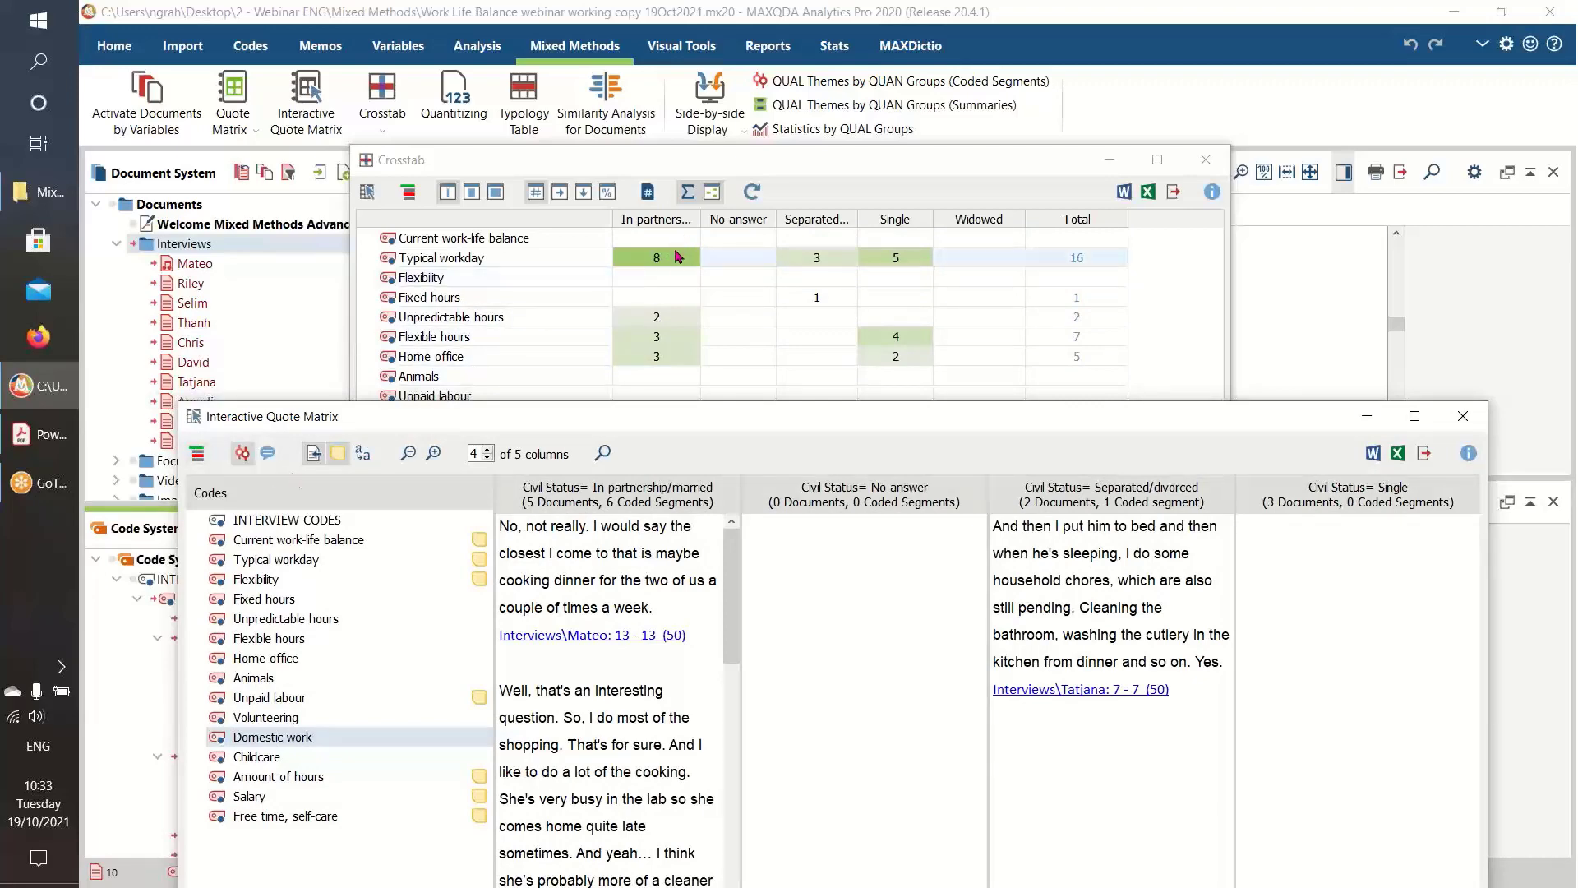
Display the Typical workday segments and read through the In partnership/married quotes, then close the quote matrix and the crosstab
left_click(281, 562)
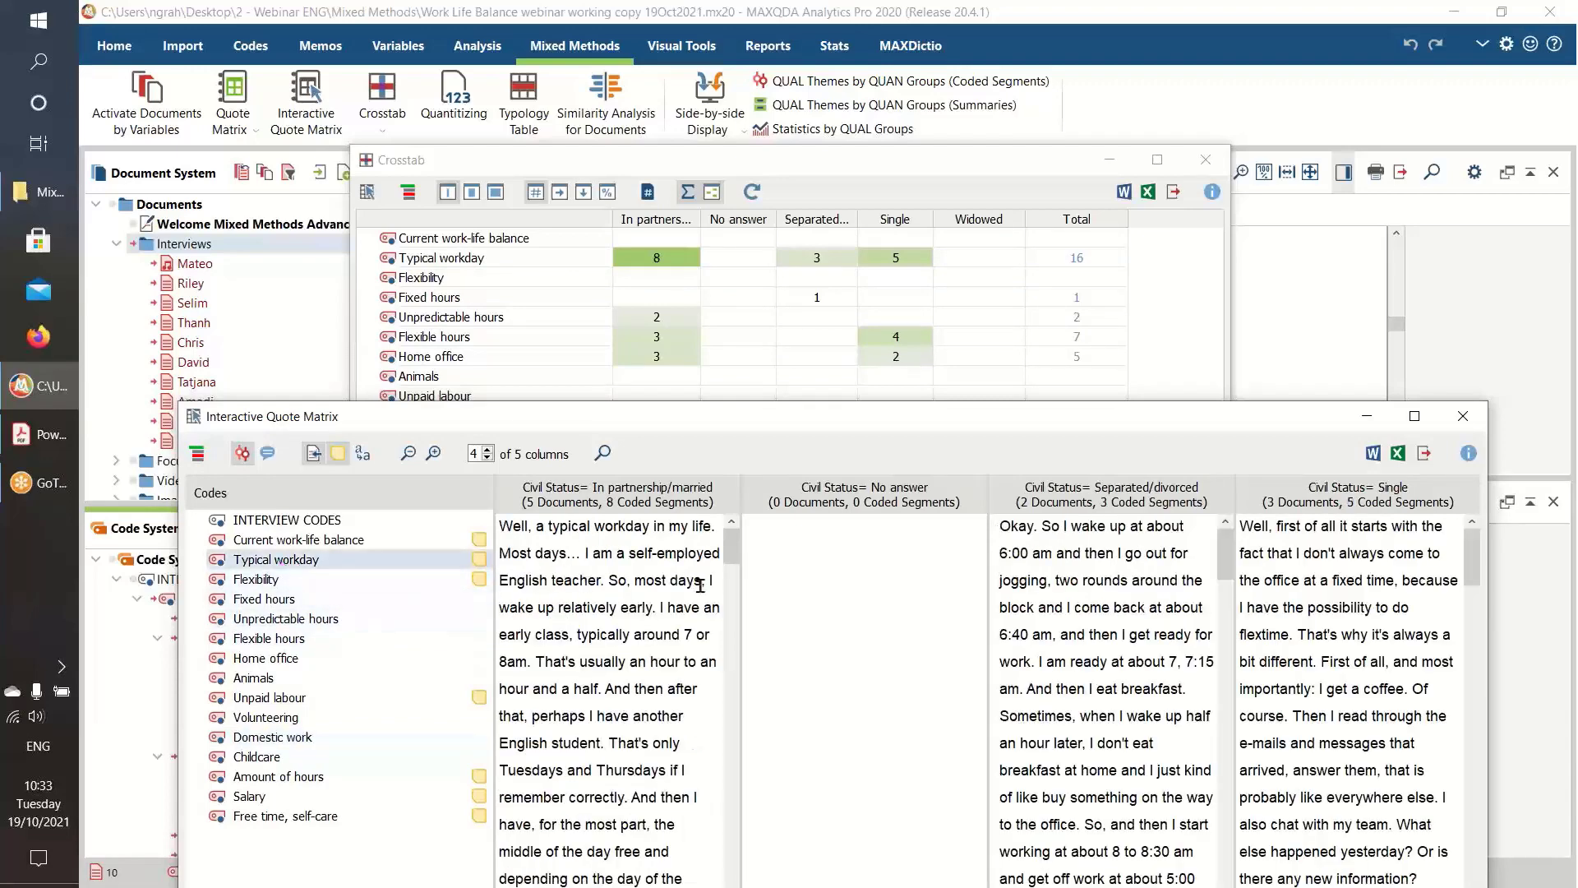
mouse_move(725, 567)
left_mouse_down()
mouse_move(734, 843)
mouse_move(734, 538)
left_mouse_up()
left_click_drag(712, 419, 719, 256)
left_click_drag(738, 384, 740, 634)
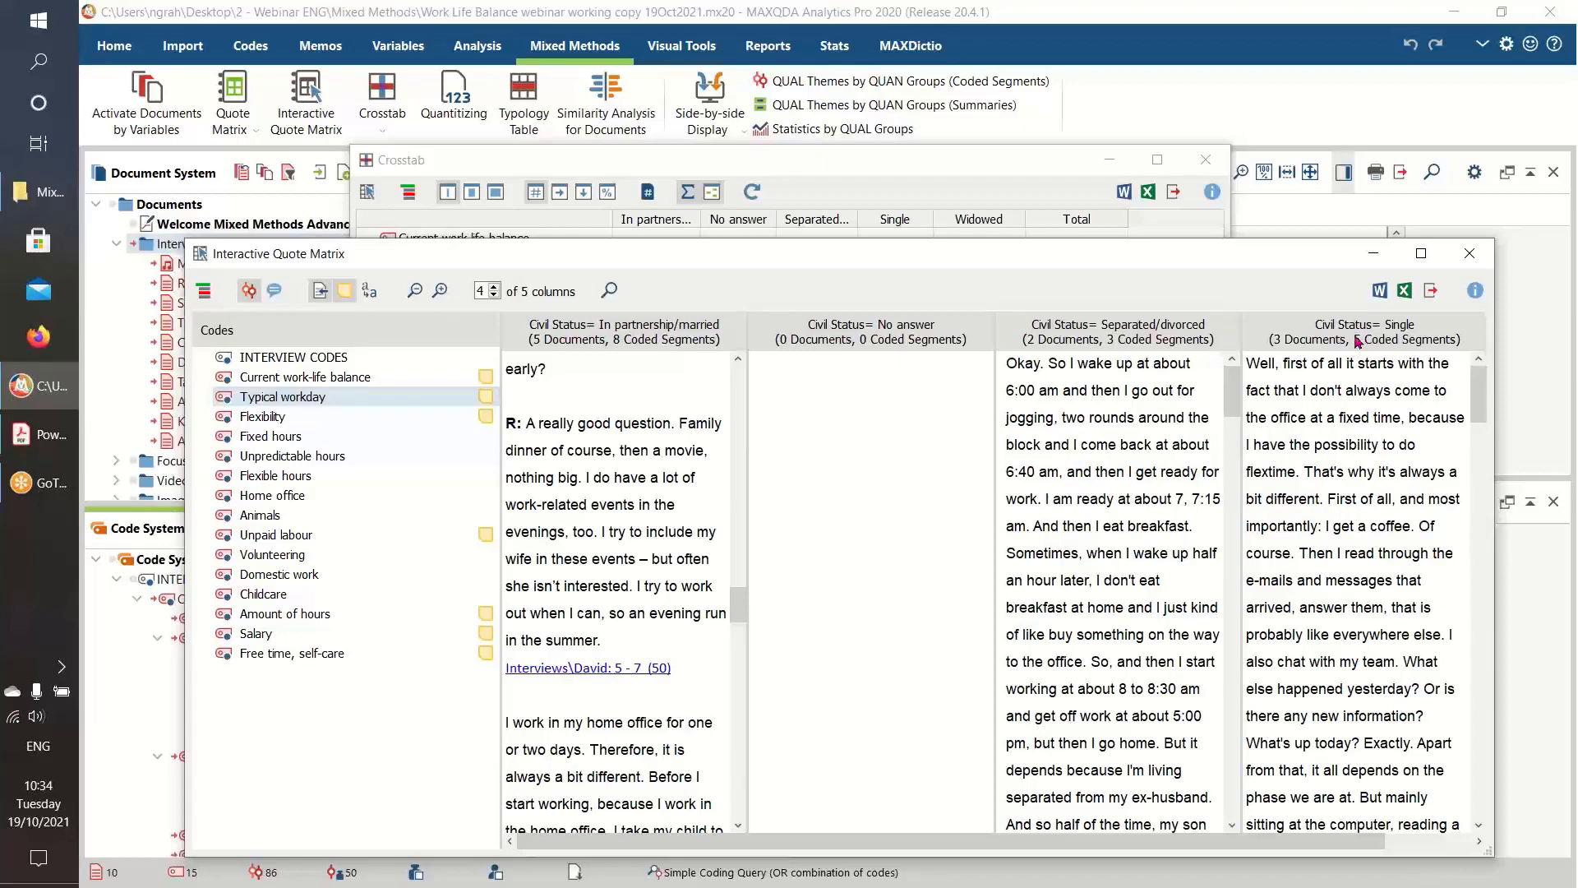
left_click(1471, 254)
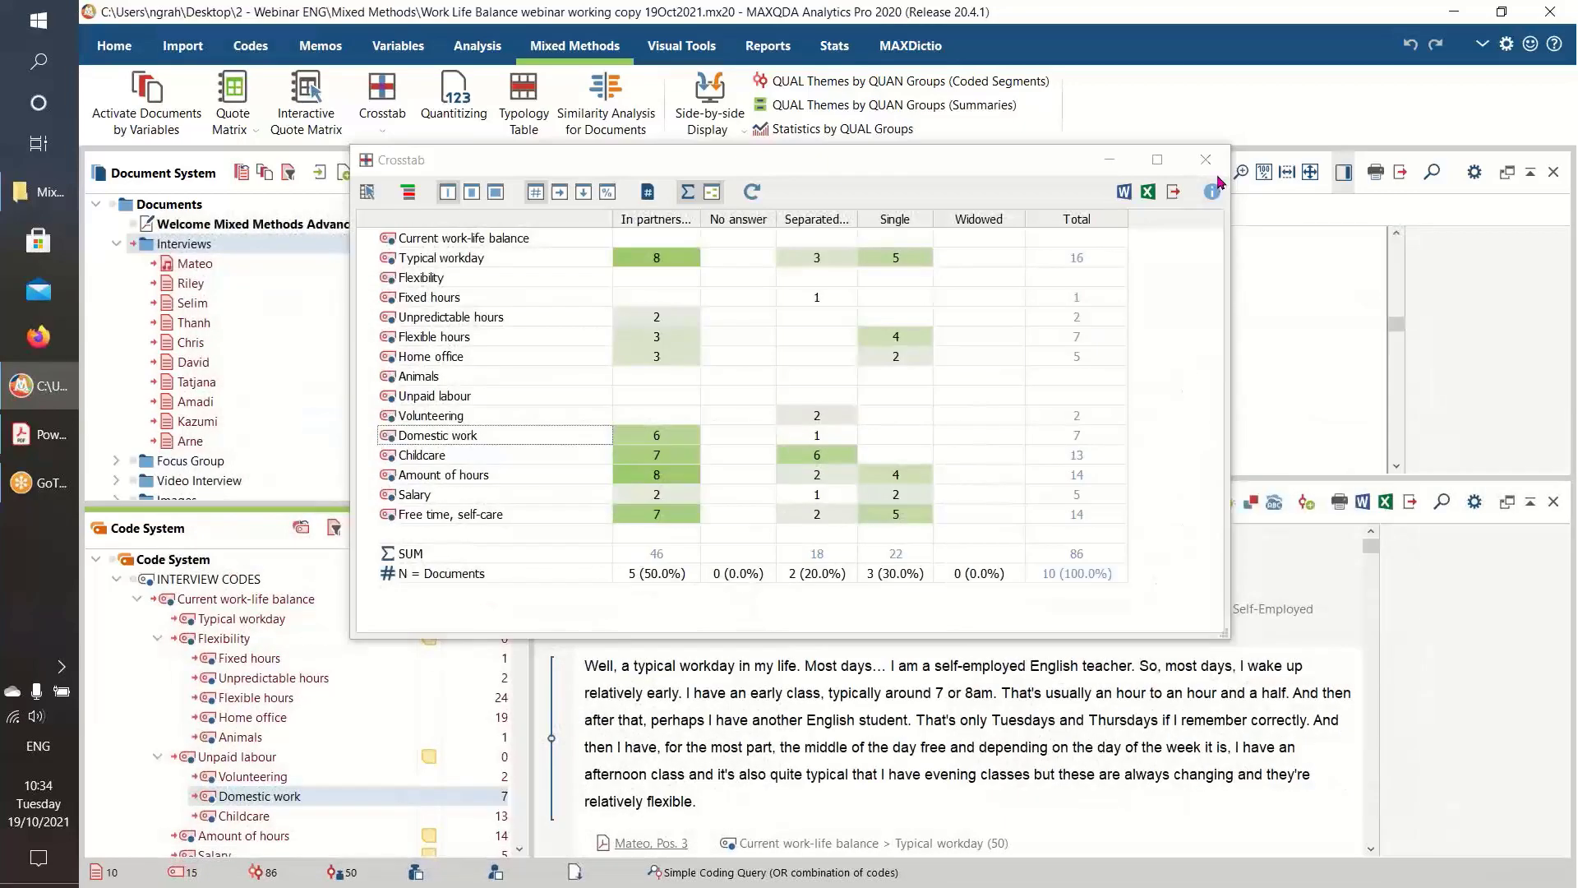
left_click(1206, 160)
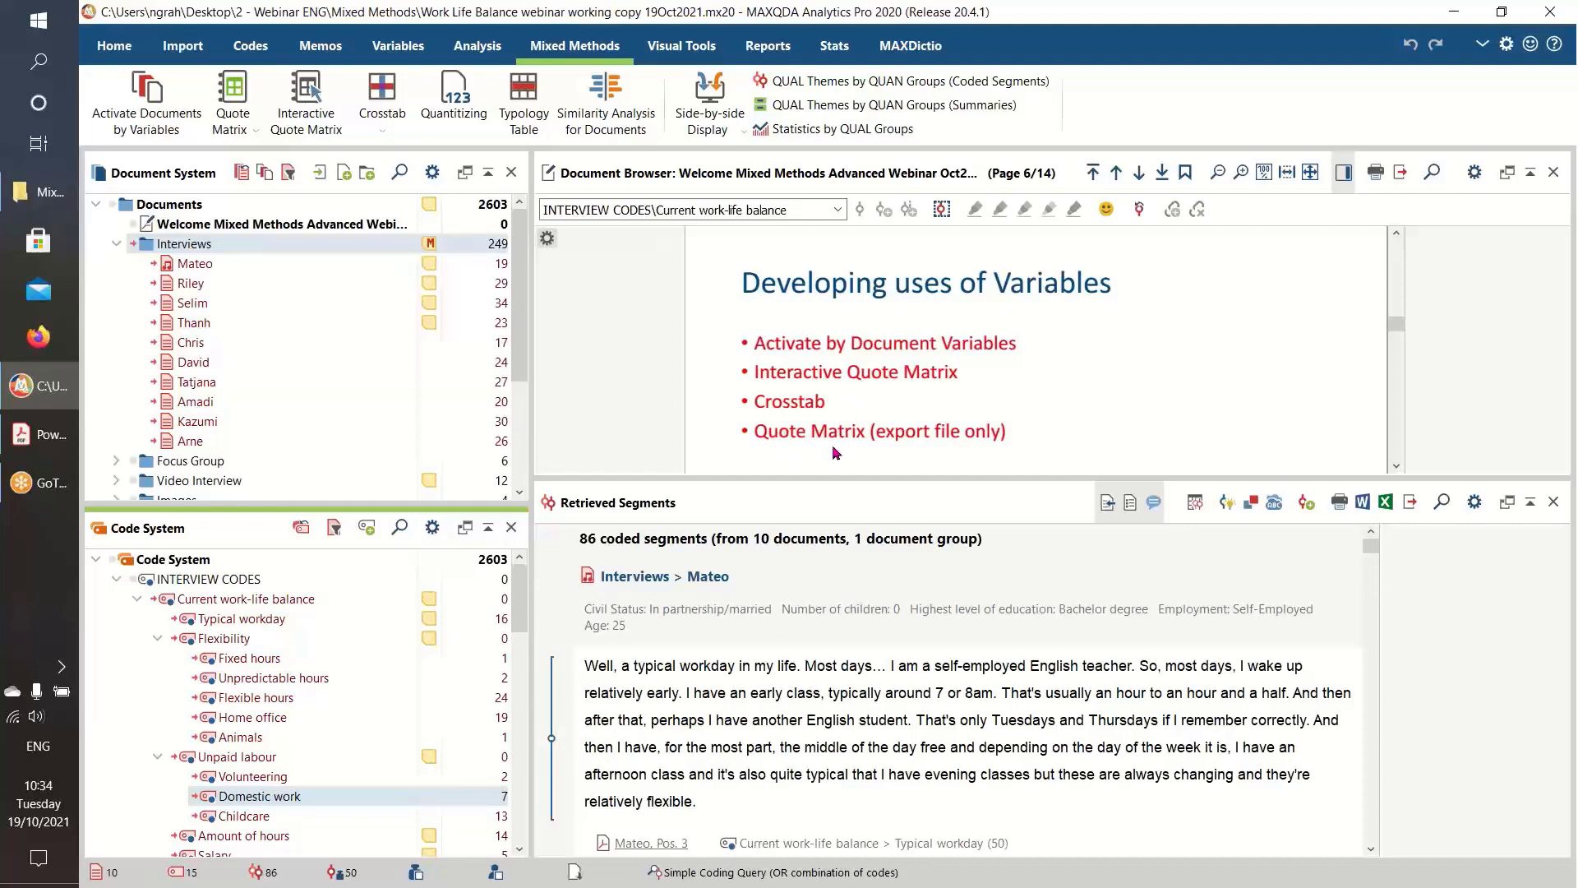
Set up a Quote Matrix with the civil status groups for activated documents and codes, review its export file formats, and cancel the export
left_click(234, 88)
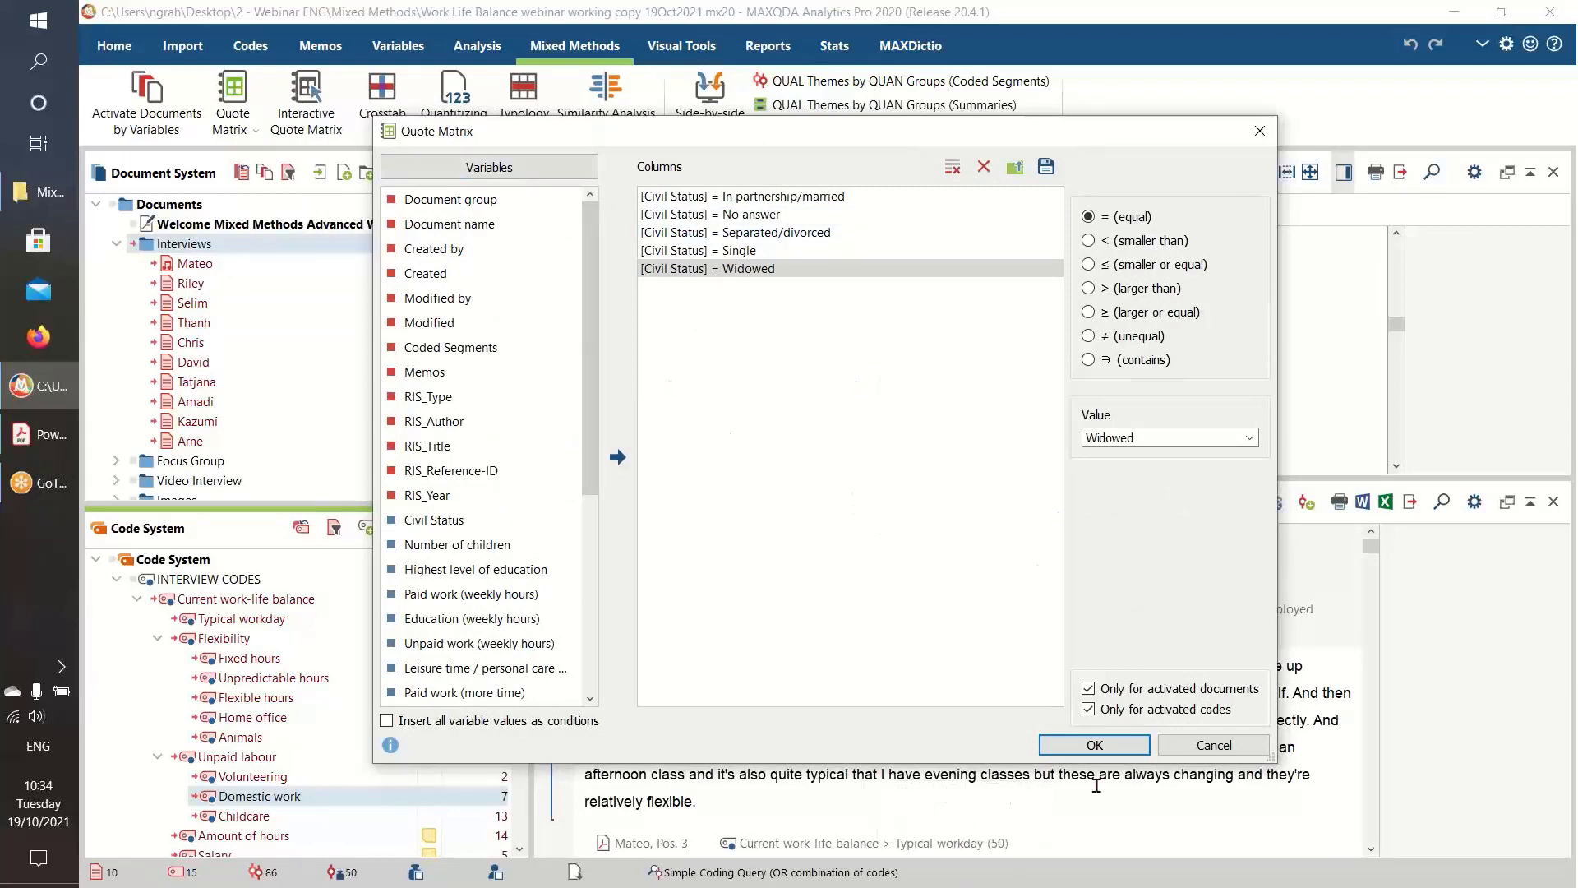
left_click(1095, 744)
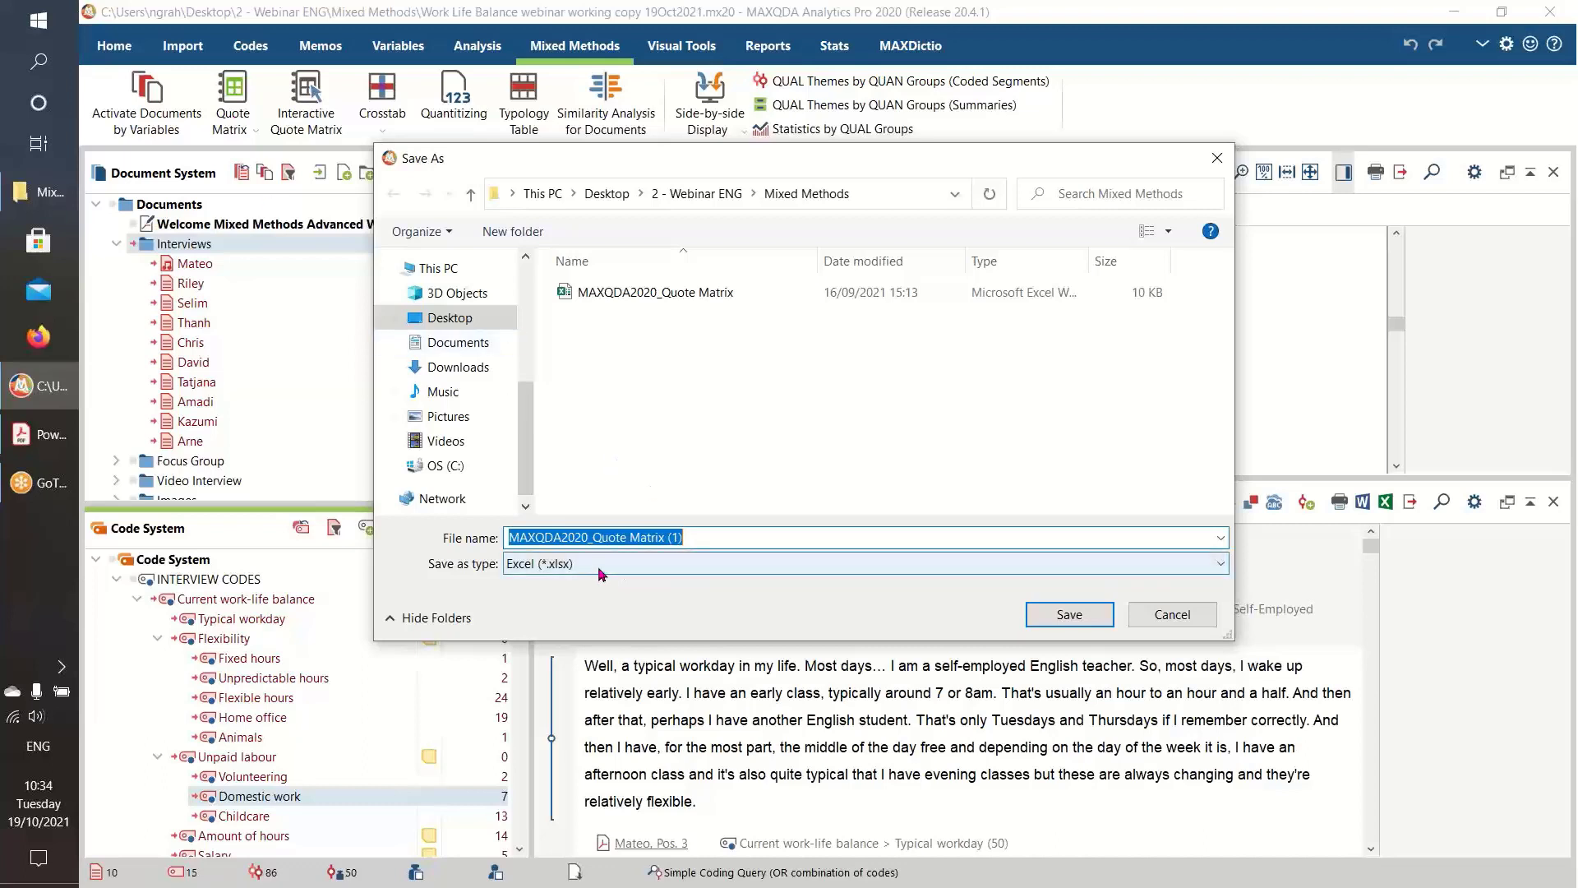
left_click(1221, 564)
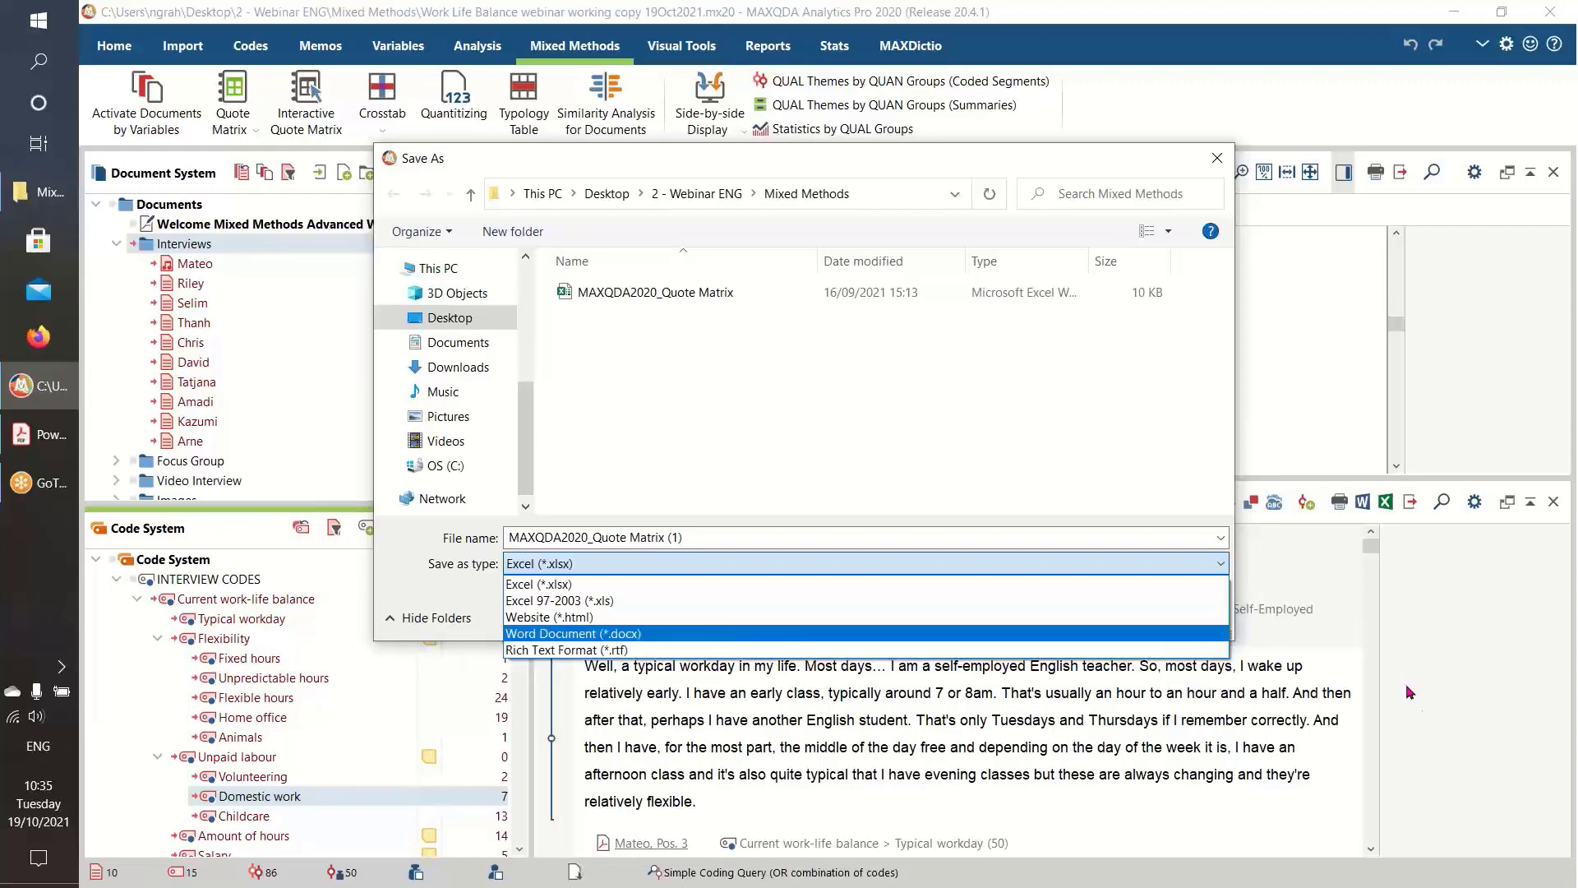
left_click(1431, 704)
left_click(1155, 617)
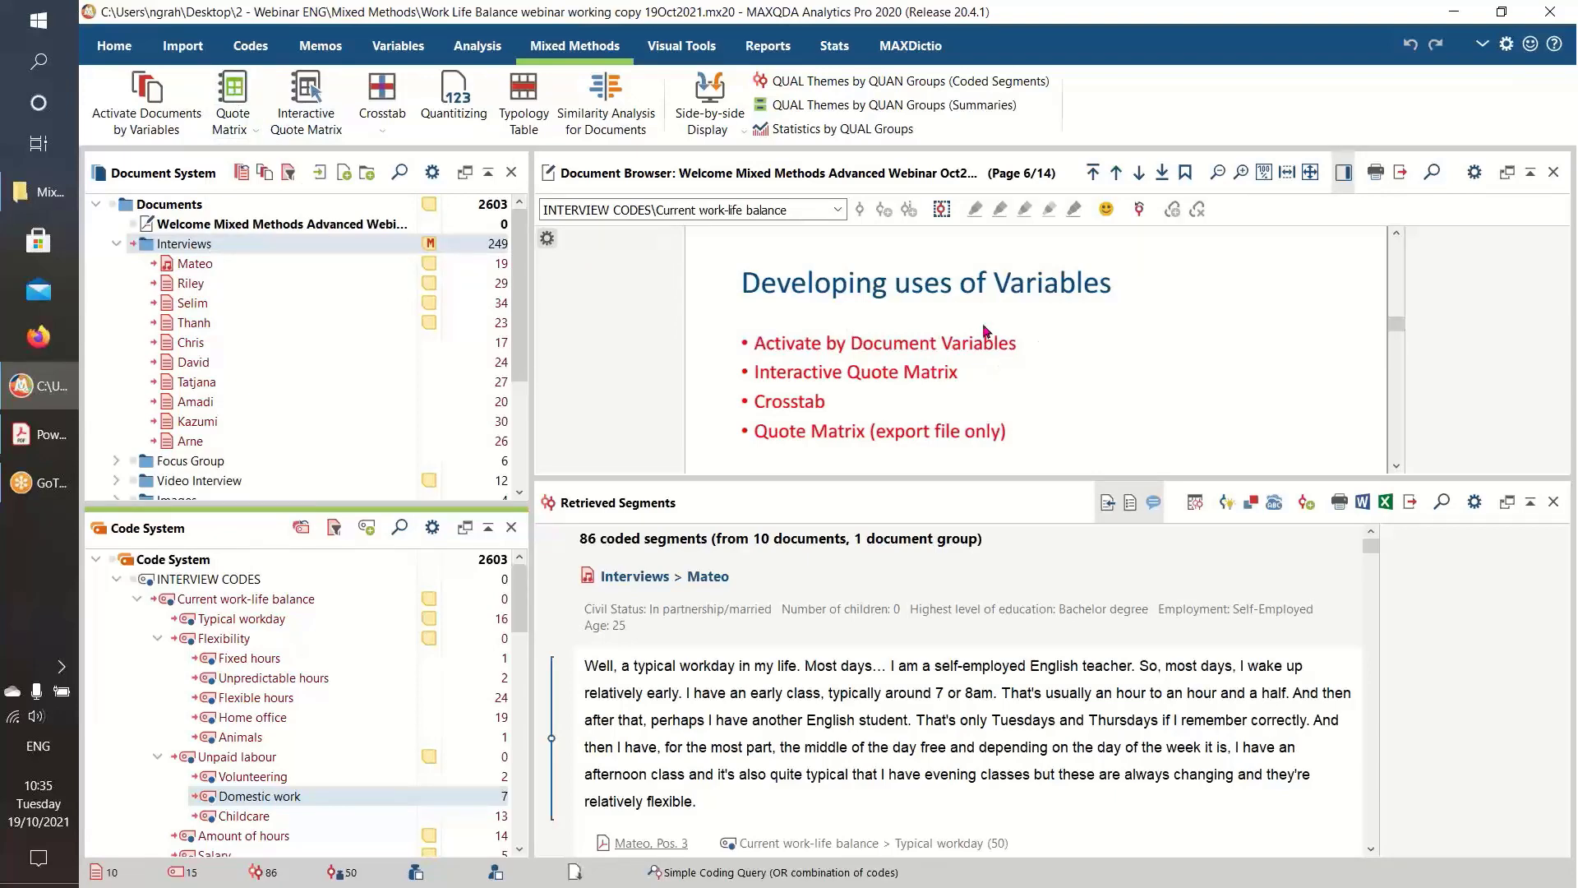
Advance the presentation document to the page on the alternative set-up dialog, and revisit the integration diagram in Adobe Acrobat Reader before returning to MAXQDA
left_click(1140, 174)
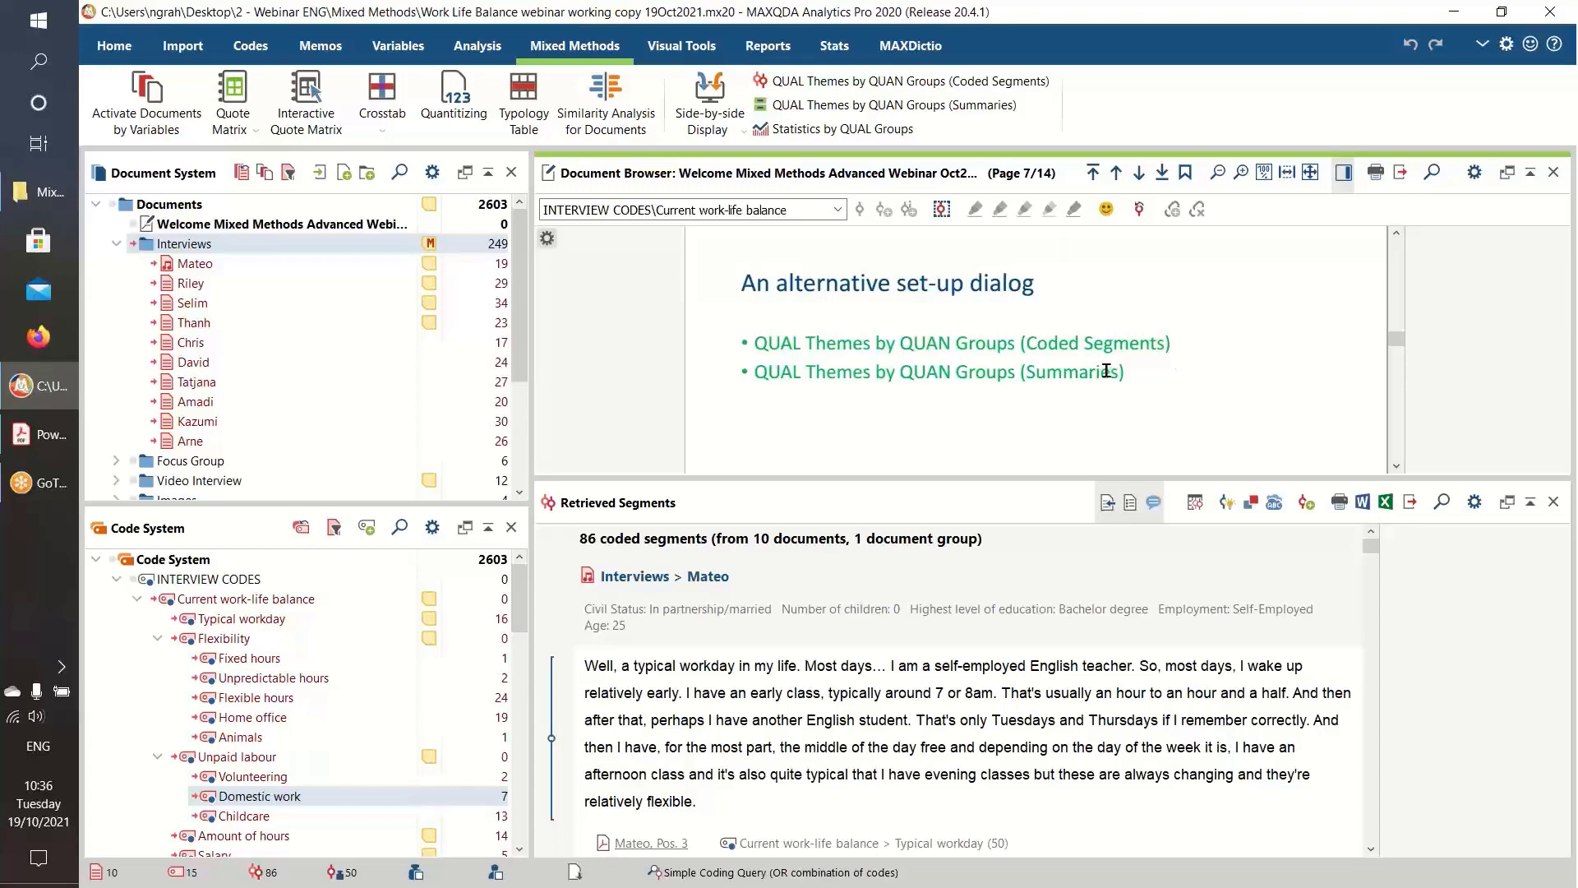
left_click(49, 435)
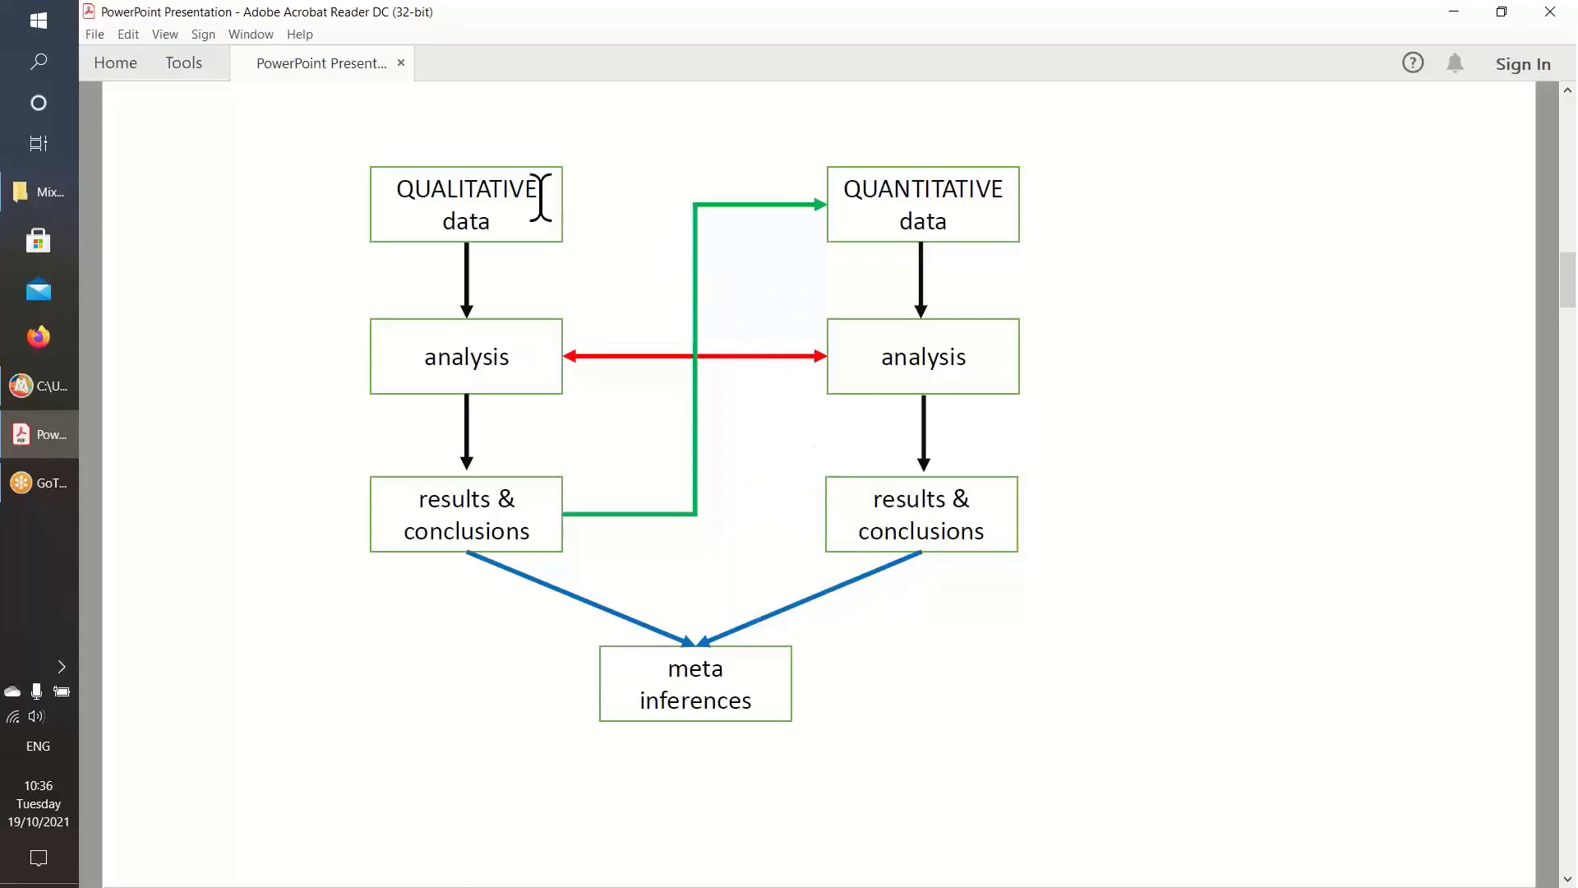
left_click(33, 386)
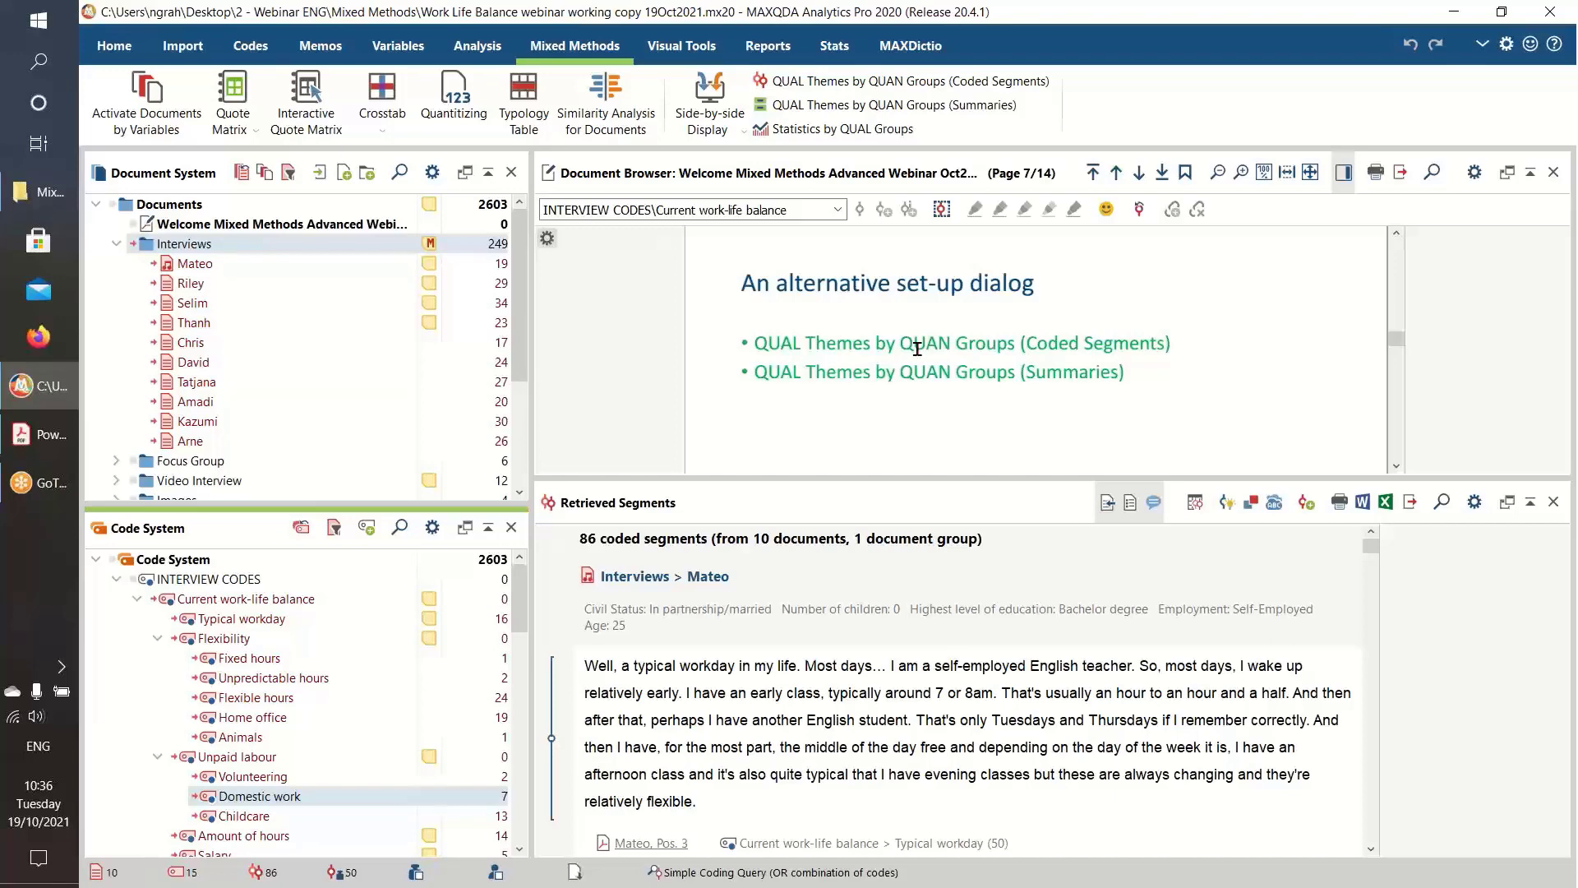
Reset all document and code activations, and activate only the Interviews group and the Flexibility code with its subcodes
left_click(242, 175)
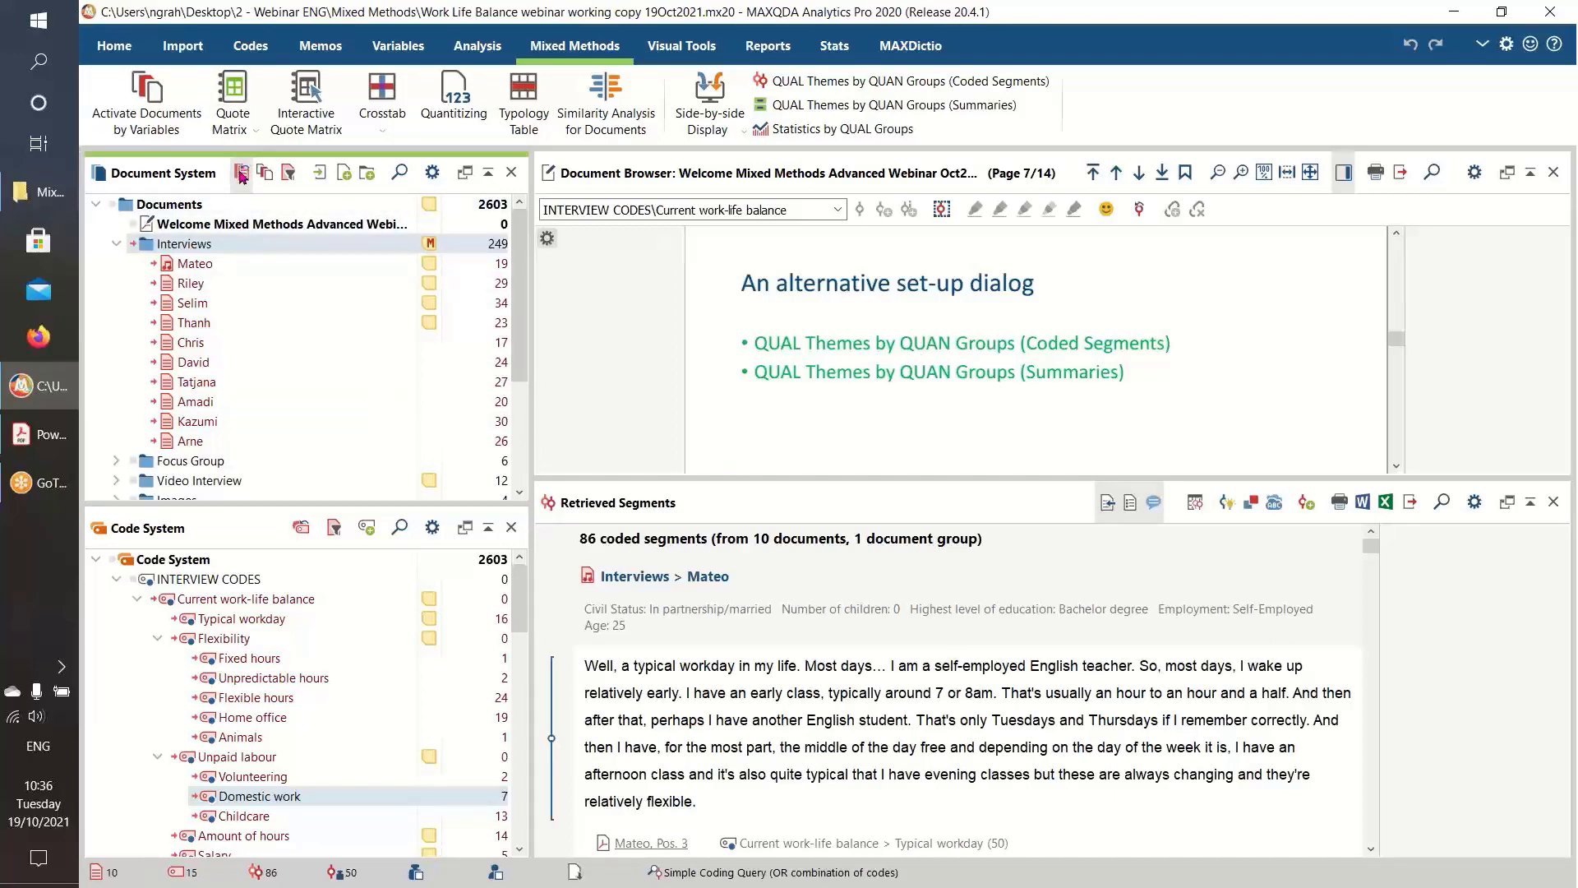
left_click(300, 527)
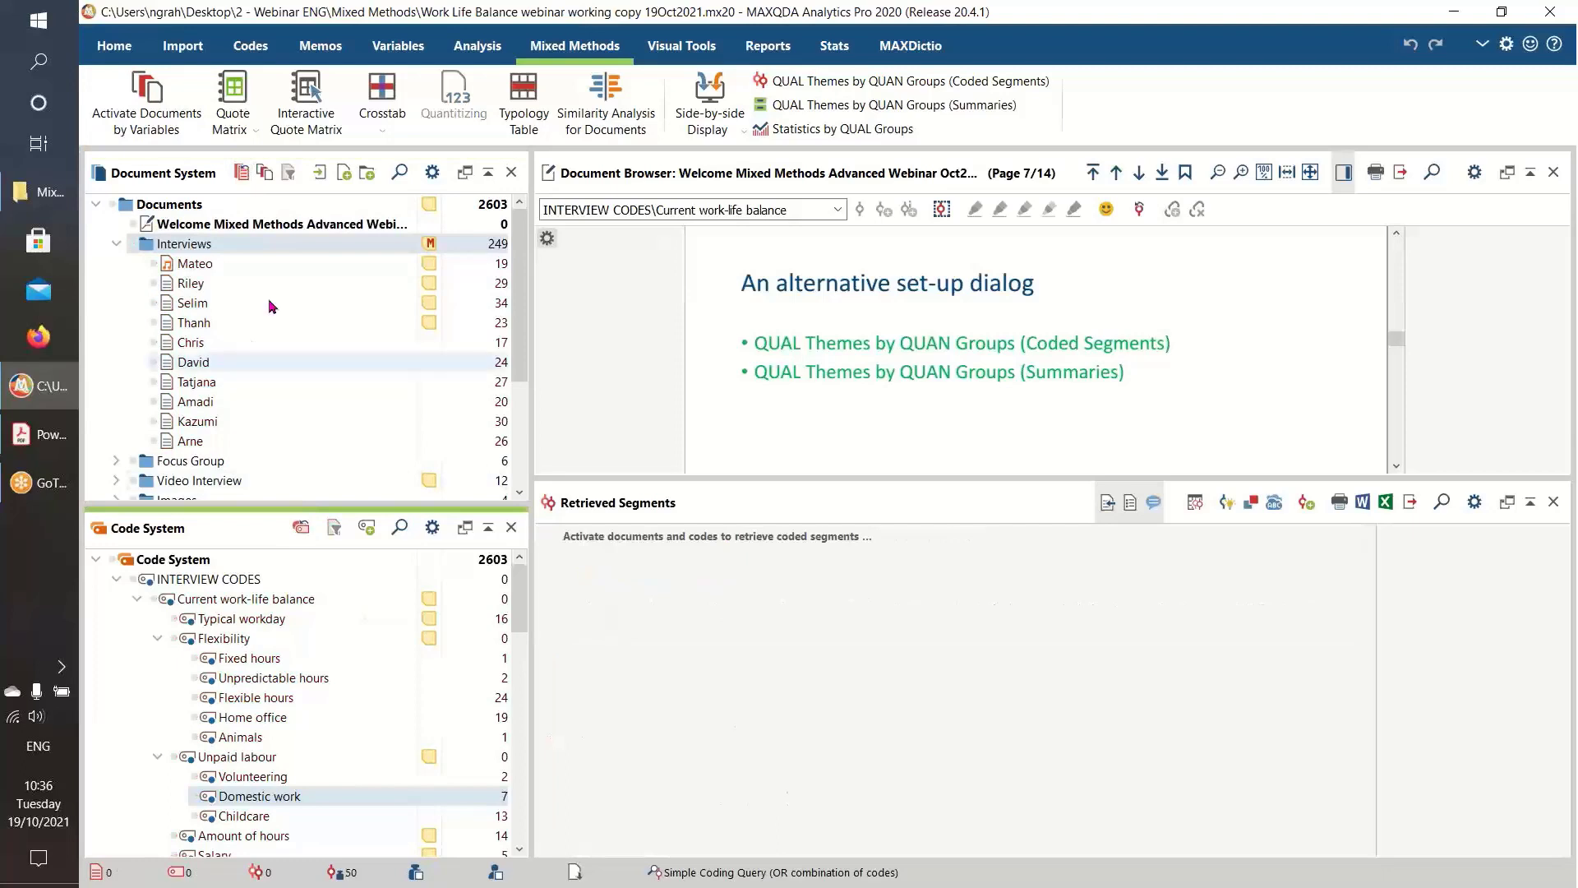
left_click(144, 247)
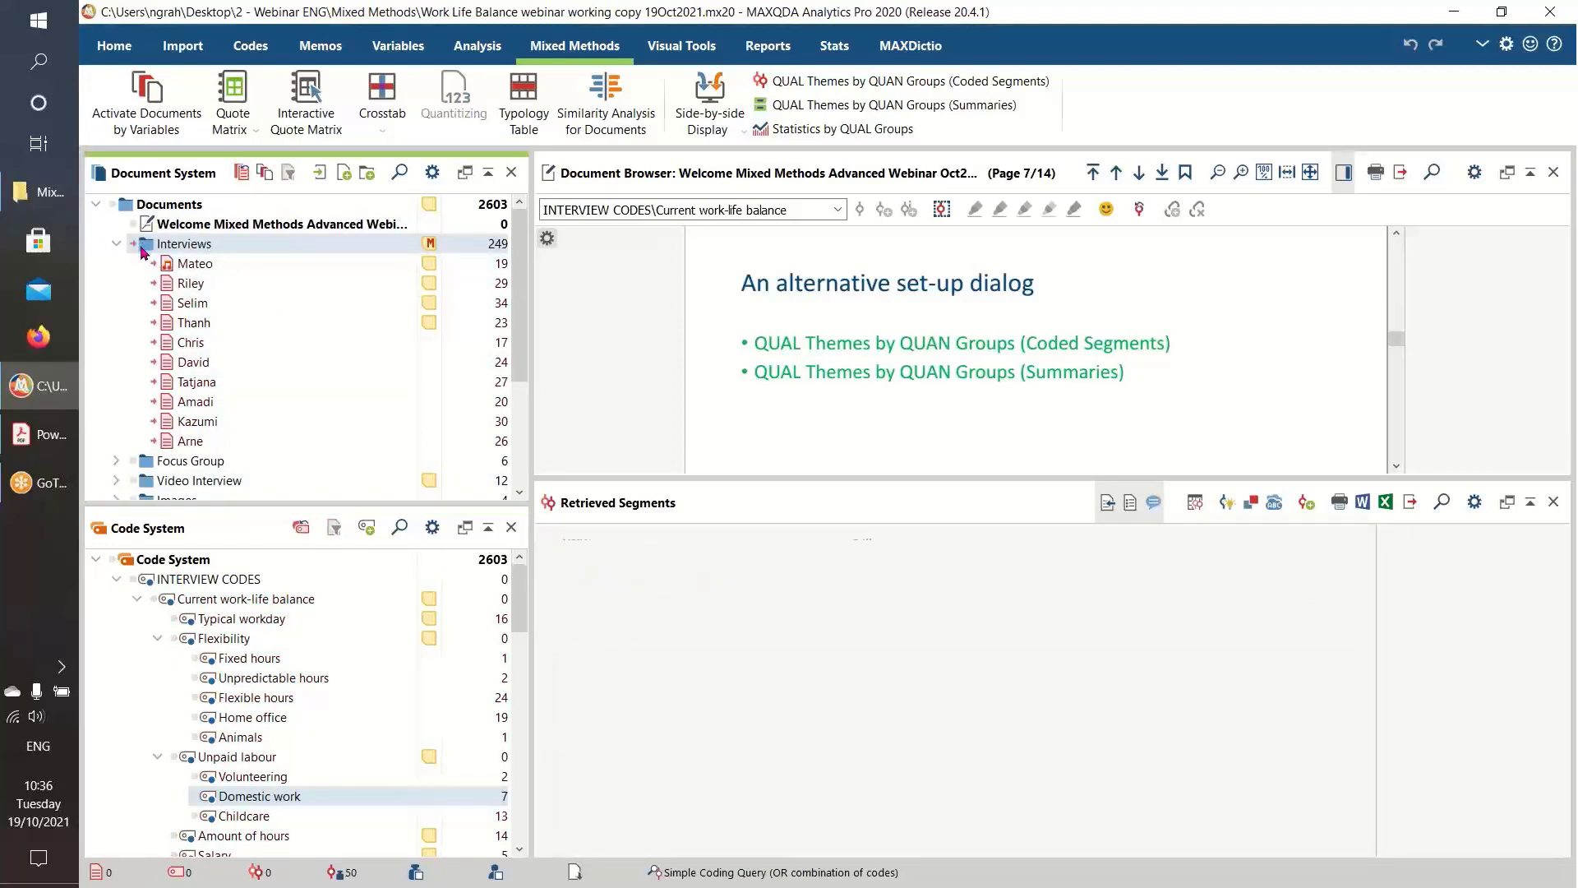
left_click(187, 639)
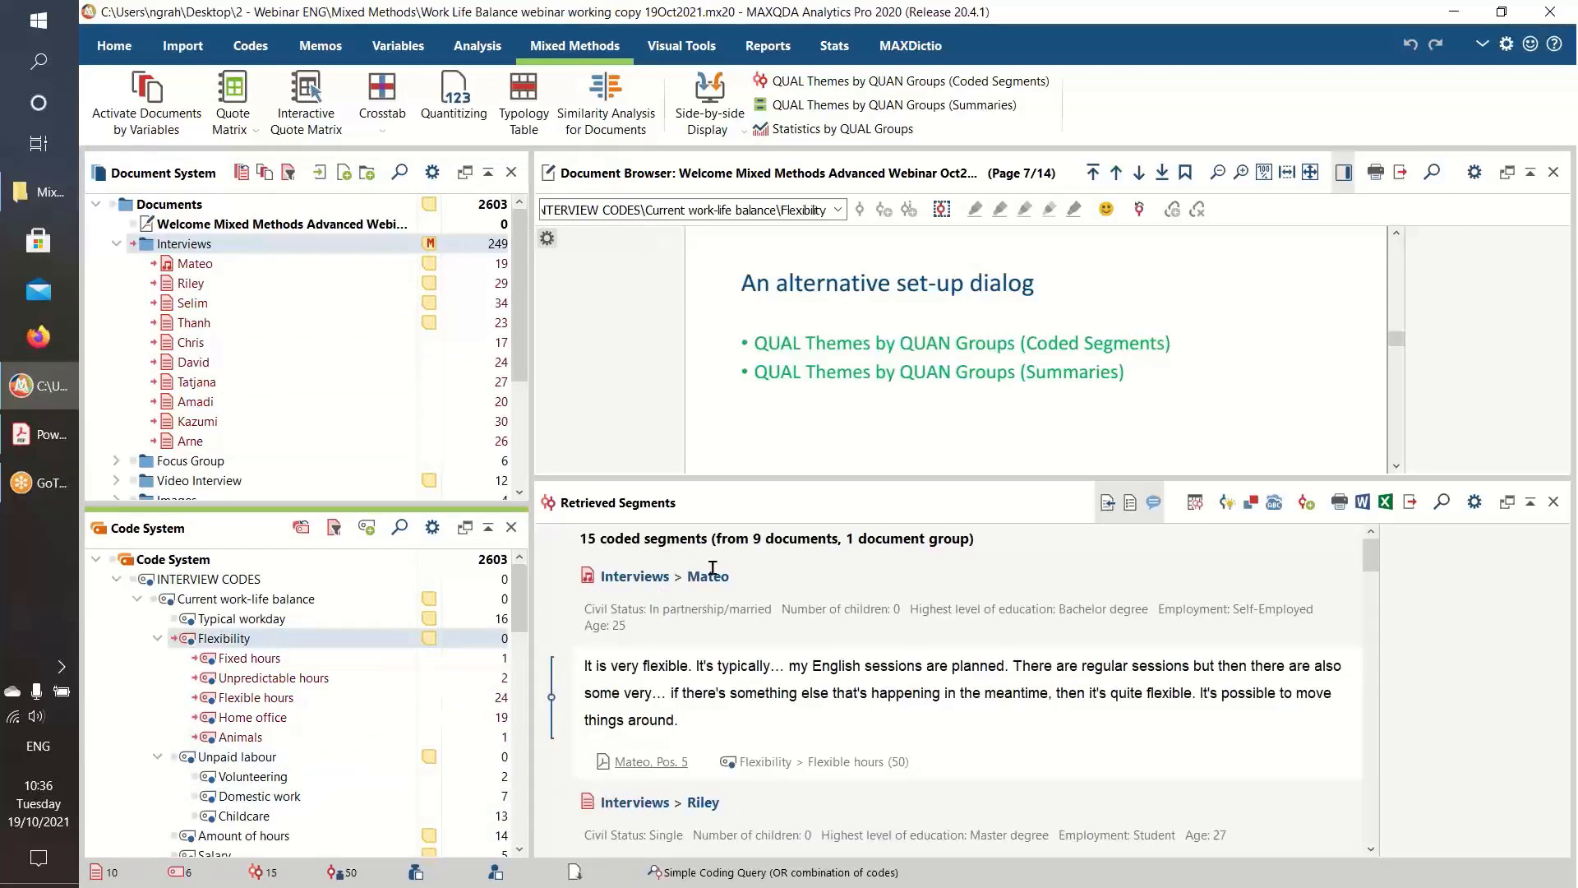
Start QUAL Themes by QUAN Groups (Coded Segments) and choose Civil Status as the grouping variable
left_click(881, 82)
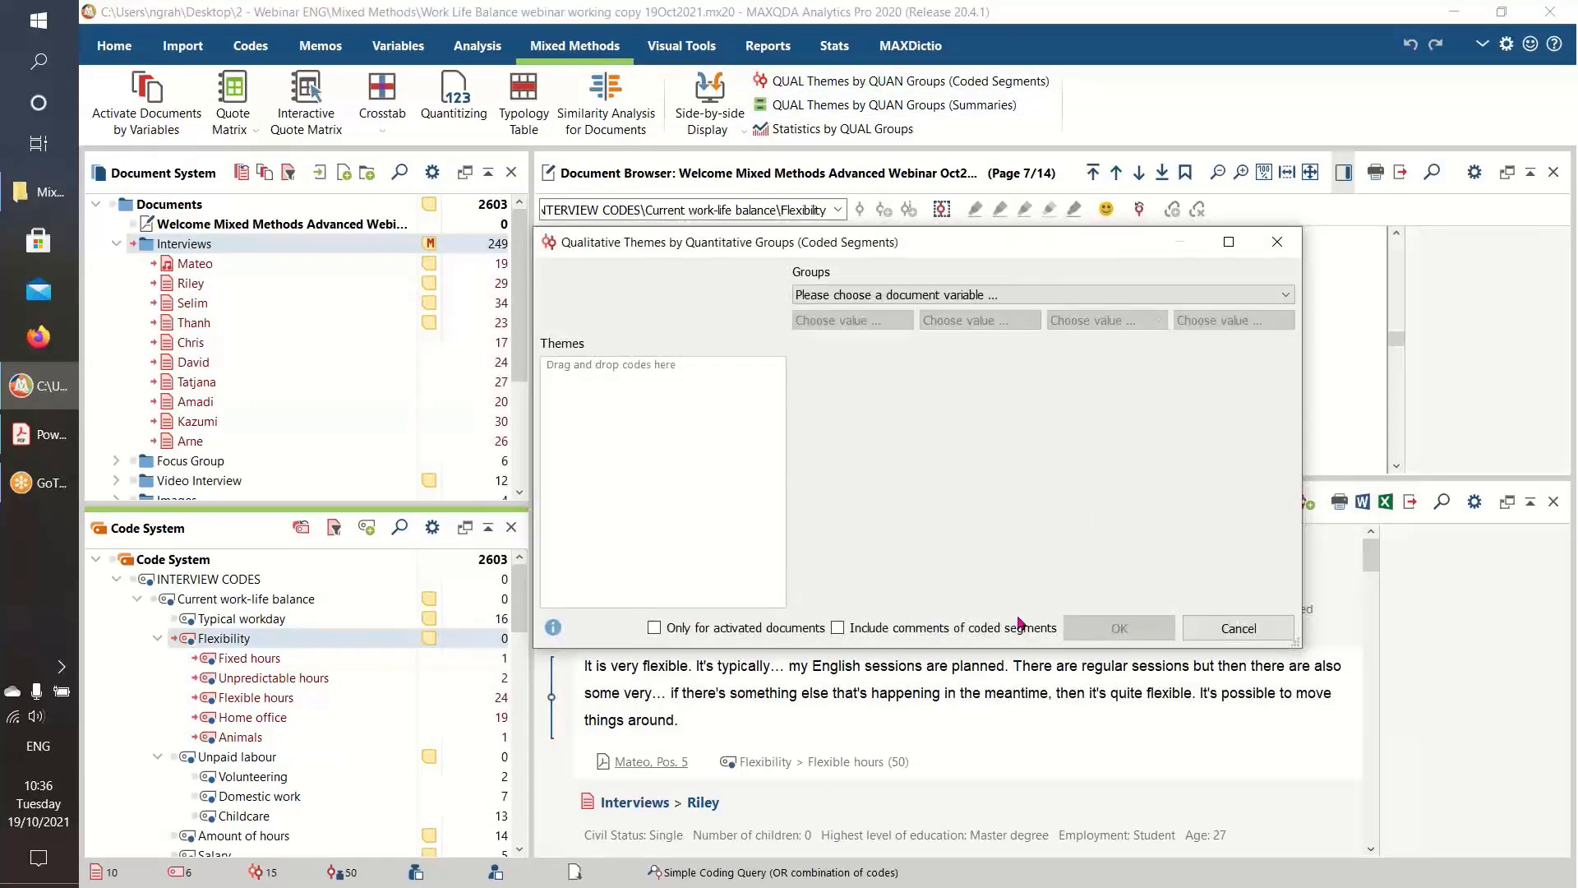
left_click_drag(1046, 247, 885, 261)
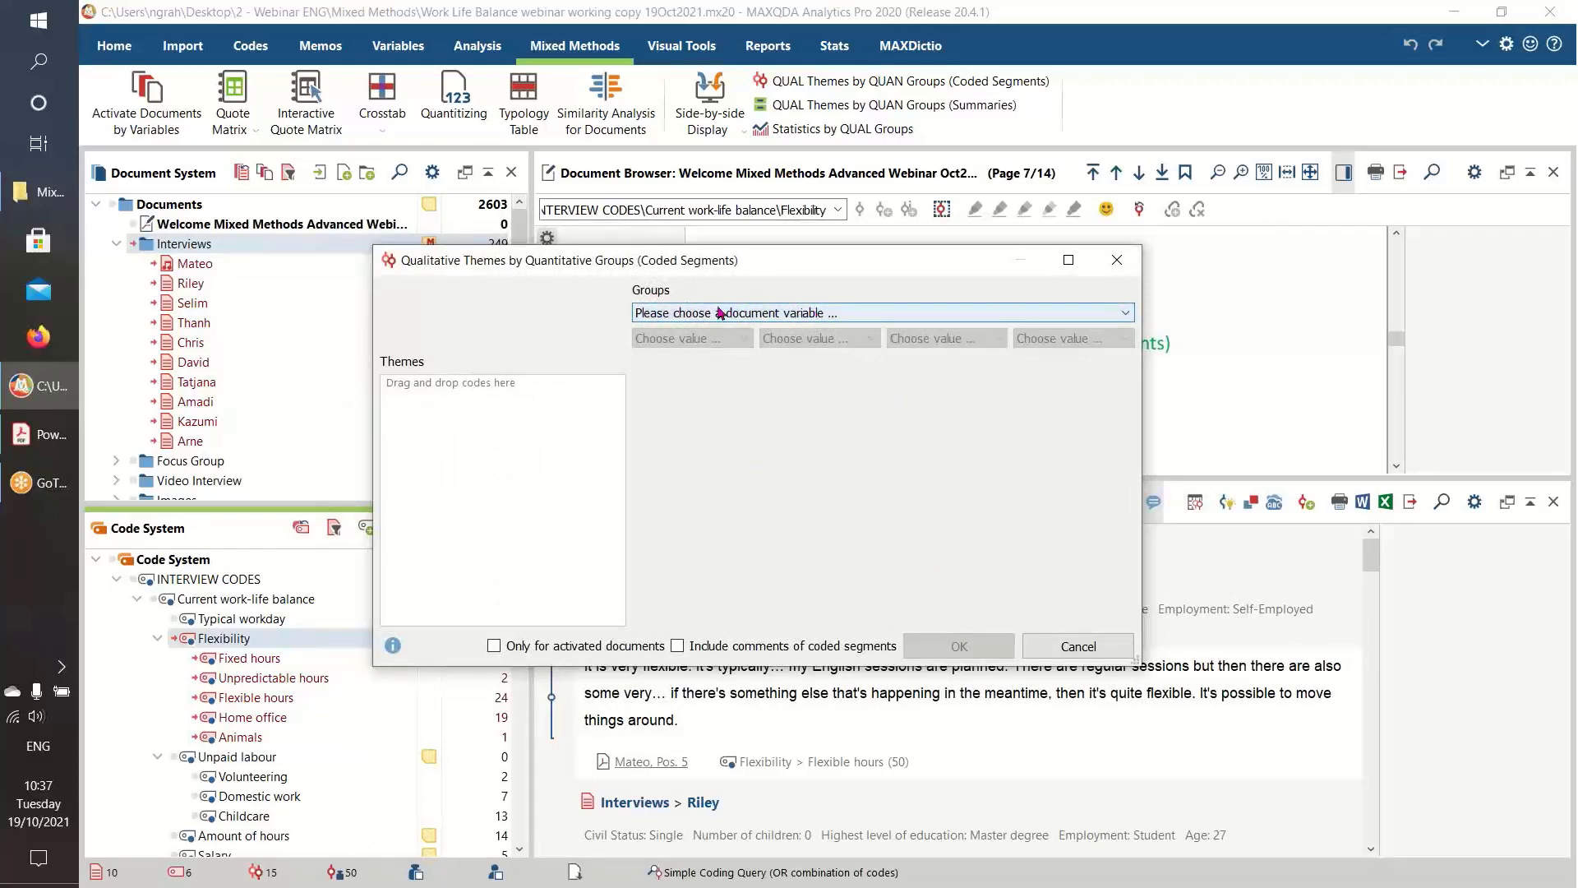
left_click(1125, 315)
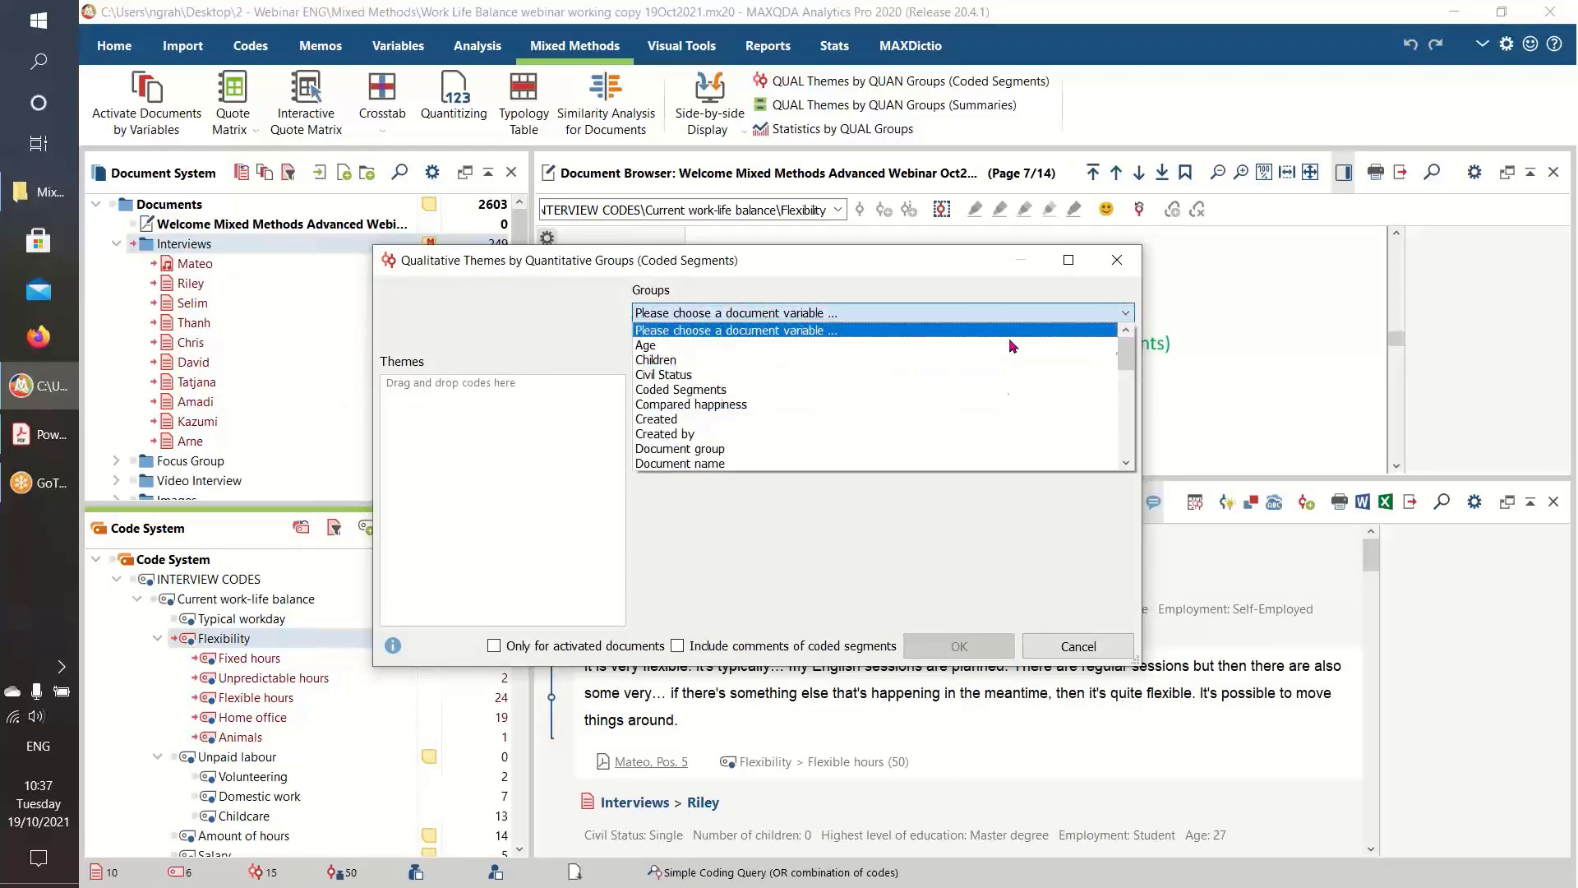
left_click(959, 377)
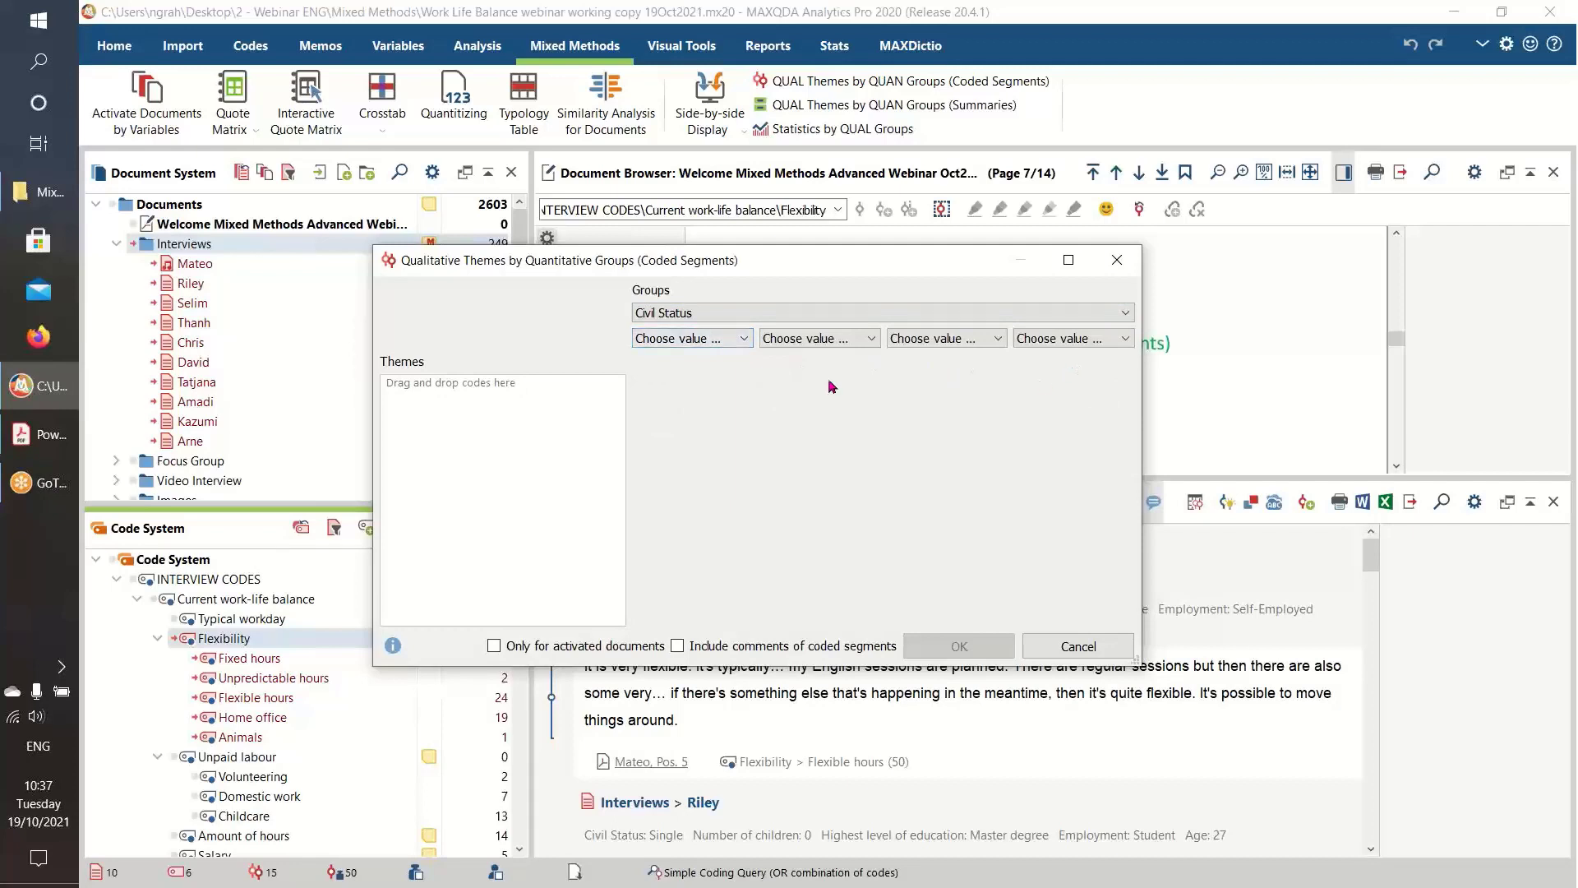
Define the groups as In partnership/married, Separated/divorced, Single and Widowed, restricted to activated documents
left_click(743, 340)
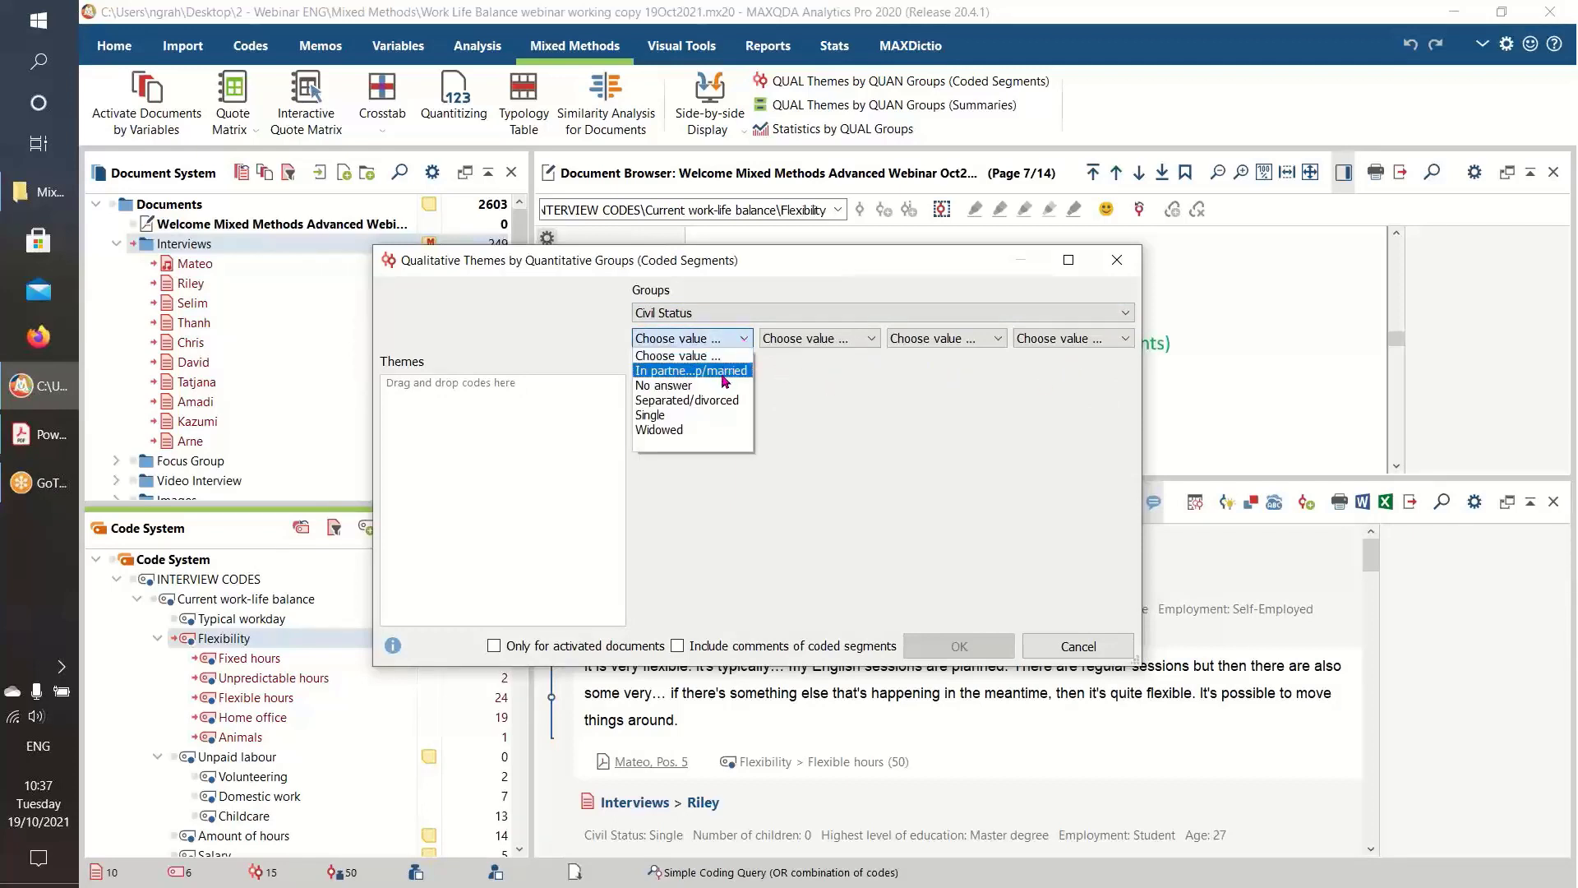
left_click(725, 371)
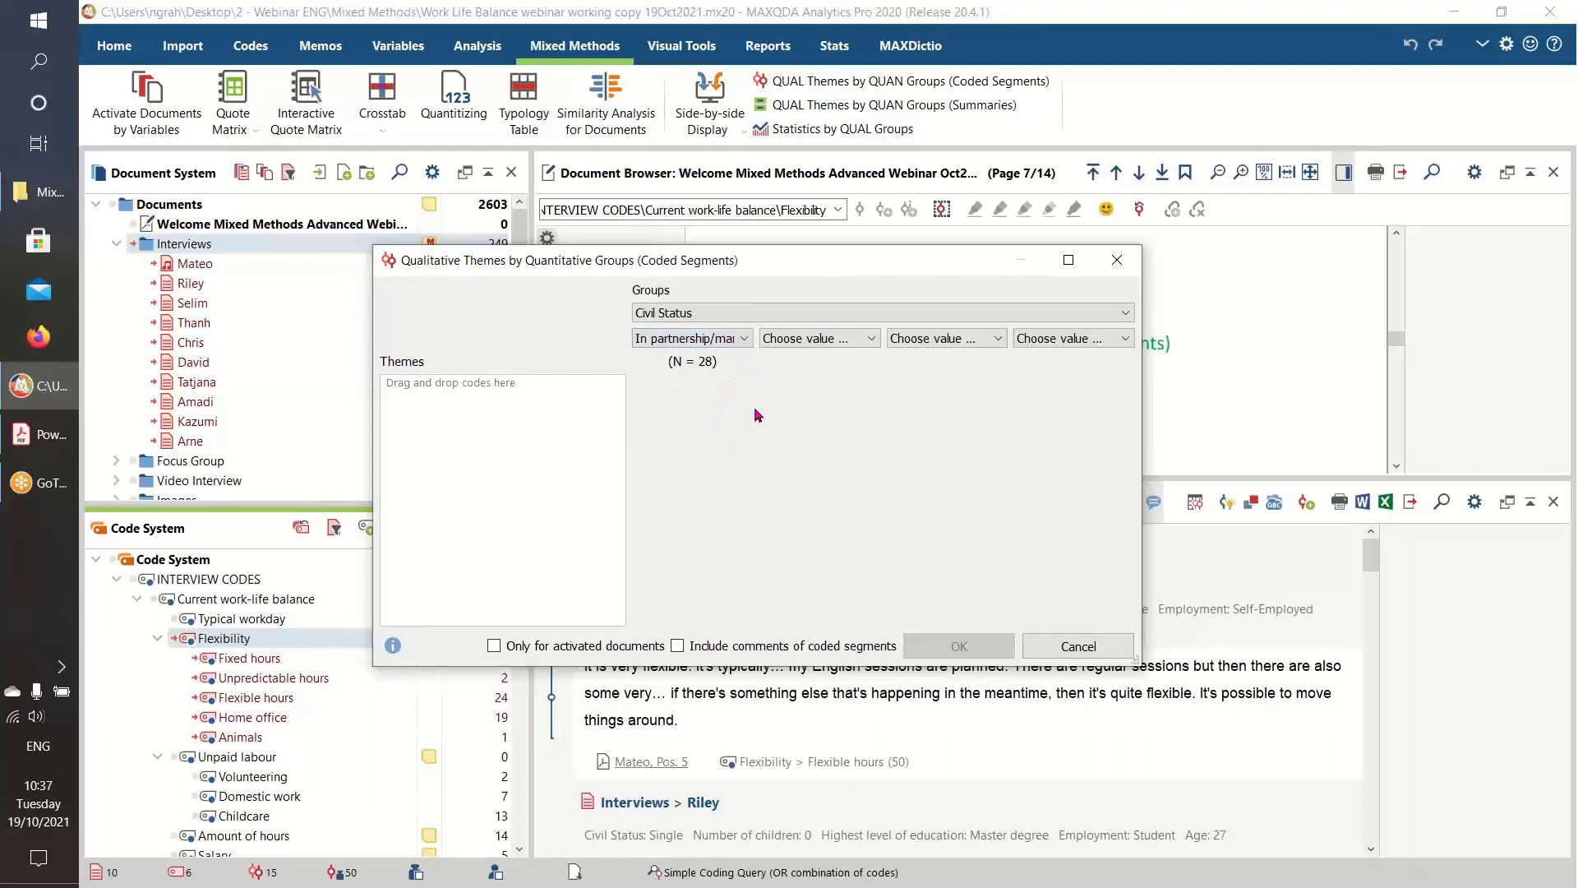
left_click(494, 646)
left_click(869, 339)
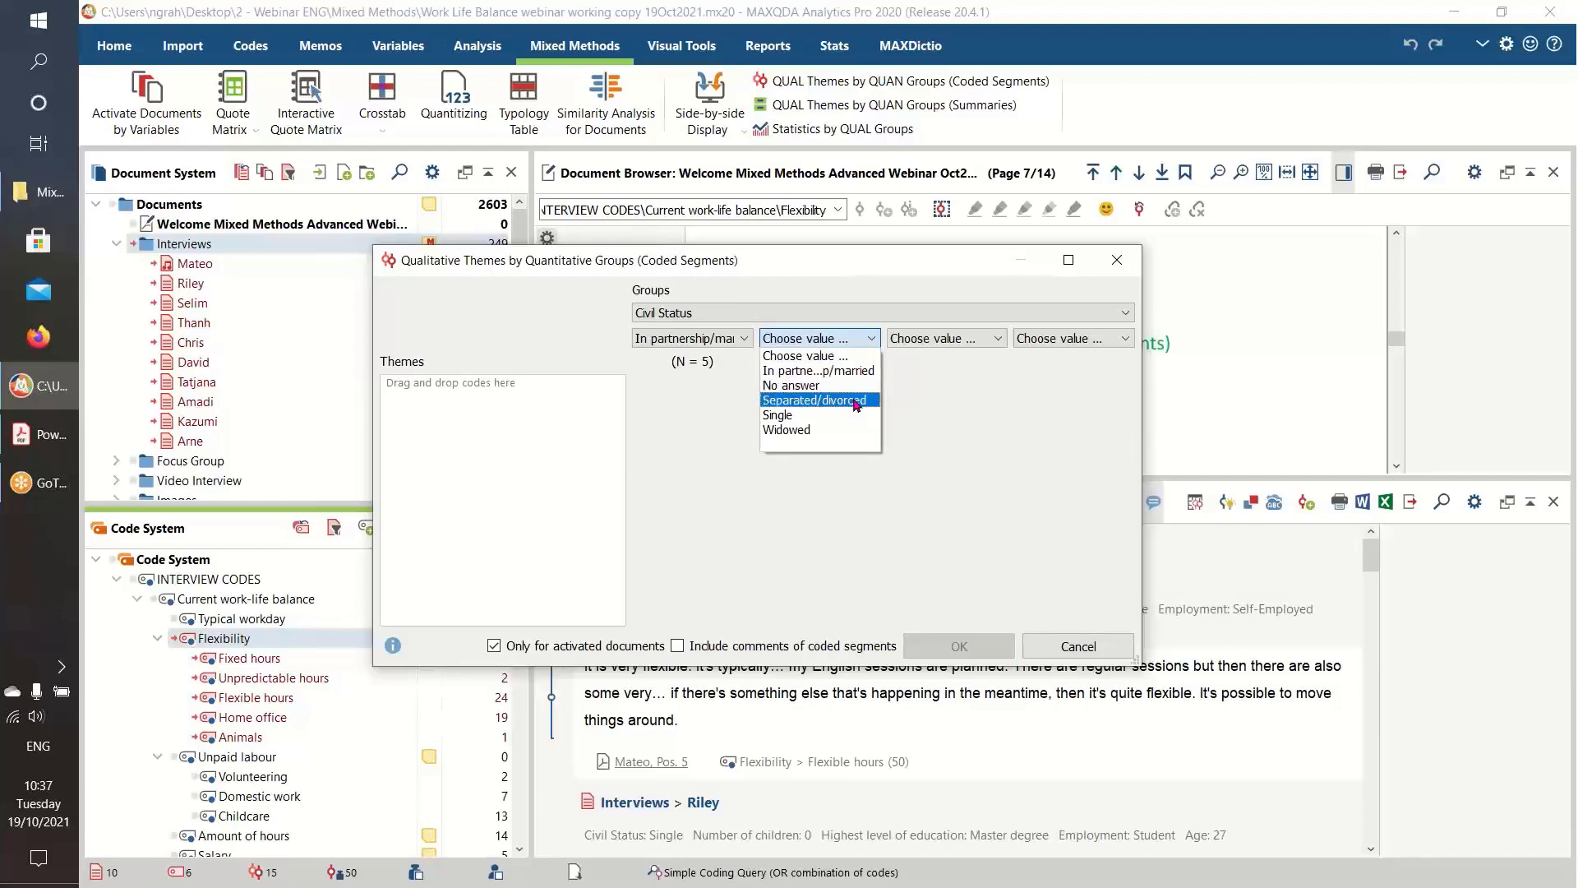
left_click(856, 403)
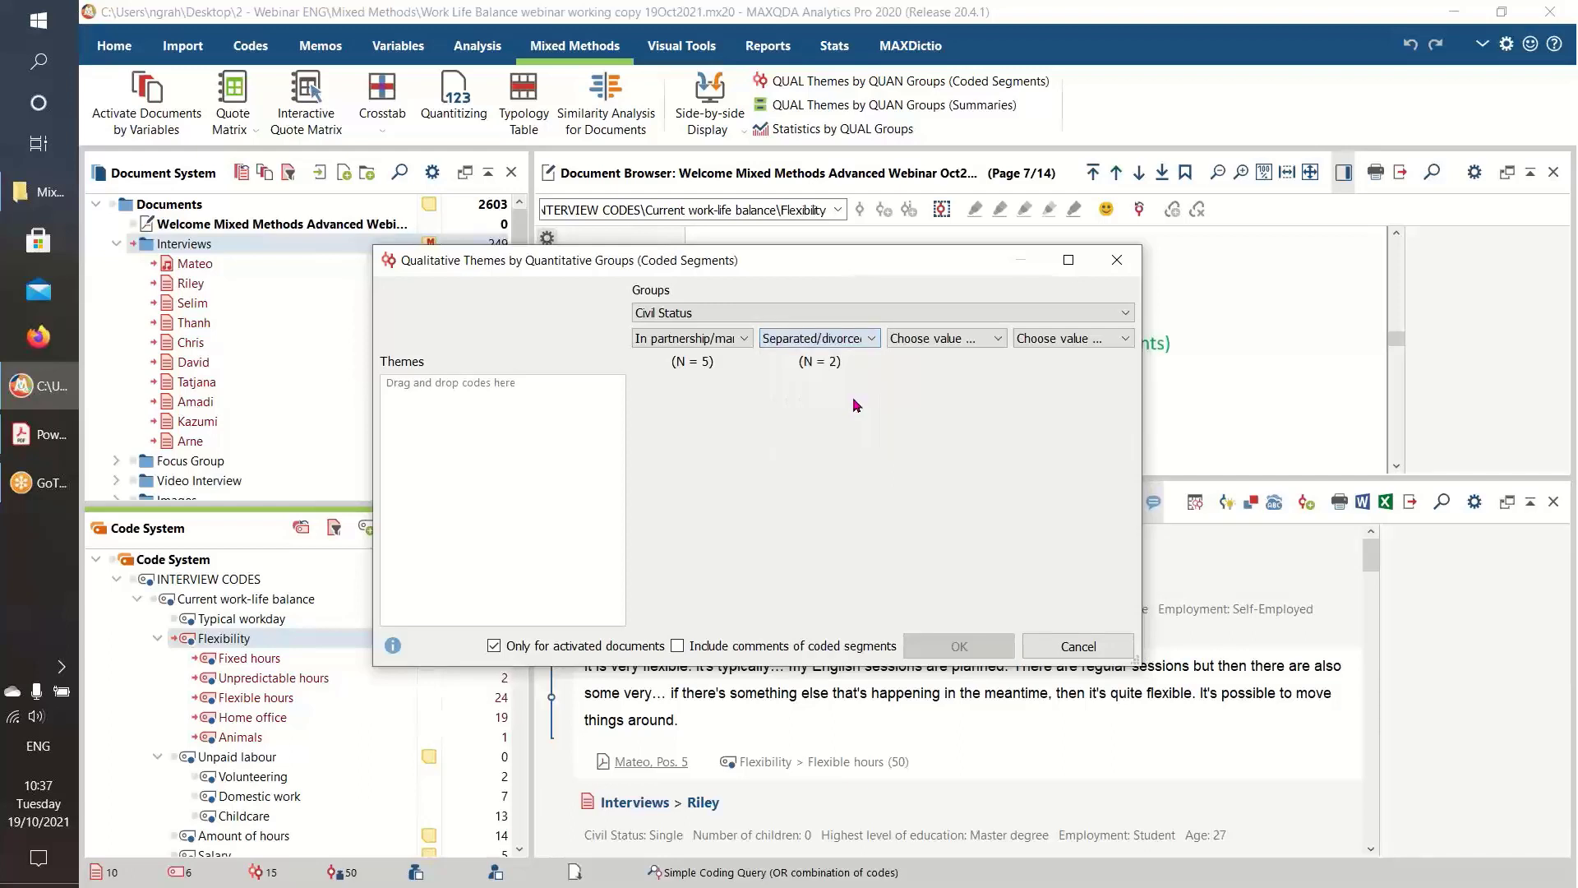
left_click(999, 339)
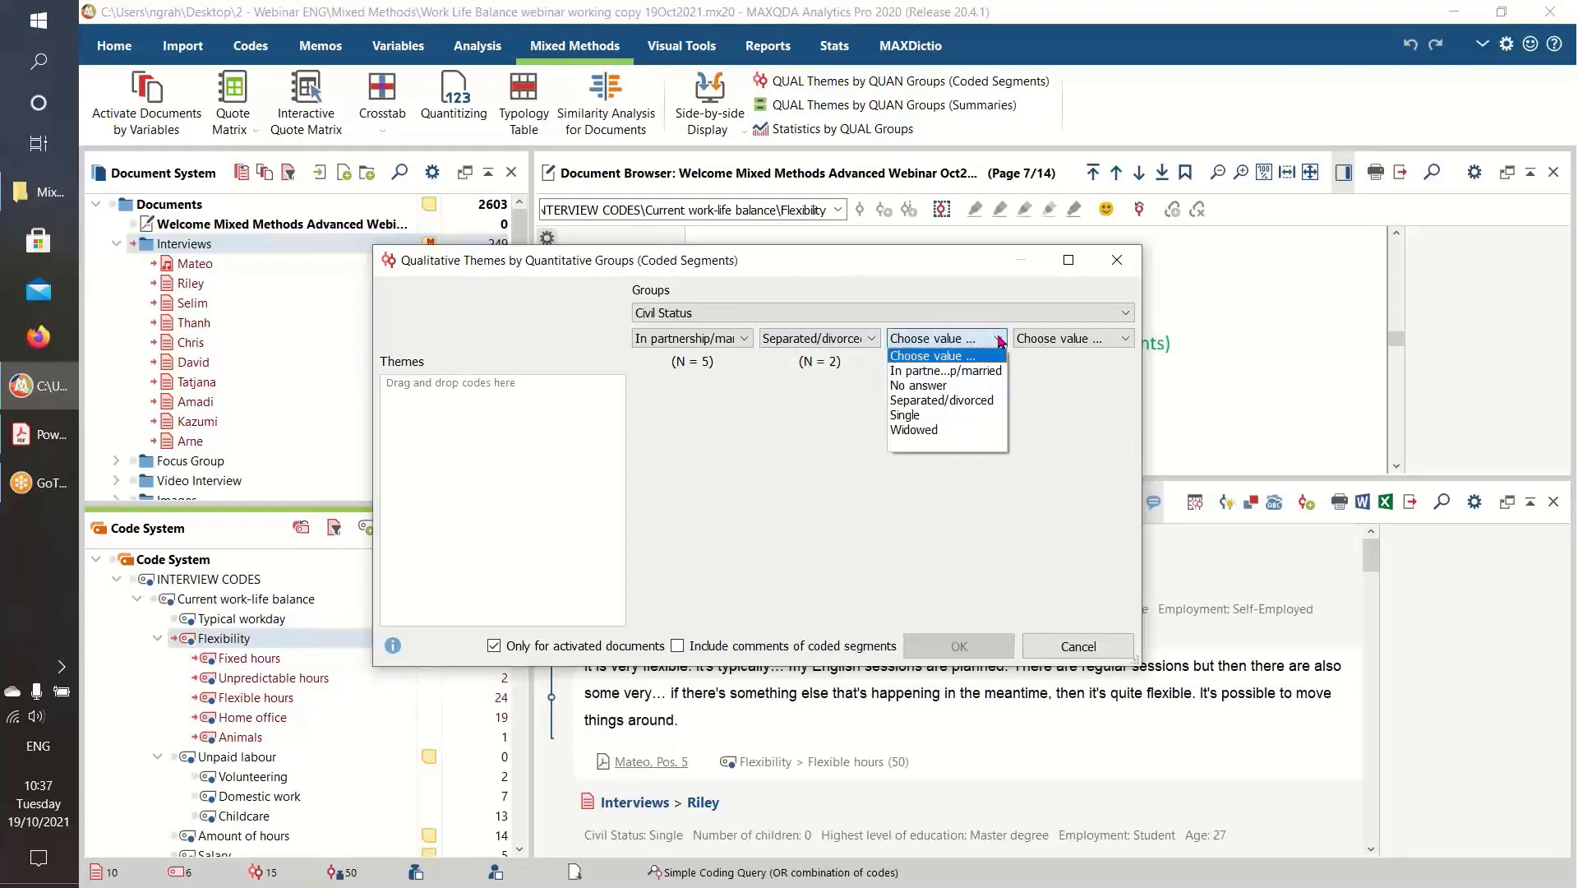
left_click(986, 416)
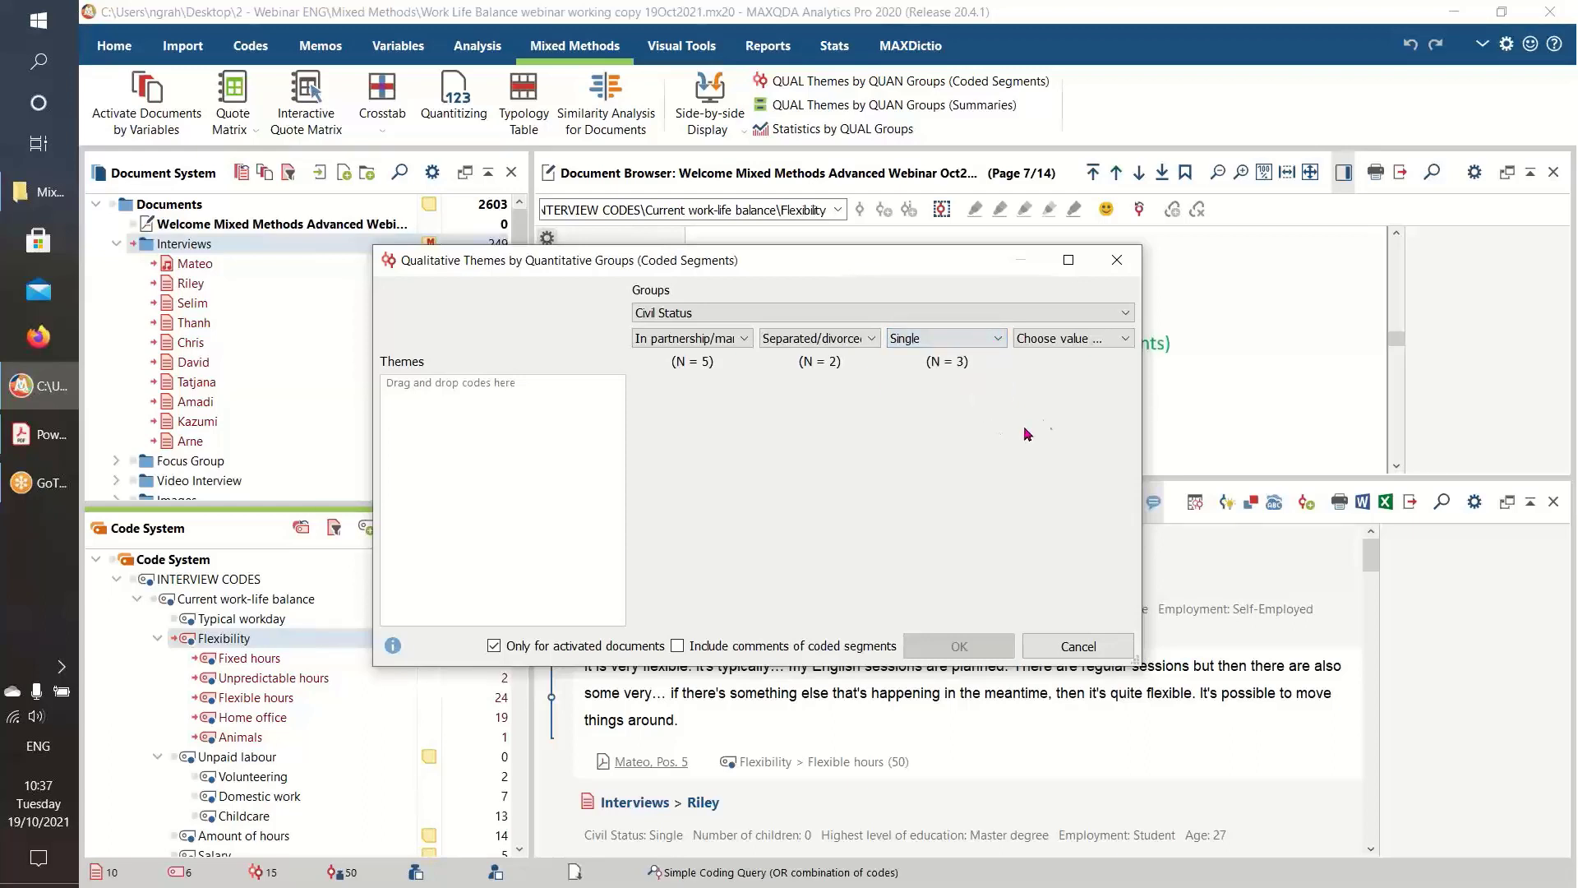
left_click(1123, 338)
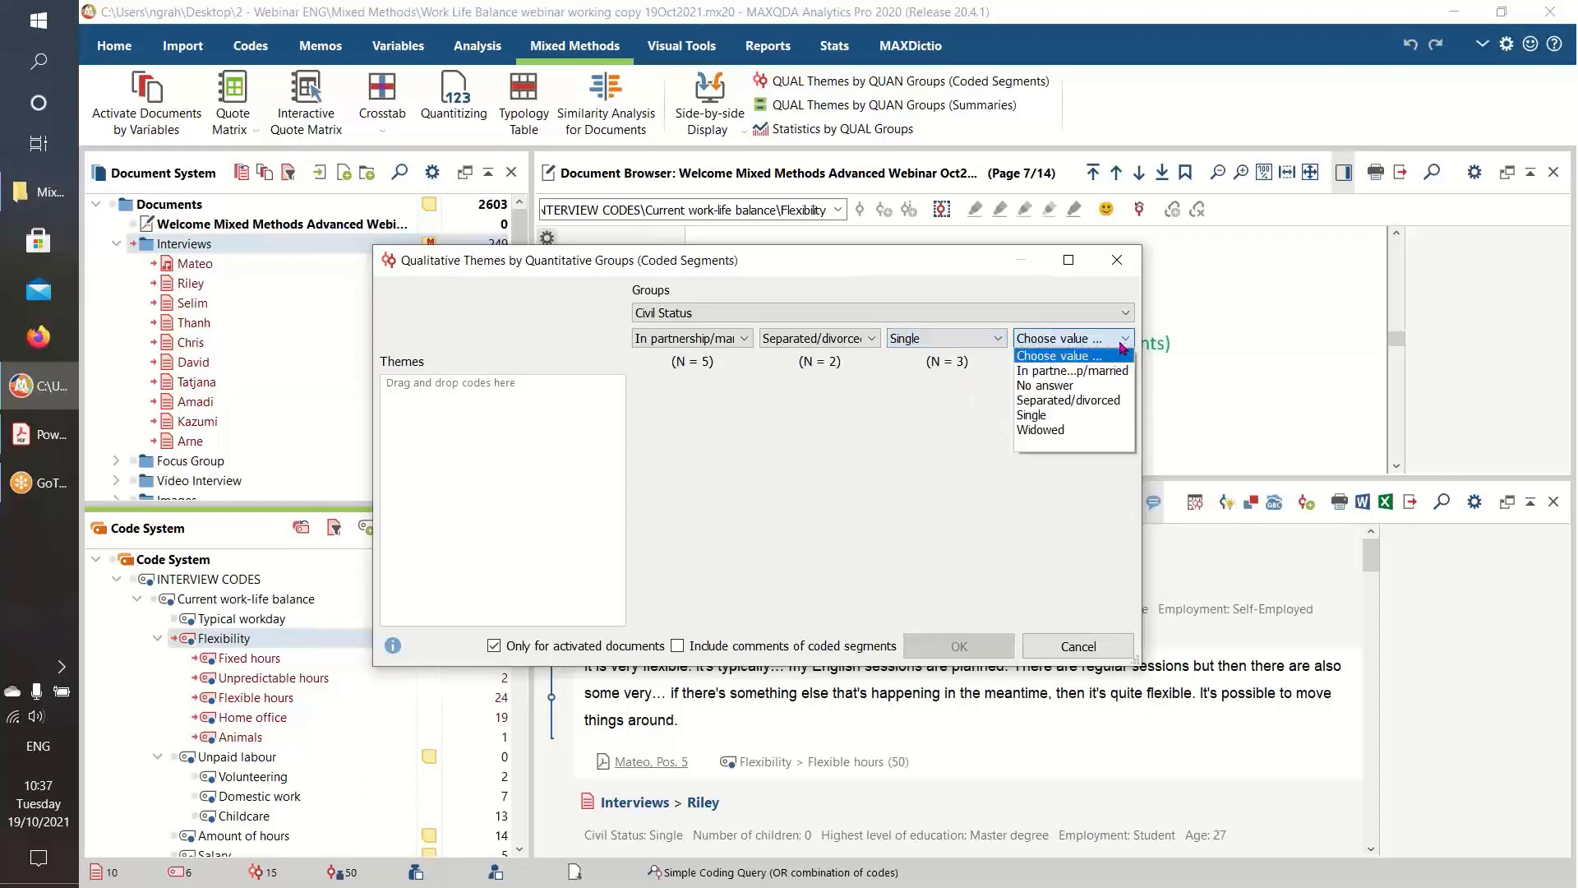
left_click(1106, 434)
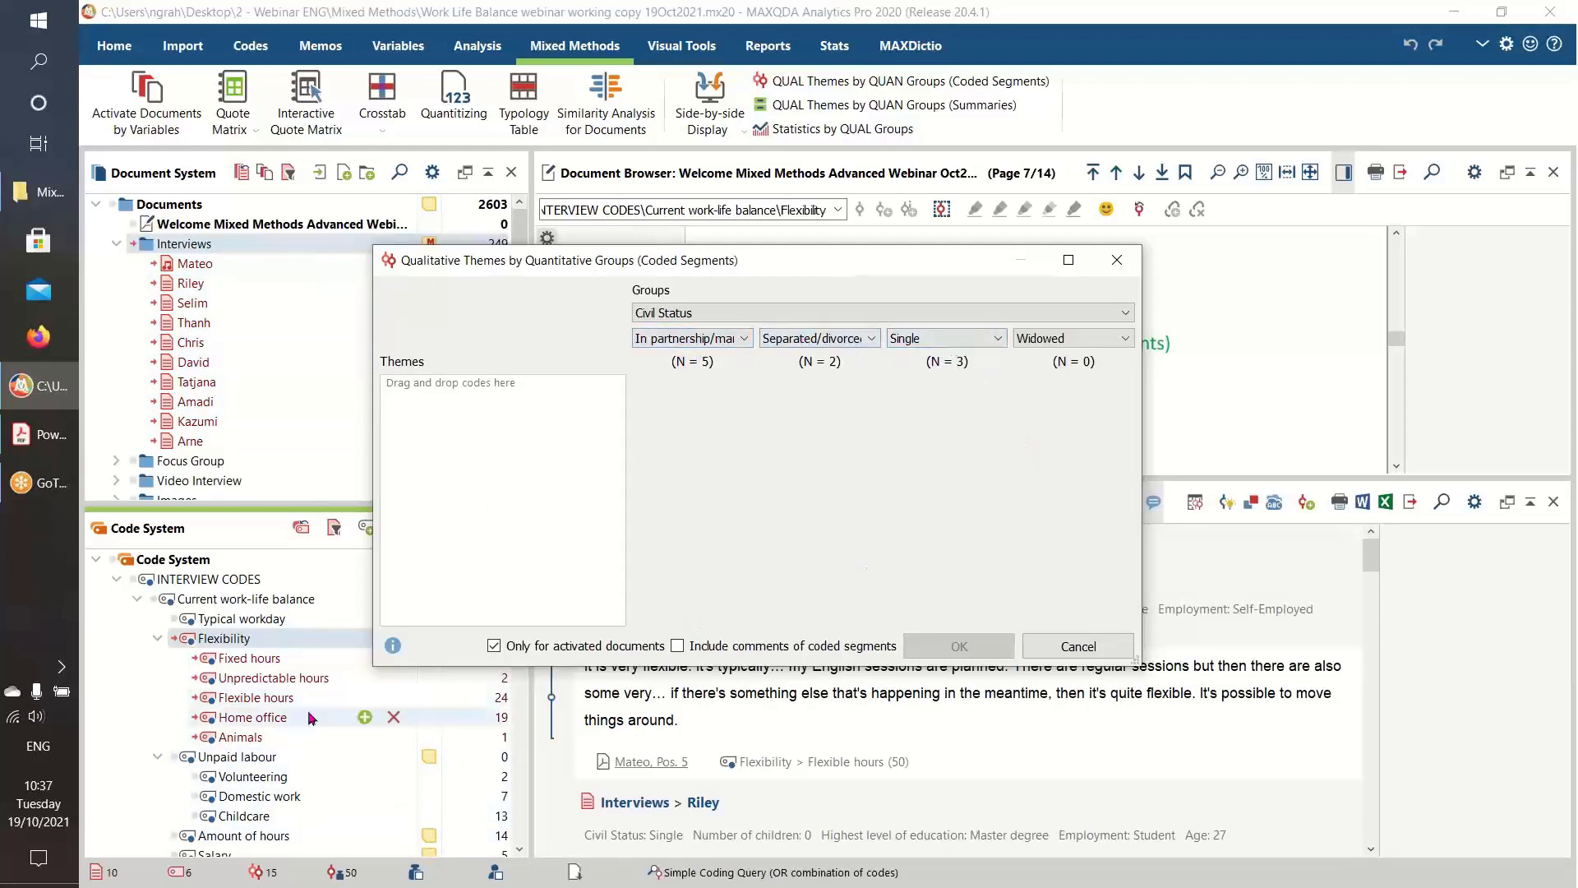
Add the Flexible hours and Domestic work codes as themes and generate the comparison of coded segments
left_click_drag(782, 259, 944, 234)
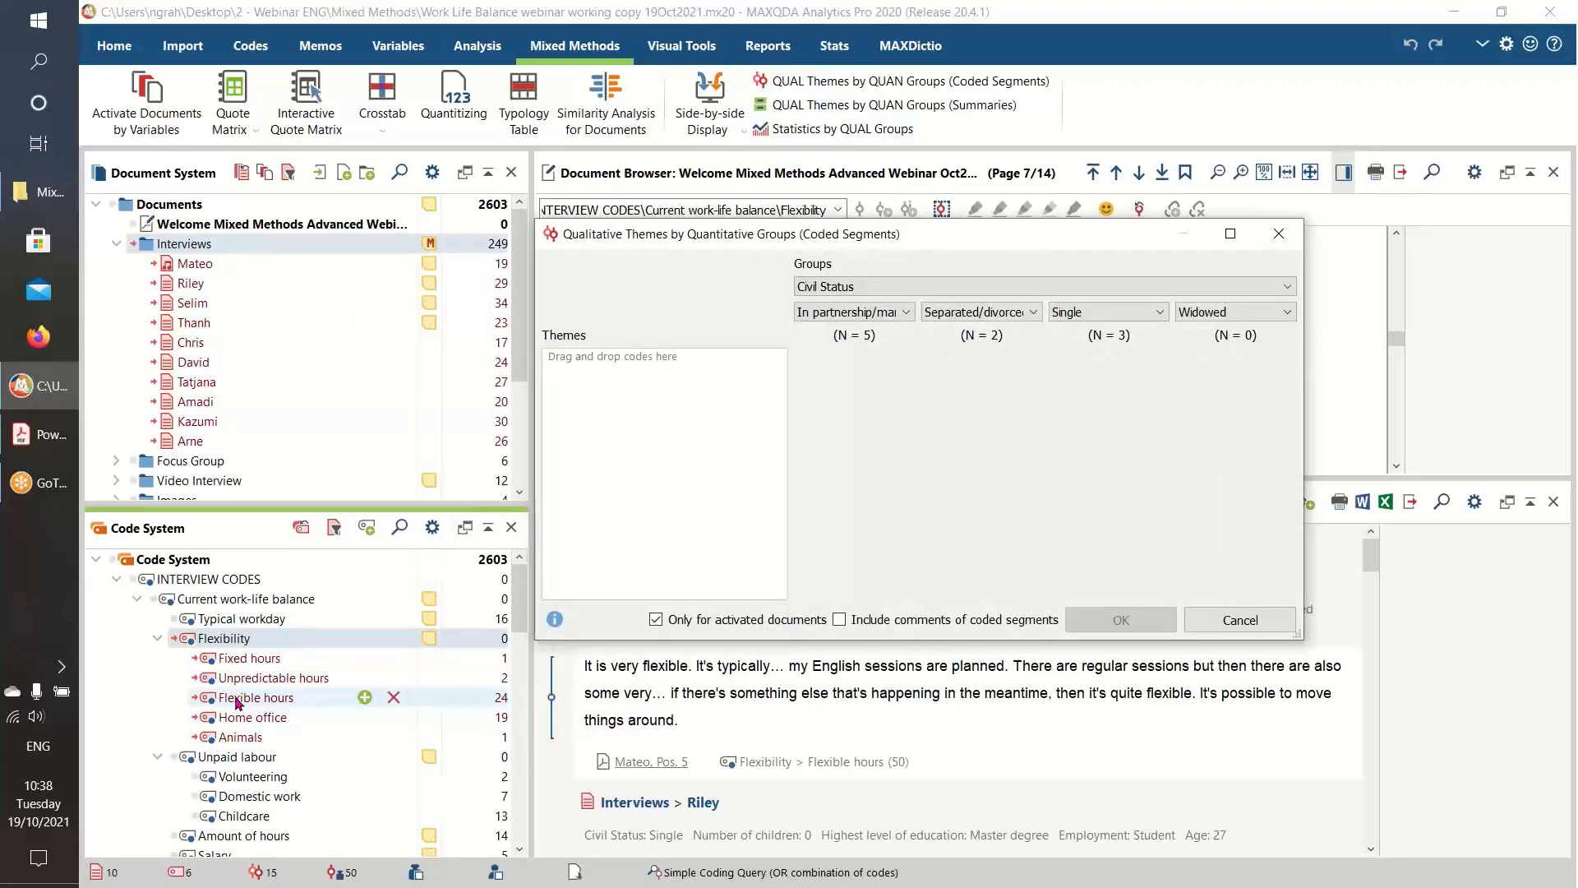
left_click_drag(247, 697, 605, 457)
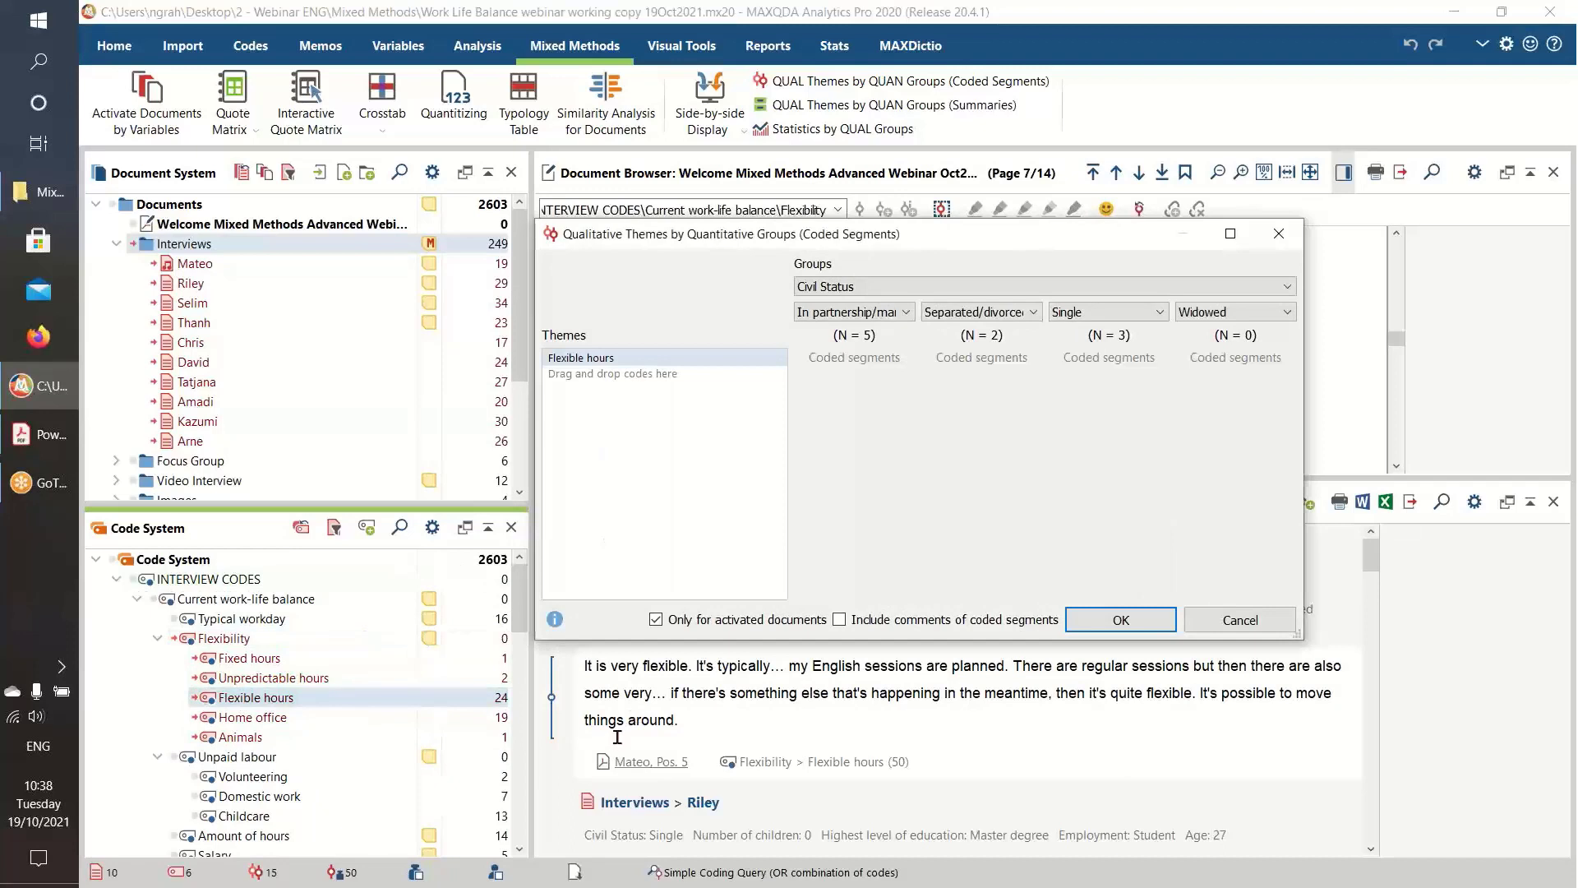
left_click_drag(232, 795, 623, 457)
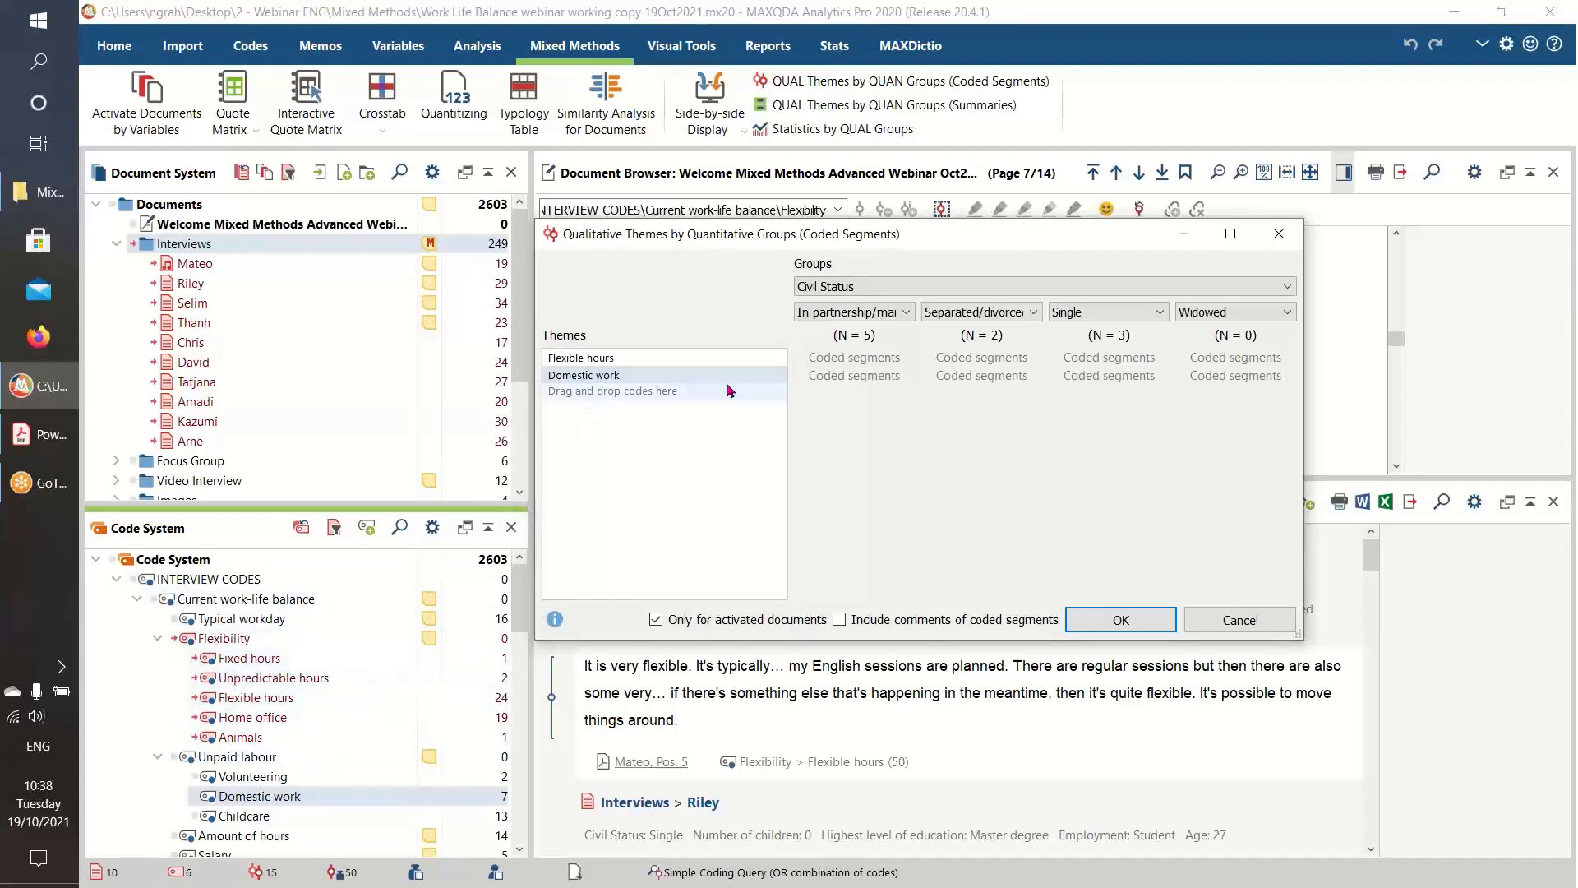
left_click(1115, 629)
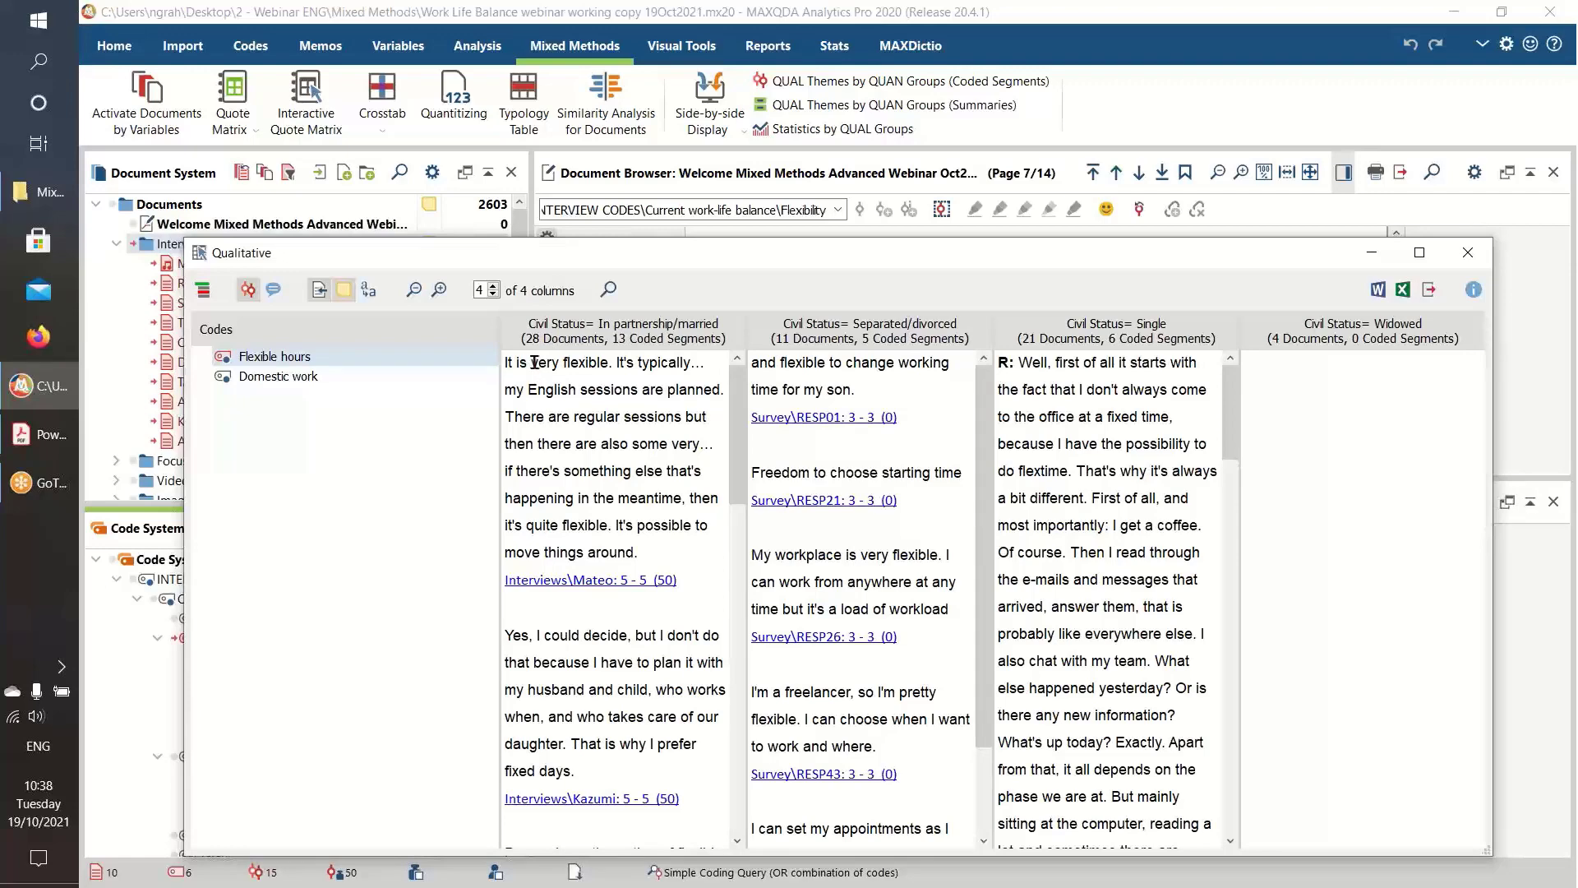
Read through the In partnership/married segments on Flexible hours, and close the comparison table
left_click_drag(741, 424, 741, 533)
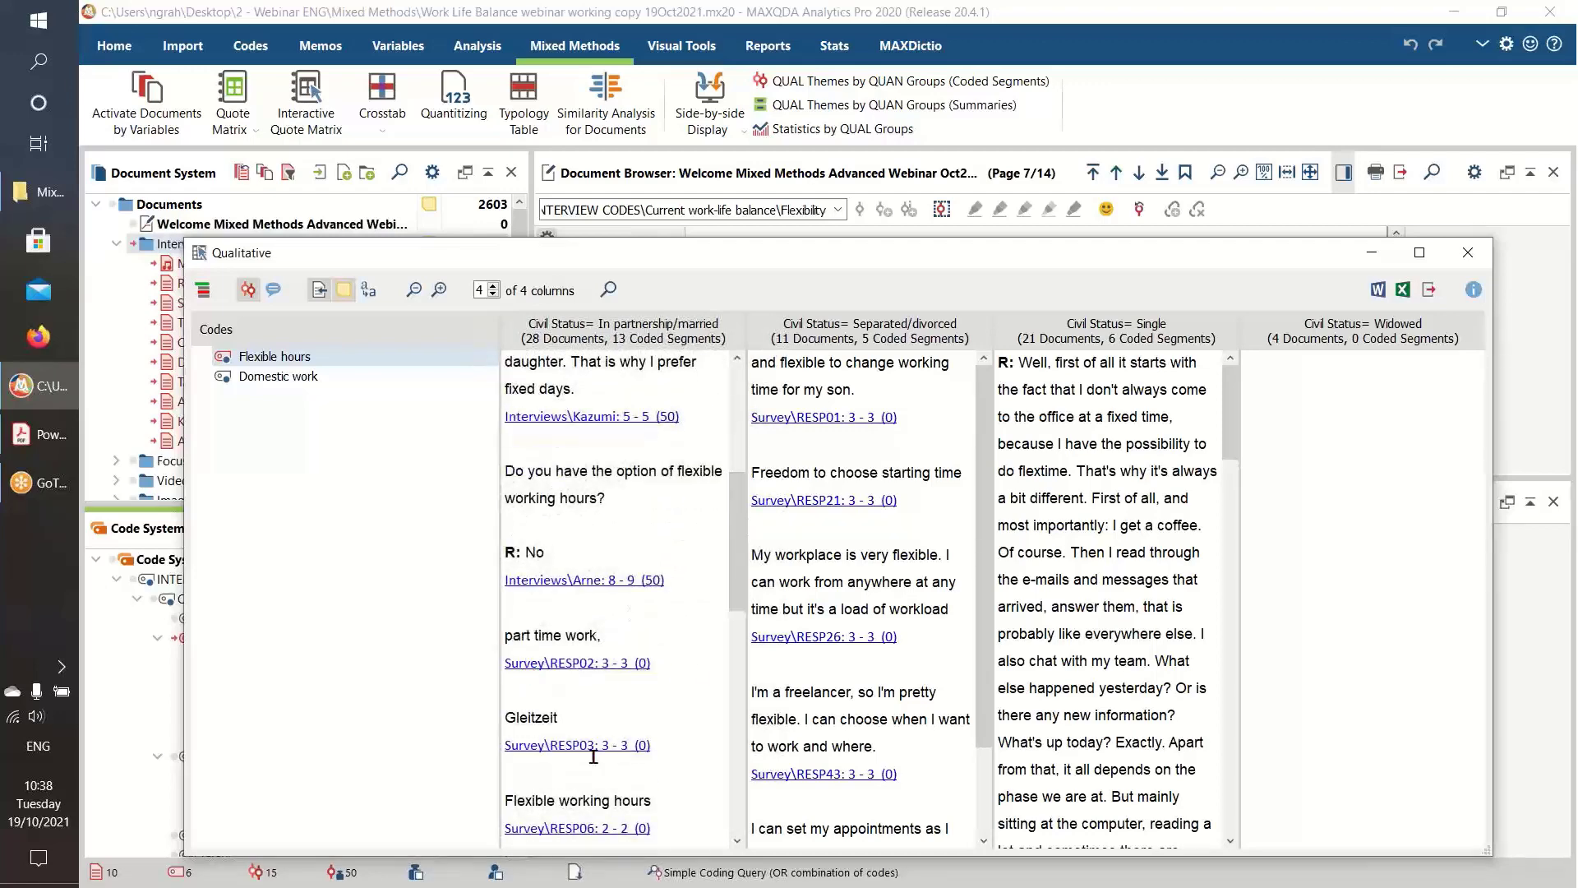
left_click_drag(735, 610, 745, 491)
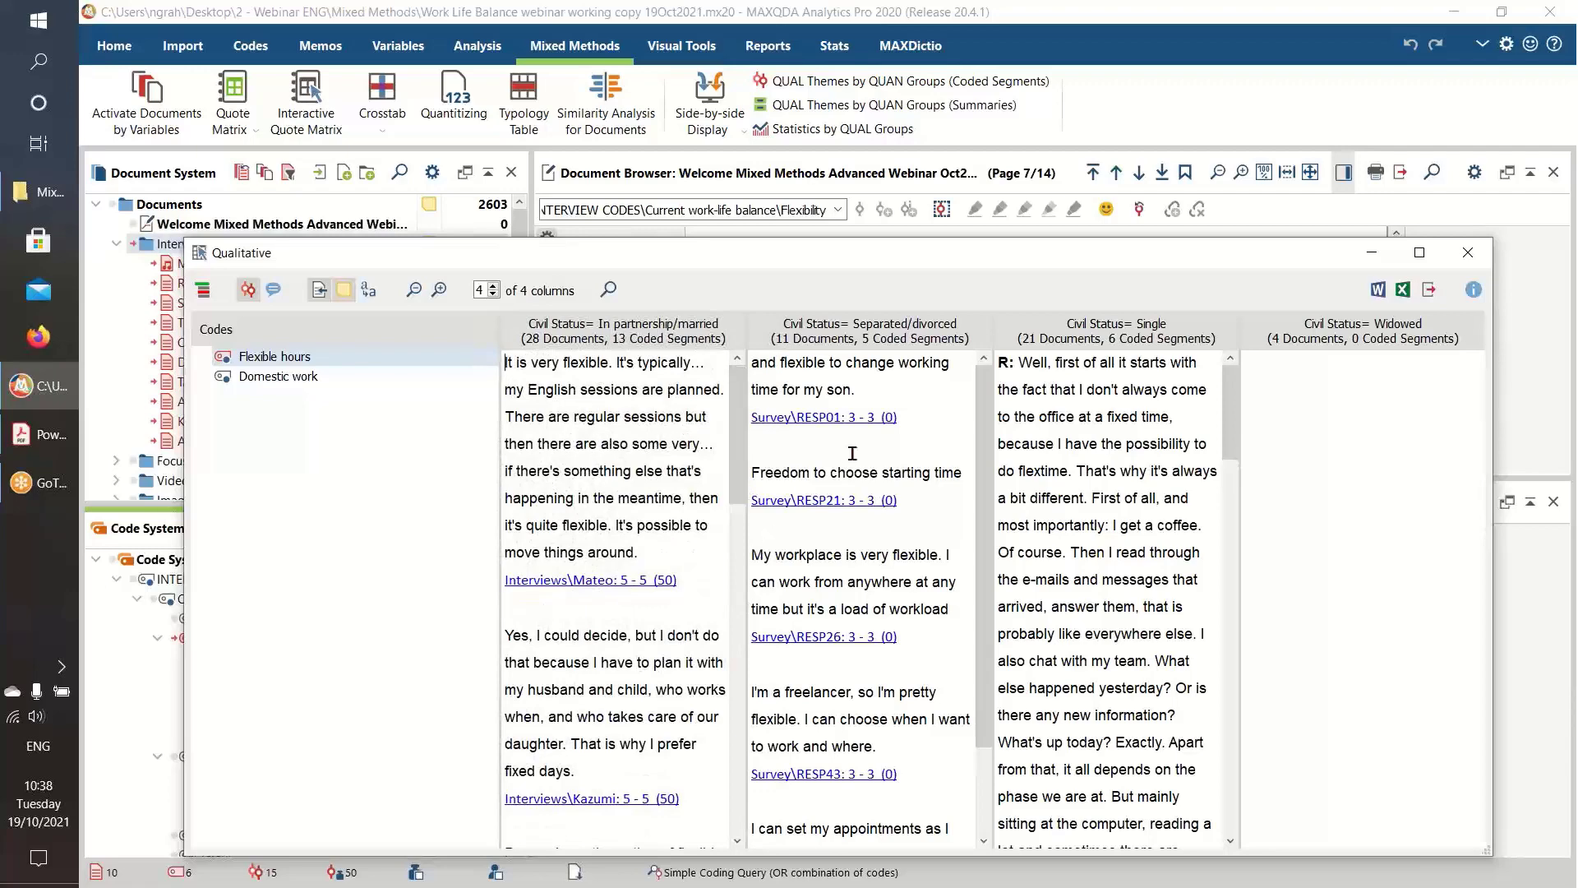
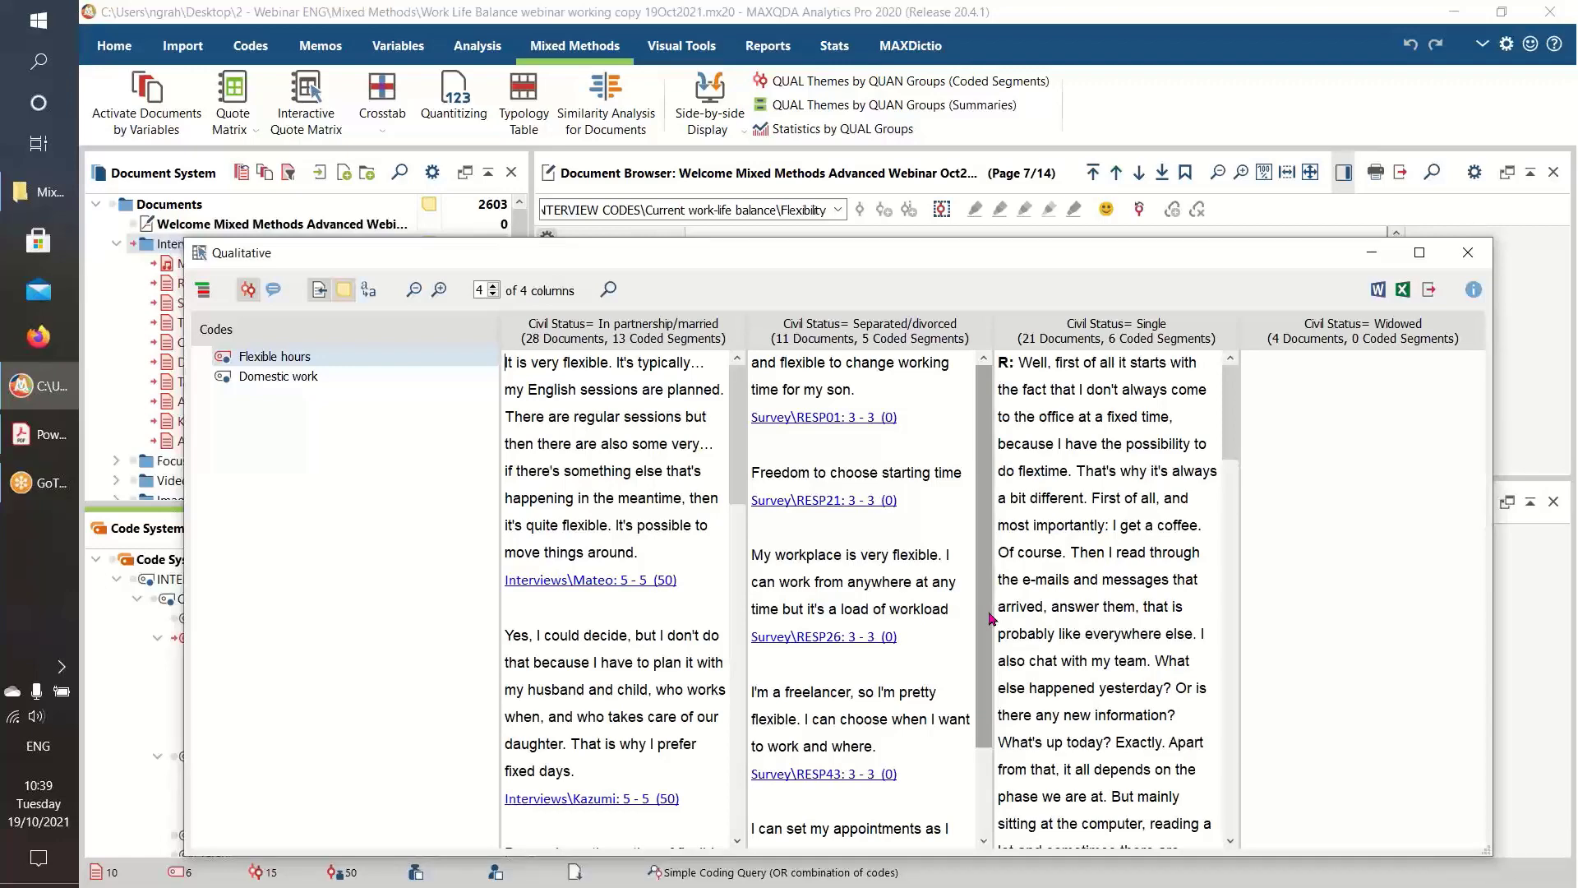
left_click(1466, 258)
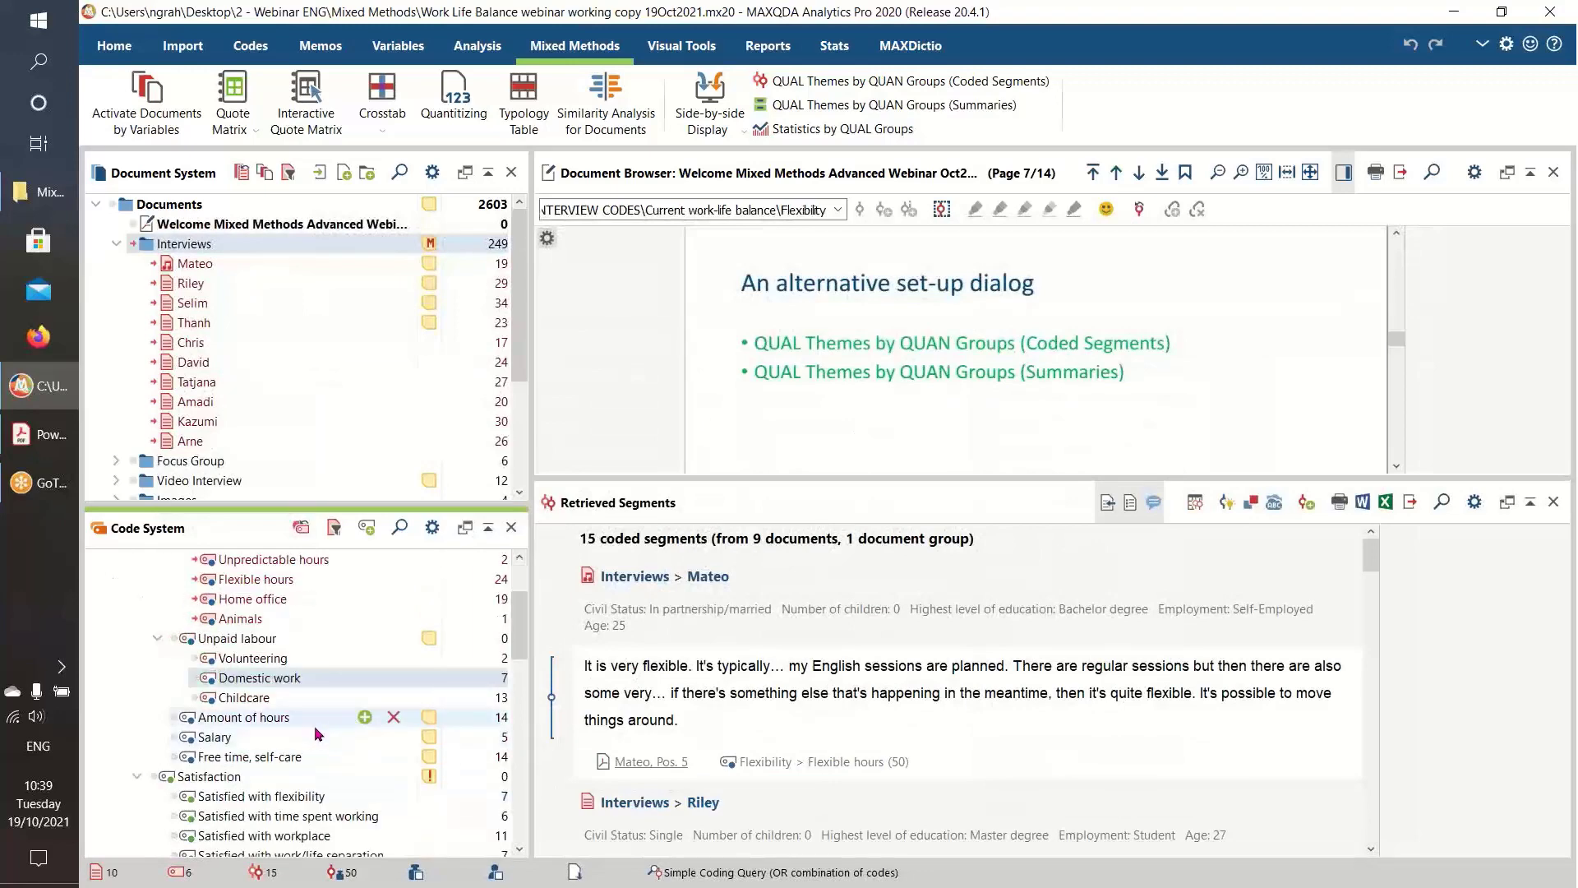
Activate the Satisfaction code with all its subcodes and start QUAL Themes by QUAN Groups (Summaries)
scroll(247, 757, "down", 2)
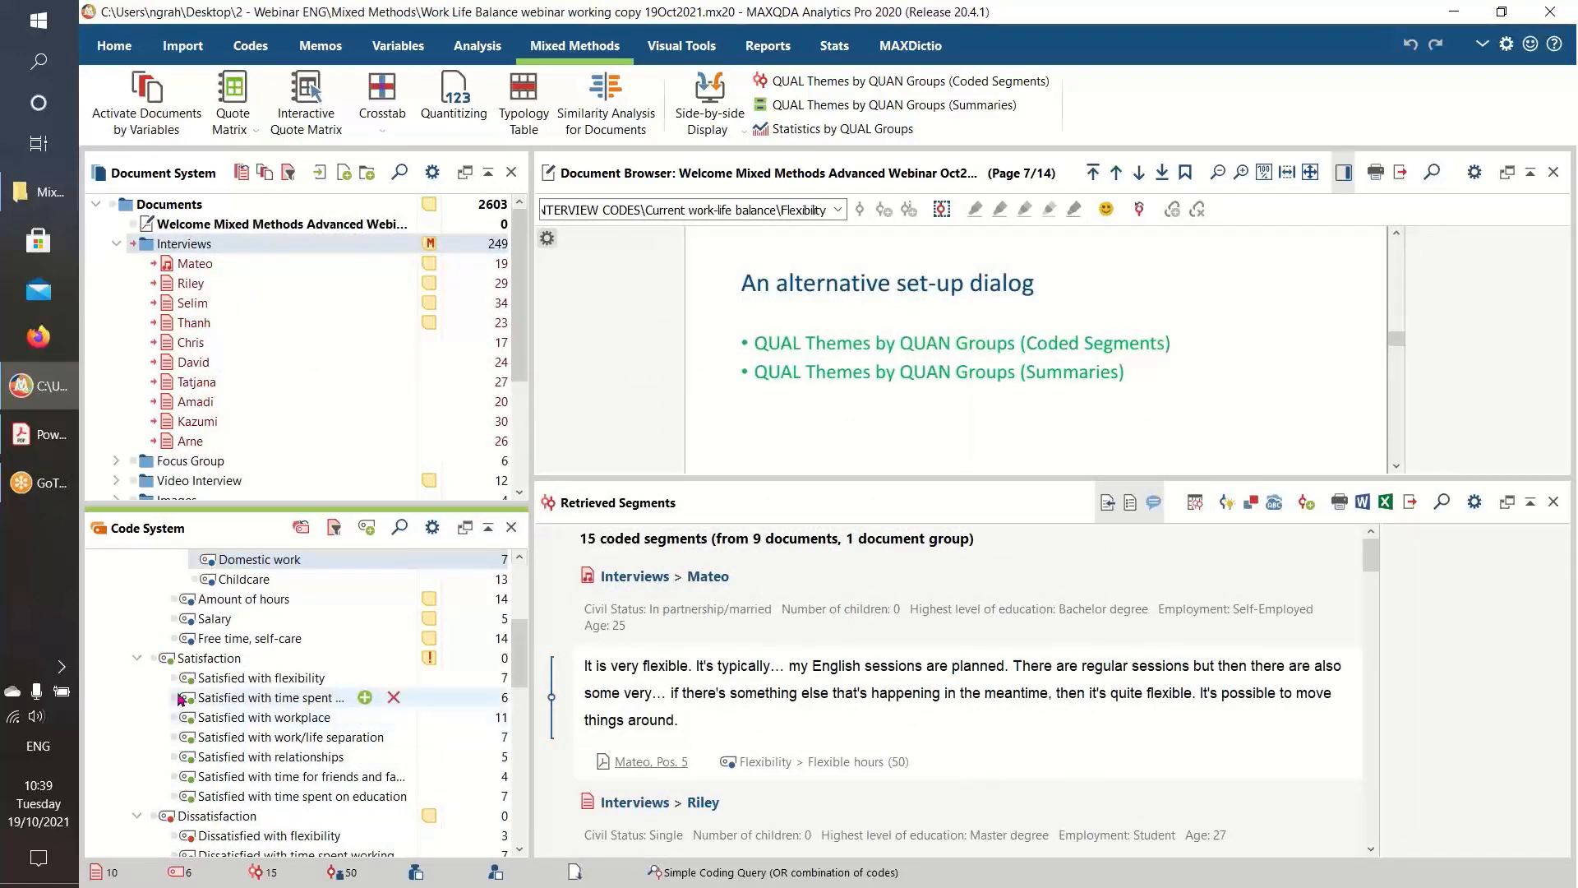
left_click(153, 657)
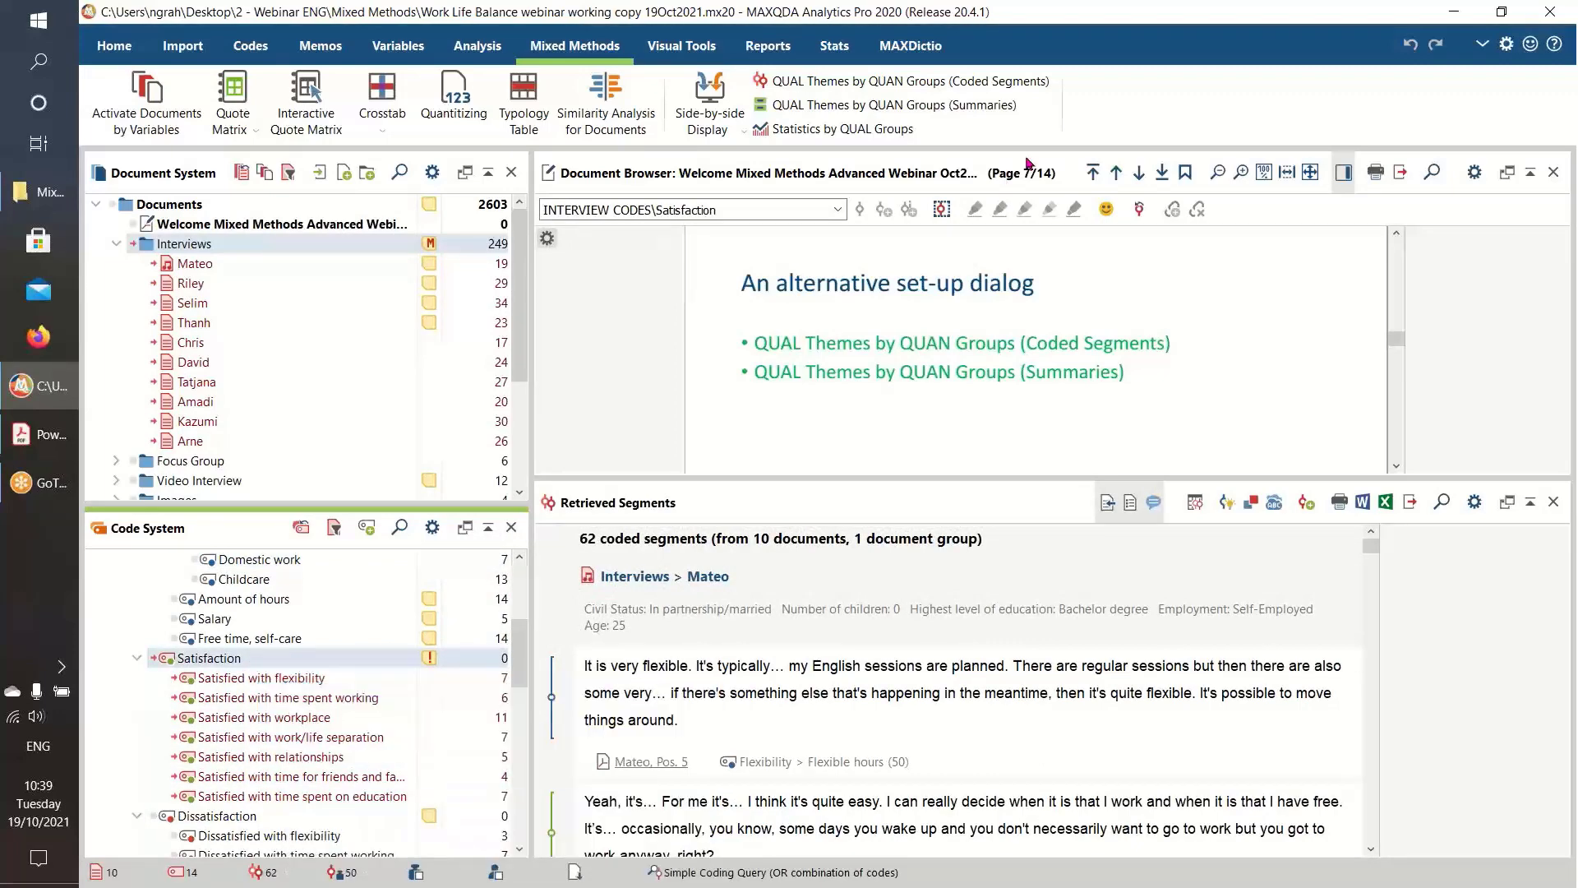
left_click(871, 104)
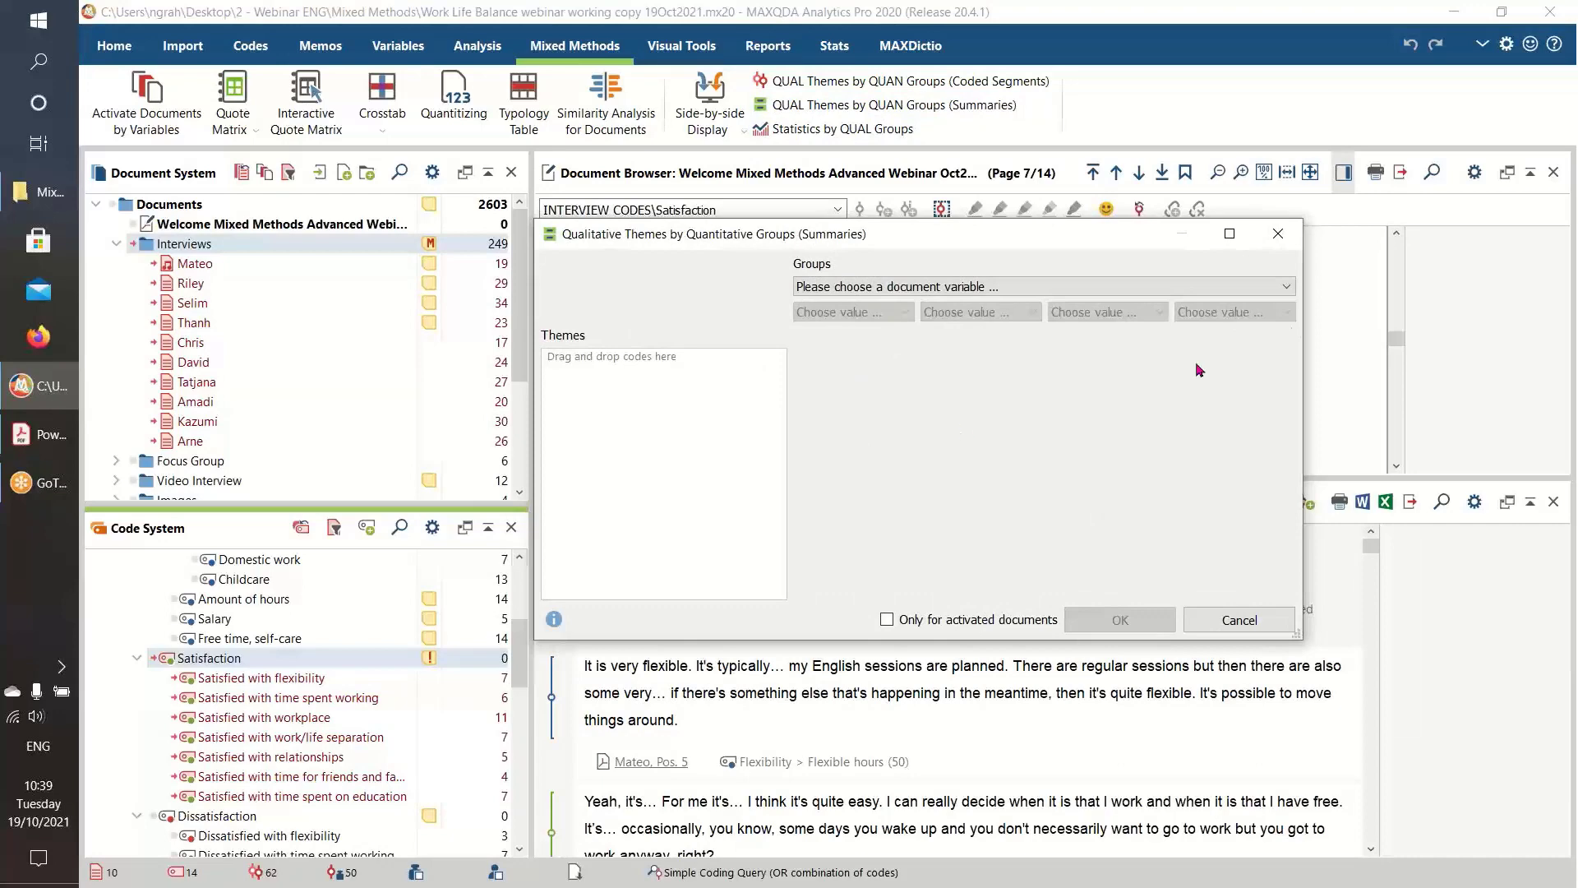
Group by Civil Status with In partnership/married, Separated/divorced and Single as the groups, restricted to activated documents
left_click(1285, 286)
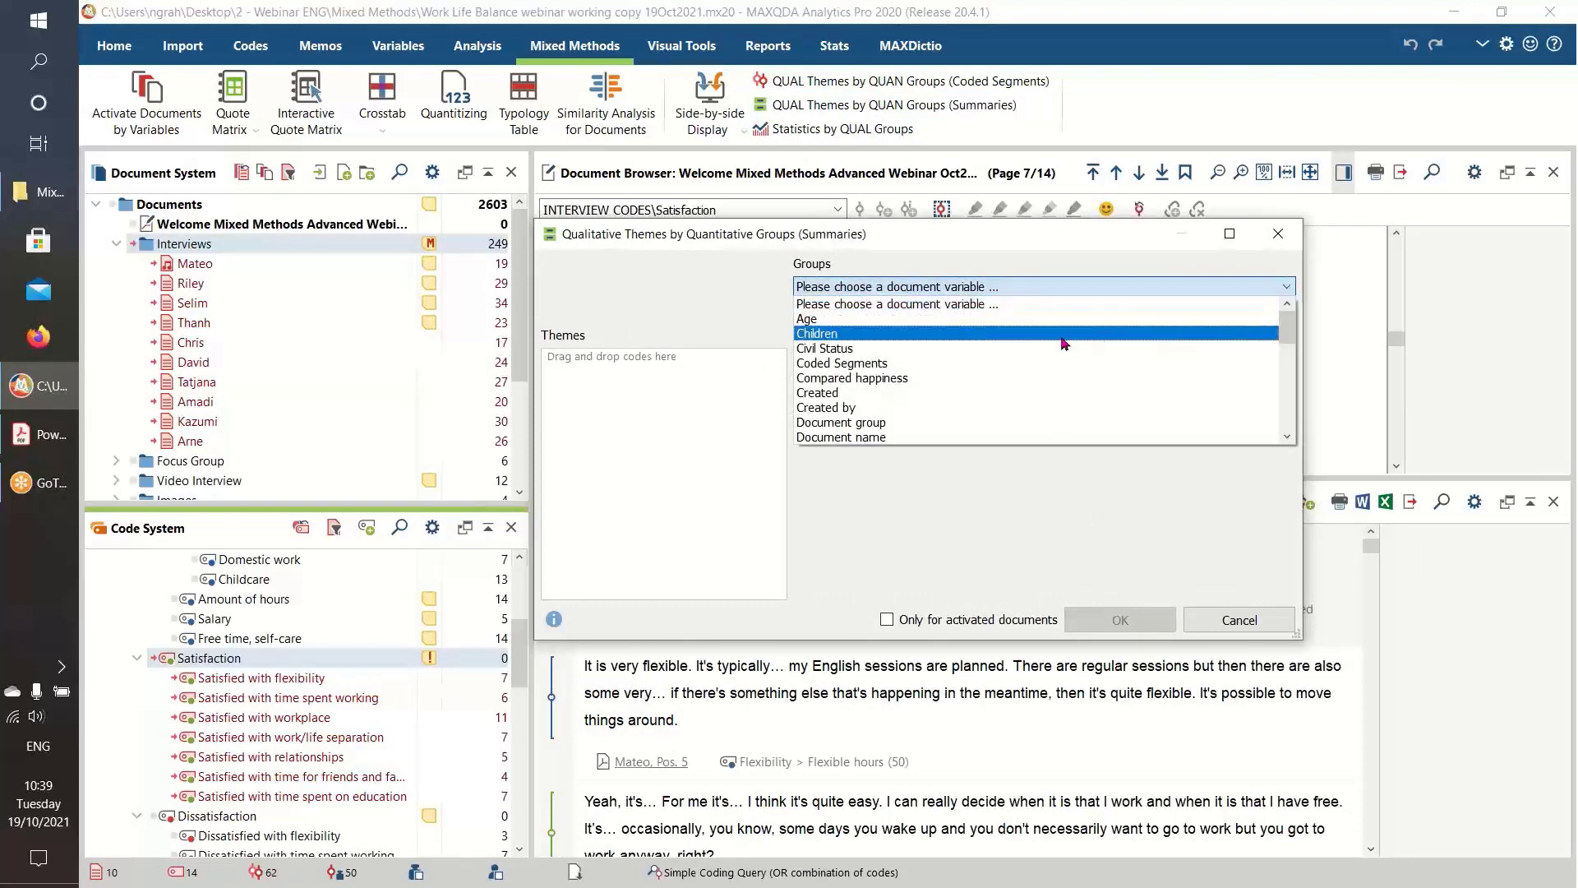
left_click(1046, 348)
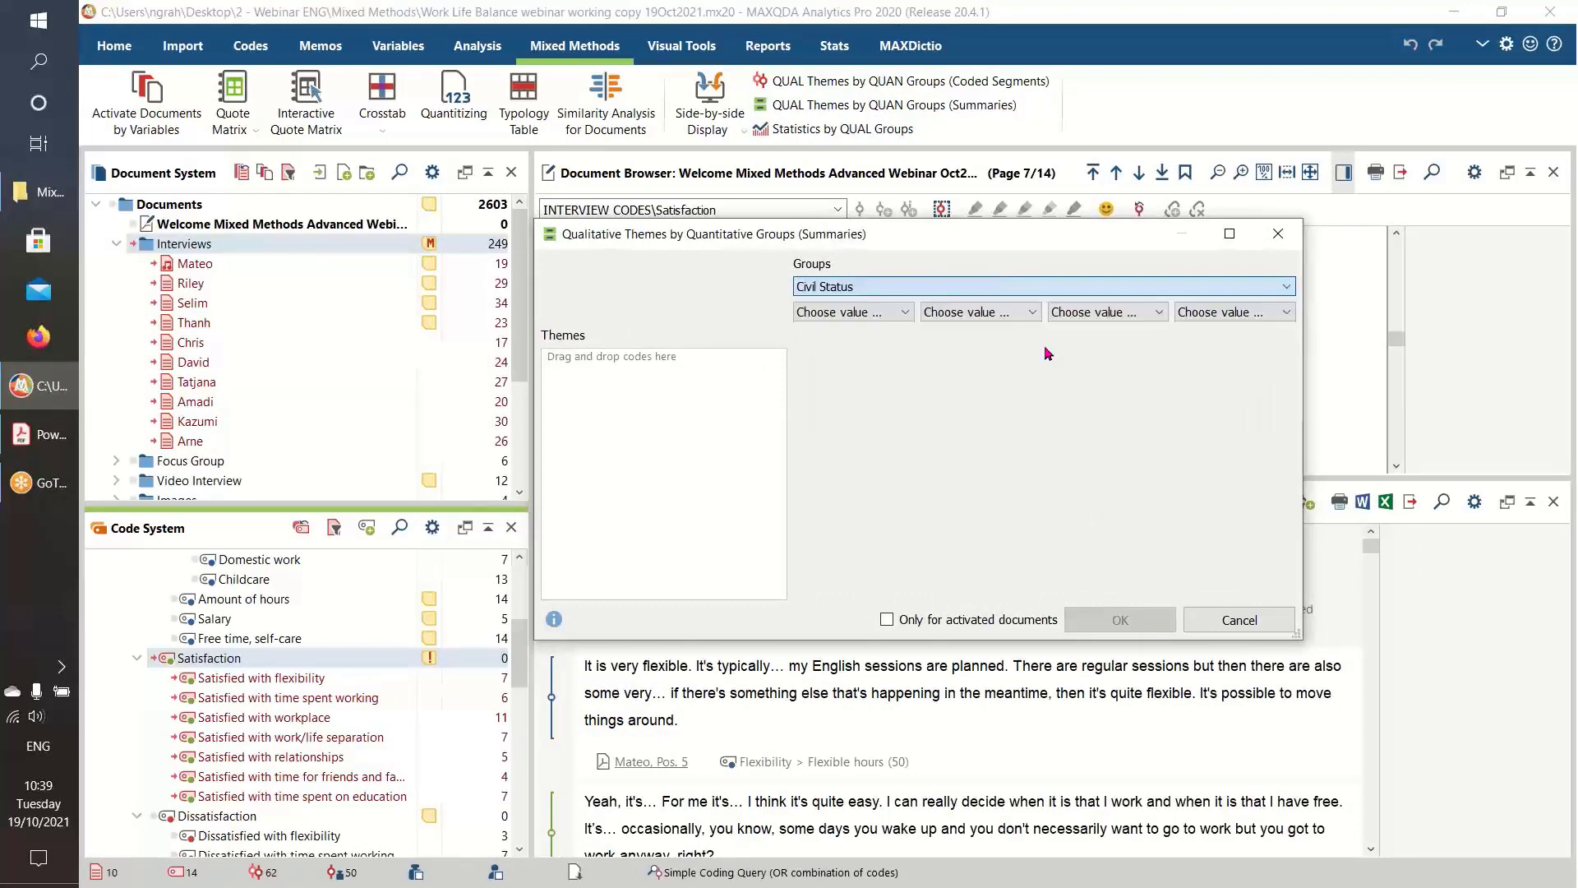
left_click(905, 314)
left_click(897, 347)
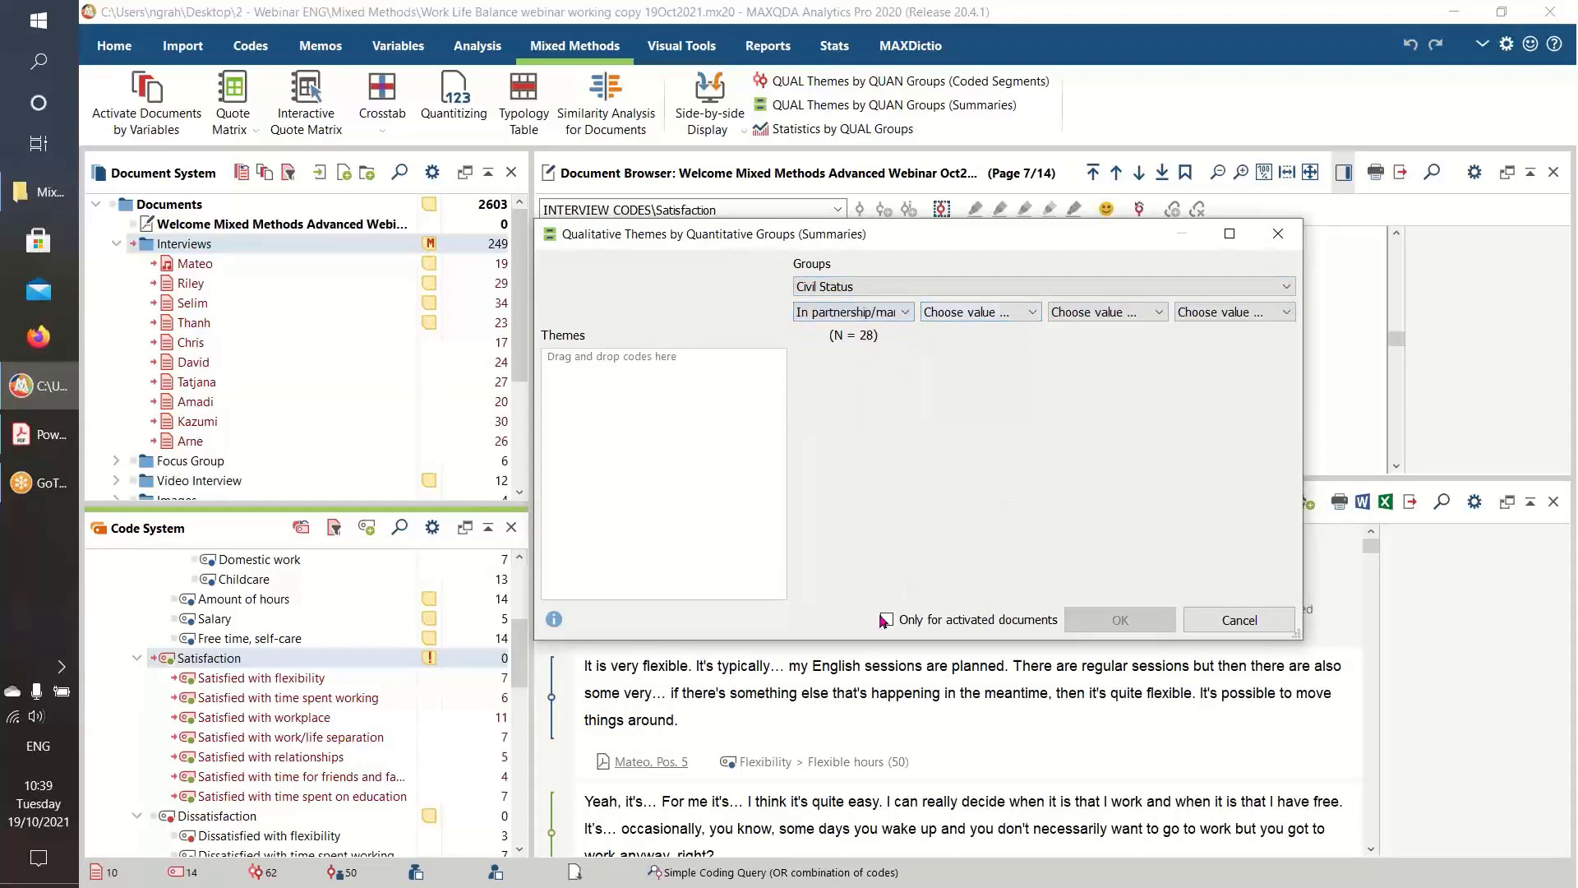
left_click(886, 619)
left_click(1031, 314)
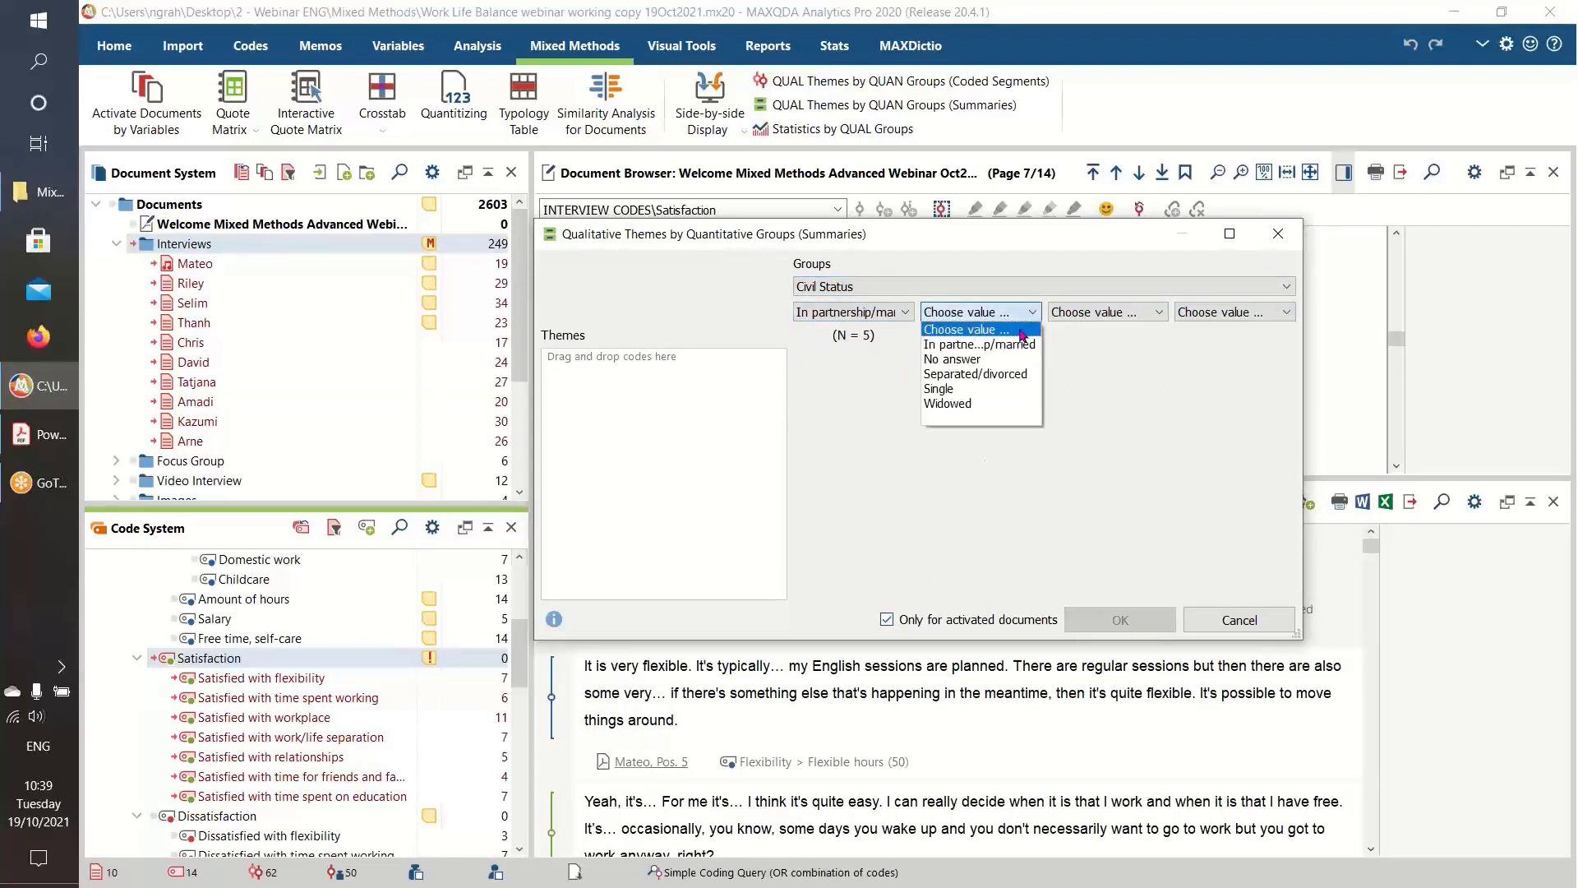
left_click(1021, 374)
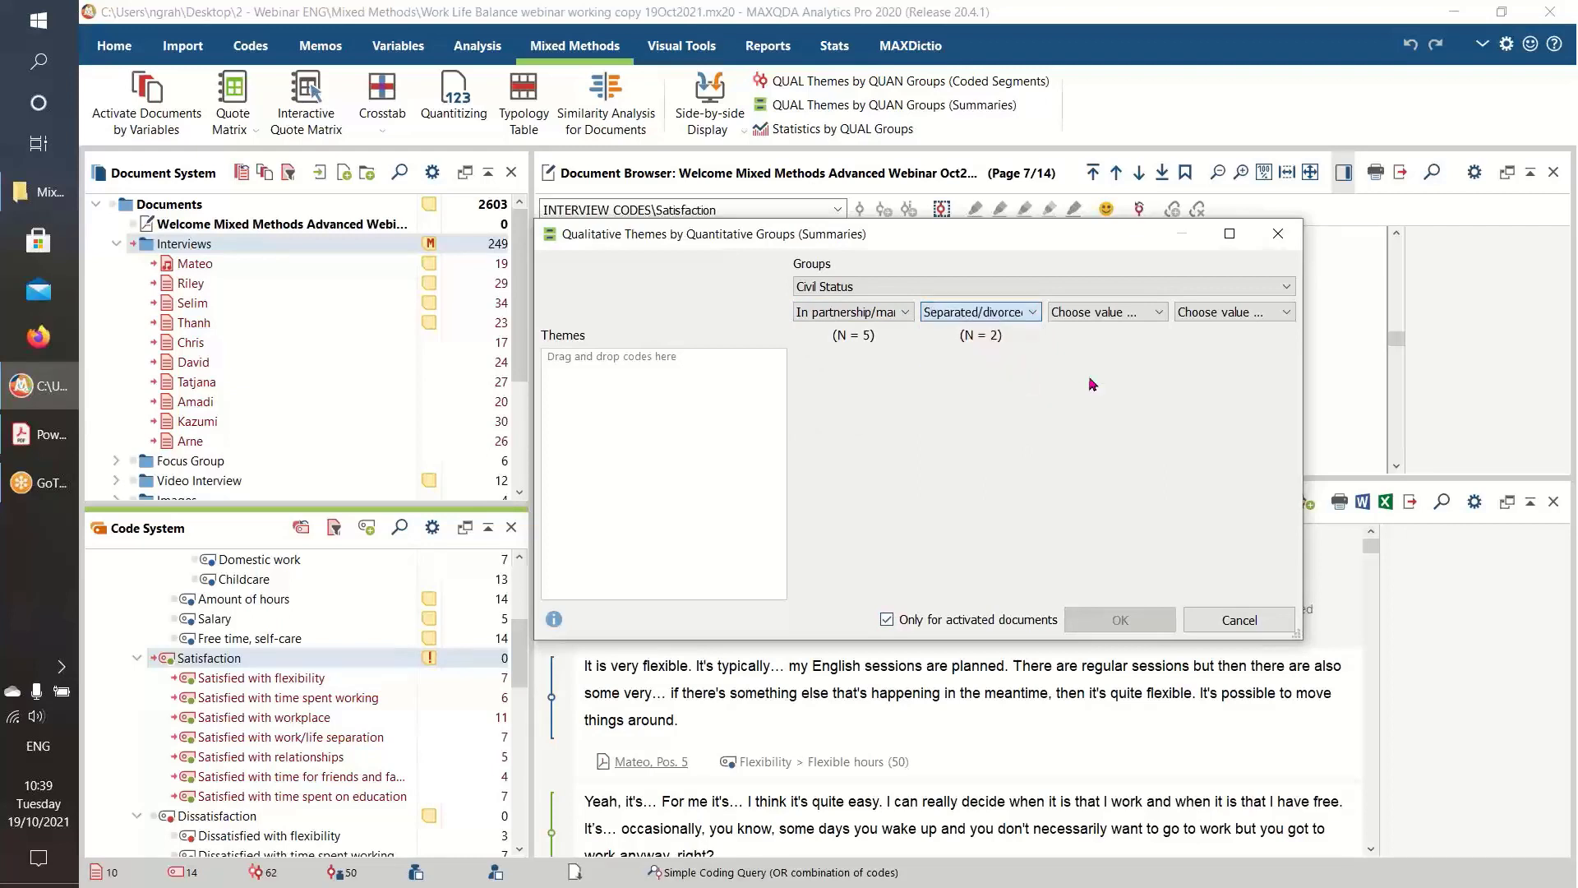
left_click(1155, 313)
left_click(1146, 389)
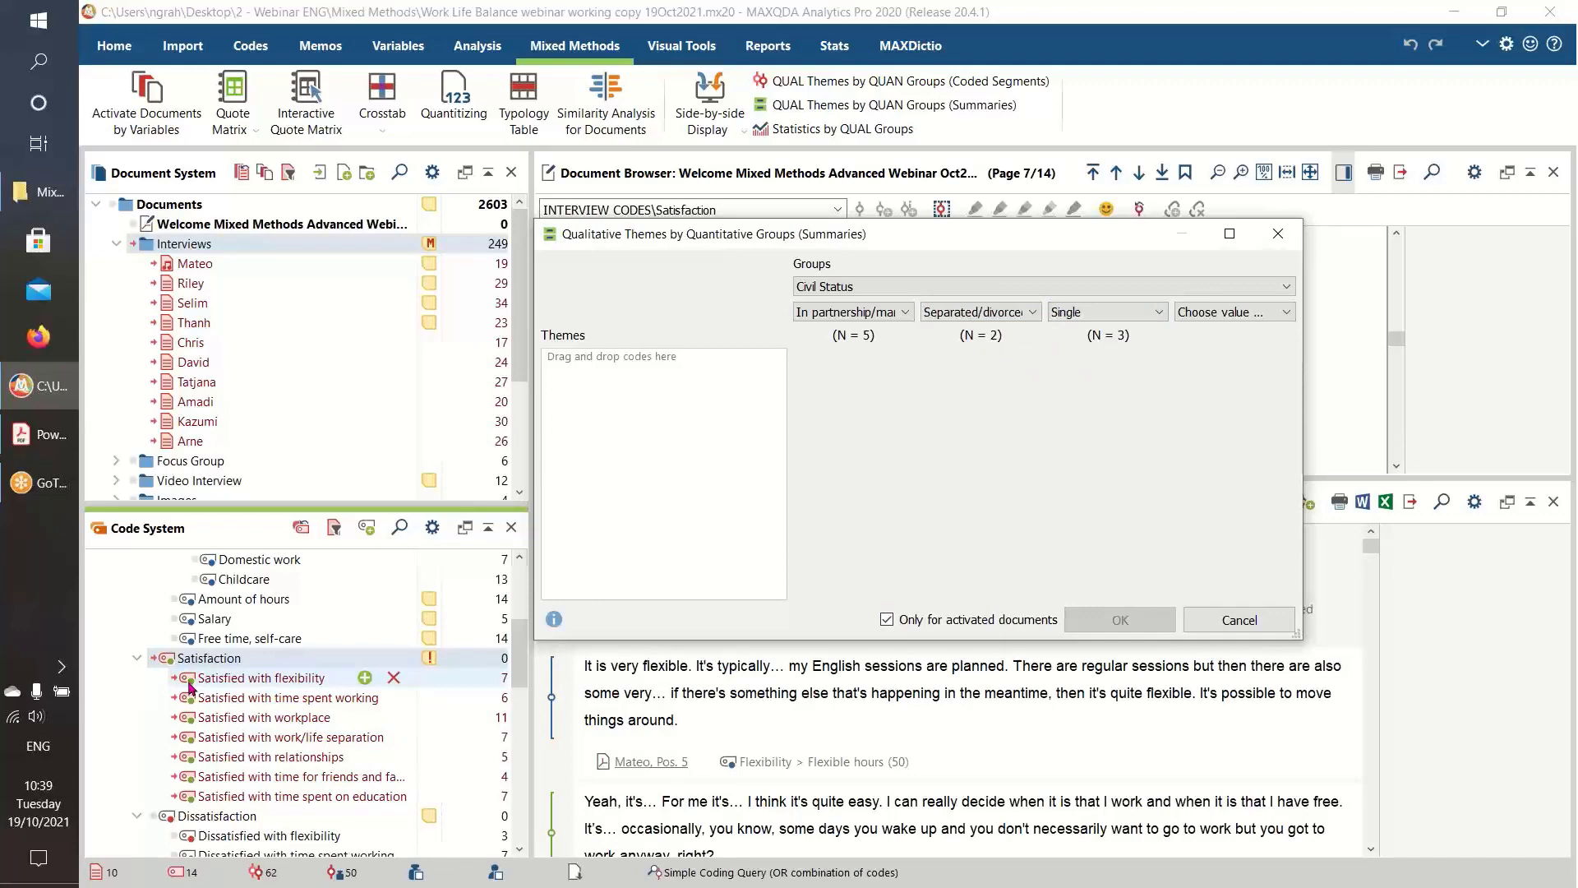
Add the Satisfied with flexibility, Satisfied with time spent working and Satisfied with workplace codes as themes
left_click_drag(191, 684, 608, 438)
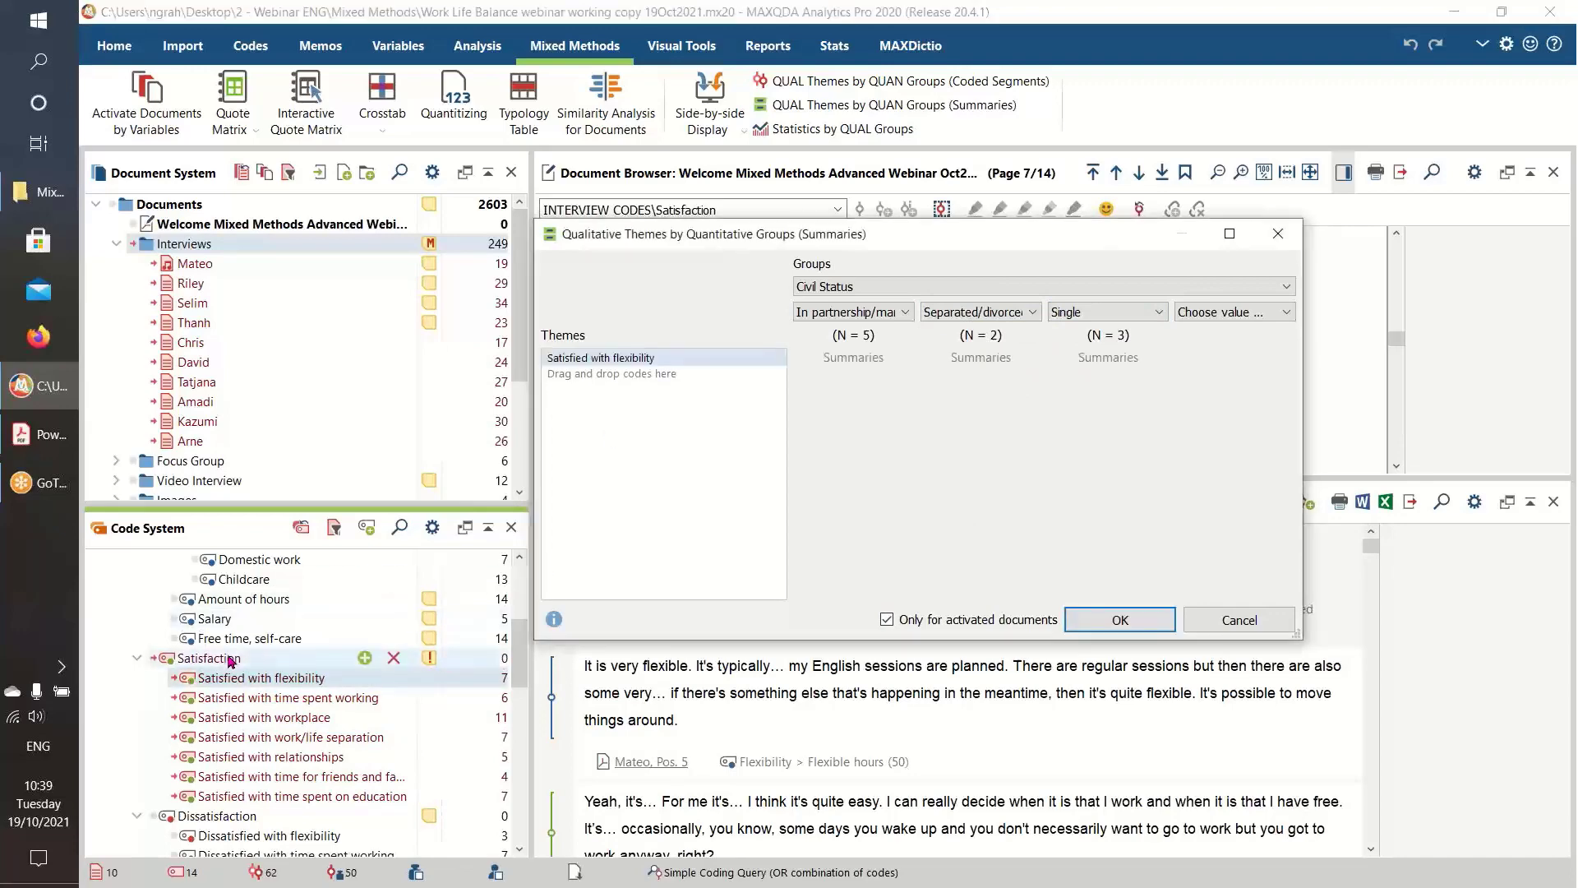
left_click_drag(190, 697, 608, 386)
left_click_drag(191, 716, 667, 410)
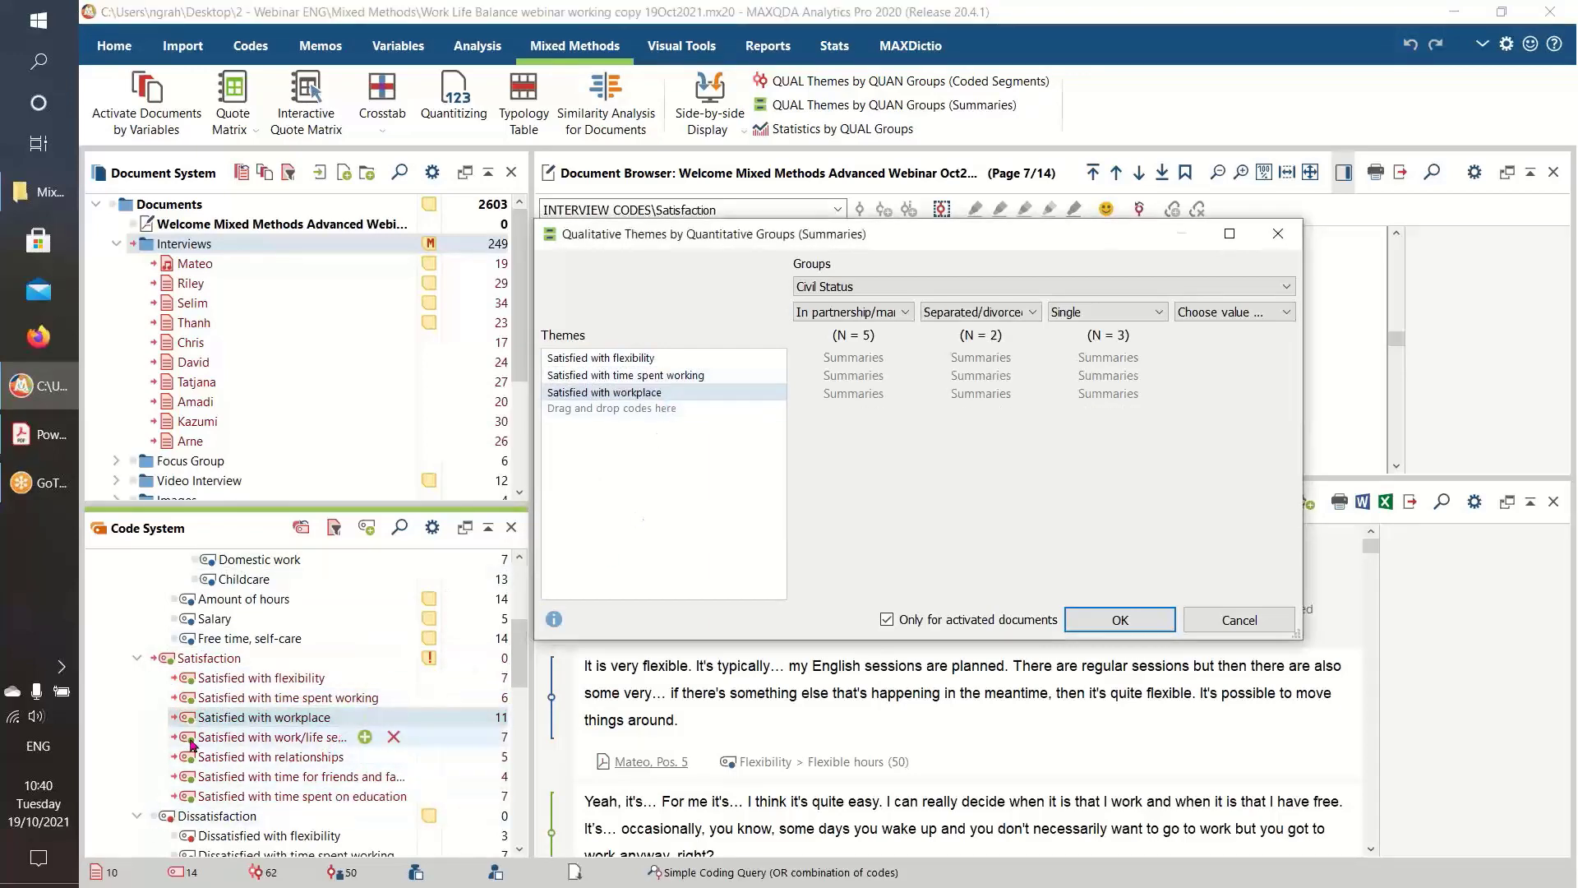
Add Satisfied with work/life separation as the fourth theme, generate the summaries table by civil status, and go through its themes
left_click_drag(192, 738, 591, 419)
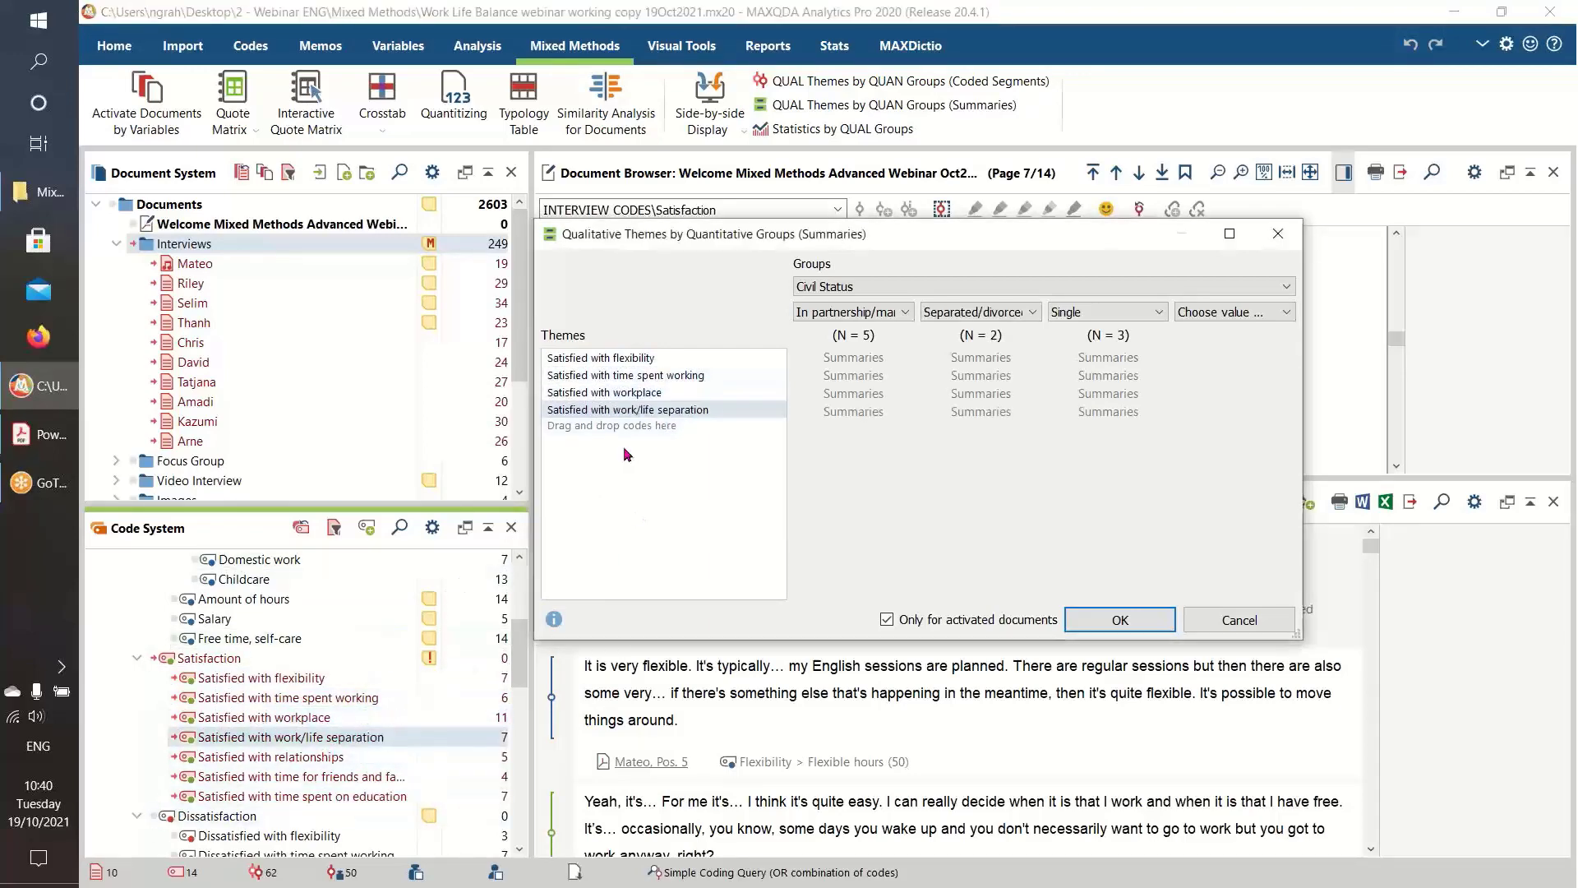
left_click(1118, 621)
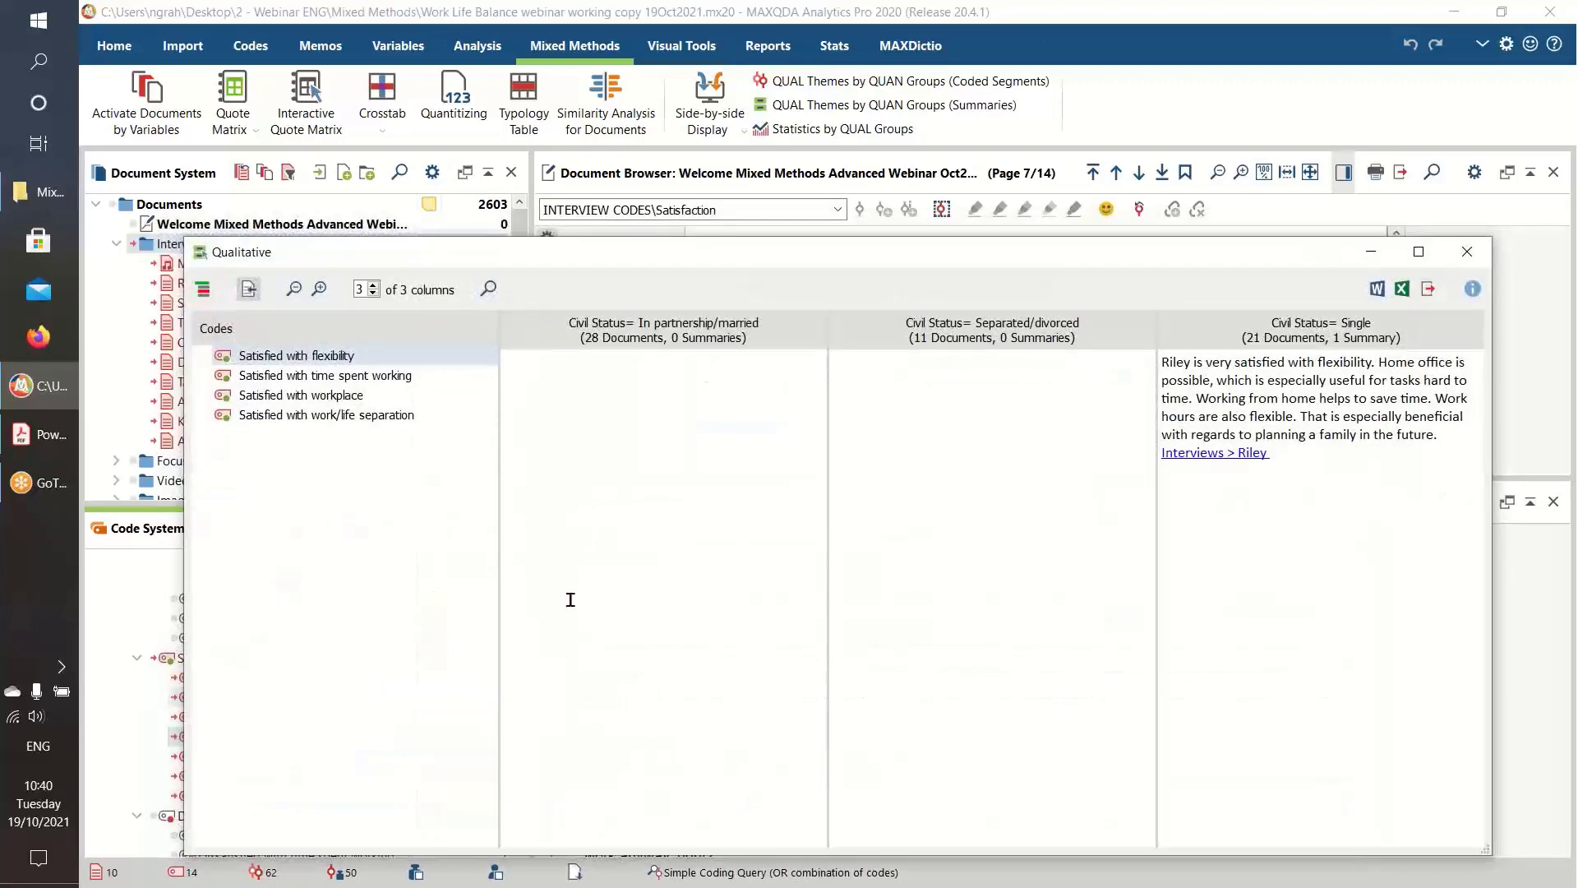
left_click(328, 377)
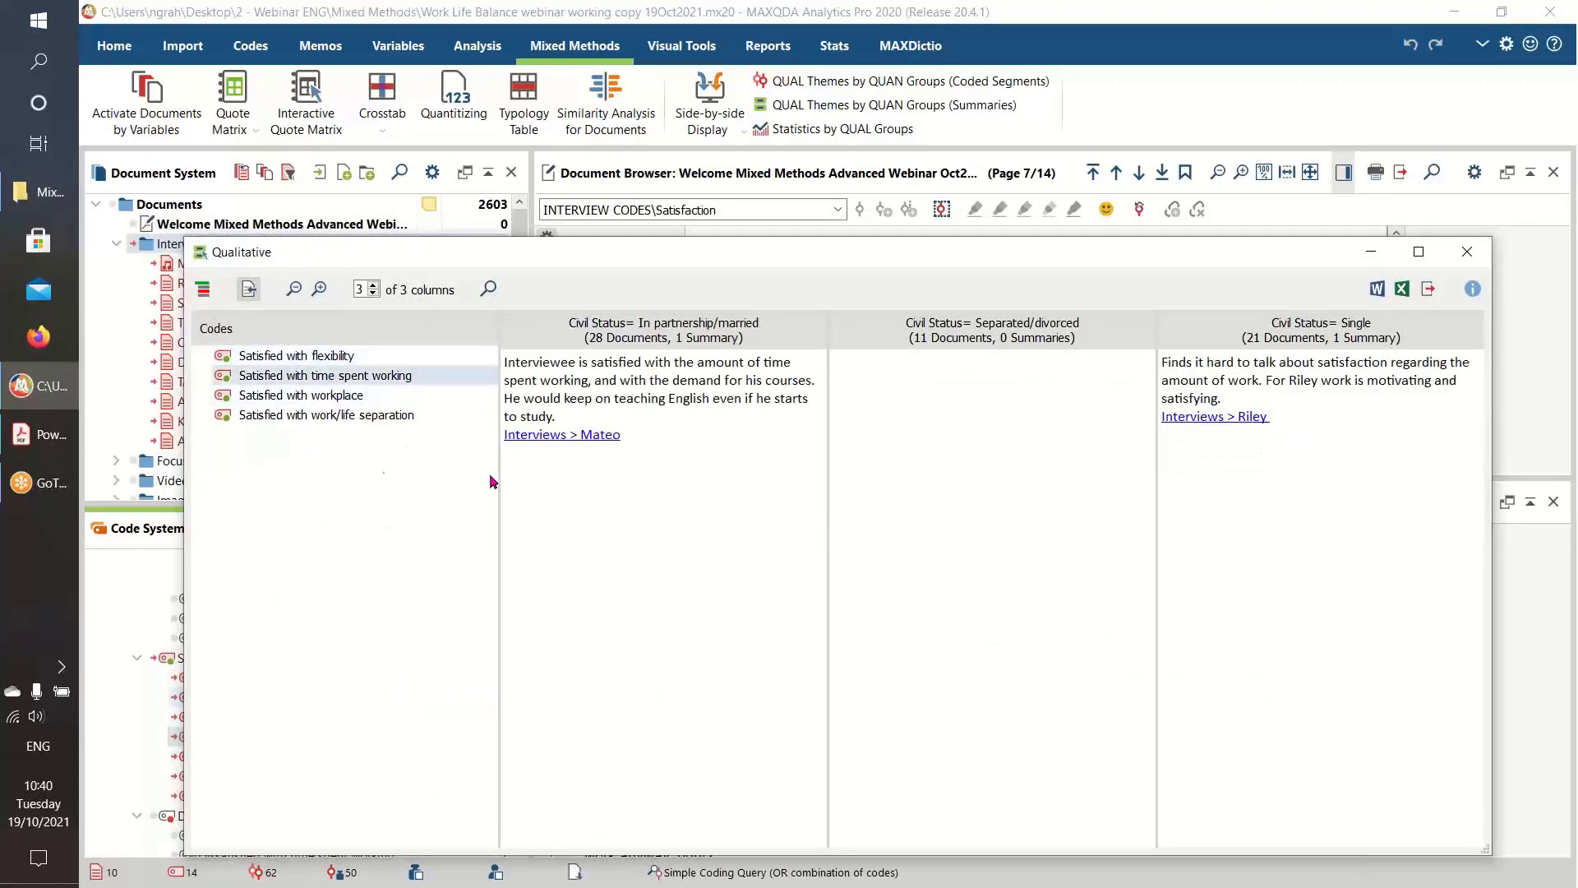
left_click(345, 396)
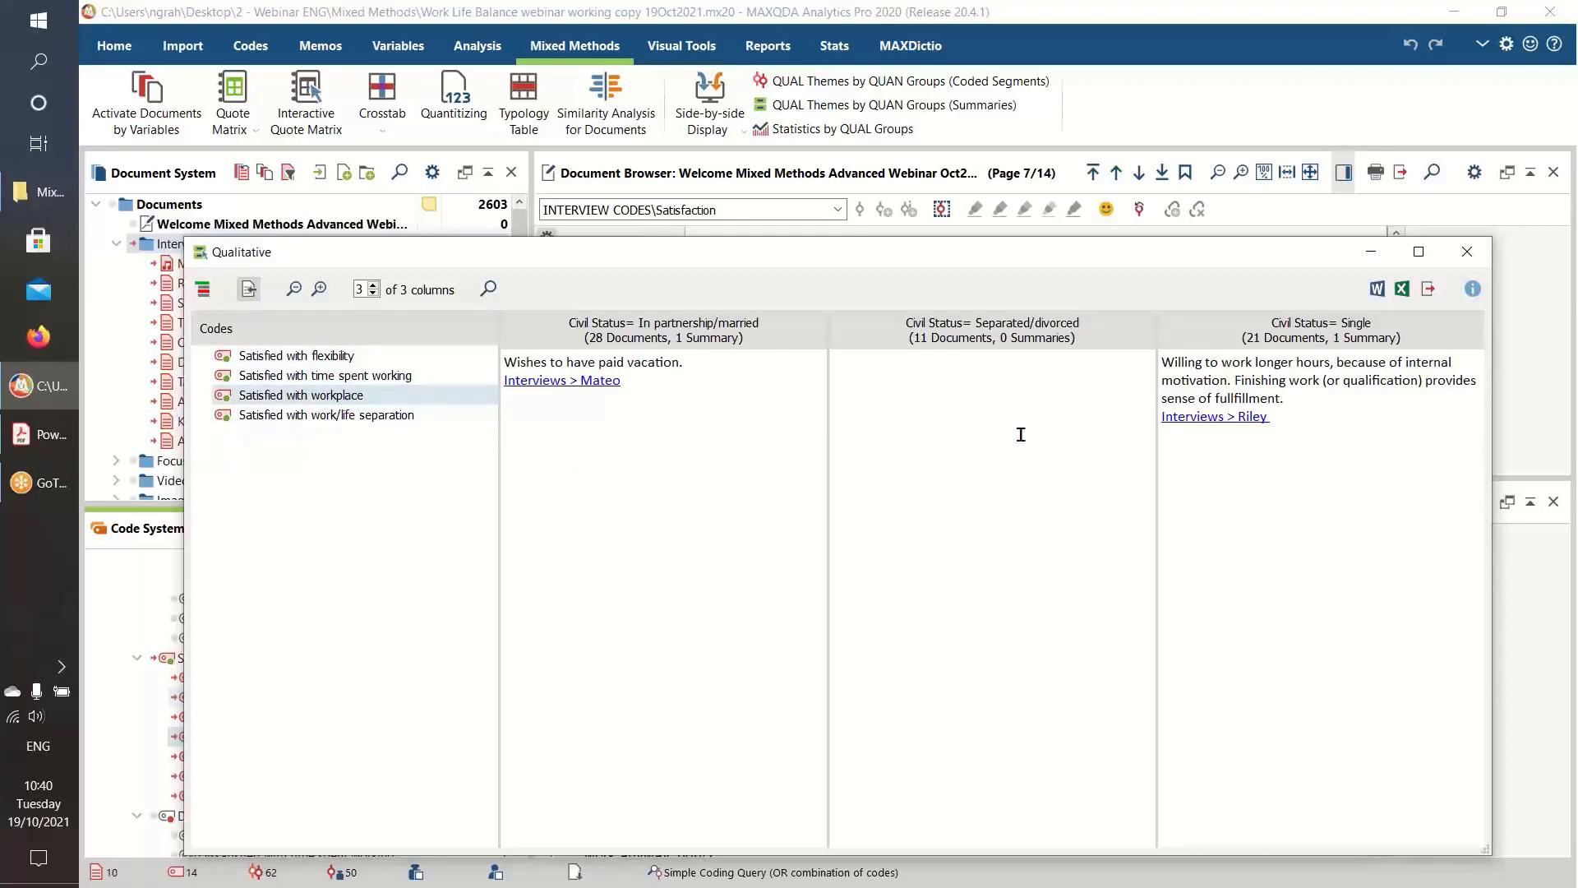
left_click(342, 415)
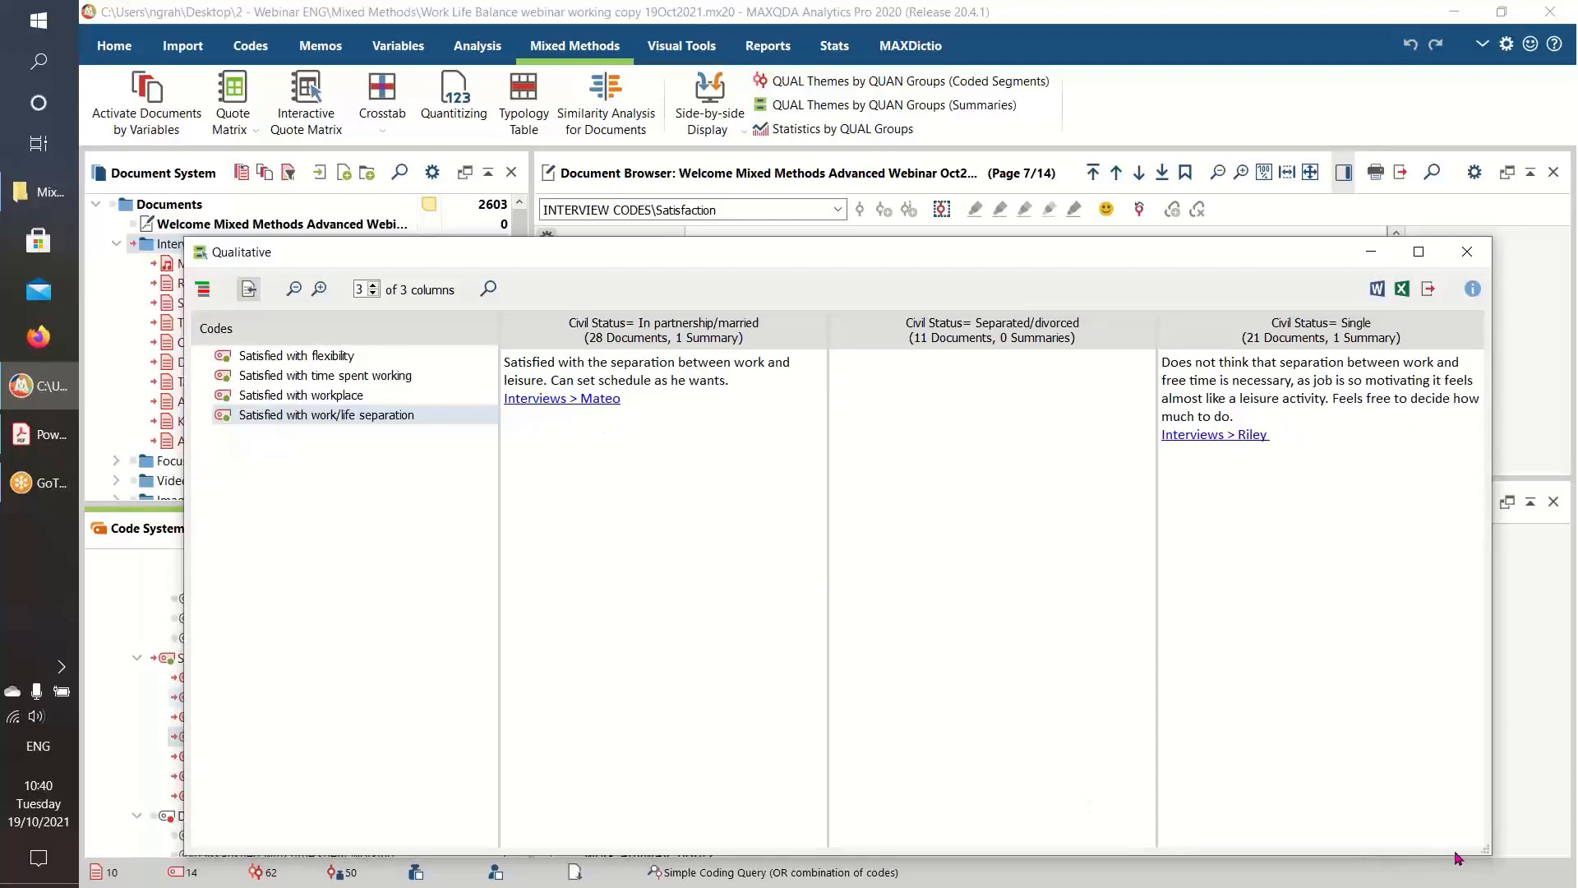
Shrink the summaries table window, show Satisfied with time spent working in it, and minimize the window
left_click_drag(1487, 852, 1382, 631)
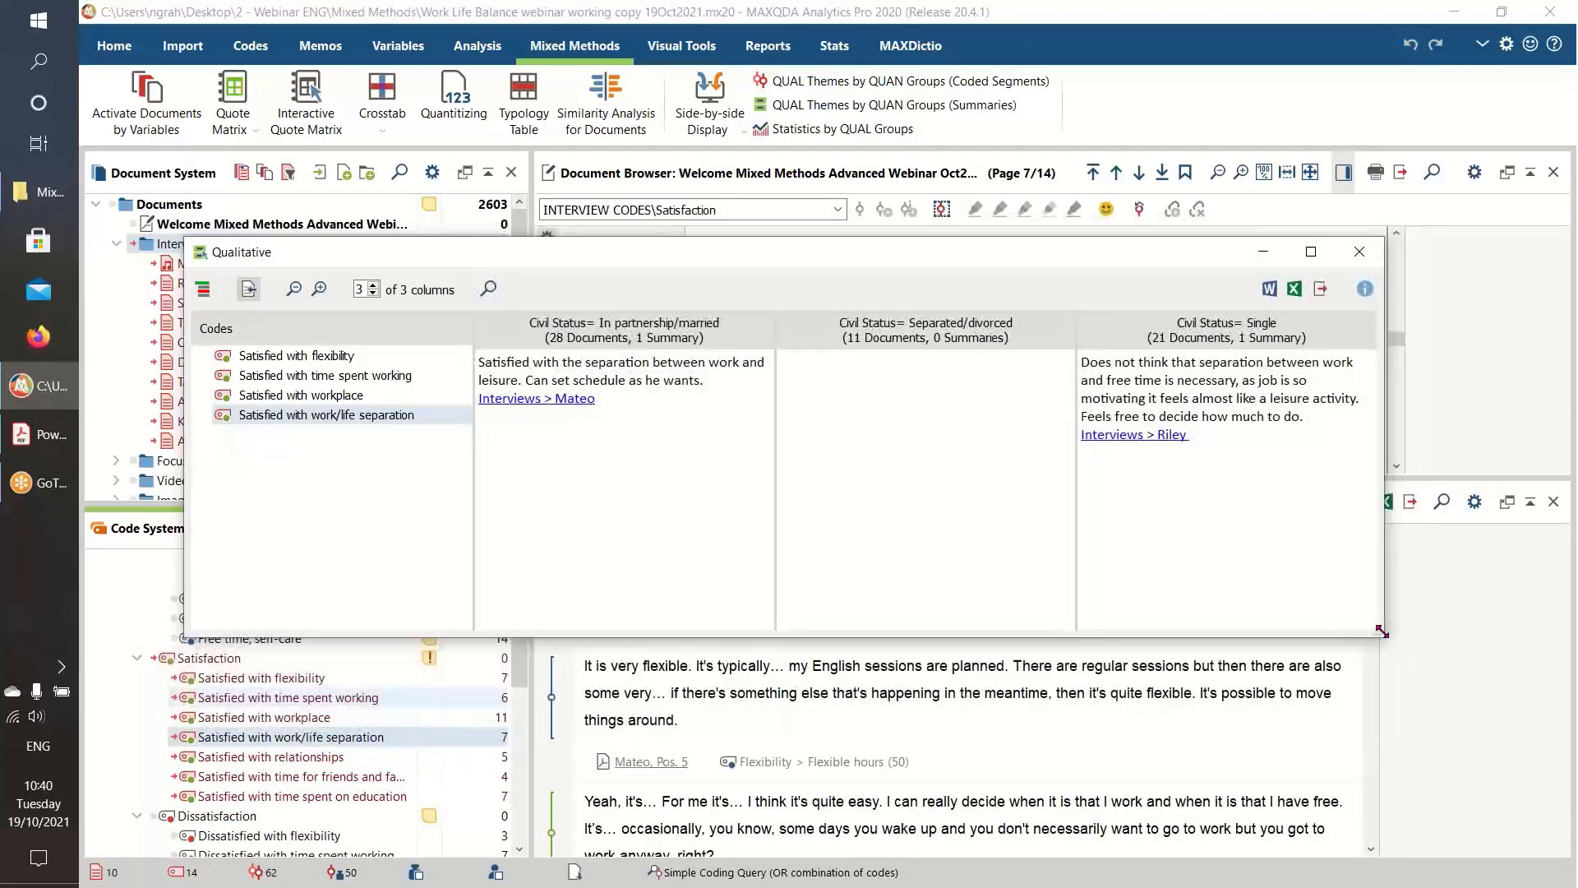
left_click(272, 374)
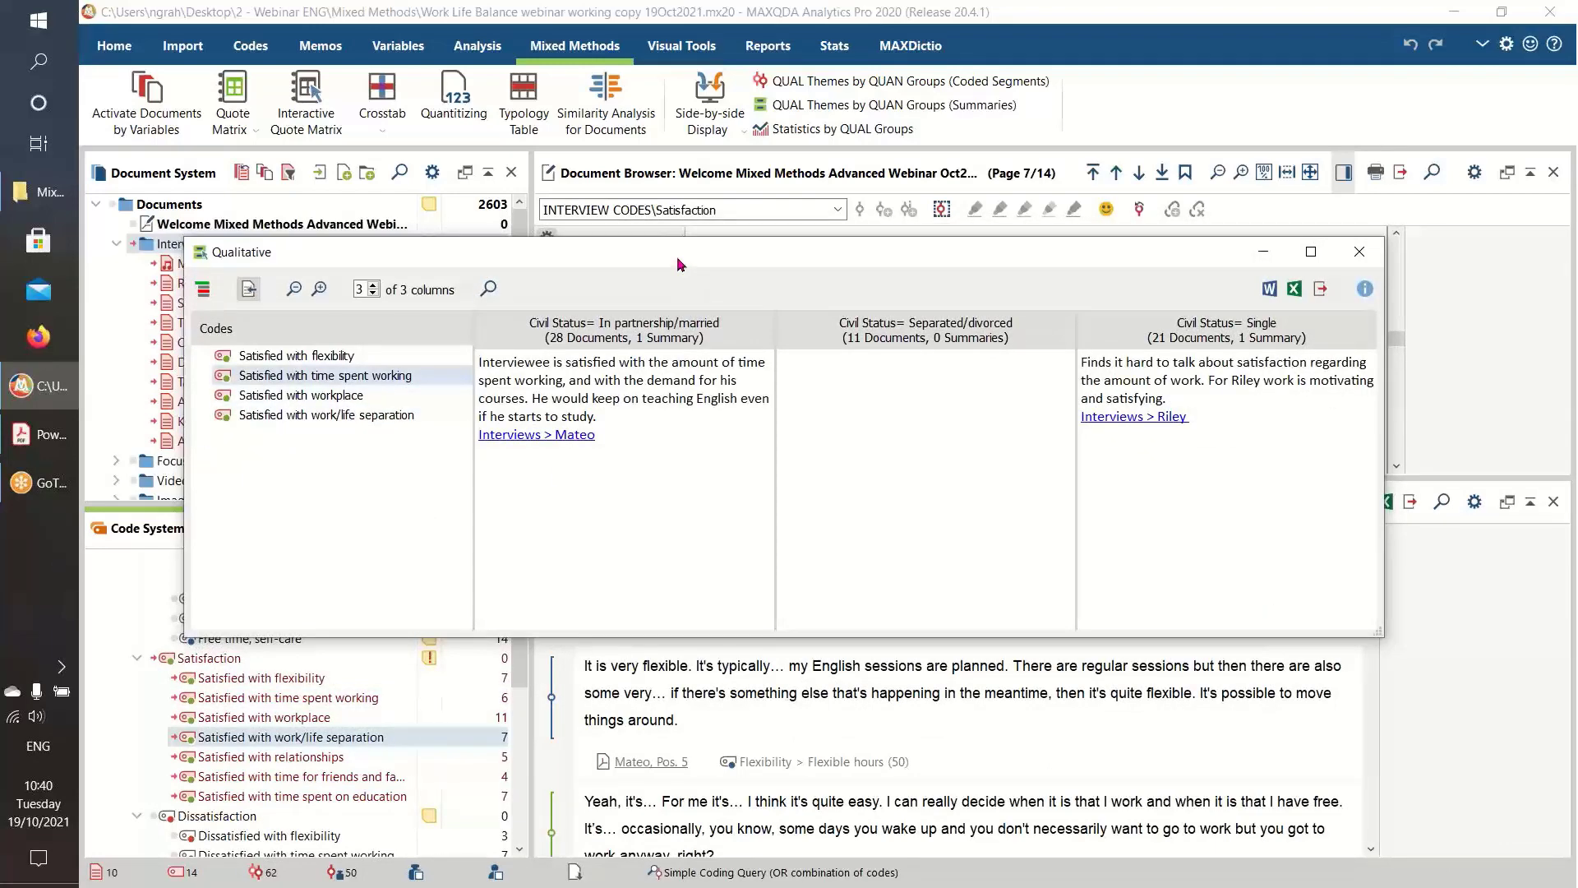
left_click_drag(677, 257, 685, 289)
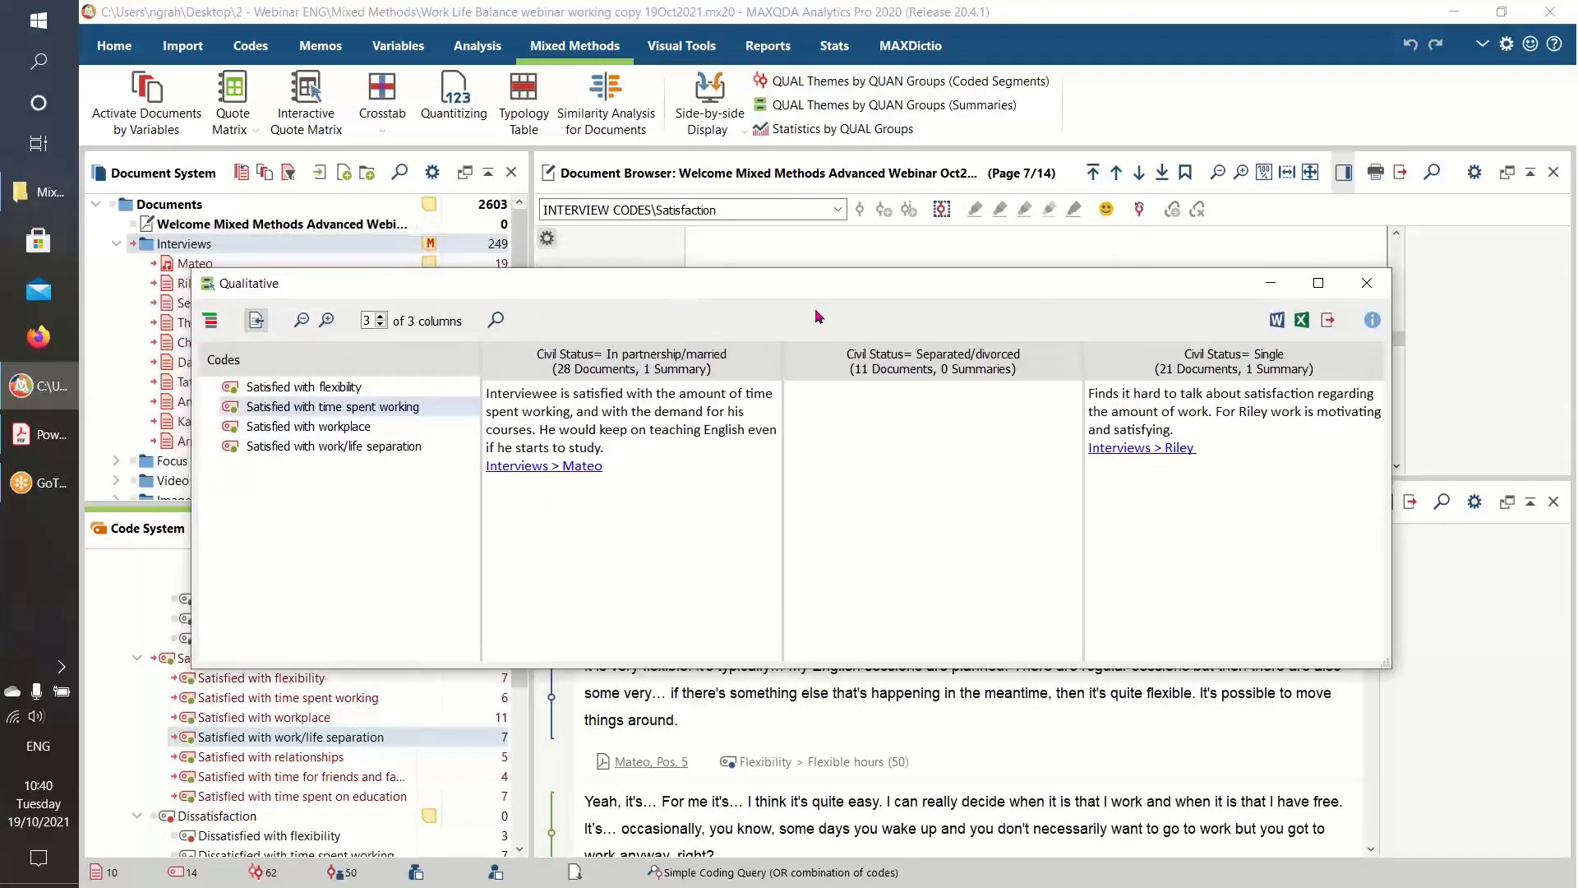
left_click(1271, 283)
Open the QUAL Themes by QUAN Groups (Coded Segments) setup and remove the themes Flexible hours and Domestic work
left_click(896, 82)
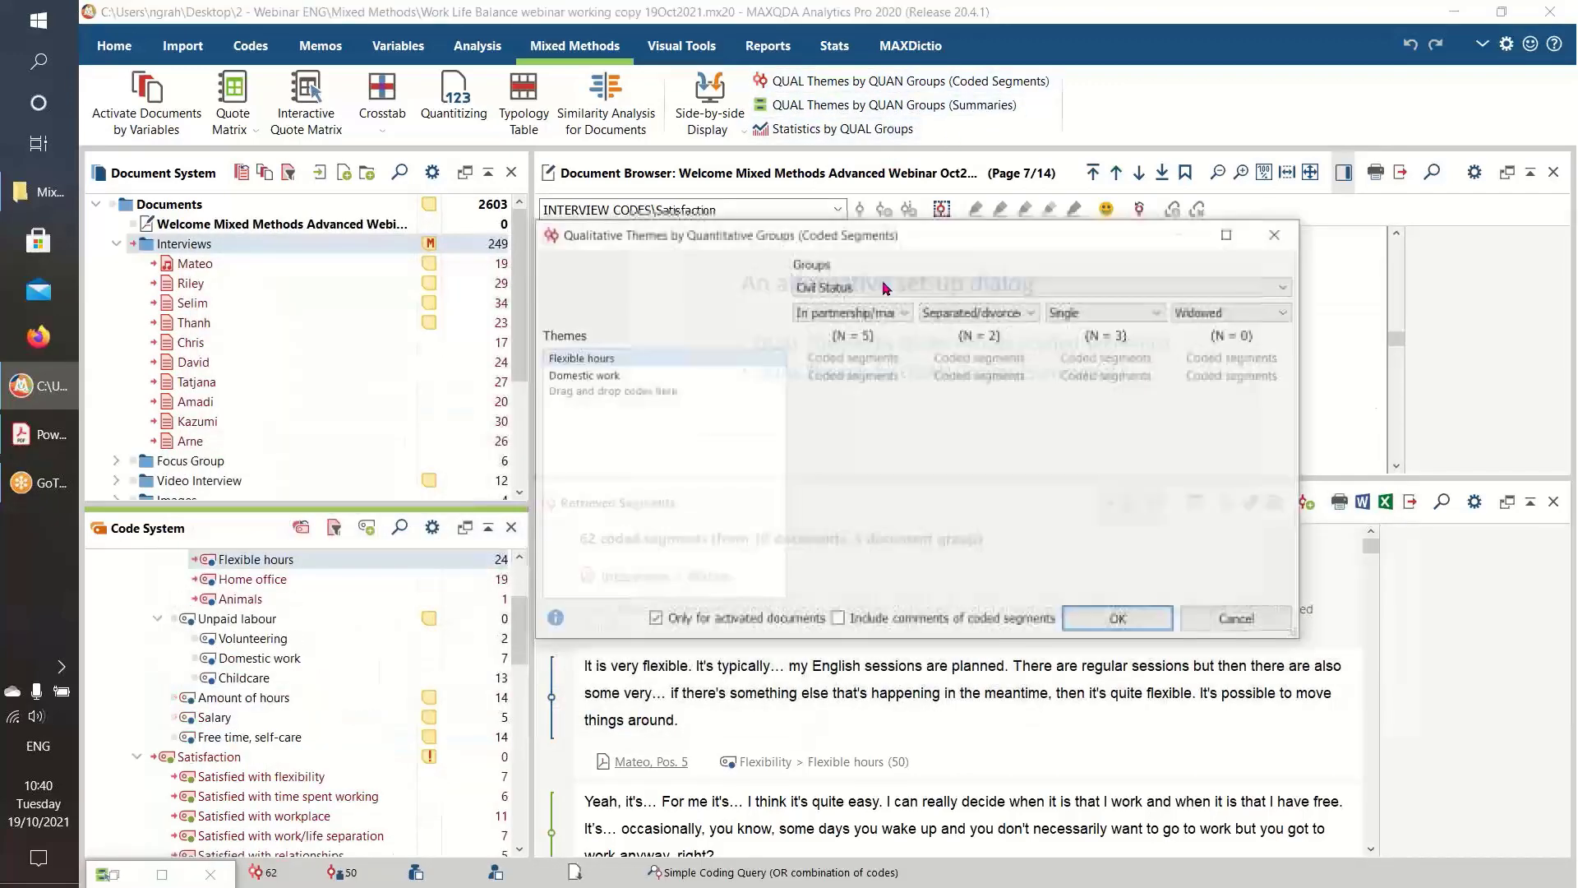
left_click(776, 357)
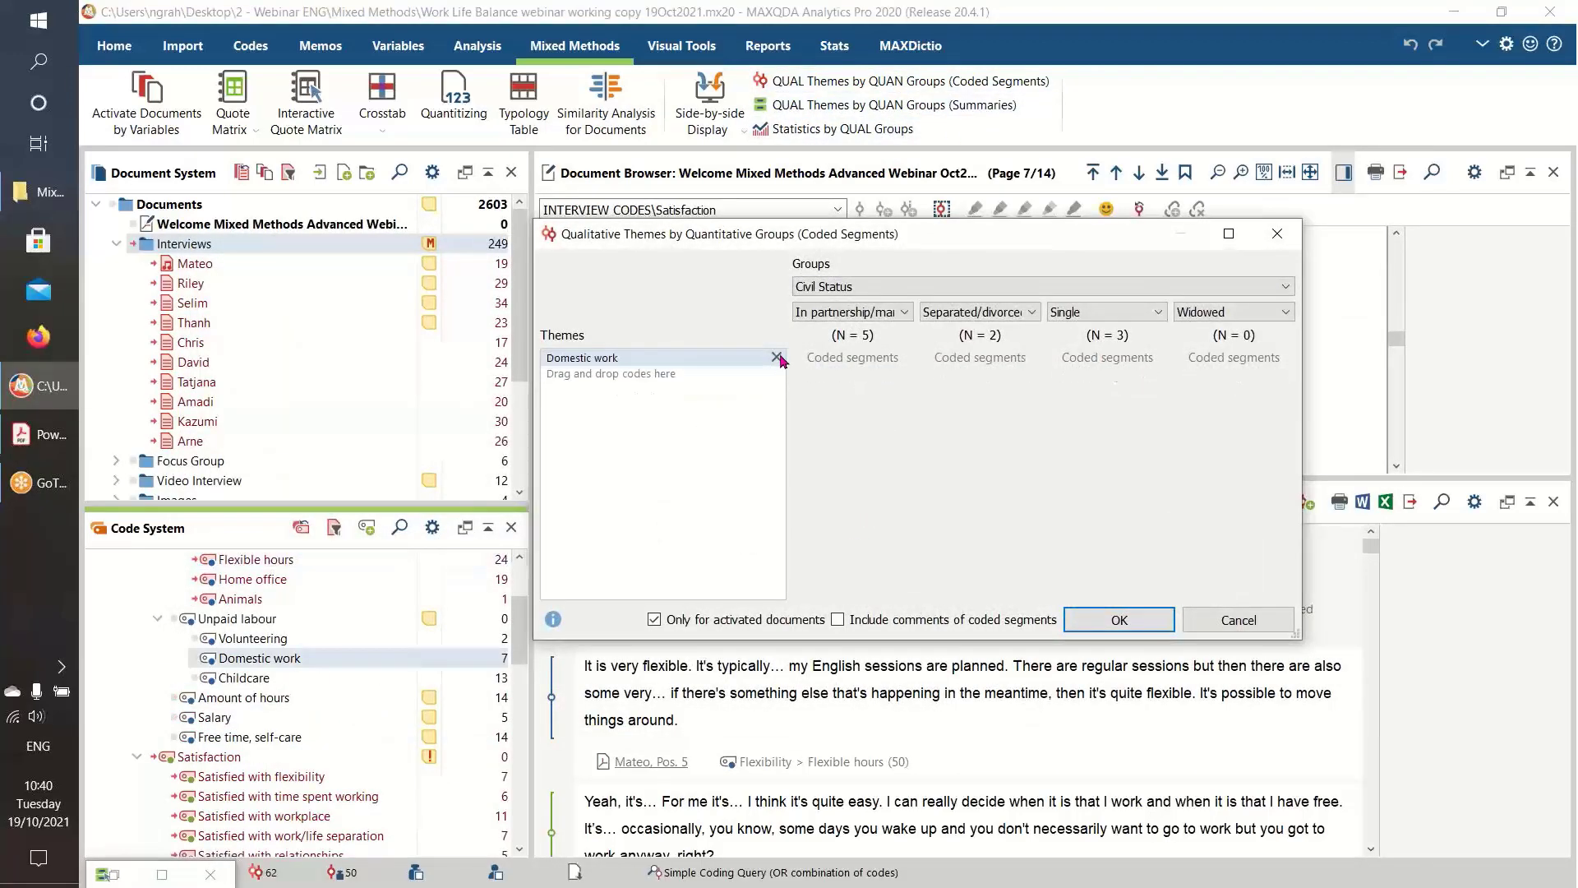
left_click(776, 358)
Add Satisfied with flexibility, time spent working, workplace and work/life separation as themes and generate the coded segments table
left_click_drag(262, 776, 651, 501)
left_click_drag(287, 795, 585, 565)
left_click_drag(267, 818, 637, 567)
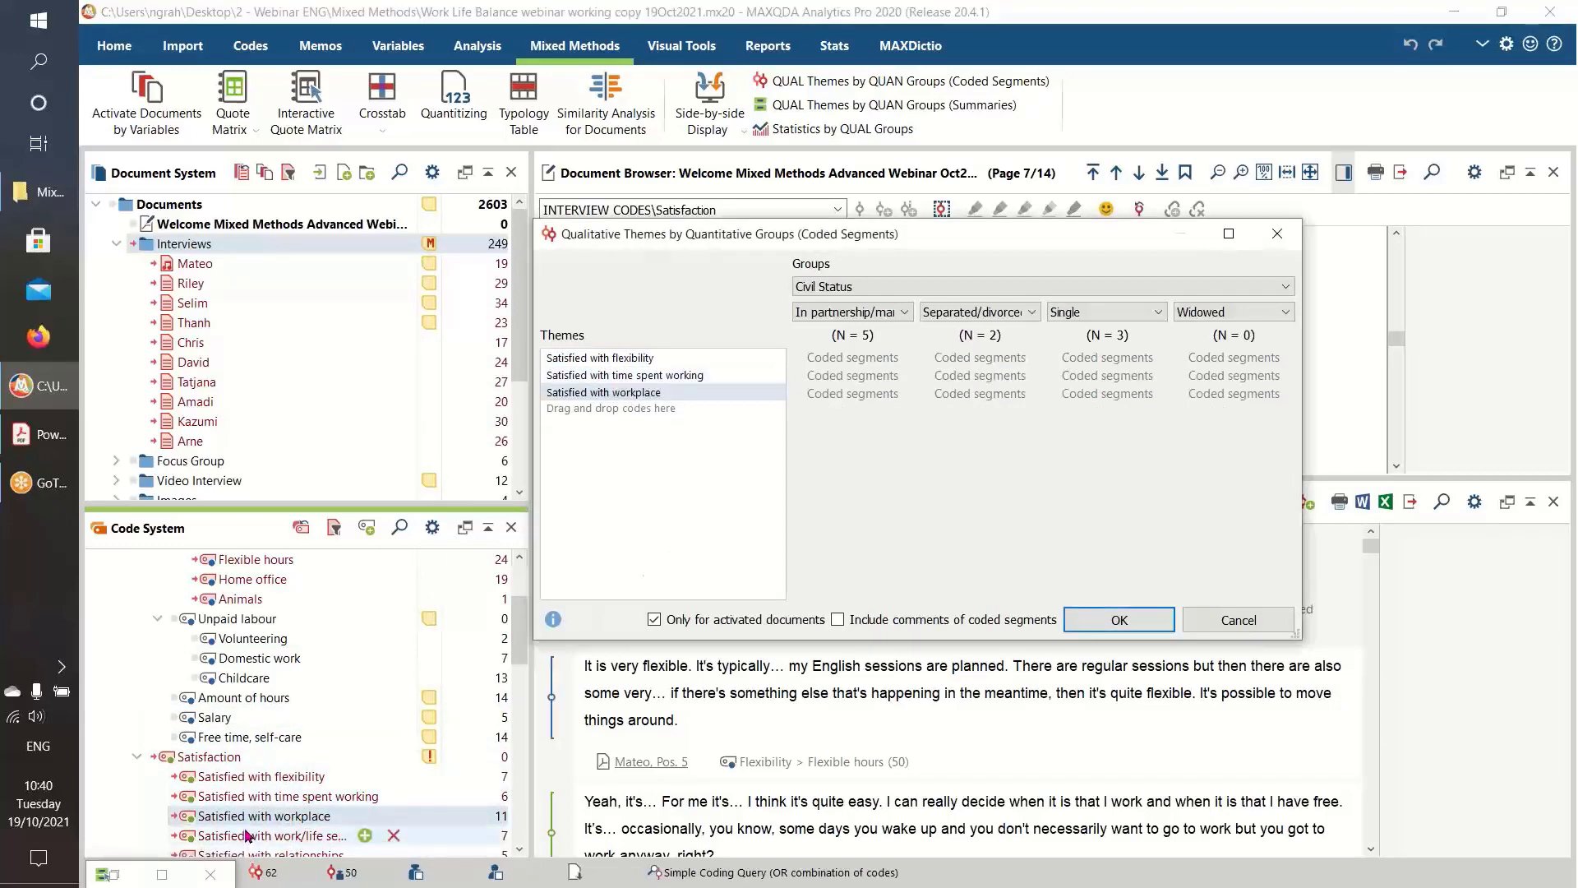
left_click_drag(247, 842, 657, 530)
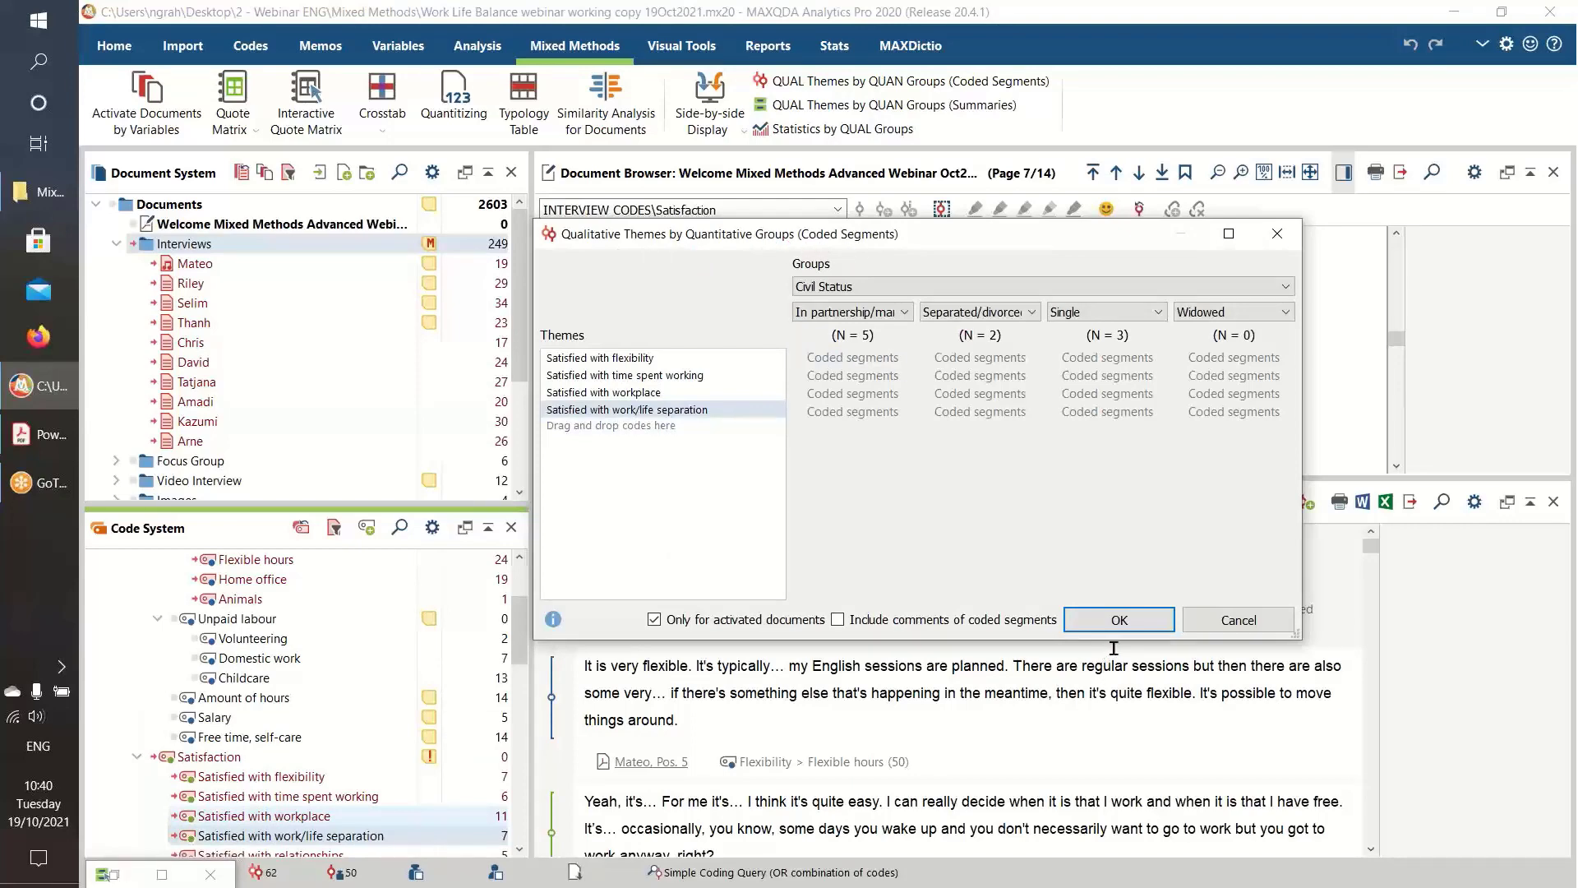
left_click(1099, 623)
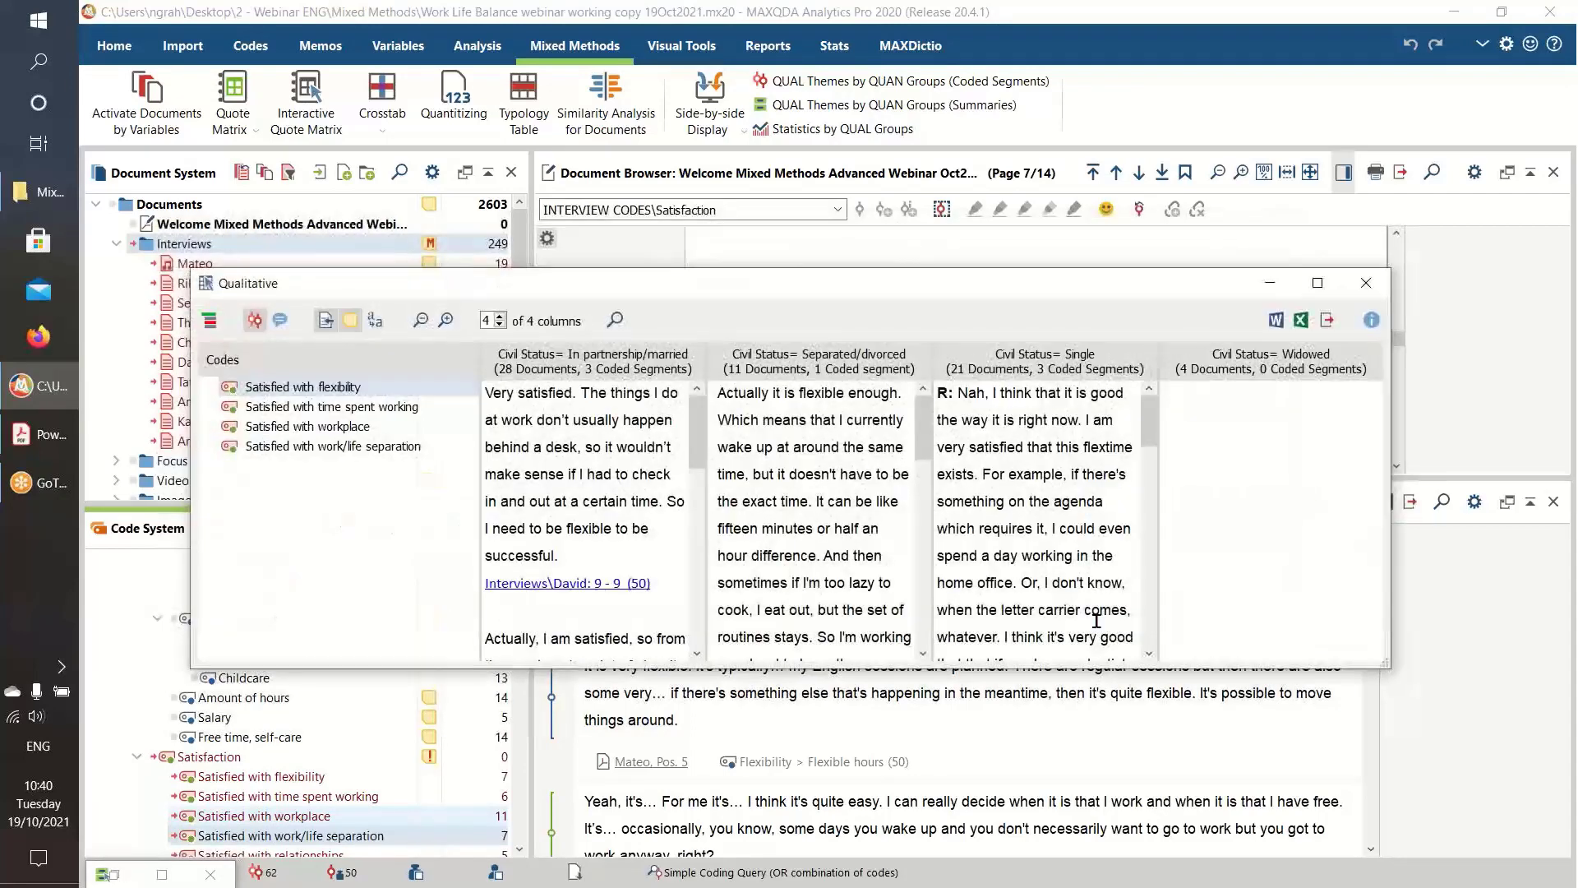
Restore the minimized summaries table and arrange it directly below the resized coded segments table
left_click_drag(695, 290, 675, 130)
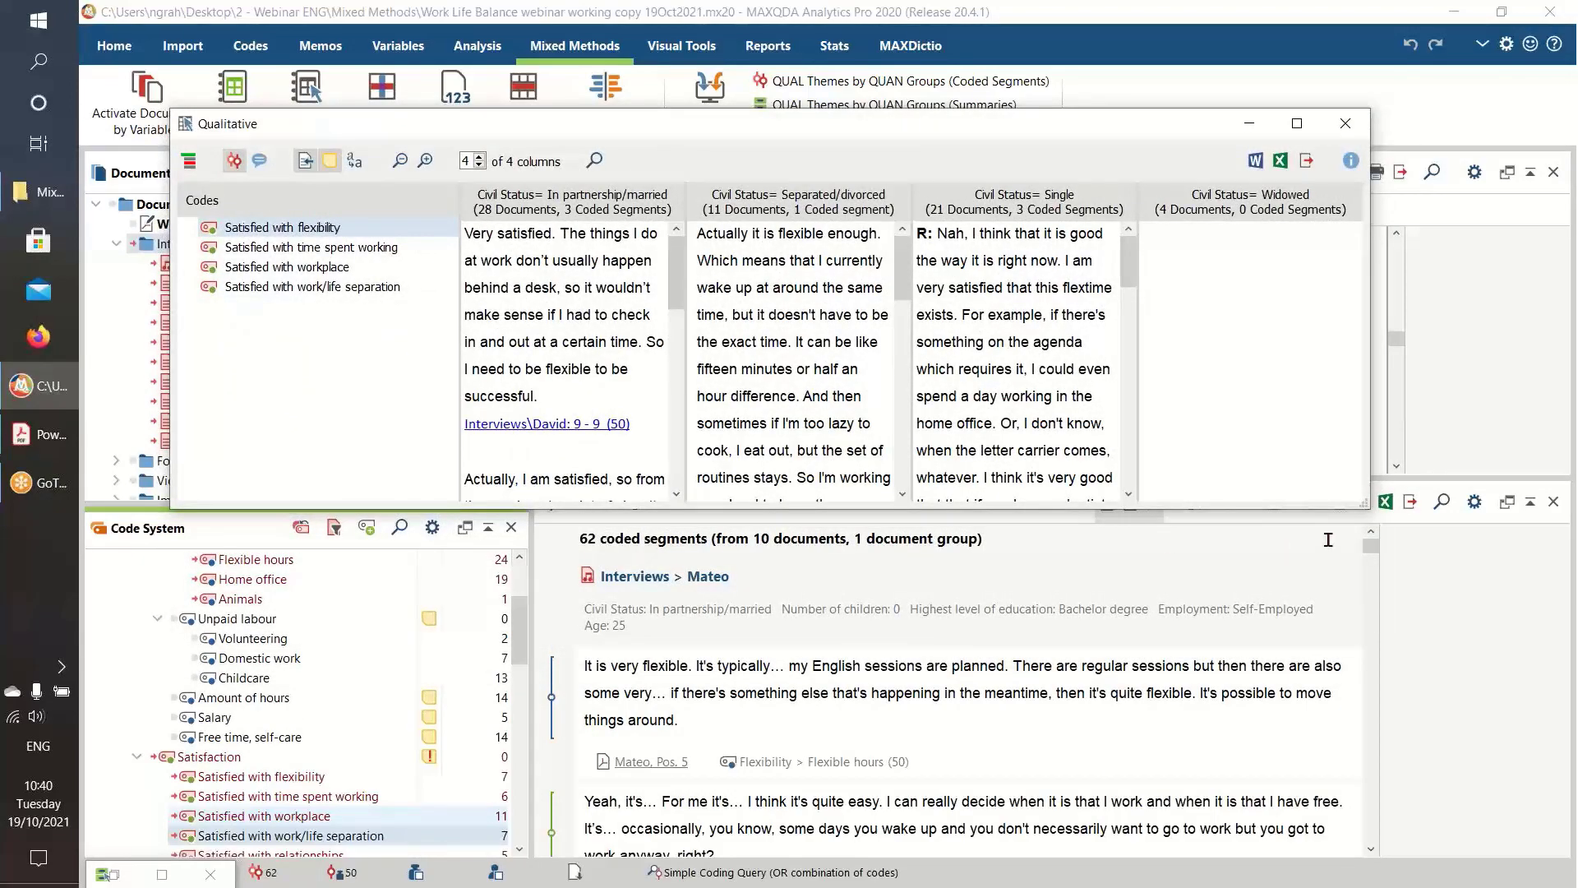
left_click_drag(1365, 507, 1378, 542)
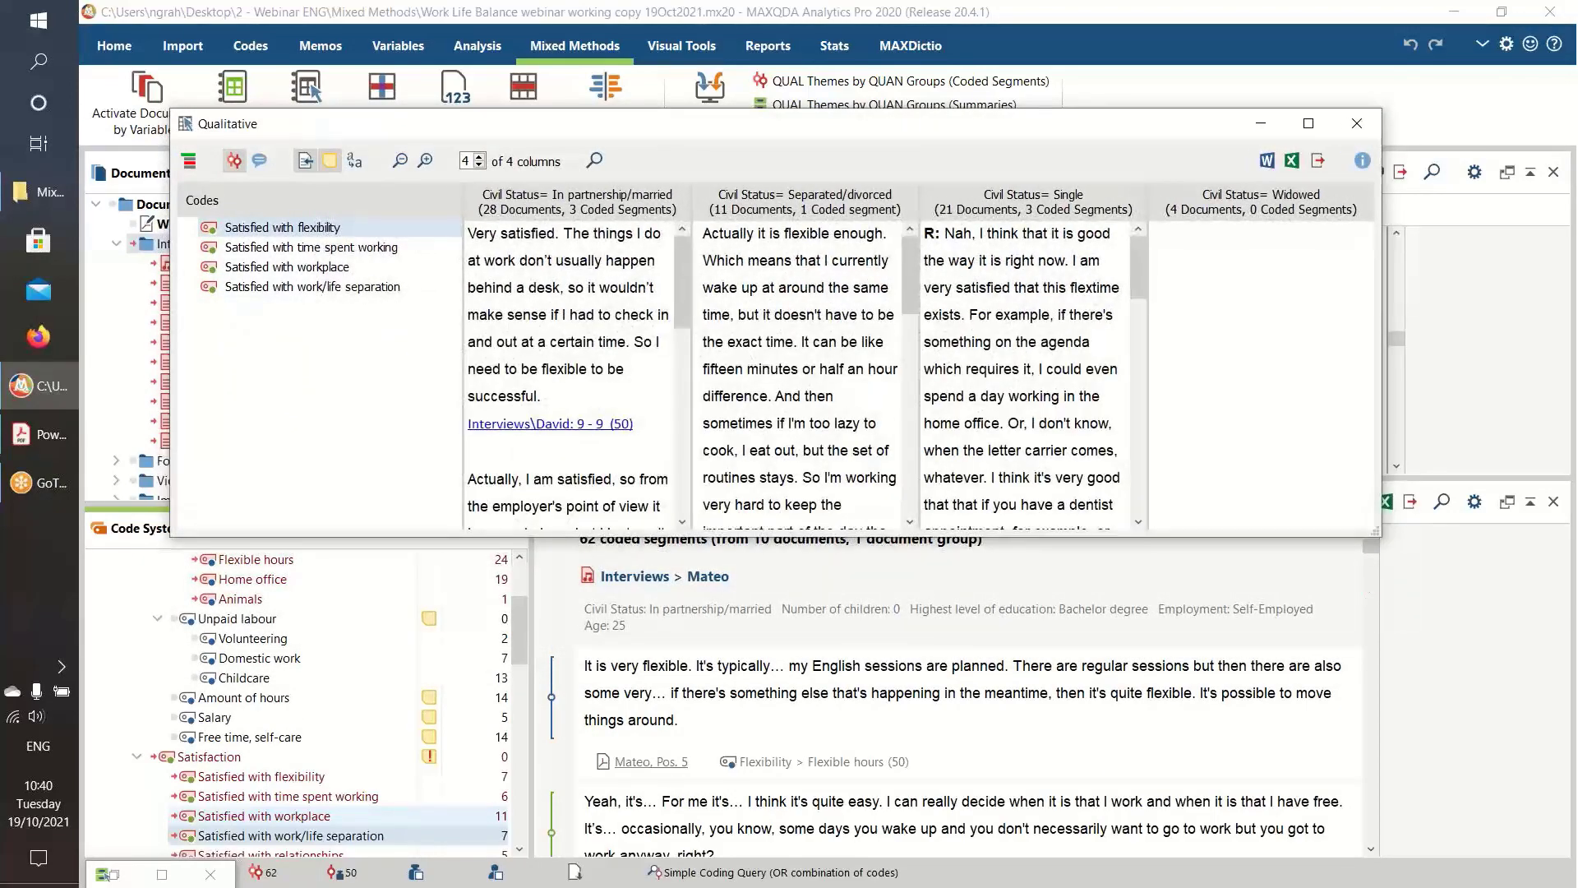
left_click(114, 875)
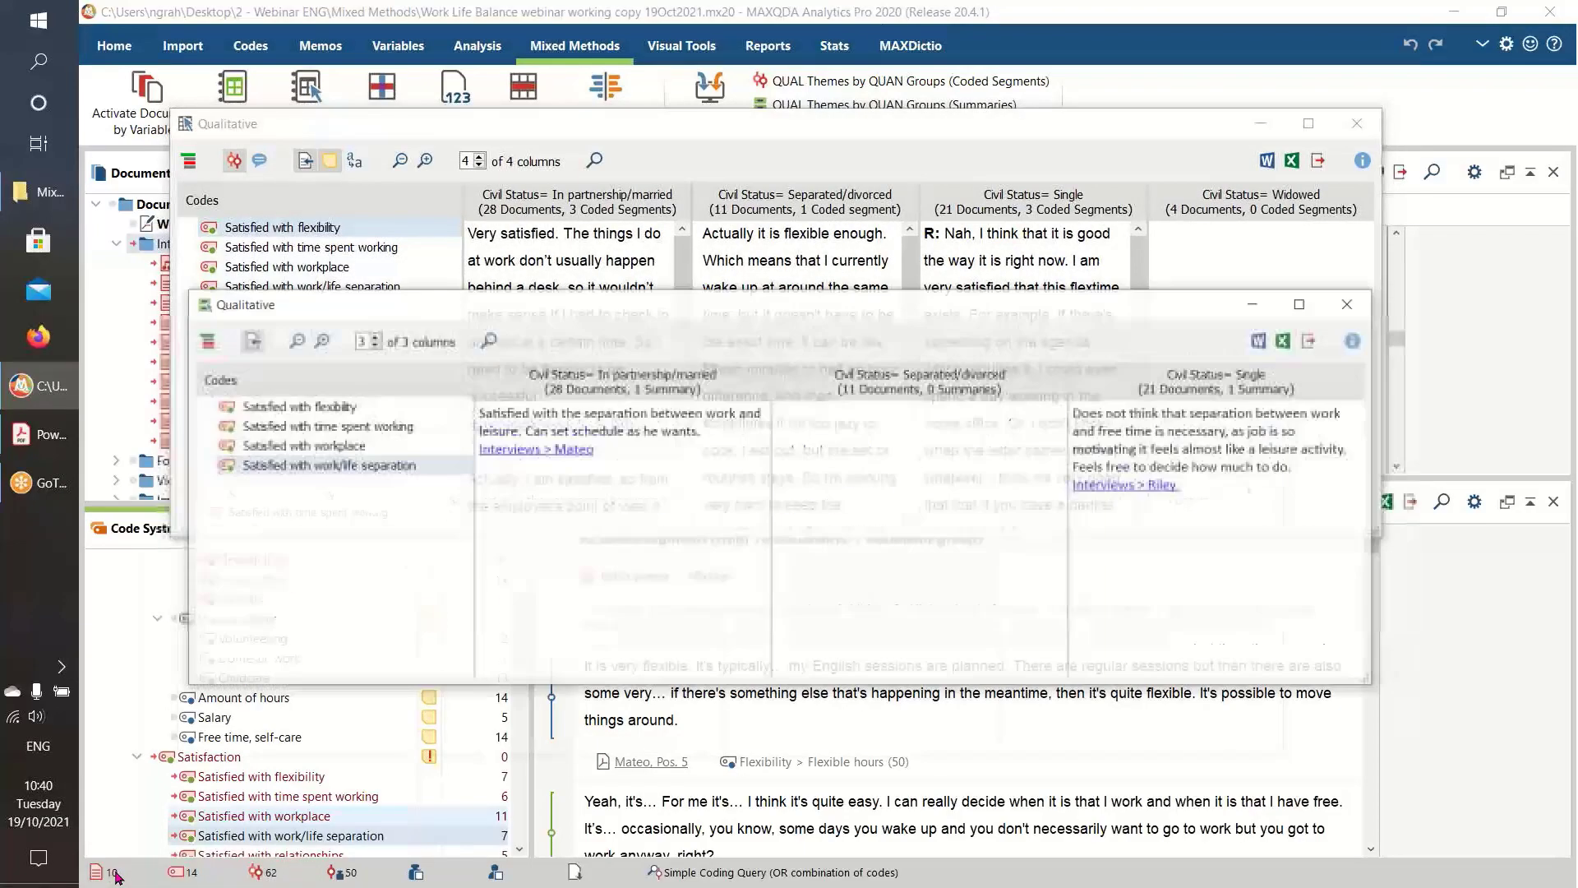
left_click_drag(801, 294, 779, 540)
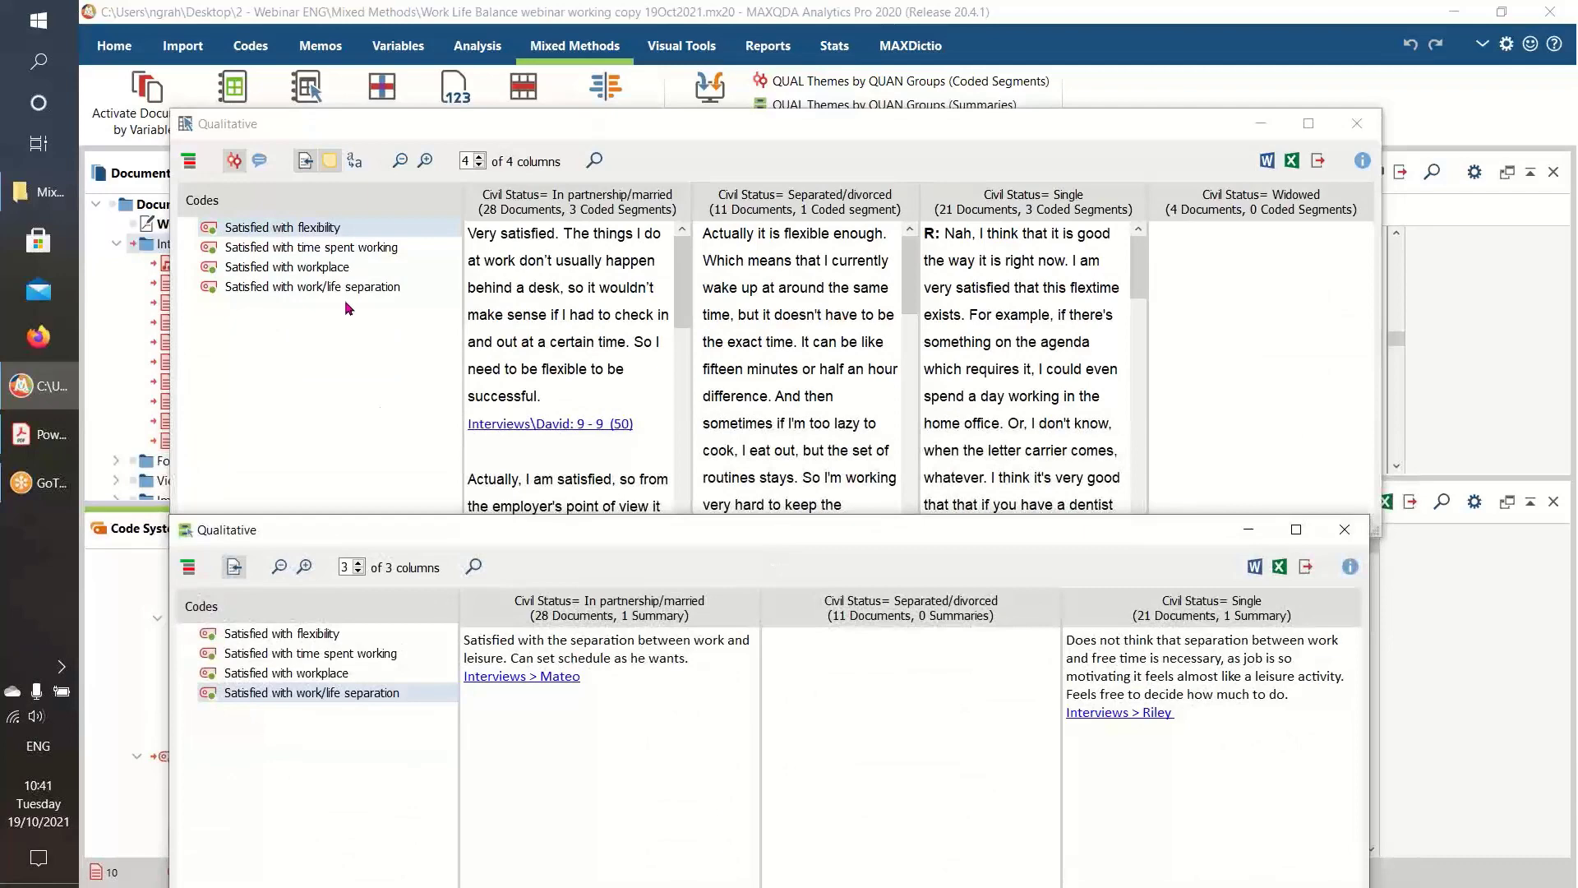
Show Satisfied with flexibility in the summaries table and compare it with the coded segments for the same code
left_click(300, 633)
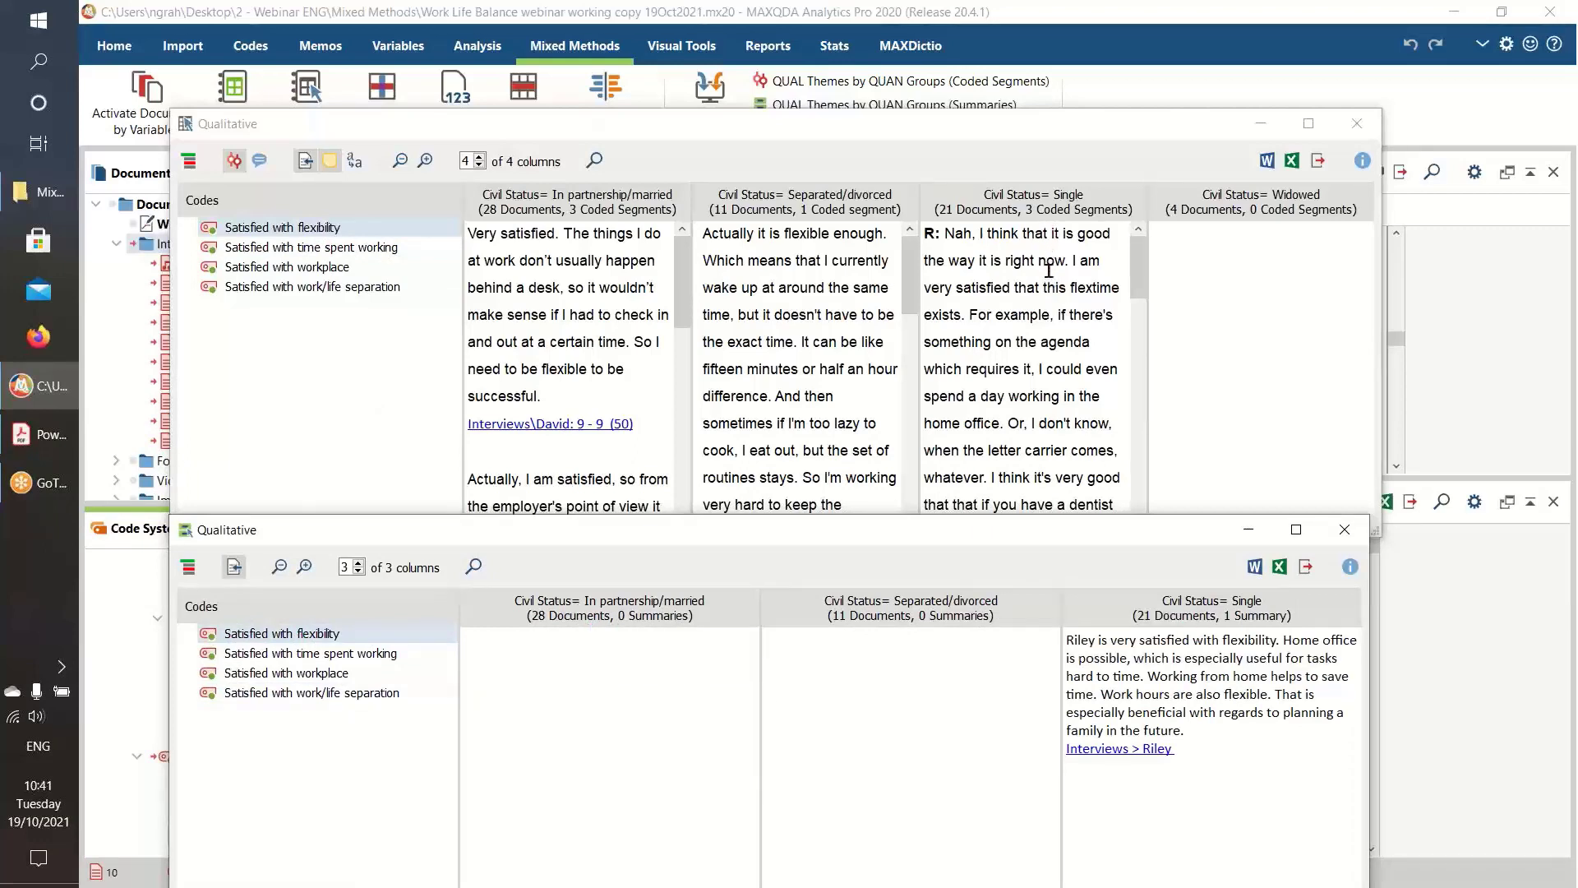
left_click_drag(1141, 294, 1088, 260)
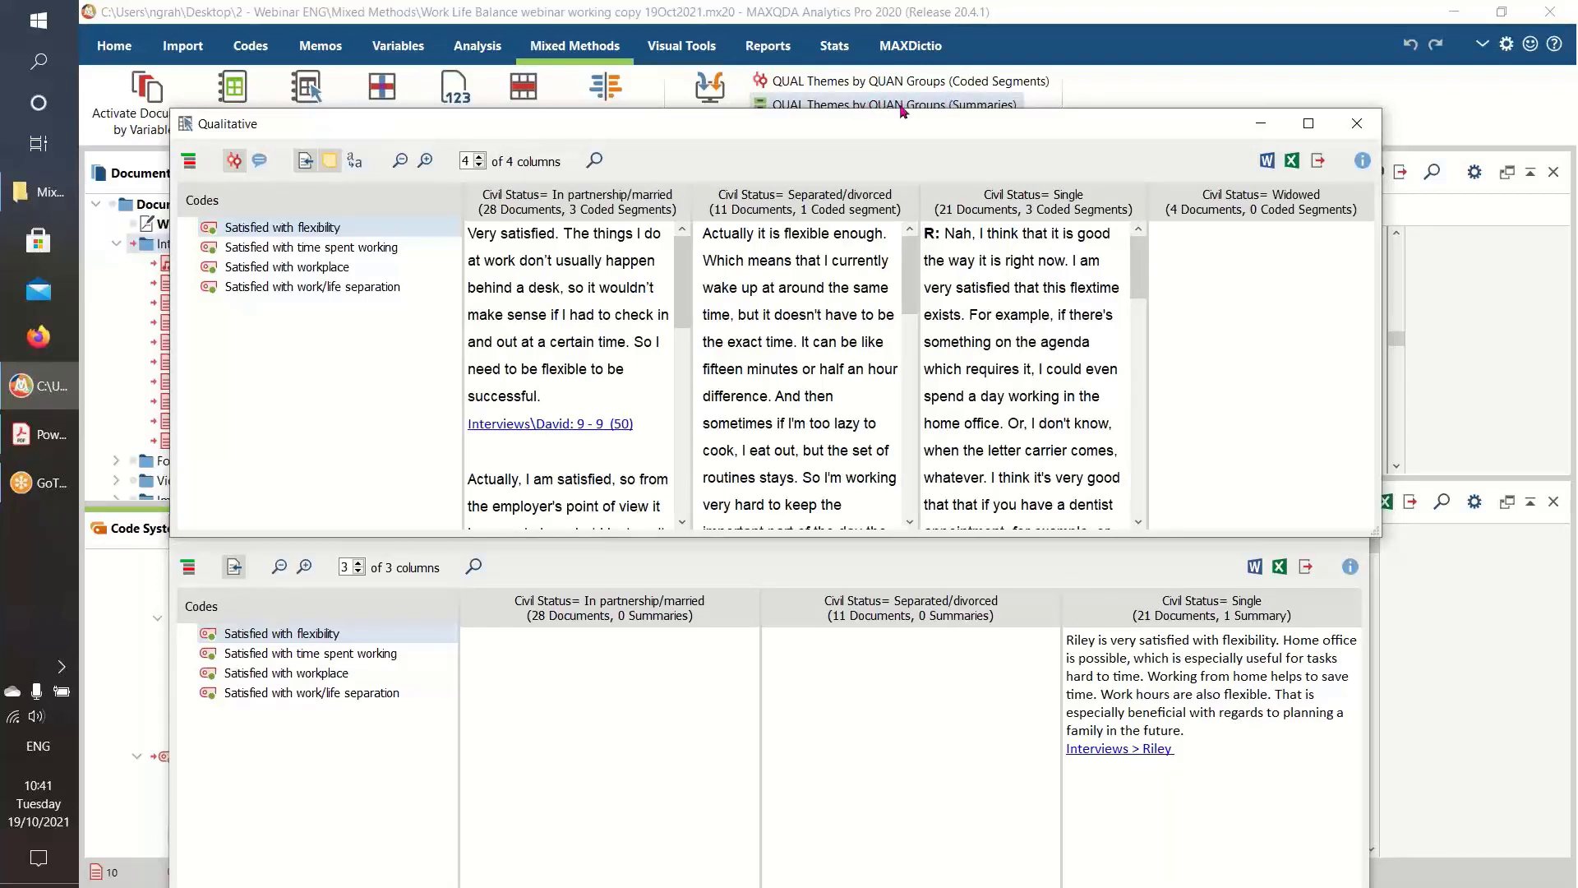
left_click_drag(876, 126, 874, 139)
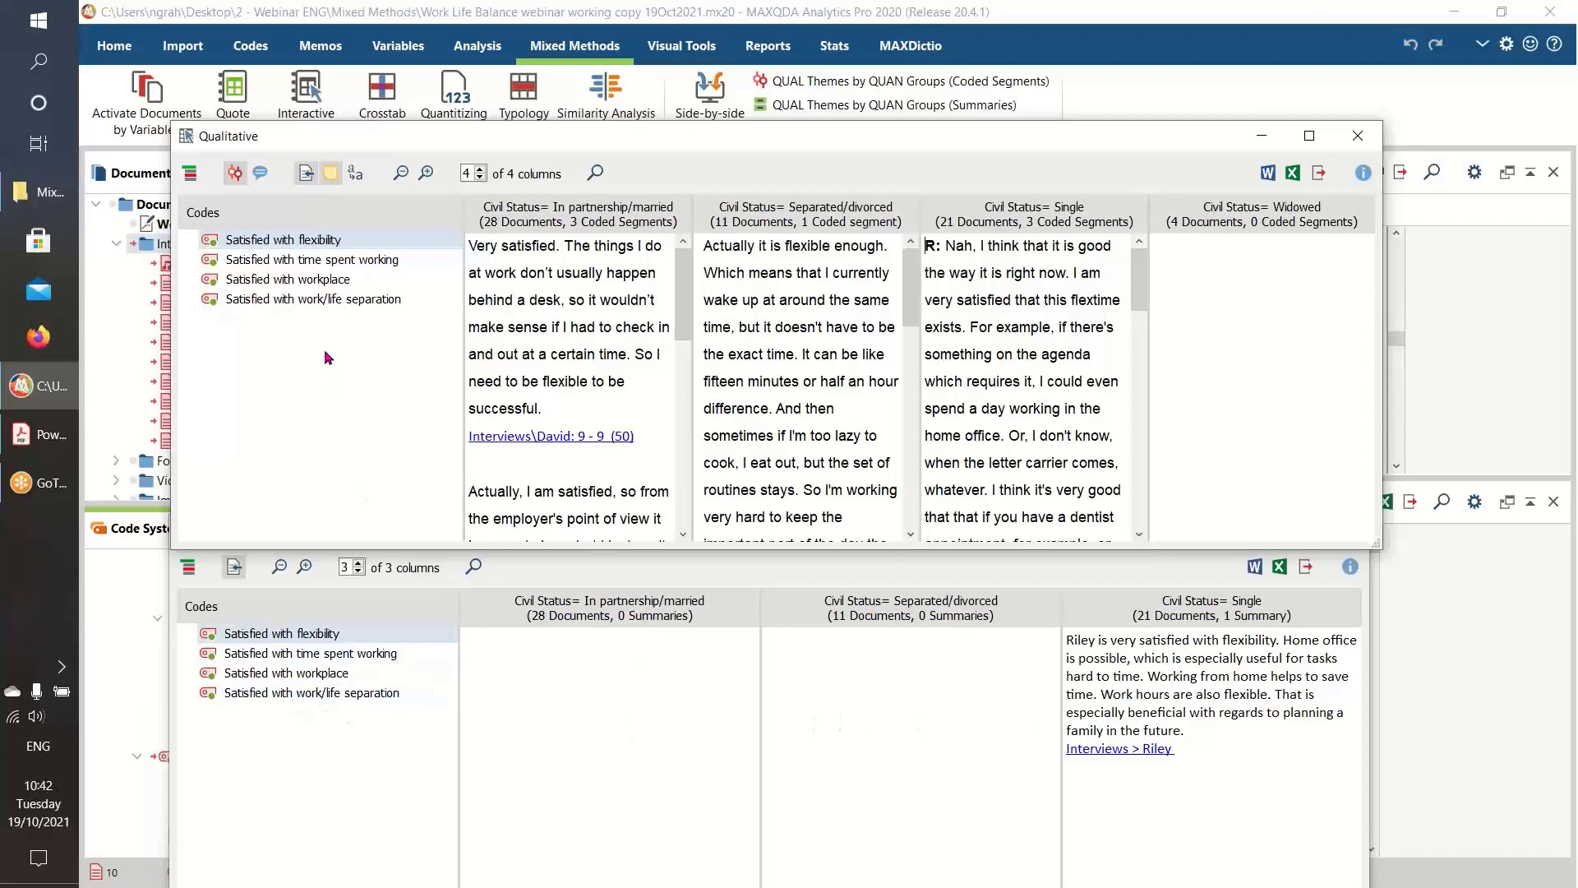
Show Satisfied with workplace in both tables and compare its coded segments with its summaries across the civil status groups
left_click(281, 280)
left_click(301, 674)
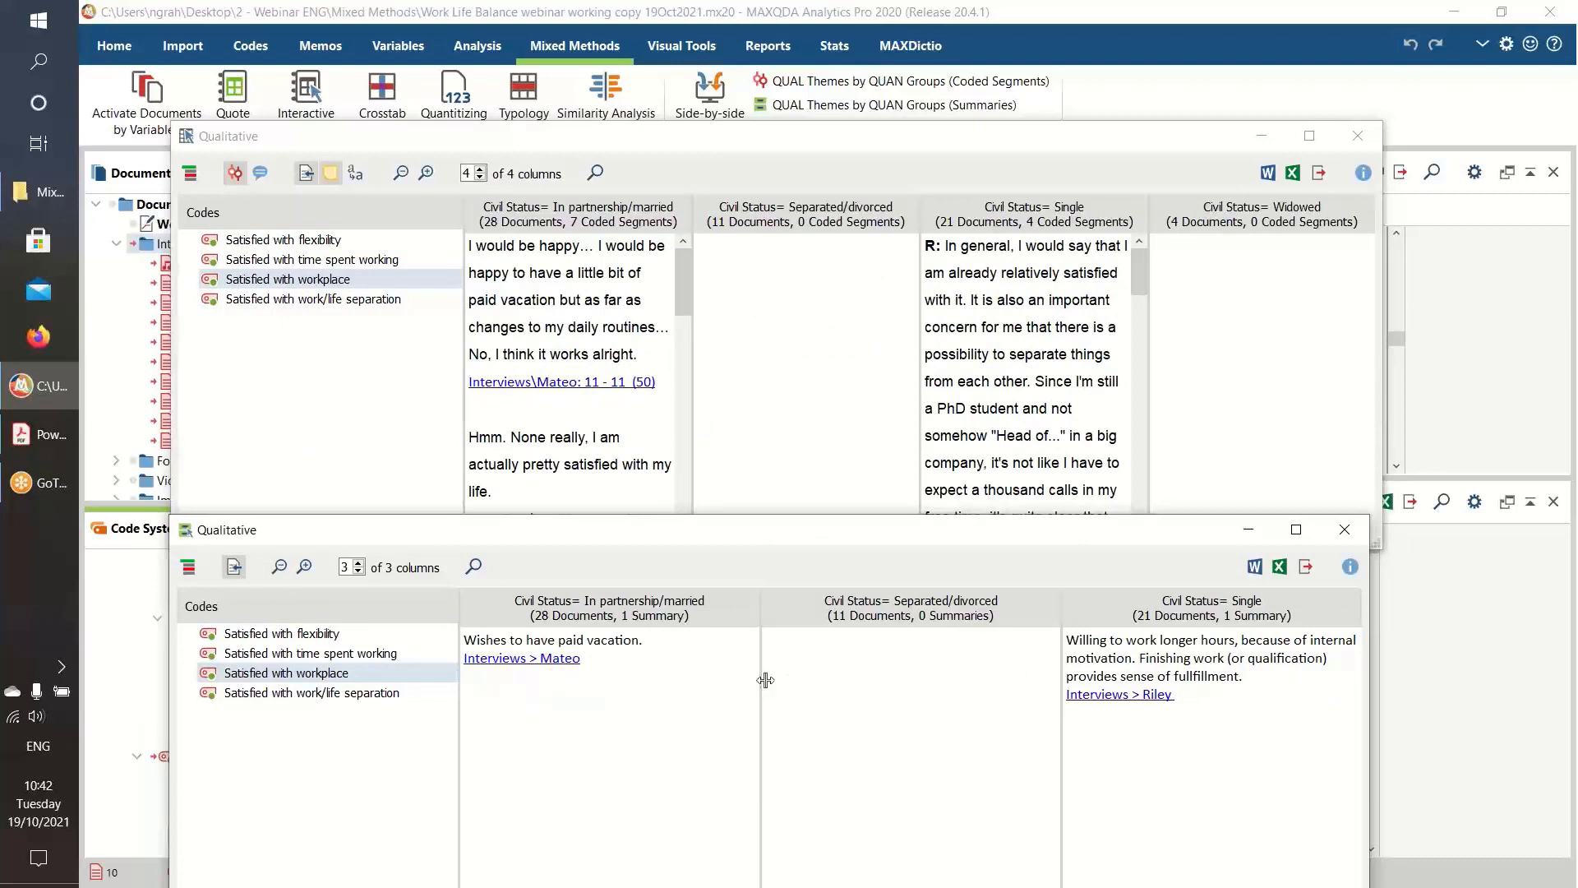
left_click(684, 306)
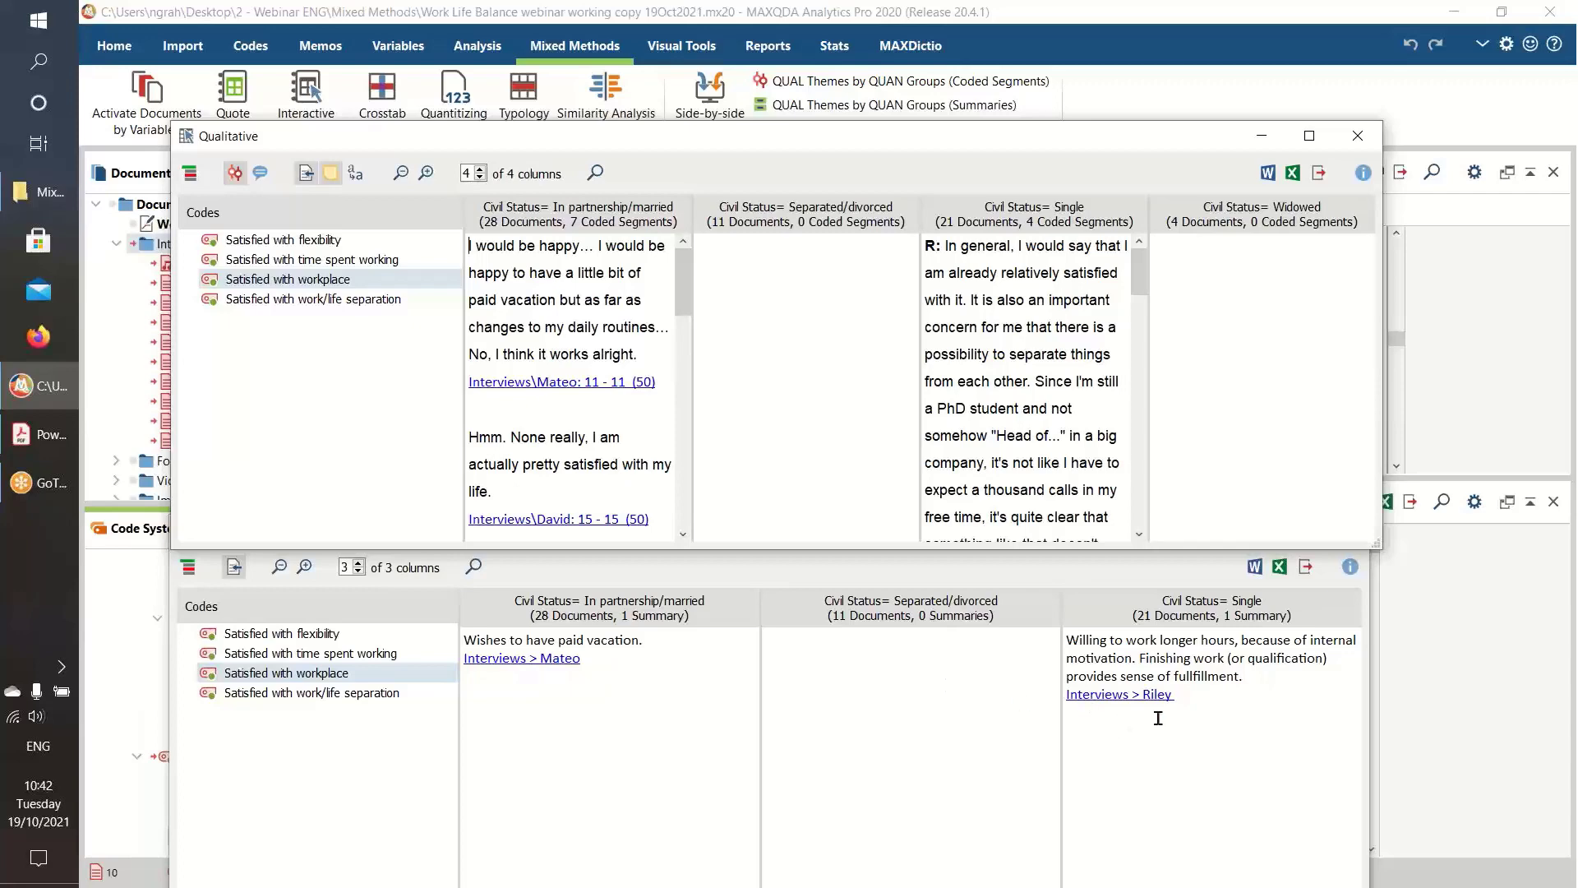
mouse_move(1145, 300)
left_mouse_down()
mouse_move(1149, 453)
mouse_move(1136, 272)
left_mouse_up()
Separate the two result windows, then close both the summaries table and the coded segments table
left_click_drag(924, 137, 923, 91)
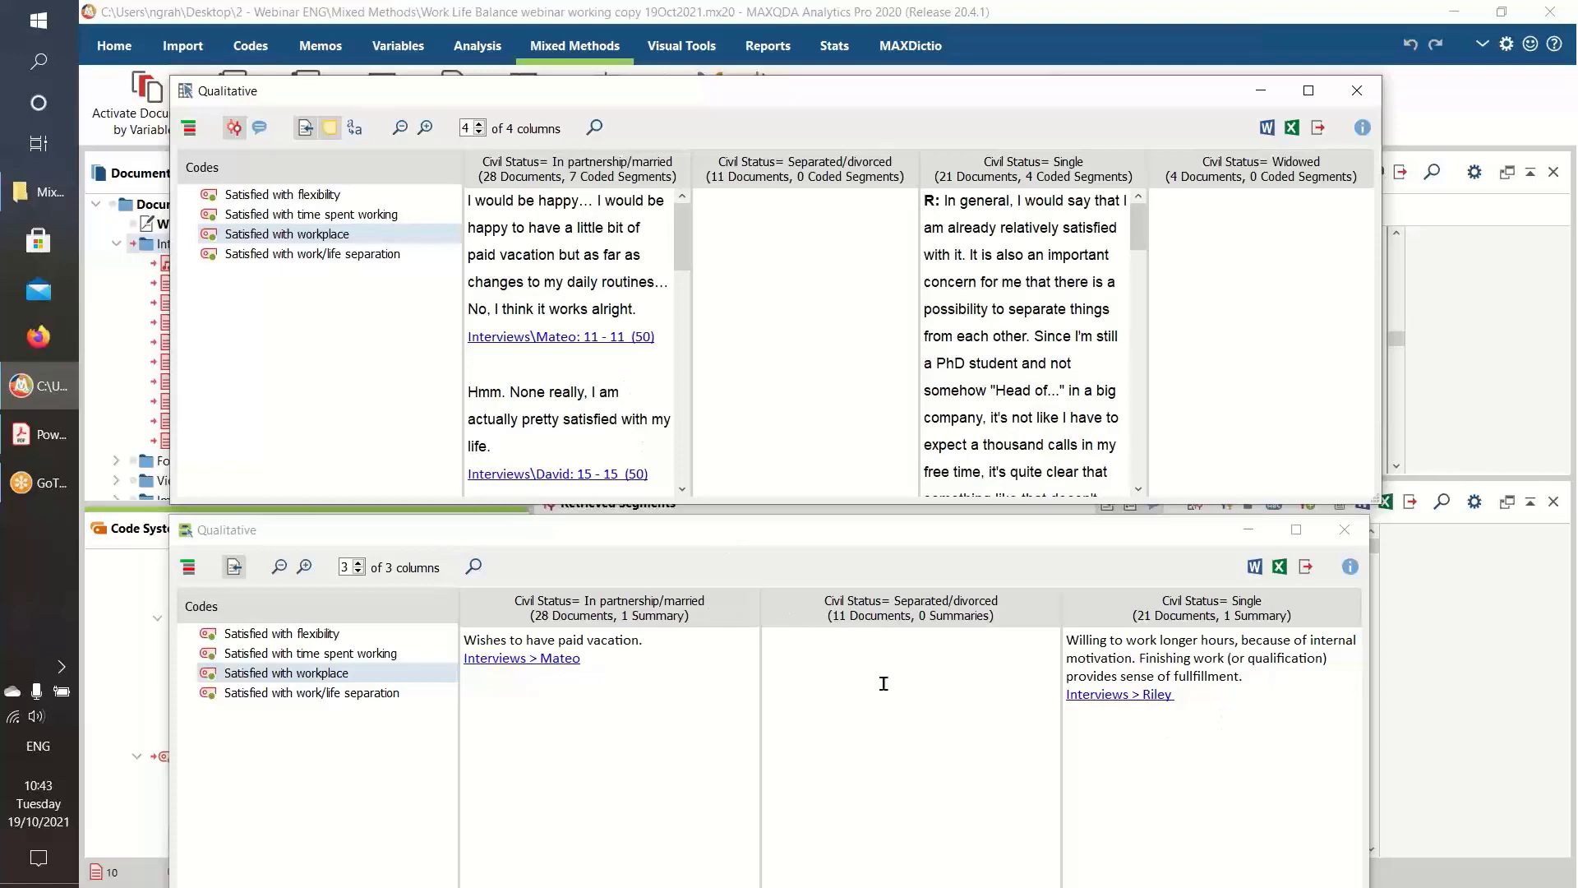
left_click(1345, 530)
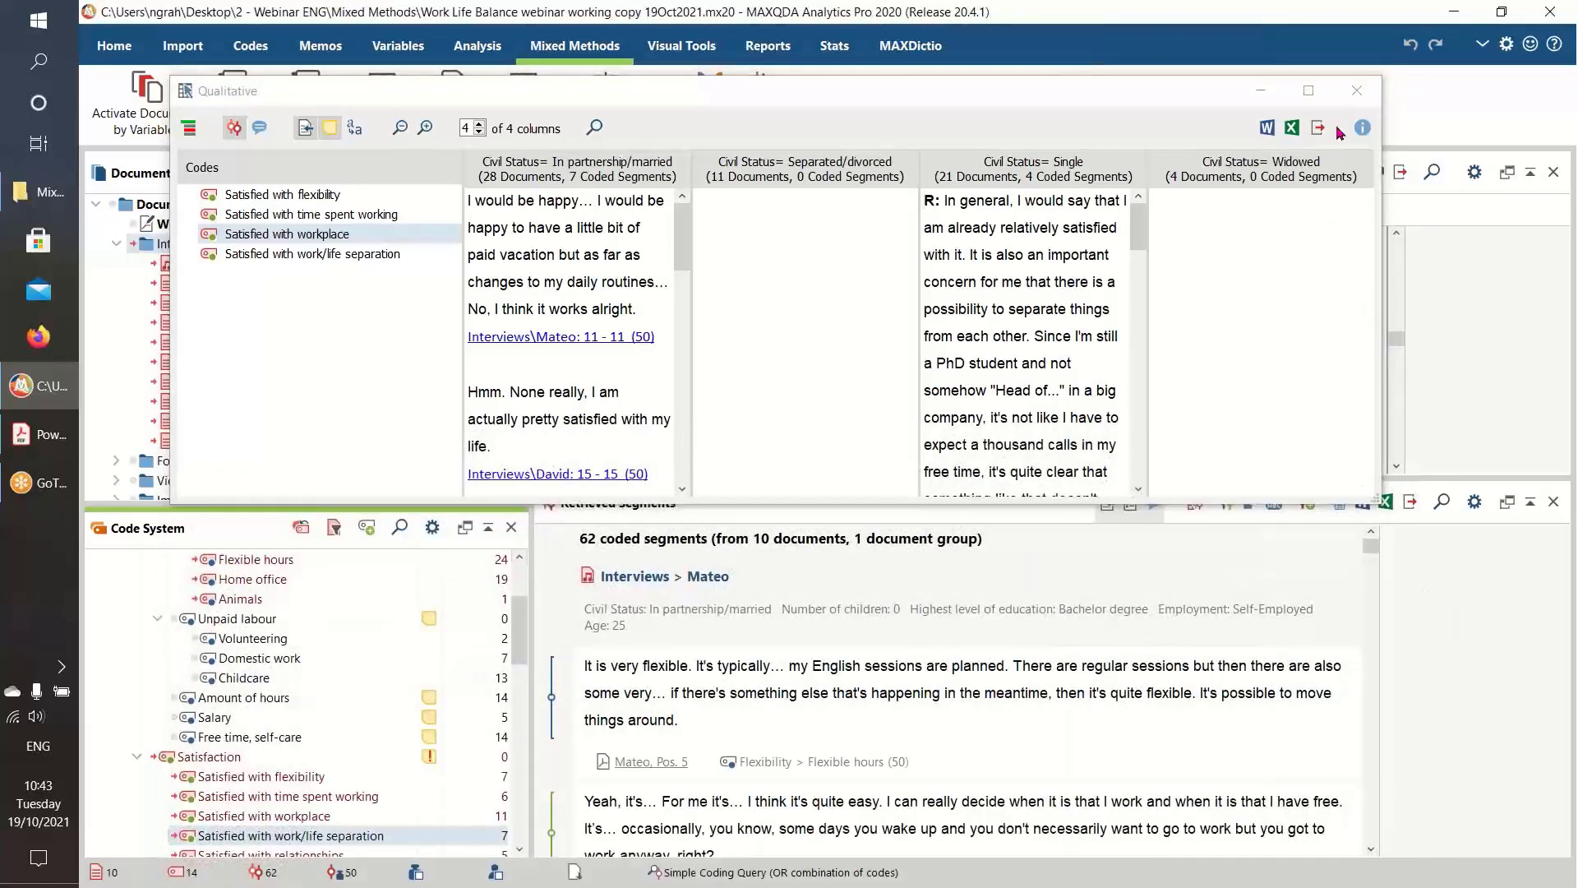
left_click(1340, 95)
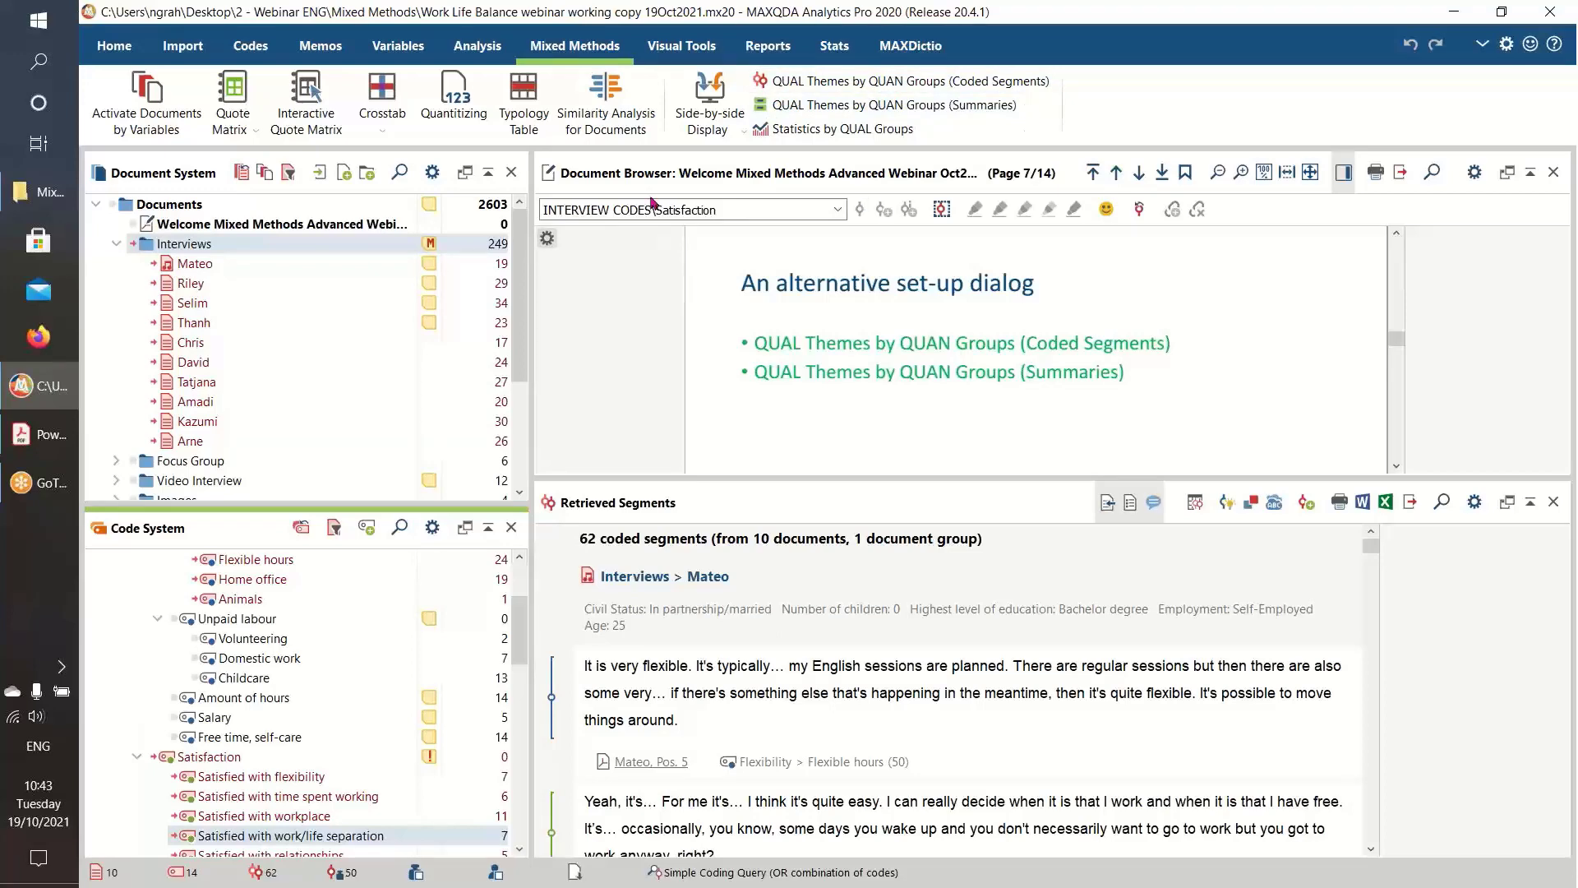
left_click(475, 49)
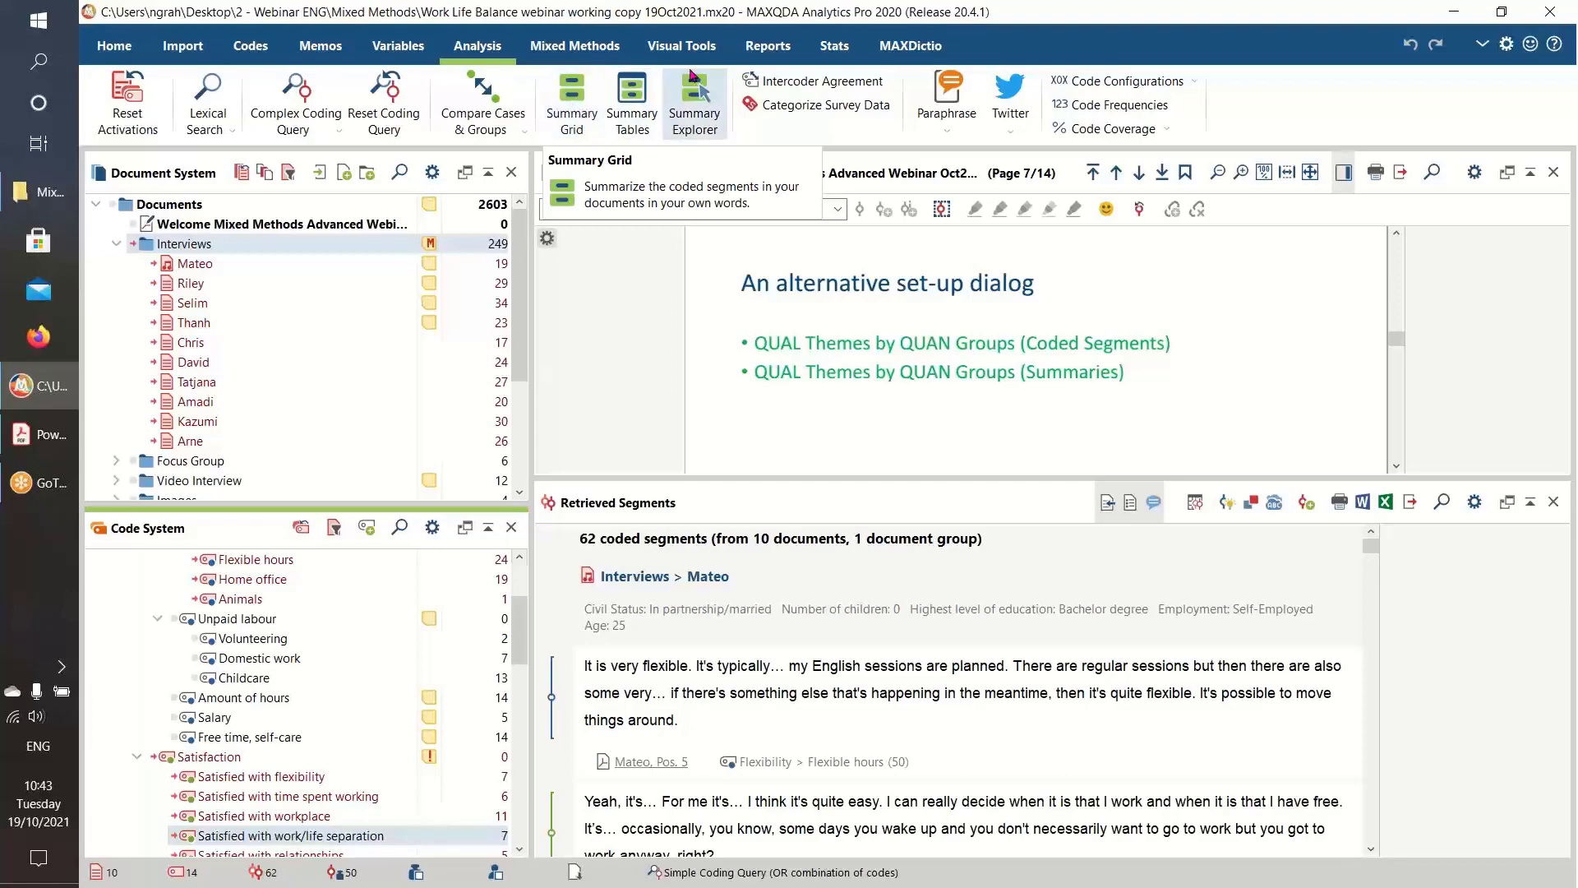
left_click(575, 47)
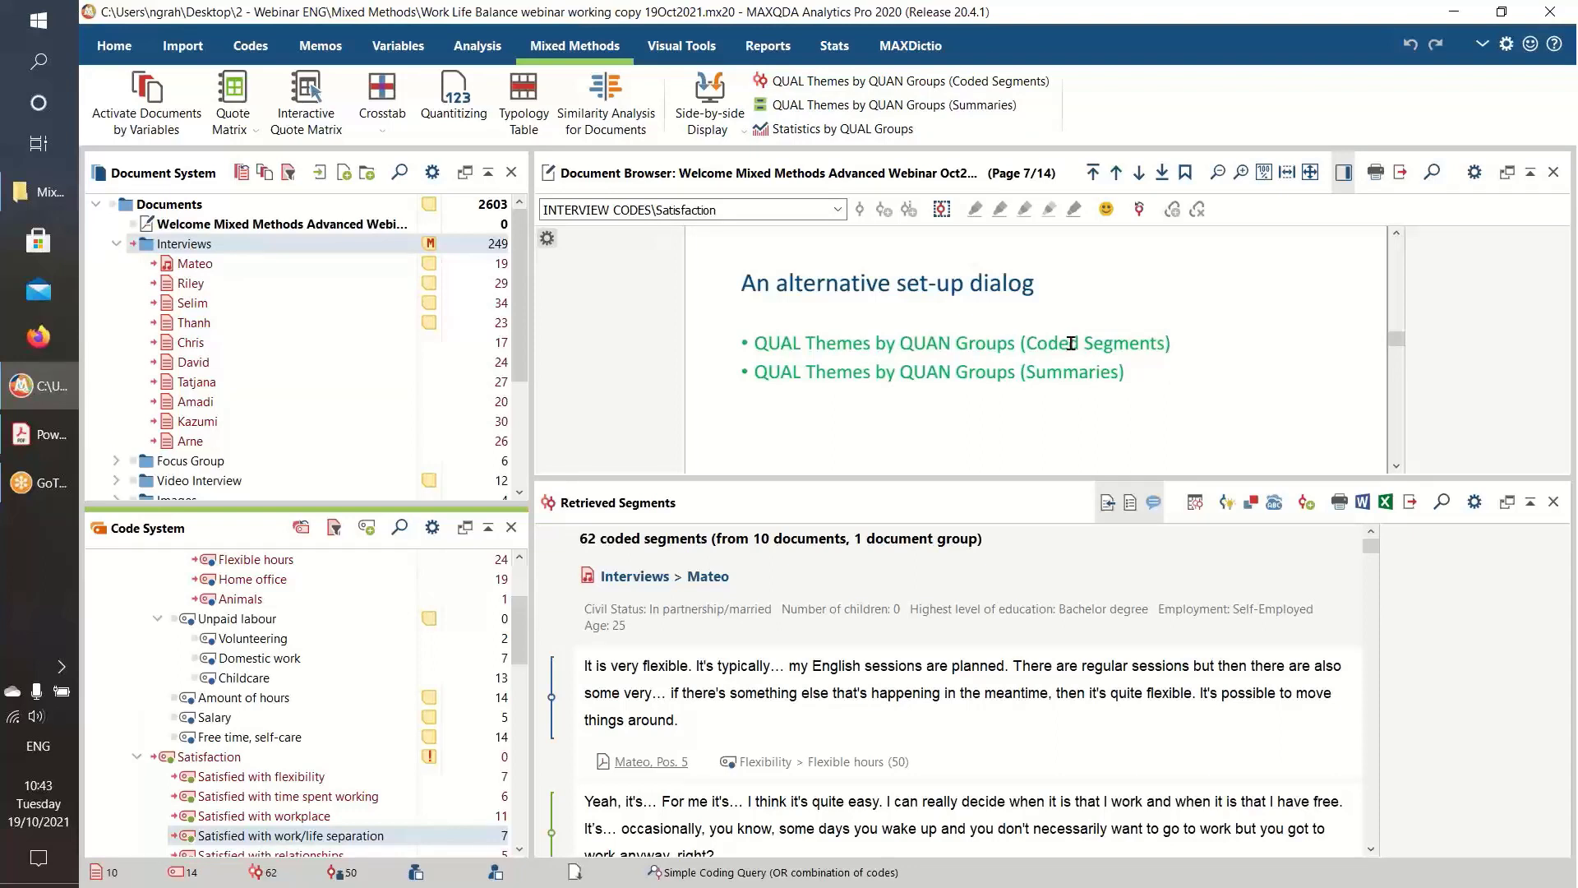
Advance the webinar document to page 8 and enlarge the Document Browser, checking the data-flow diagram in Adobe Acrobat Reader in between
left_click(1139, 173)
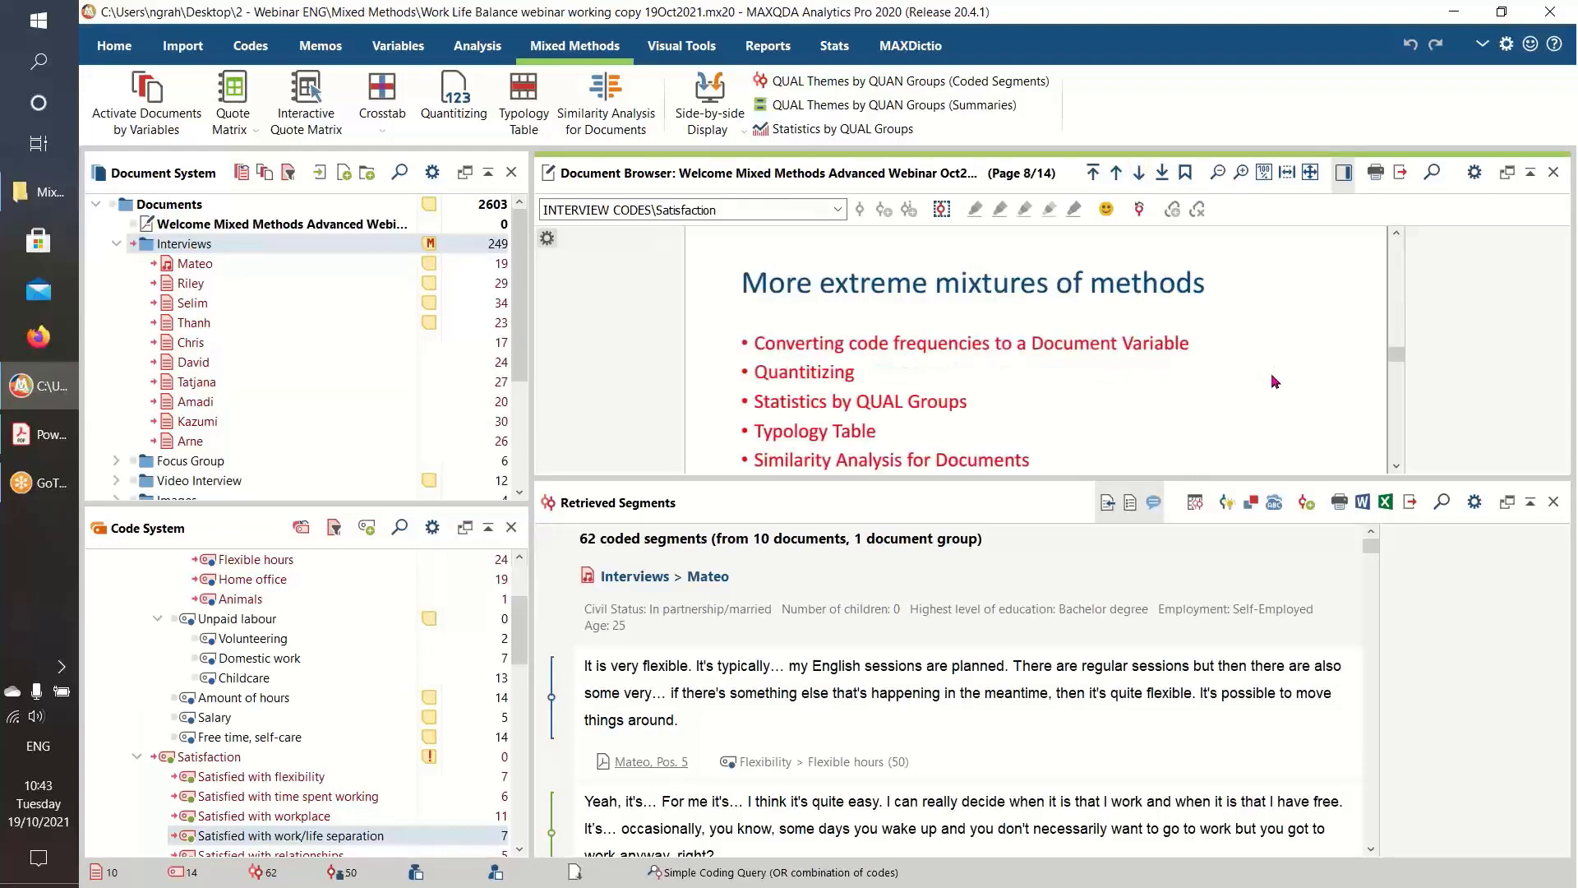
left_click(49, 436)
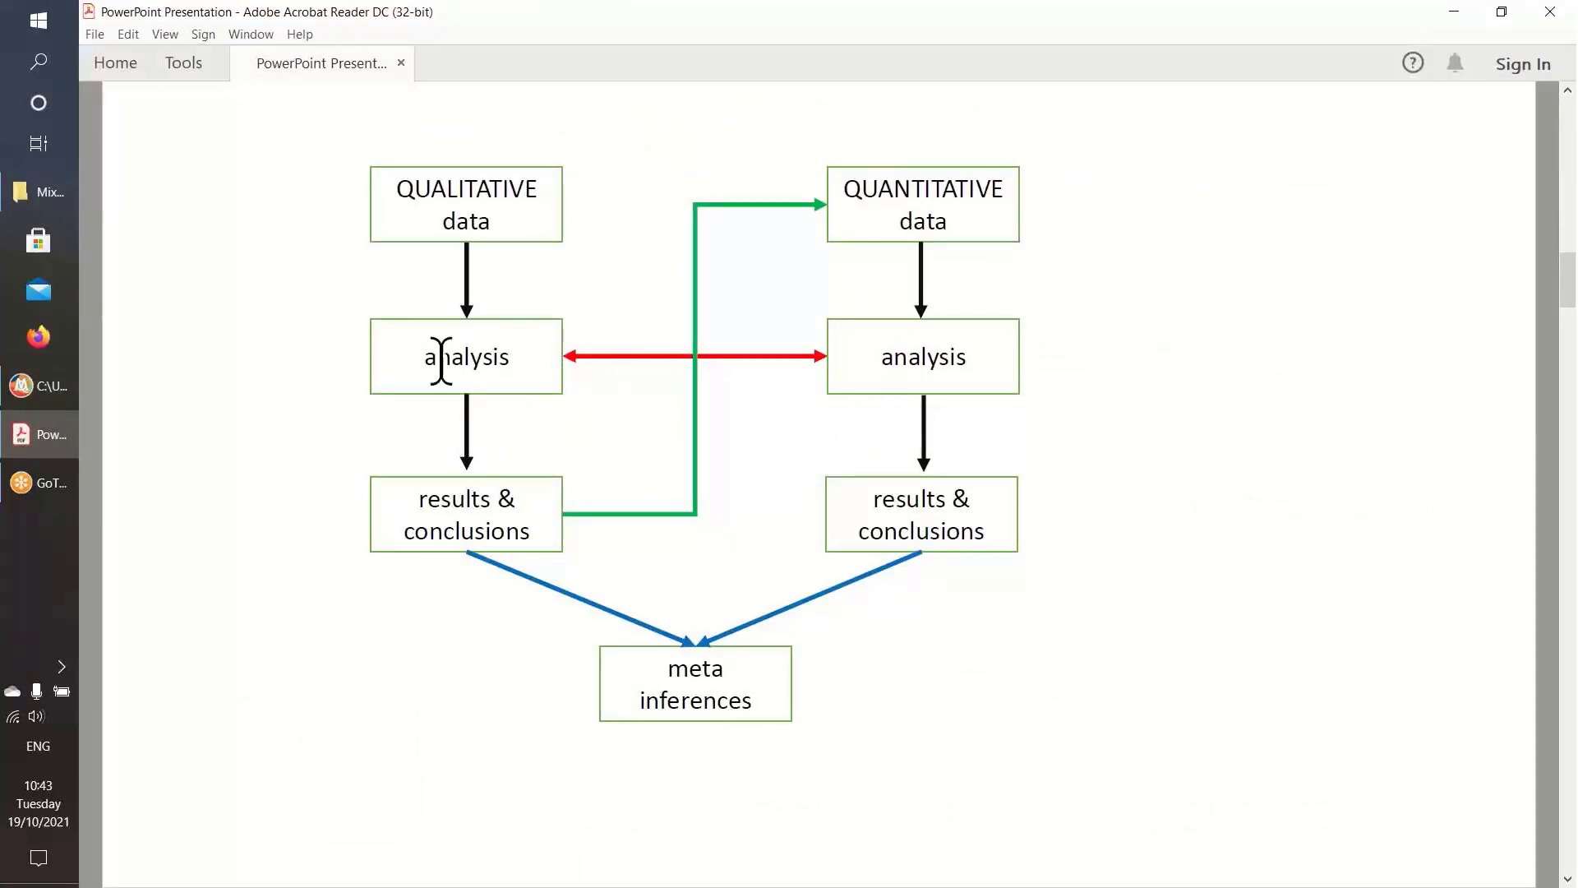
left_click(75, 399)
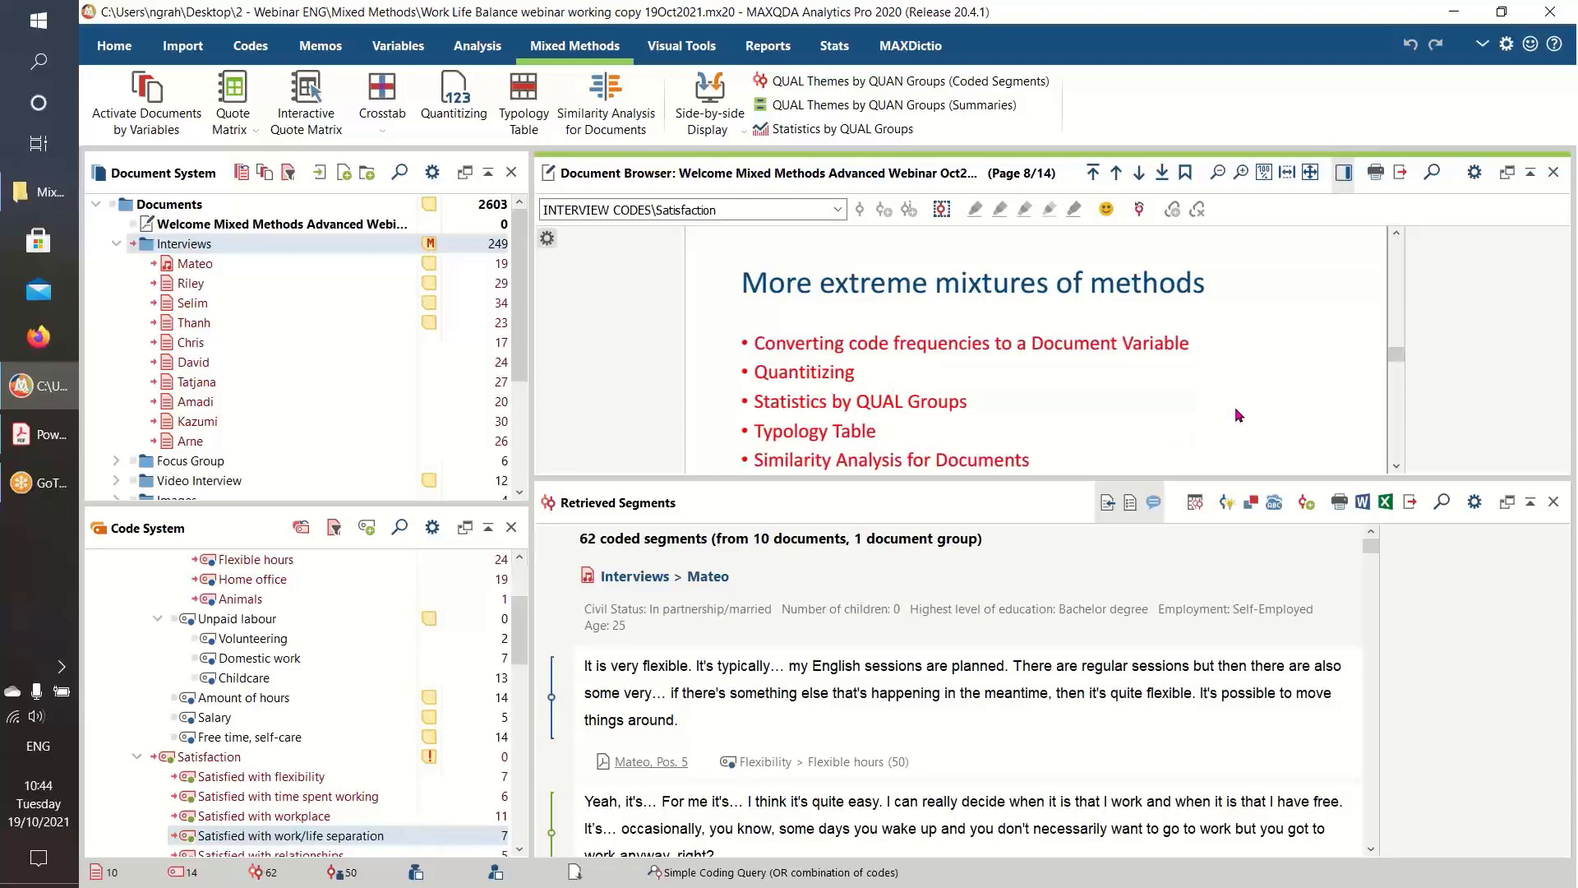
left_click_drag(1043, 480, 1055, 516)
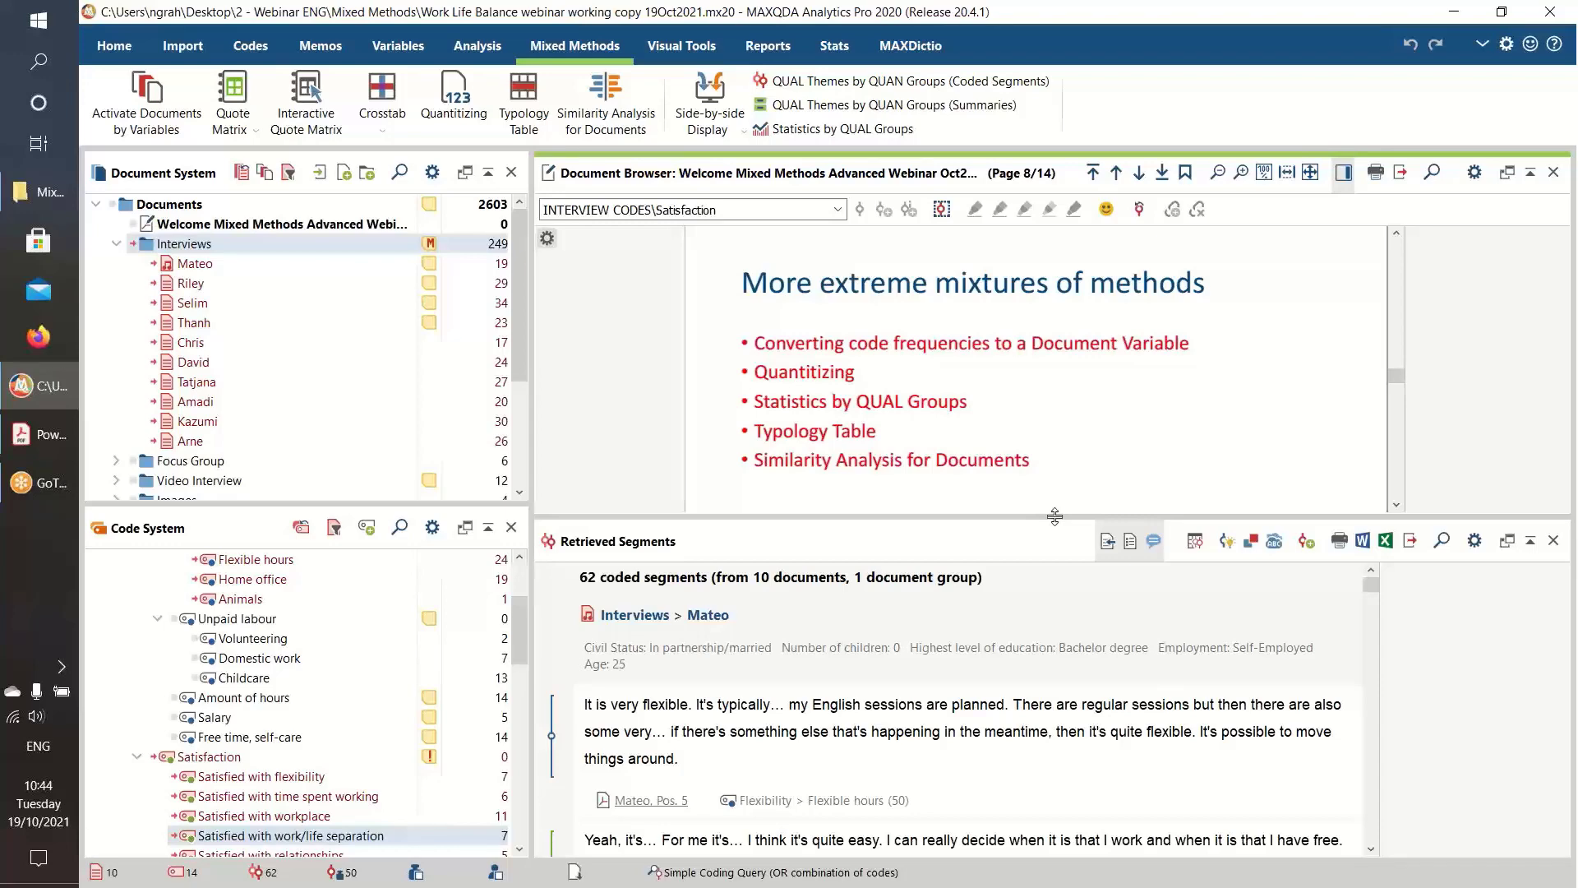
Deactivate all codes and locate the Well-being (Self-assessed) codes in the Code System
left_click(301, 532)
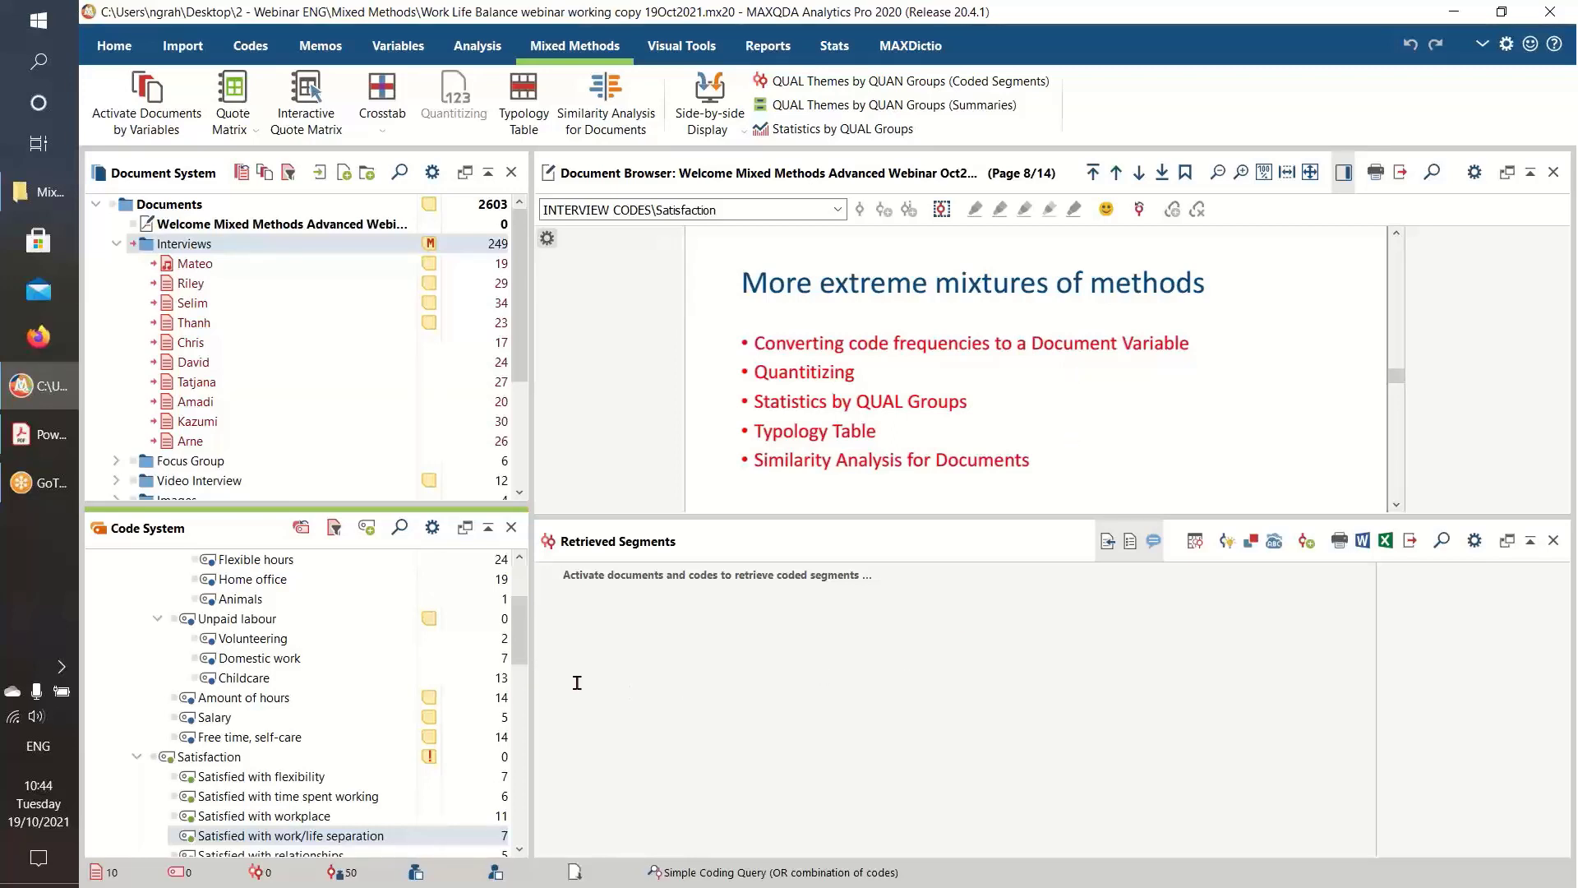
scroll(520, 645, "up", 1)
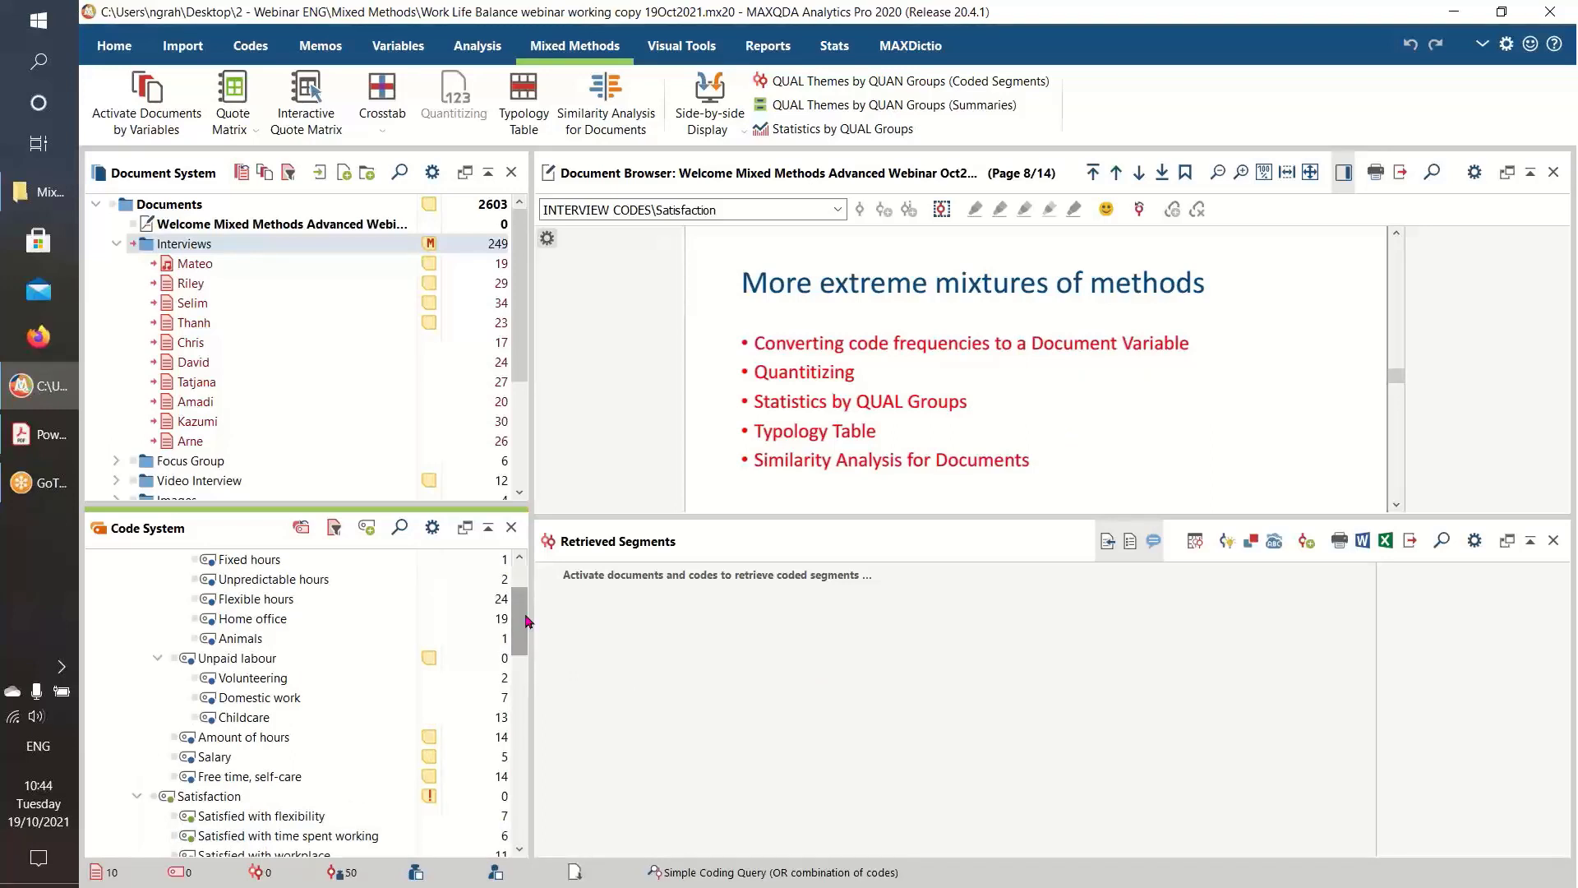
scroll(518, 655, "down", 1)
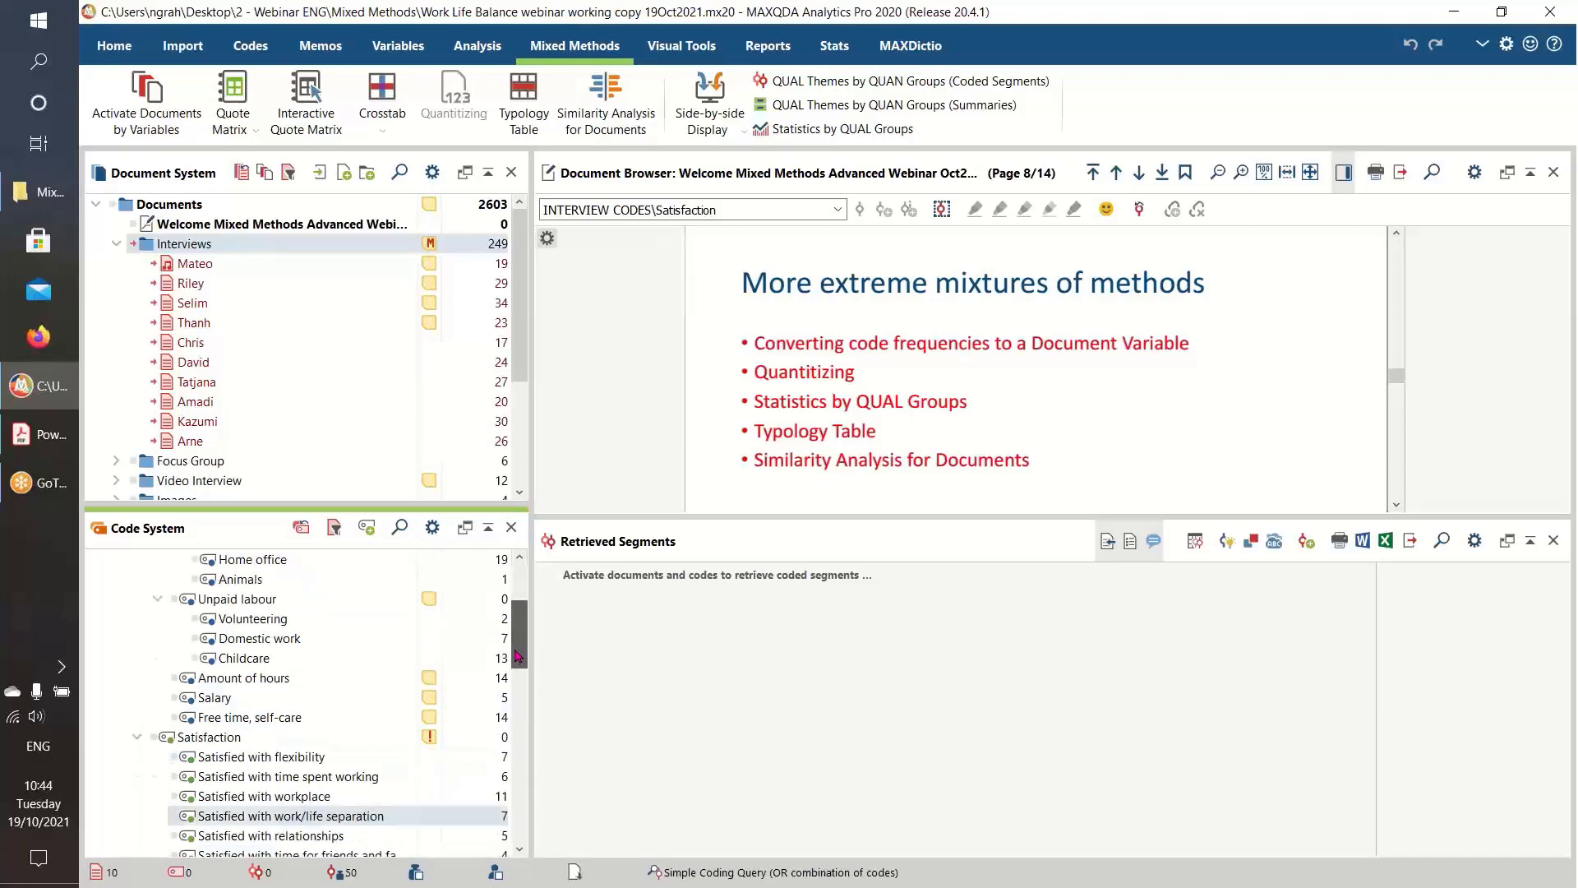
left_click_drag(517, 655, 517, 712)
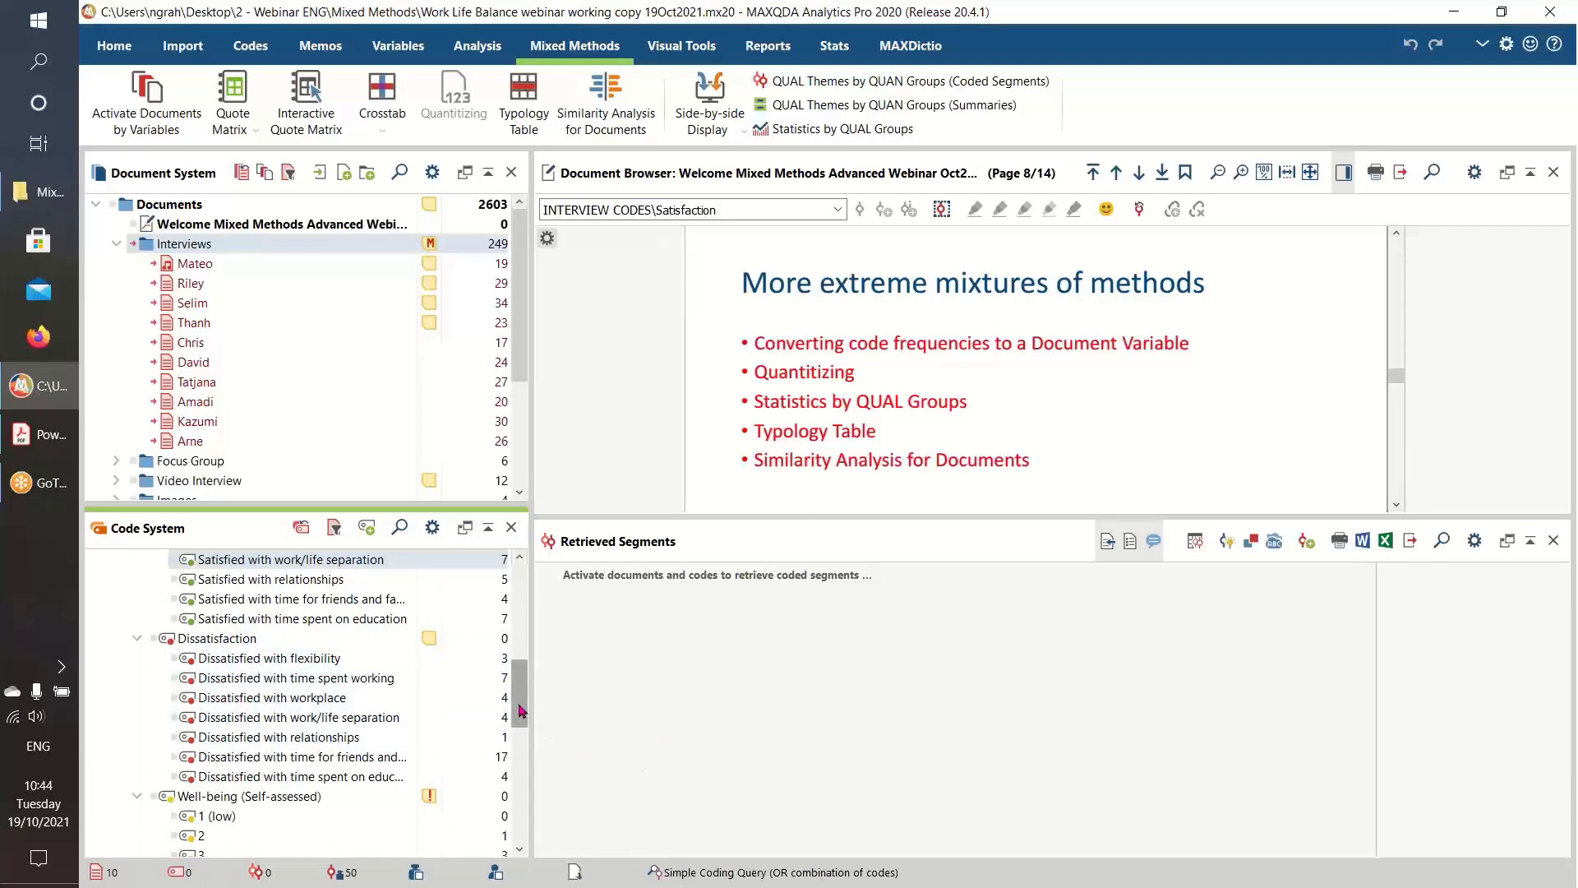
Widen the Code System pane and transform the code Dissatisfied with time for friends and family into a document variable
left_click_drag(520, 713, 520, 725)
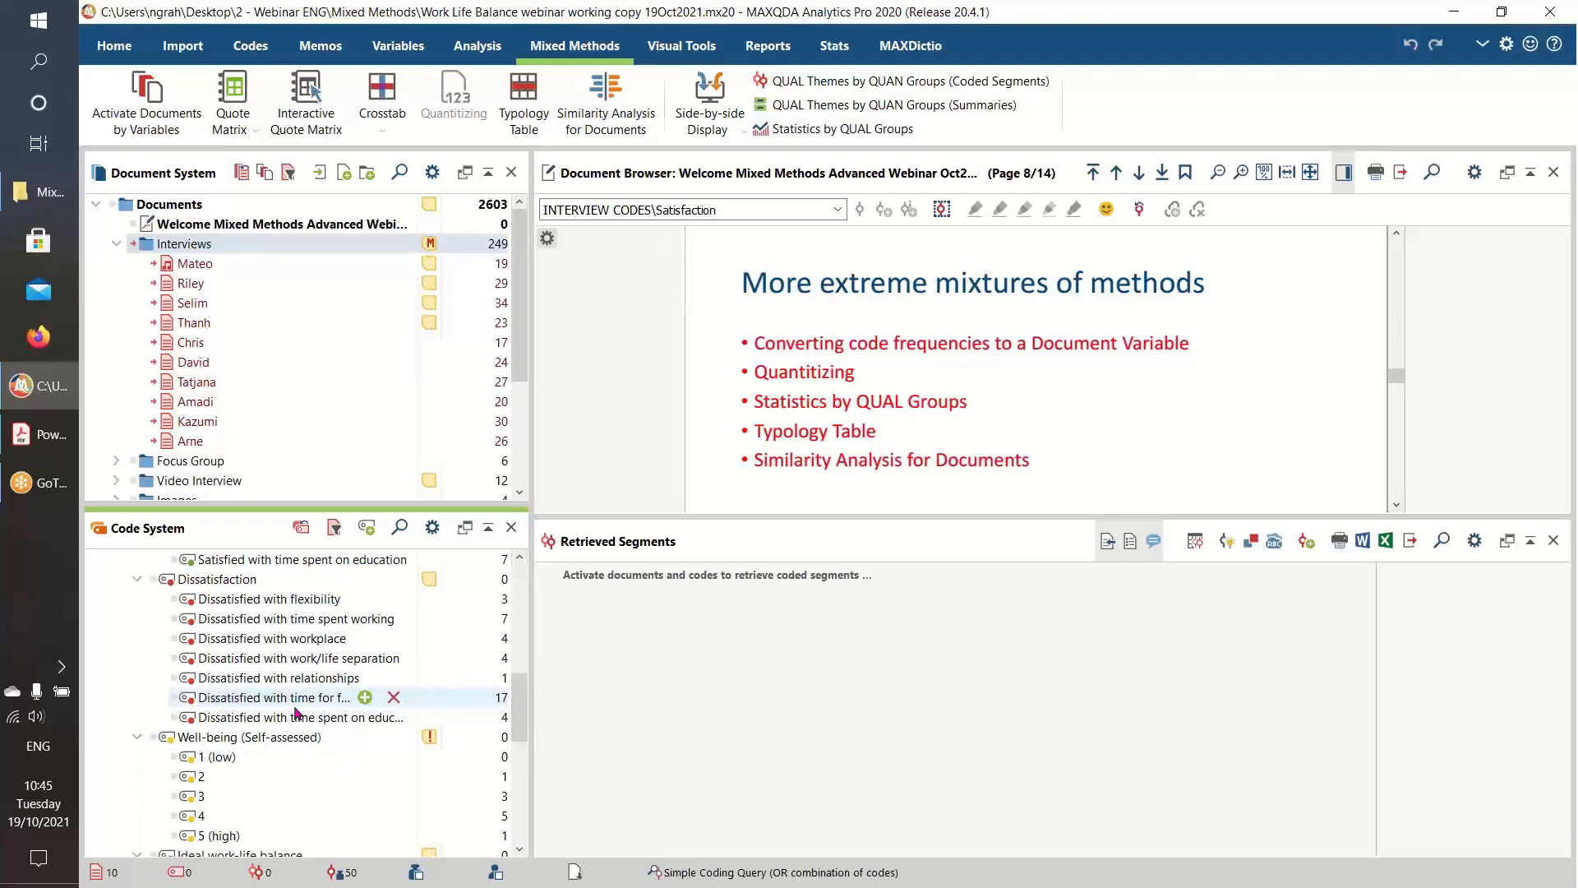
left_click_drag(531, 587, 560, 590)
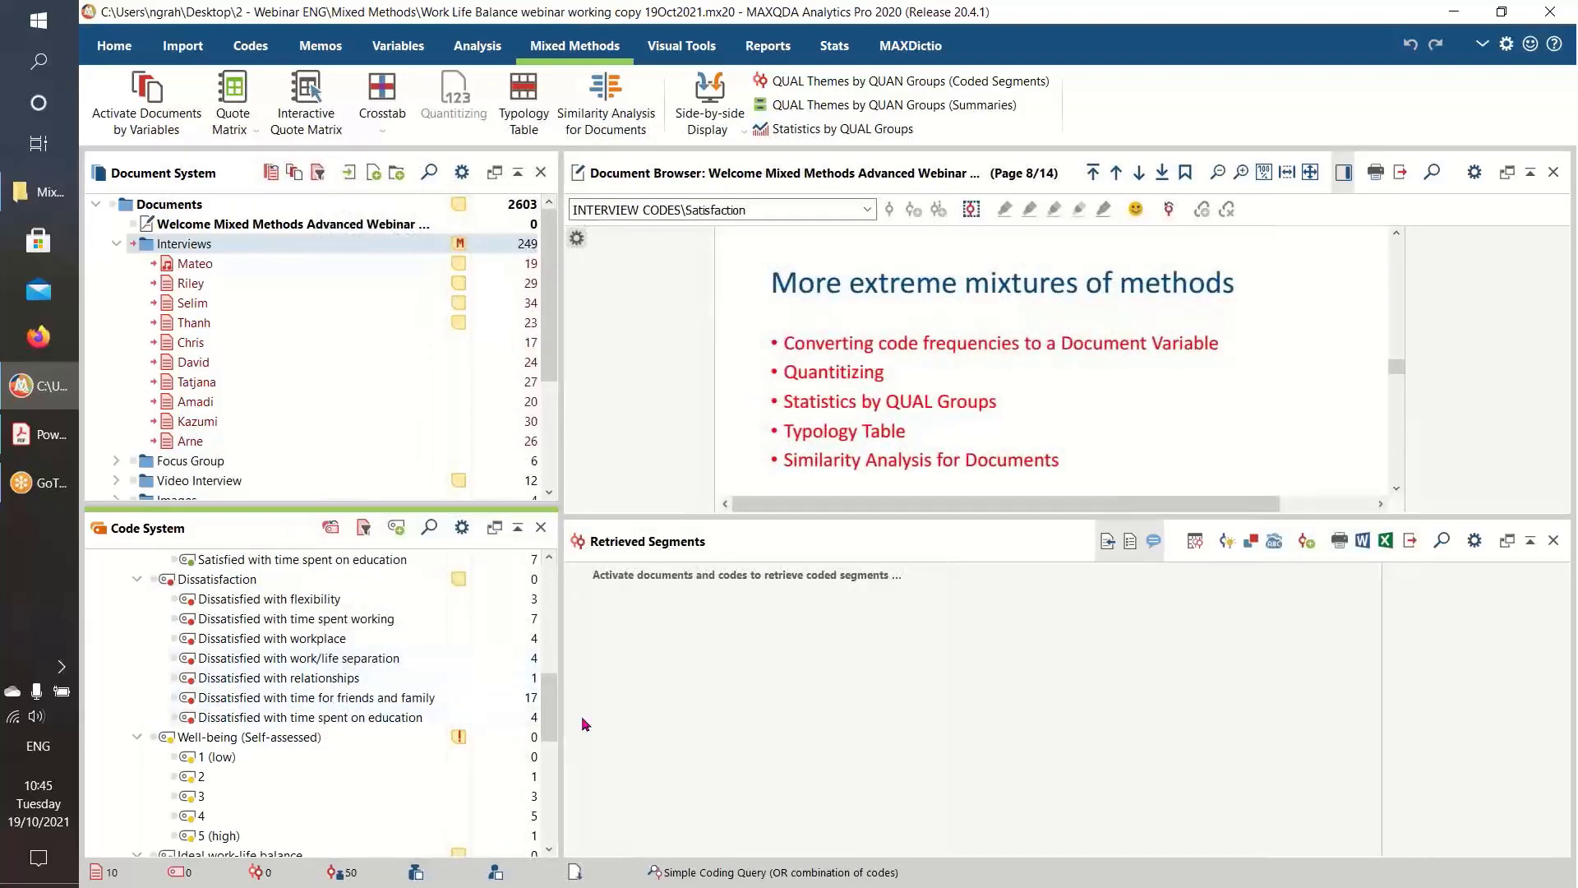
left_click(394, 697)
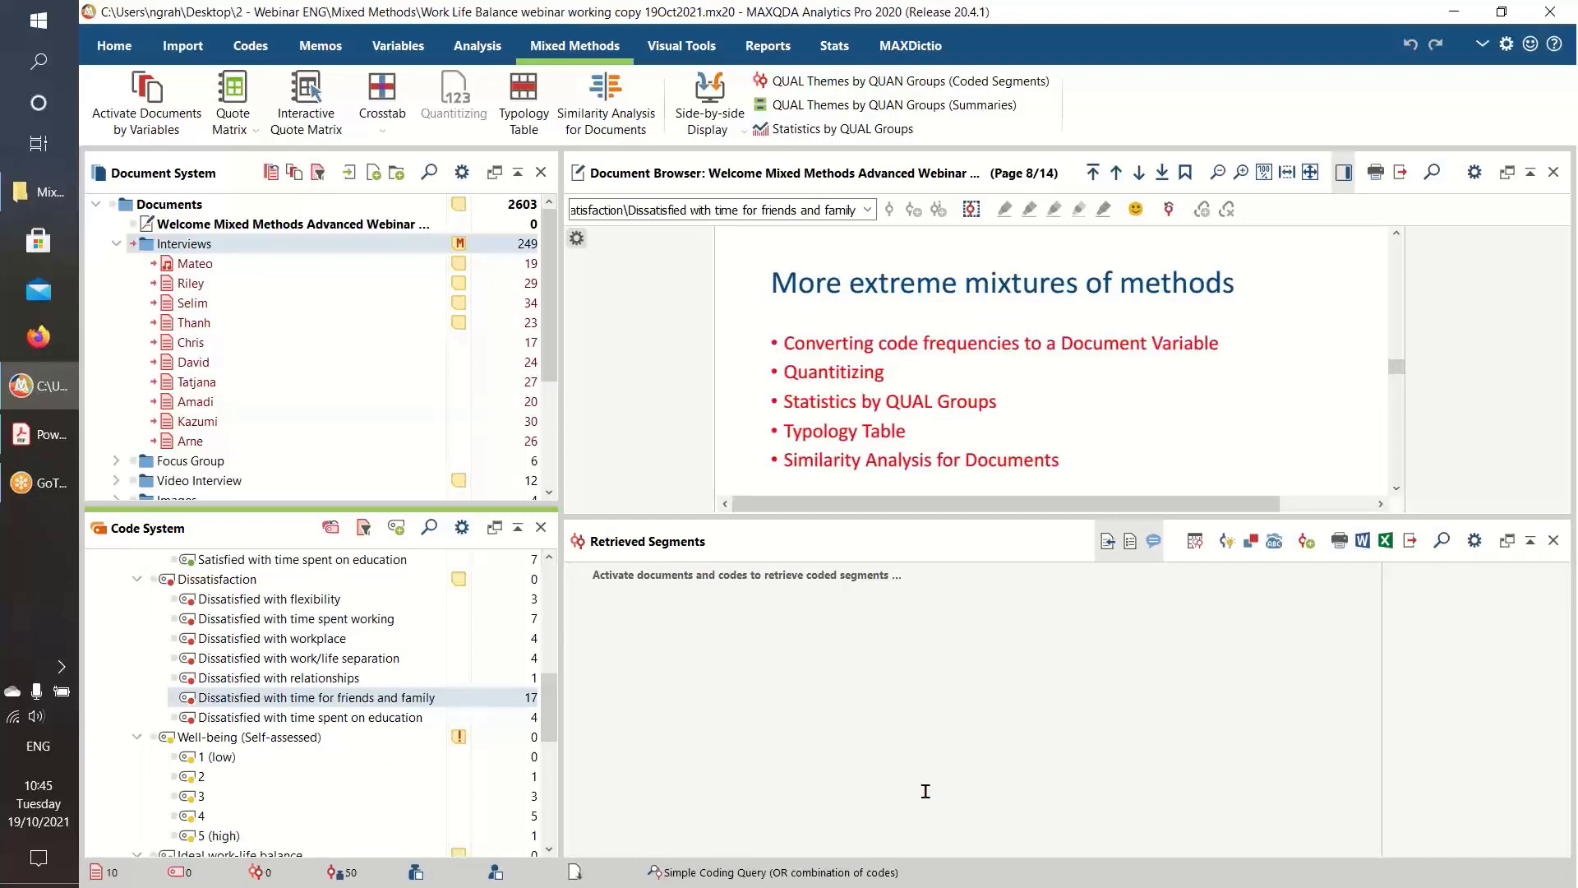
right_click(245, 701)
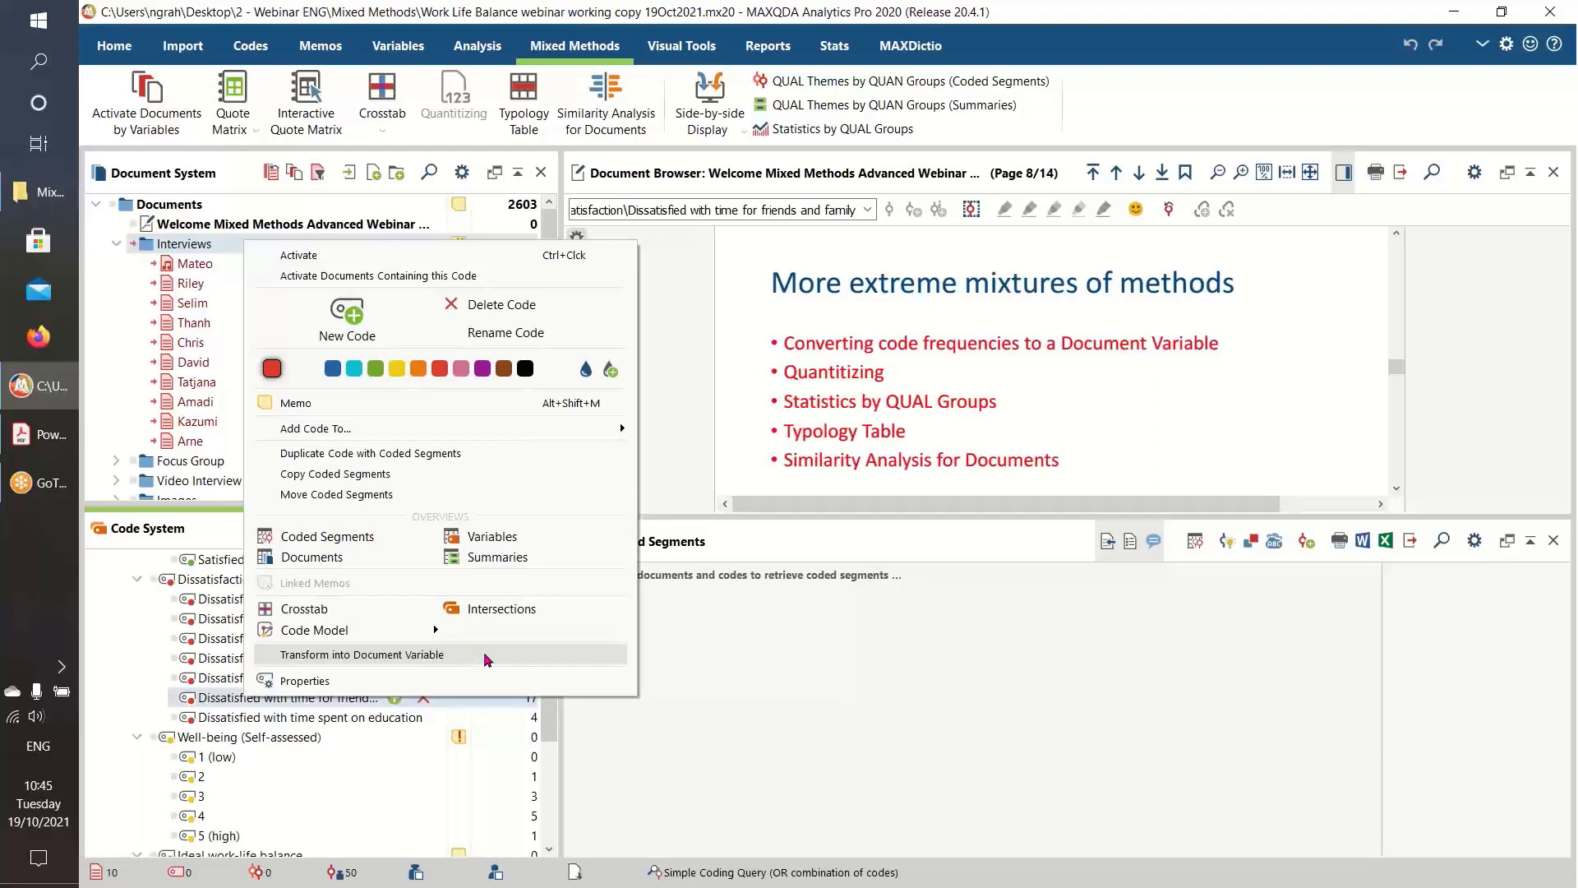
left_click(432, 656)
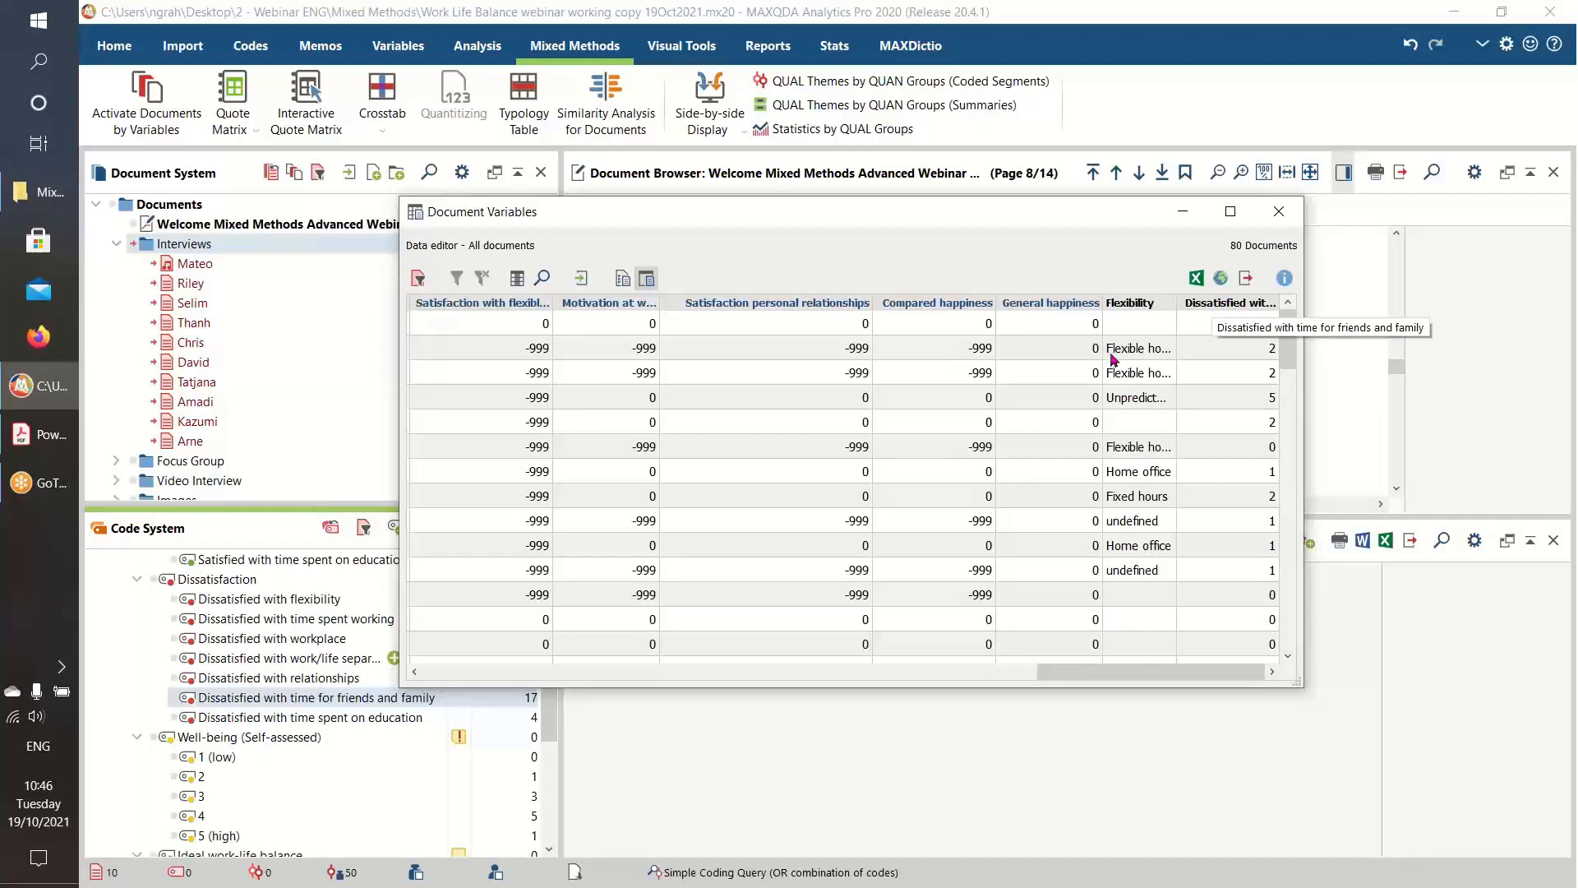
Examine the Dissatisfied with time for friends and family variable alongside the interview documents' names and other variables, then close the data editor
left_click_drag(1102, 676, 485, 676)
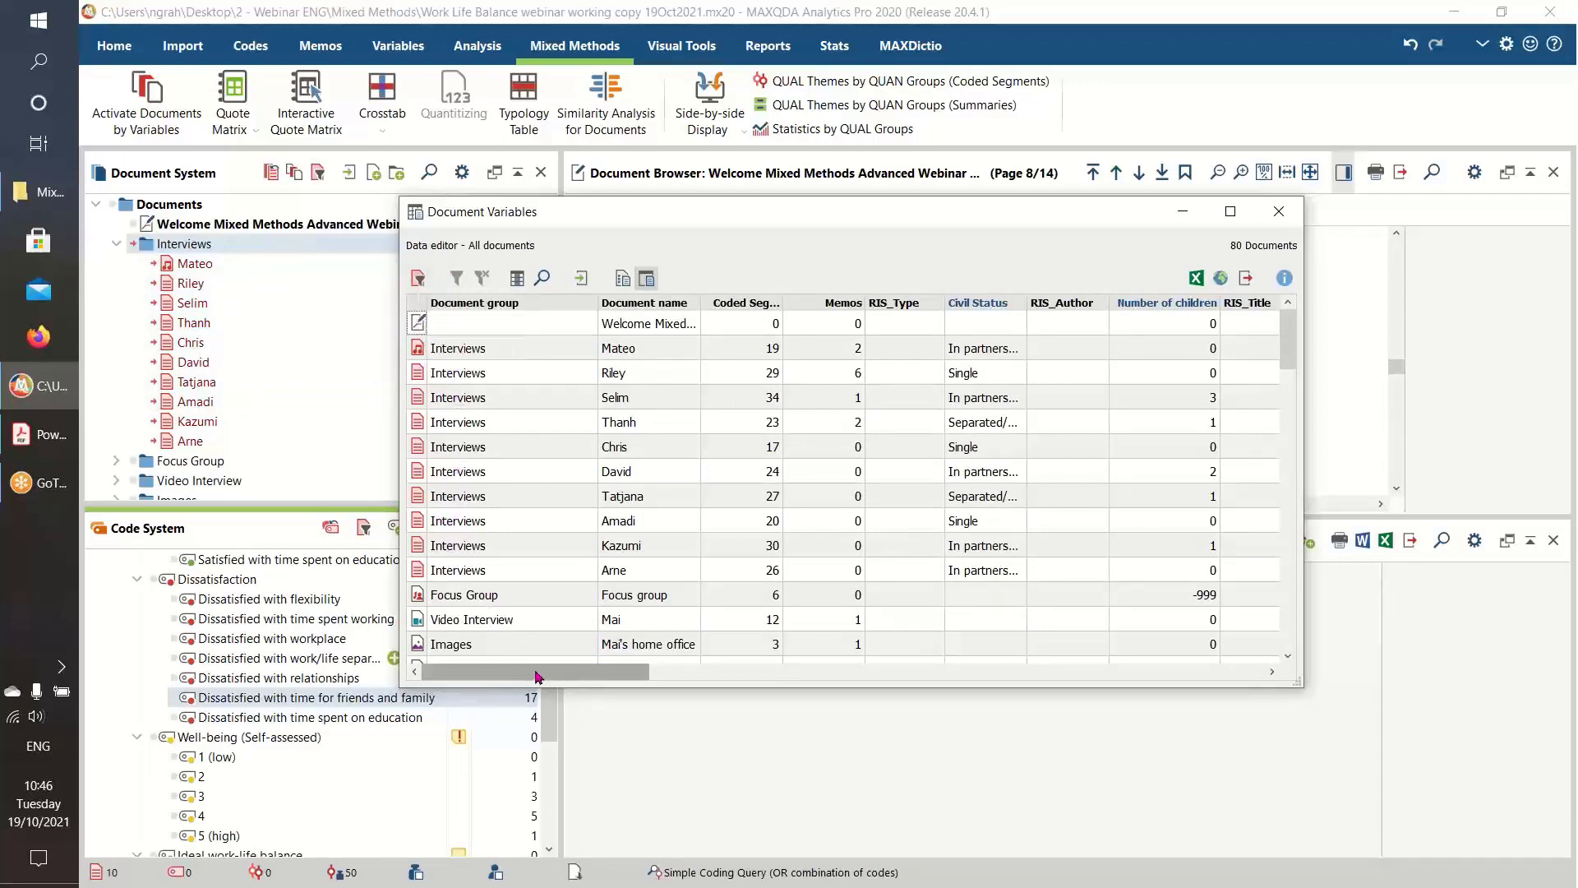
left_click_drag(536, 672, 1193, 699)
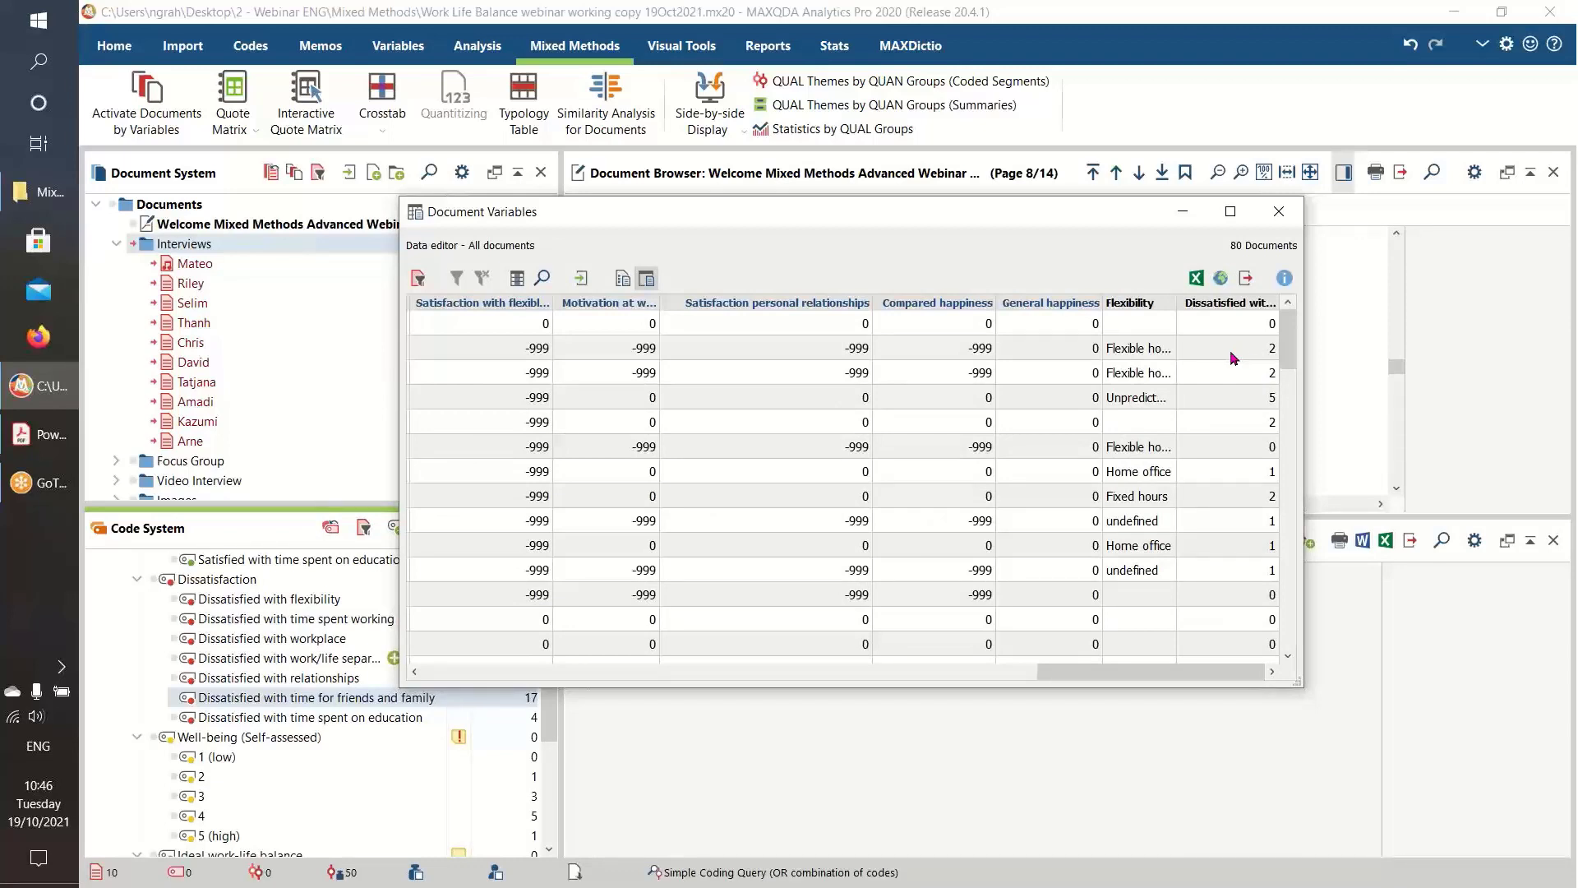
left_click(1232, 396)
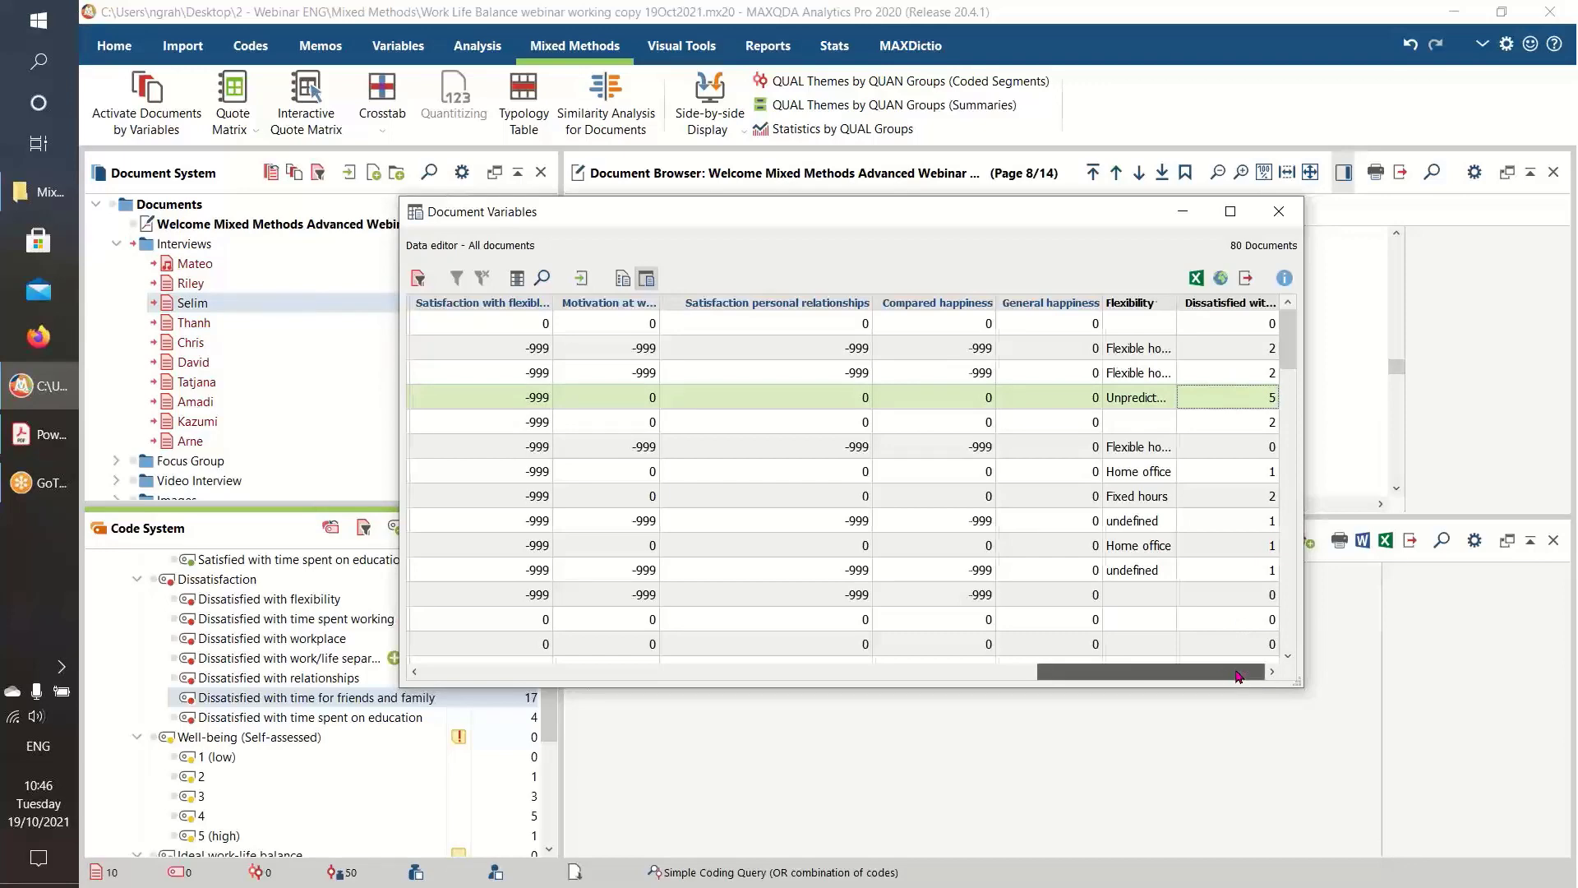
left_click_drag(1237, 674, 1255, 570)
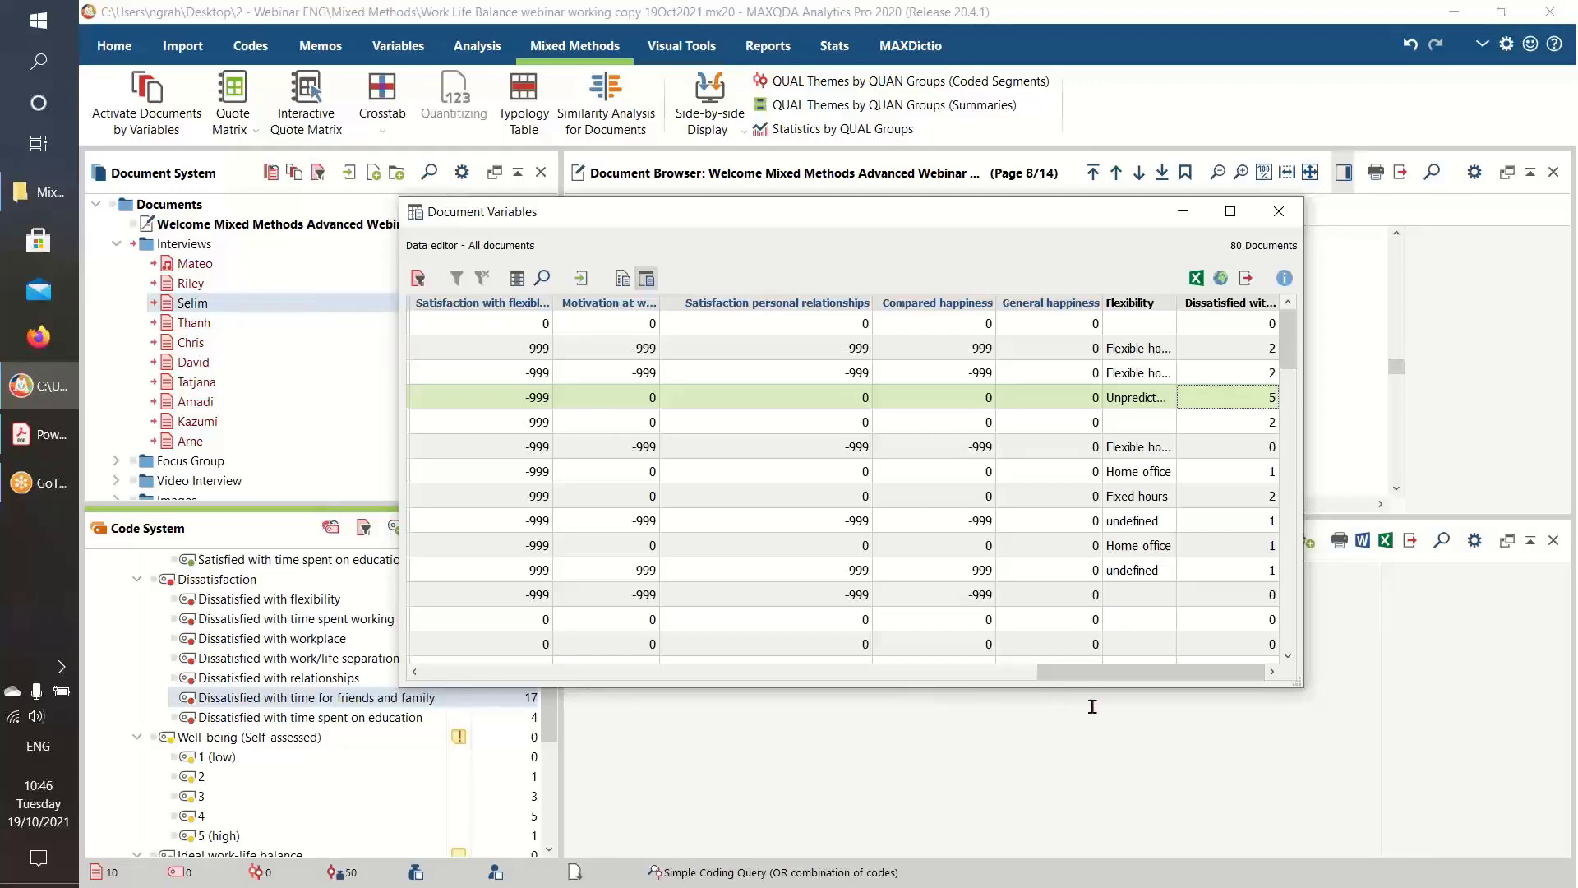
left_click_drag(1073, 673, 564, 674)
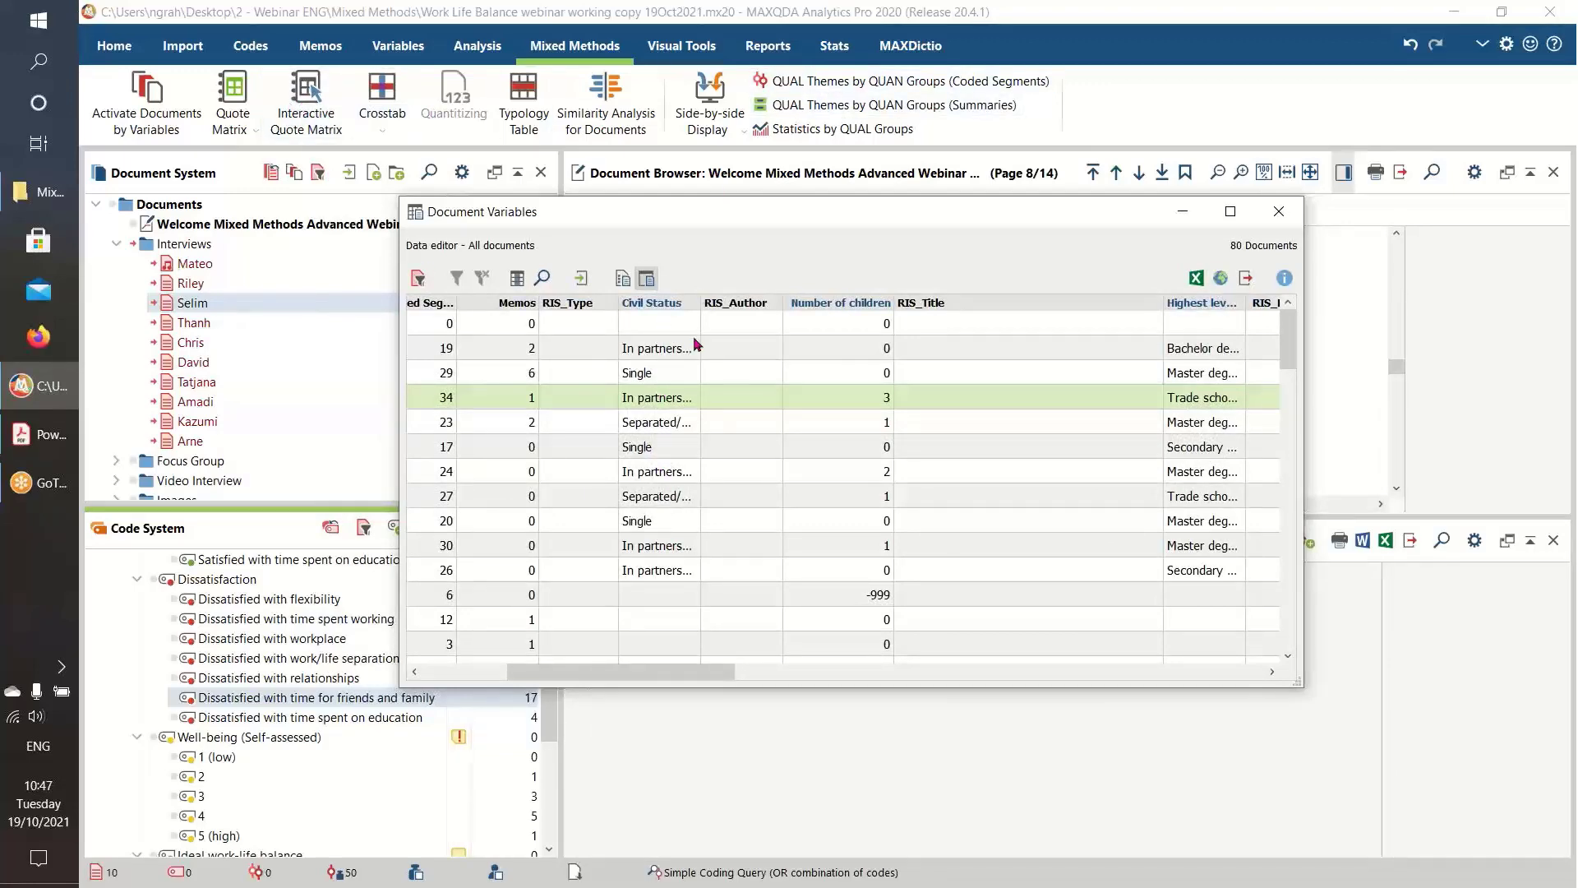
left_click_drag(694, 670, 1277, 707)
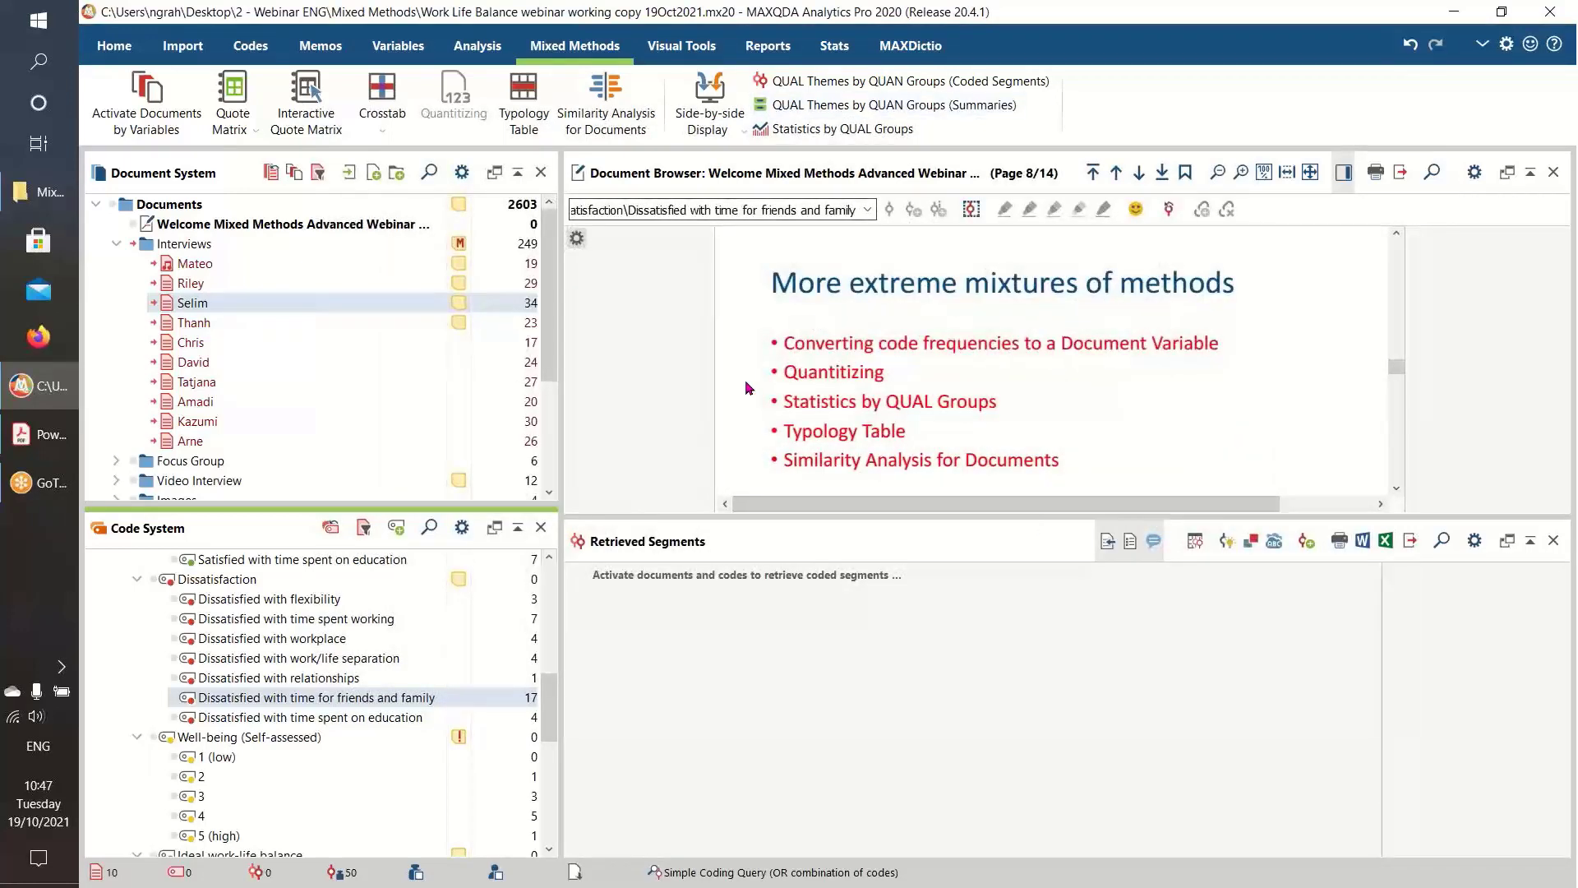
Start QUAL Themes by QUAN Groups for coded segments, with Dissatisfied with time for friends and family as the grouping variable
left_click(837, 86)
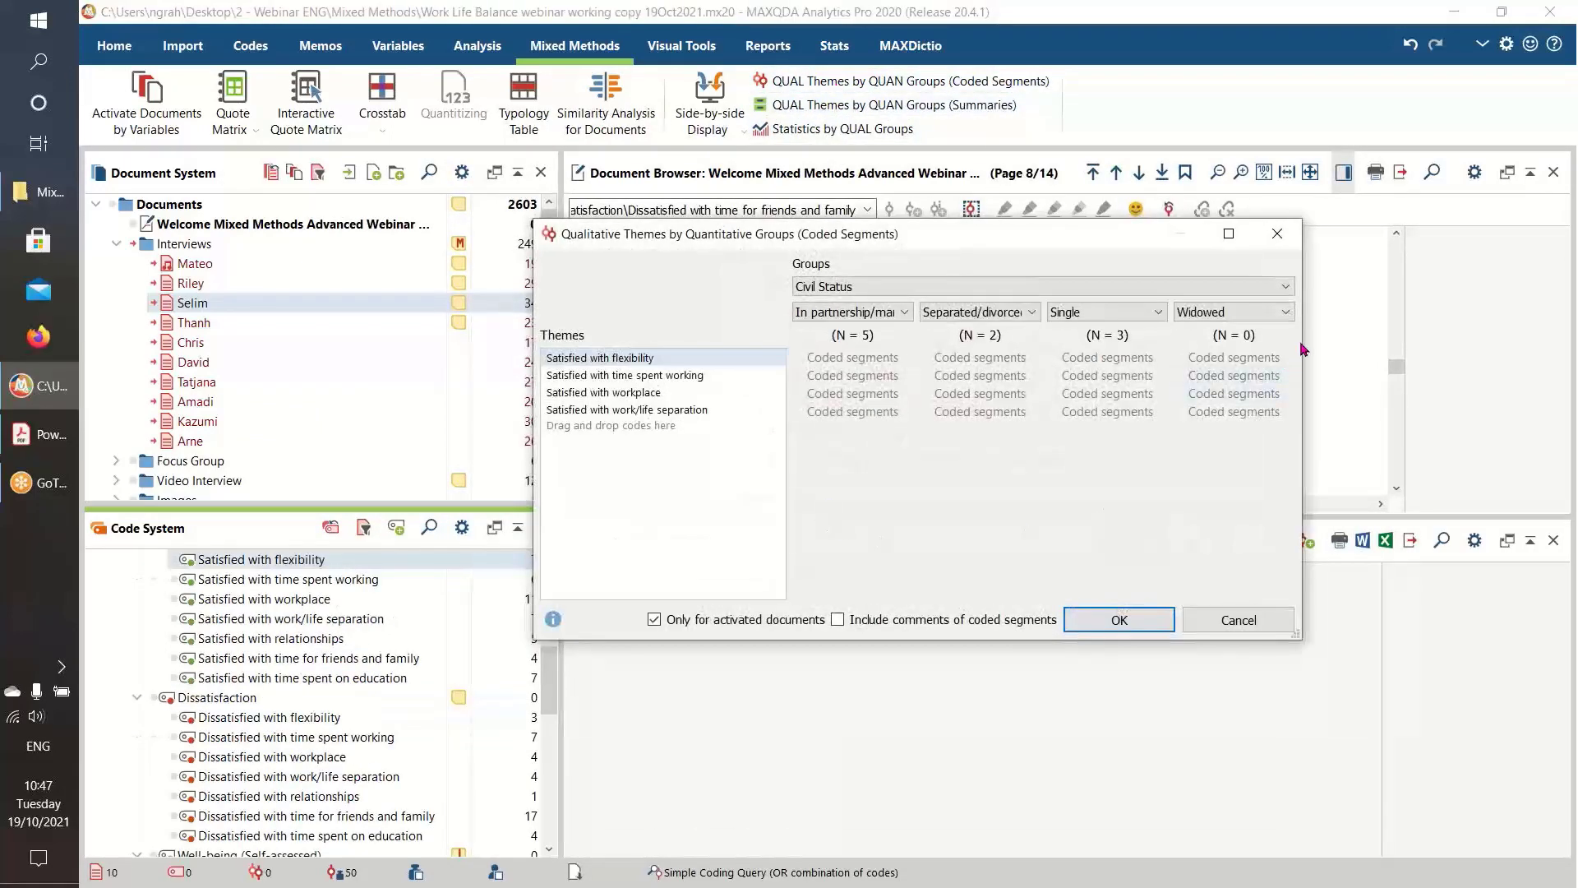
left_click(1288, 286)
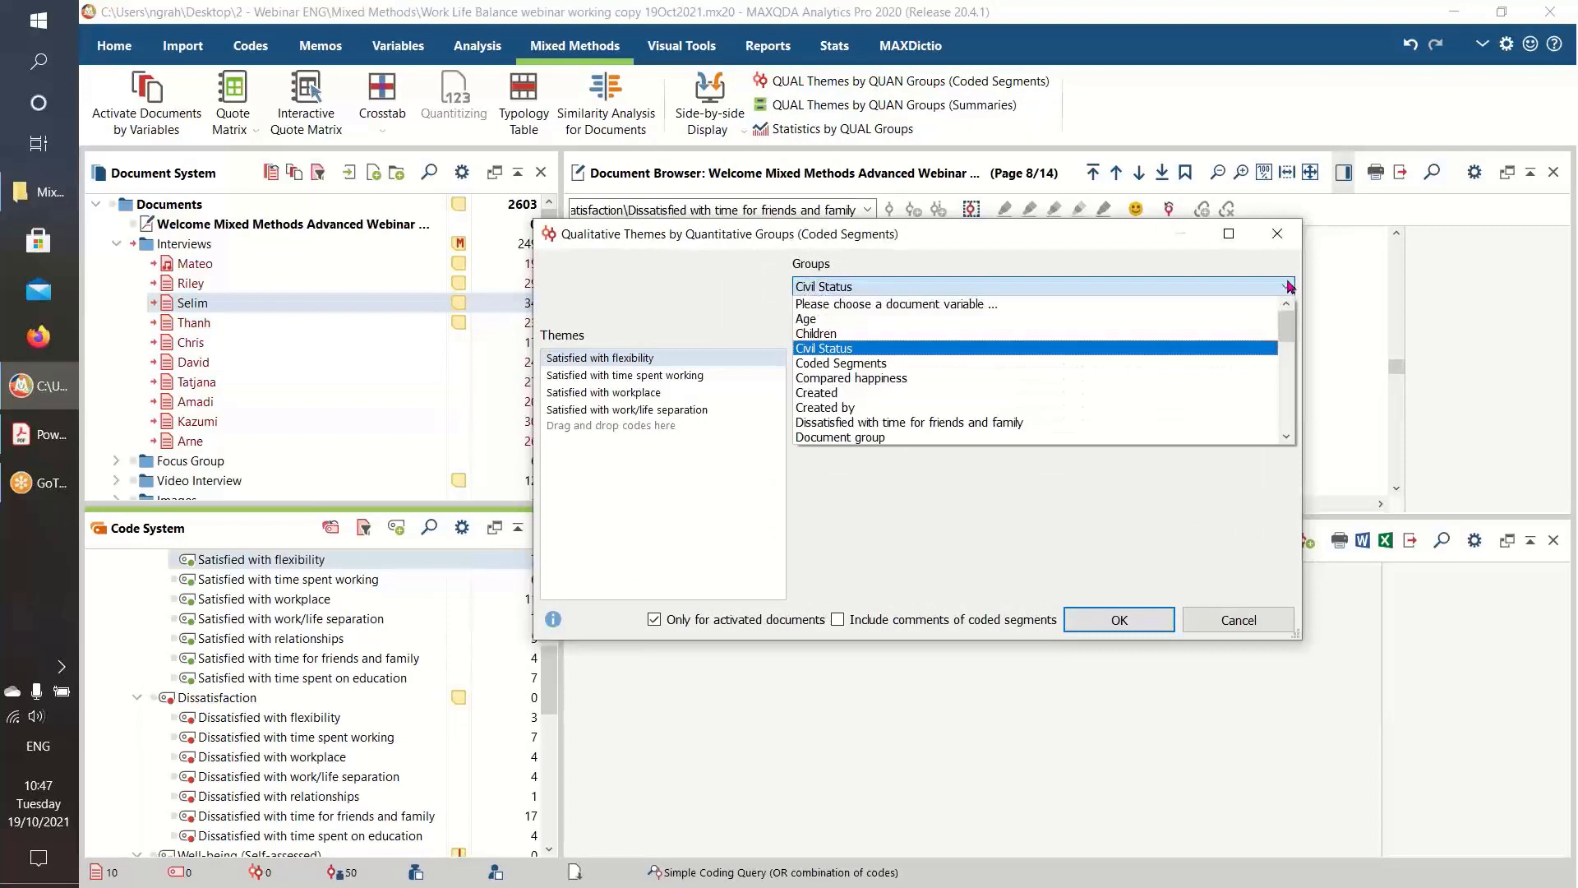
left_click(1152, 304)
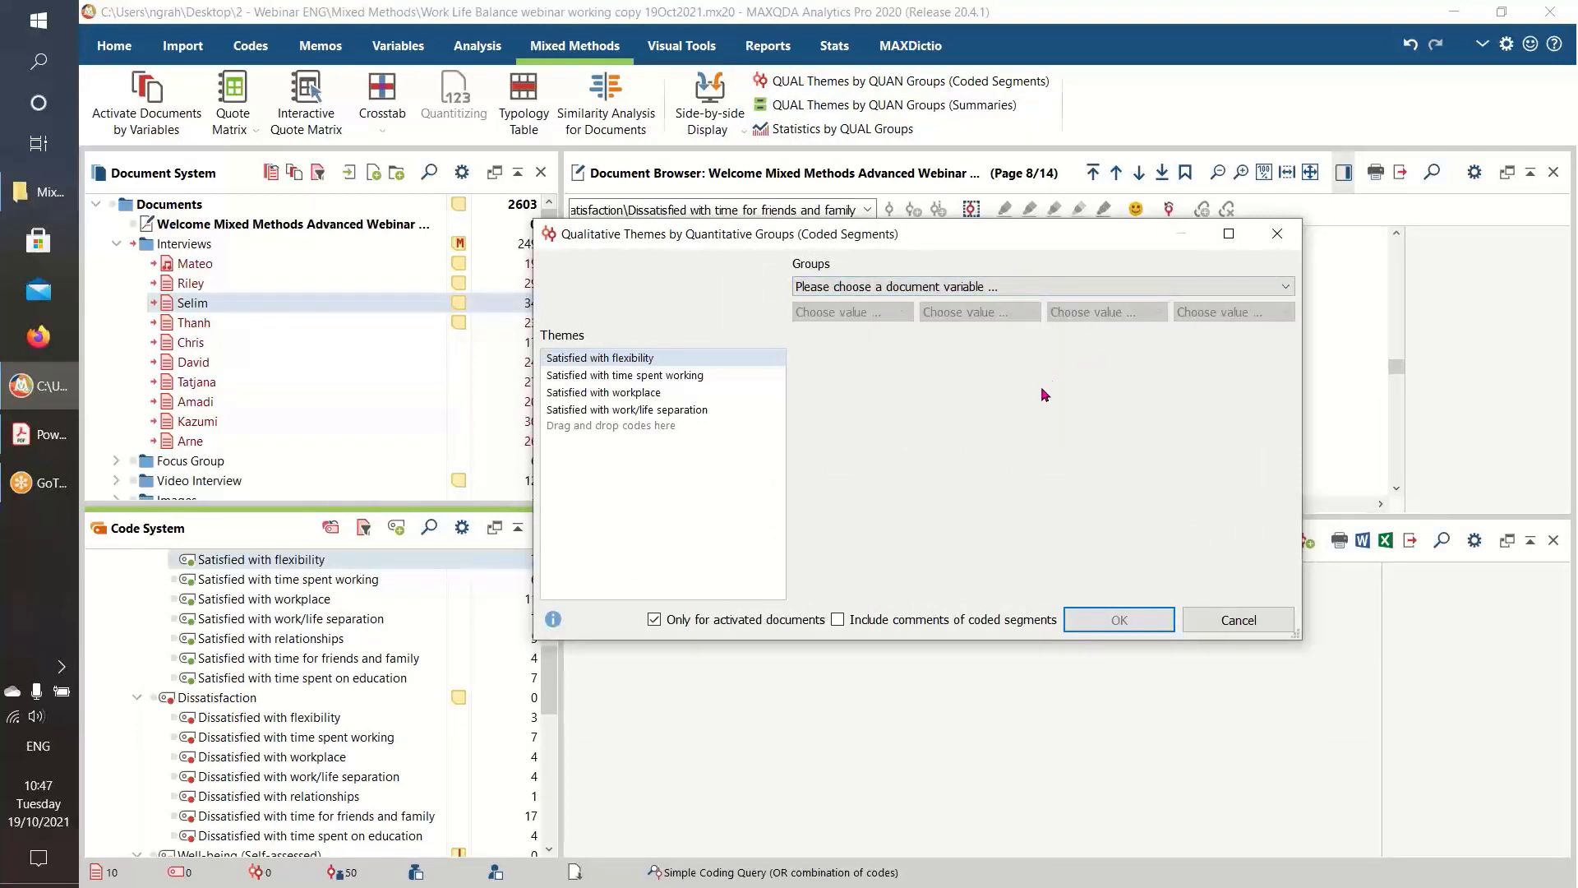
left_click(1288, 286)
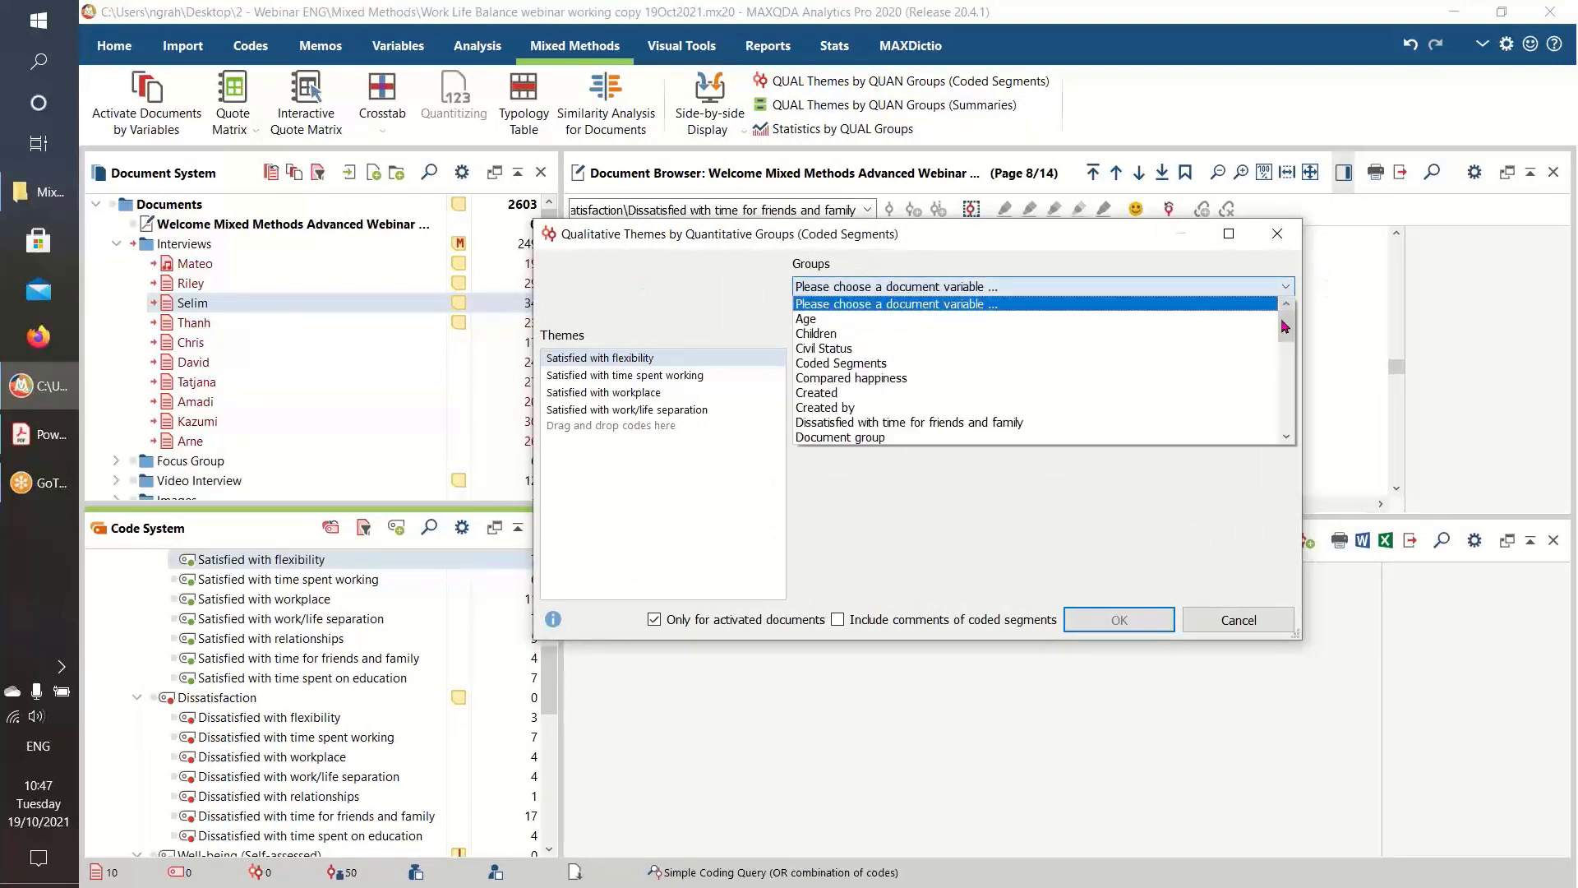
left_click_drag(1288, 325, 1301, 433)
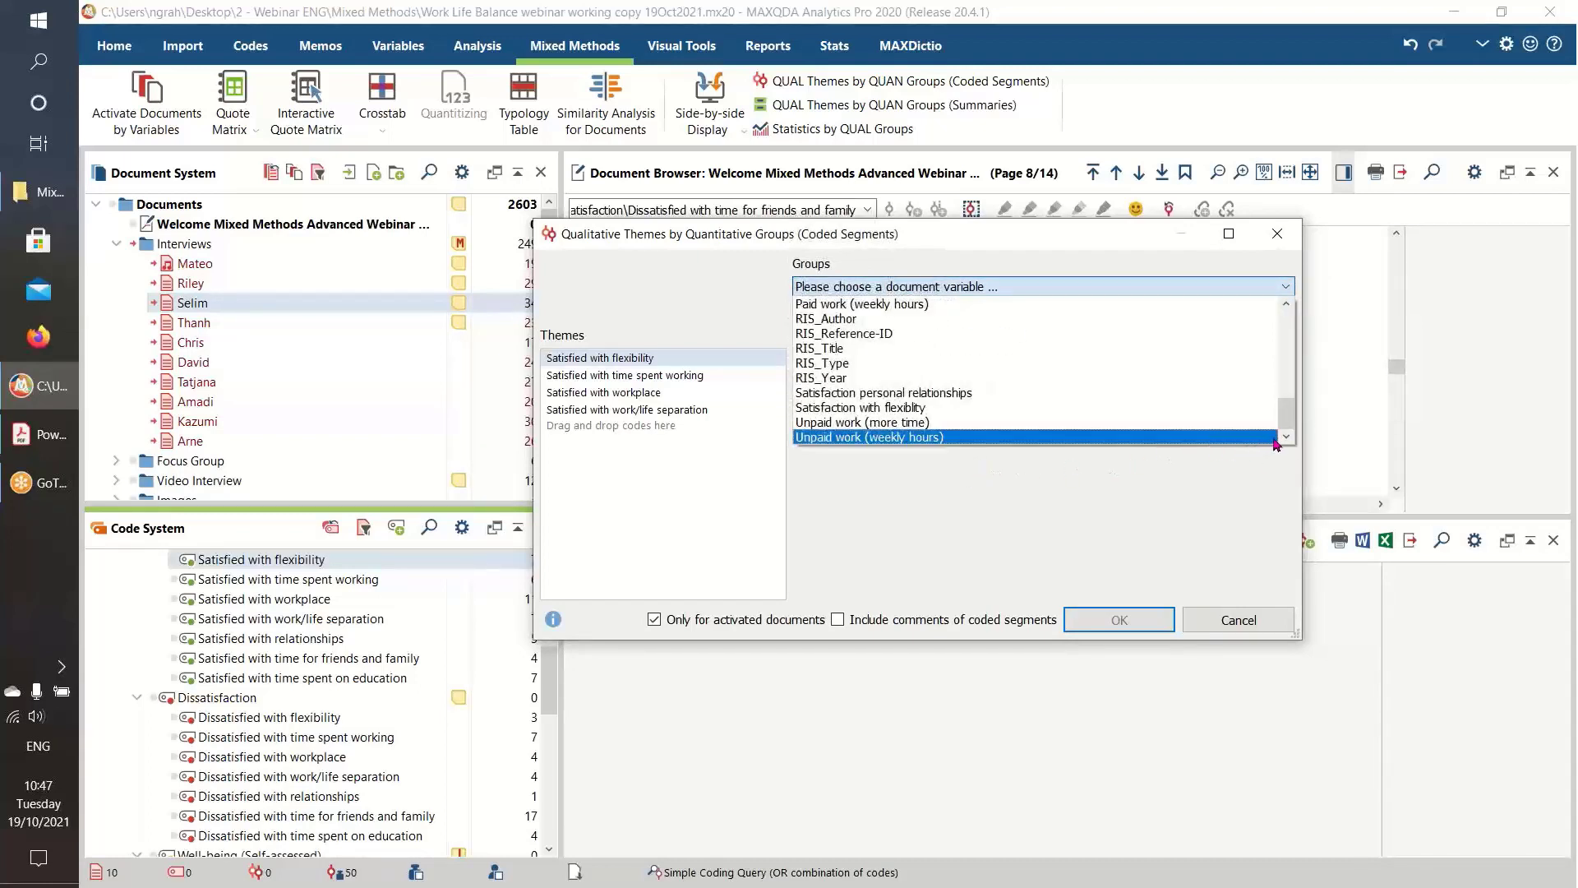
left_click_drag(1287, 416, 1287, 331)
left_click(896, 408)
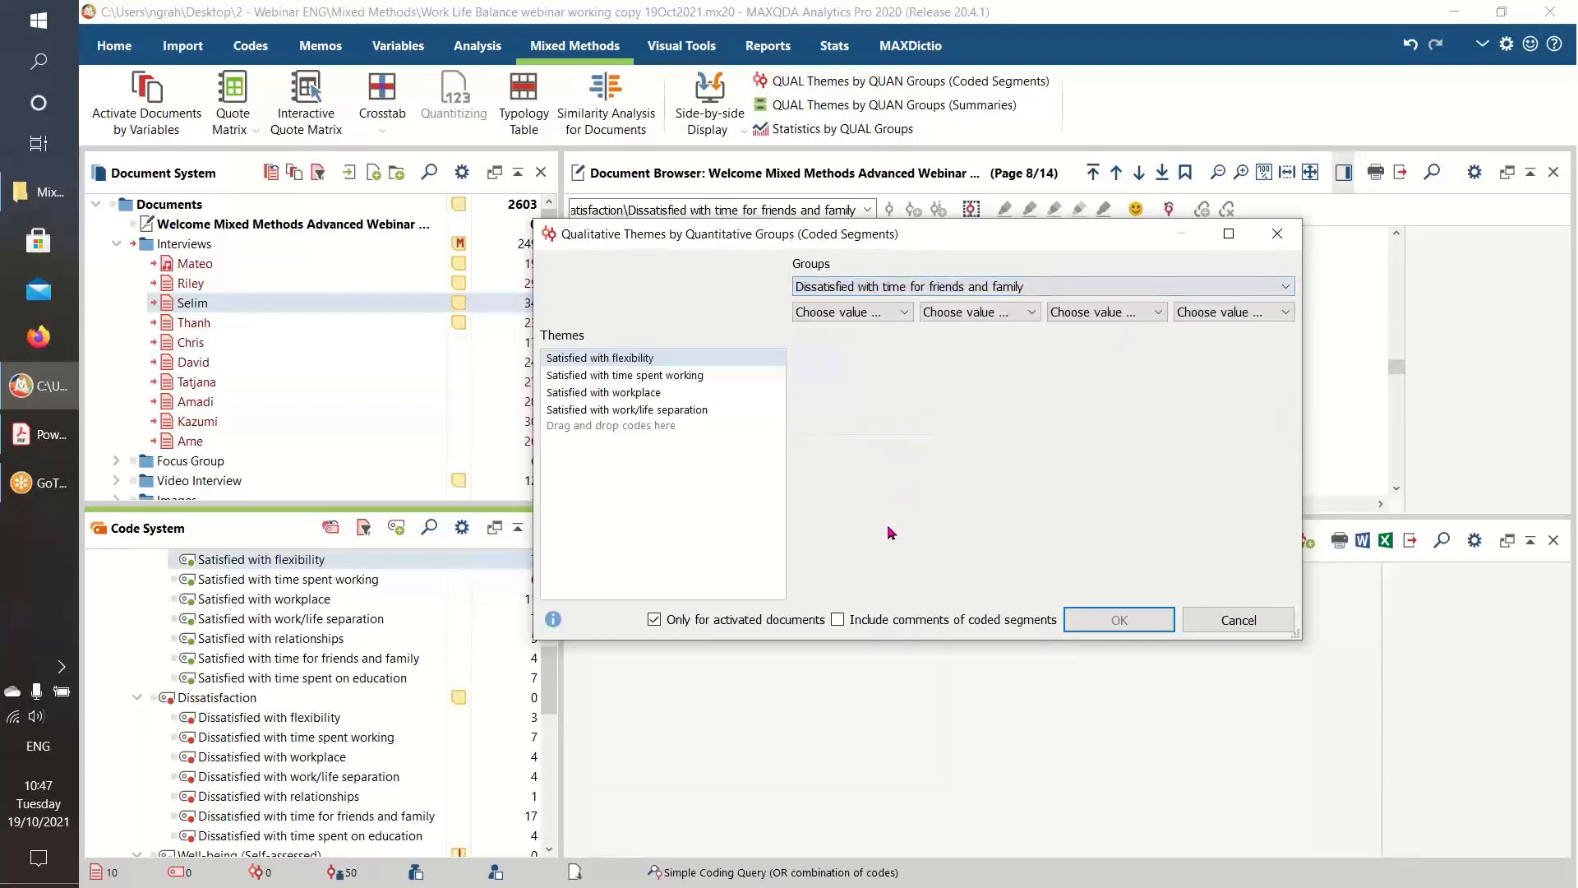
Define the four comparison groups by the variable values 5, 2, 1 and 0
left_click(897, 312)
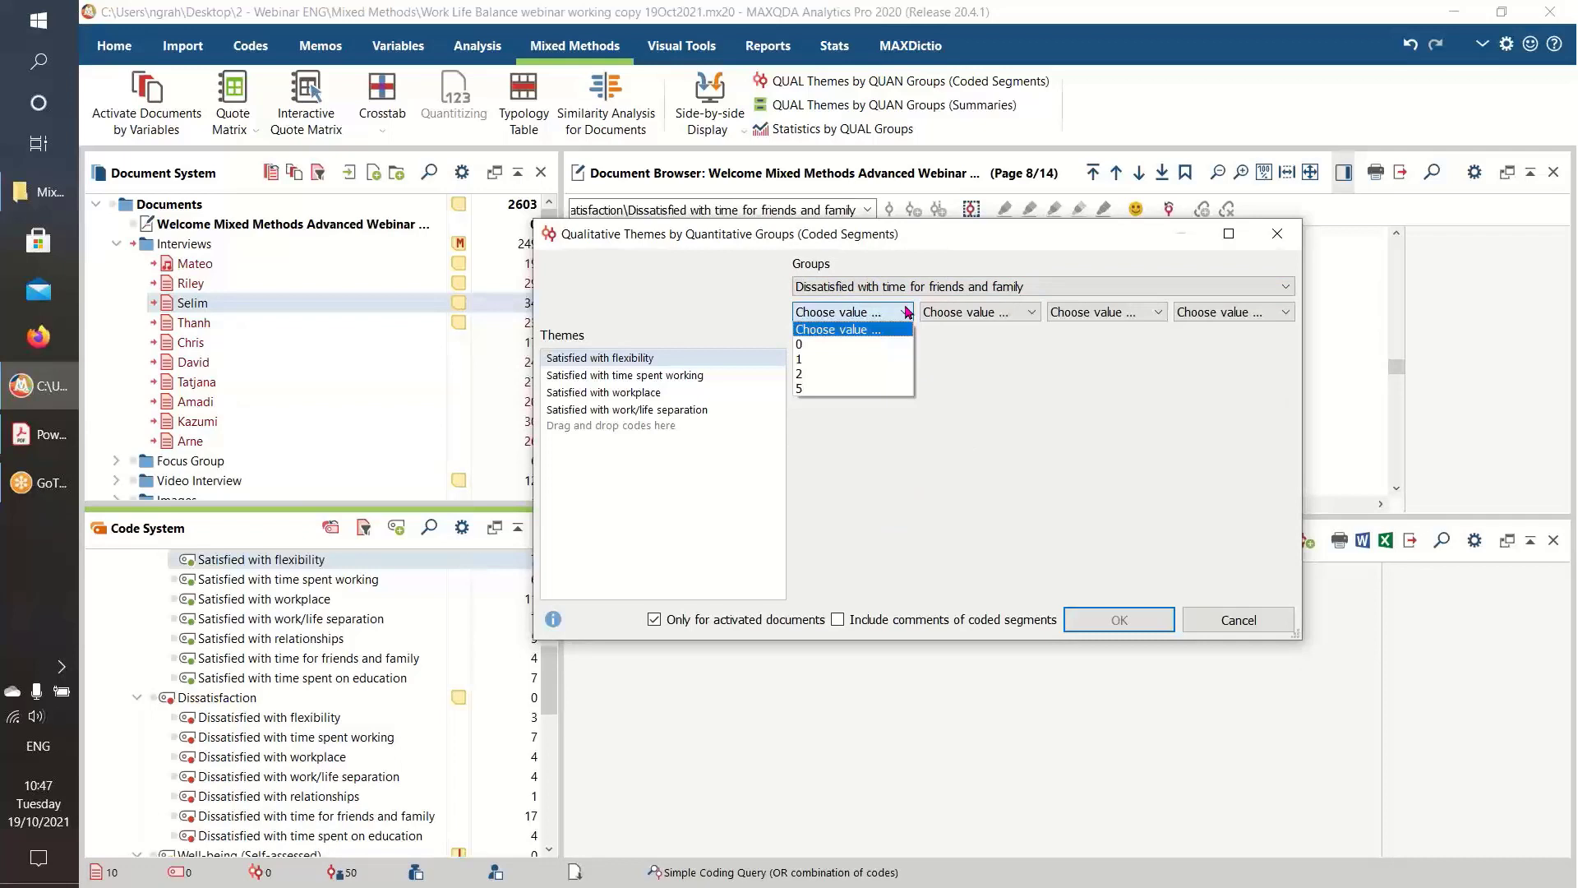
left_click(888, 389)
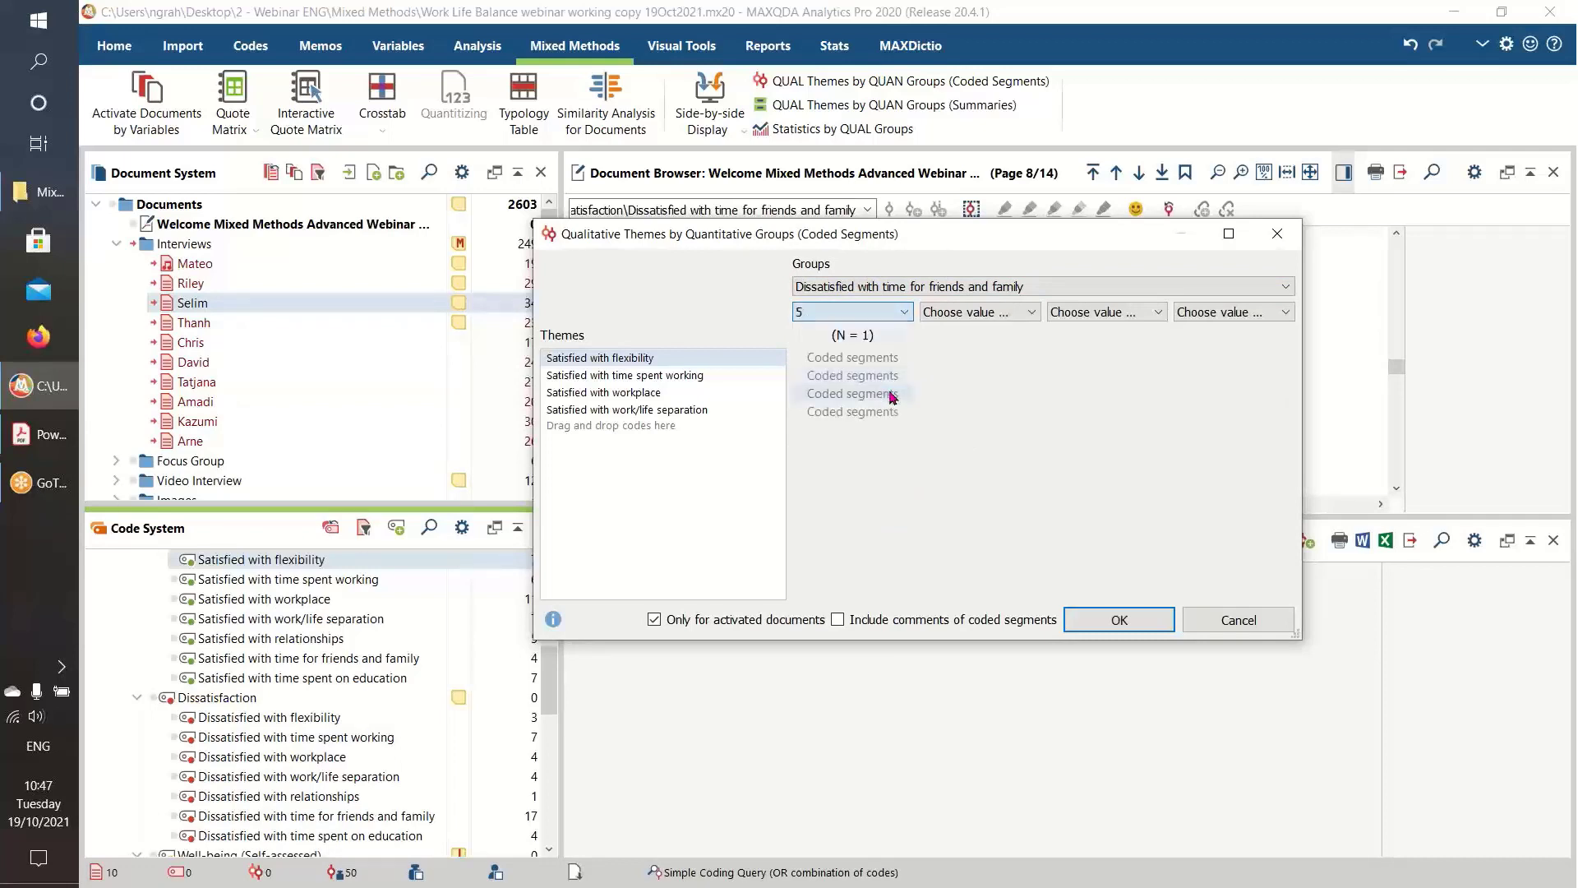
left_click(1029, 313)
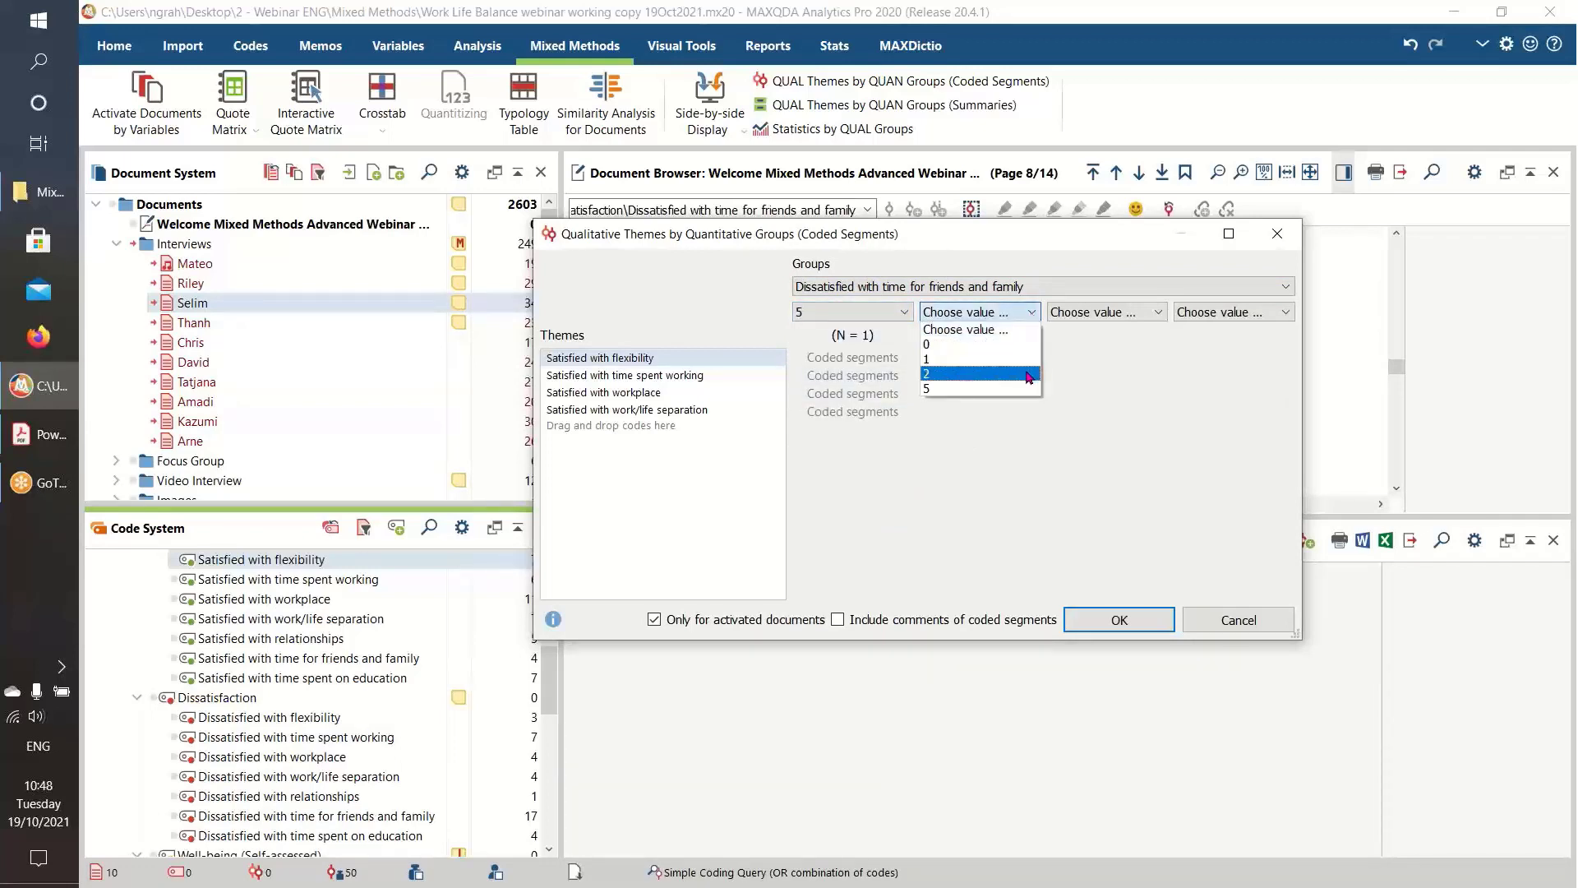
left_click(1029, 374)
left_click(1158, 314)
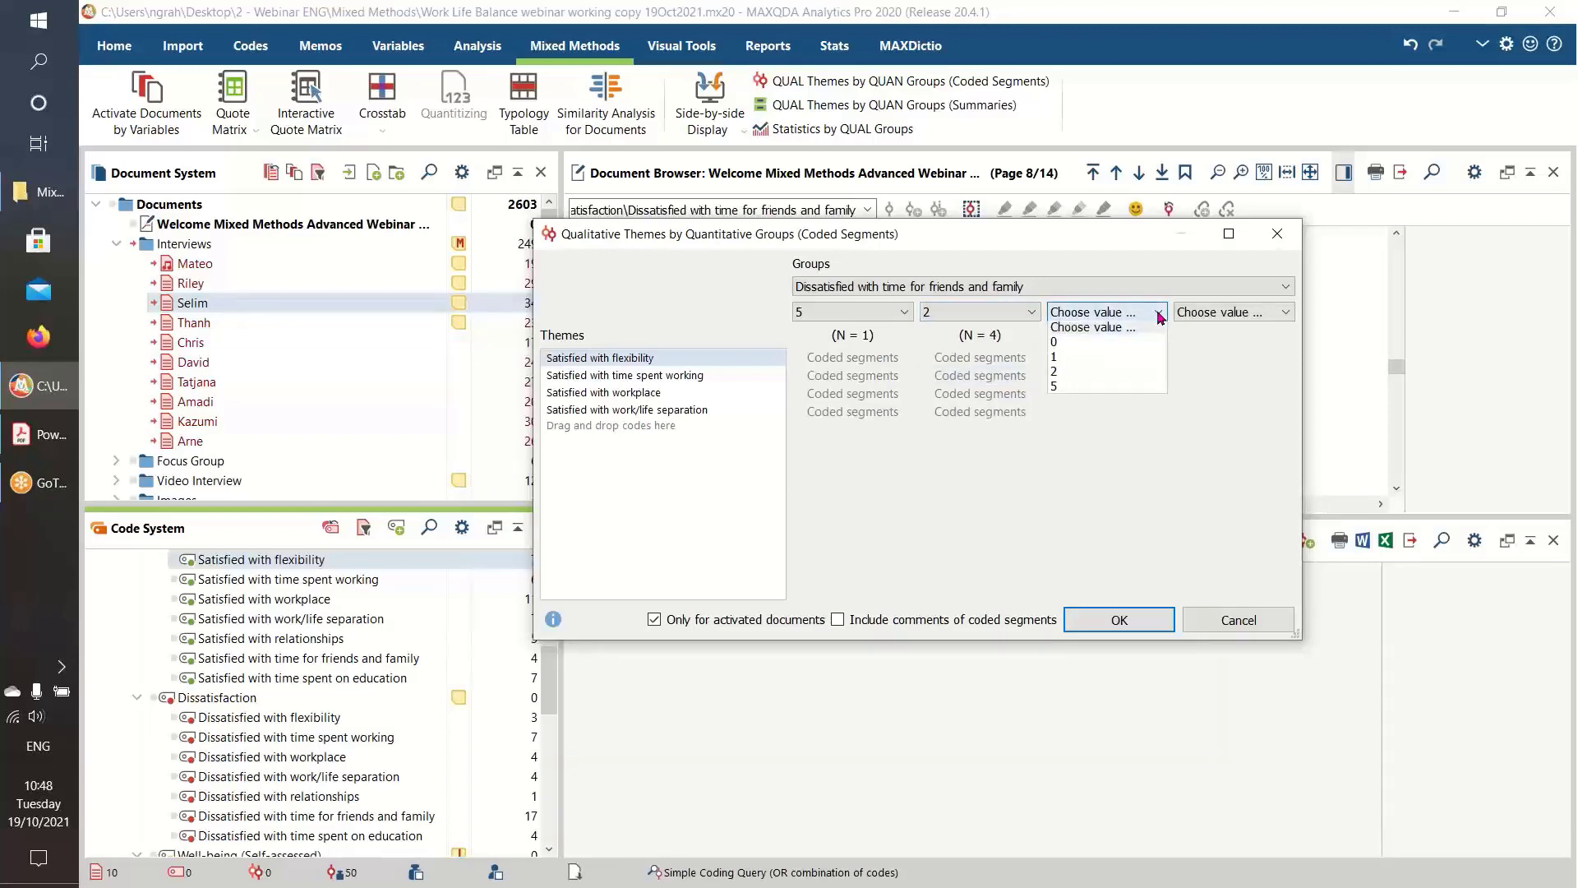
left_click(1110, 356)
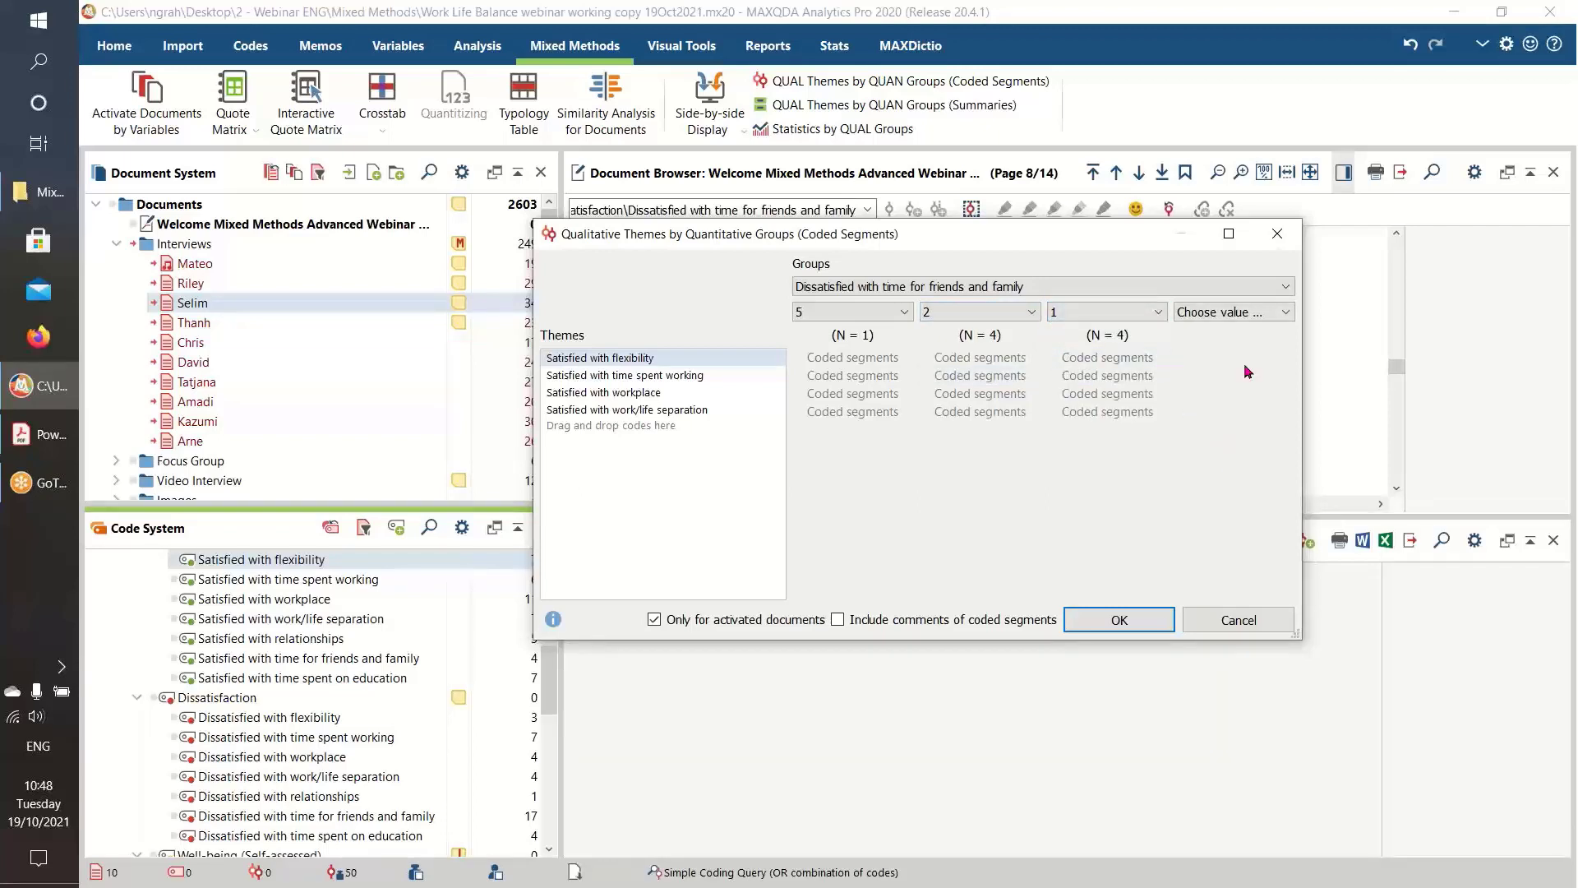
left_click(1284, 312)
left_click(1270, 340)
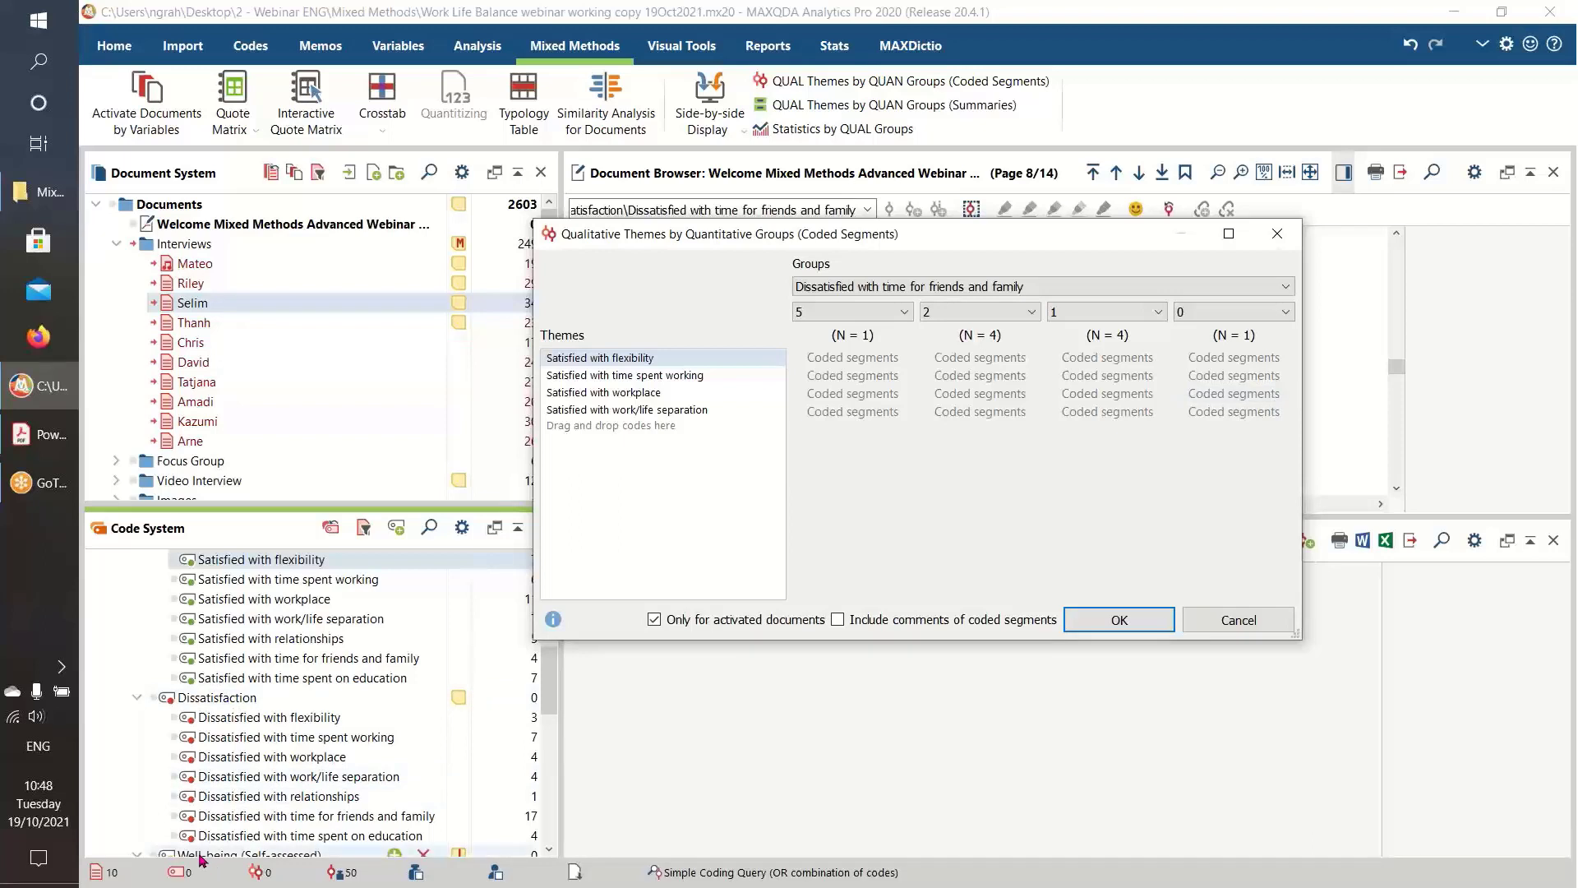
Remove all four satisfaction codes from the themes of the comparison
left_click_drag(549, 691, 552, 637)
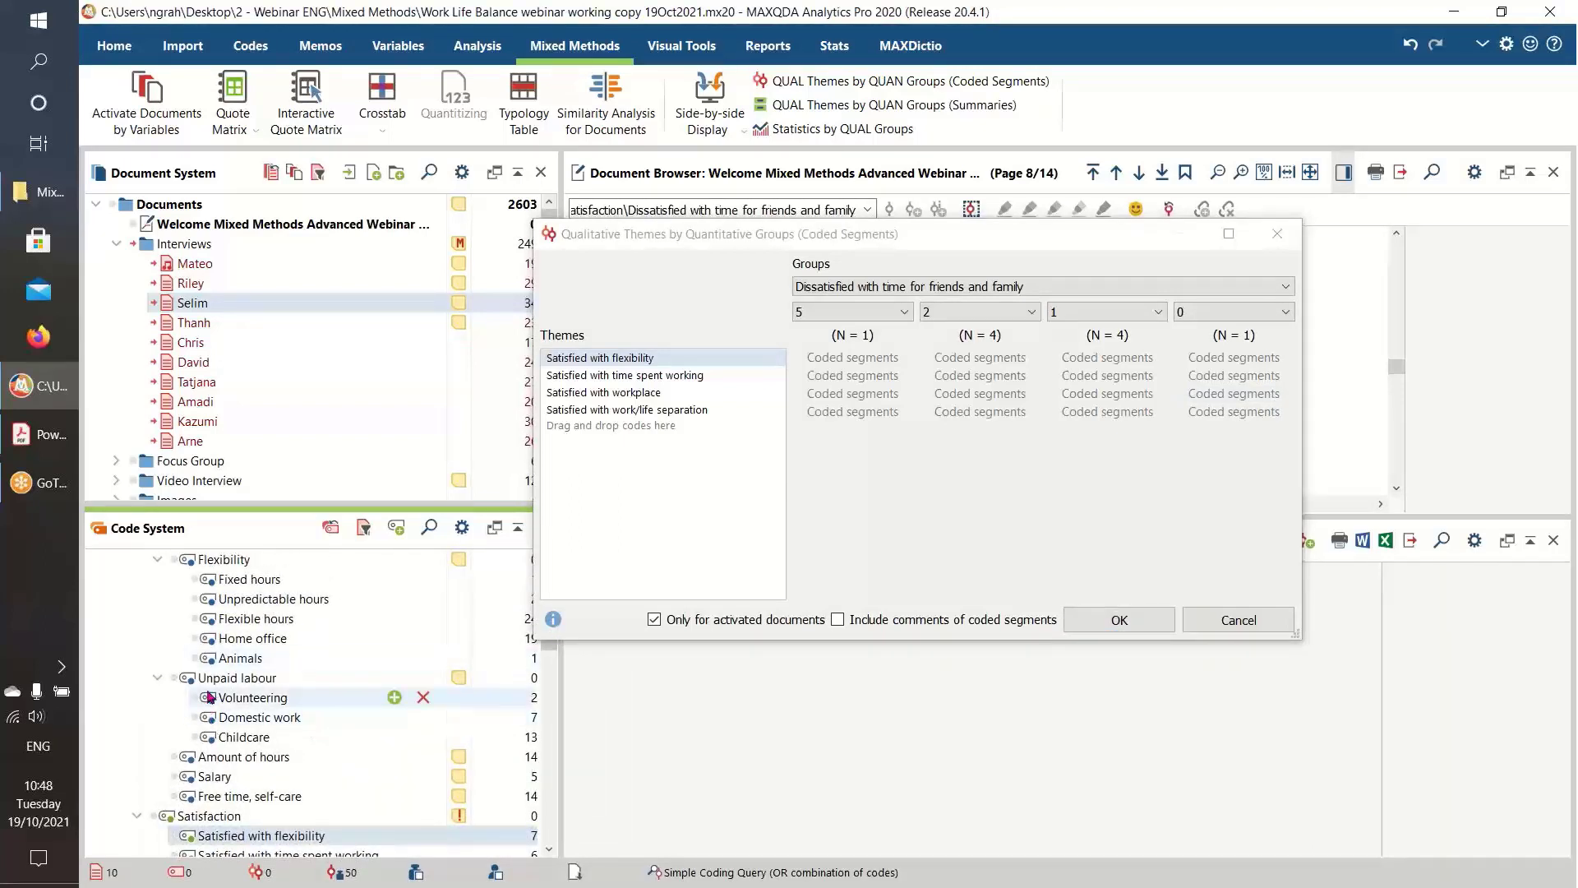
left_click(776, 359)
left_click(776, 358)
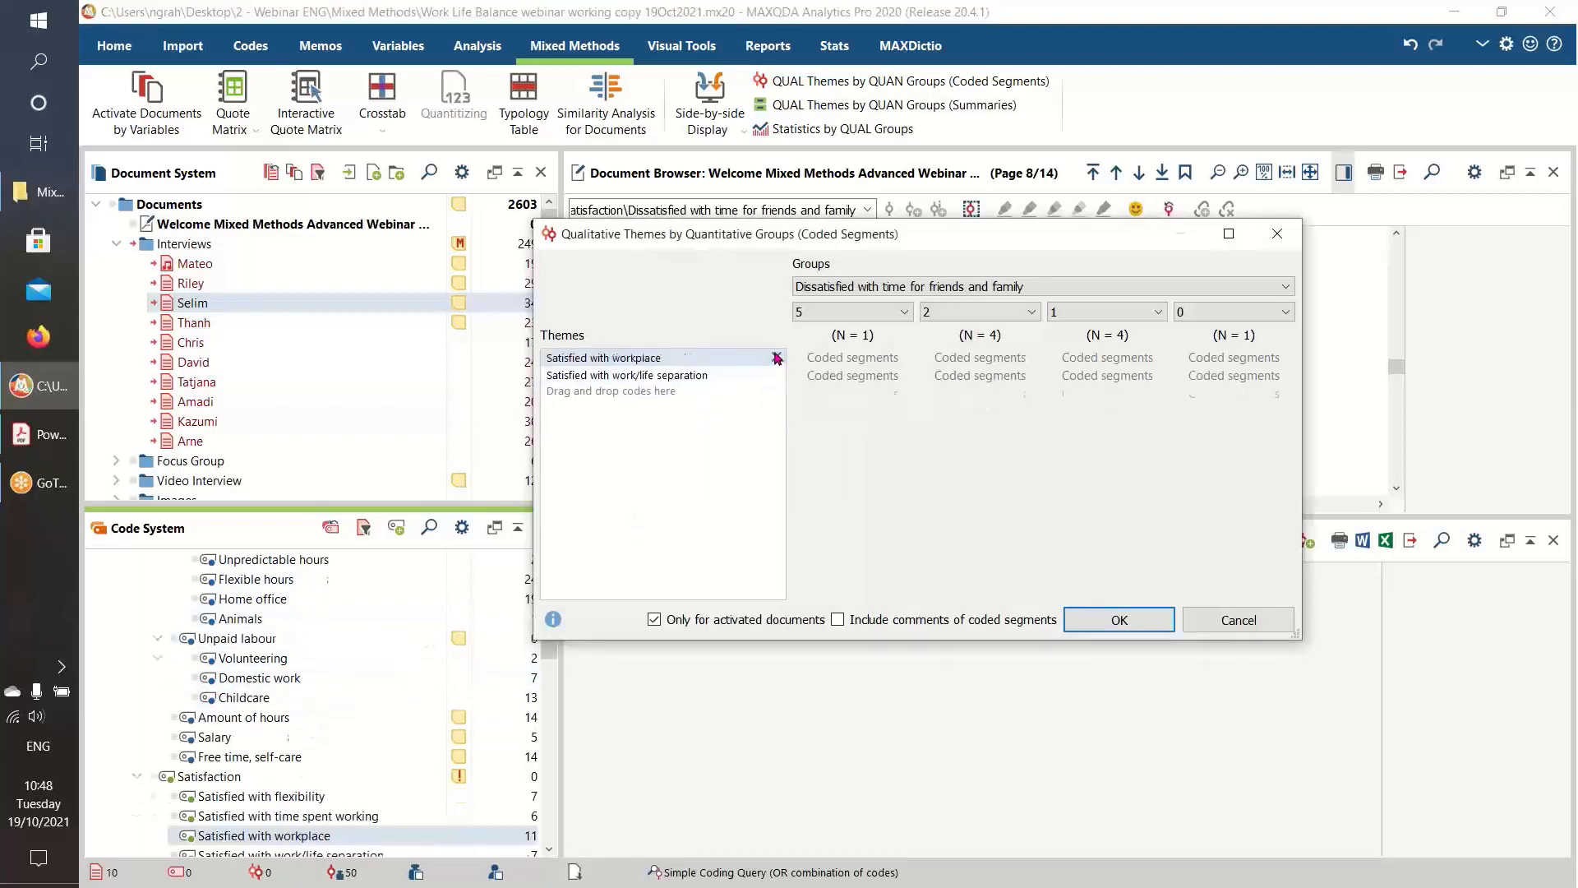
left_click(776, 359)
left_click(776, 358)
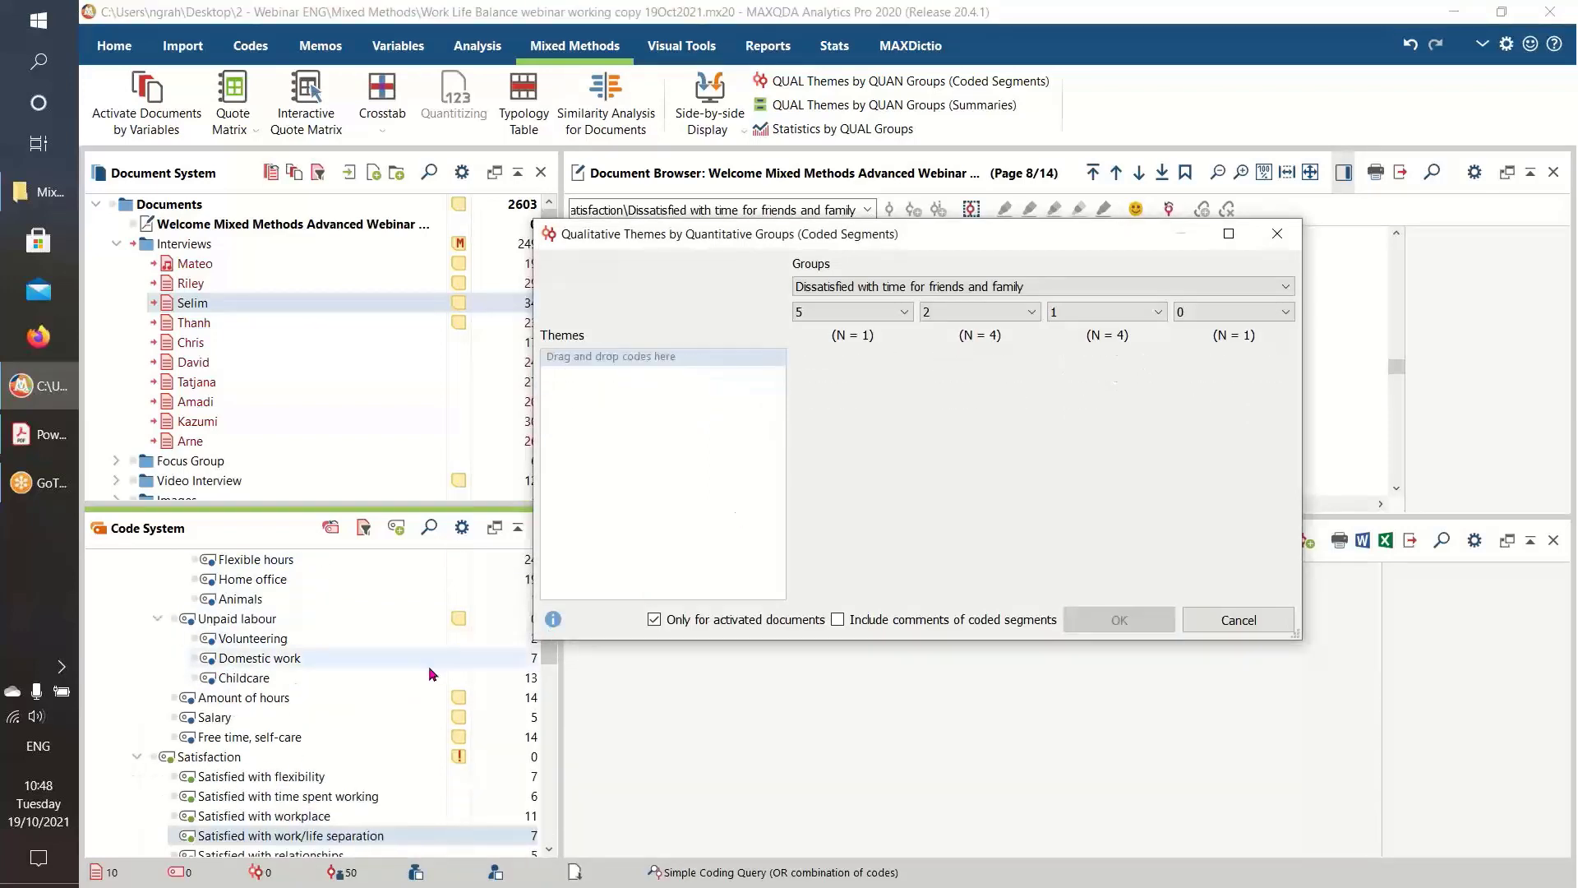
Add Domestic work, Volunteering and Home office as themes and generate the coded segments comparison table
left_click_drag(251, 664, 667, 428)
left_click_drag(255, 643, 624, 460)
scroll(327, 630, "up", 1)
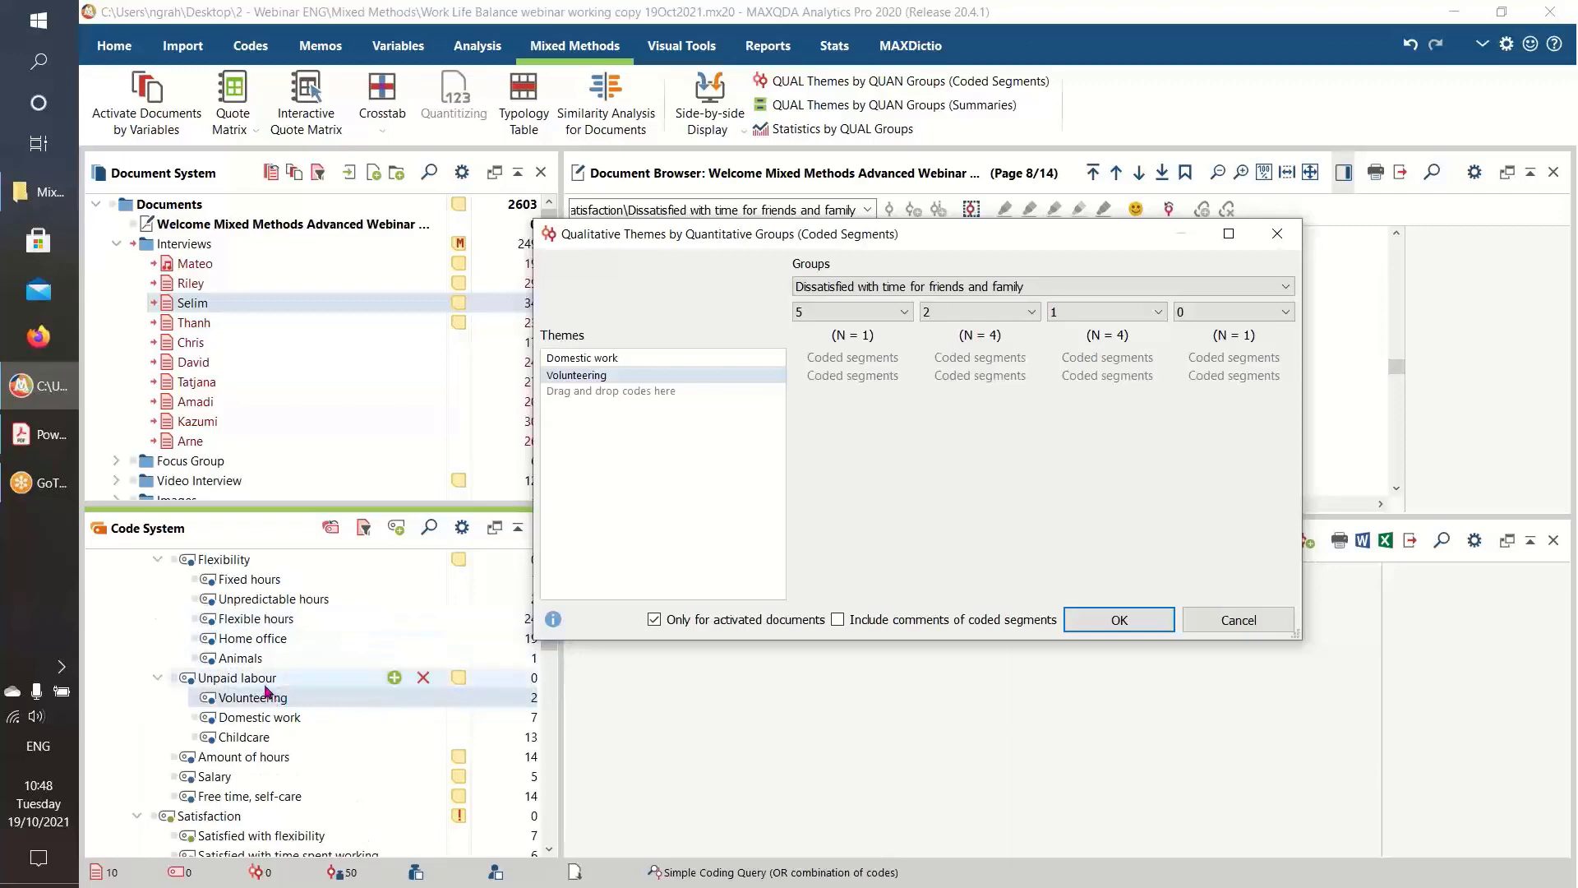
left_click_drag(254, 639, 612, 485)
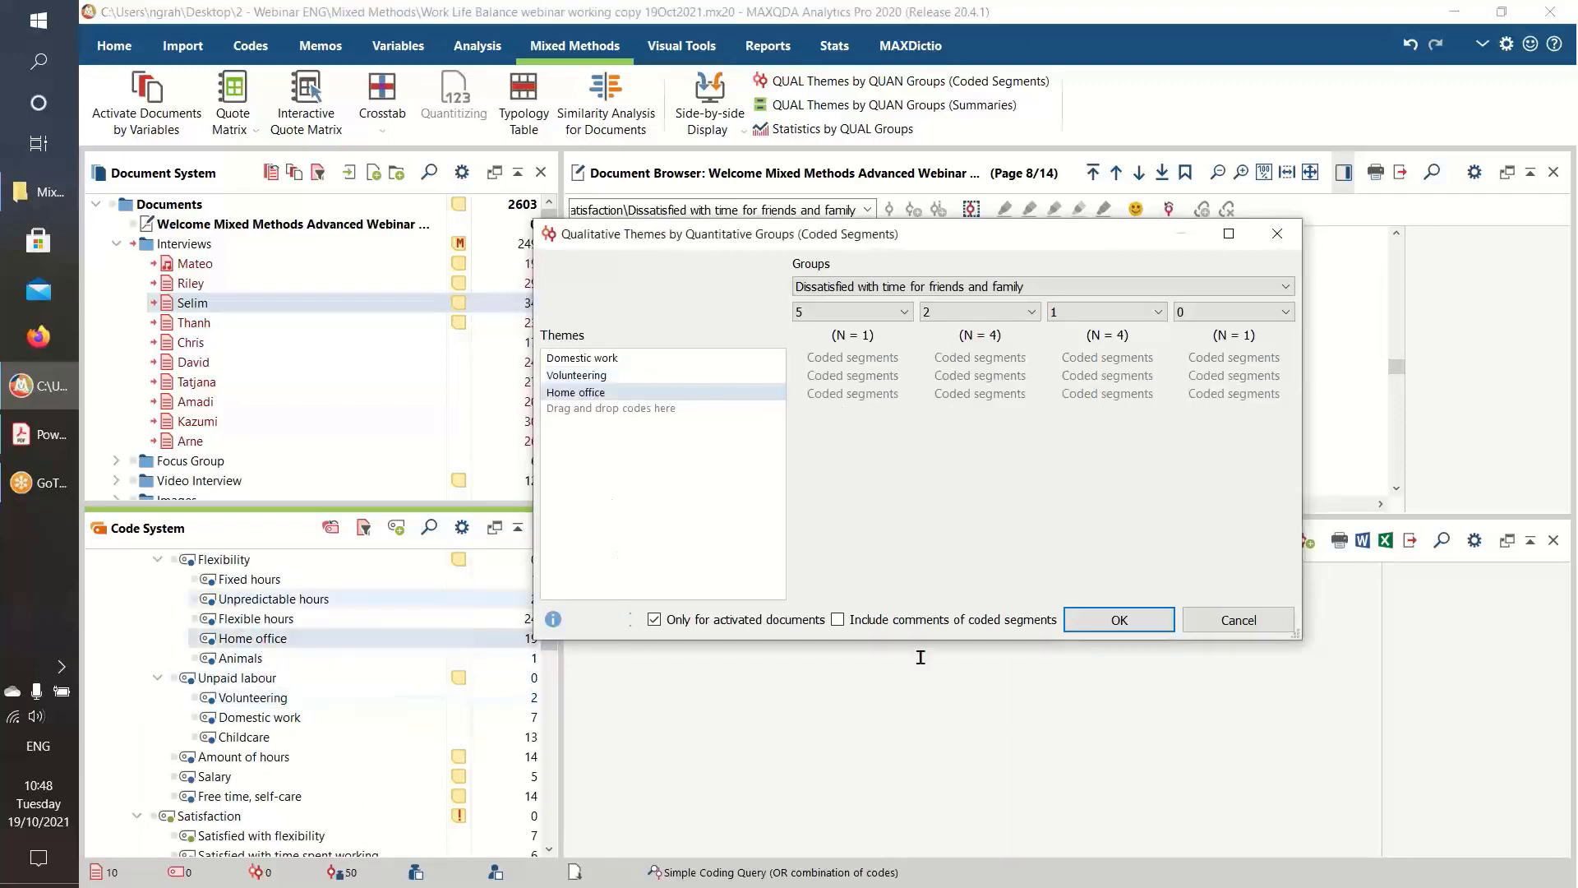
left_click(1116, 619)
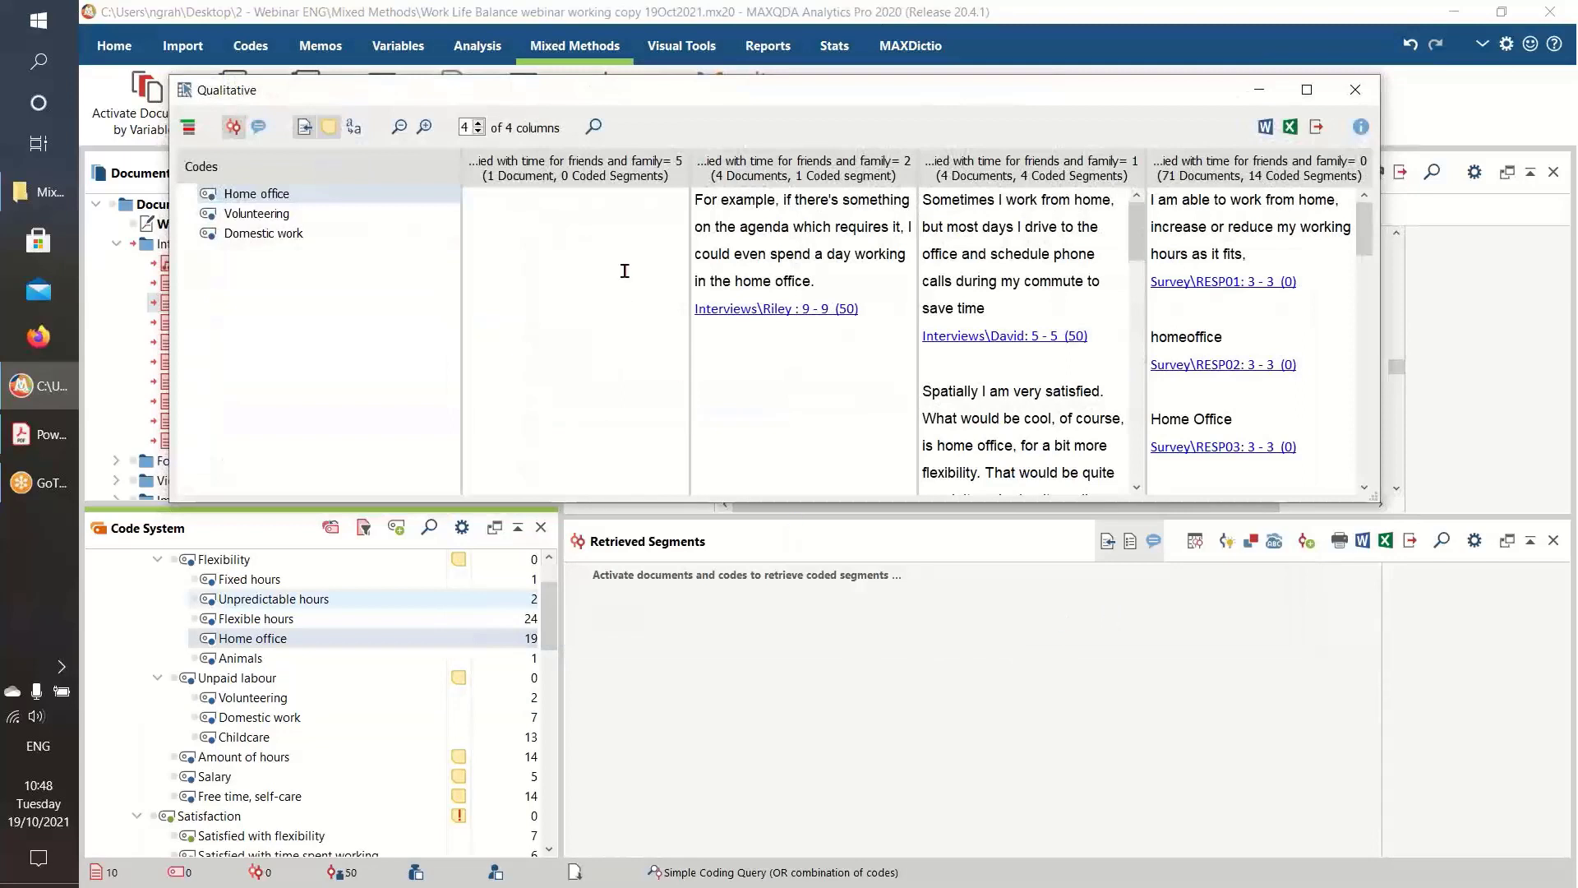
Show Volunteering, then Domestic work, and compare the coded segments across the four dissatisfaction frequency groups
left_click(264, 213)
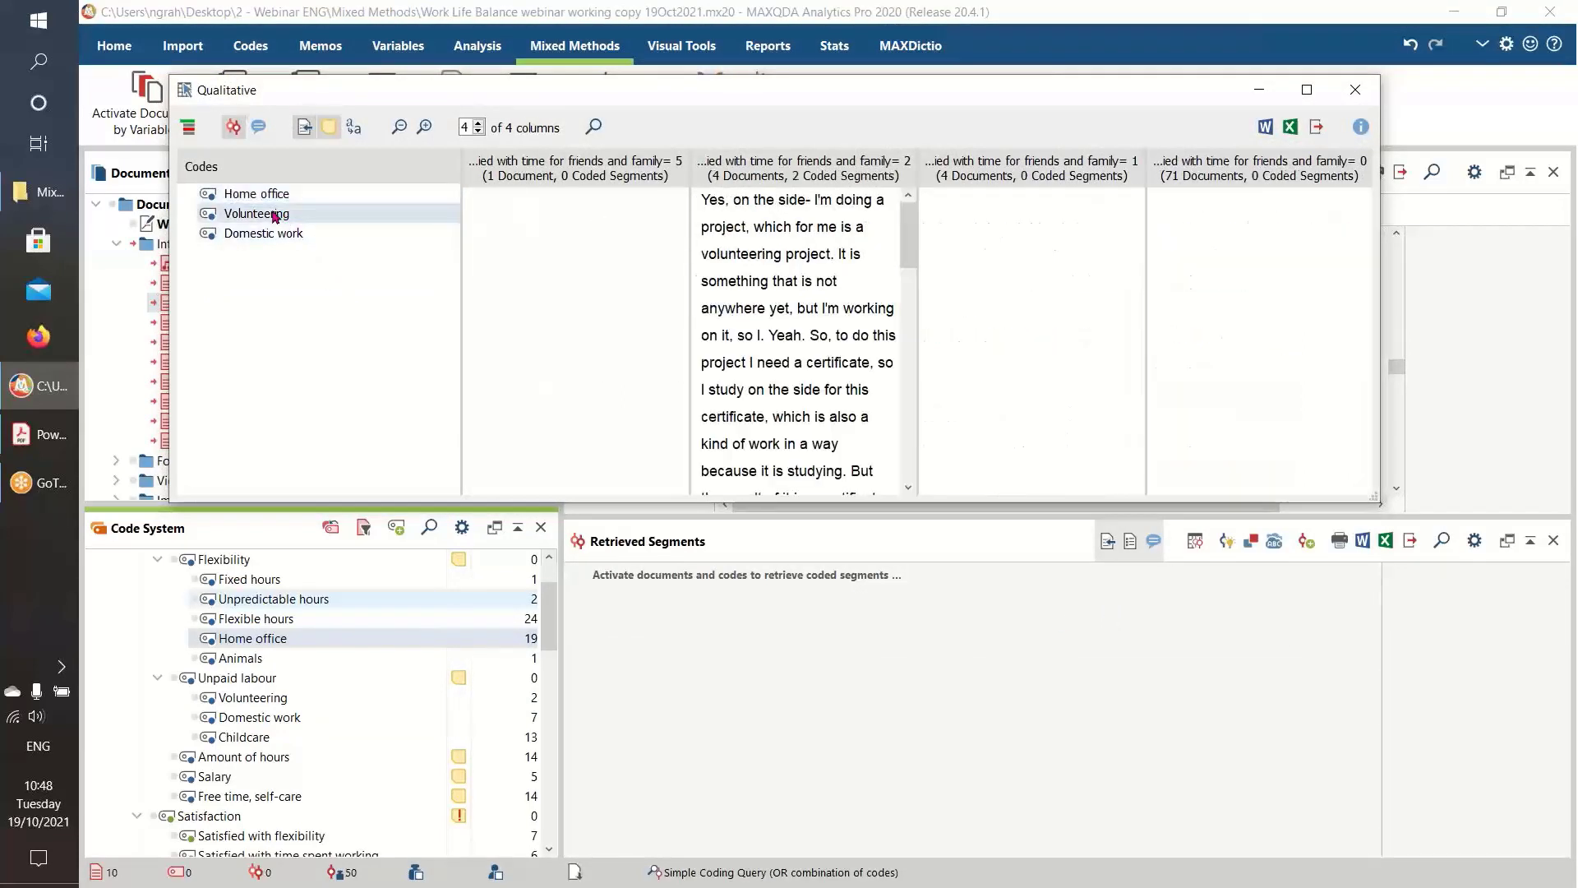
left_click(271, 235)
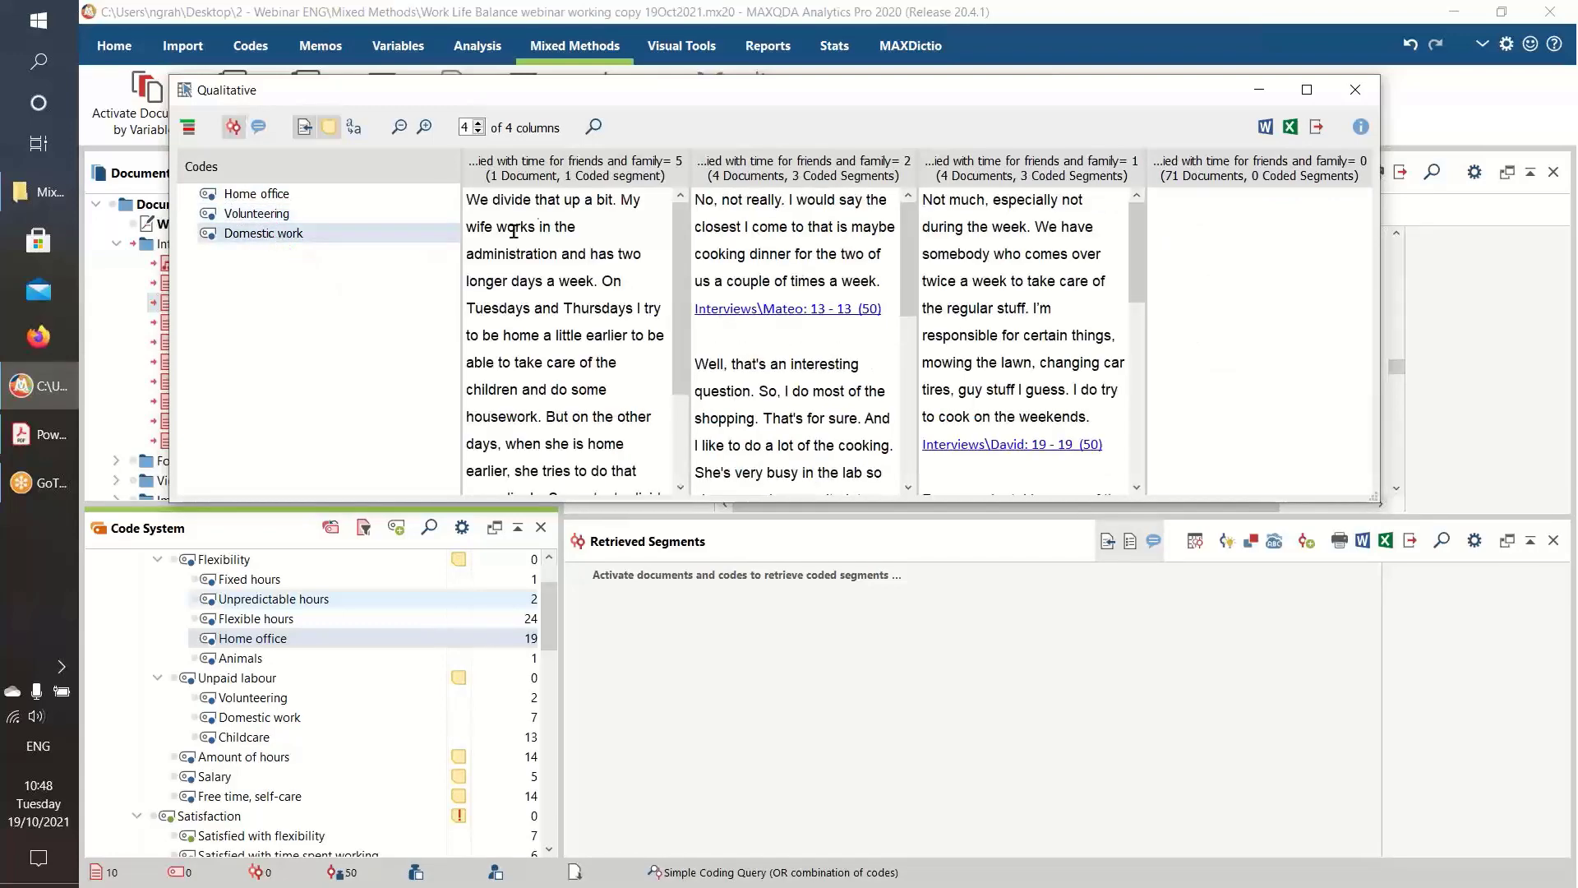
left_click_drag(682, 303, 635, 198)
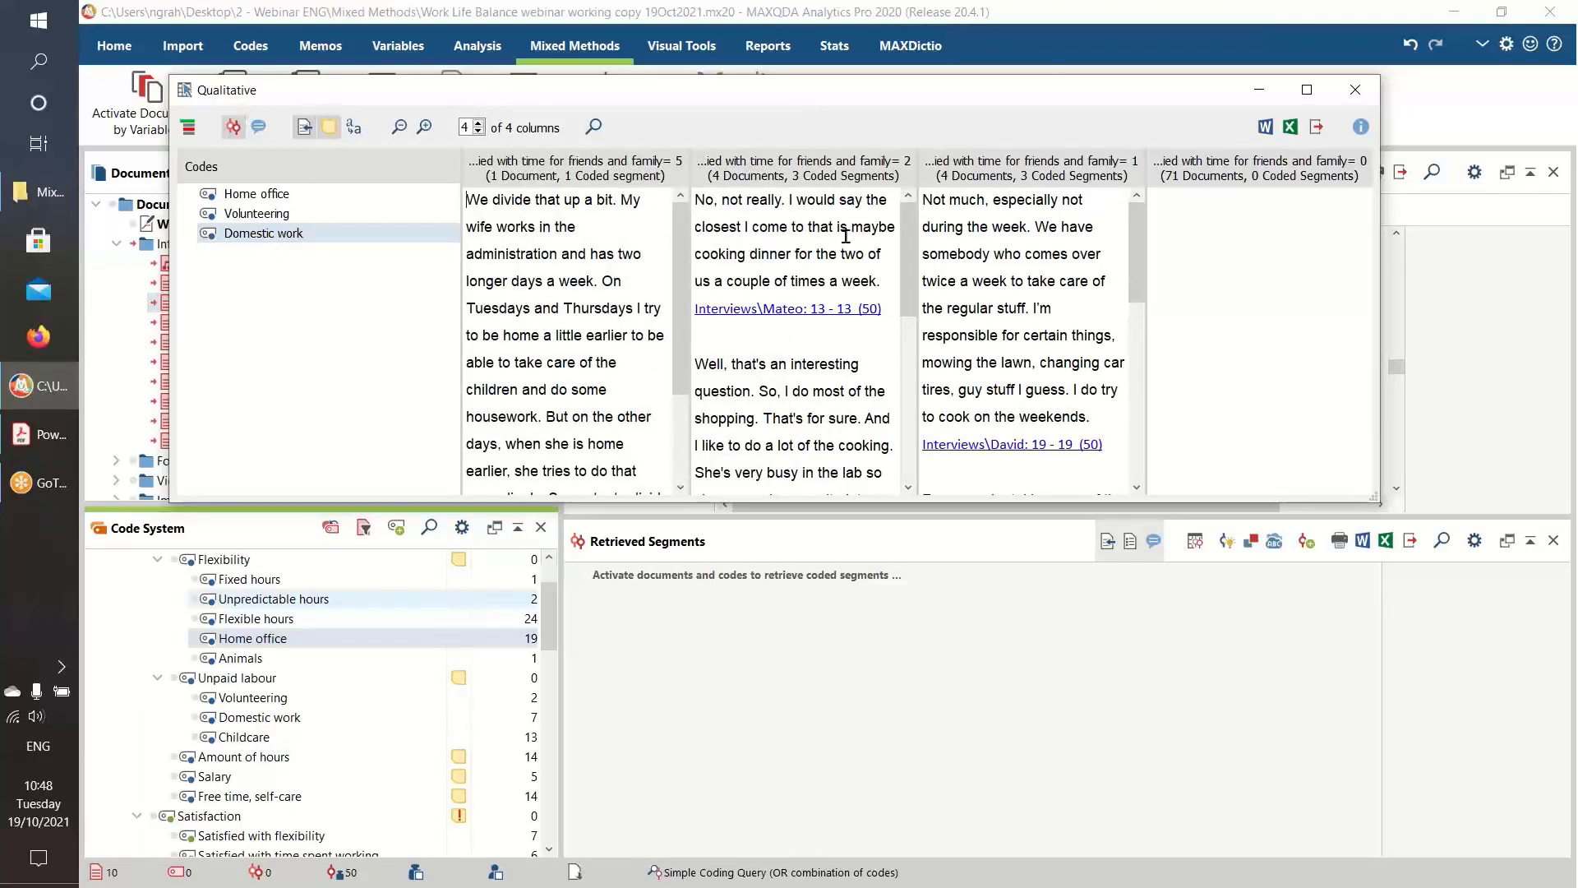
left_click(908, 217)
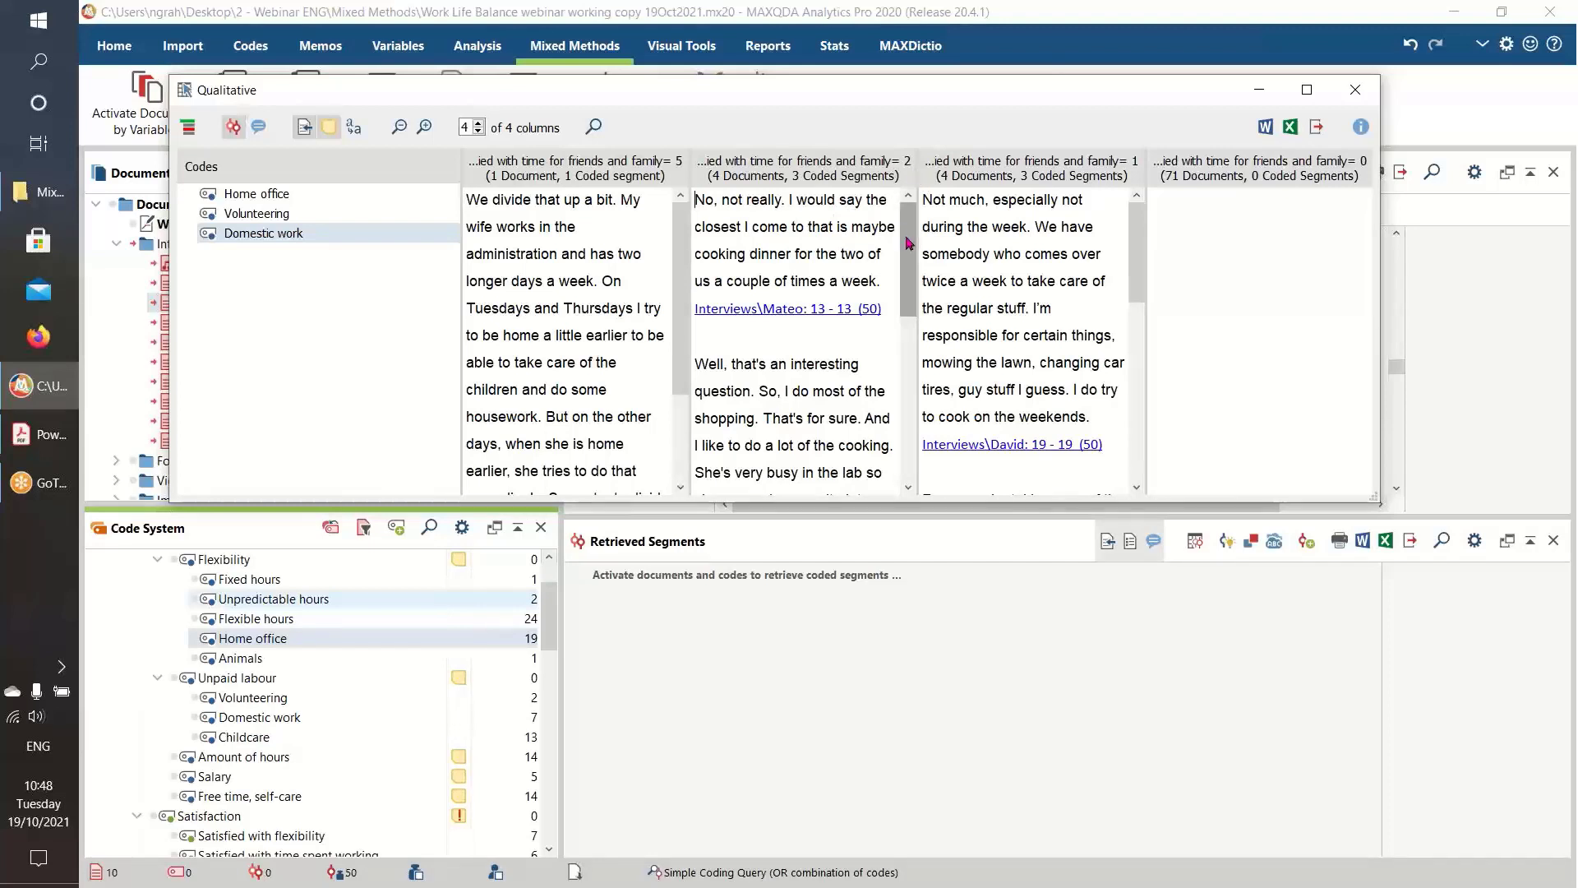
mouse_move(908, 243)
left_mouse_down()
mouse_move(904, 402)
mouse_move(907, 242)
left_mouse_up()
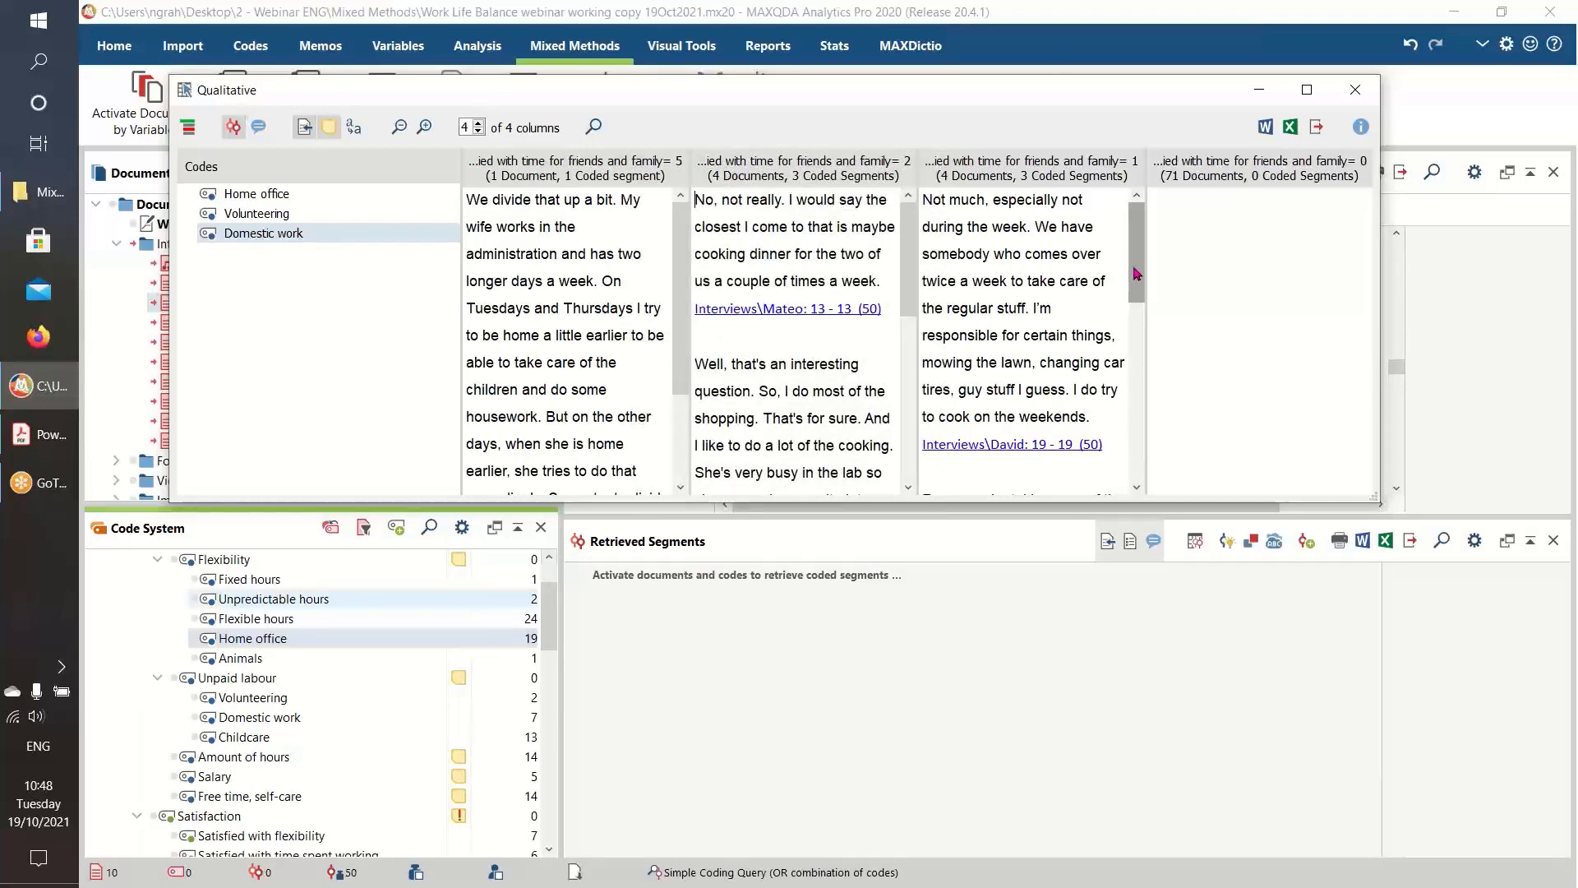
mouse_move(1137, 273)
left_mouse_down()
mouse_move(1136, 385)
mouse_move(1133, 269)
left_mouse_up()
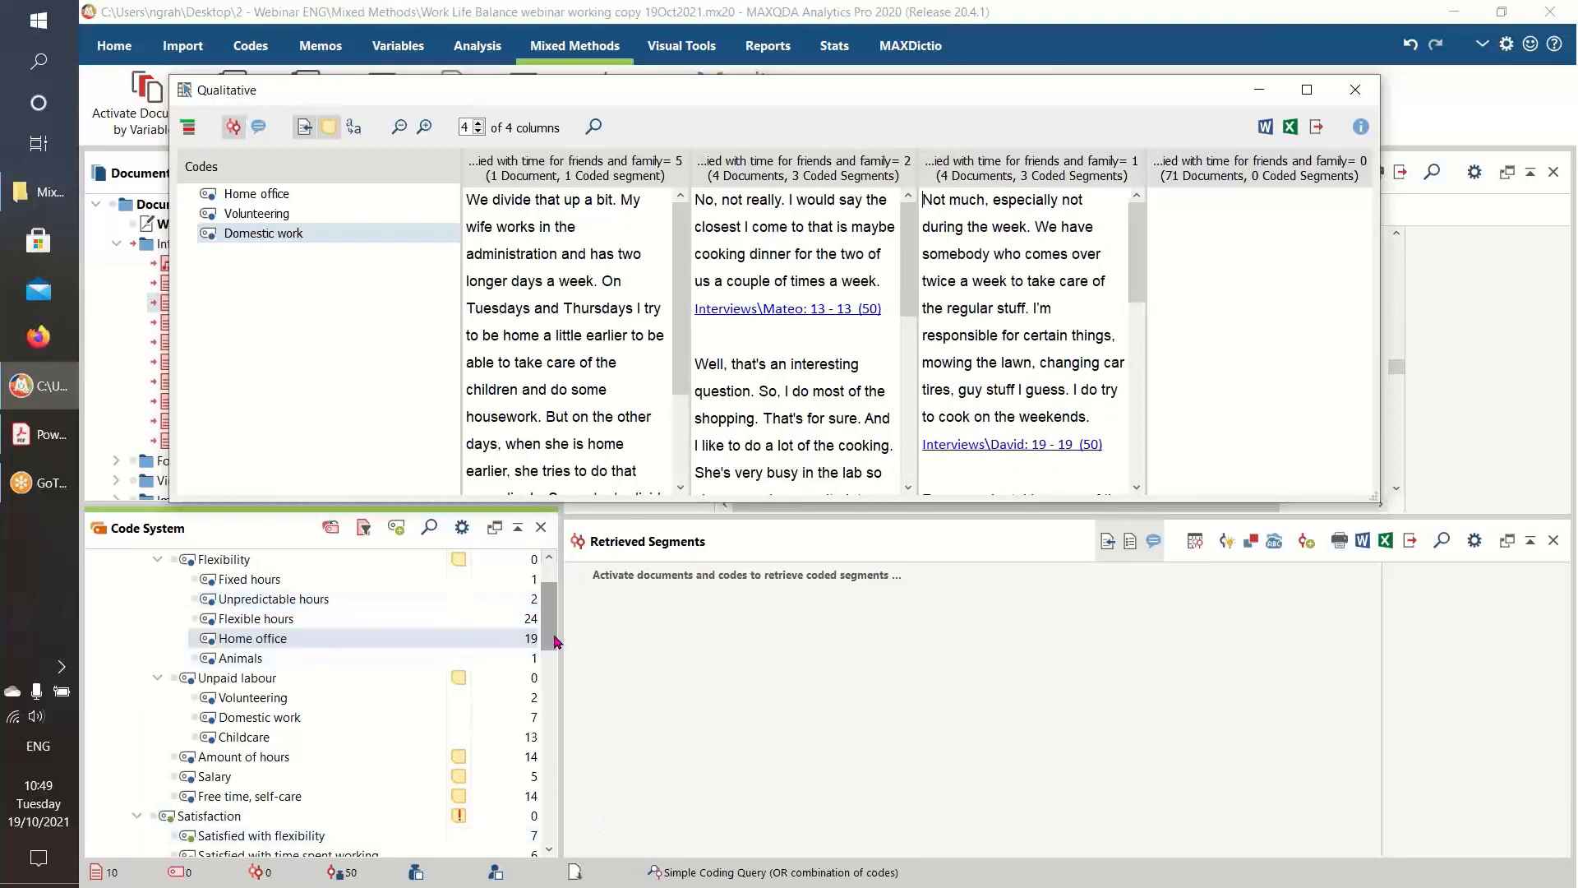
Compare the coded segments for Volunteering and Home office across the four dissatisfaction frequency groups, and close the comparison table
left_click_drag(555, 641, 555, 726)
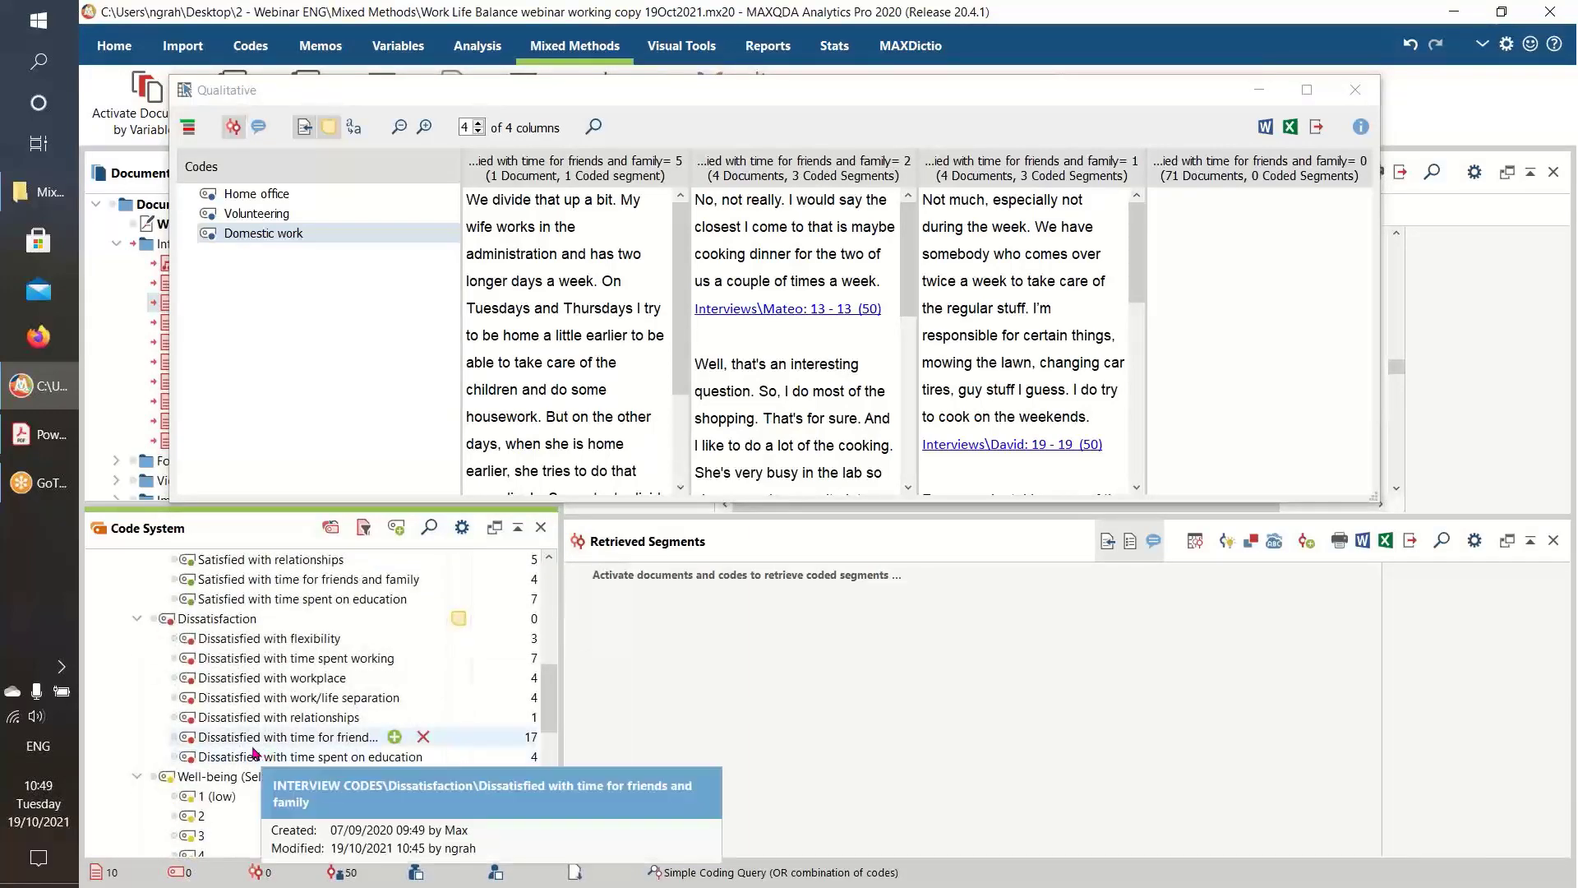
left_click_drag(553, 699, 553, 586)
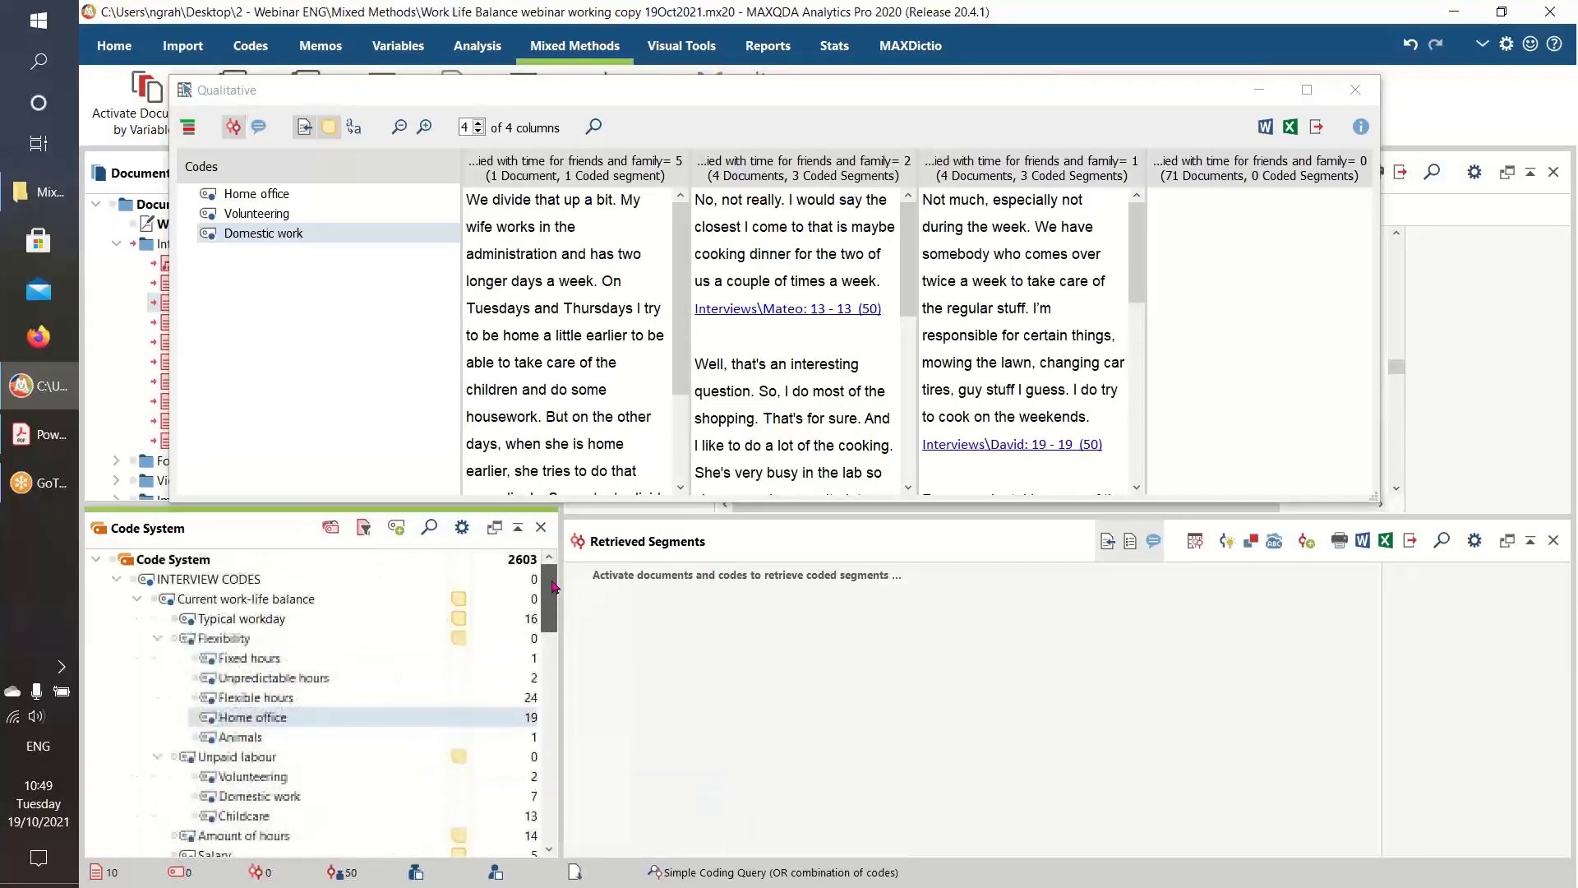
left_click(271, 716)
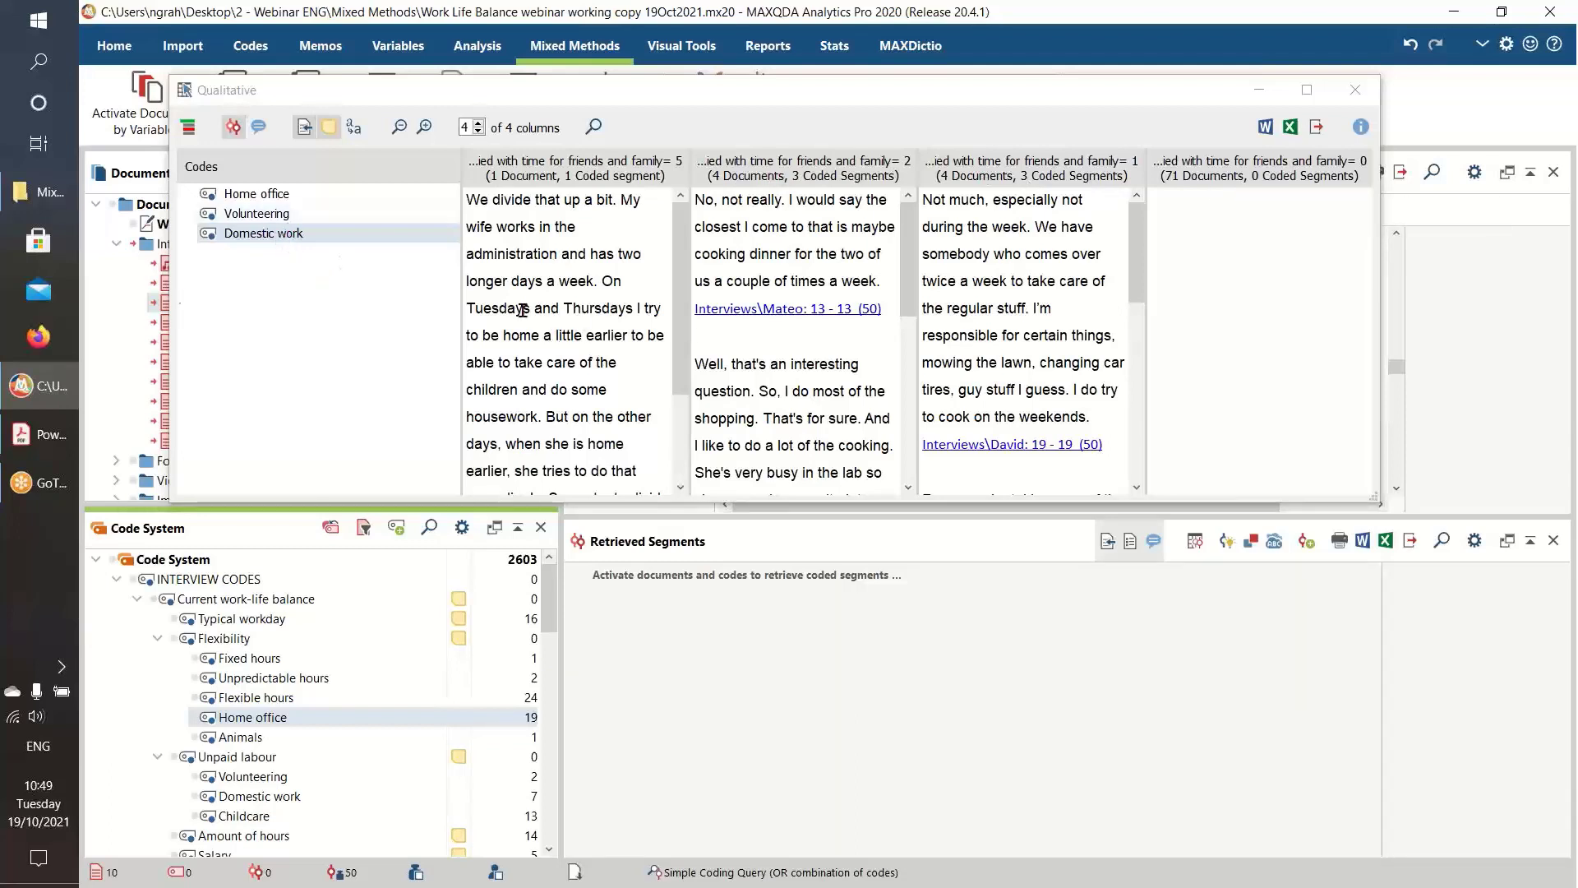
left_click(255, 216)
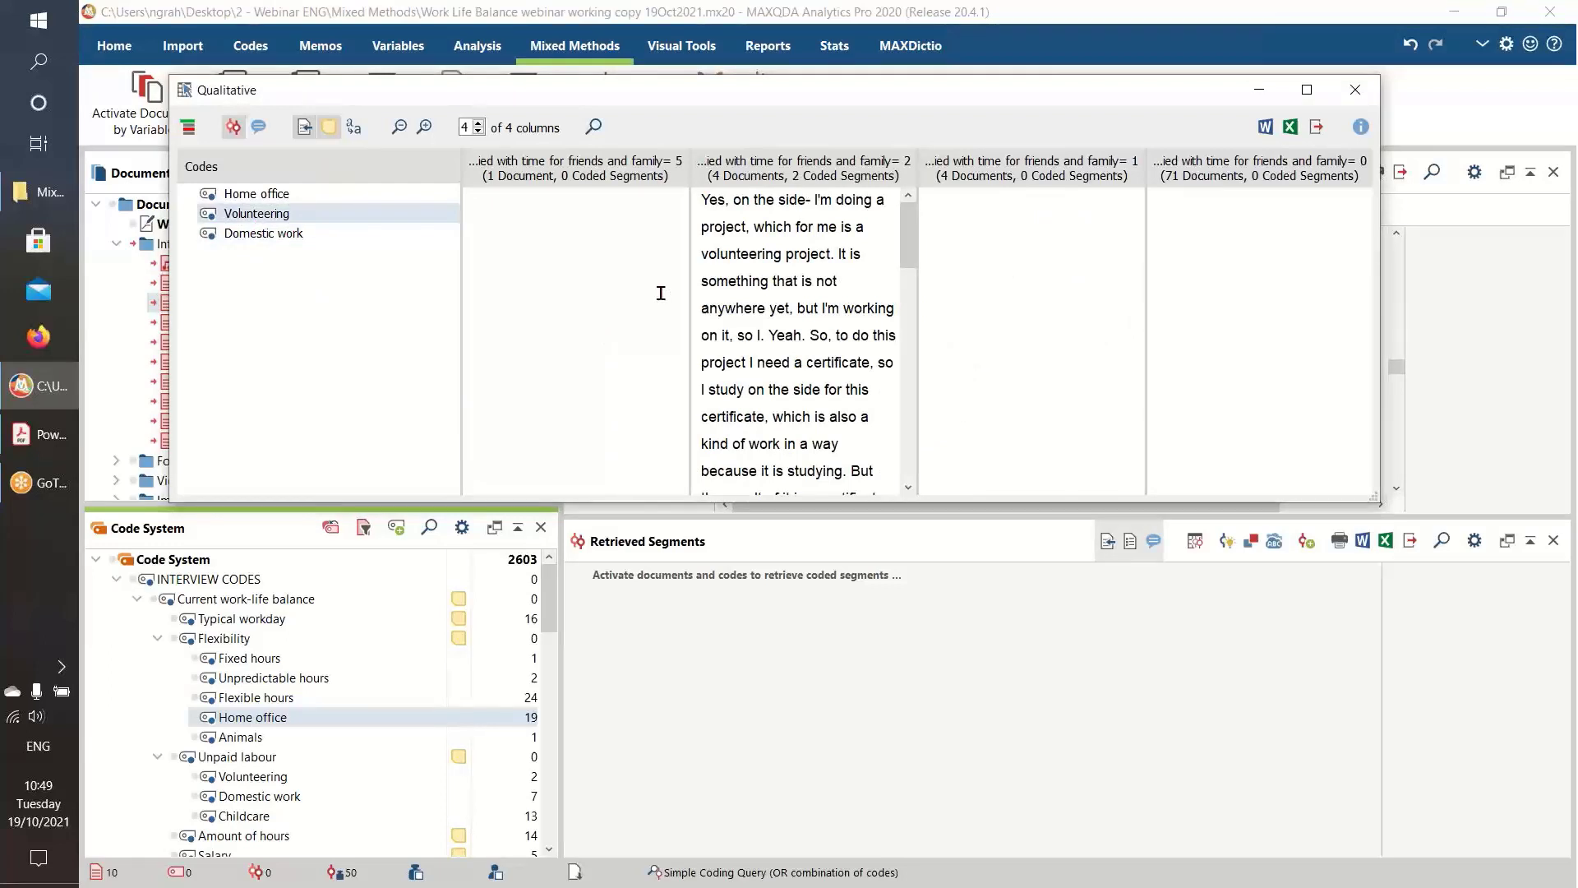
left_click(271, 194)
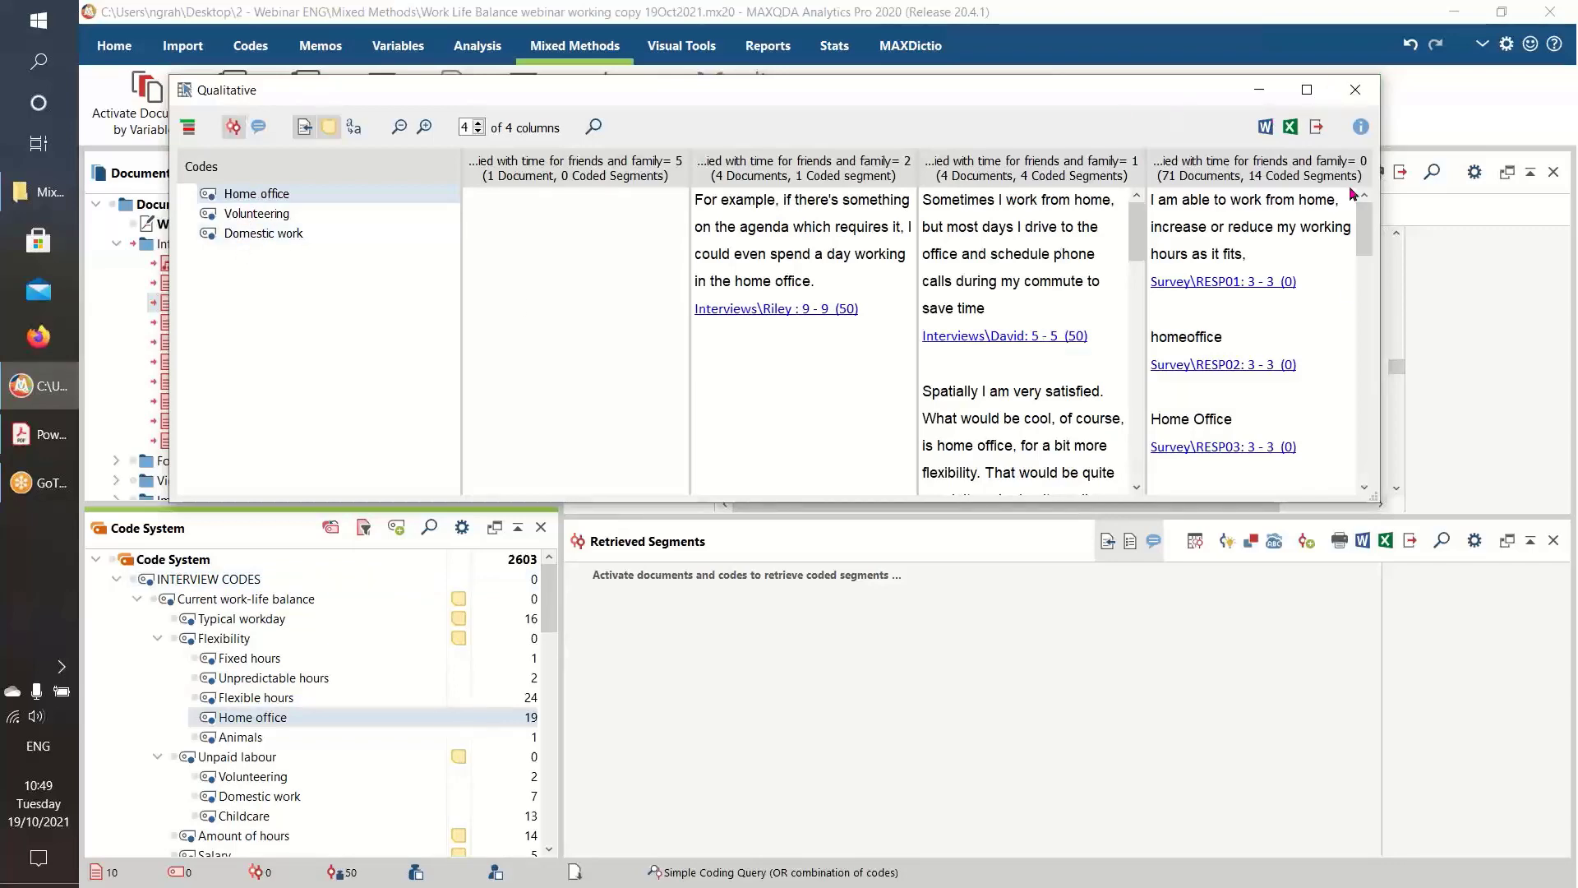
left_click(1355, 90)
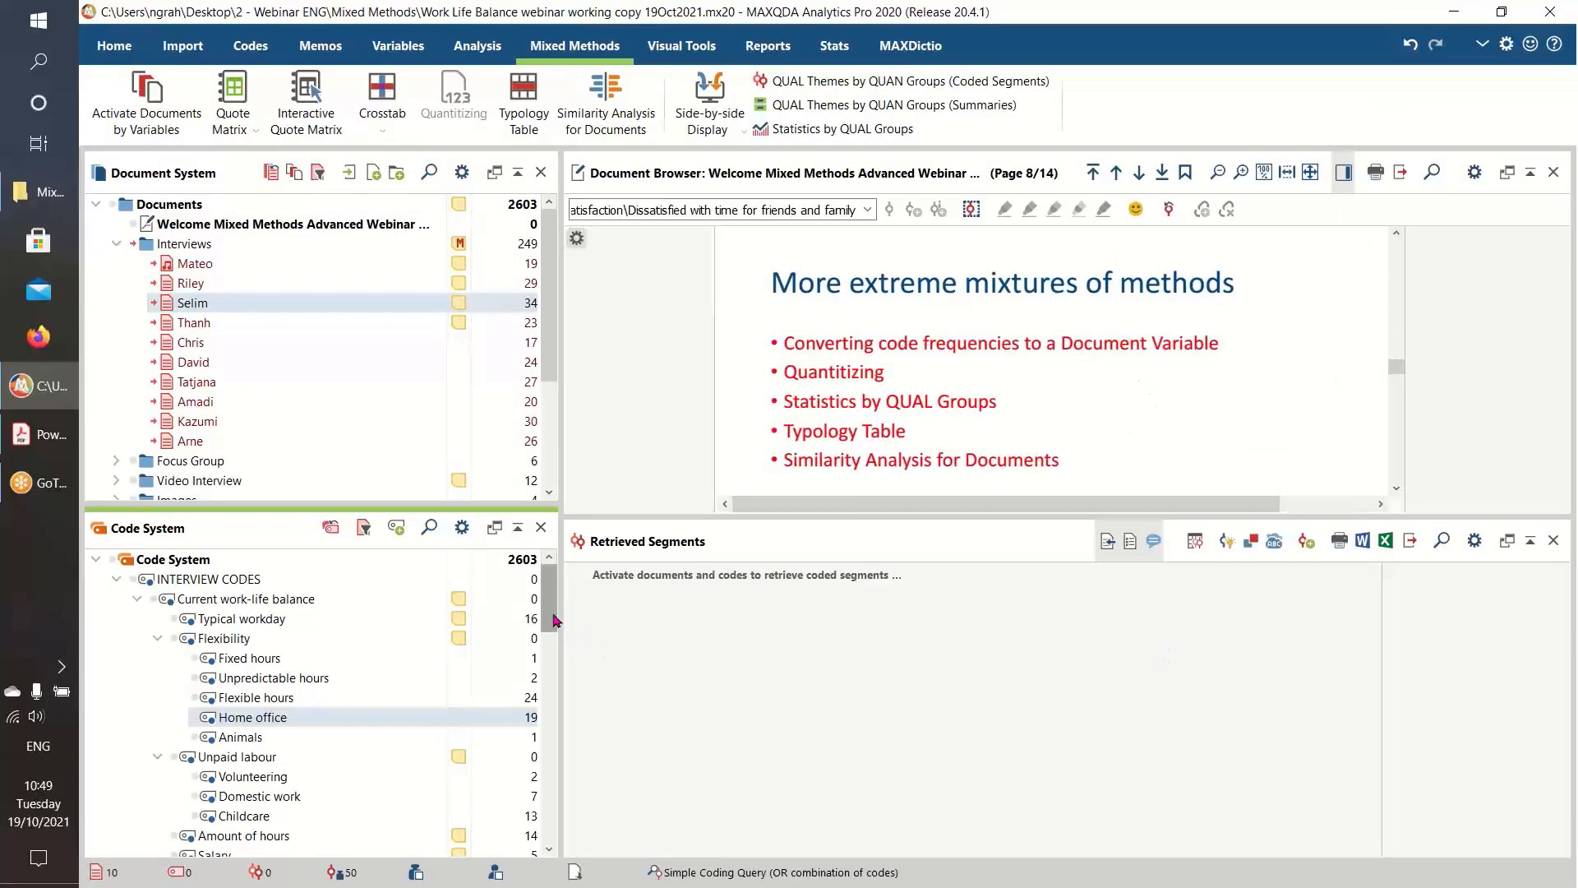
Activate the Dissatisfaction code with all its subcodes and transform them into document variables with Quantitizing
left_click_drag(549, 622, 549, 709)
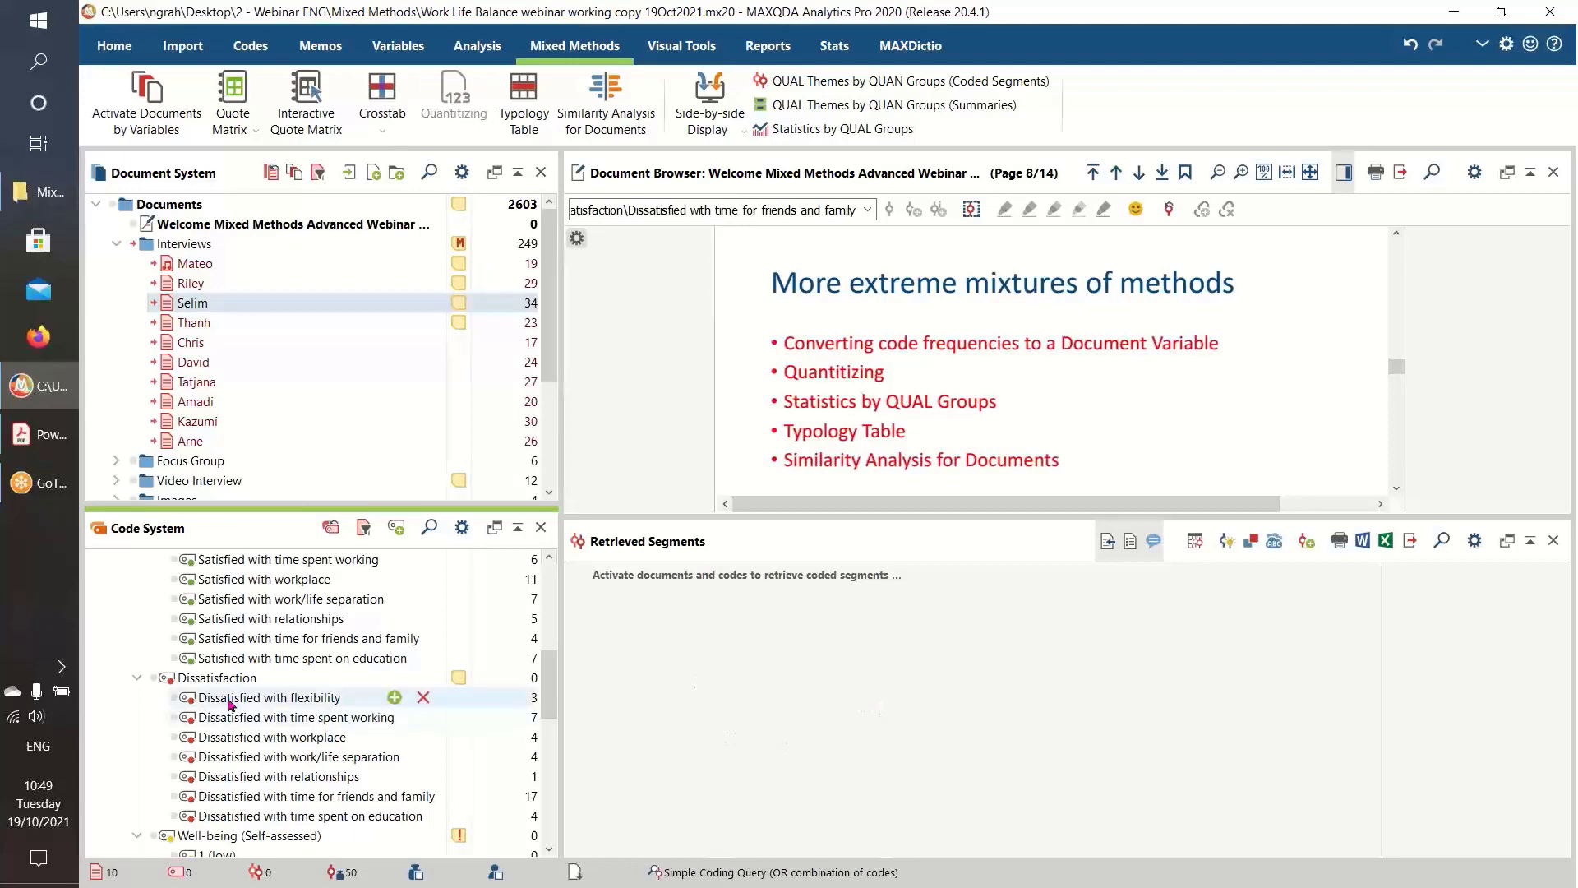
left_click(157, 678)
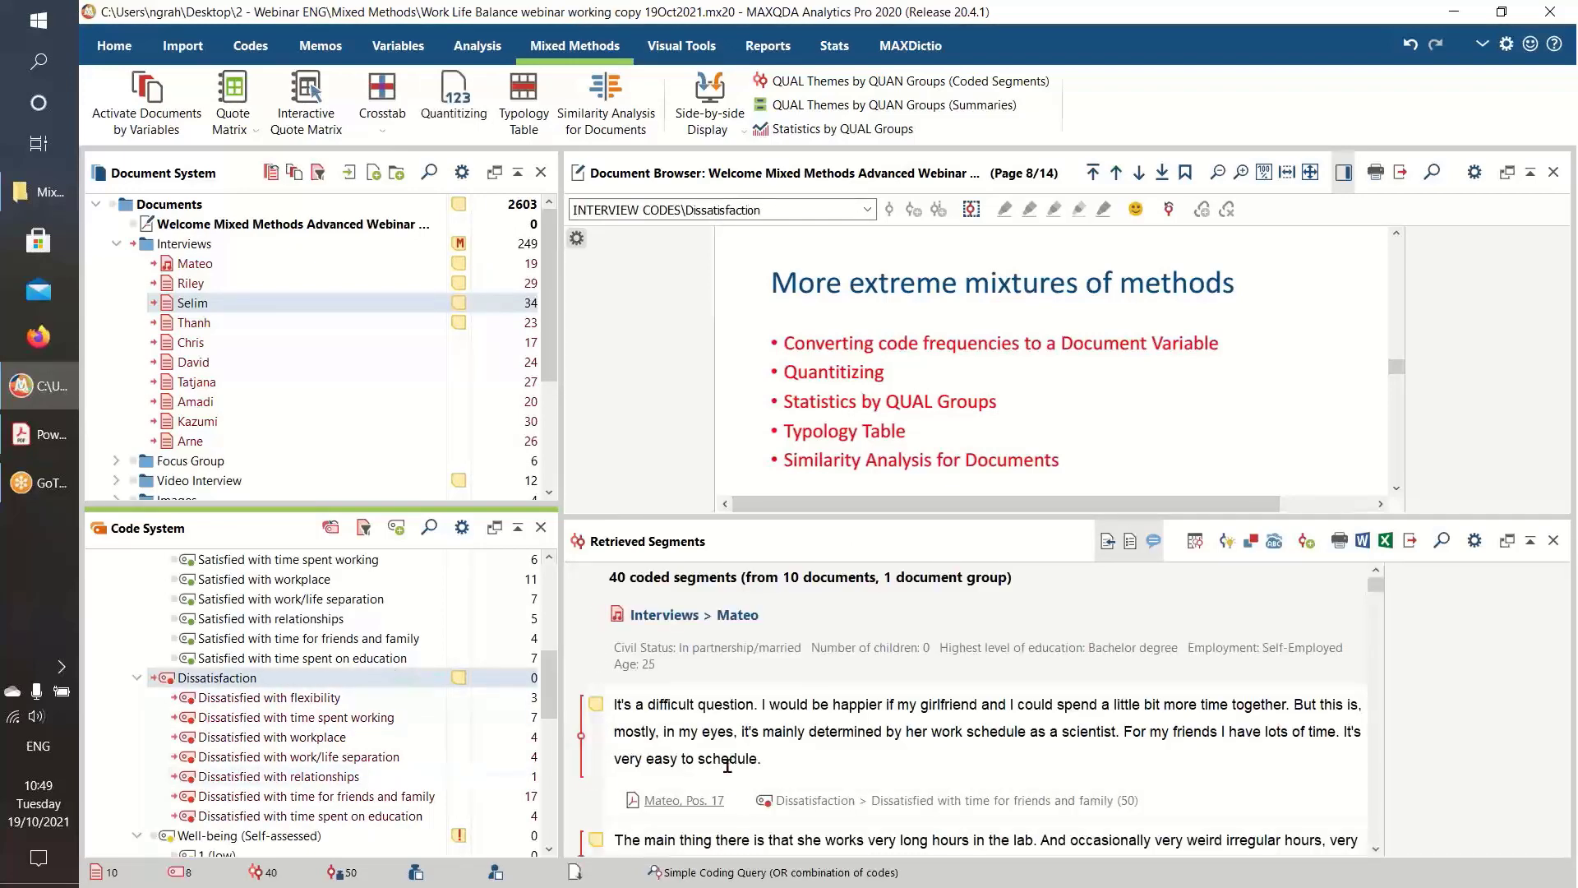
left_click(465, 94)
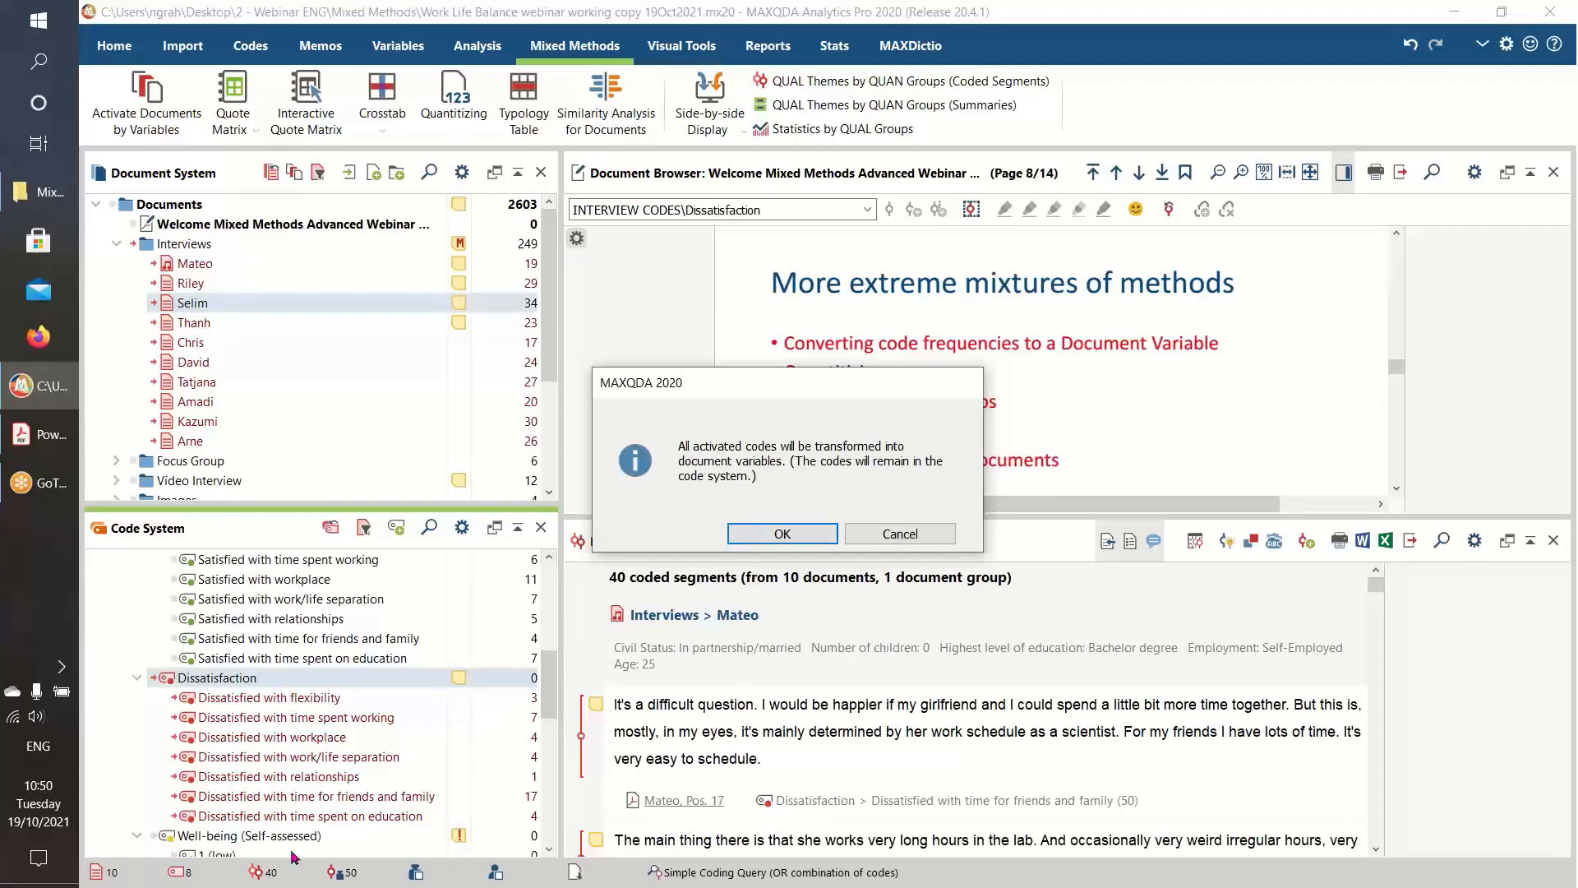
left_click(769, 536)
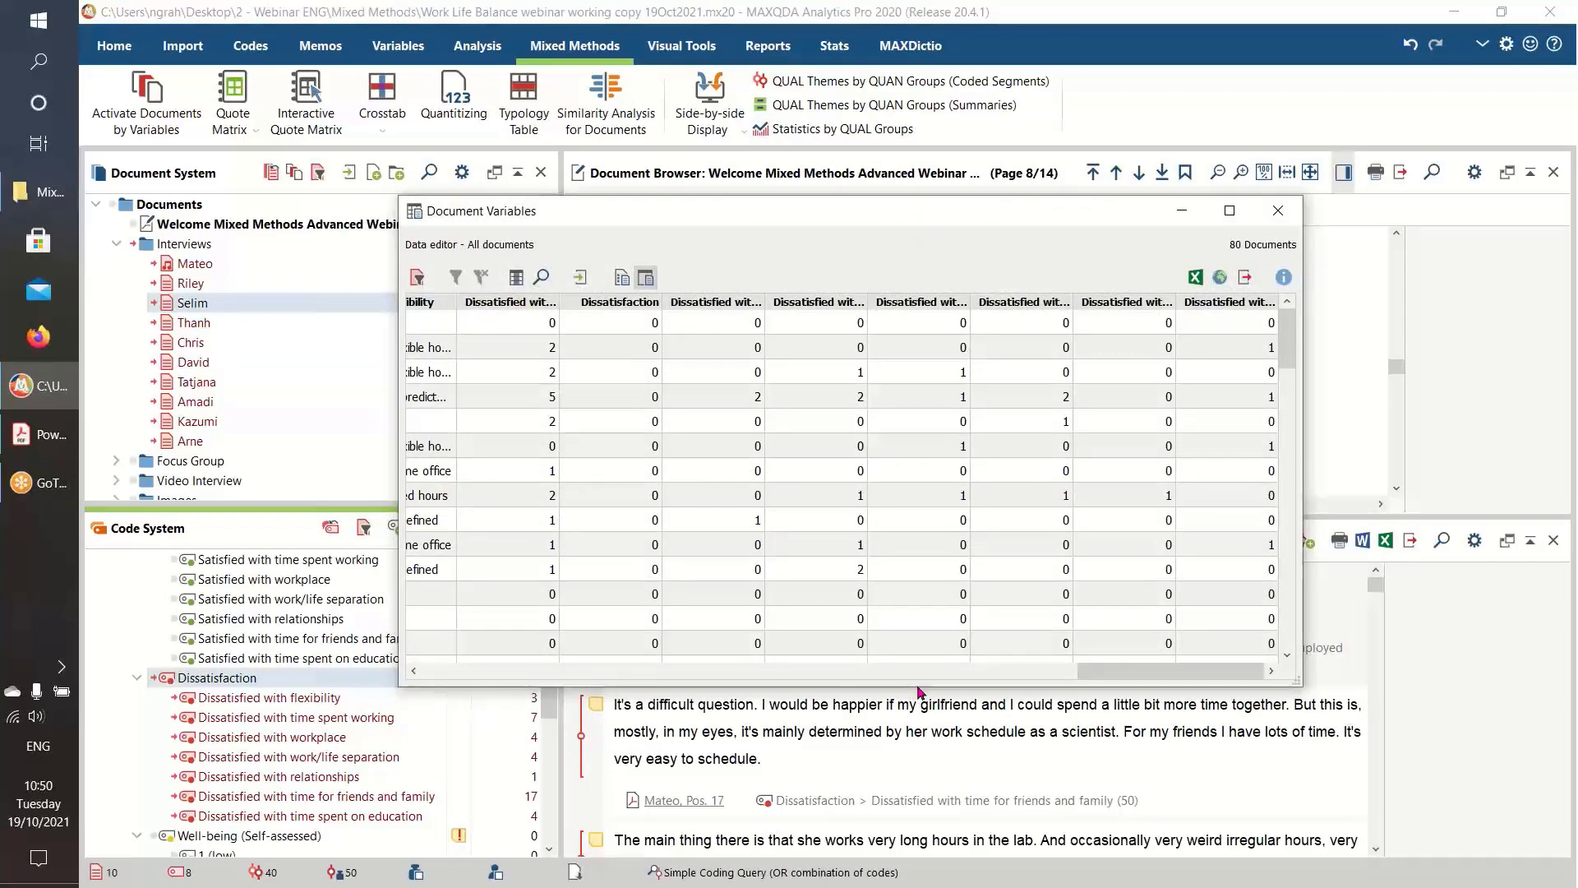
Examine the dissatisfaction frequency variables in the document variables table, adjusting column widths to read their names, and close the table
left_click_drag(1110, 676, 1041, 687)
left_click_drag(1110, 684, 1126, 684)
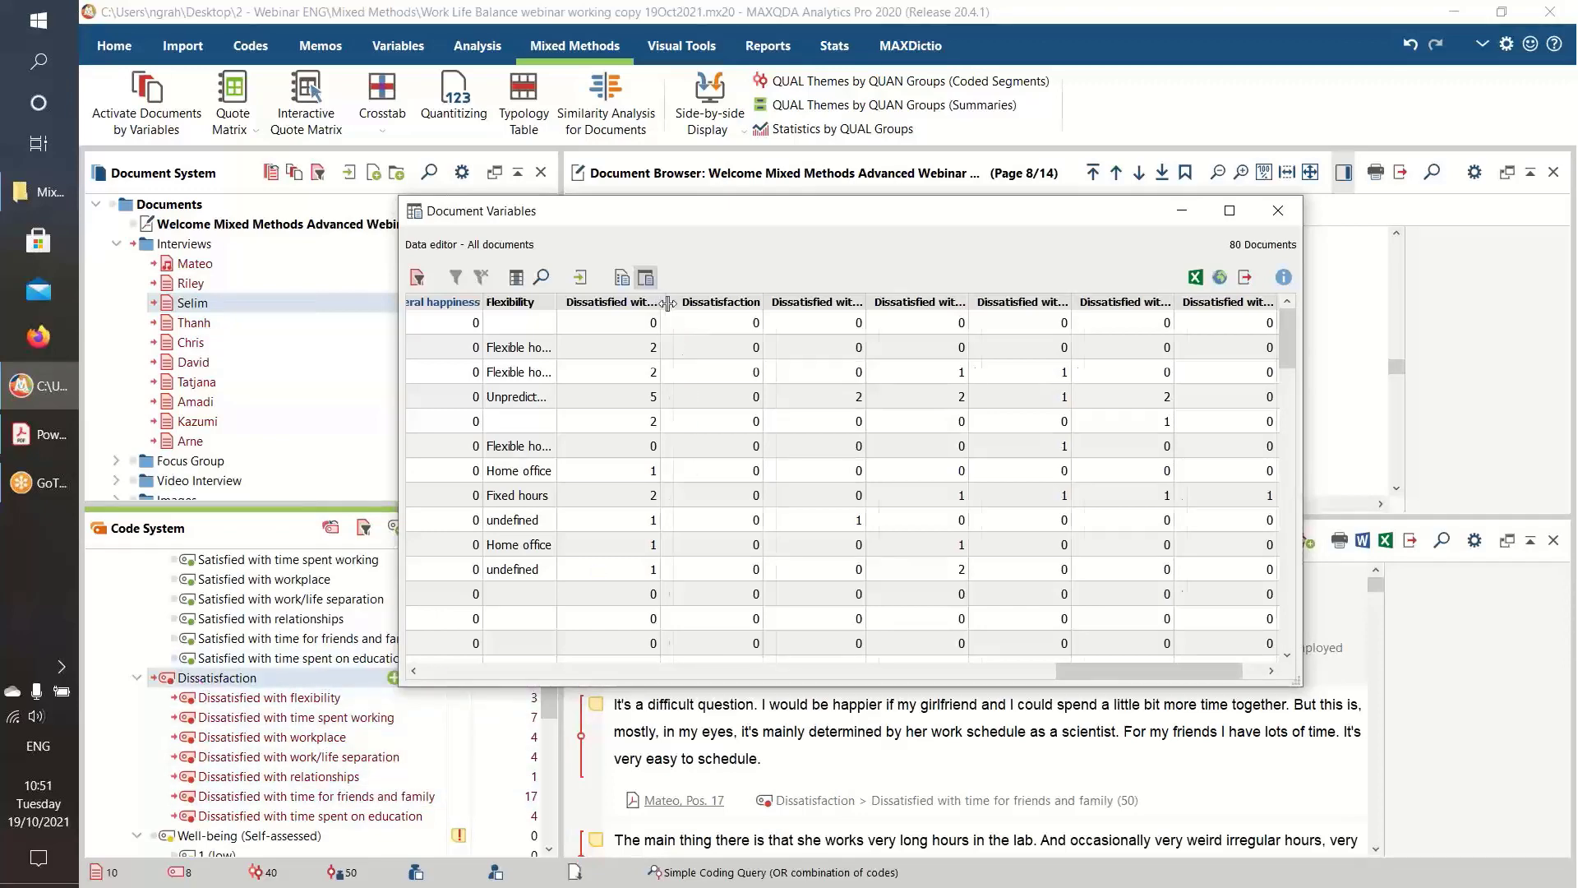
mouse_move(663, 303)
left_mouse_down()
mouse_move(704, 311)
mouse_move(665, 316)
left_mouse_up()
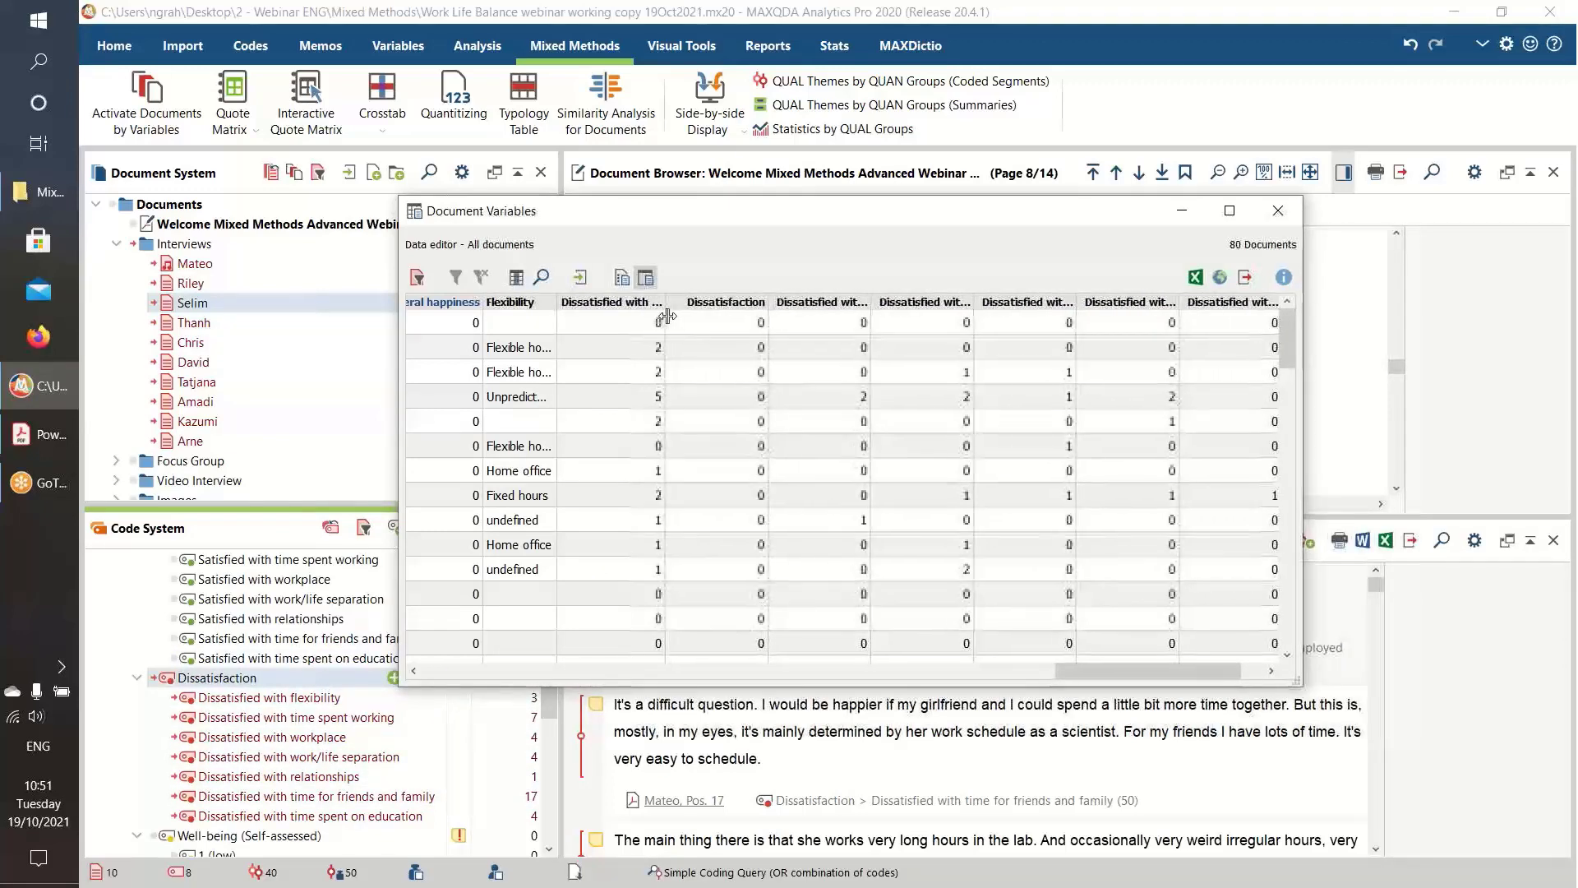
mouse_move(771, 303)
left_mouse_down()
mouse_move(794, 307)
mouse_move(760, 310)
left_mouse_up()
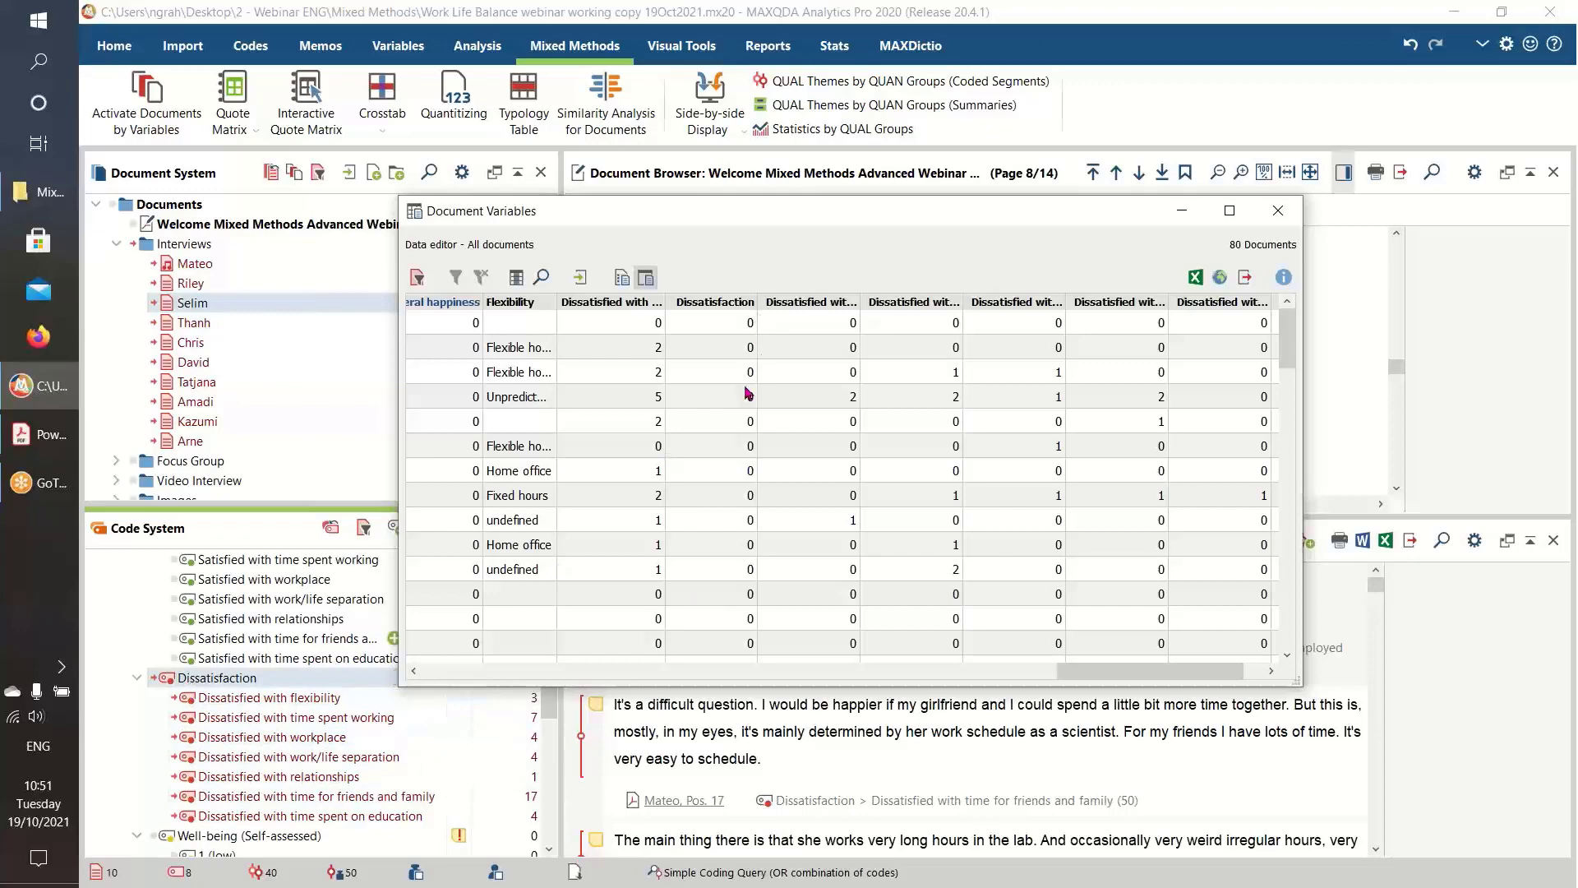
left_click_drag(859, 306, 926, 307)
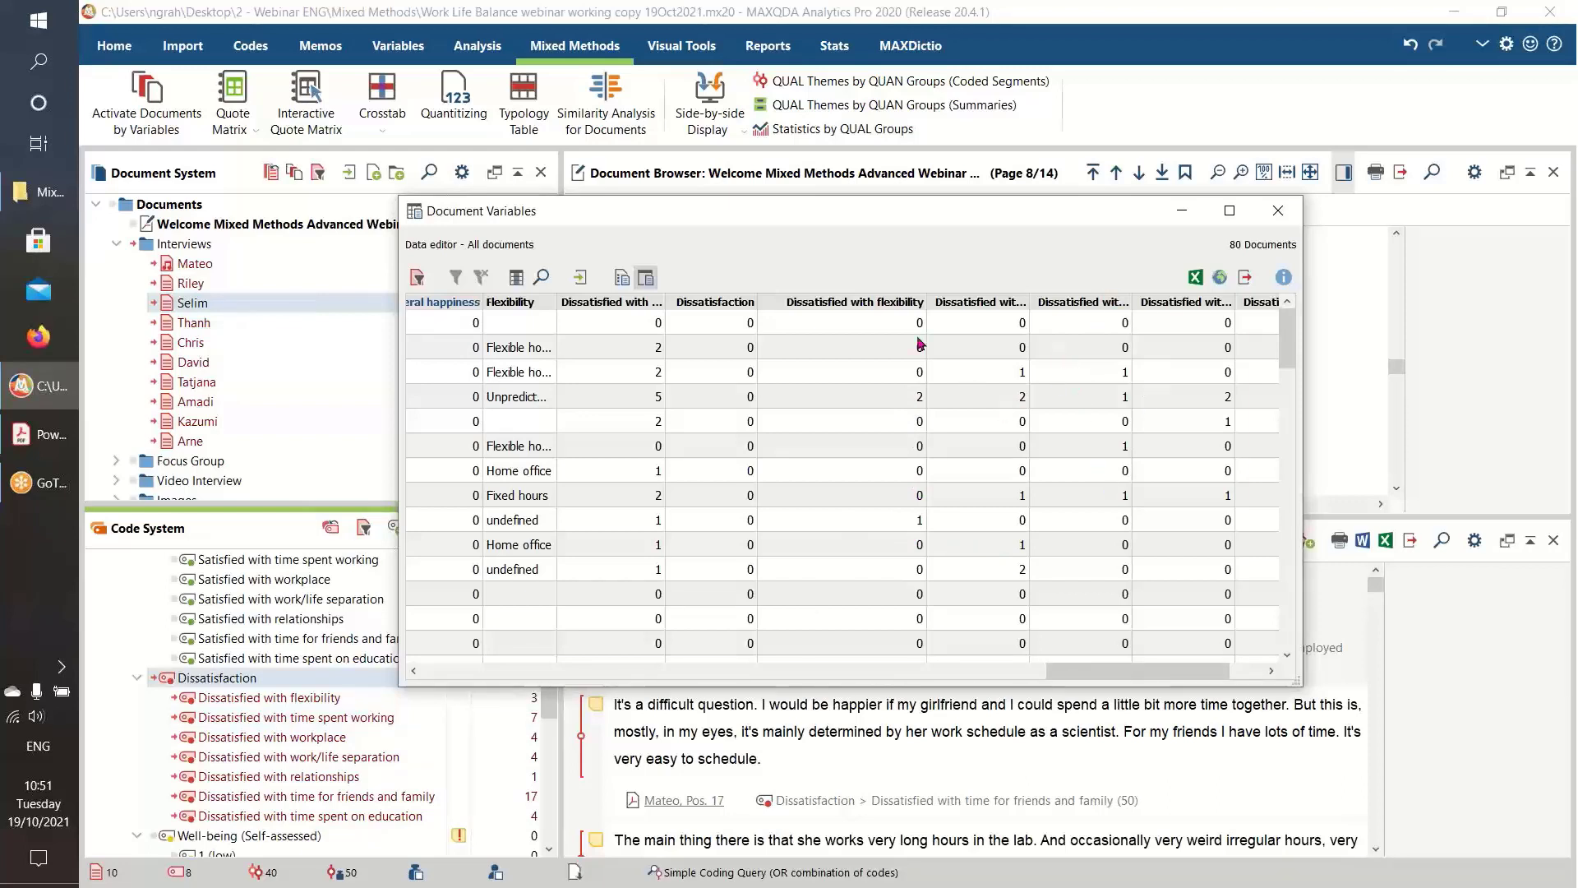
left_click_drag(924, 303, 886, 303)
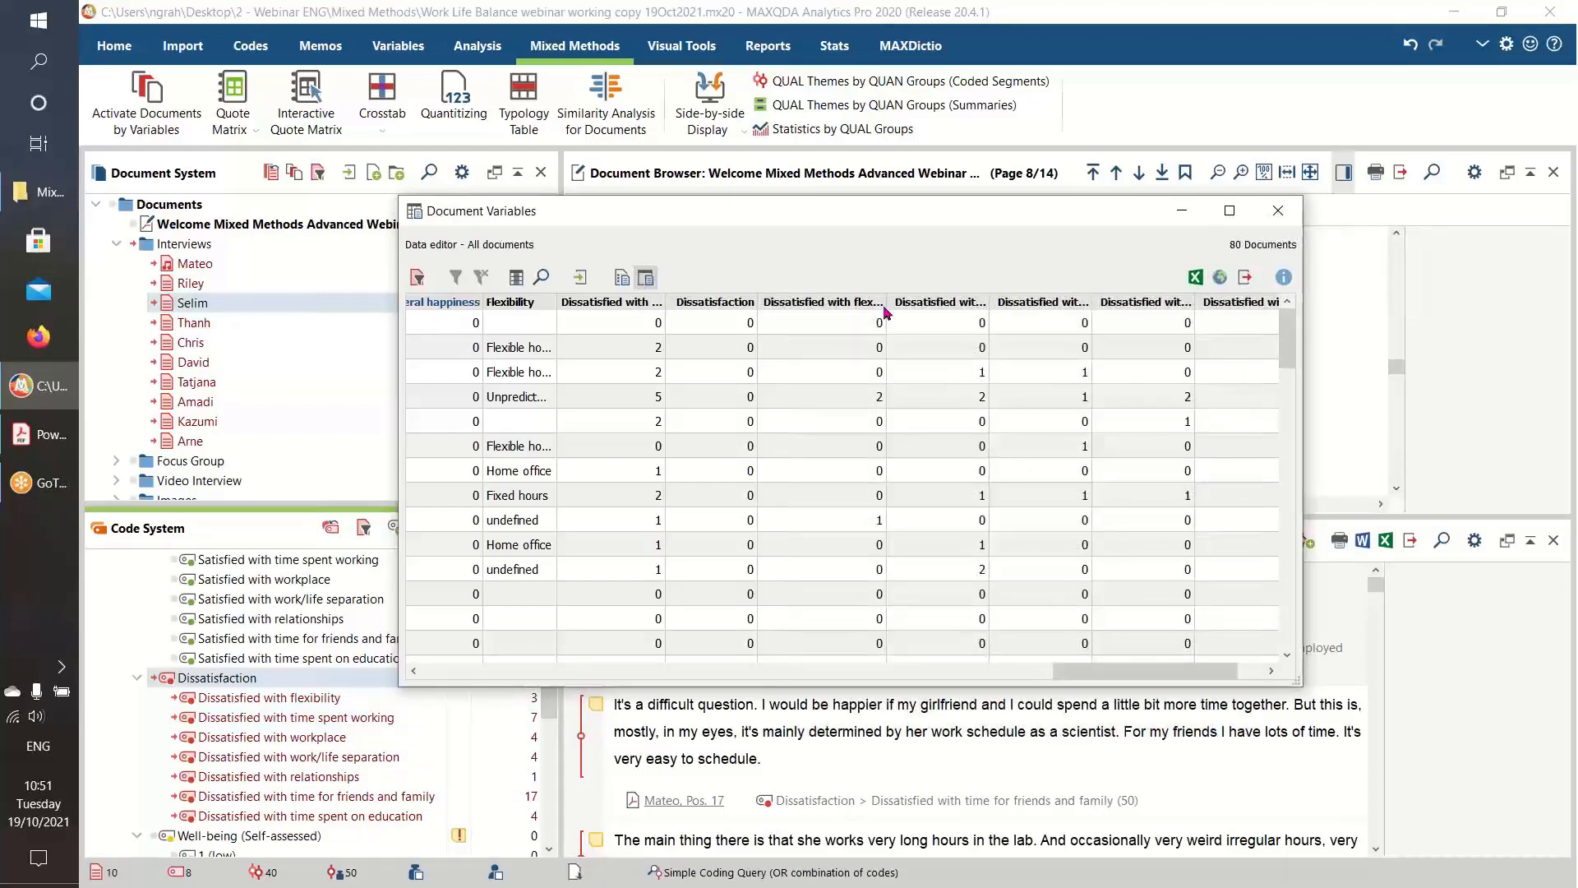
left_click_drag(1151, 673, 1240, 664)
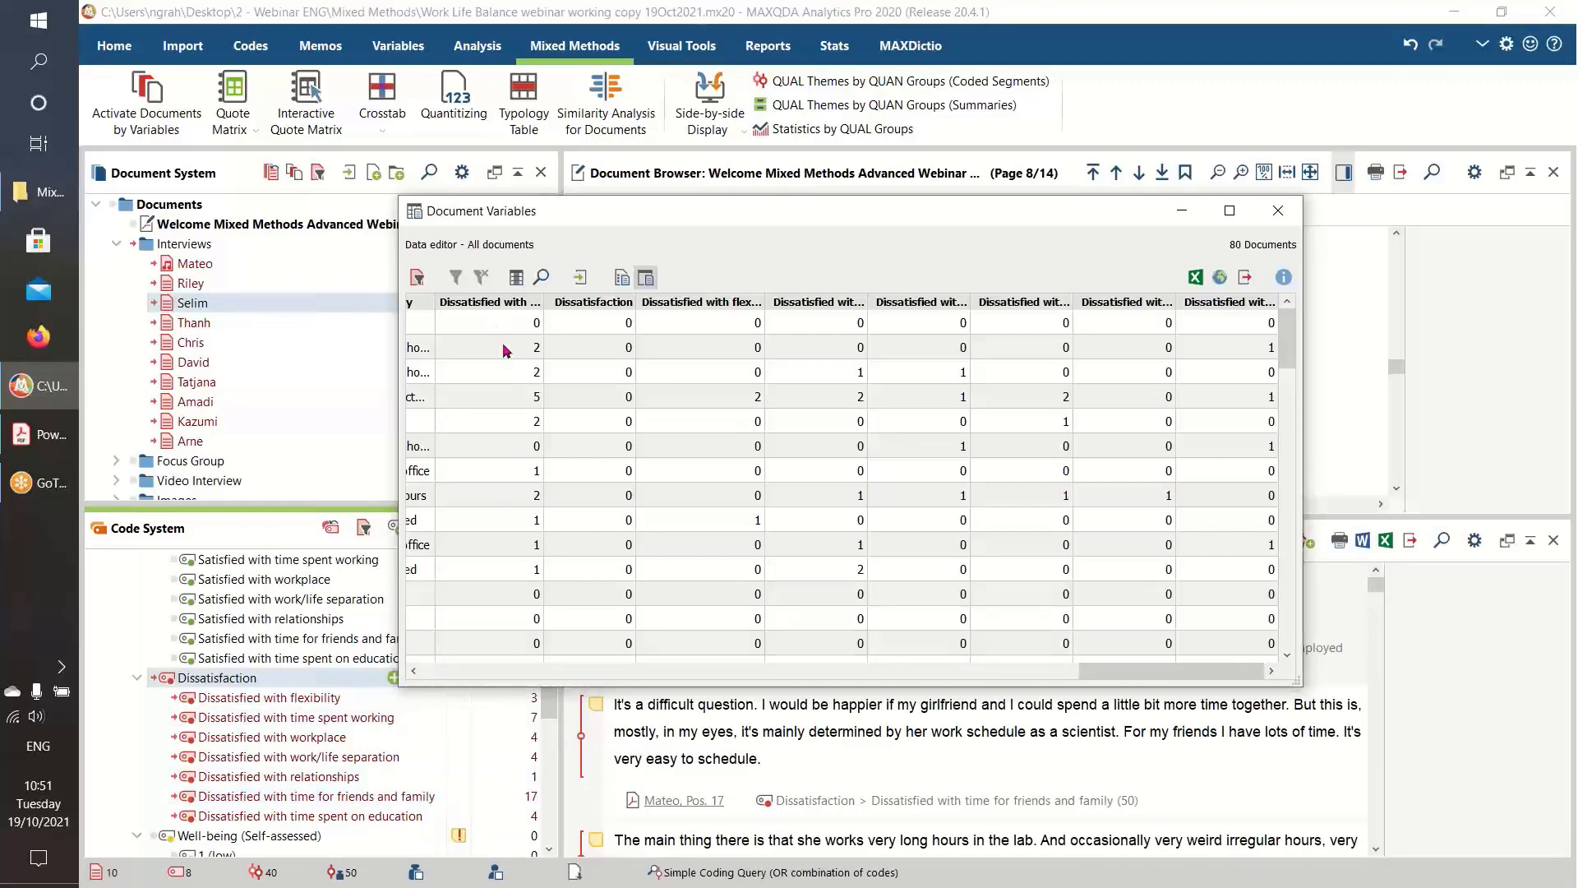
left_click_drag(536, 306, 561, 315)
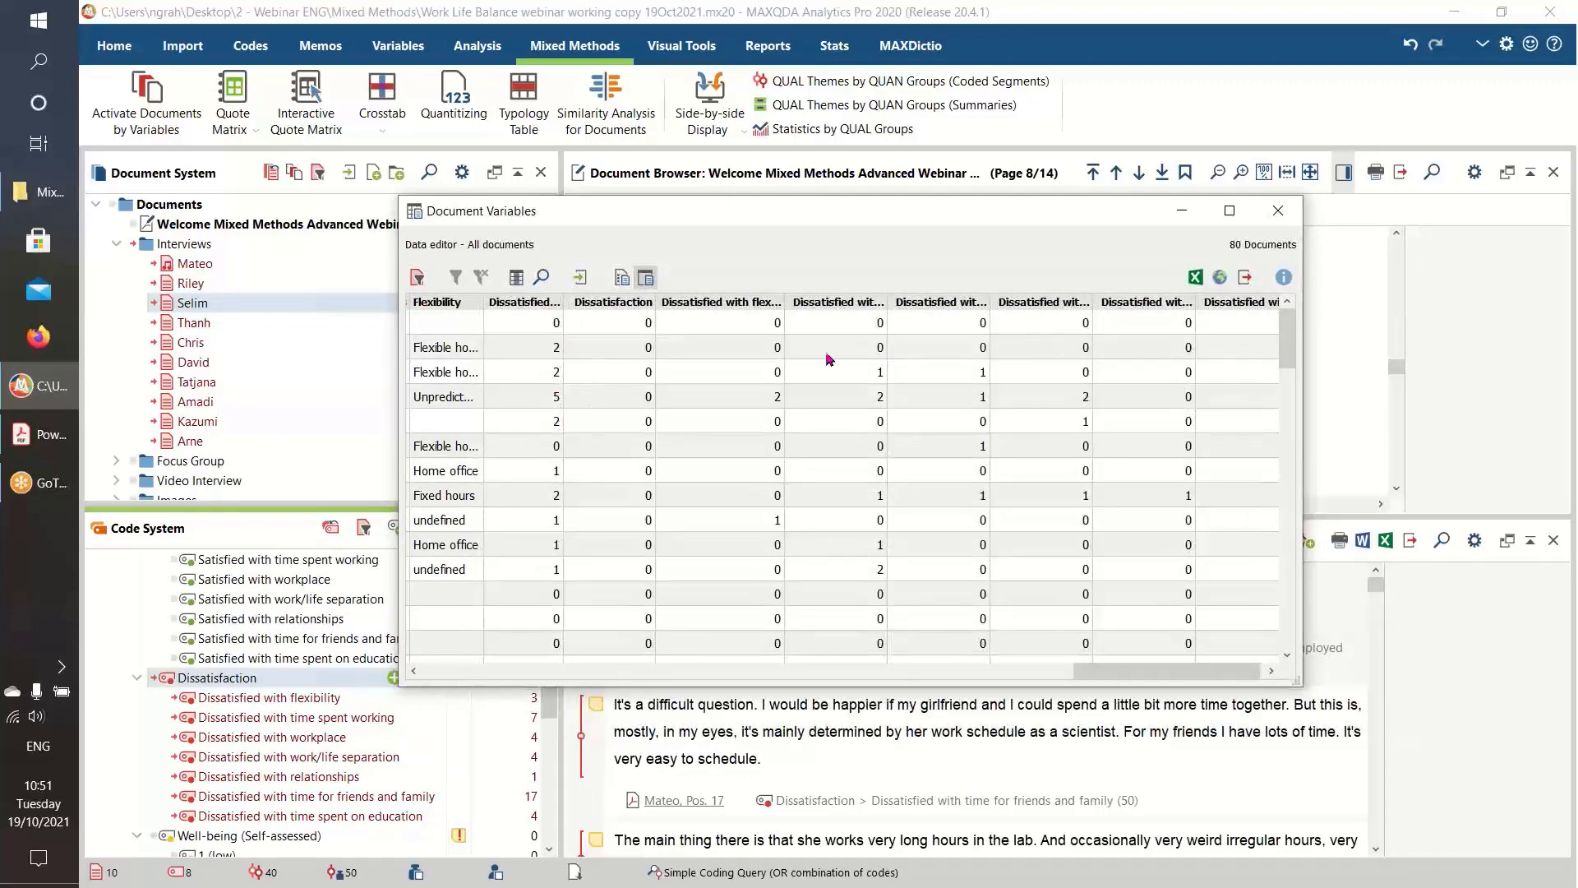
left_click(1270, 670)
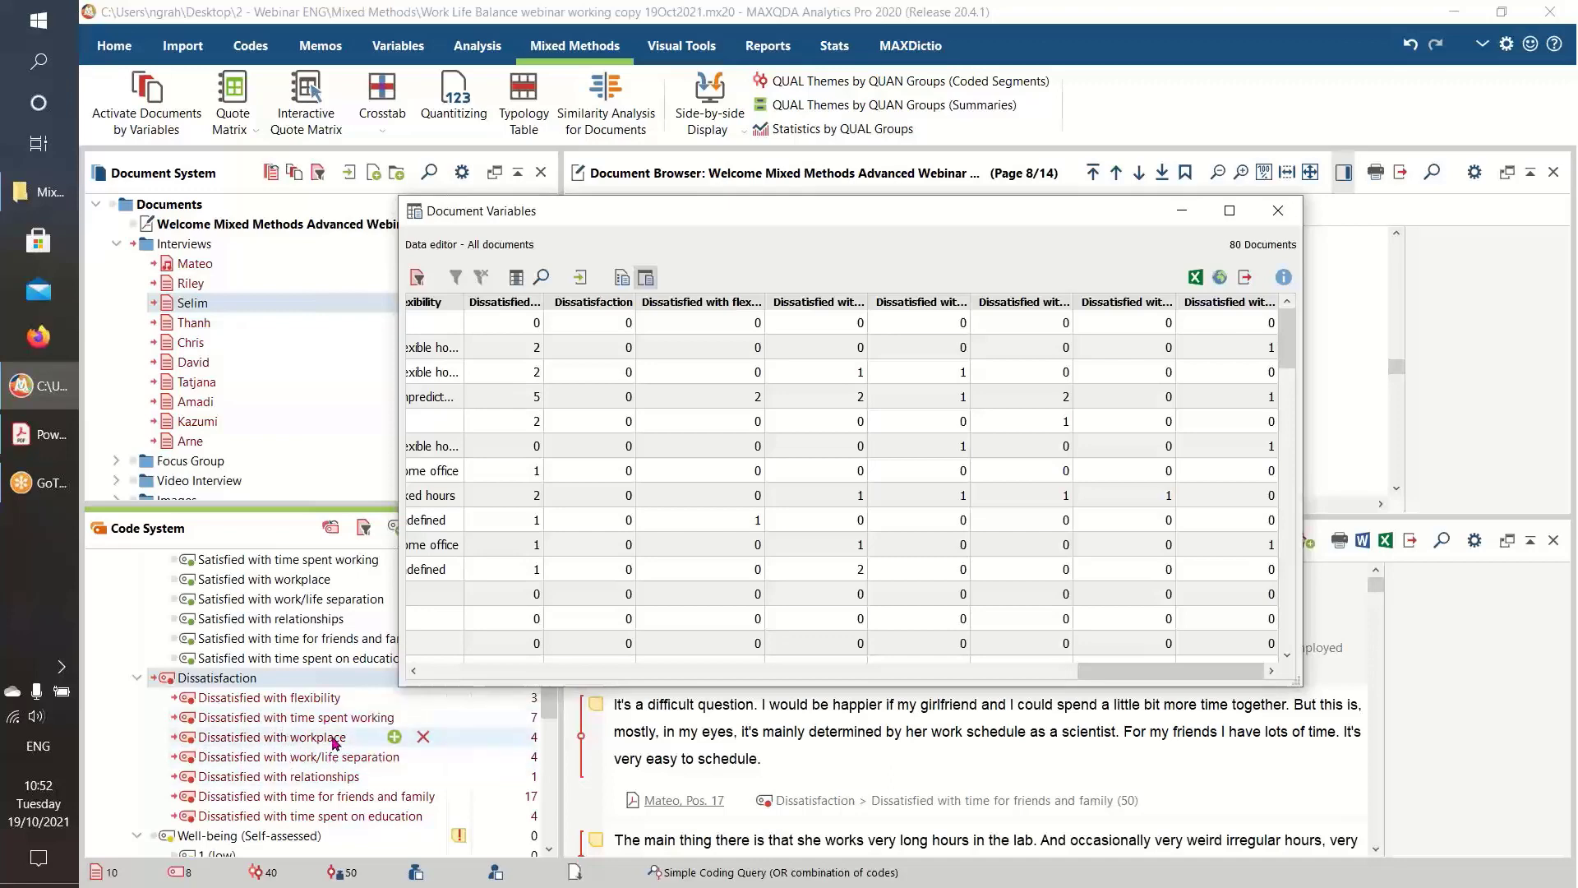
left_click(1278, 210)
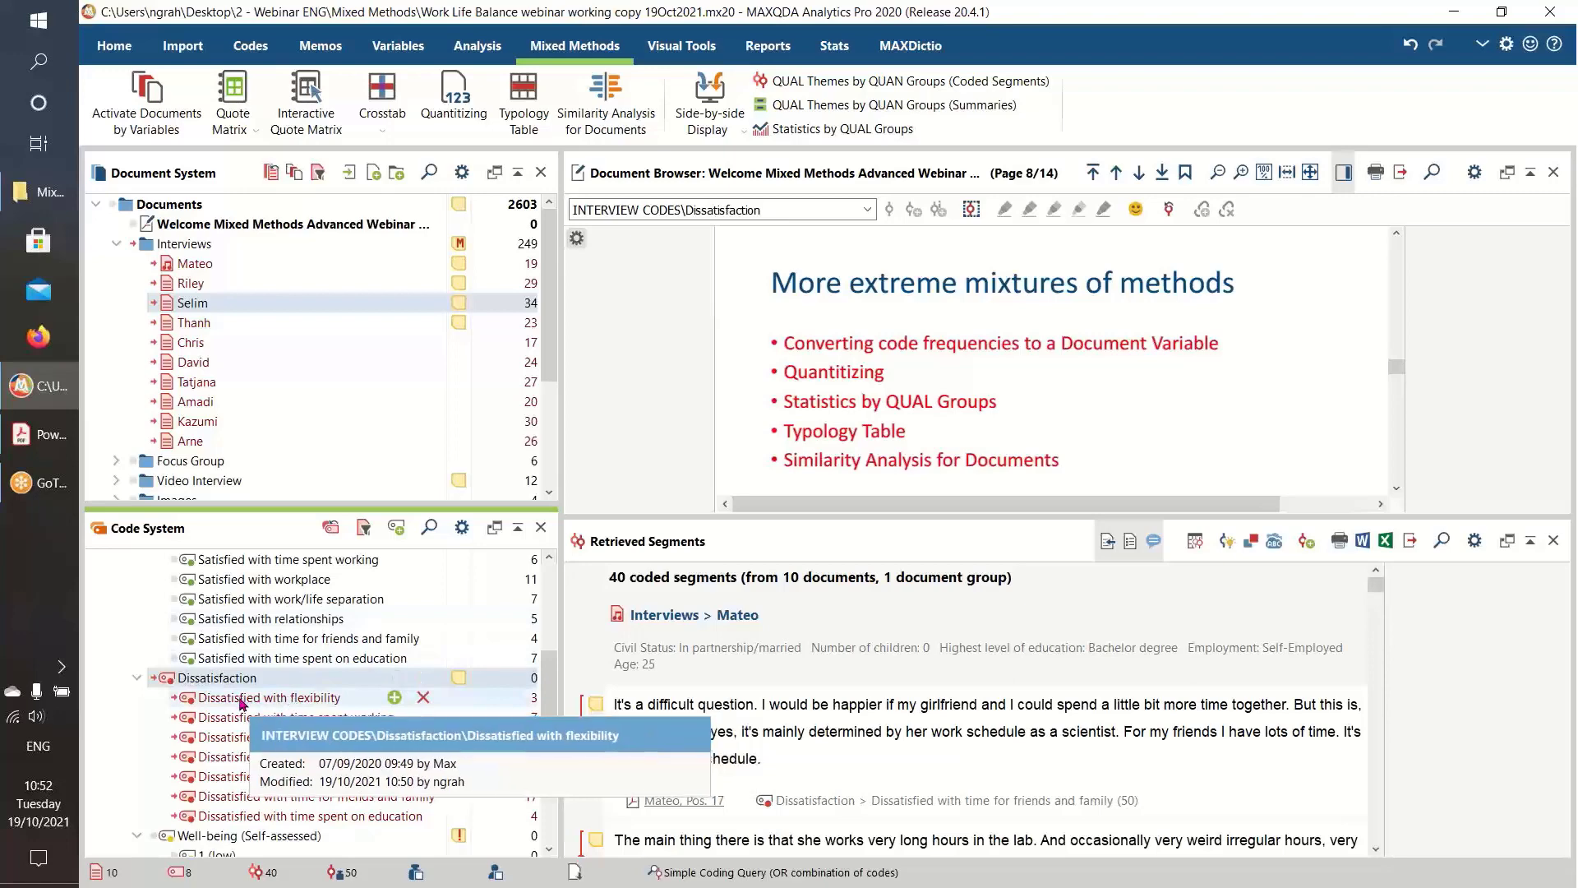
Check the Transform into Document Variable option for the Satisfied with relationships code, and reset all code activations
right_click(244, 618)
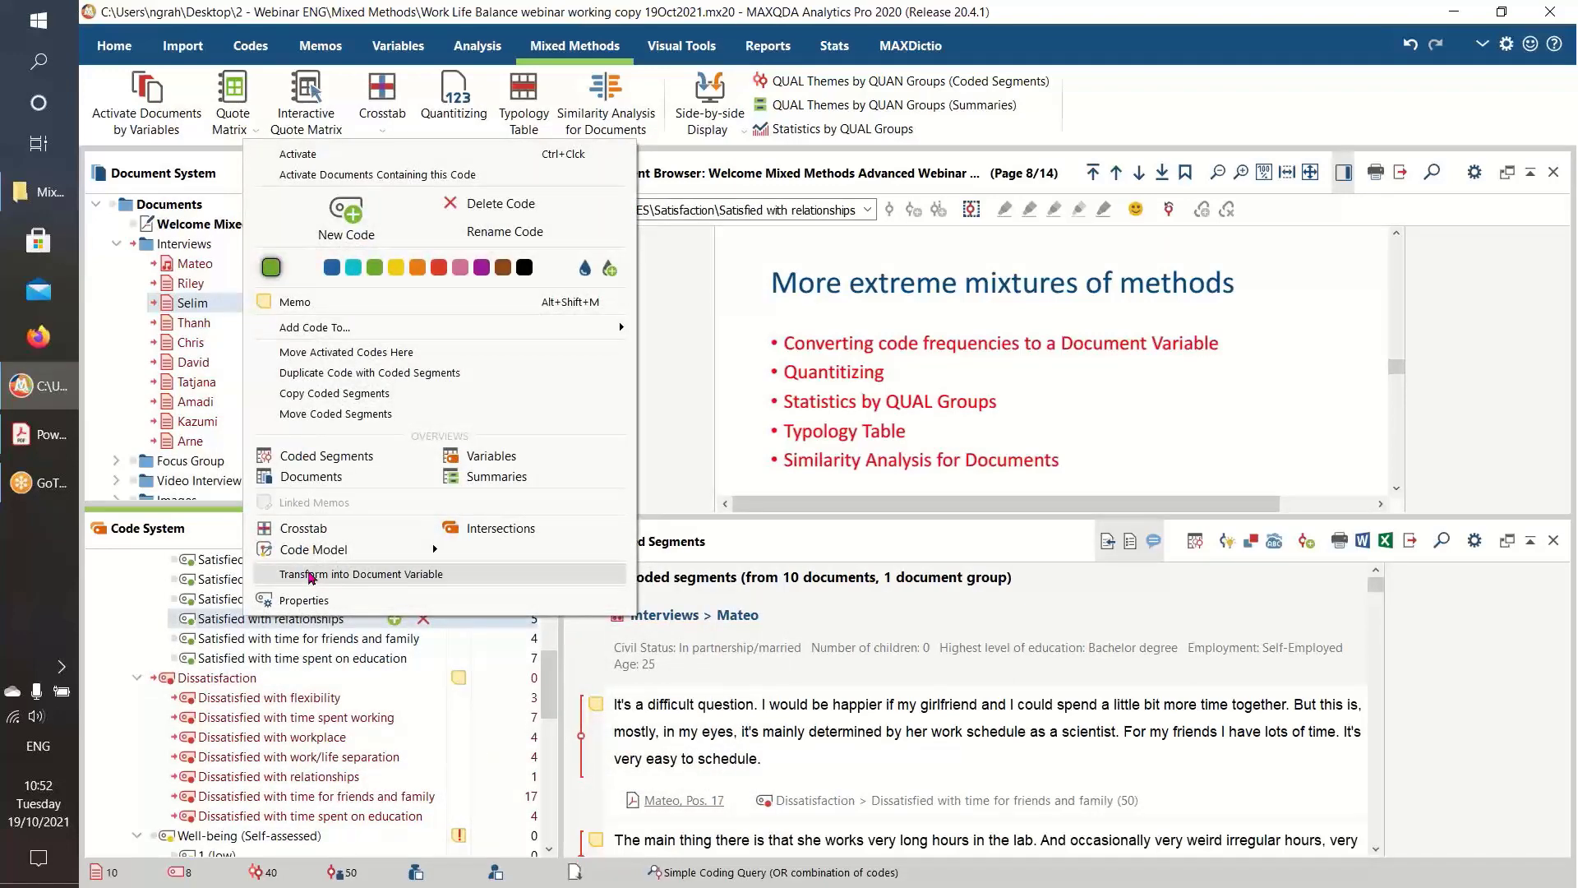
left_click(310, 575)
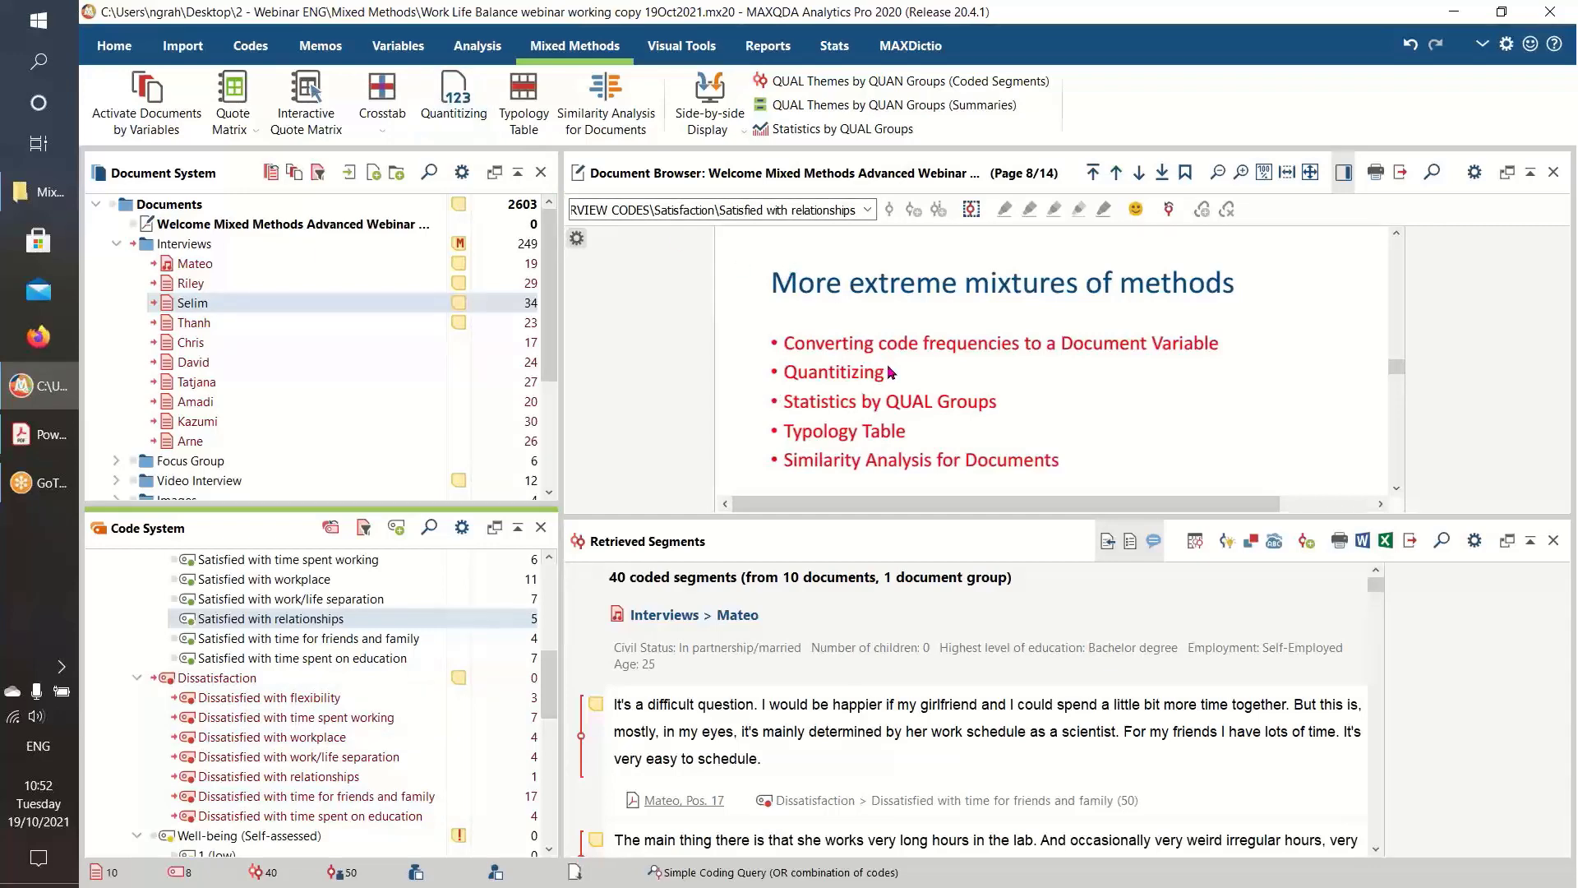
left_click(329, 530)
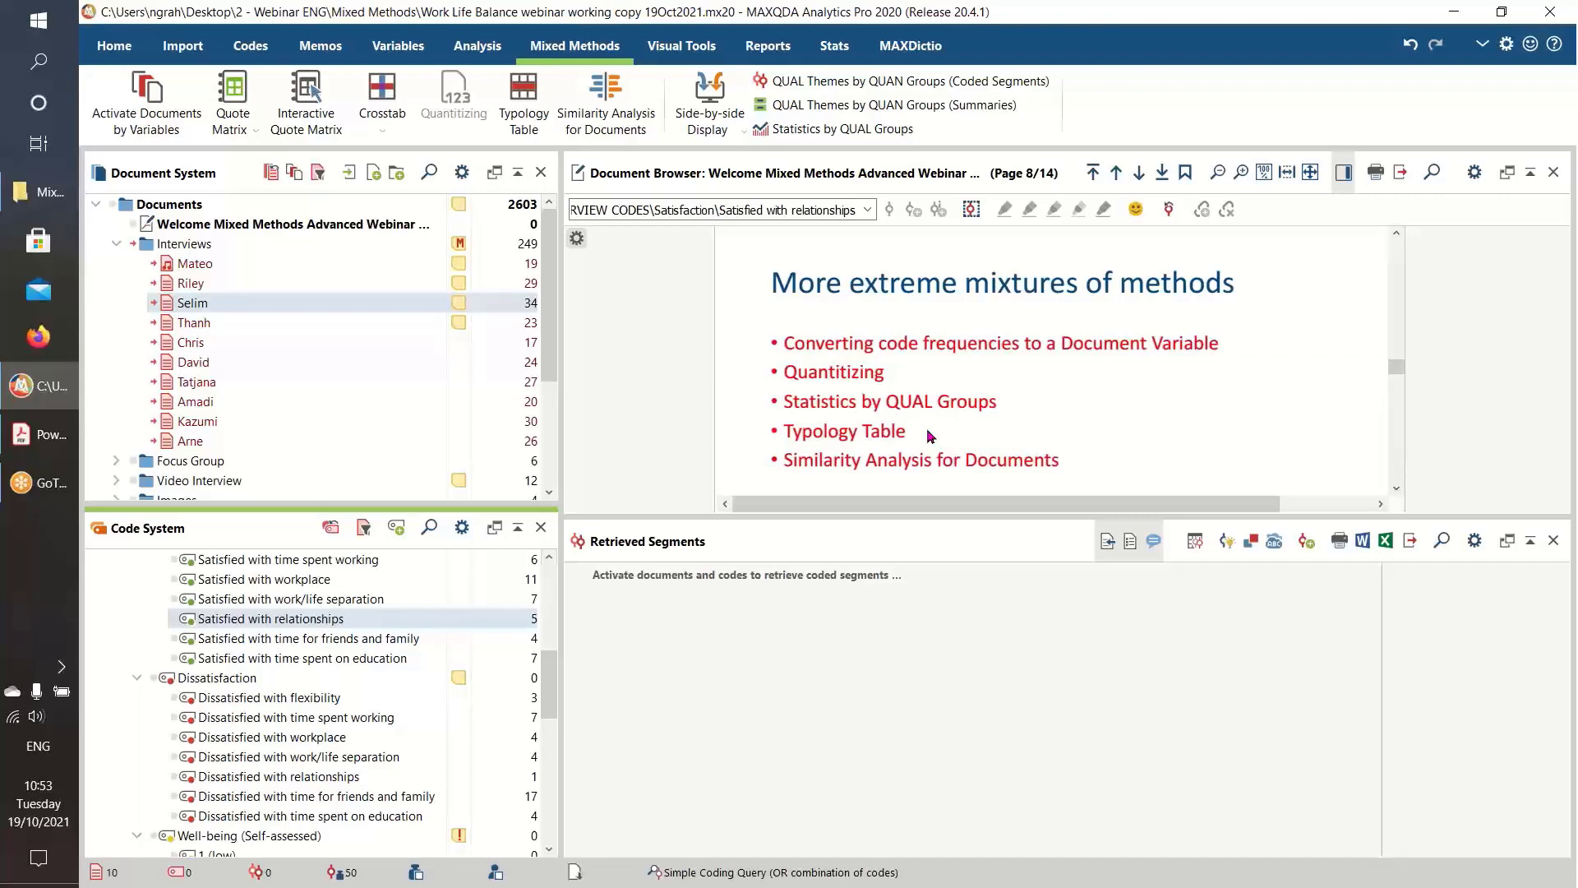
Switch to Adobe Acrobat Reader to review the diagram linking qualitative and quantitative data, and return to MAXQDA
left_click(37, 434)
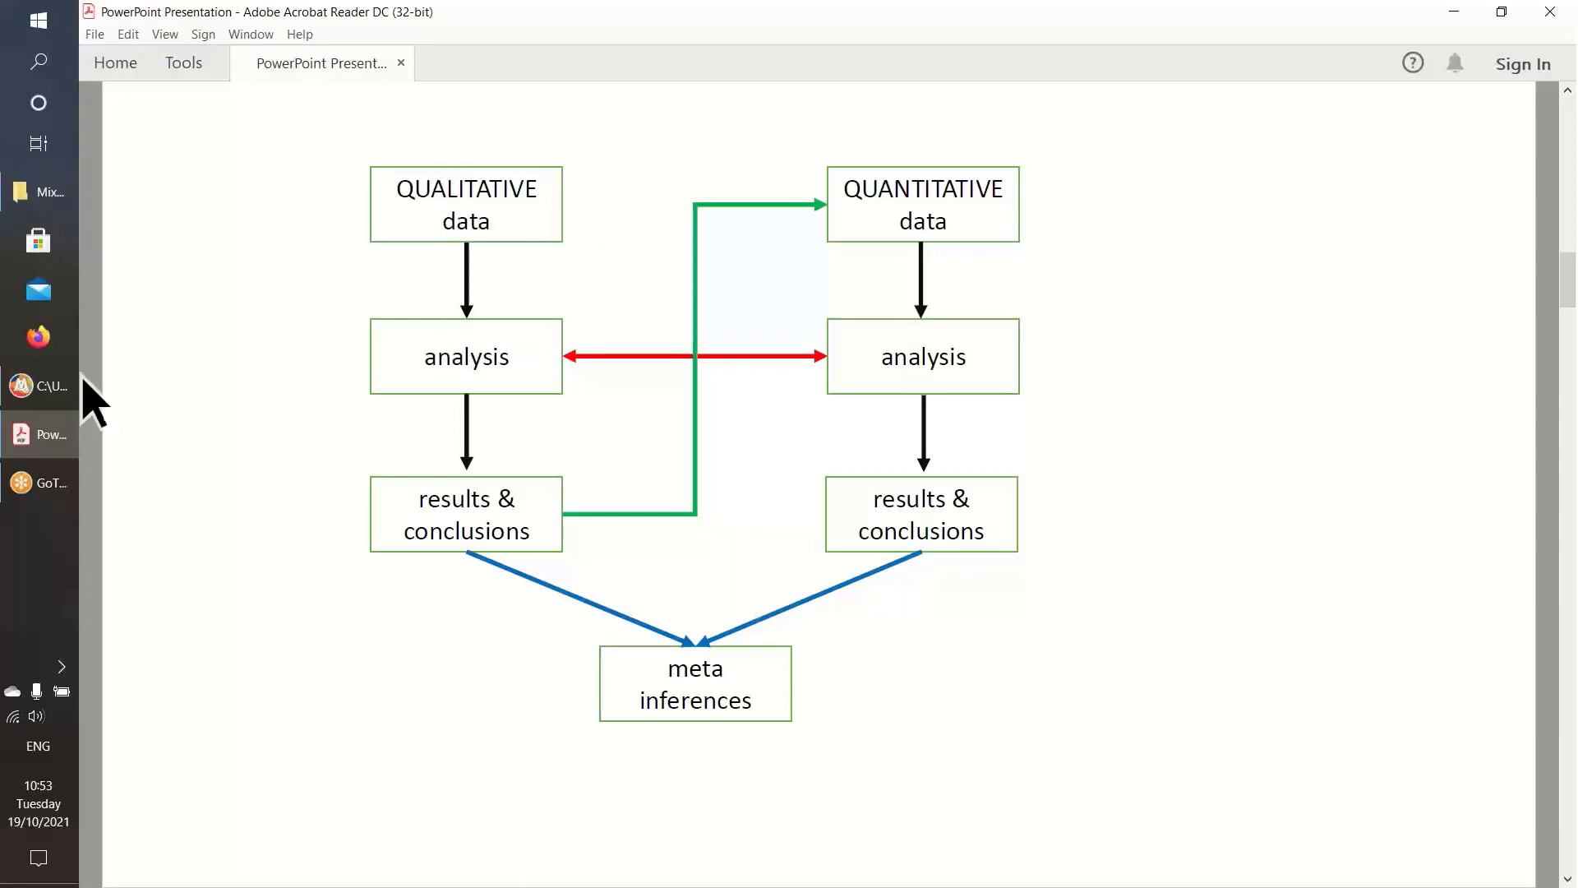
left_click(45, 386)
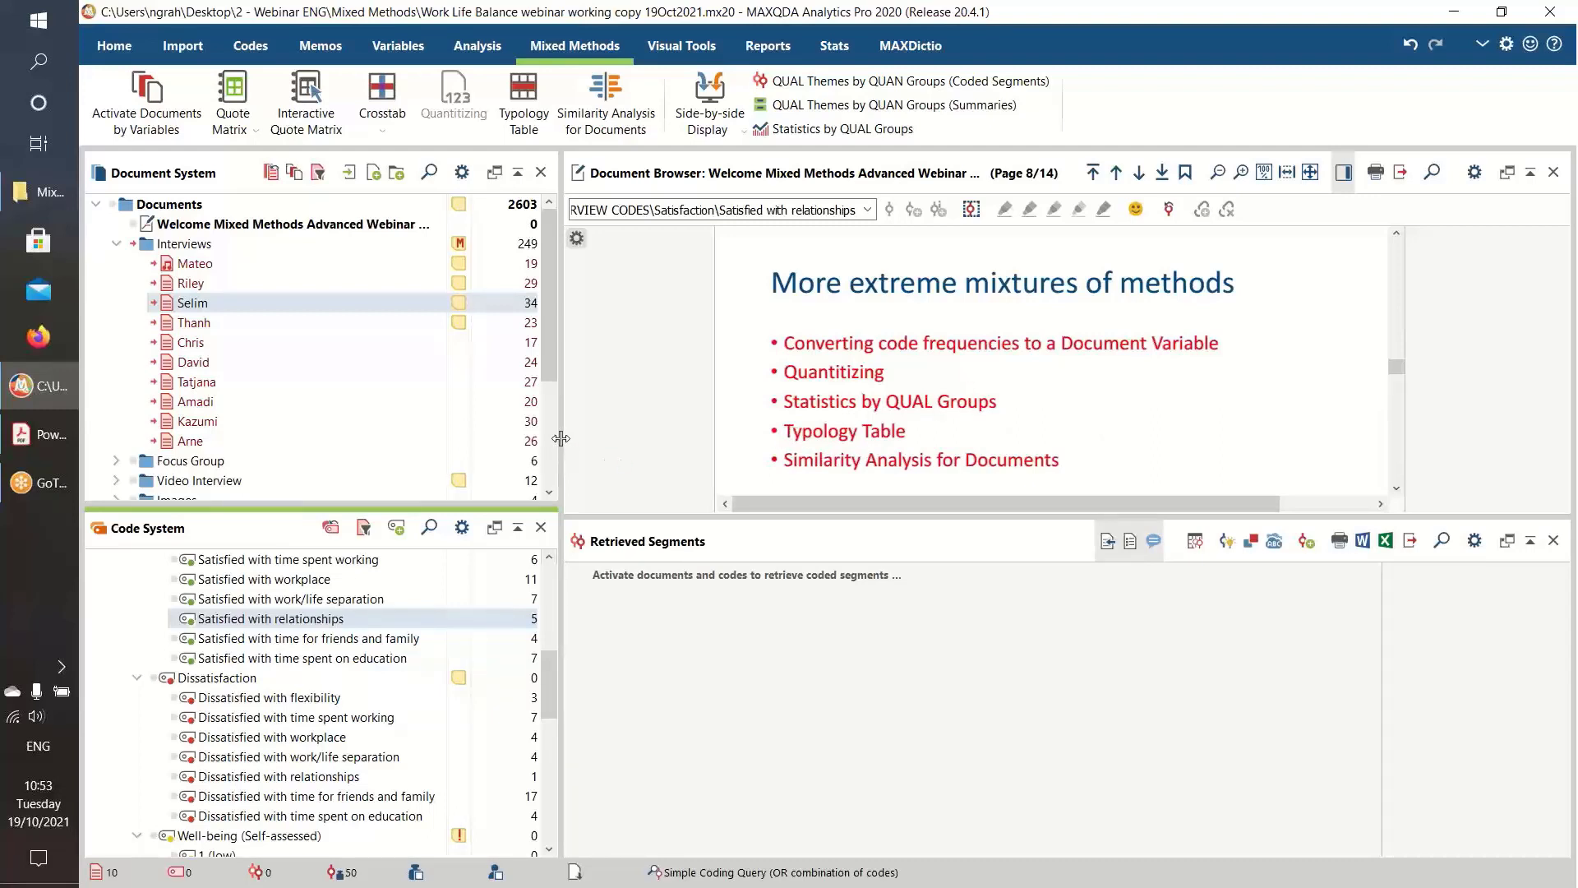
Reset the document activations, collapse the Interviews group, and expand and activate the Survey document group
left_click(271, 171)
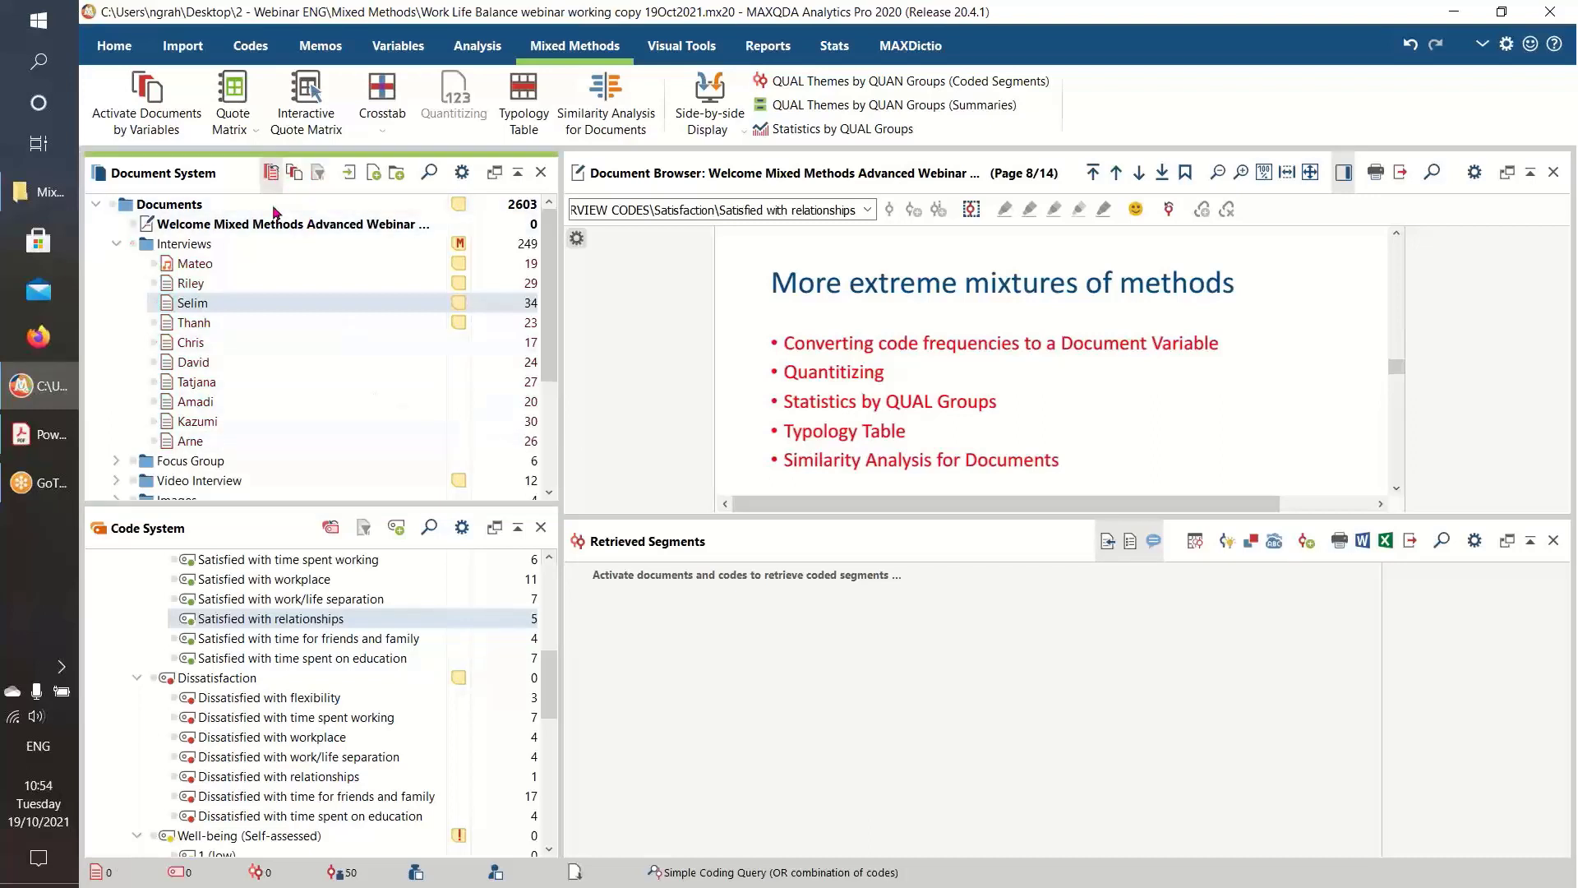
left_click(116, 243)
left_click(115, 361)
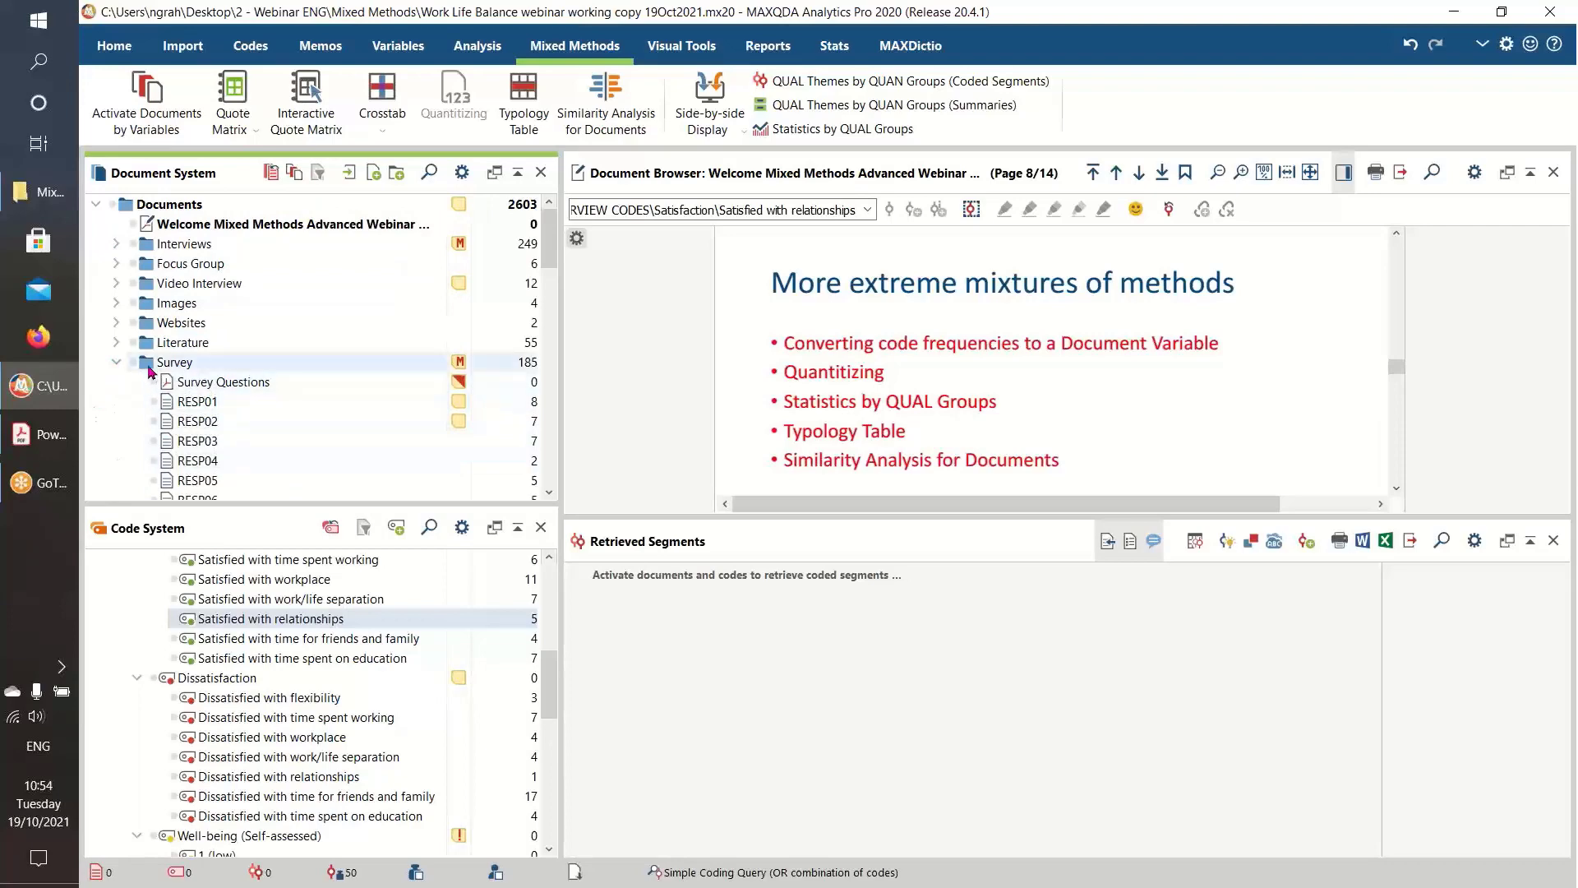
left_click(150, 366, "ctrl")
Collapse the Flexibility, Unpaid labour, Satisfaction and Dissatisfaction codes in the code system
left_click(553, 656)
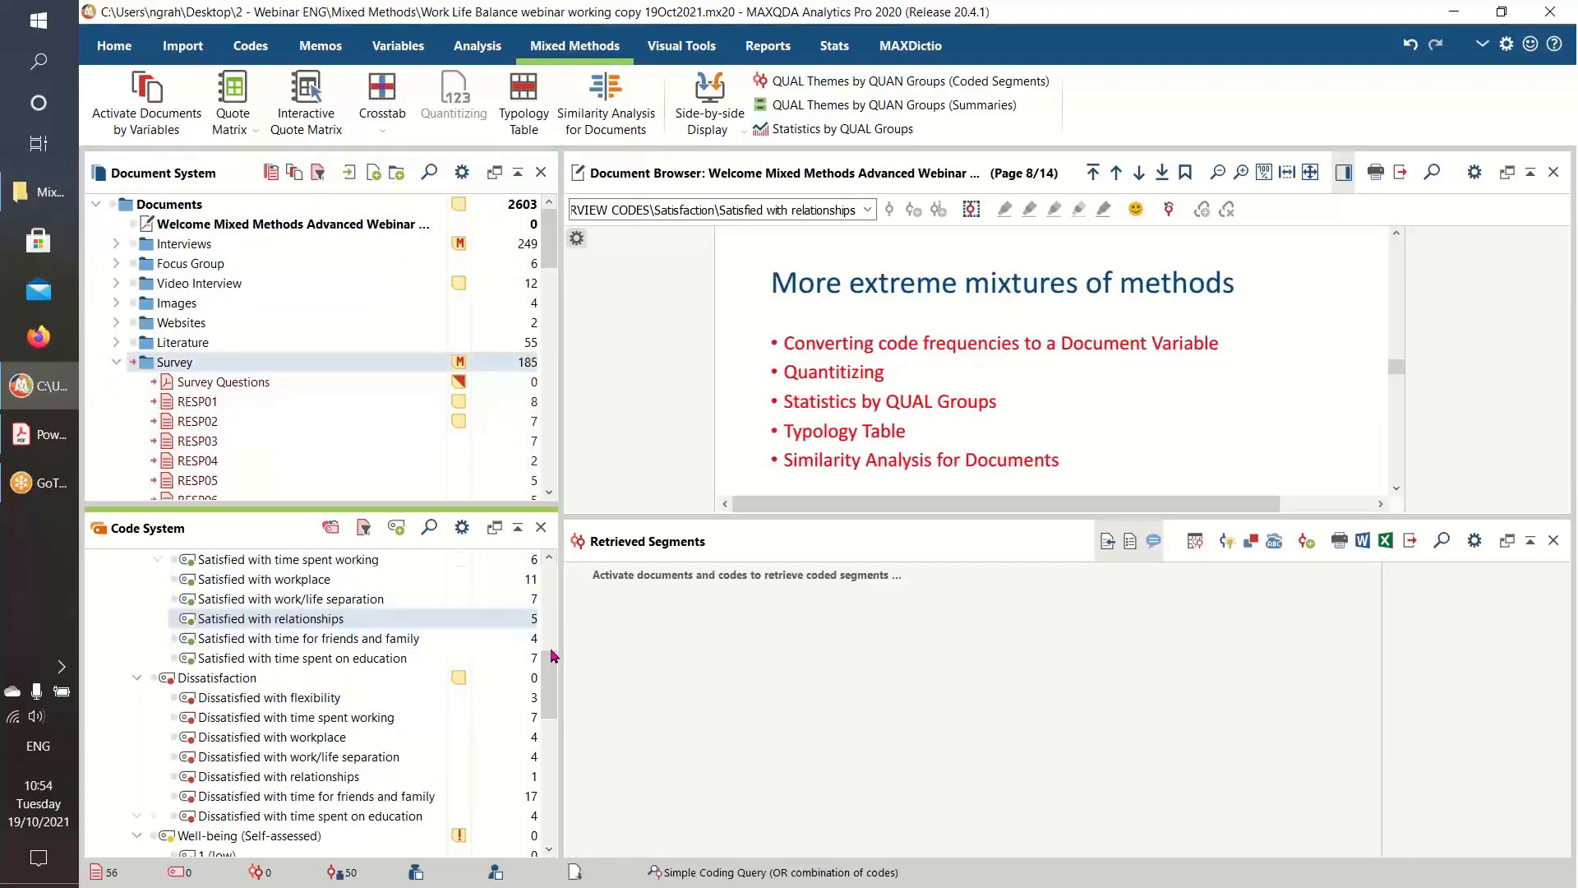
scroll(553, 655, "up", 5)
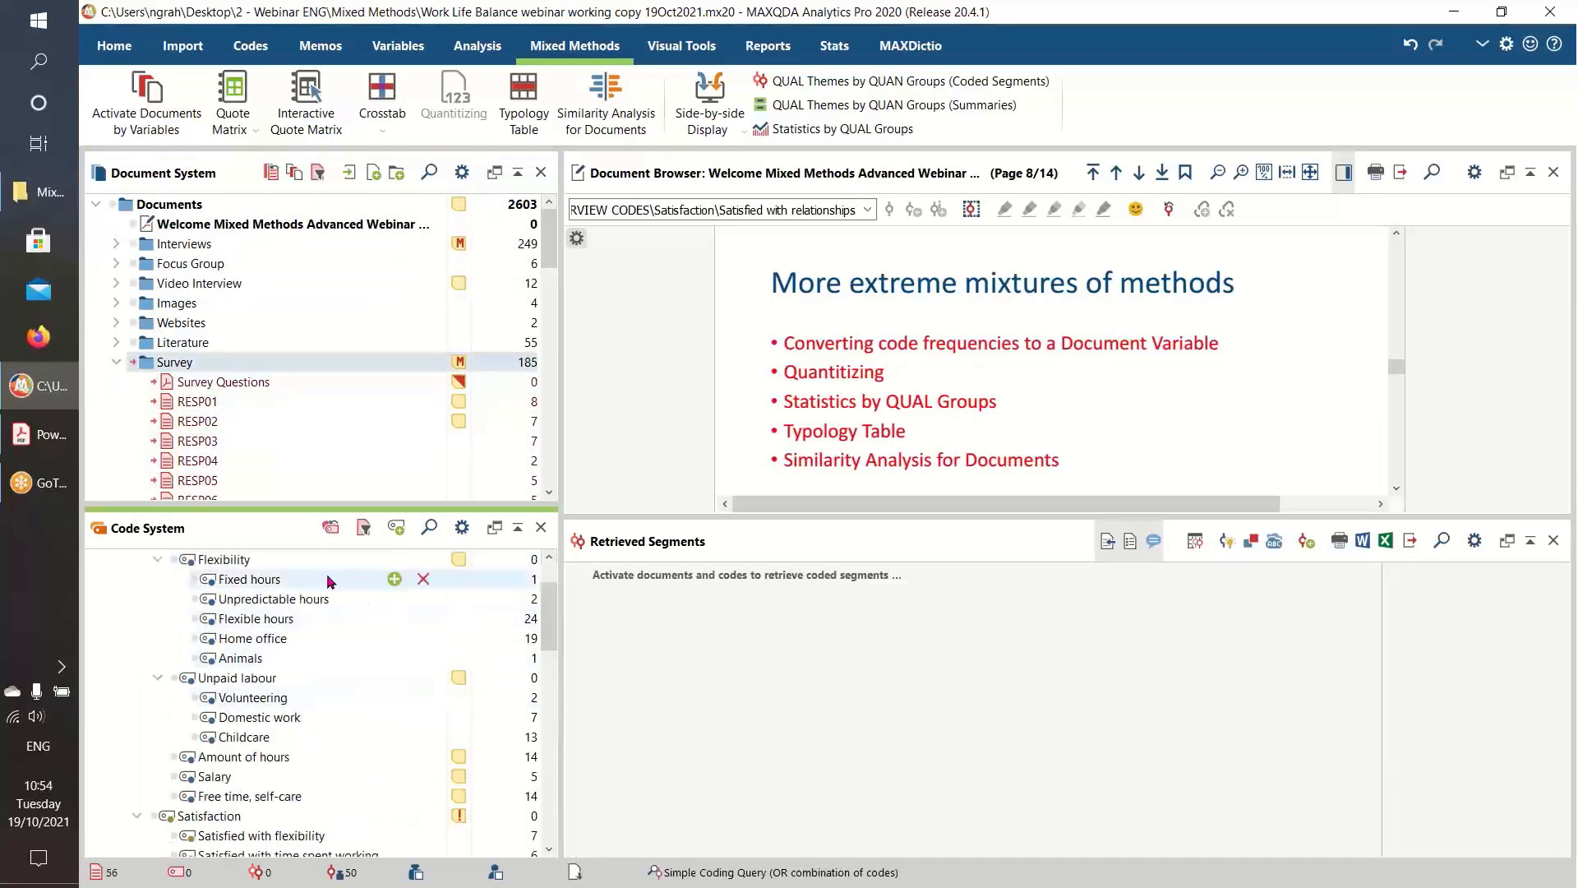
left_click(156, 559)
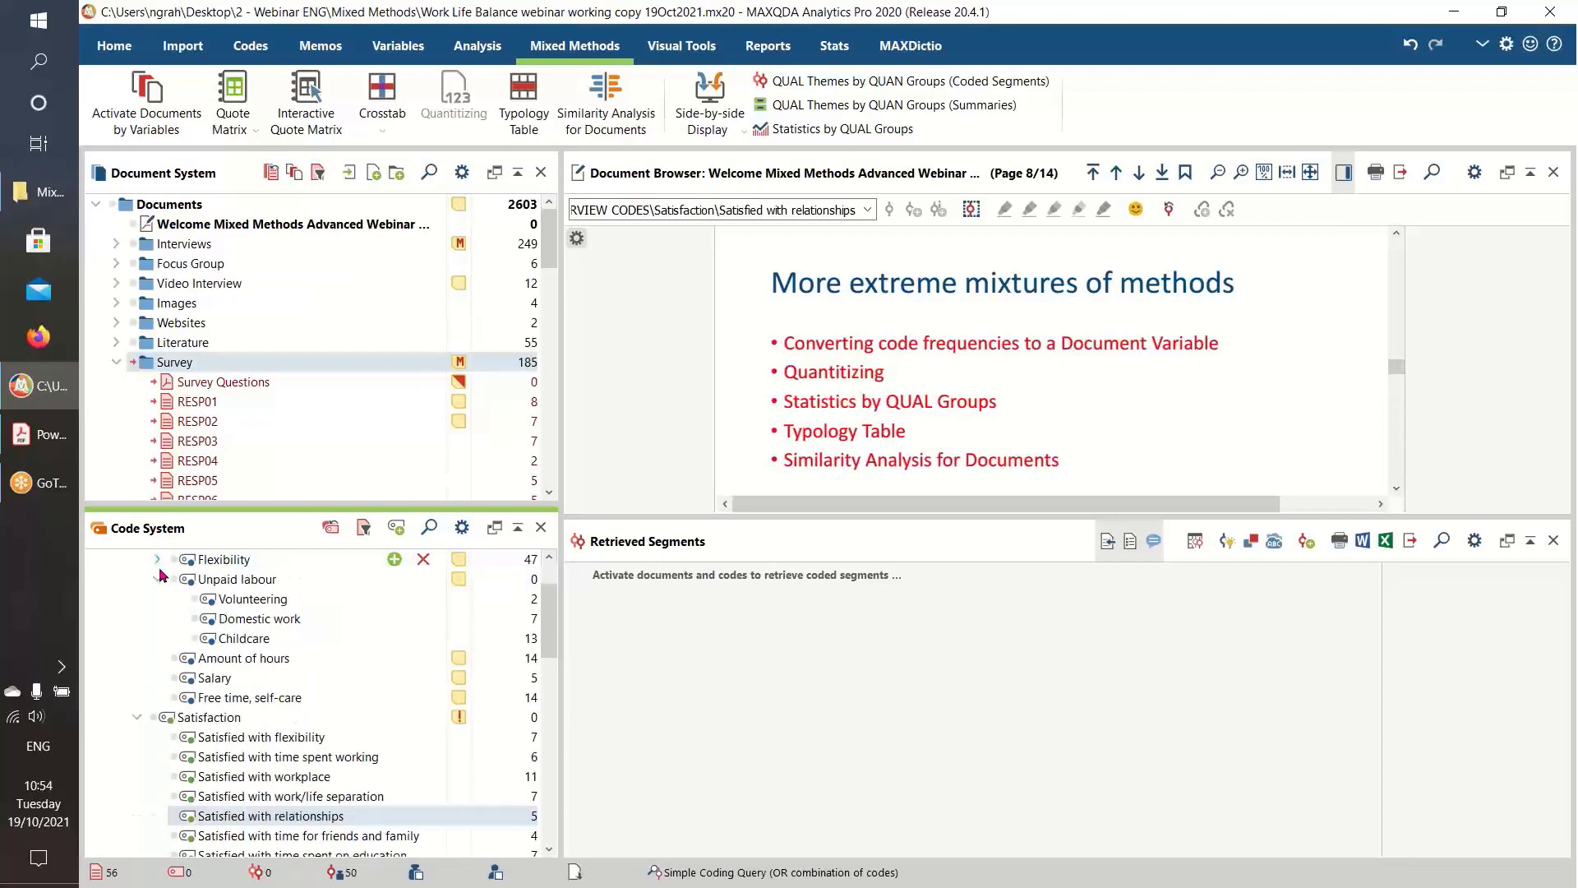
left_click(158, 578)
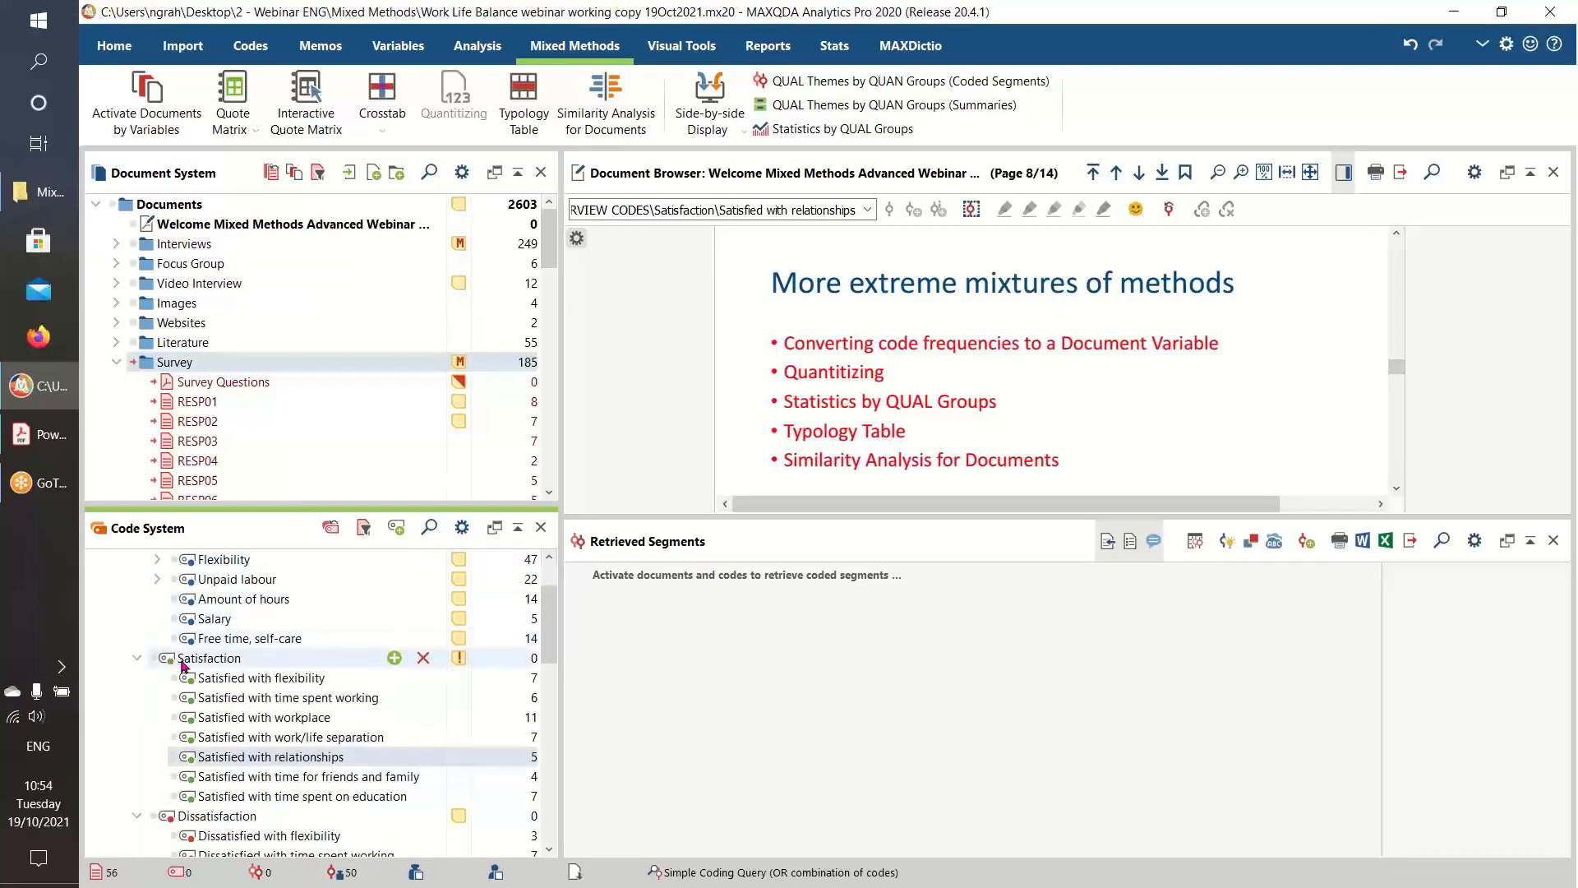
left_click(138, 659)
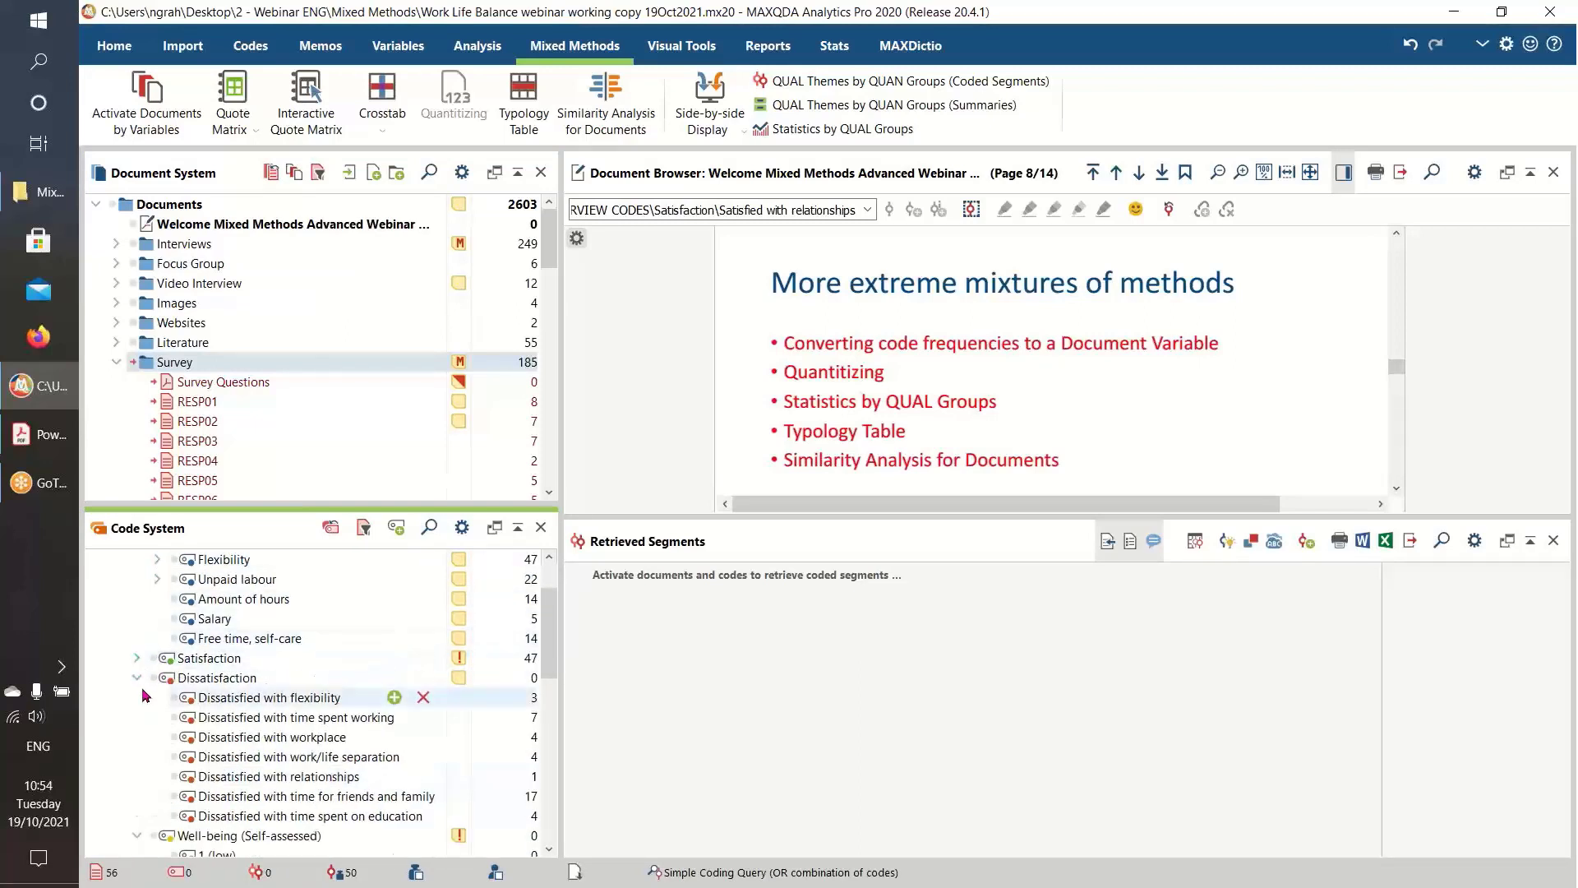
left_click(137, 678)
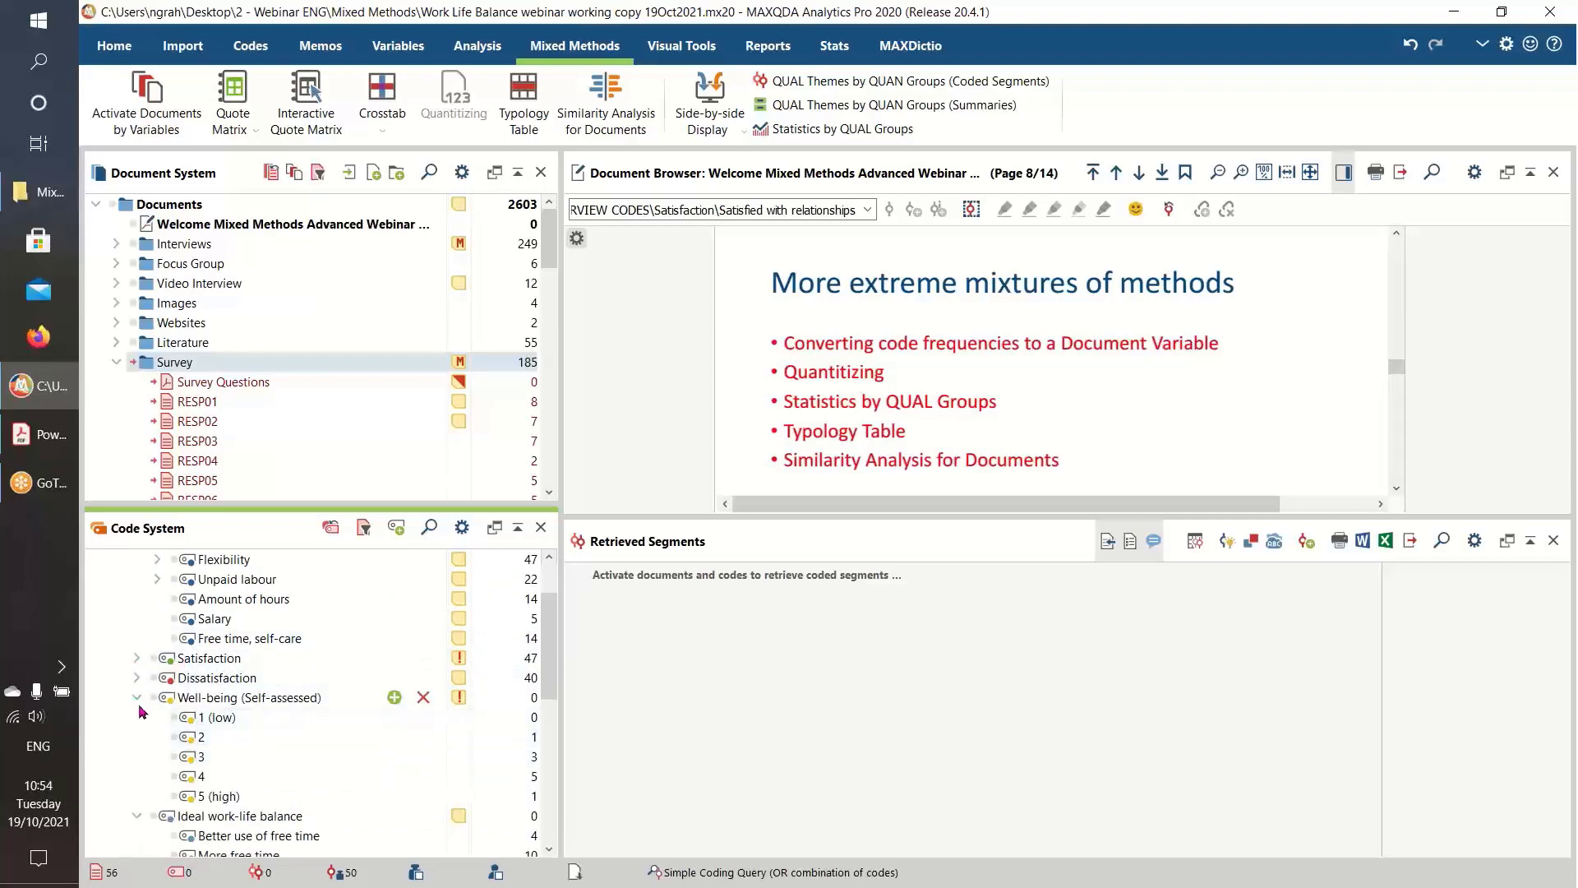
Expand the SURVEY OPEN-ENDED QUESTIONS code and bring its subcodes into view
scroll(550, 693, "down", 4)
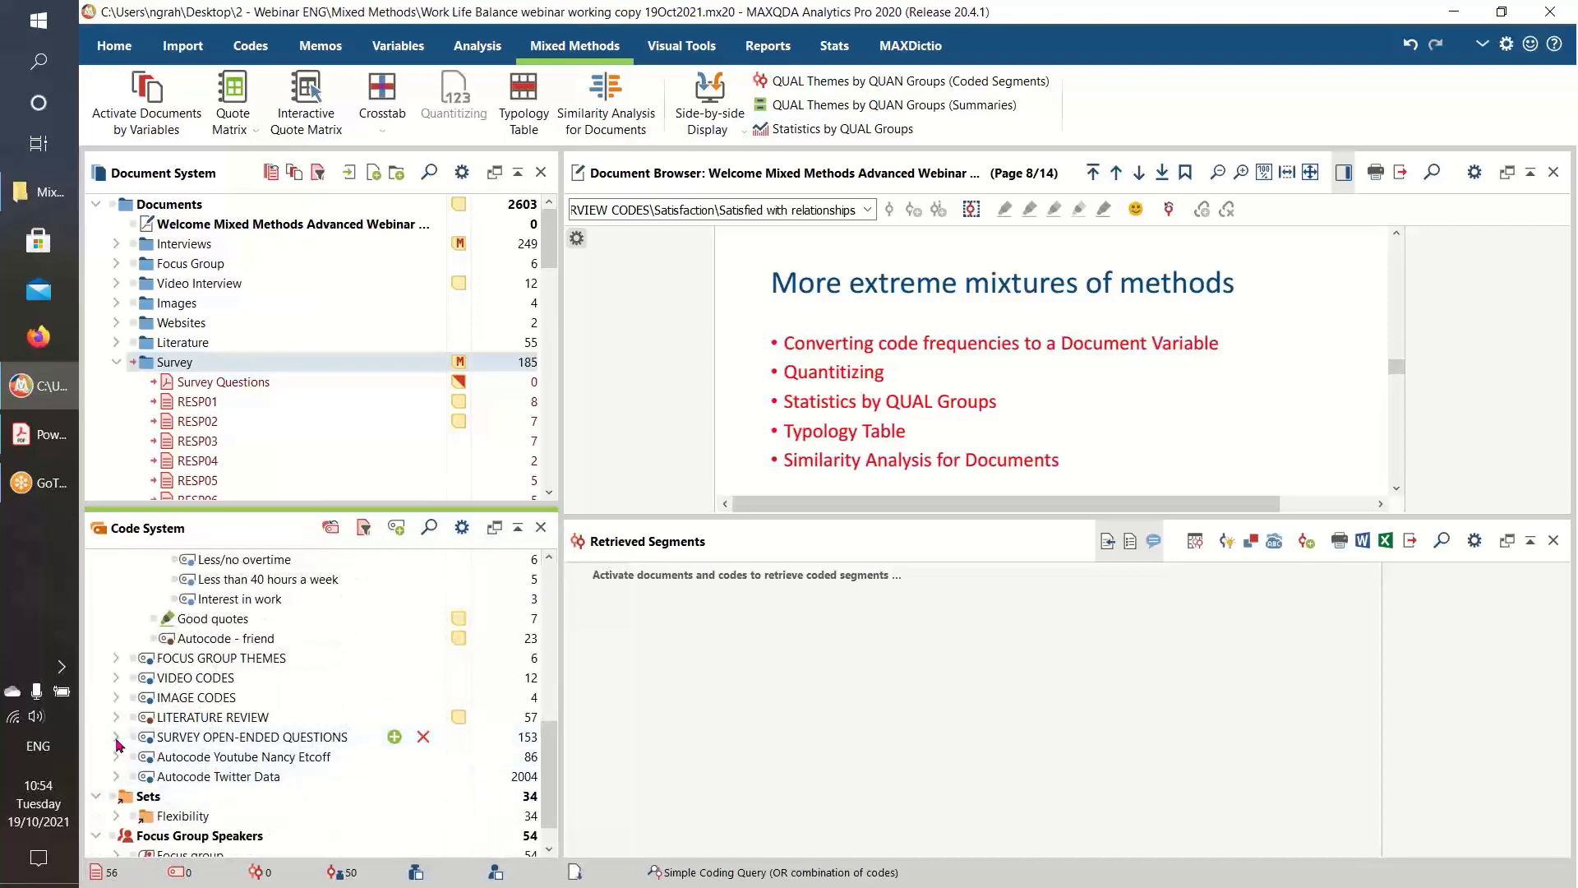
left_click(116, 737)
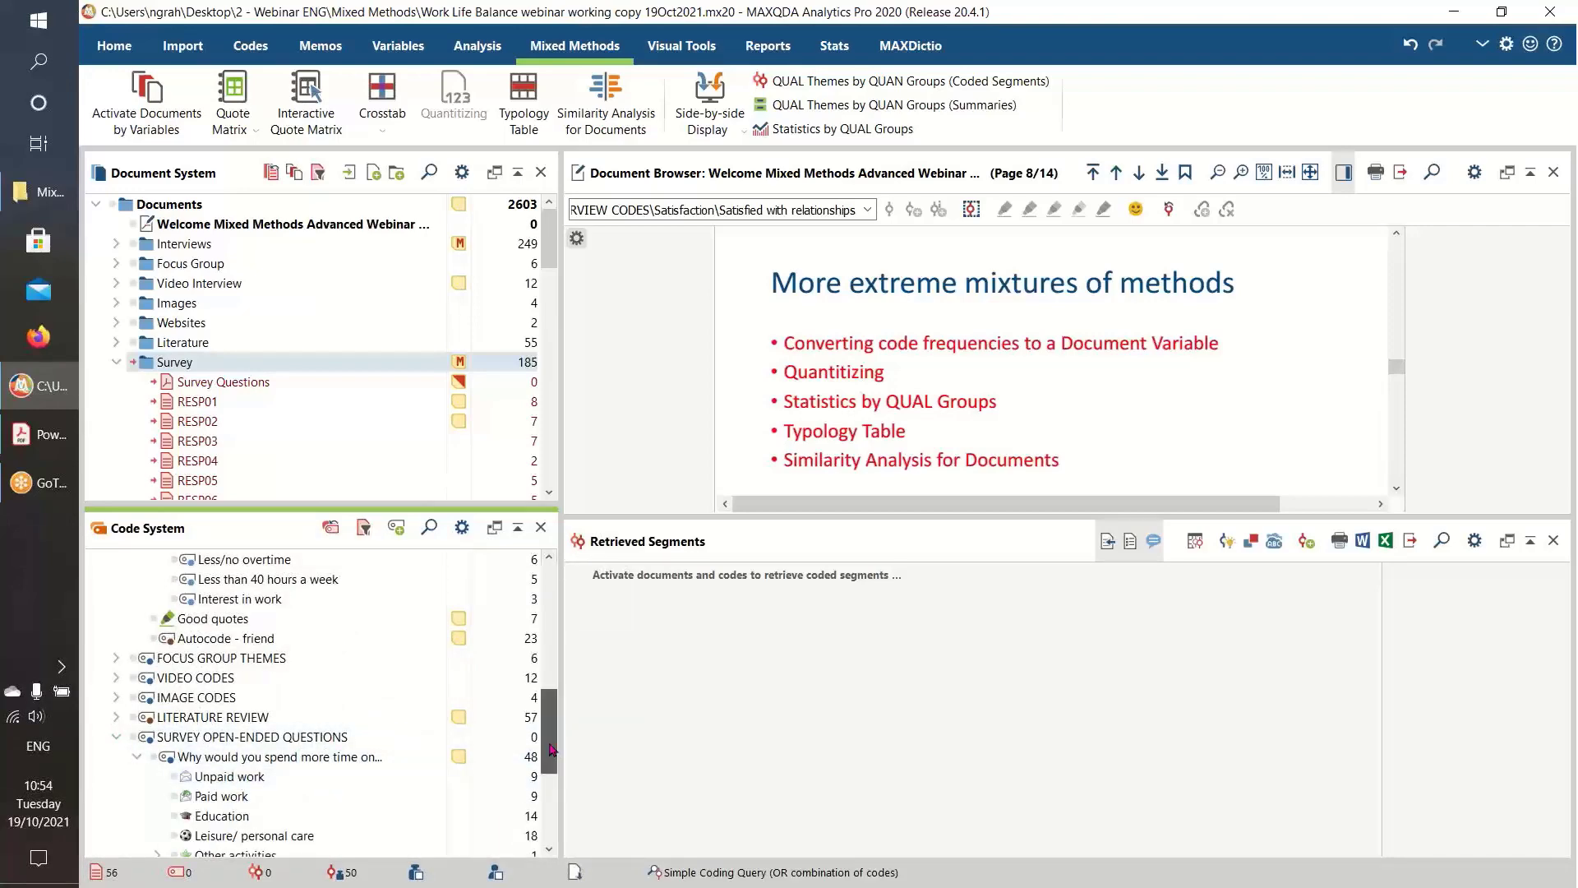
scroll(559, 754, "down", 2)
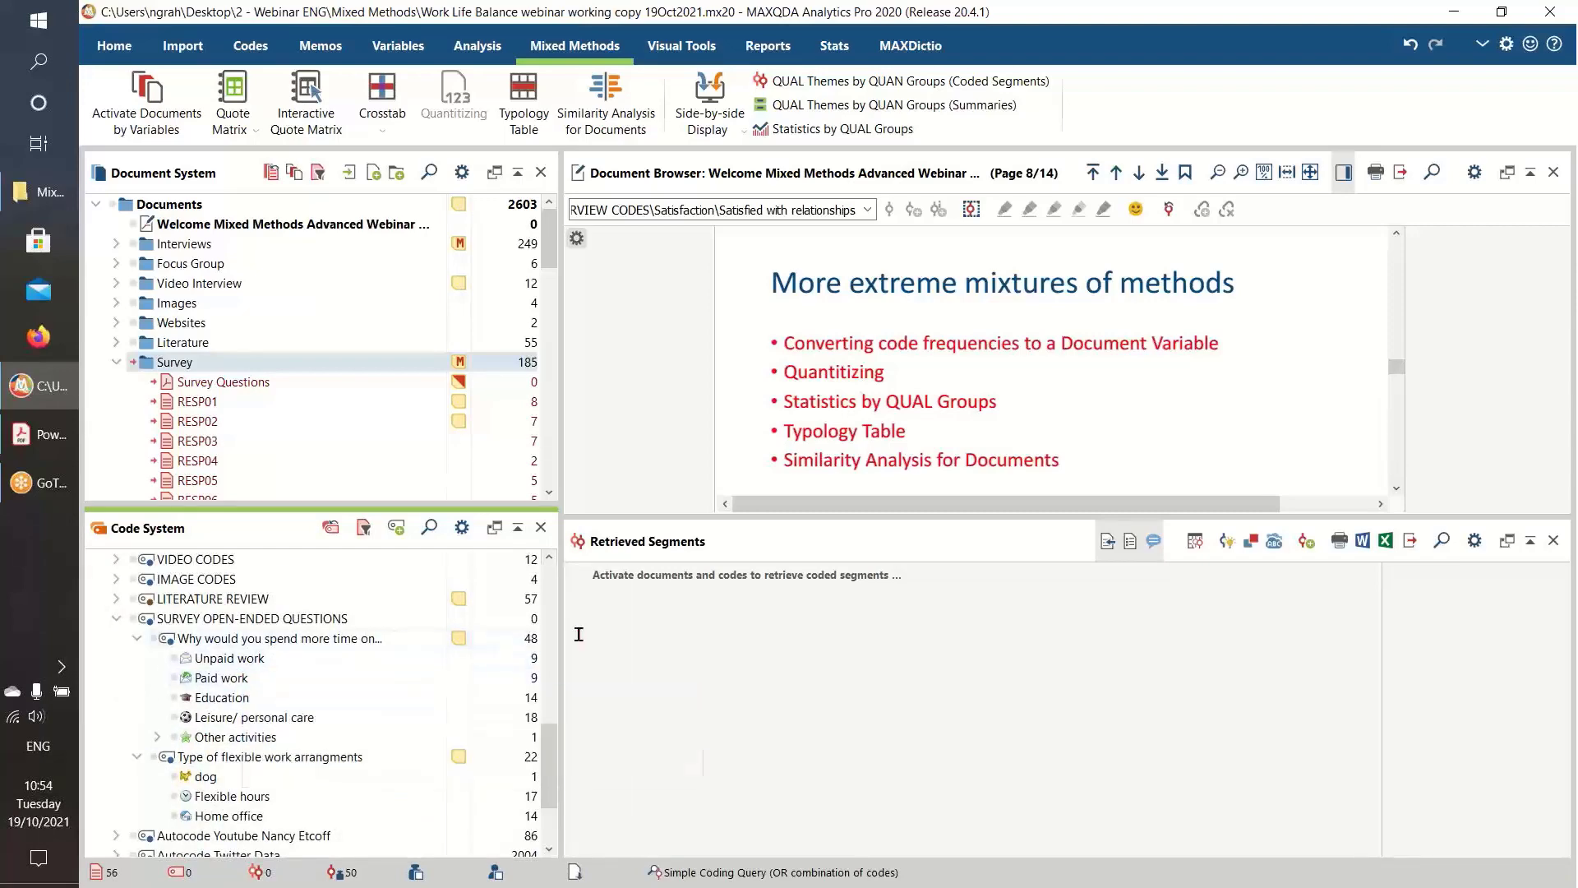
Start a Typology Table and review the available row variables, including civil status, highest level of education and weekly hours
left_click(528, 93)
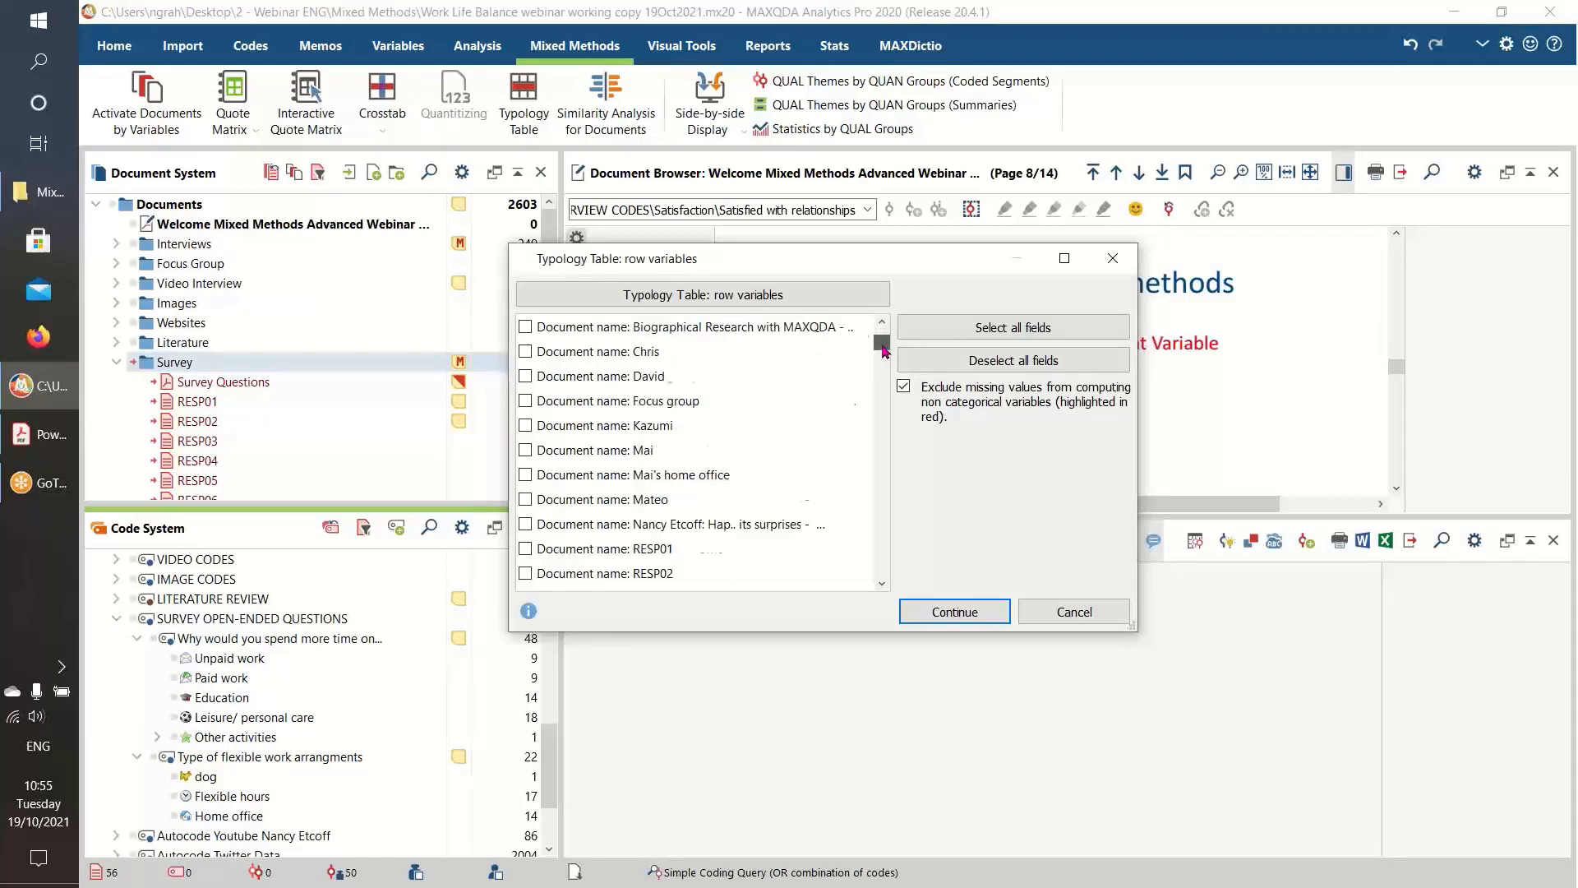
left_click_drag(882, 338, 887, 484)
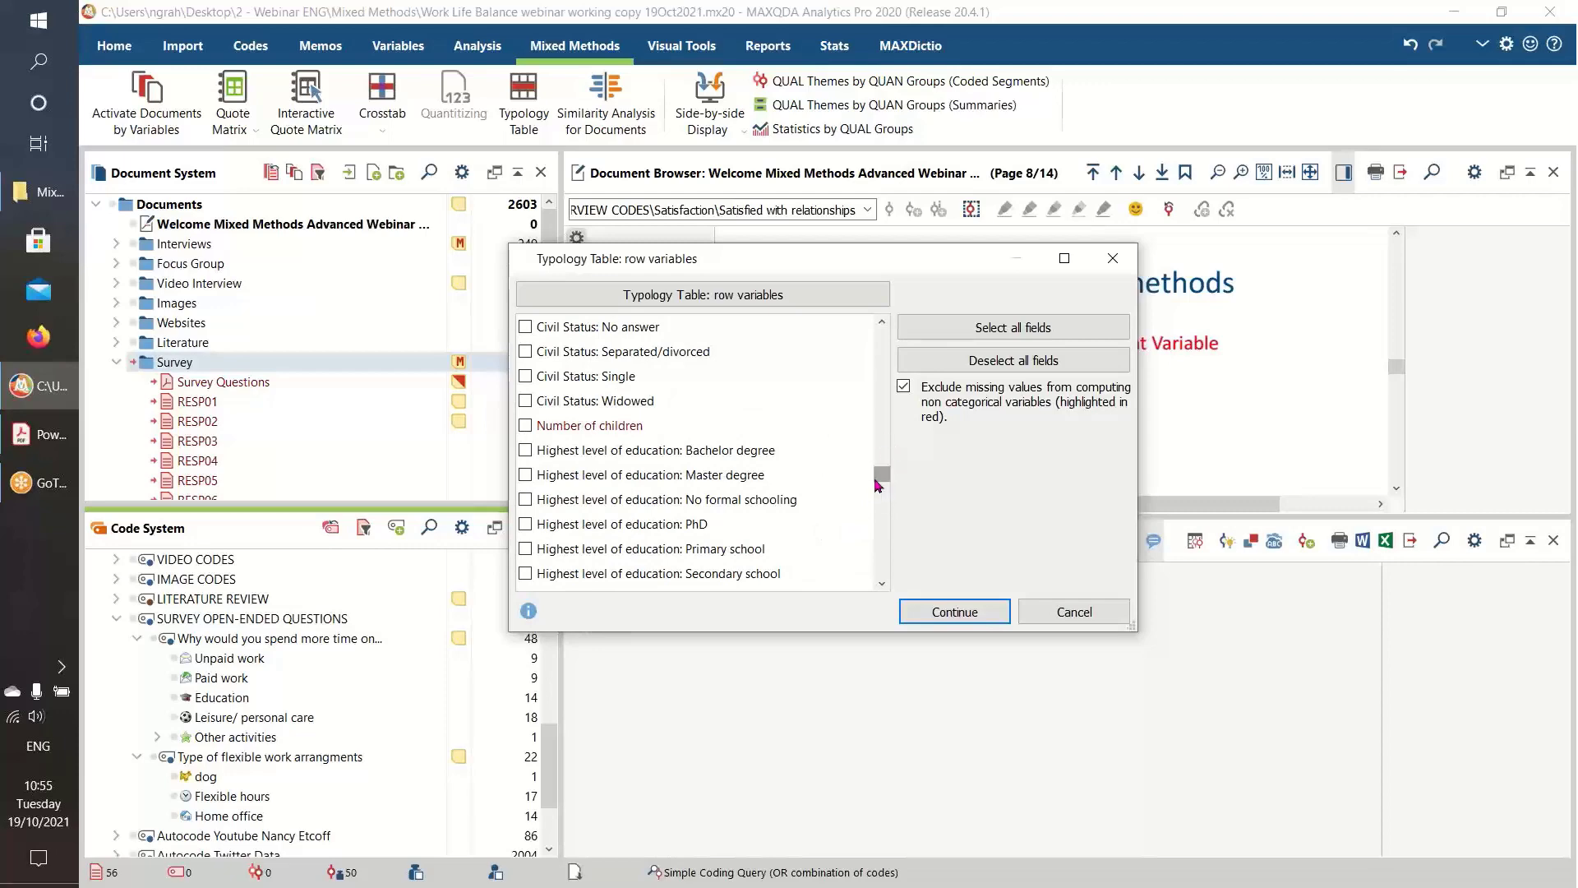
scroll(885, 481, "down", 1)
left_click_drag(885, 481, 900, 428)
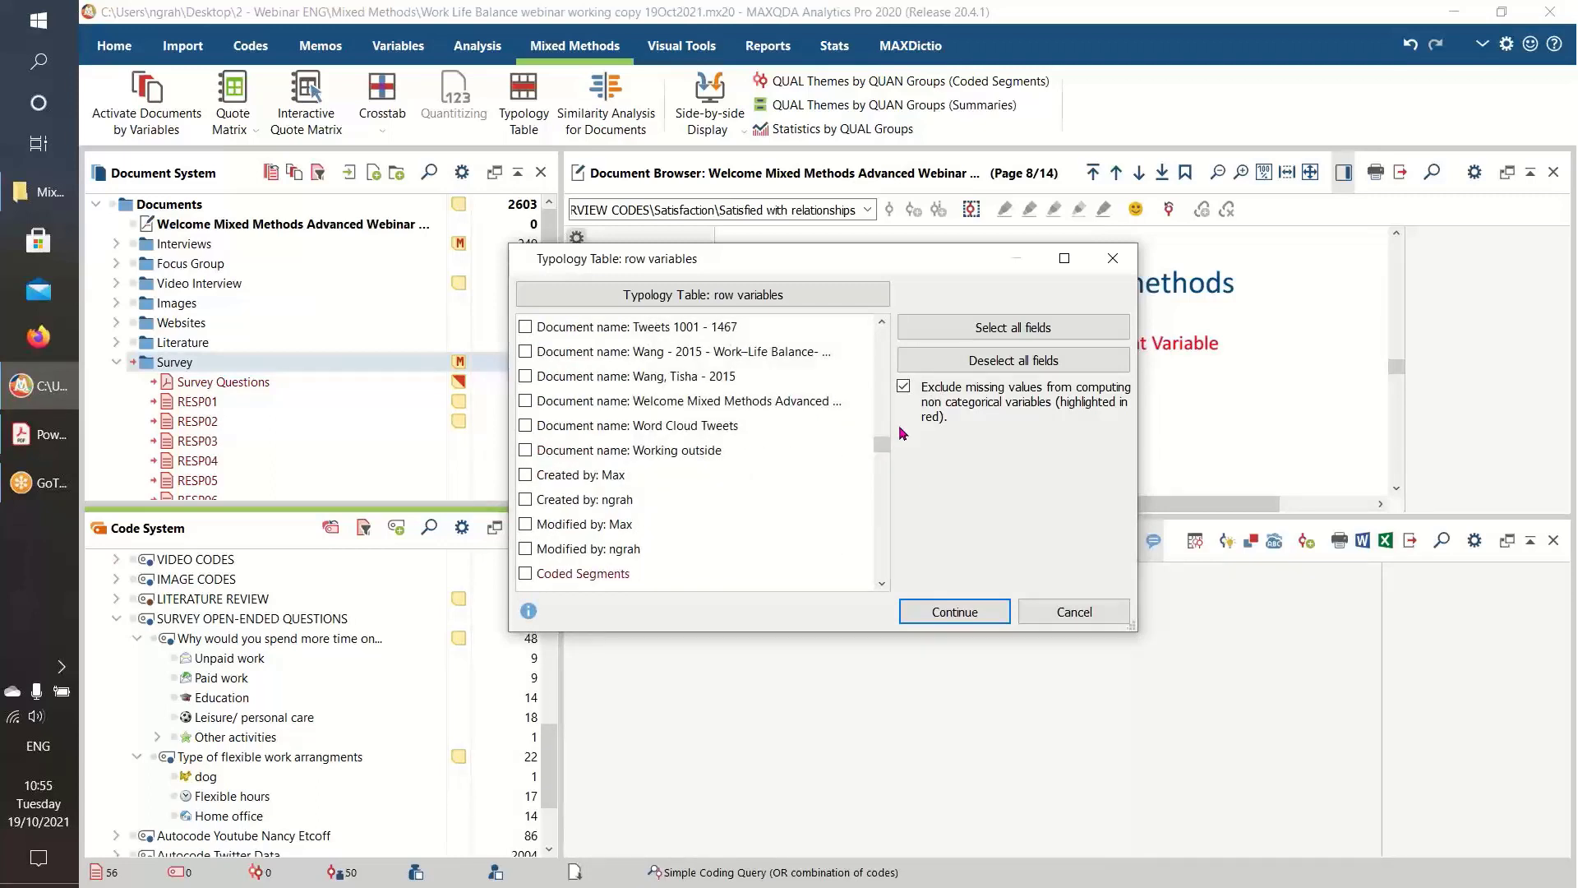
scroll(860, 466, "down", 1)
scroll(861, 472, "down", 1)
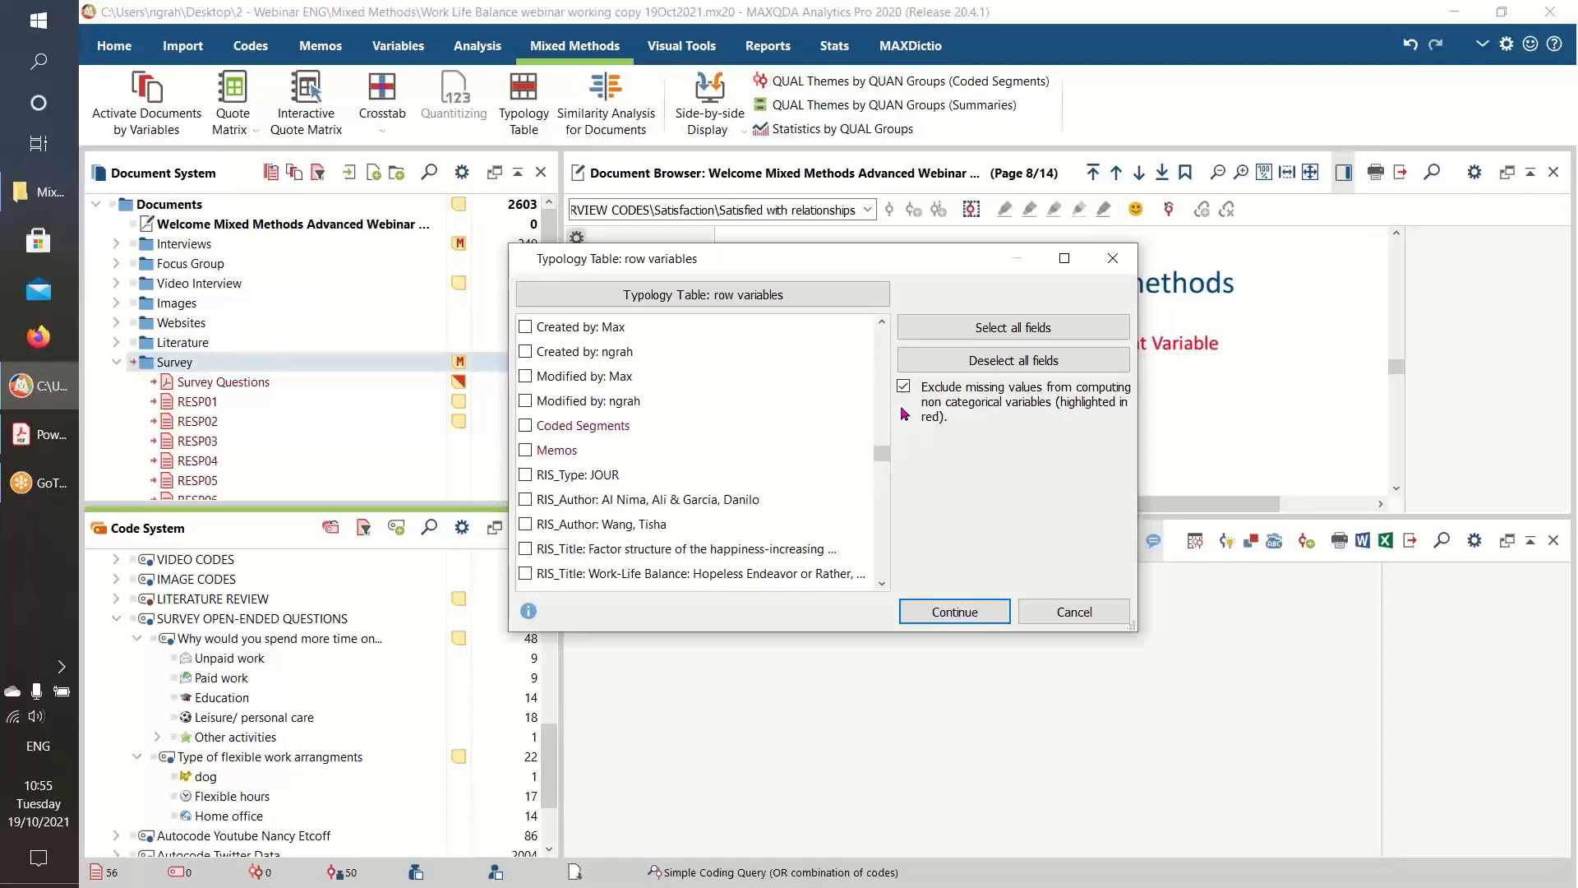
scroll(879, 453, "up", 5)
scroll(880, 453, "down", 2)
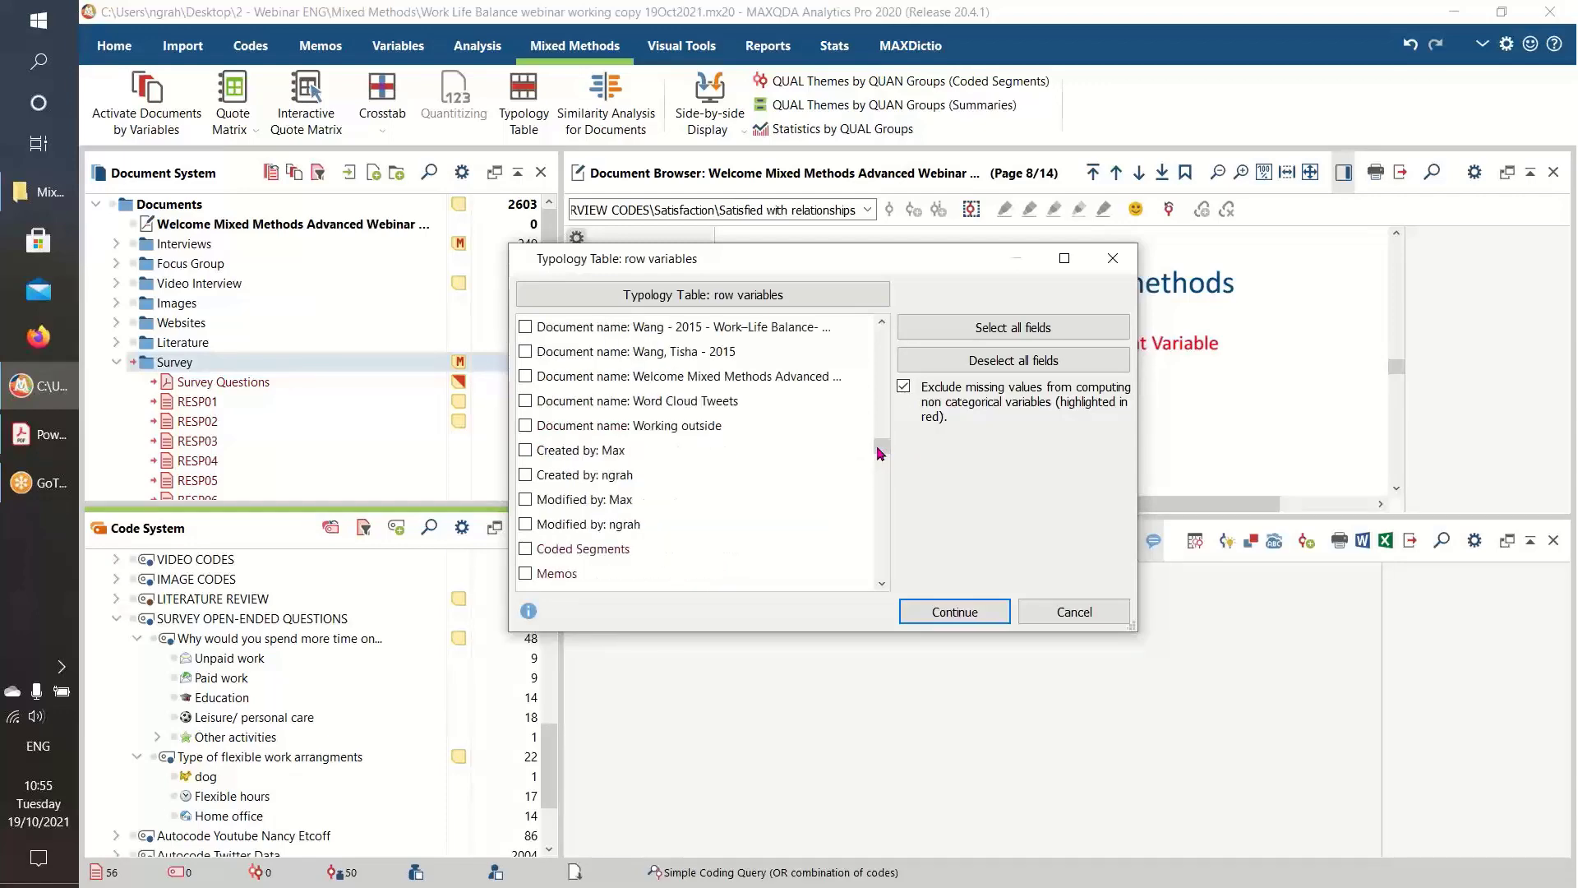
scroll(826, 482, "down", 4)
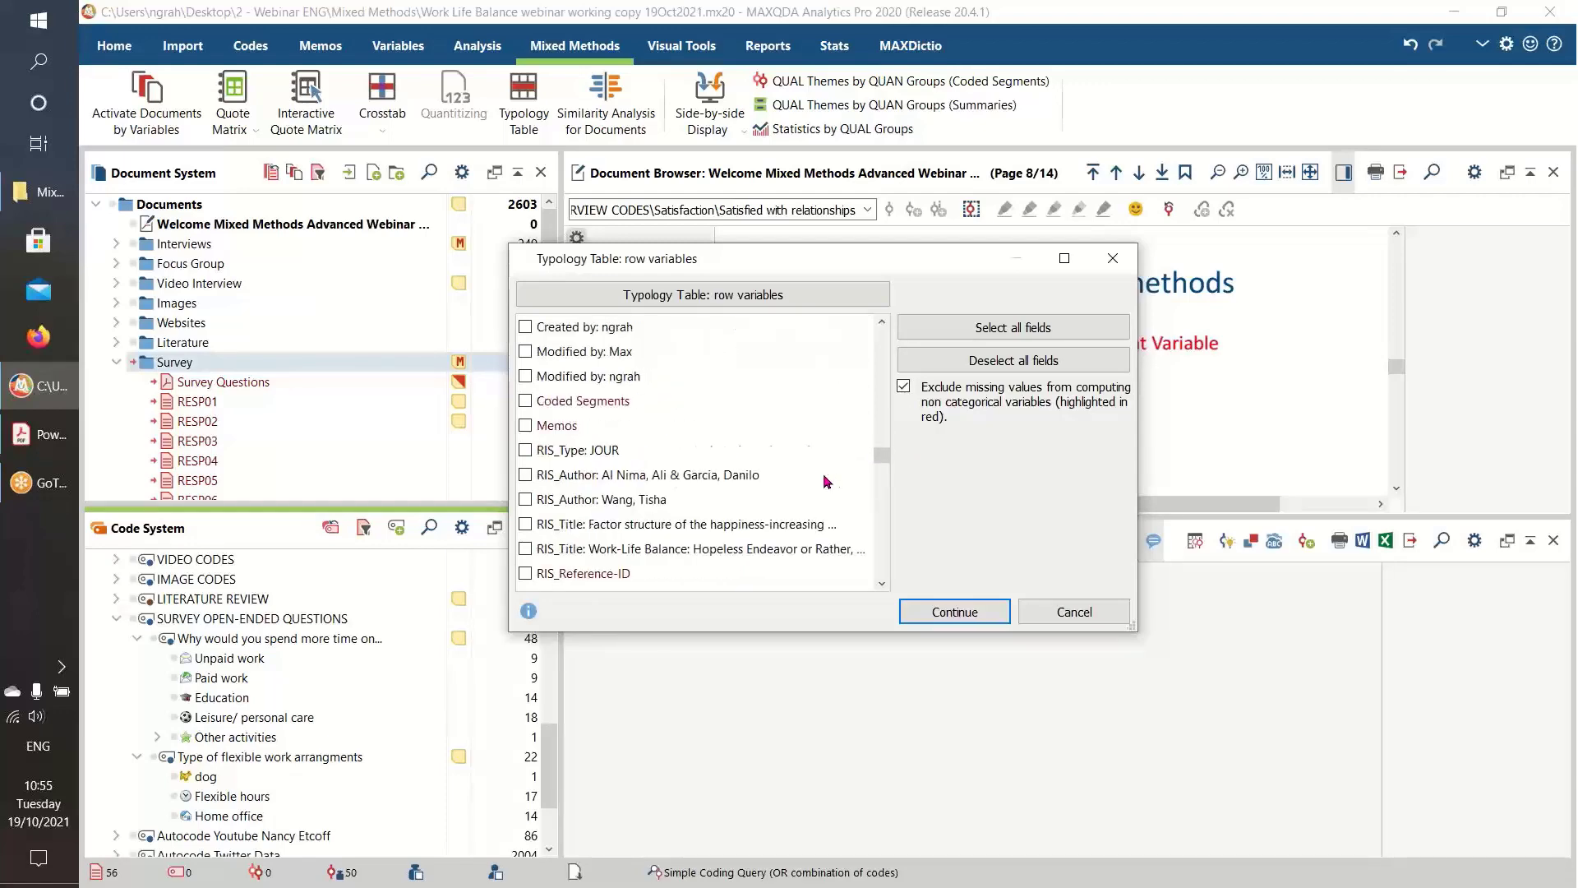
scroll(826, 482, "down", 1)
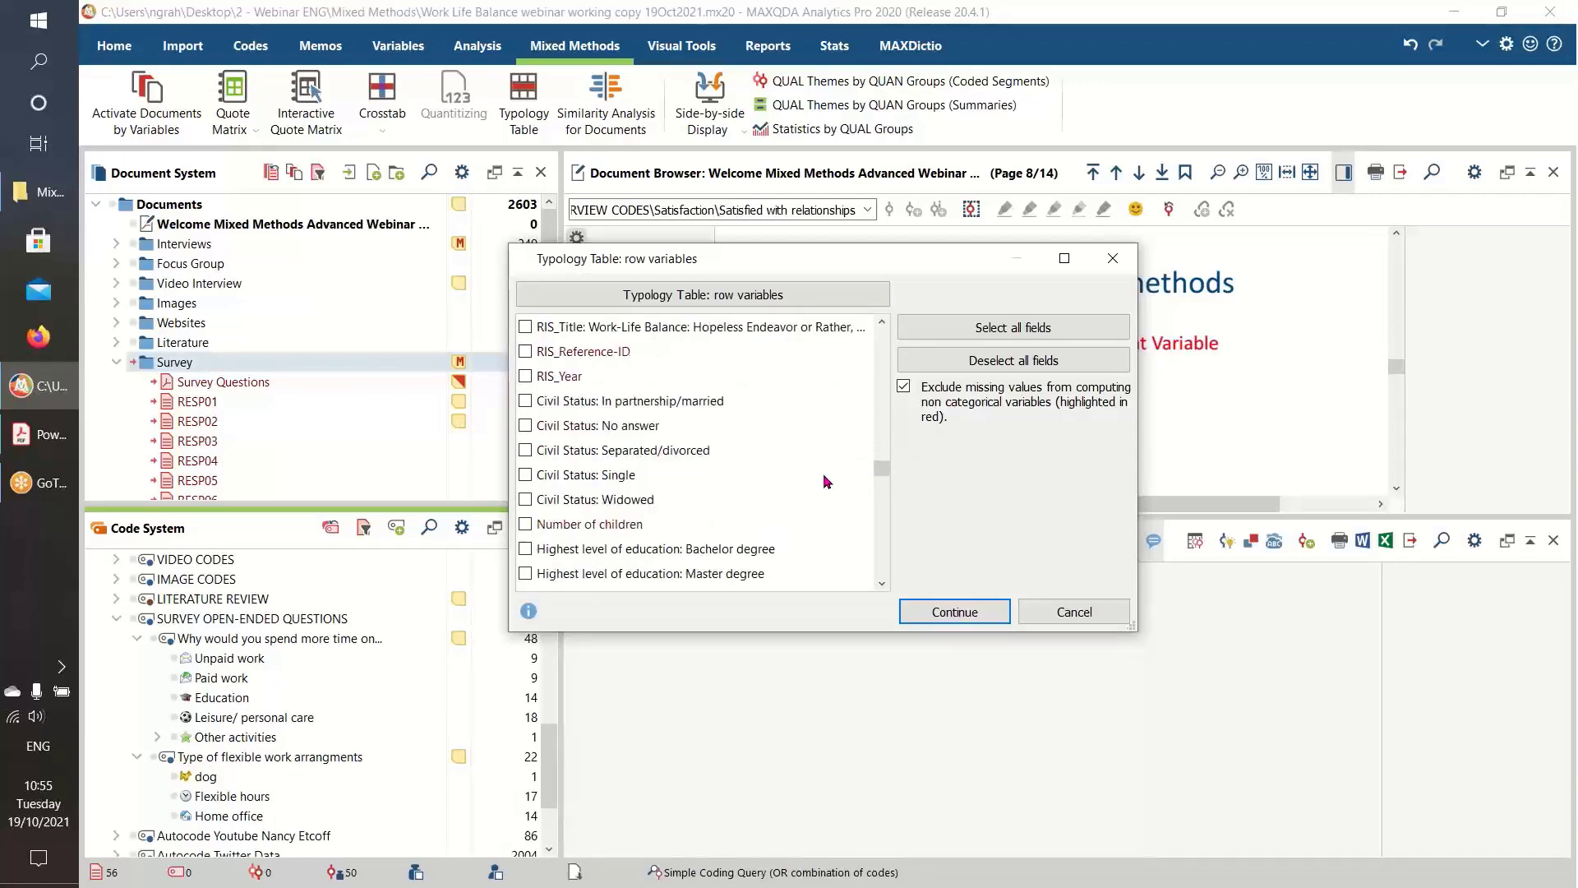
scroll(826, 482, "down", 2)
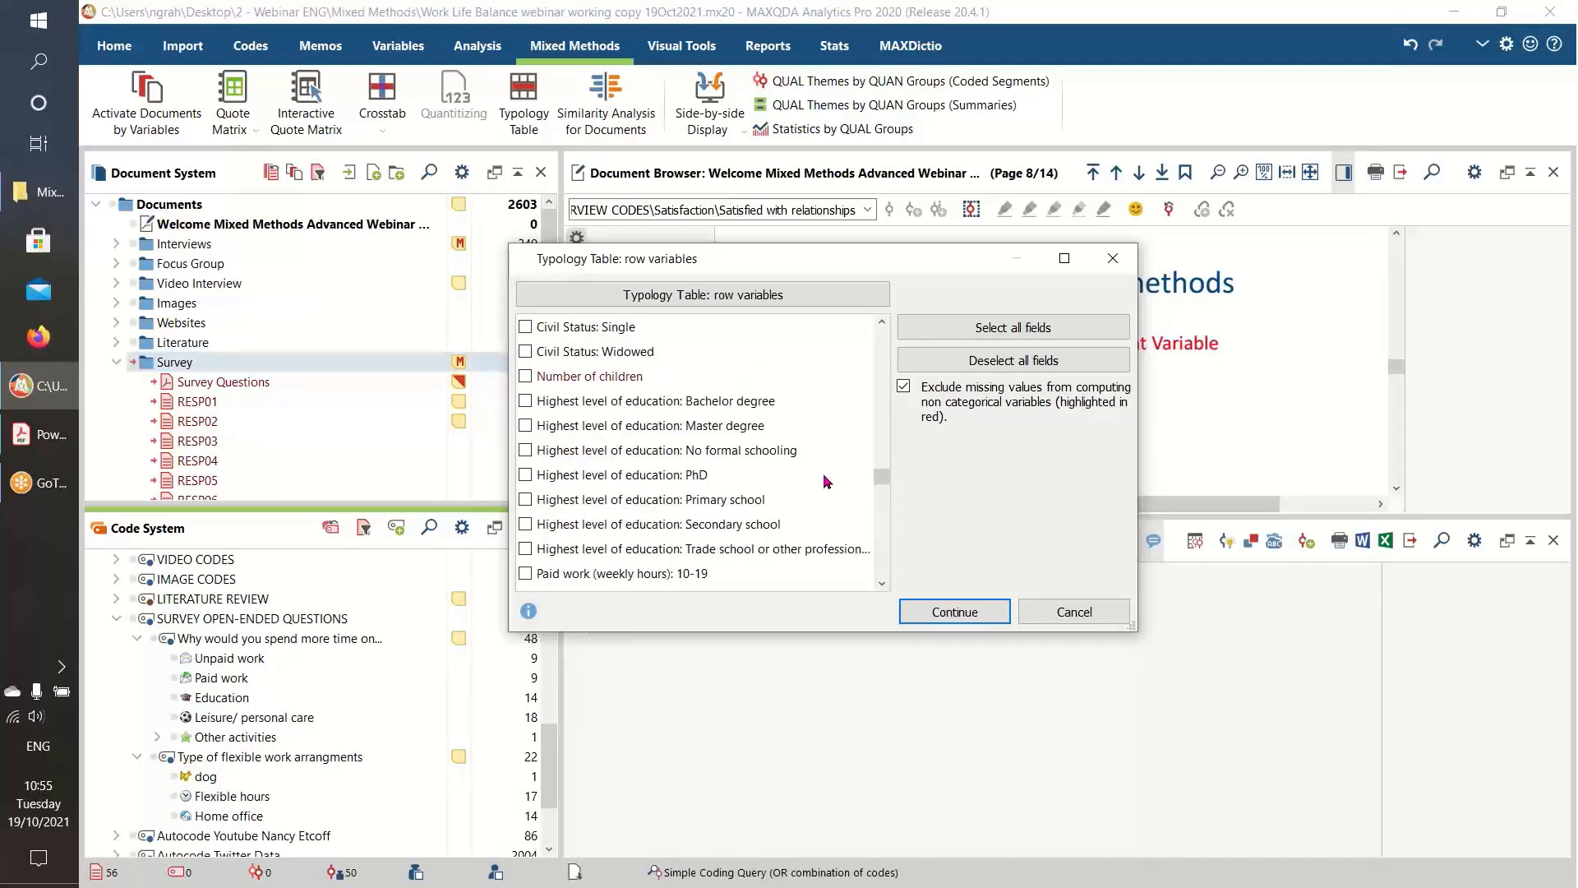
scroll(826, 482, "down", 1)
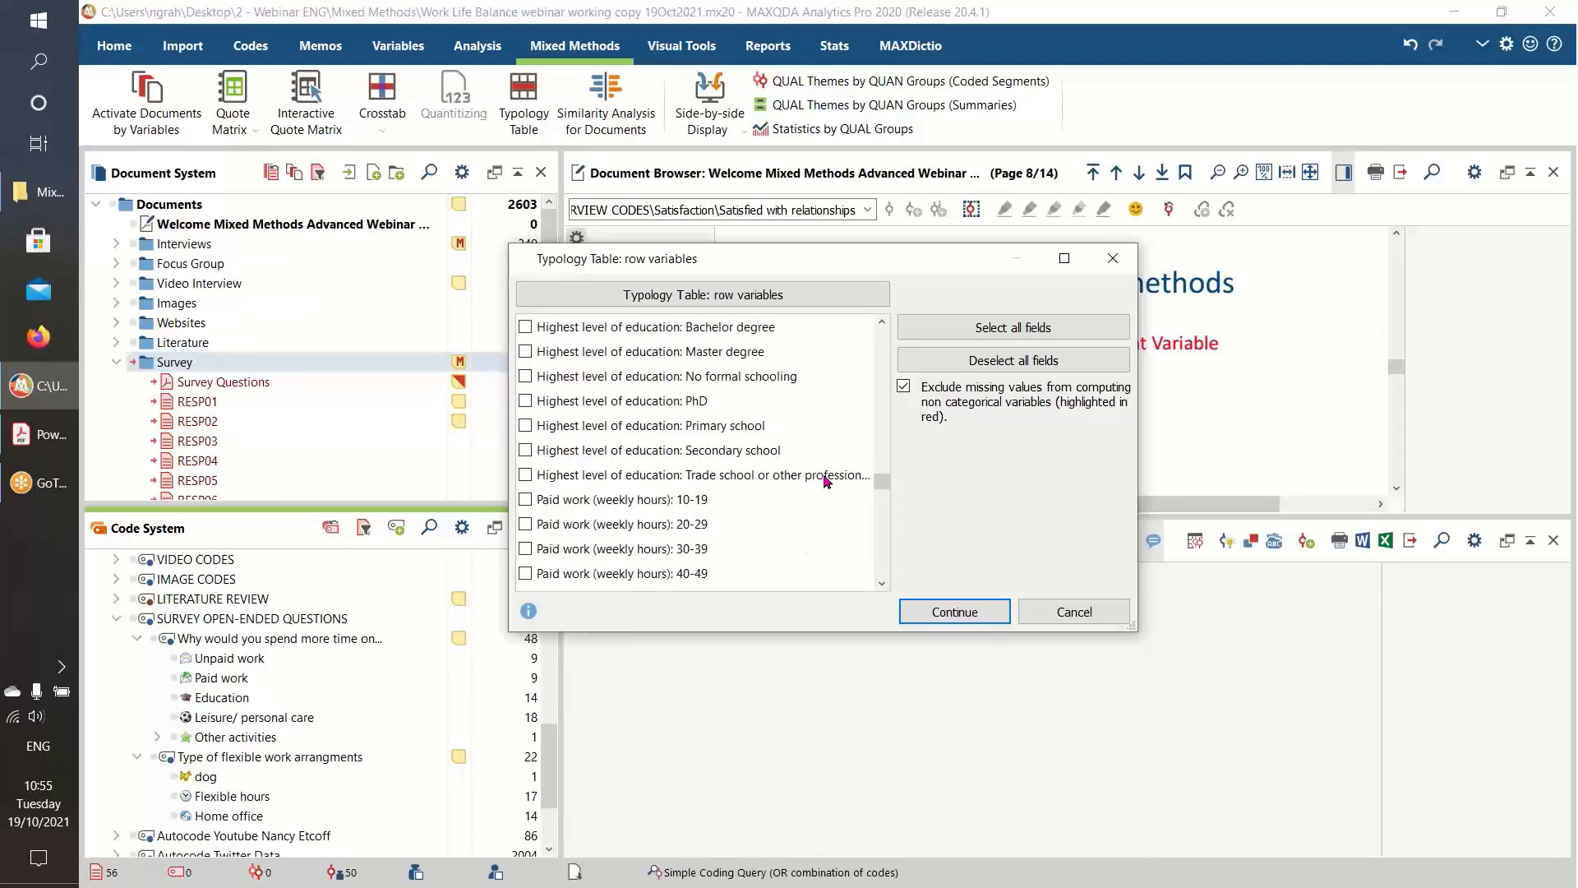
scroll(826, 482, "down", 5)
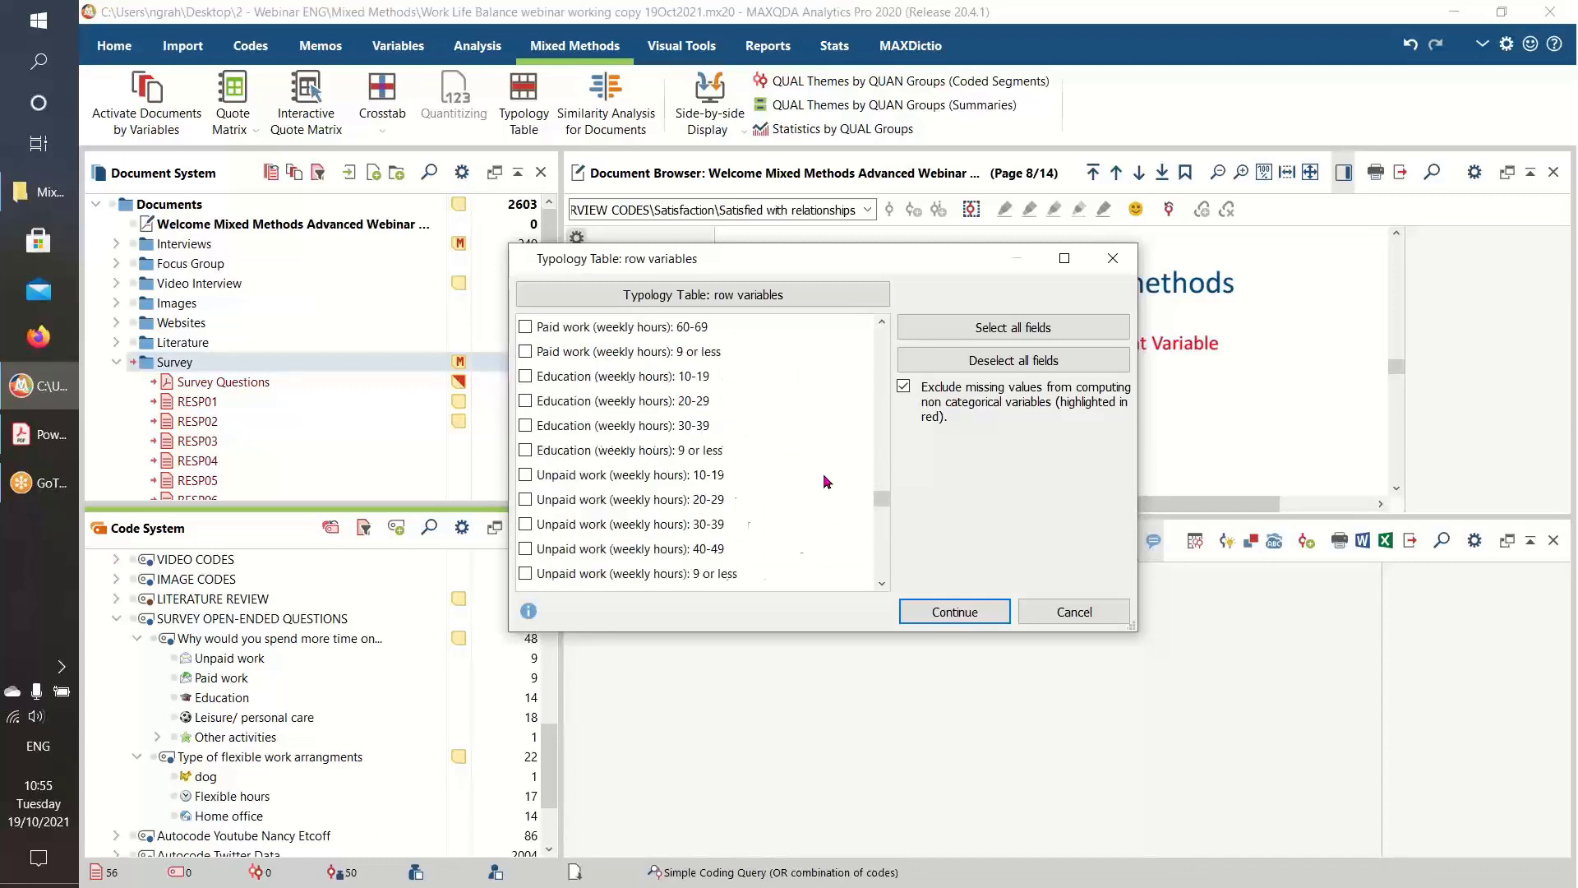
scroll(826, 482, "down", 1)
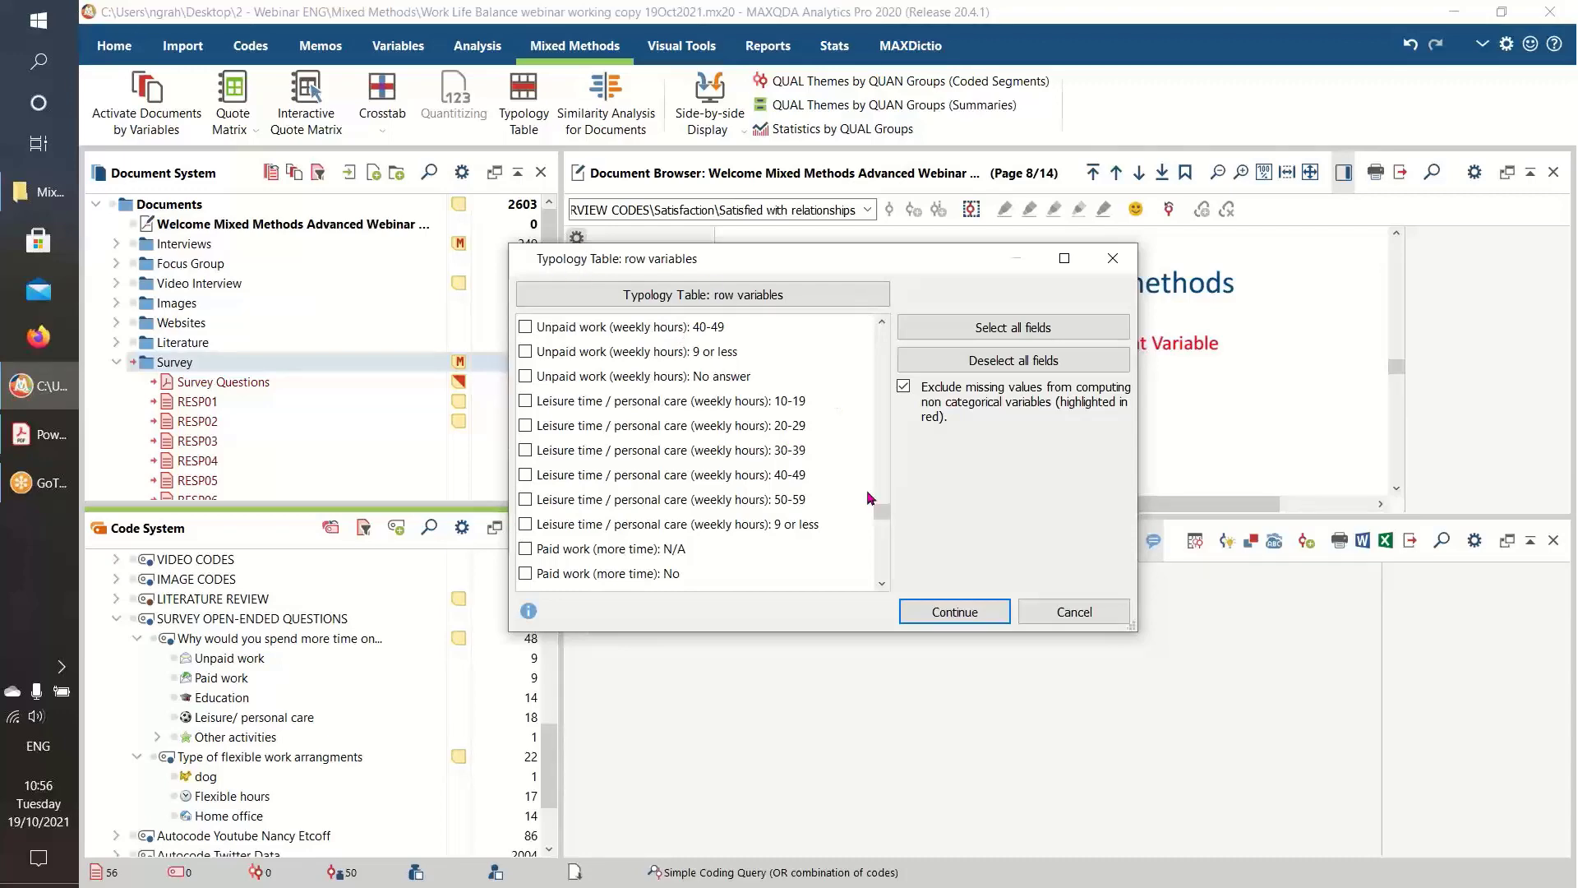
left_click_drag(878, 519, 880, 442)
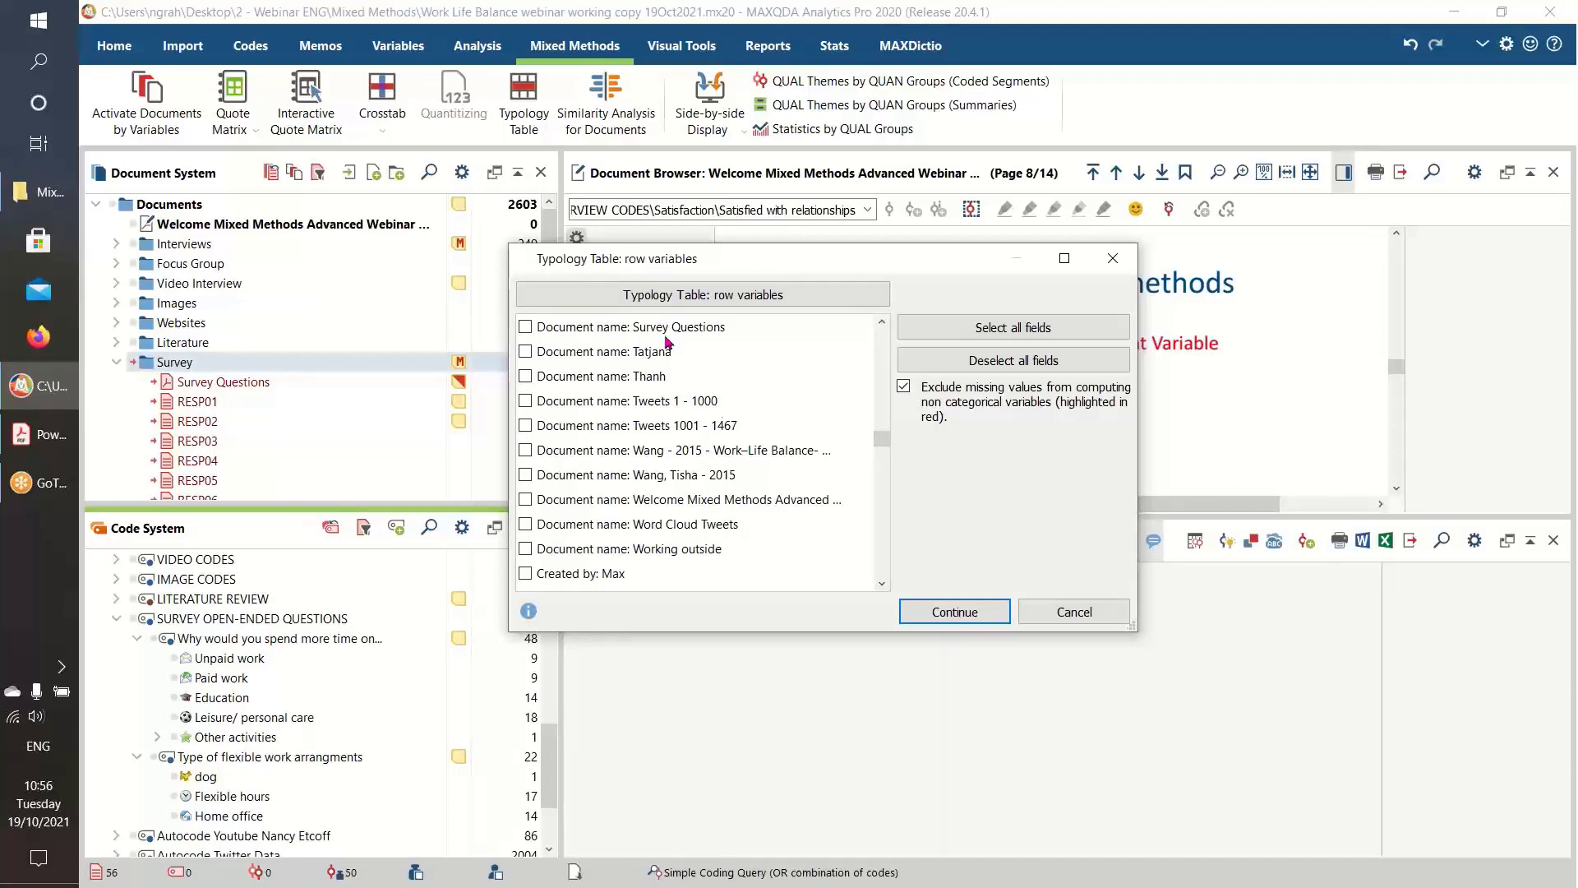
Clear the row selection and choose Satisfaction with flexiblity, Motivation at work, Satisfaction personal relationships, Compared happiness and General happiness as row variables
left_click_drag(881, 438, 882, 572)
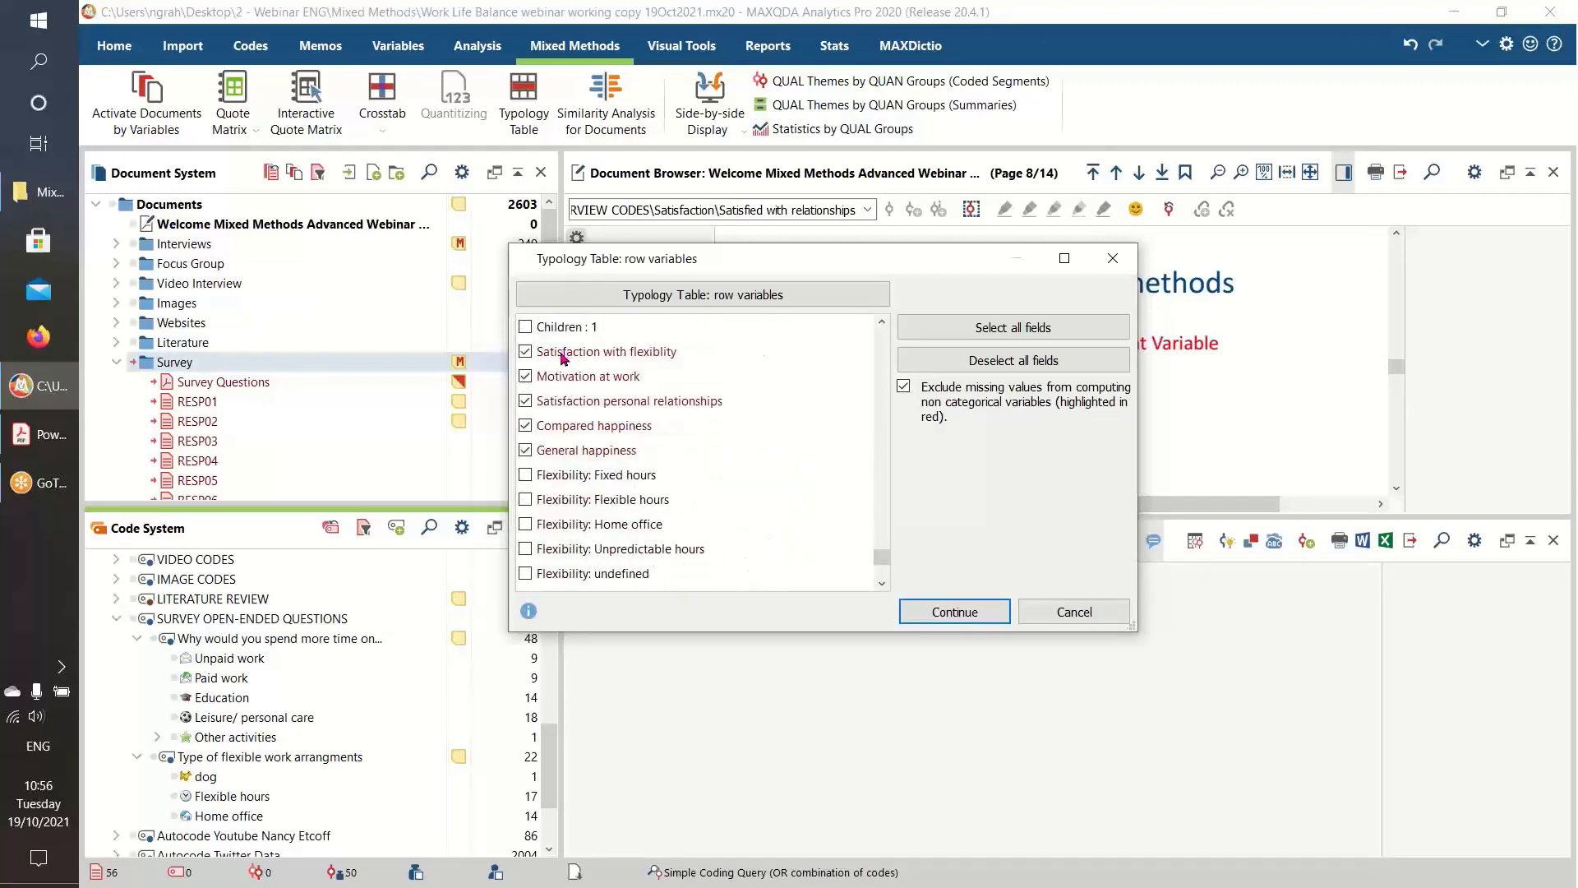
left_click(1052, 358)
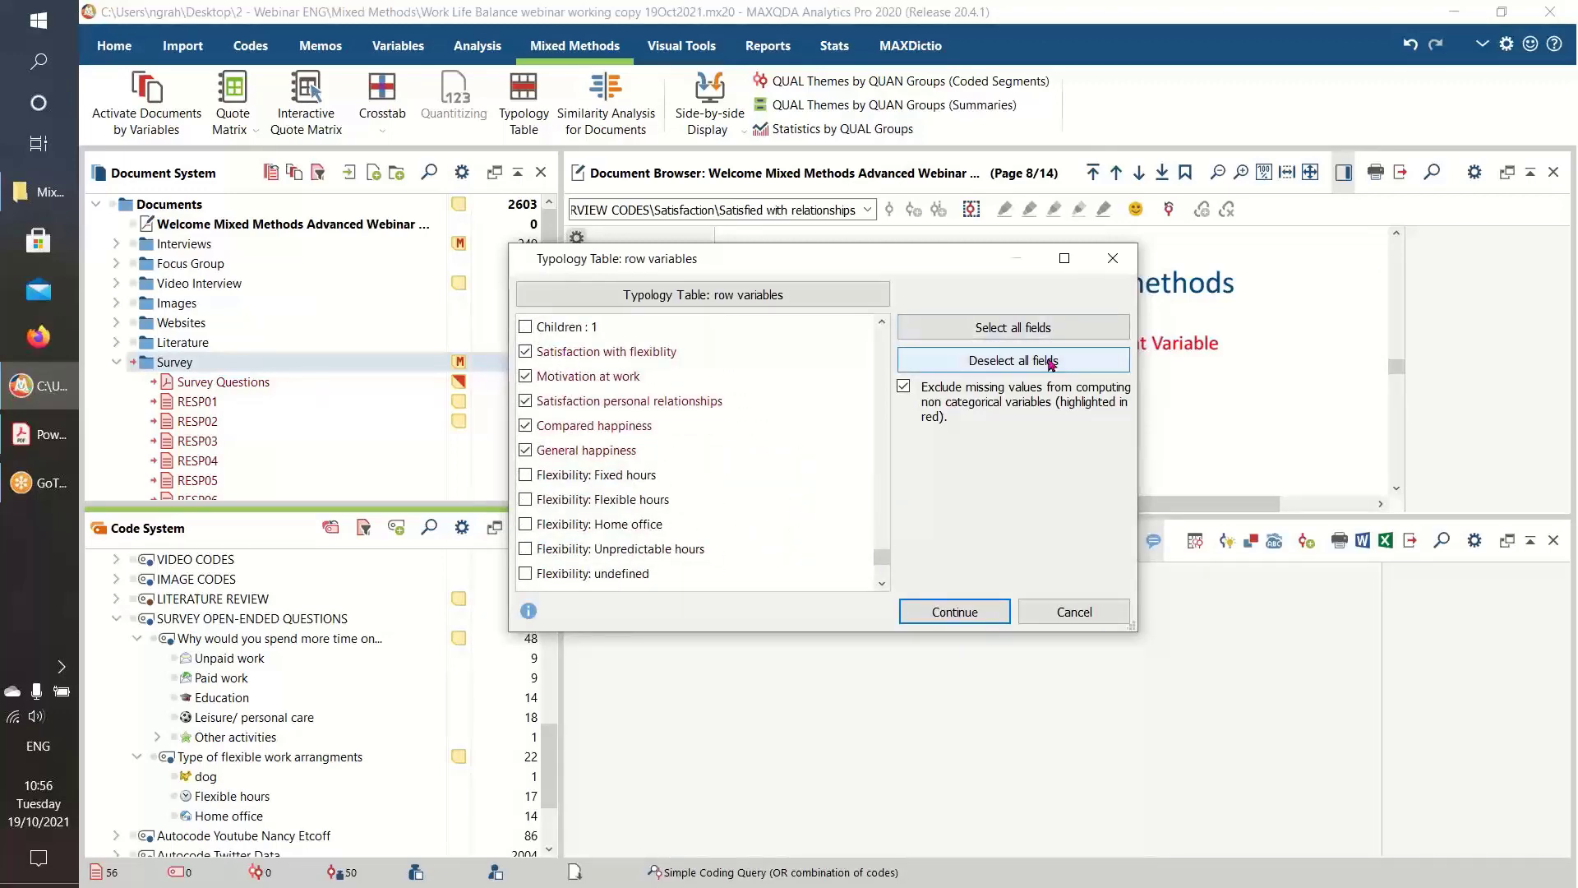
left_click(525, 351)
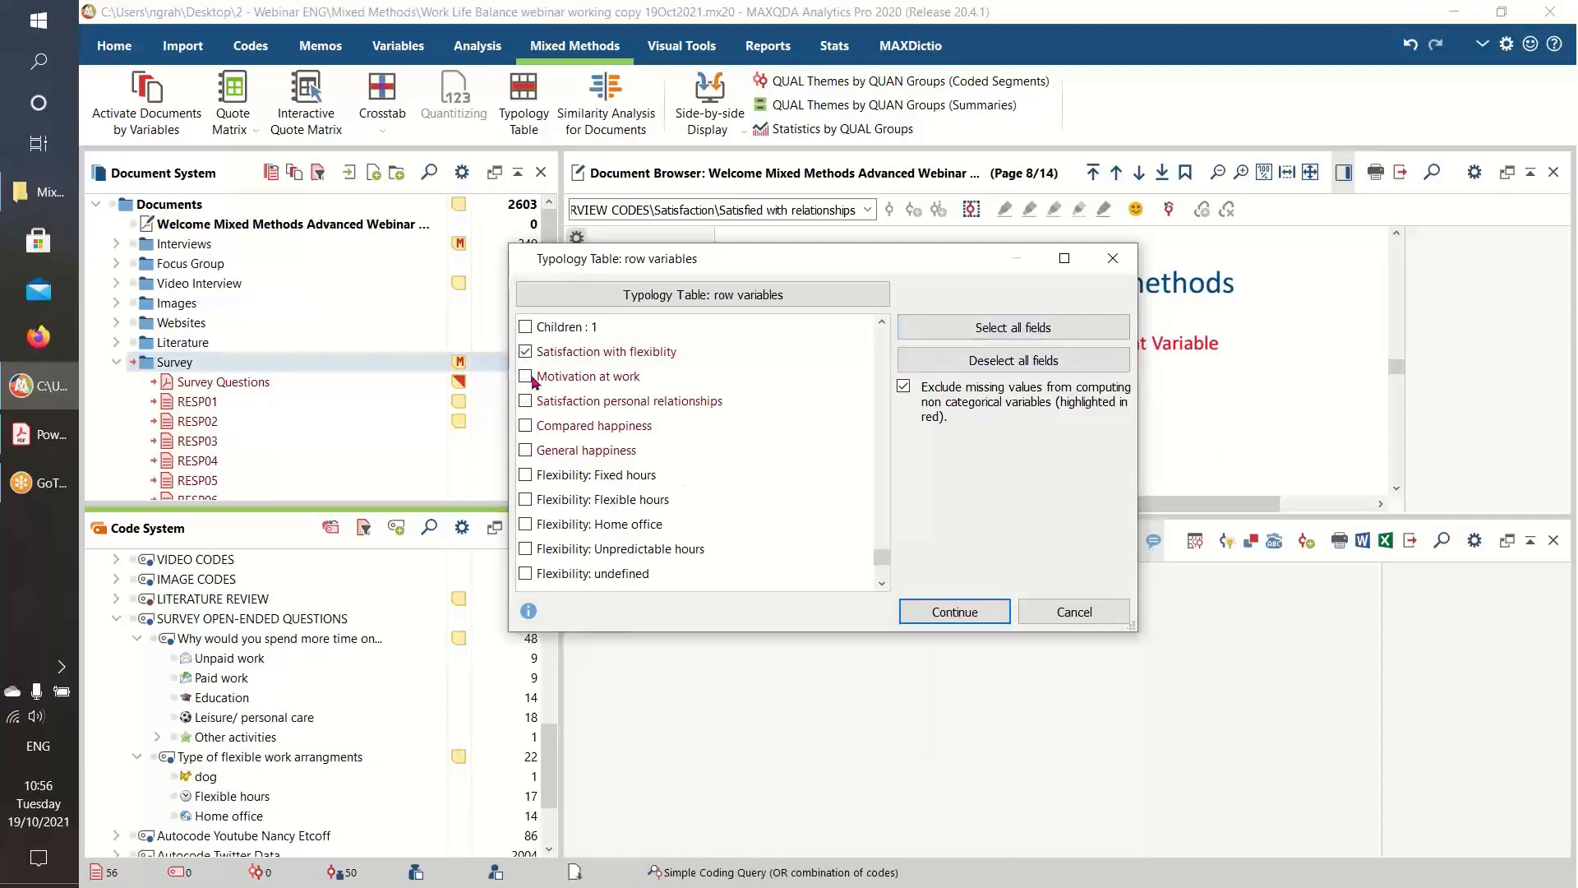
left_click(525, 377)
left_click(525, 401)
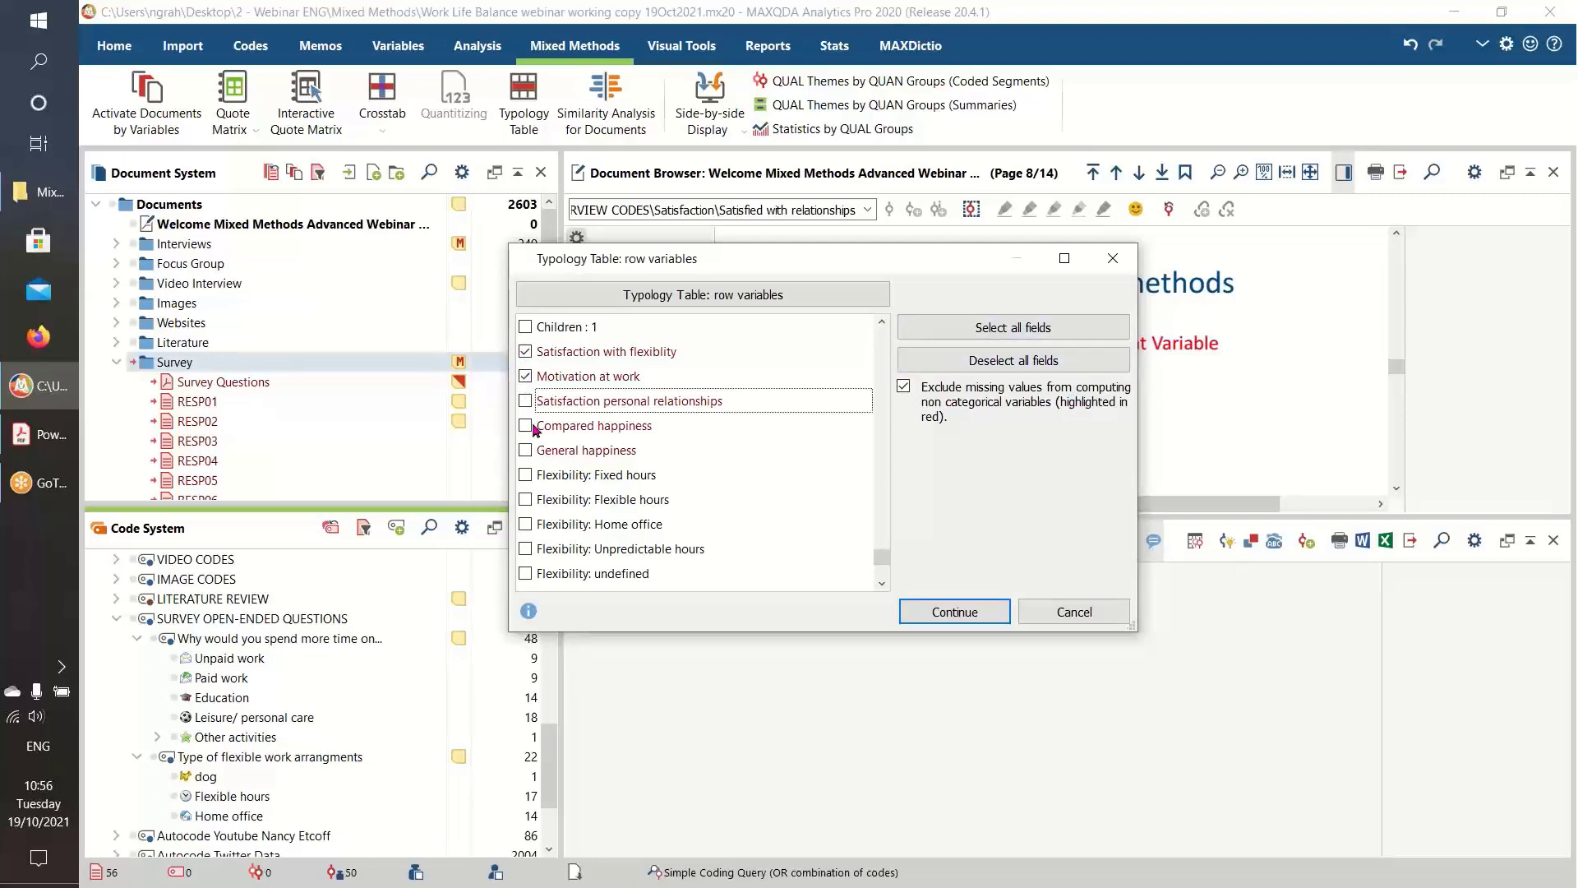
left_click(526, 425)
left_click(526, 448)
left_click(944, 623)
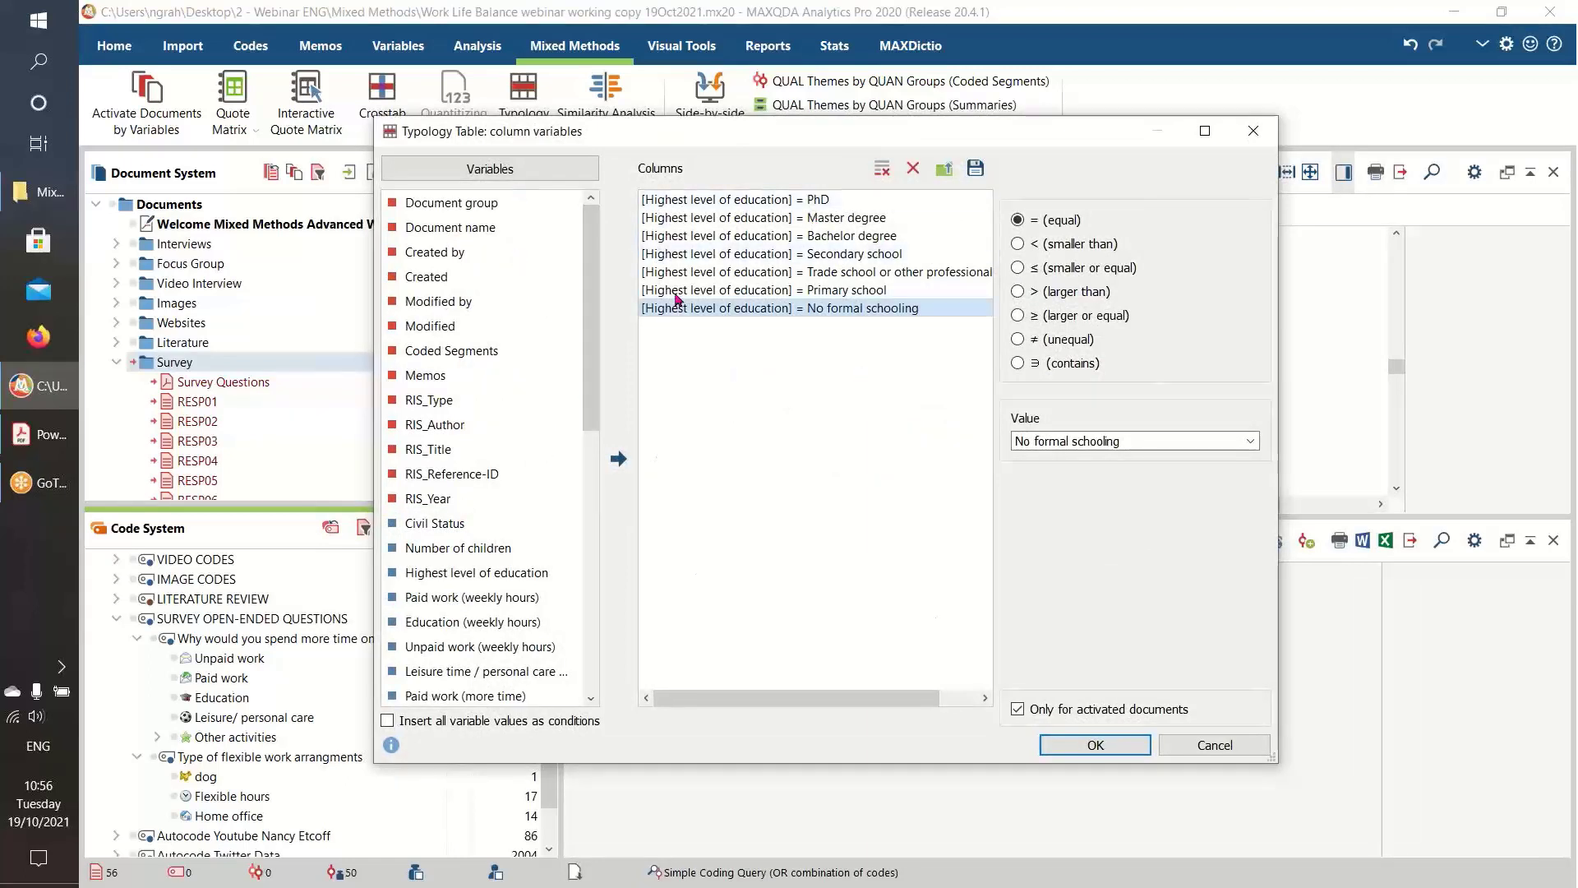
Clear the column list, insert all values of Highest level of education as columns, and generate the typology table
left_click(882, 168)
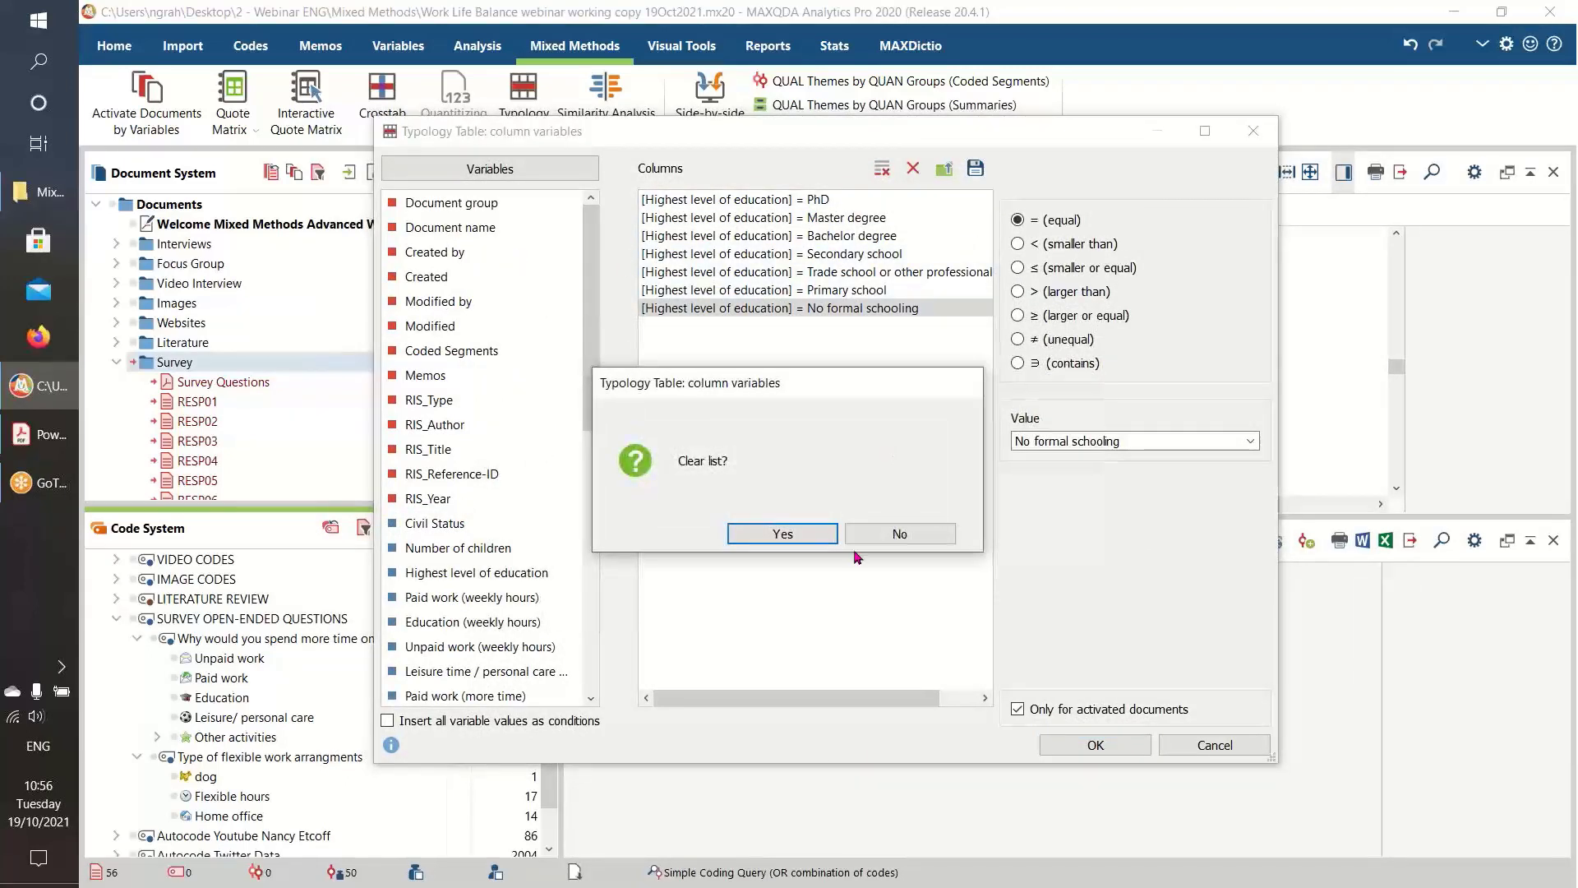
left_click(814, 536)
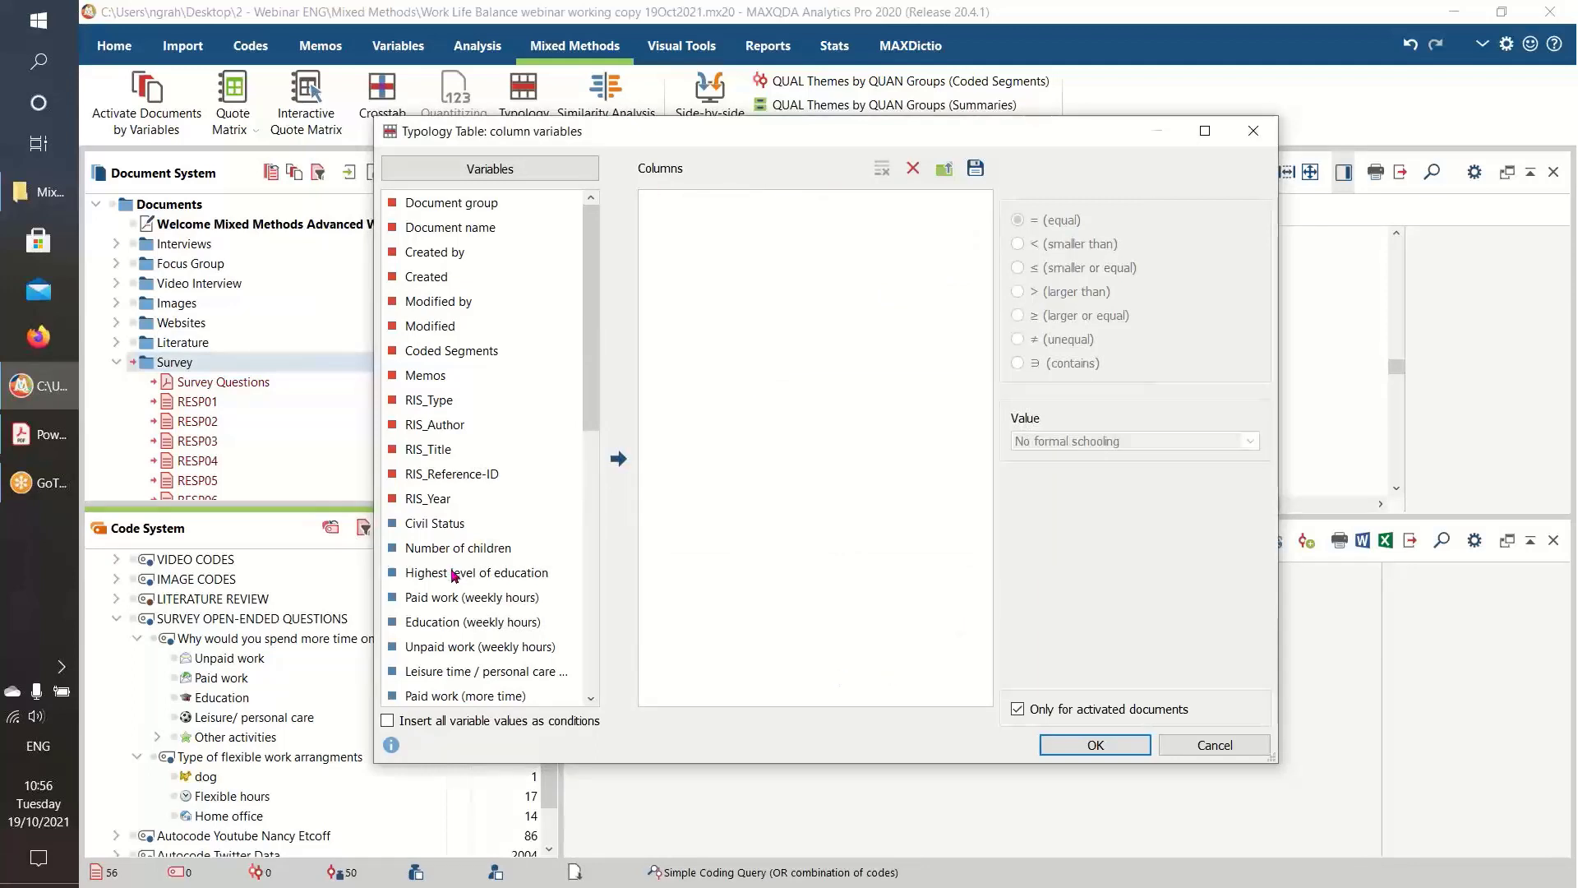
left_click(387, 720)
left_click(466, 574)
left_click(618, 459)
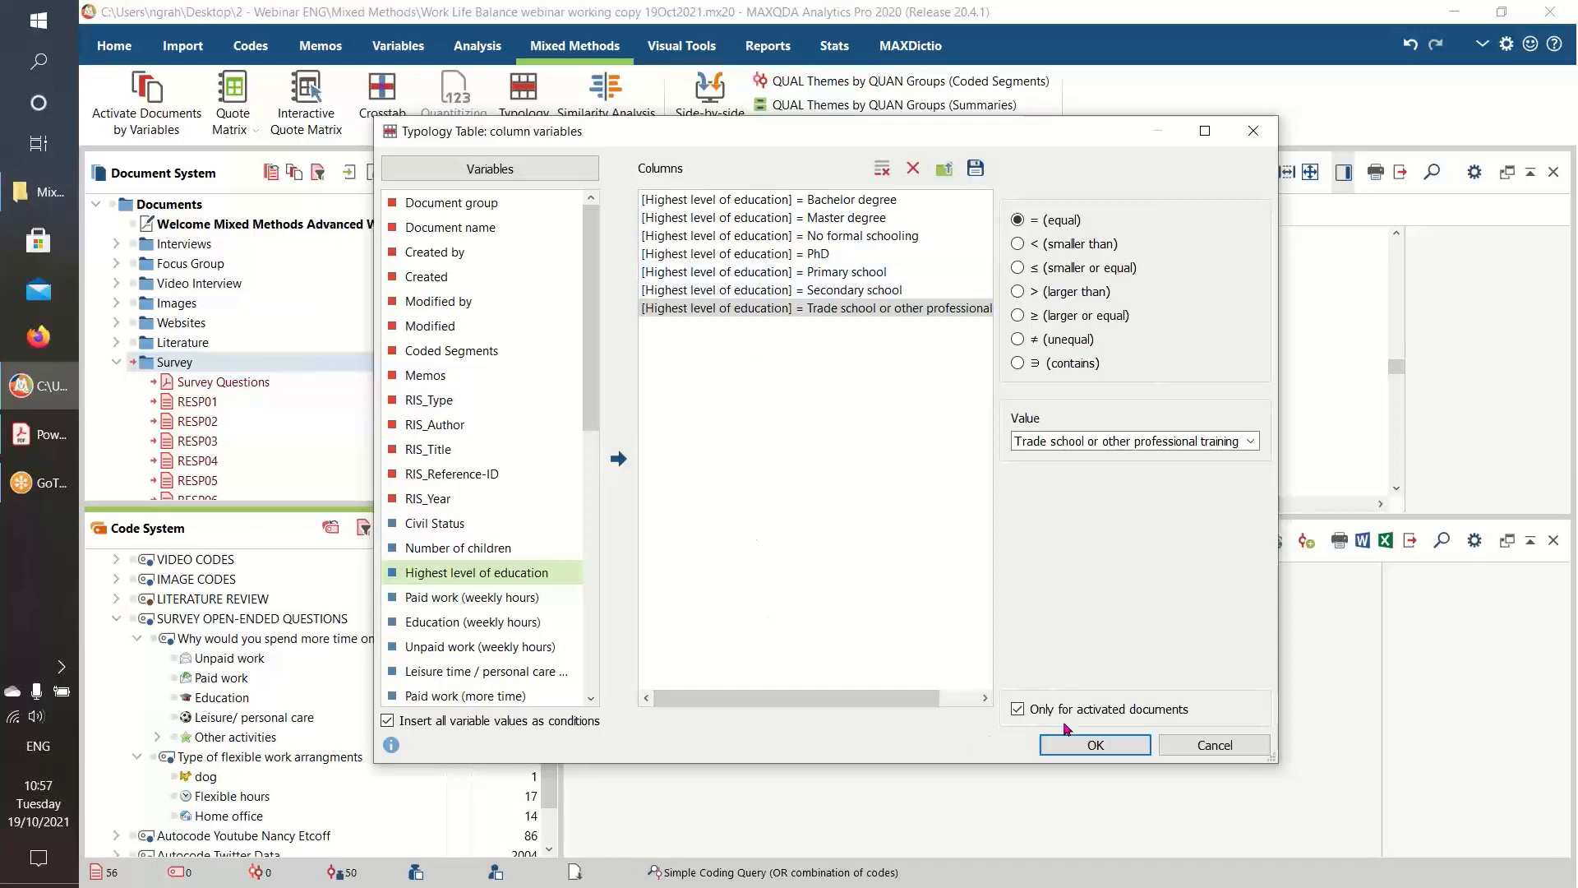
left_click(1073, 750)
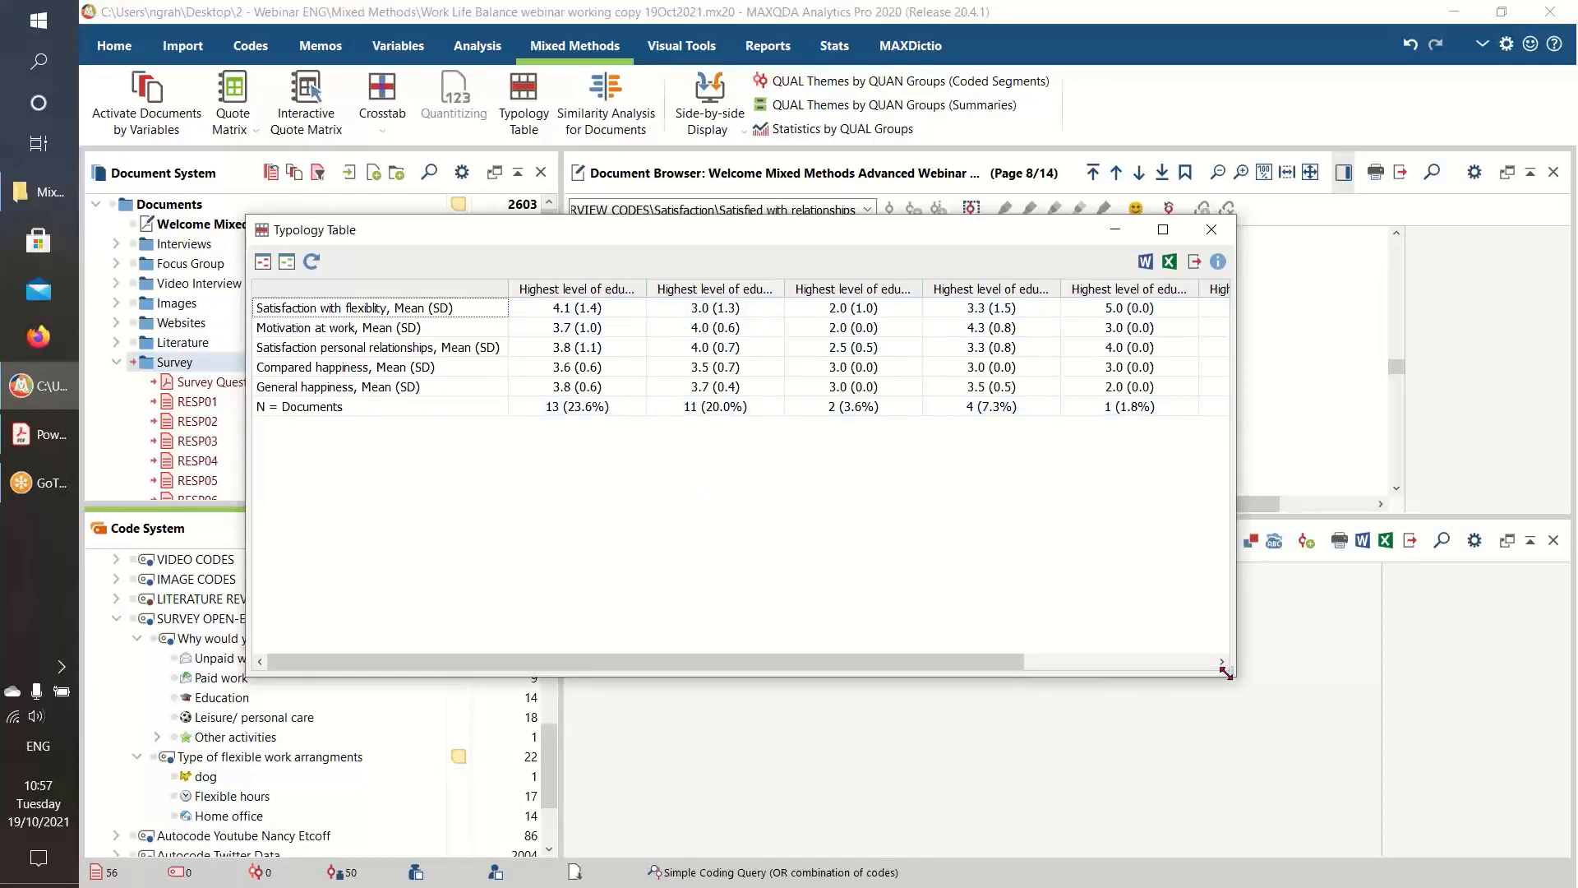
Enlarge and reposition the typology table to review the means across the education levels, and close it
left_click_drag(1231, 674, 1424, 677)
left_click_drag(914, 236, 802, 220)
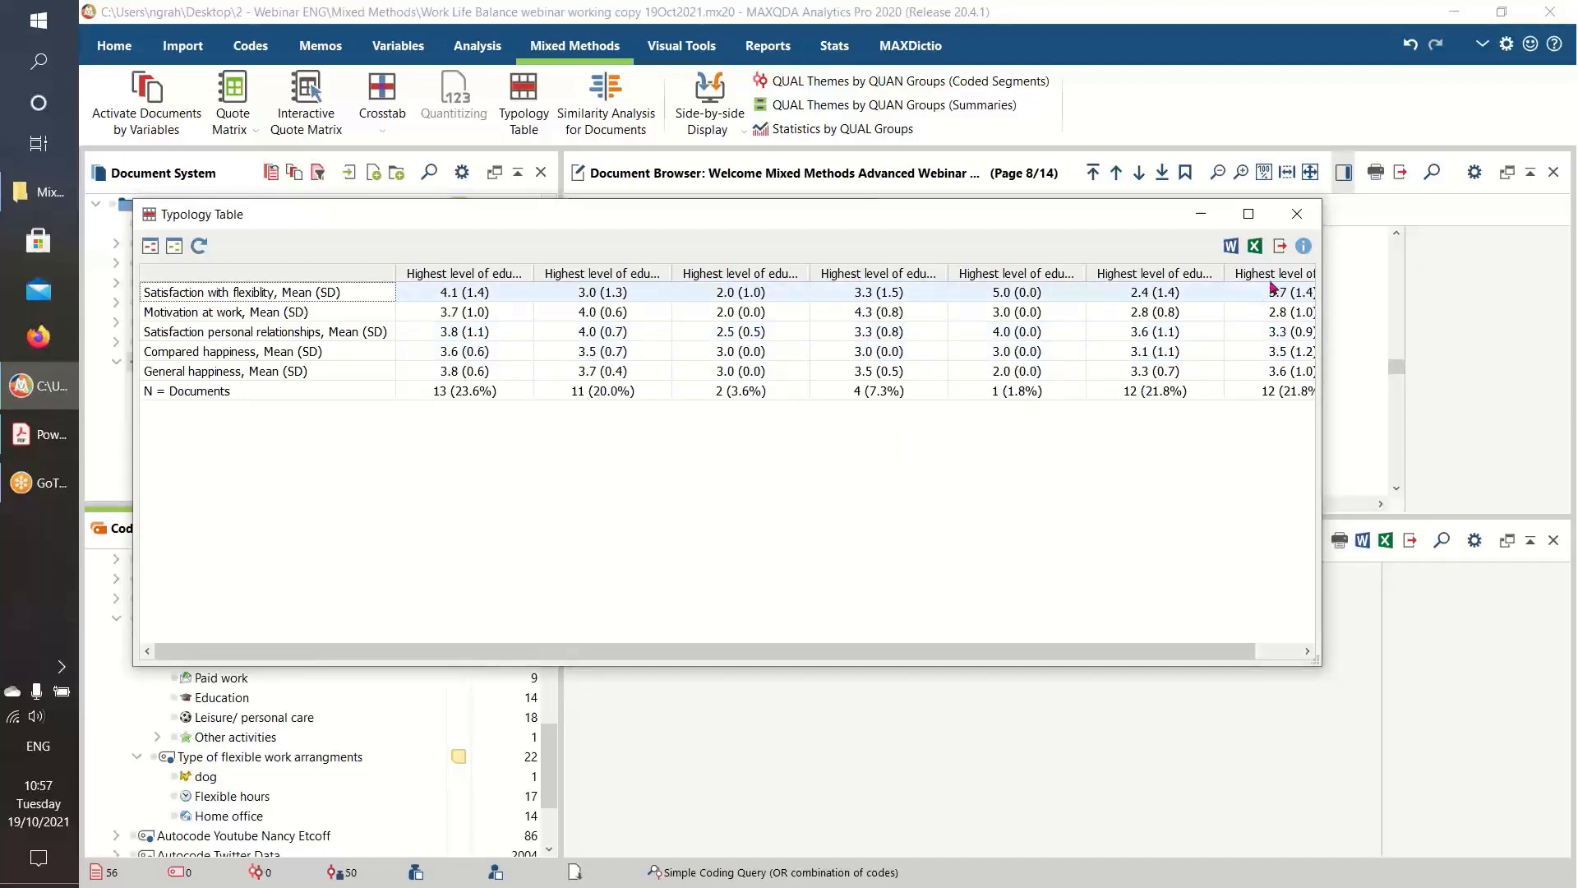
left_click(1297, 213)
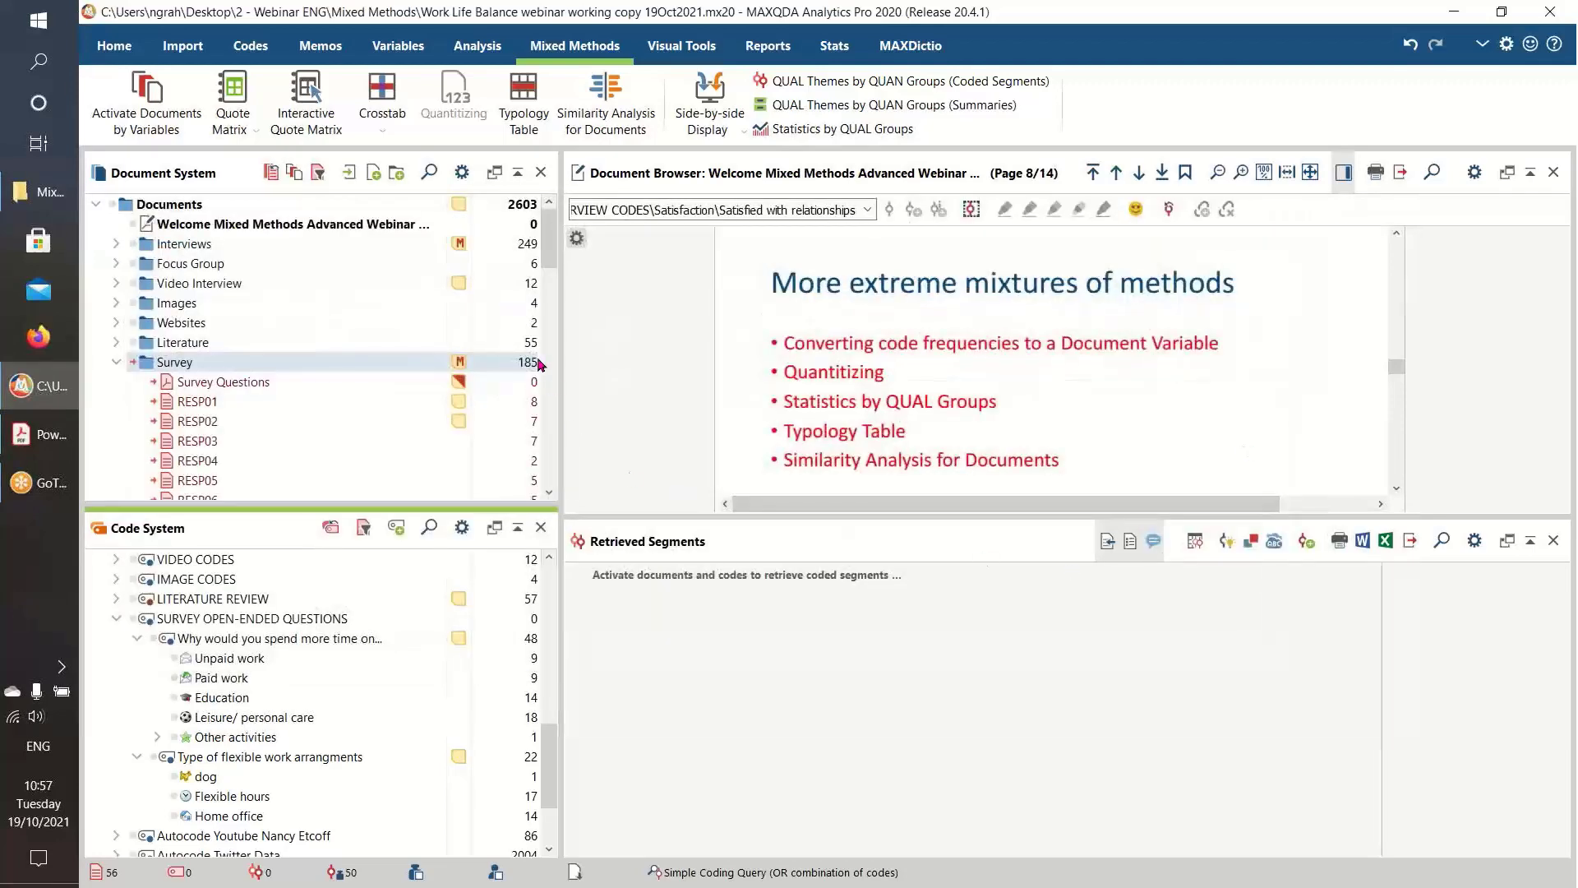
Regenerate the typology table with education columns ordered PhD, Master, Bachelor, Secondary school, Trade school, Primary school, No formal schooling; review and close it
left_click(524, 98)
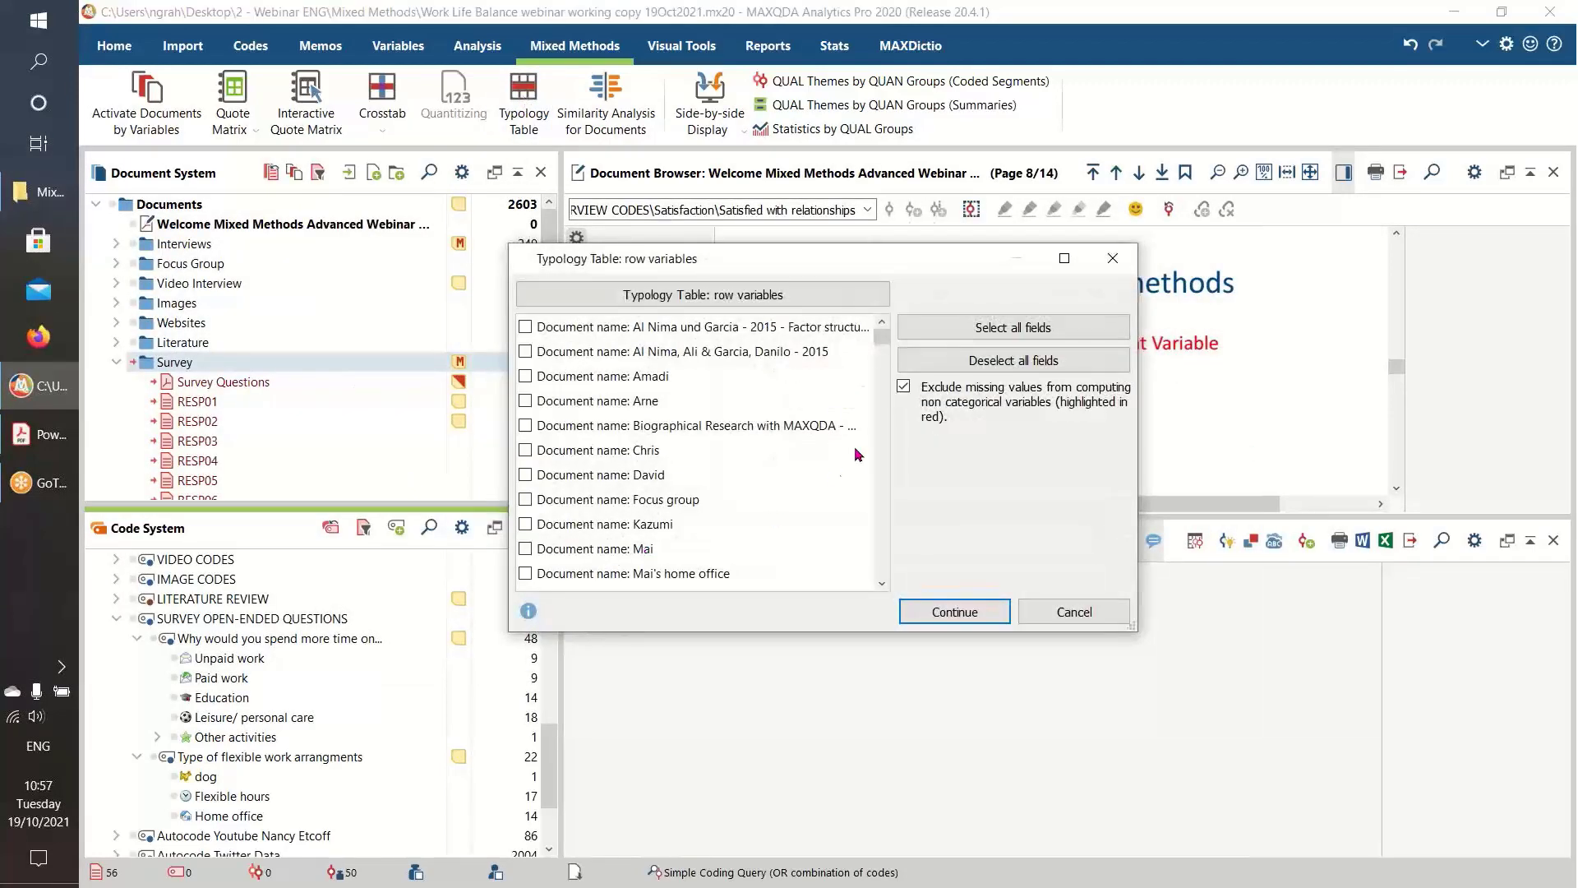
left_click(955, 612)
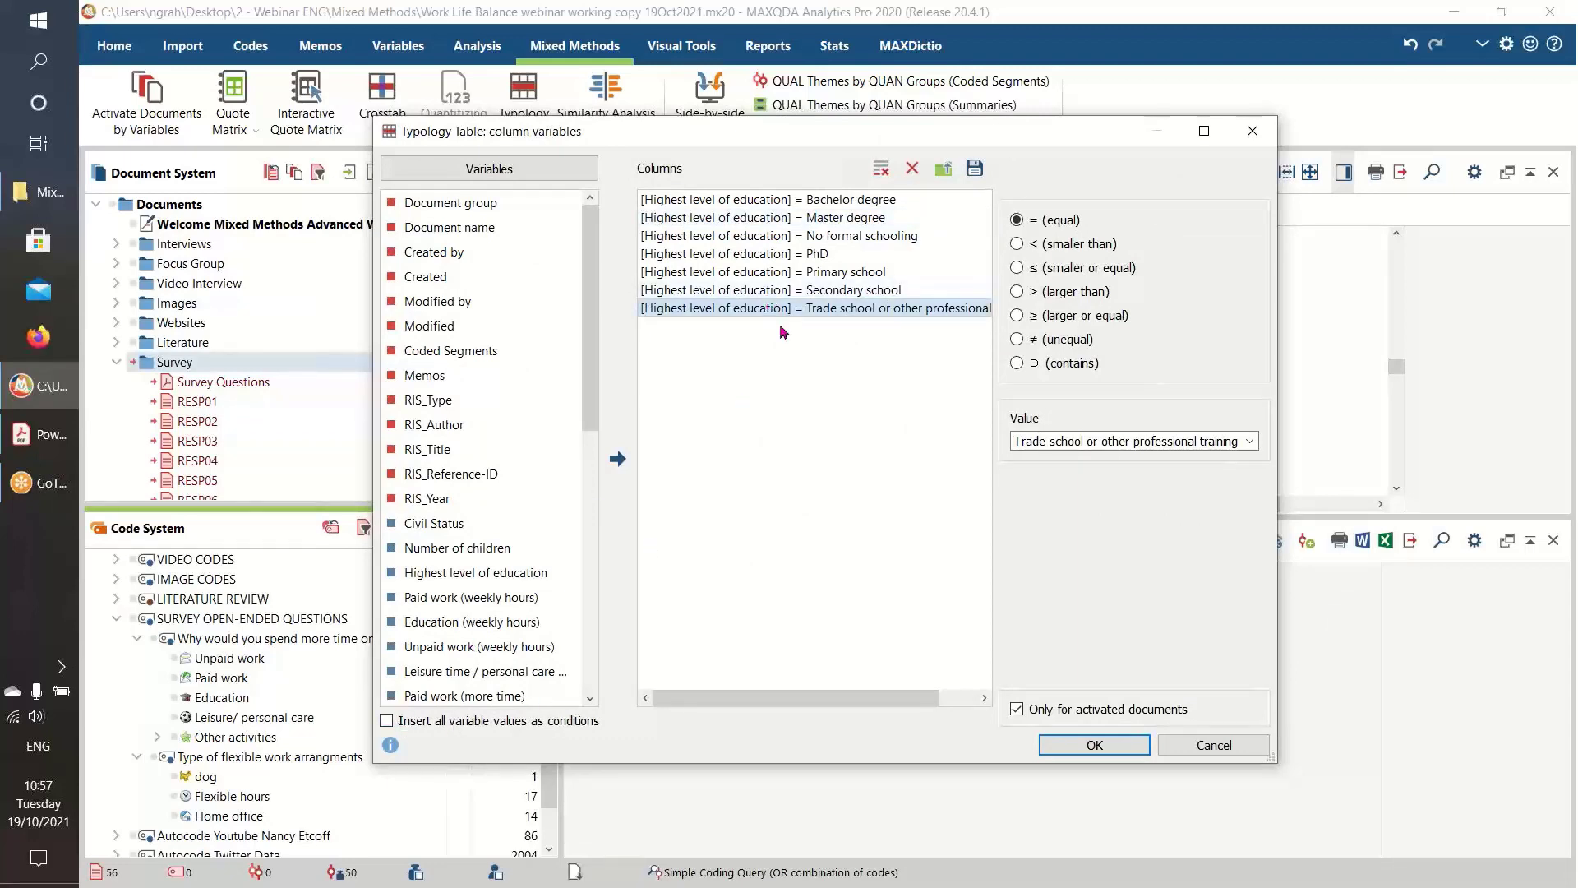
left_click_drag(760, 255, 772, 216)
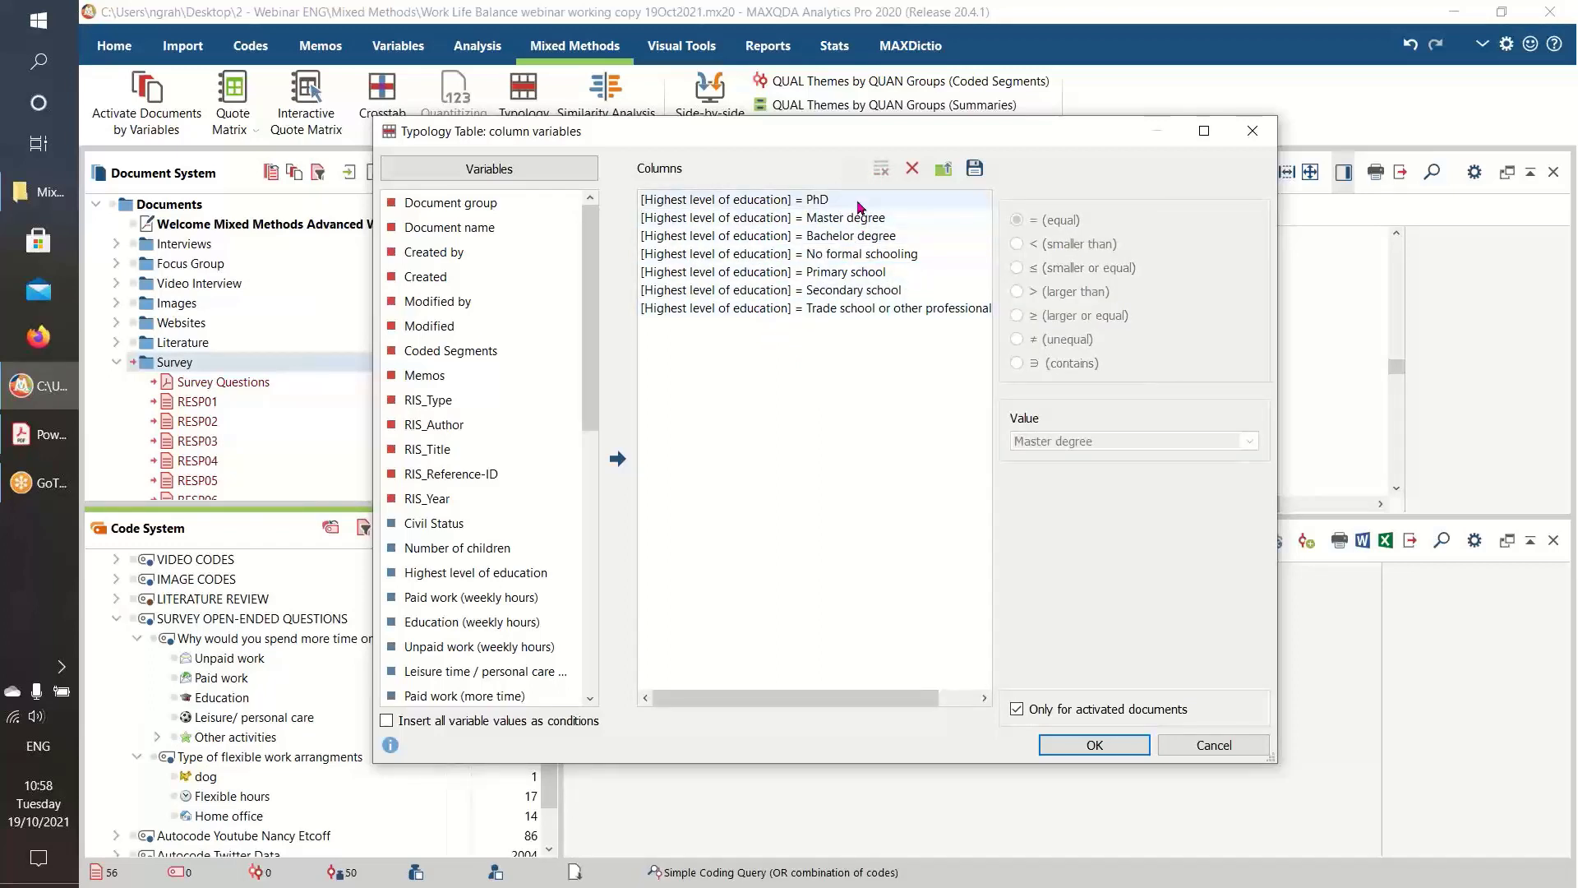
left_click_drag(806, 293, 811, 253)
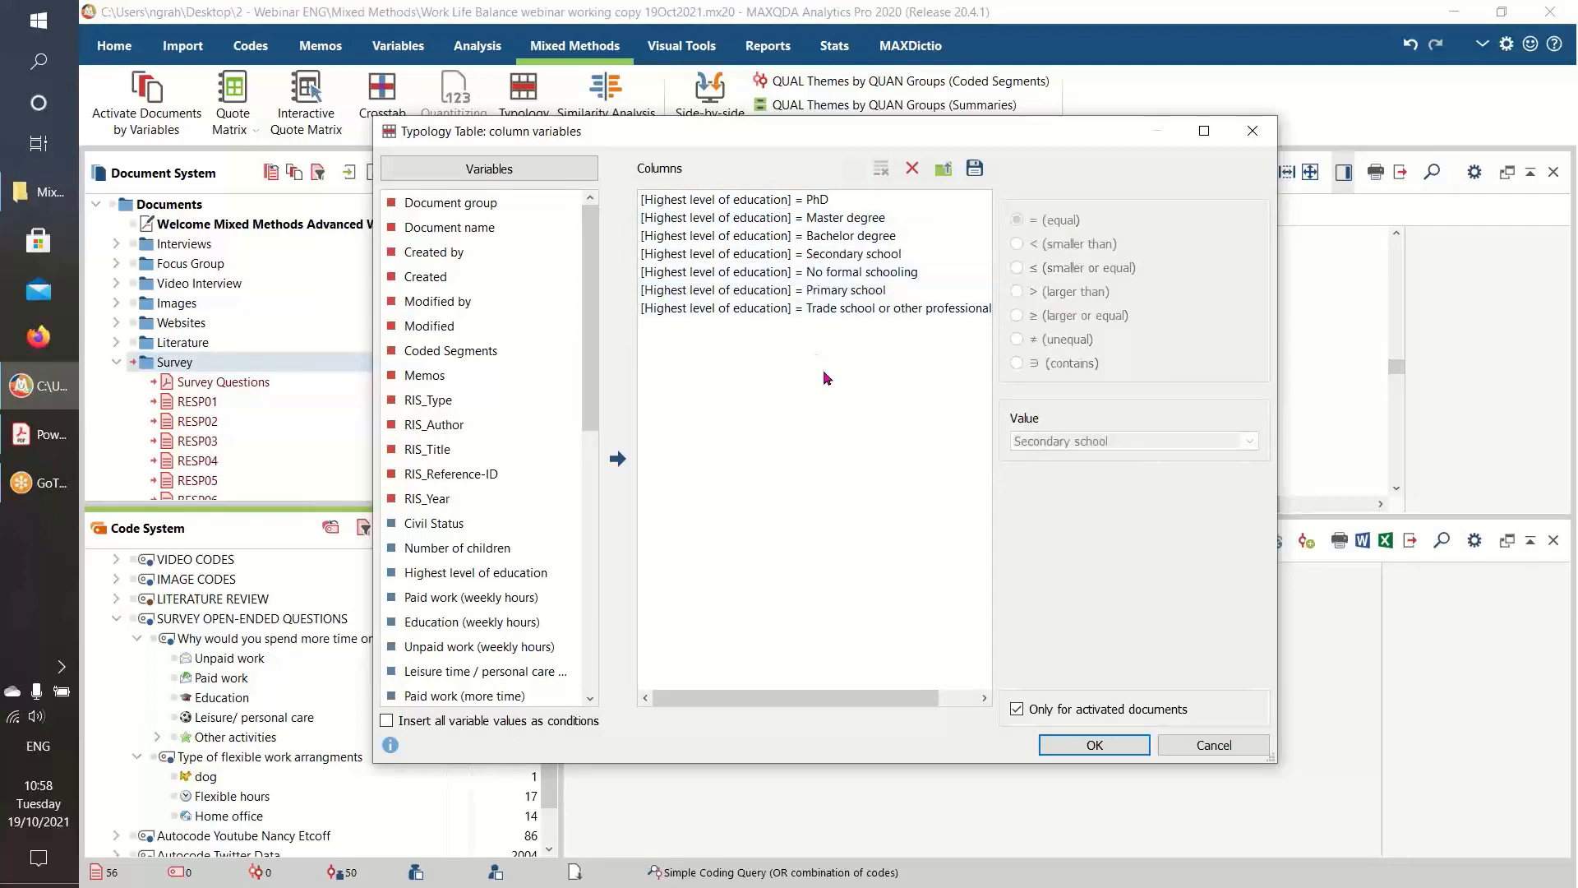
left_click(812, 309)
left_click_drag(812, 311, 848, 288)
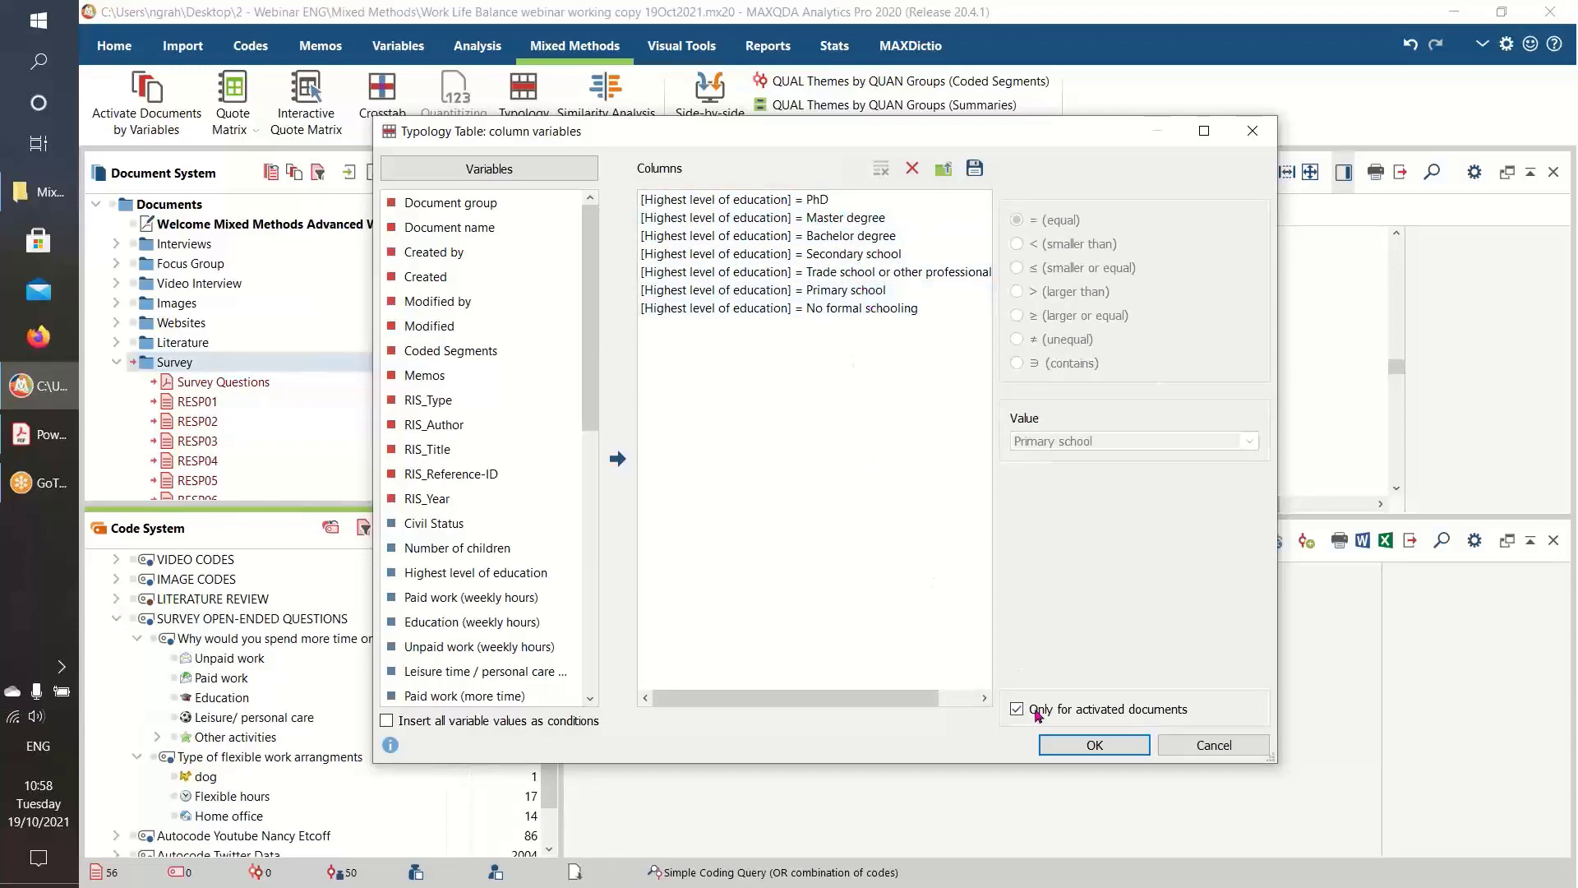
left_click(1126, 744)
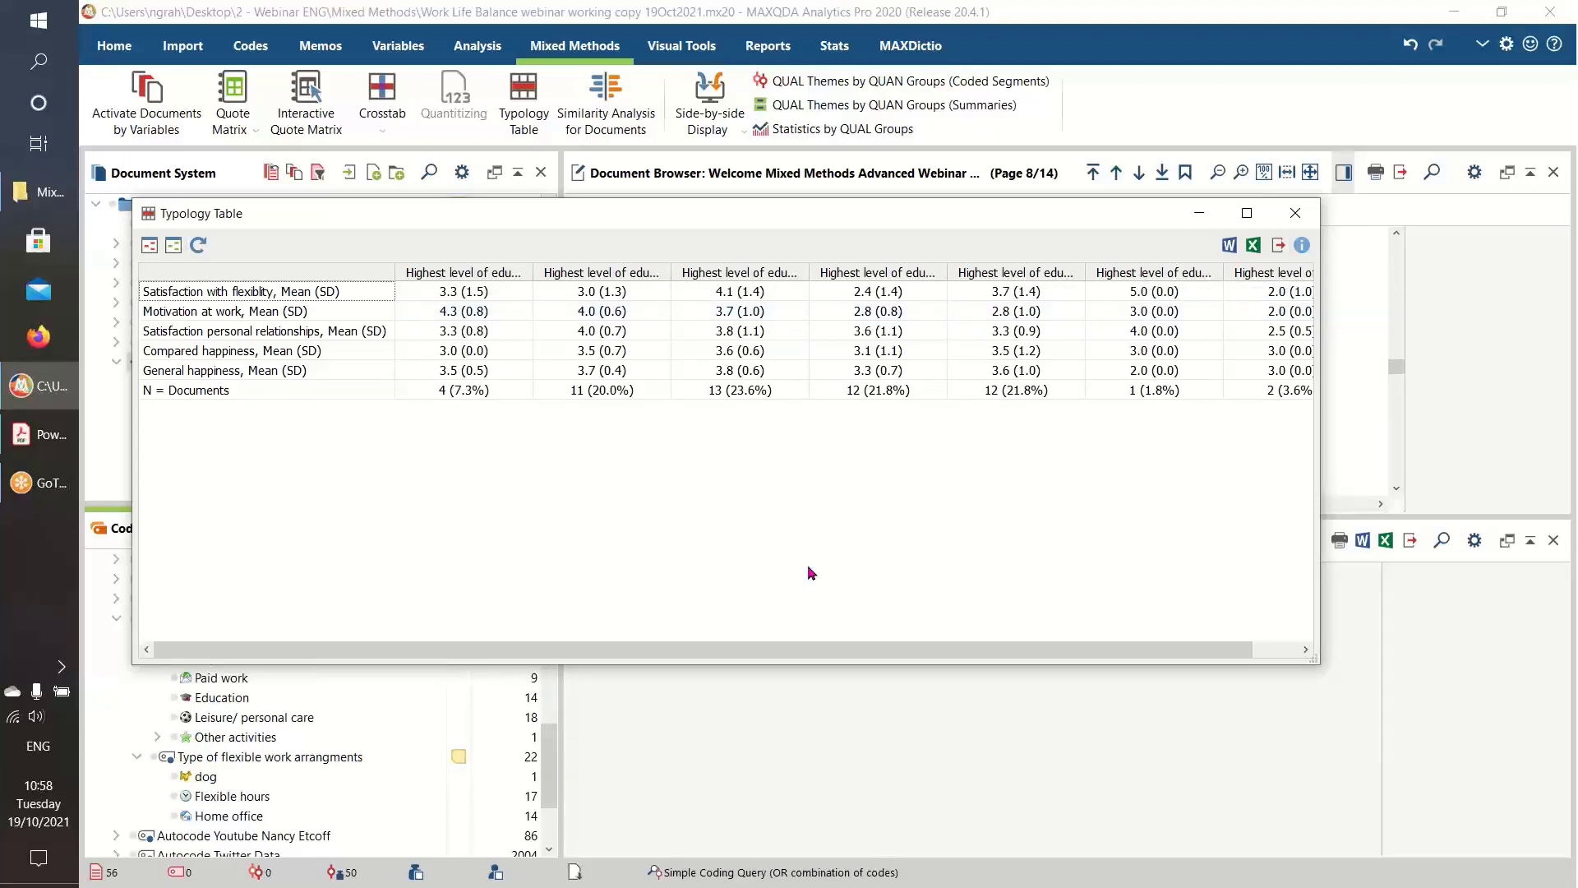
left_click(176, 317)
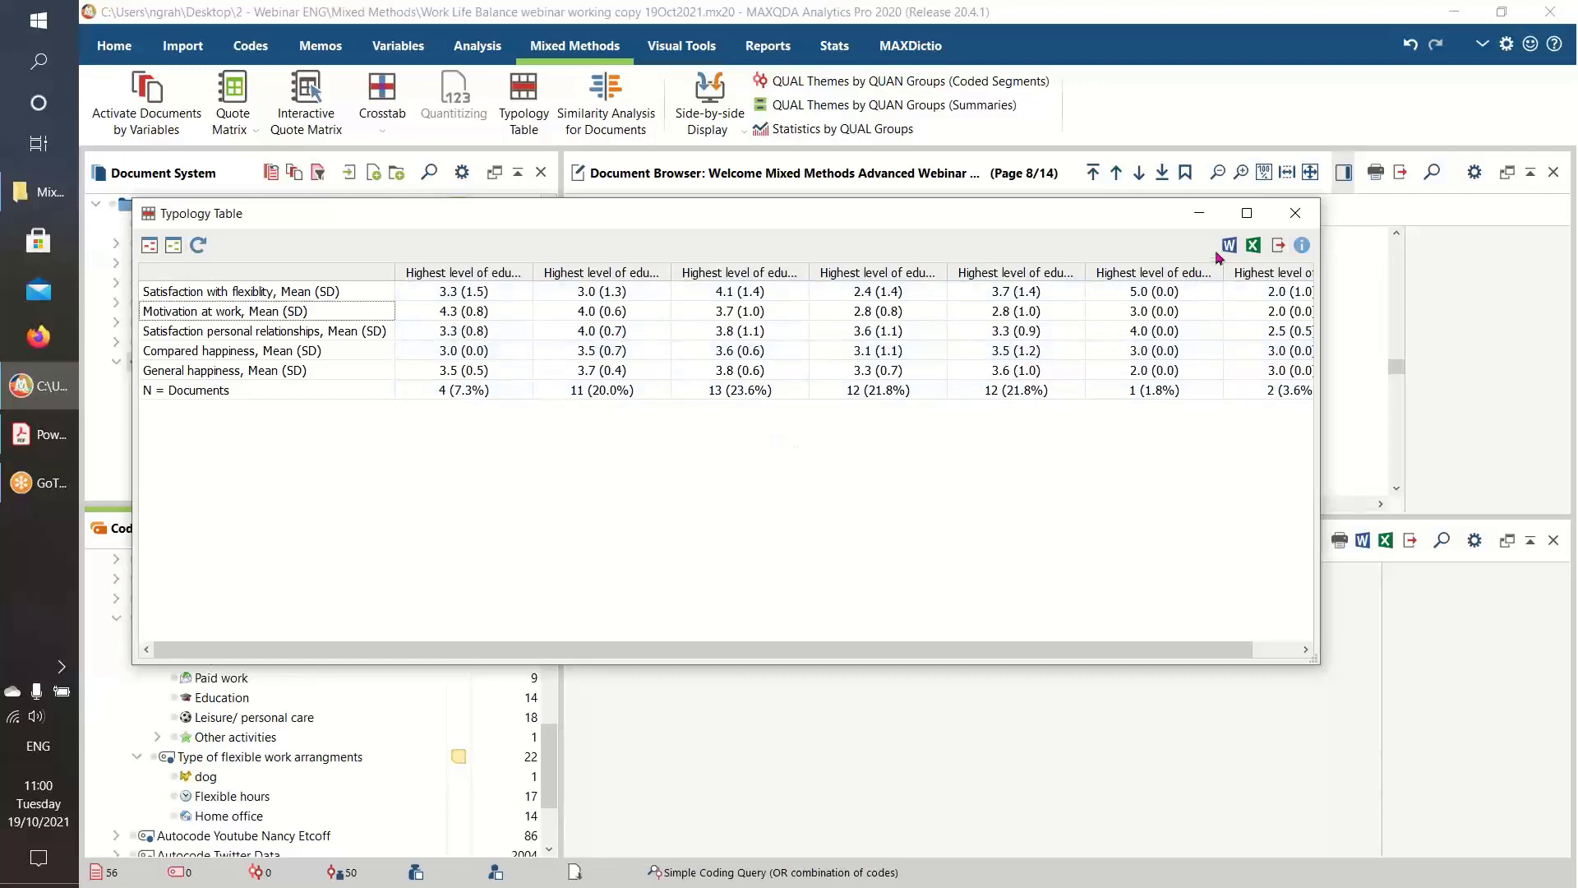
left_click(1288, 220)
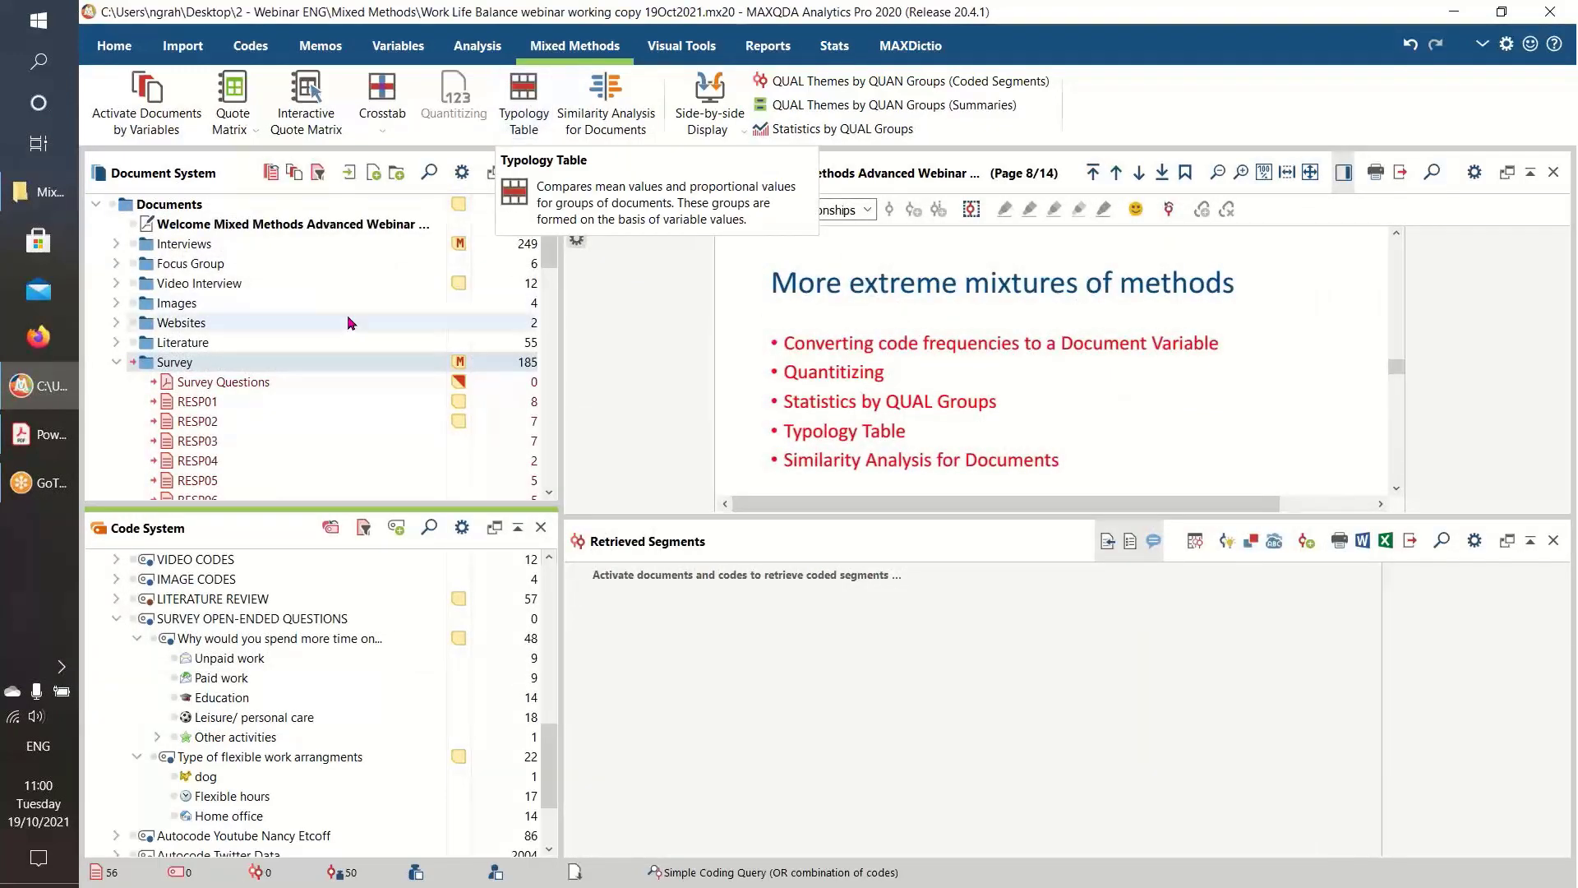
Deactivate and collapse the Survey document group, and expand the Interviews group
left_click(843, 130)
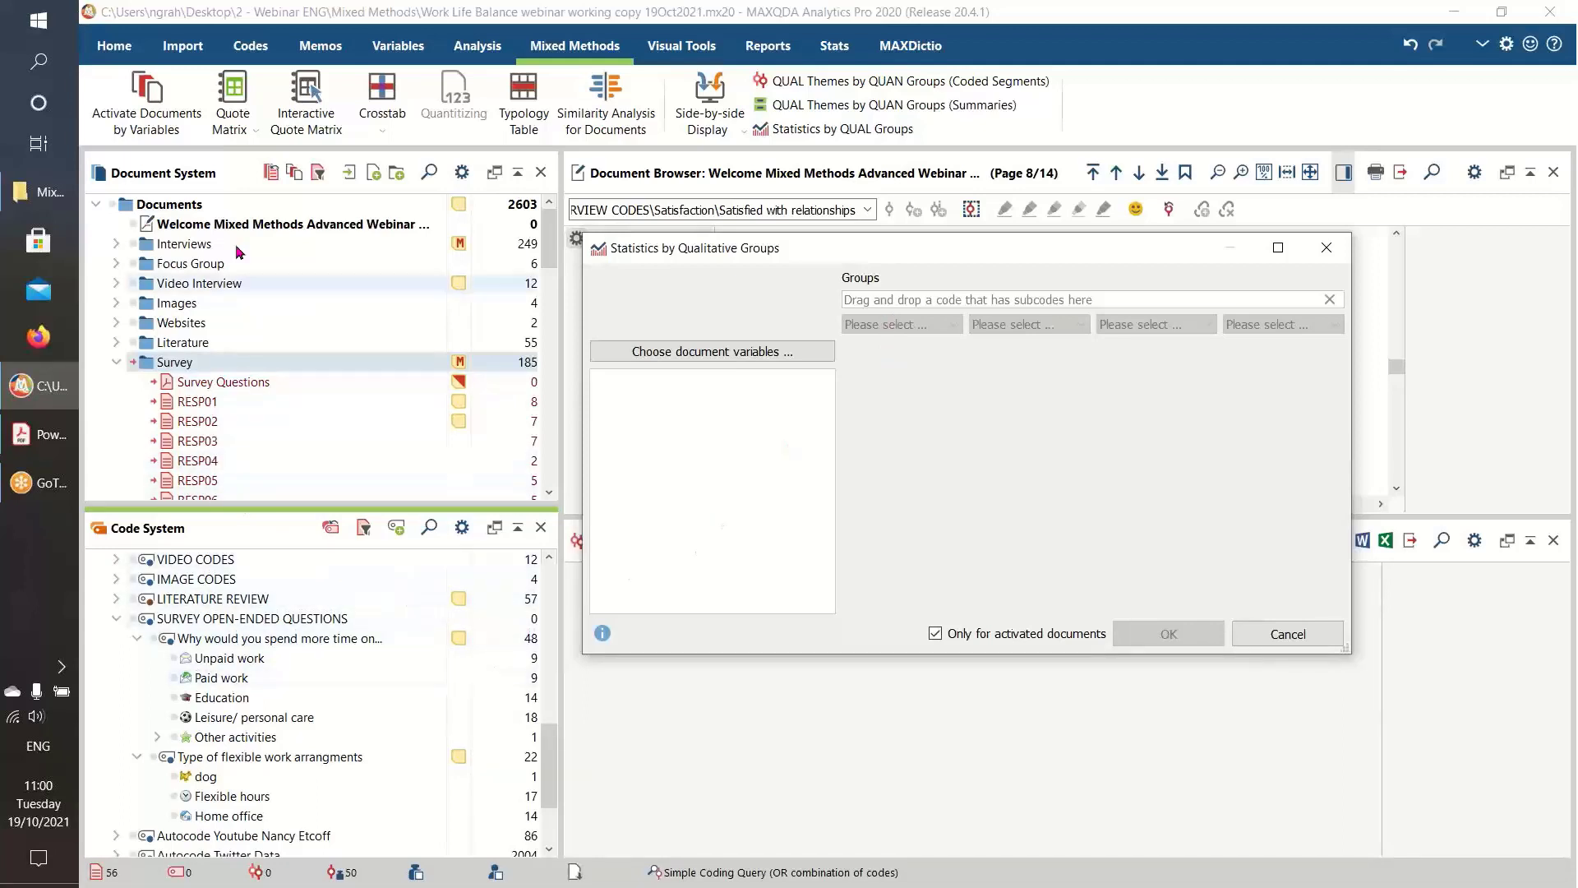
left_click(1284, 640)
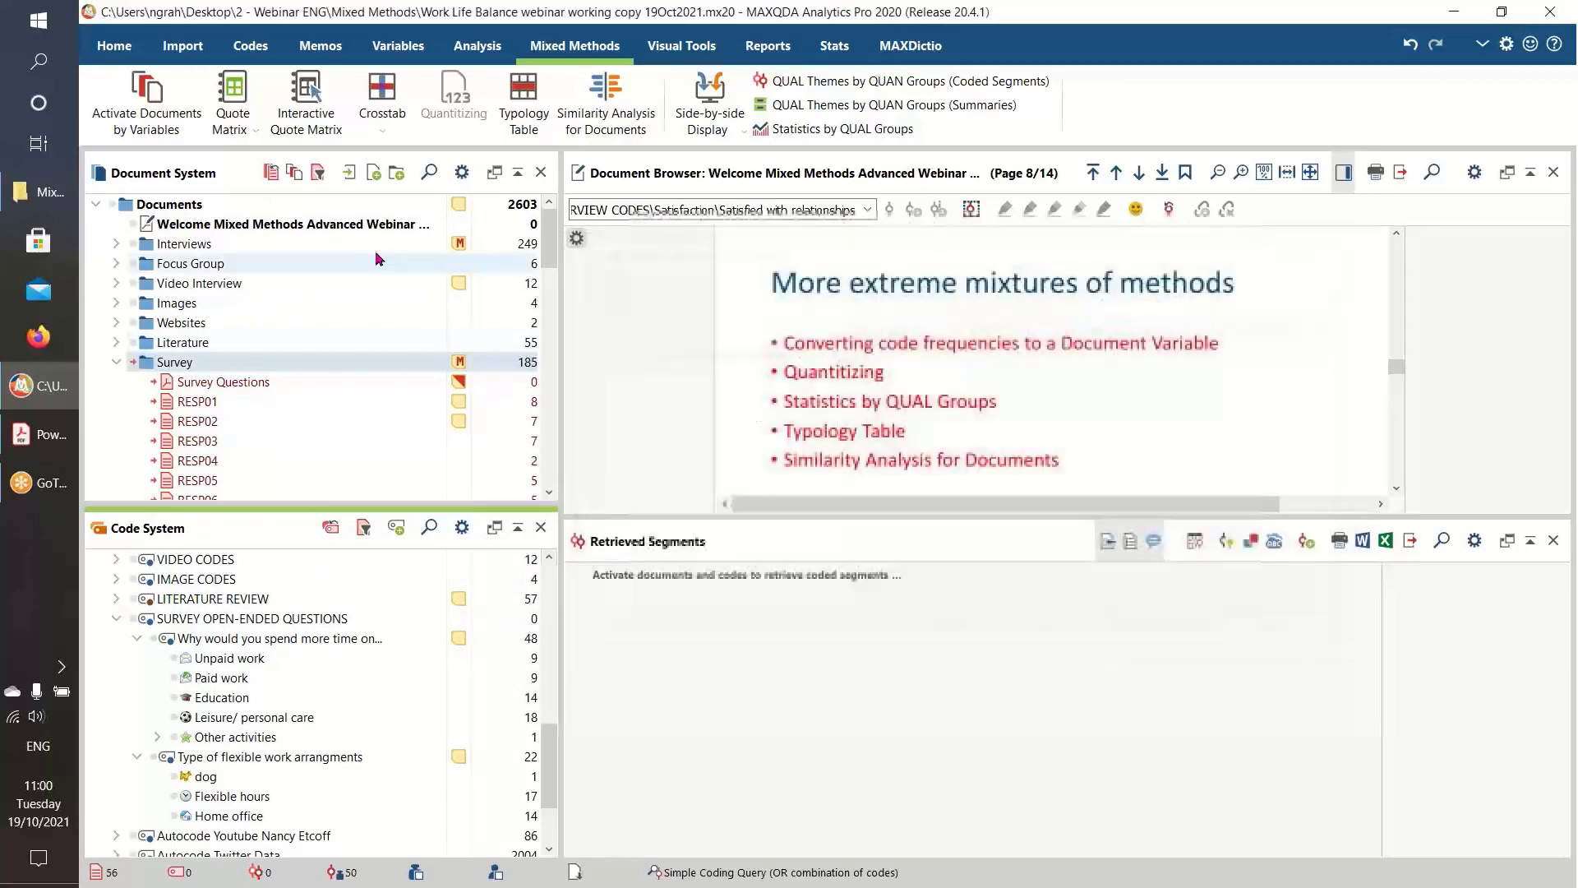
left_click(116, 362)
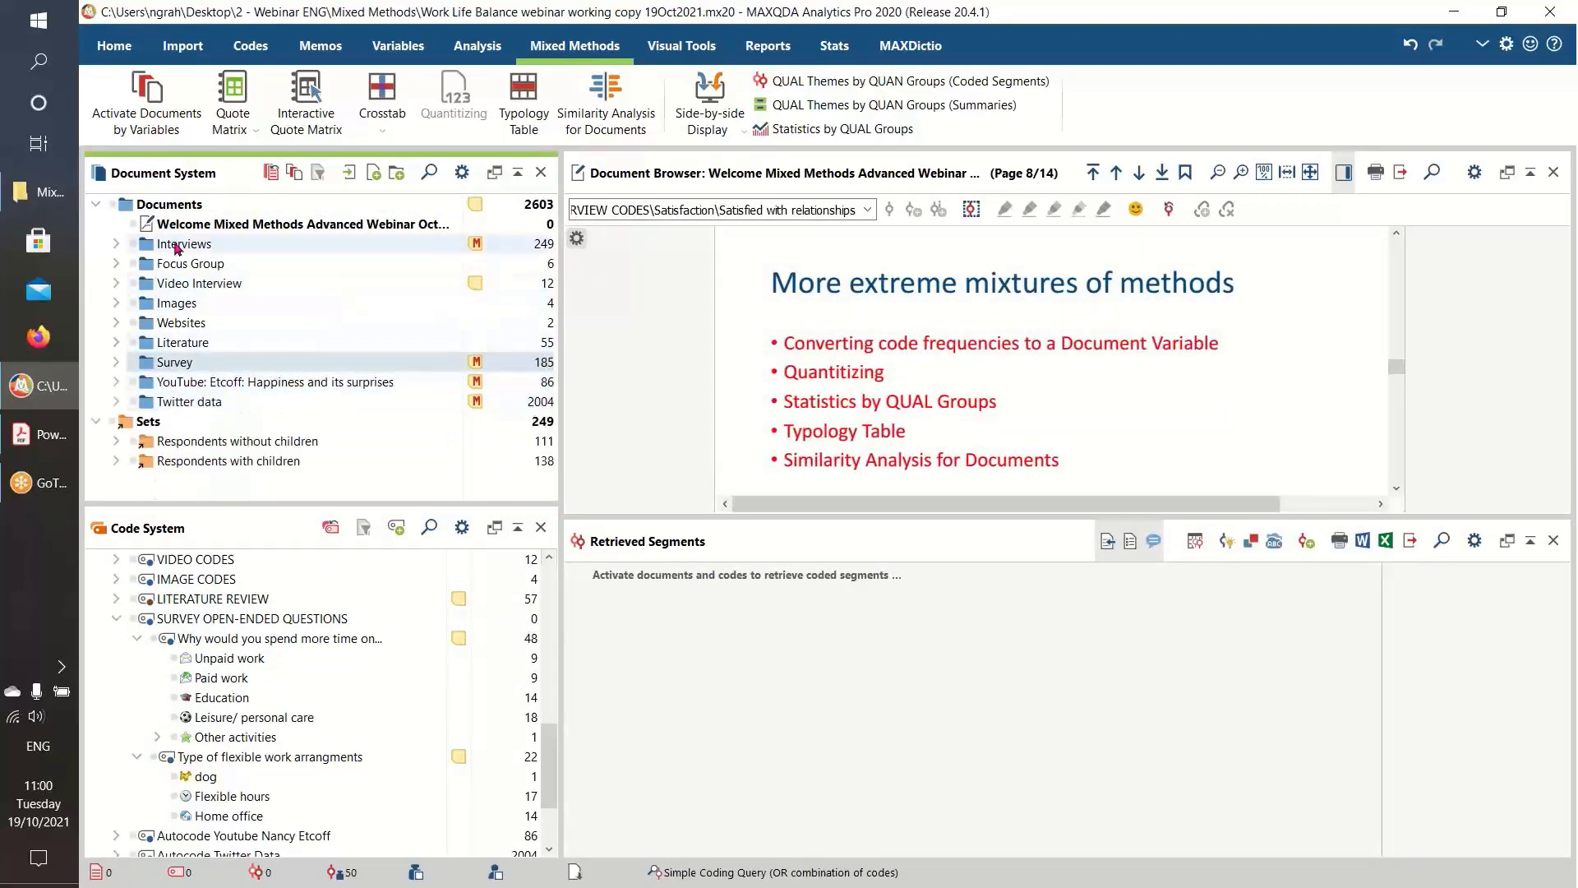
left_click(116, 243)
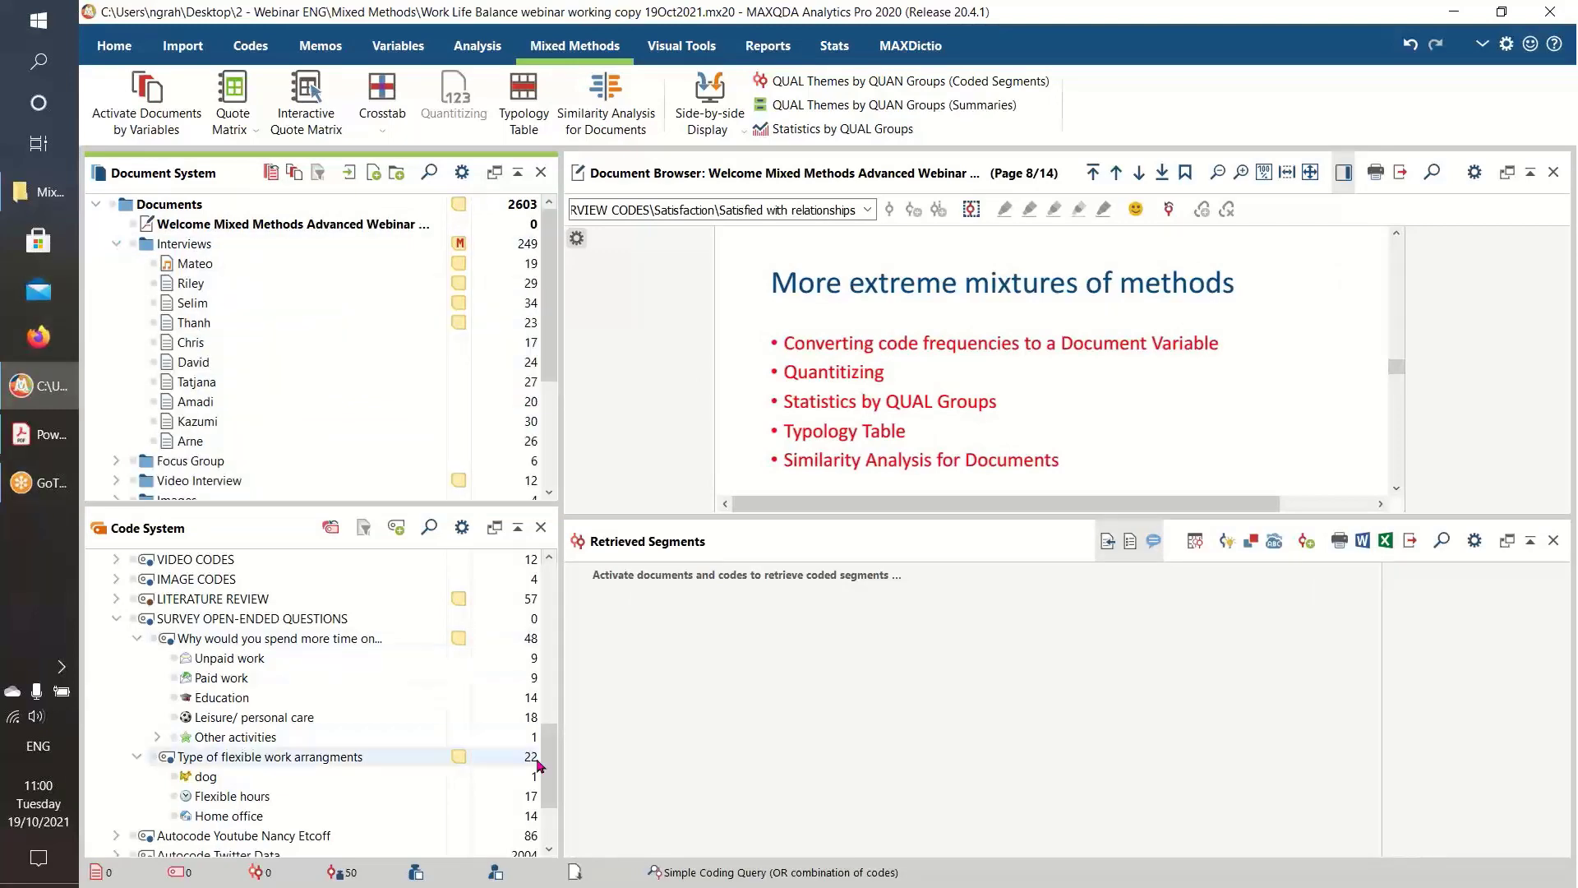
Set up Statistics by QUAL Groups on the code Well-being (Self-assessed), comparing the groups 5 (high), 4, 3 and 2
left_click_drag(550, 768, 550, 637)
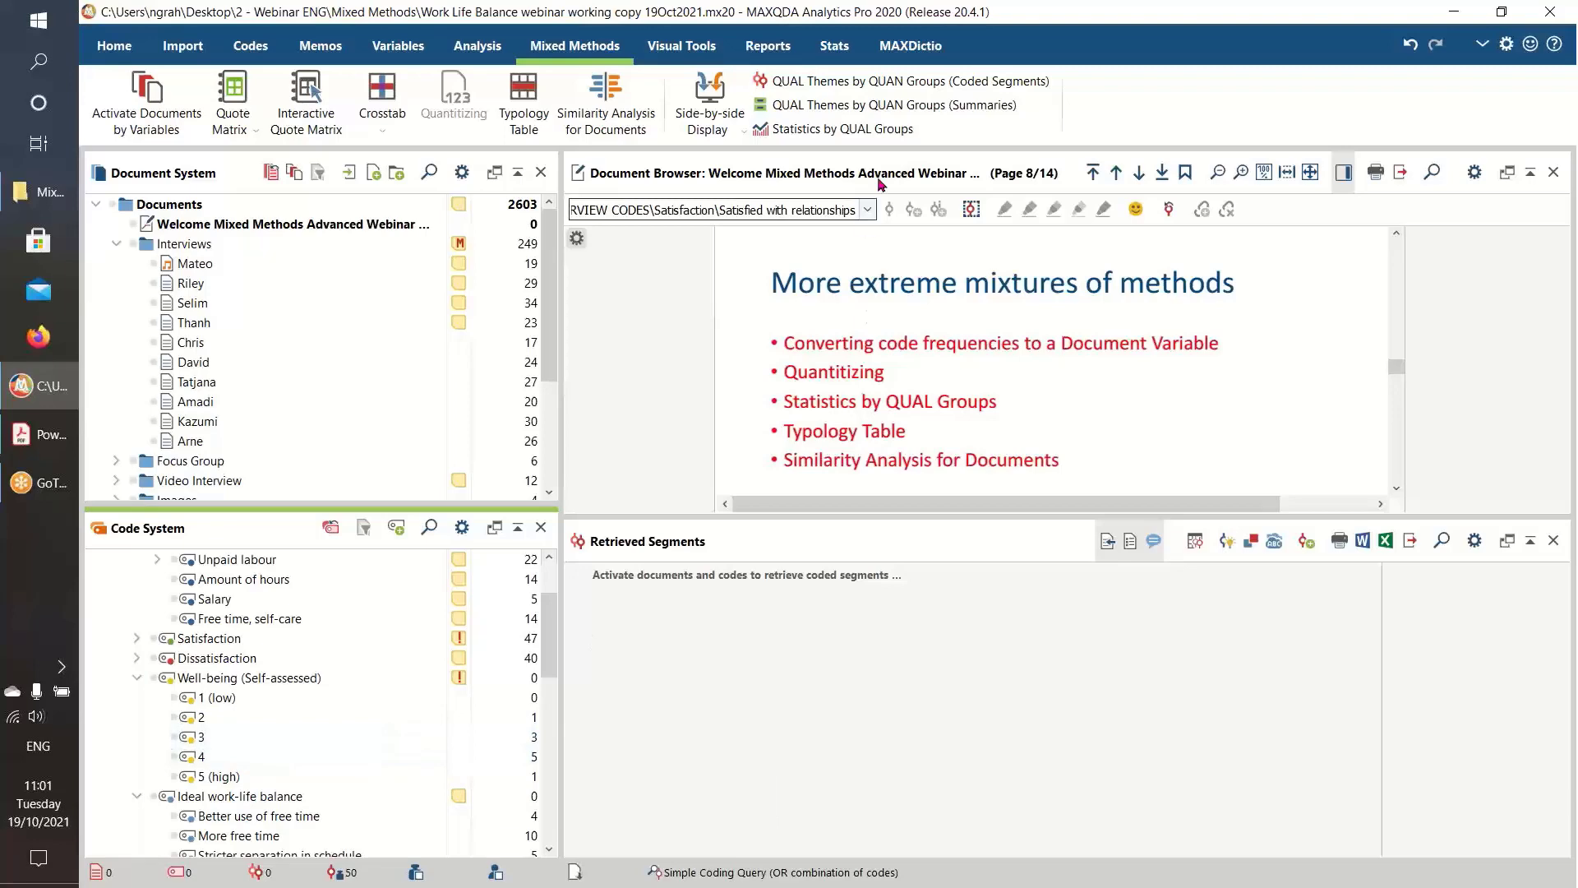
left_click(846, 130)
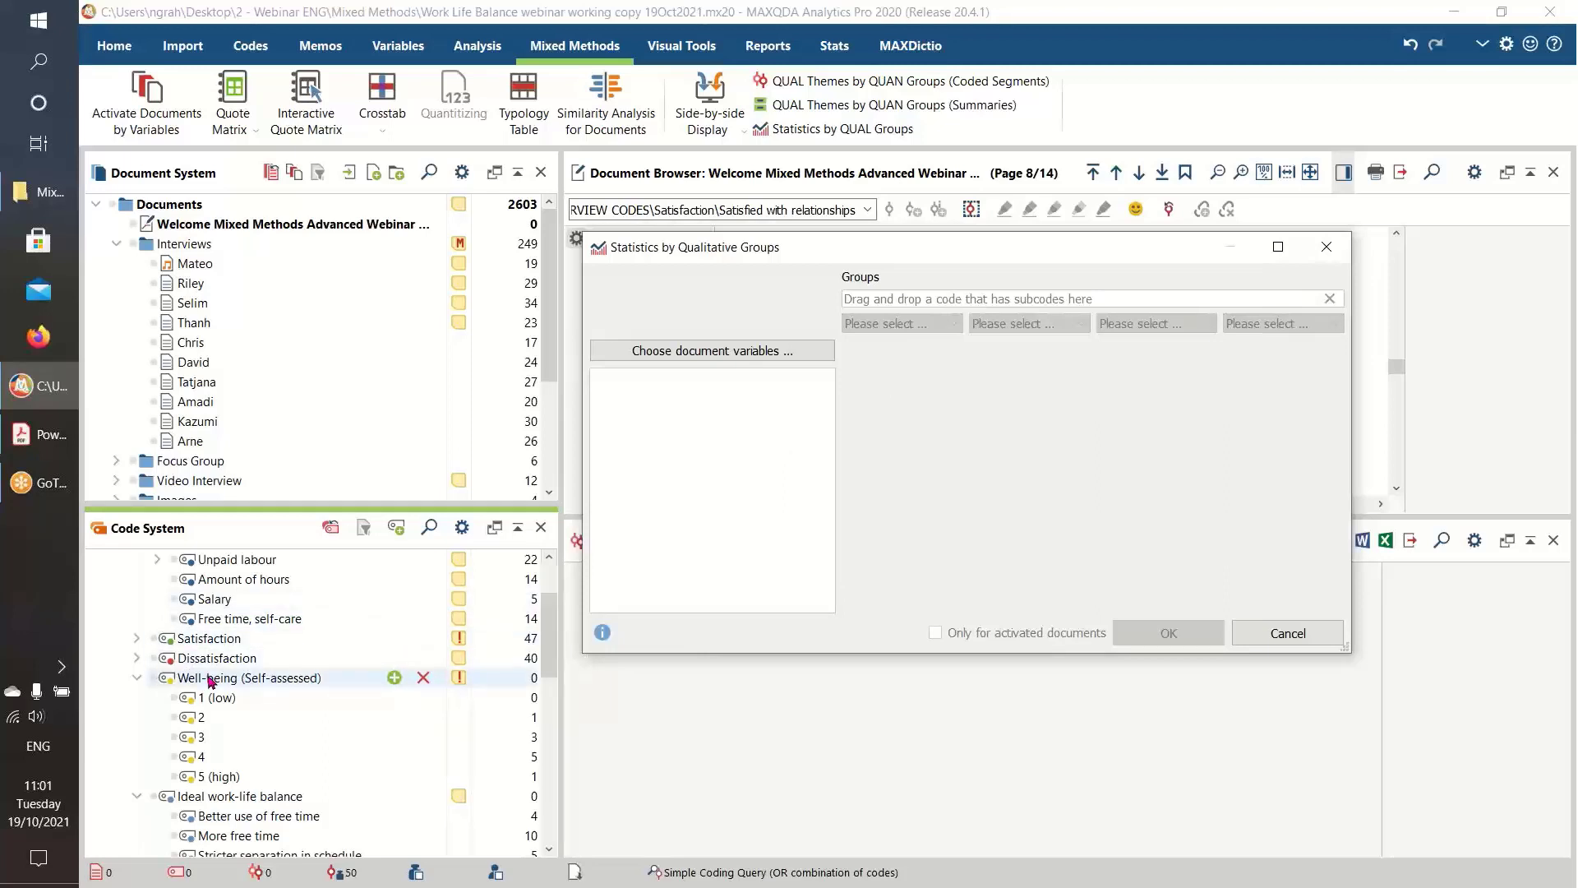
left_click_drag(210, 680, 885, 299)
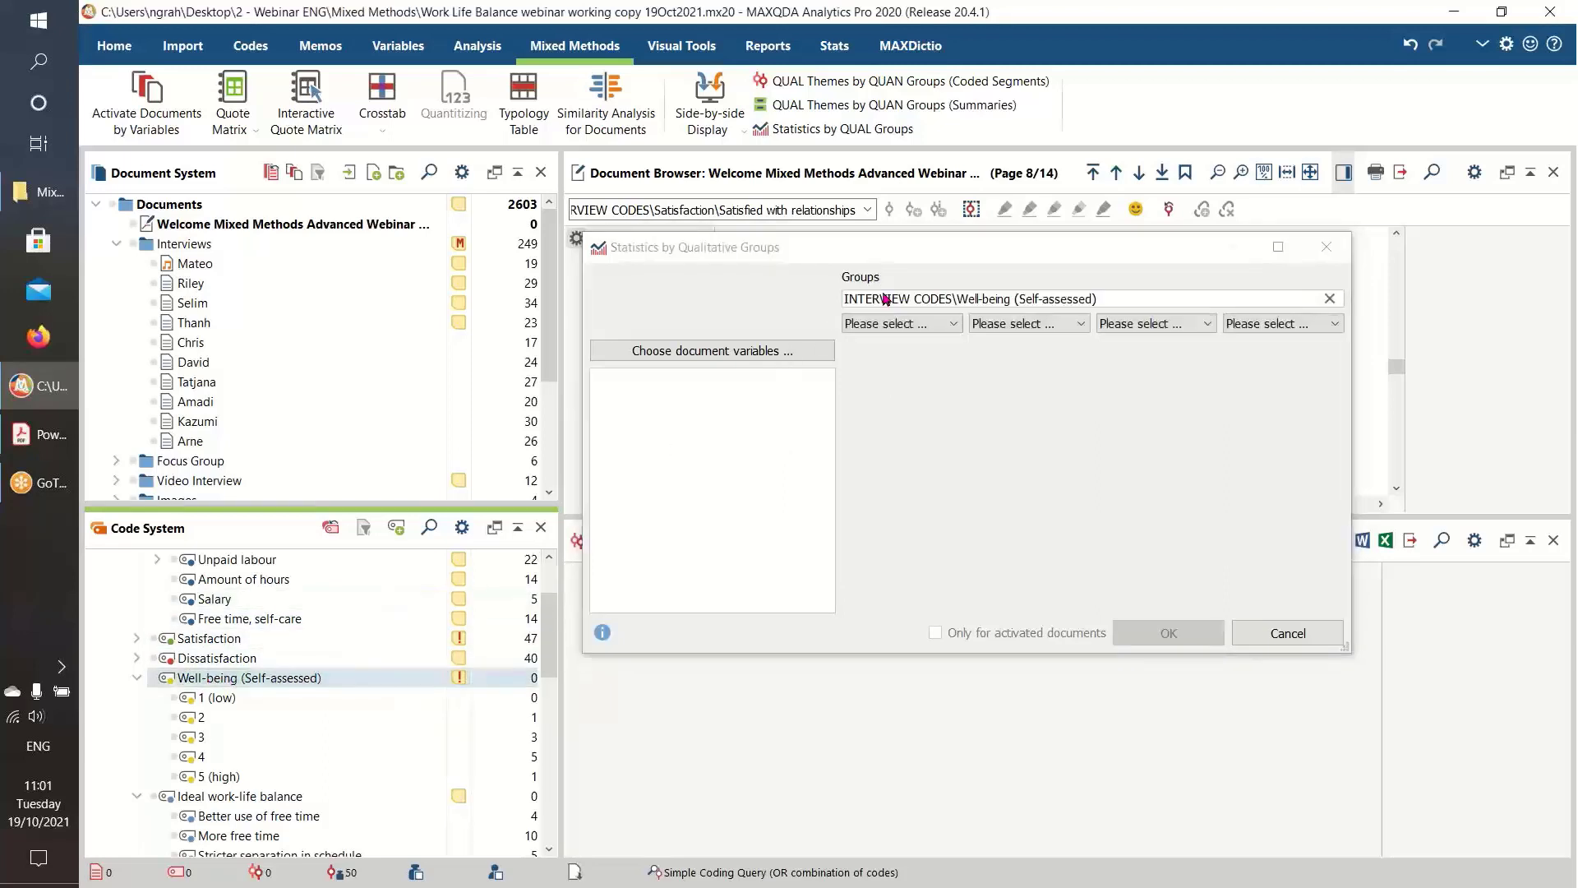
left_click(955, 328)
left_click(933, 415)
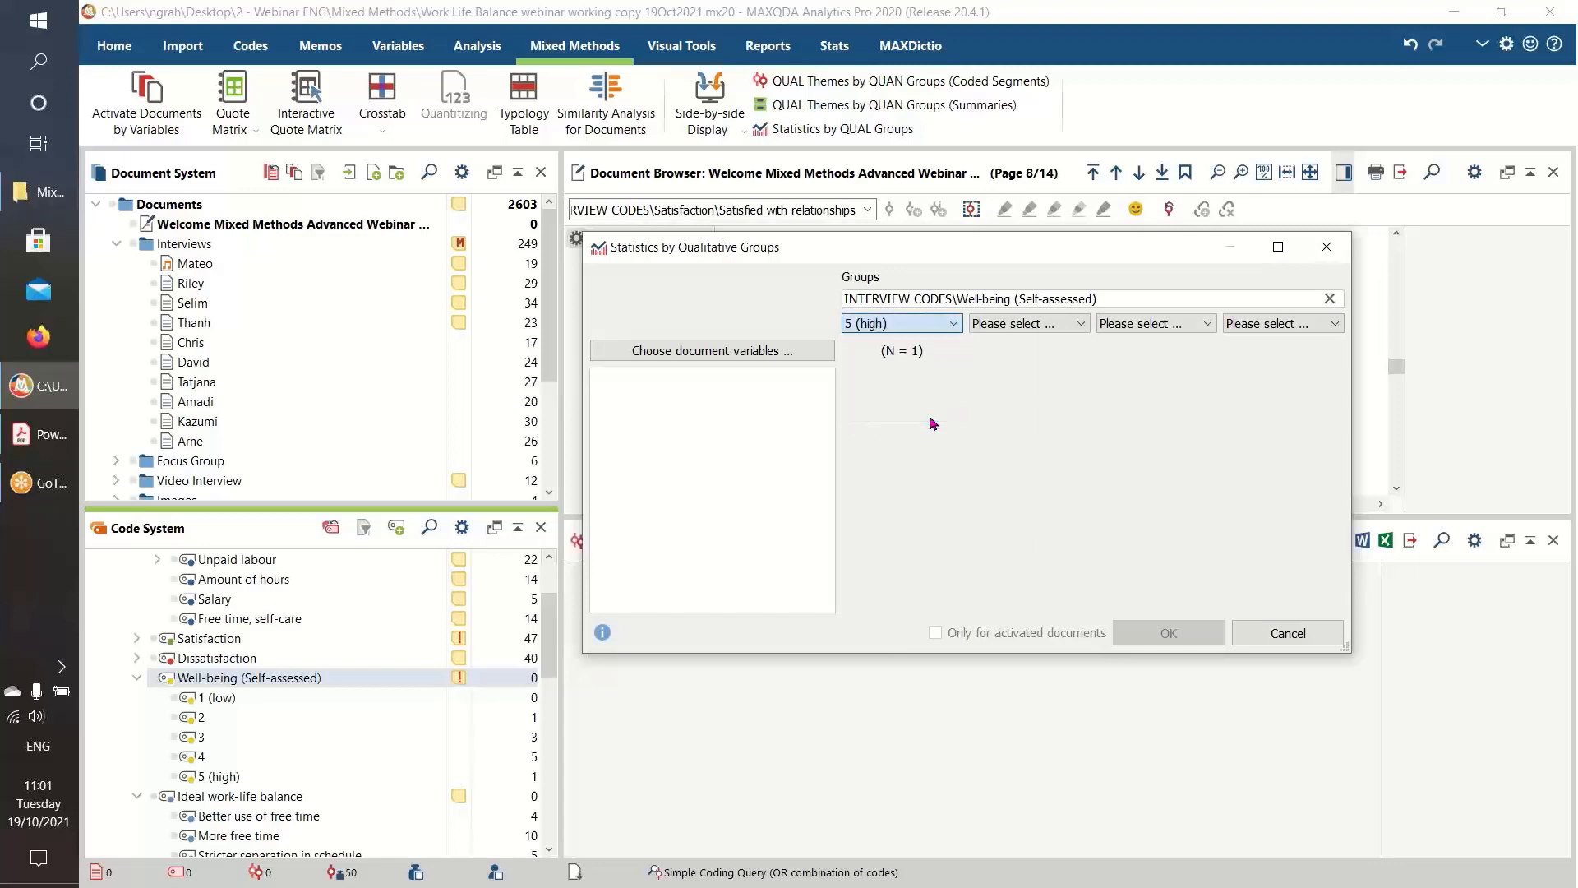
left_click(1082, 329)
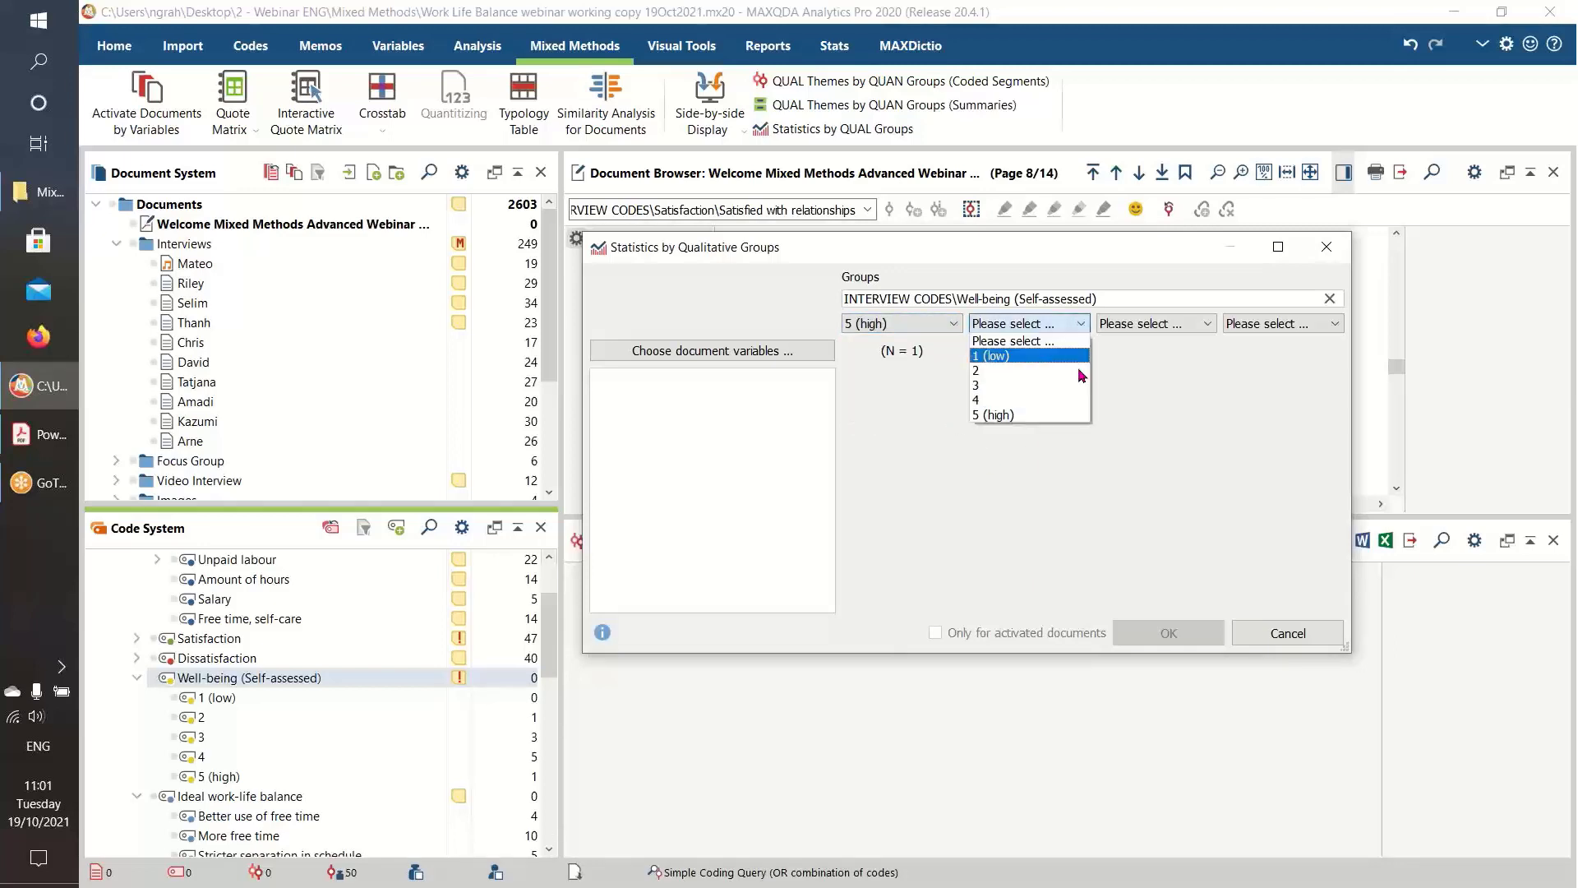
left_click(1084, 403)
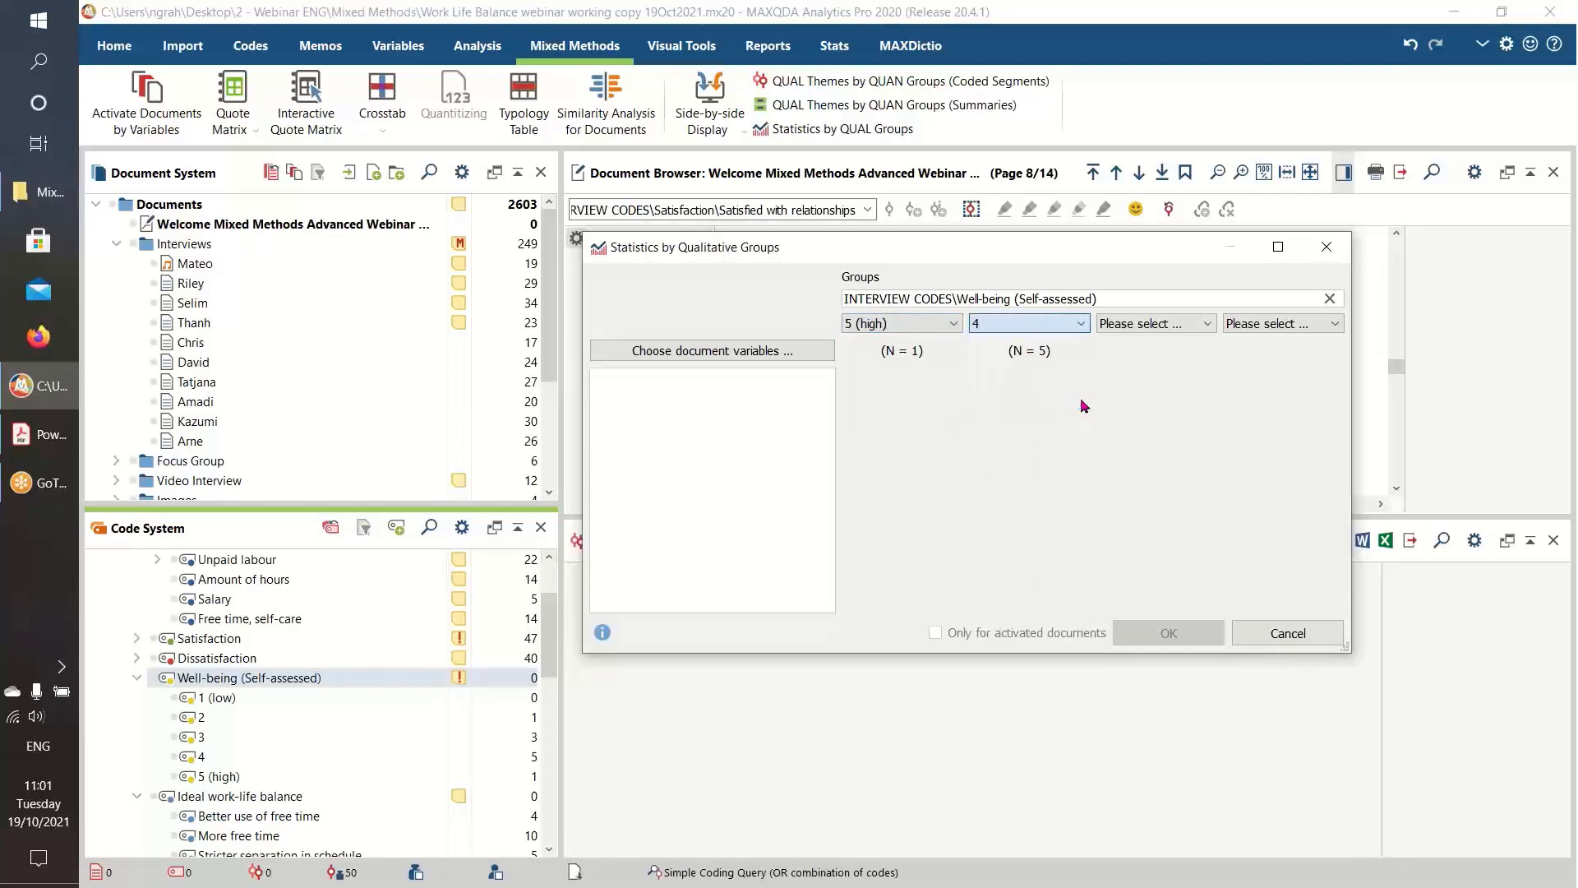
left_click(1207, 323)
left_click(1203, 389)
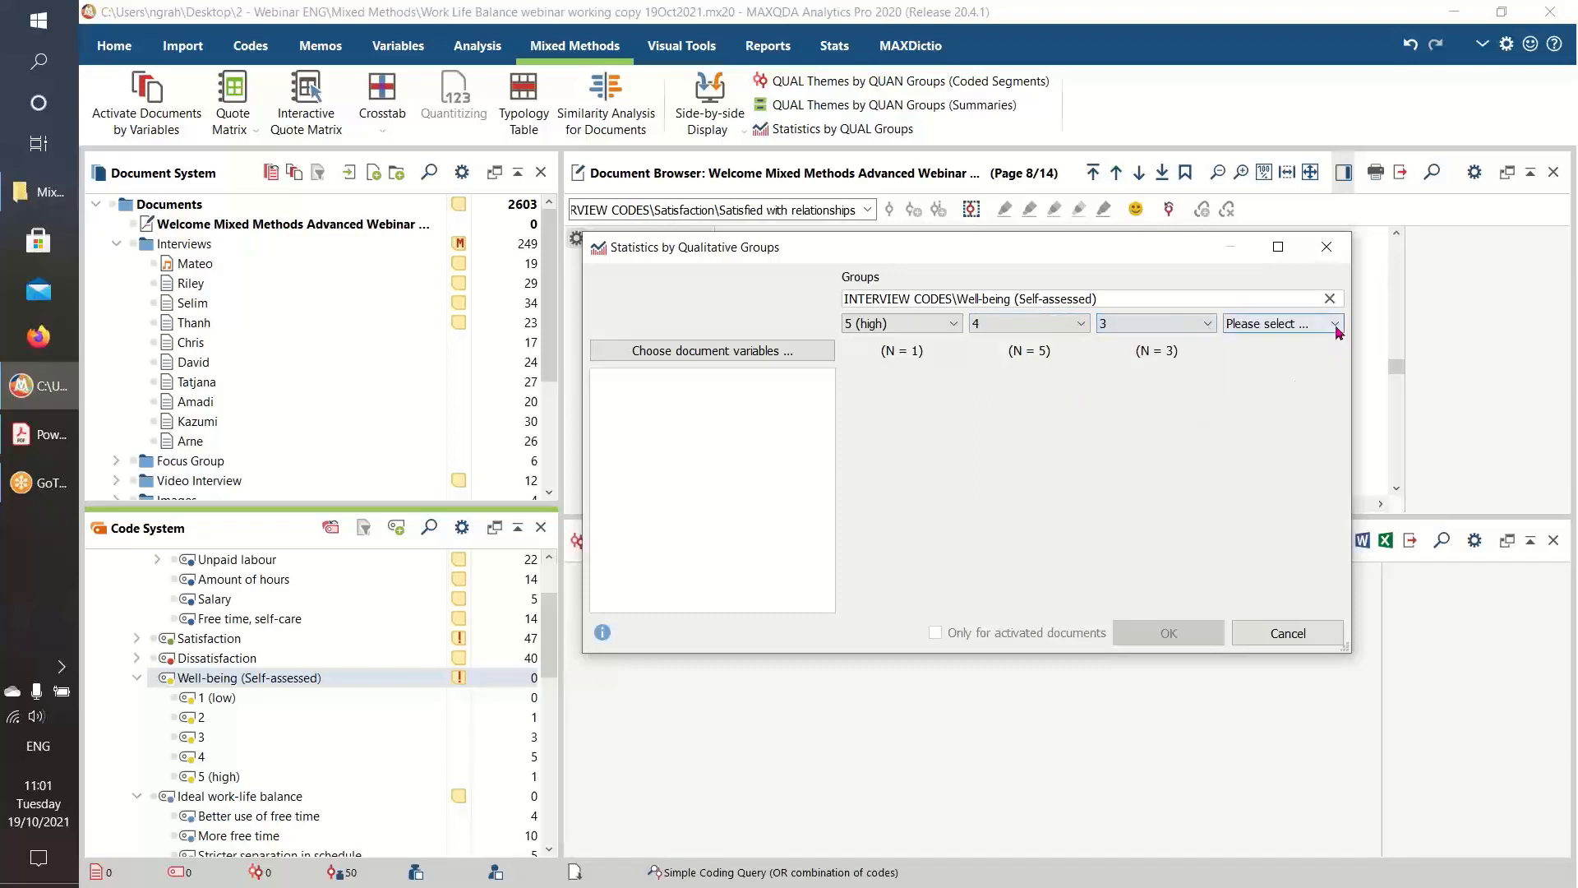
left_click(1334, 324)
left_click(1332, 371)
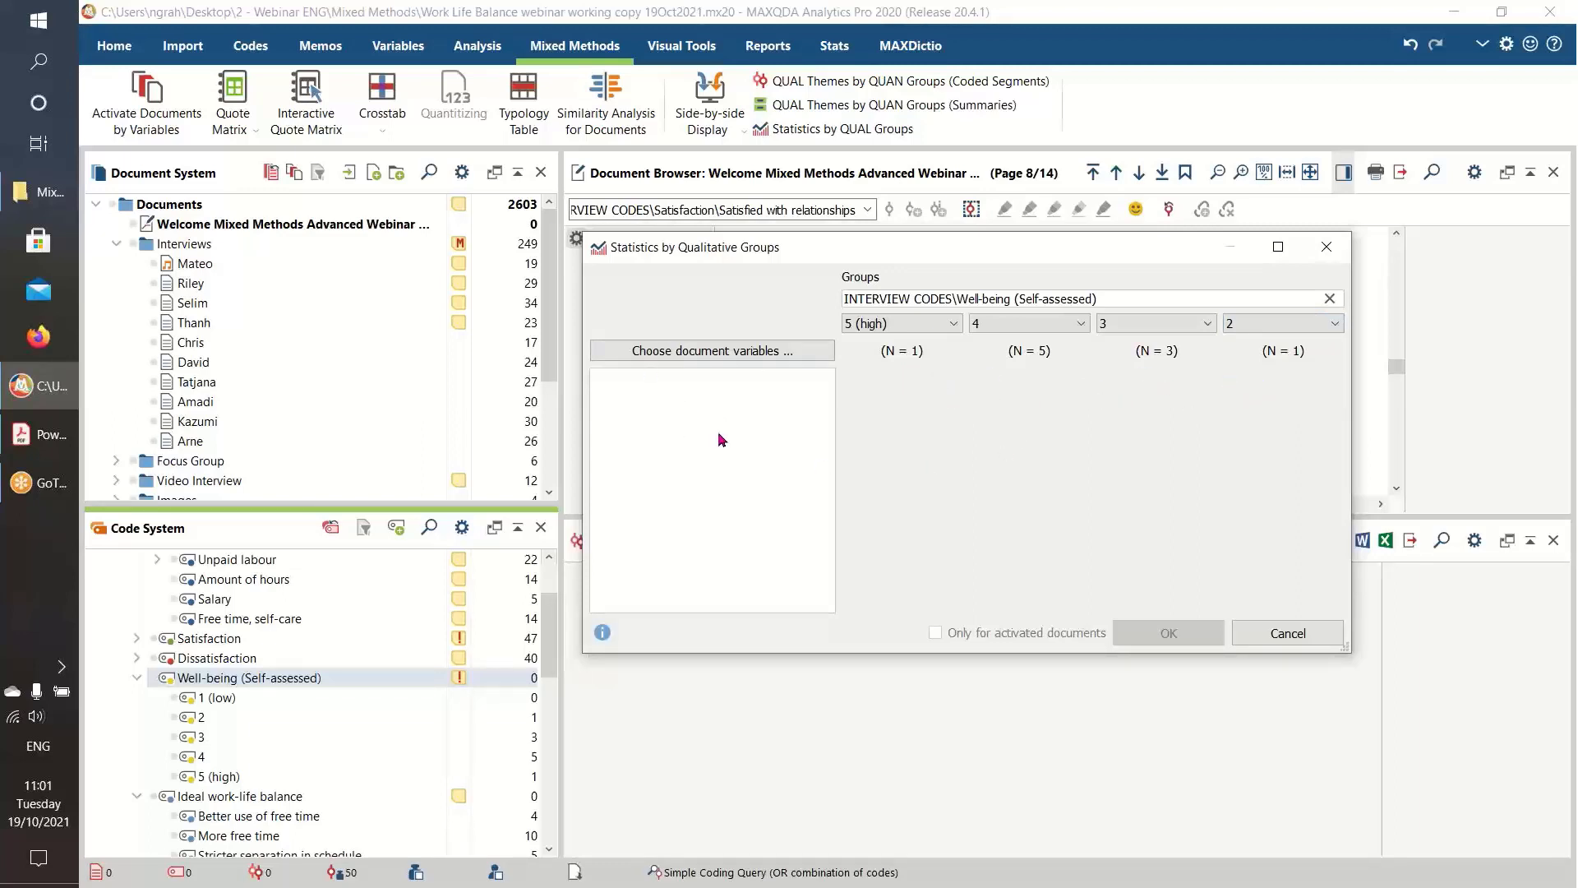
Choose Number of children and Age as the document variables for the group statistics
left_click(661, 352)
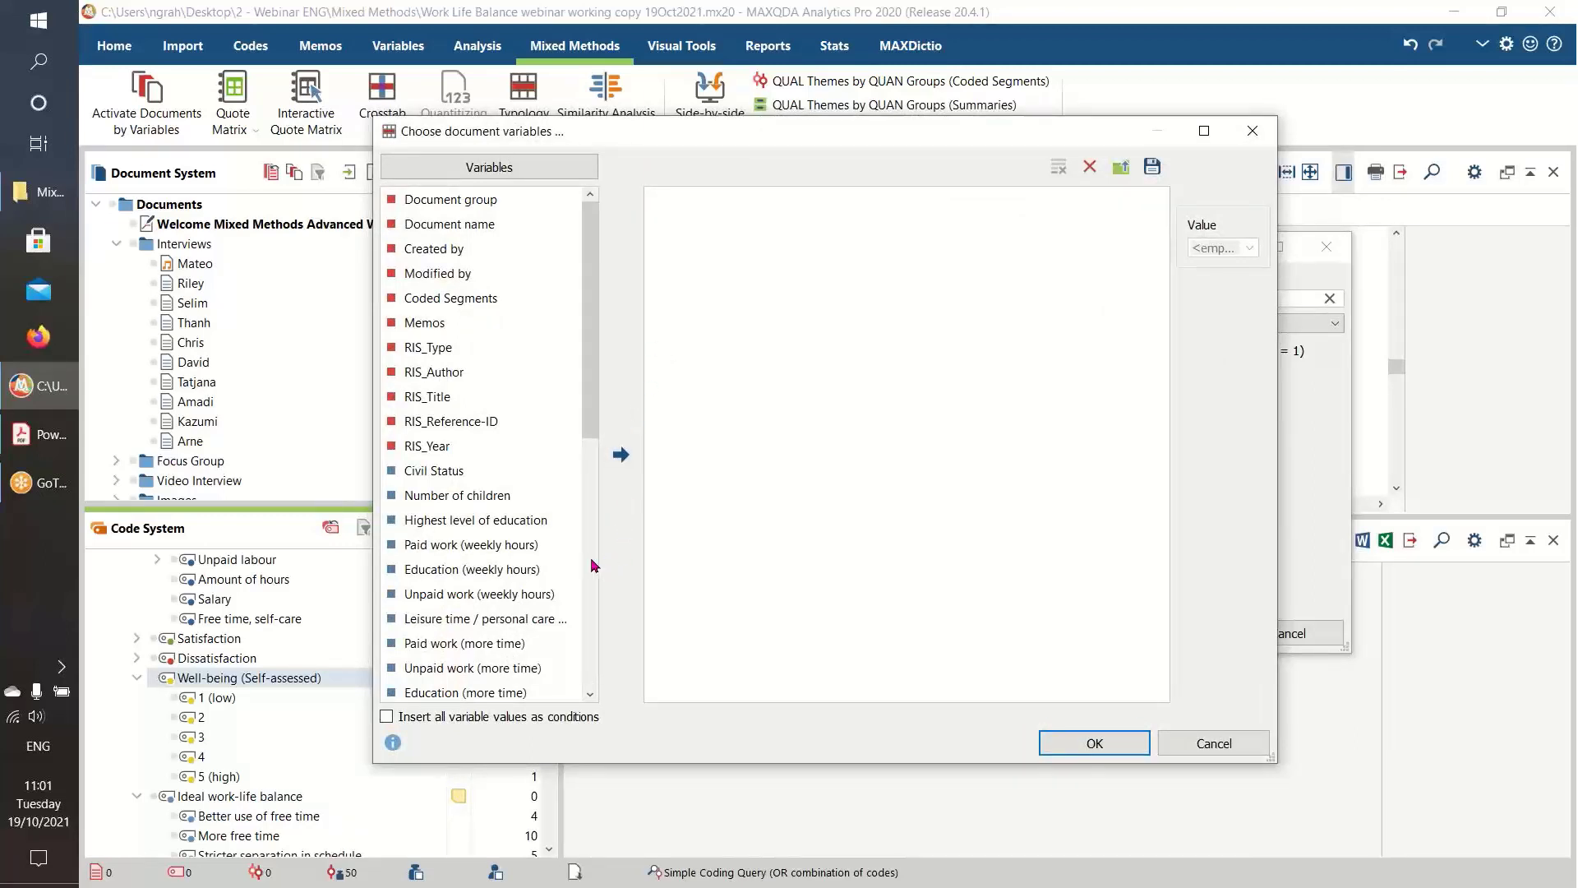
left_click(452, 498)
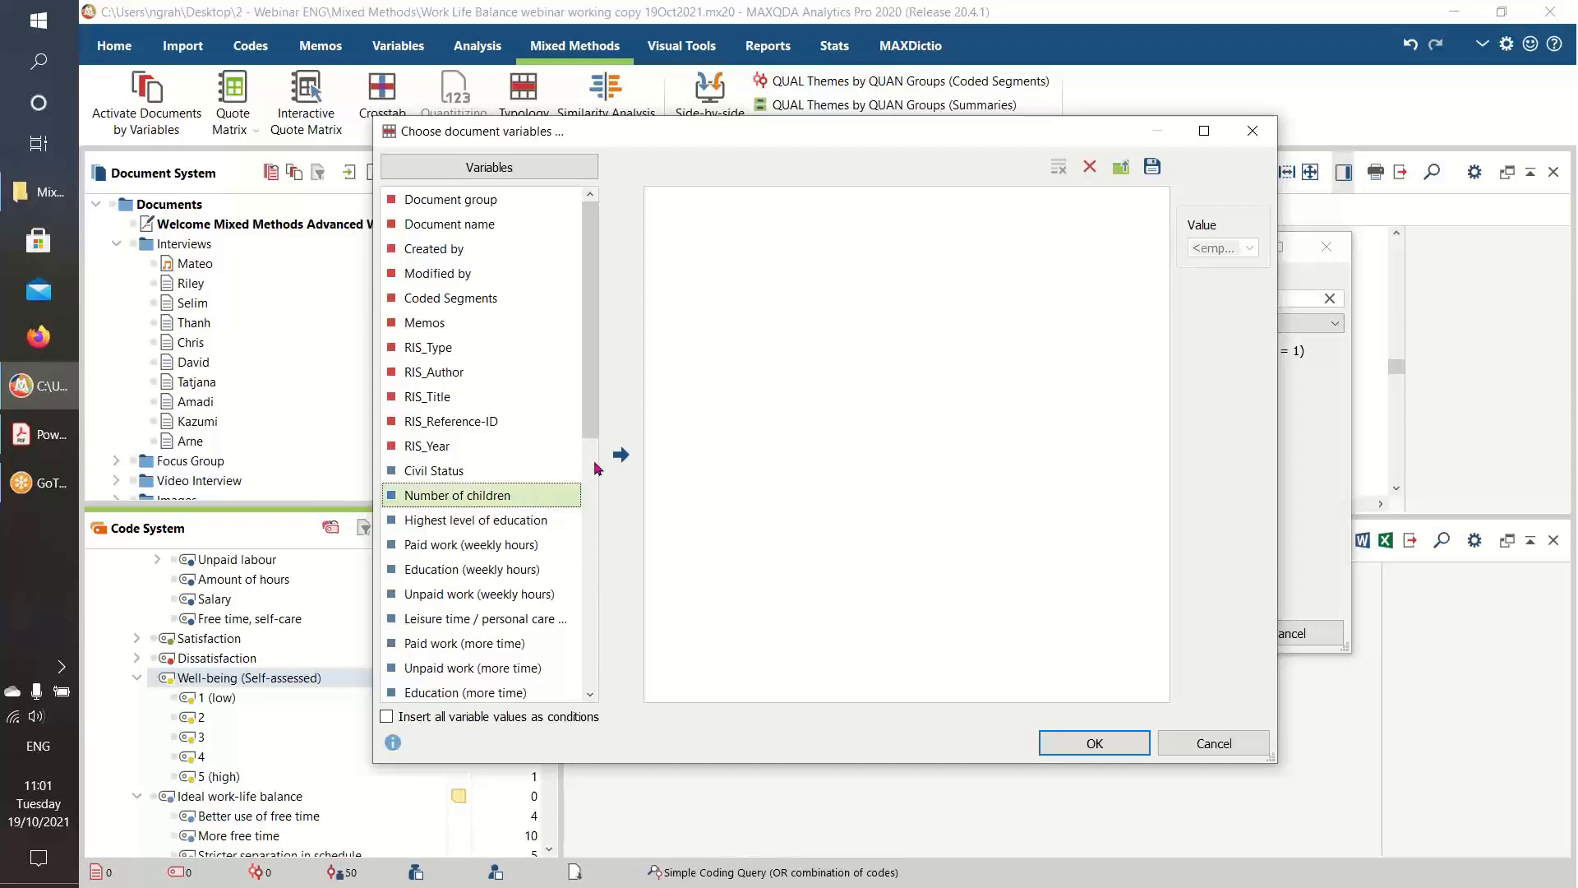
left_click(620, 455)
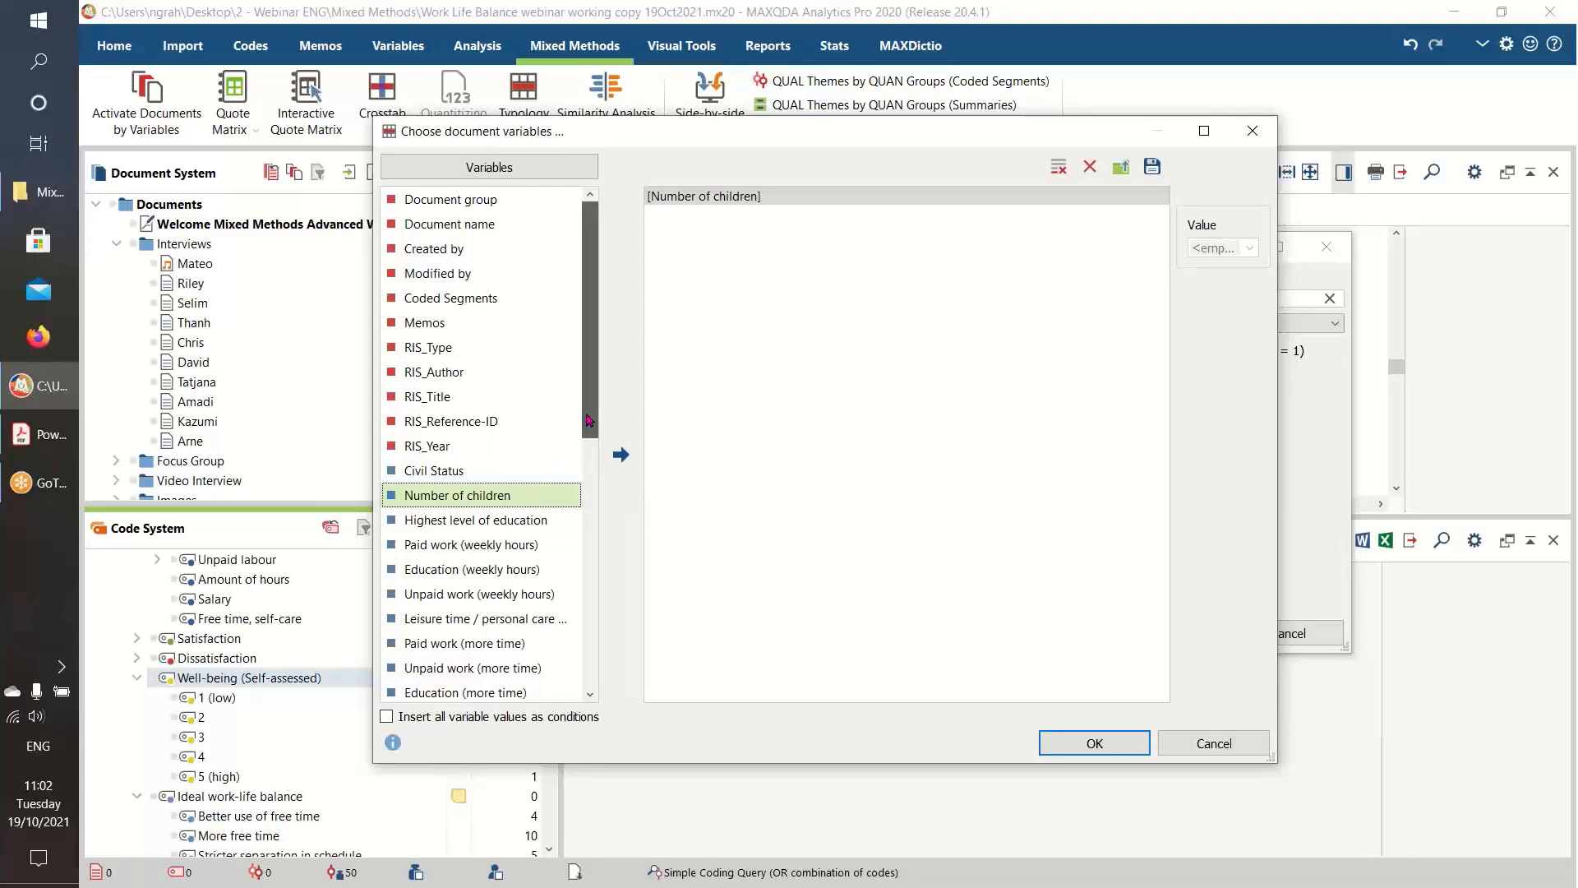
scroll(603, 520, "down", 3)
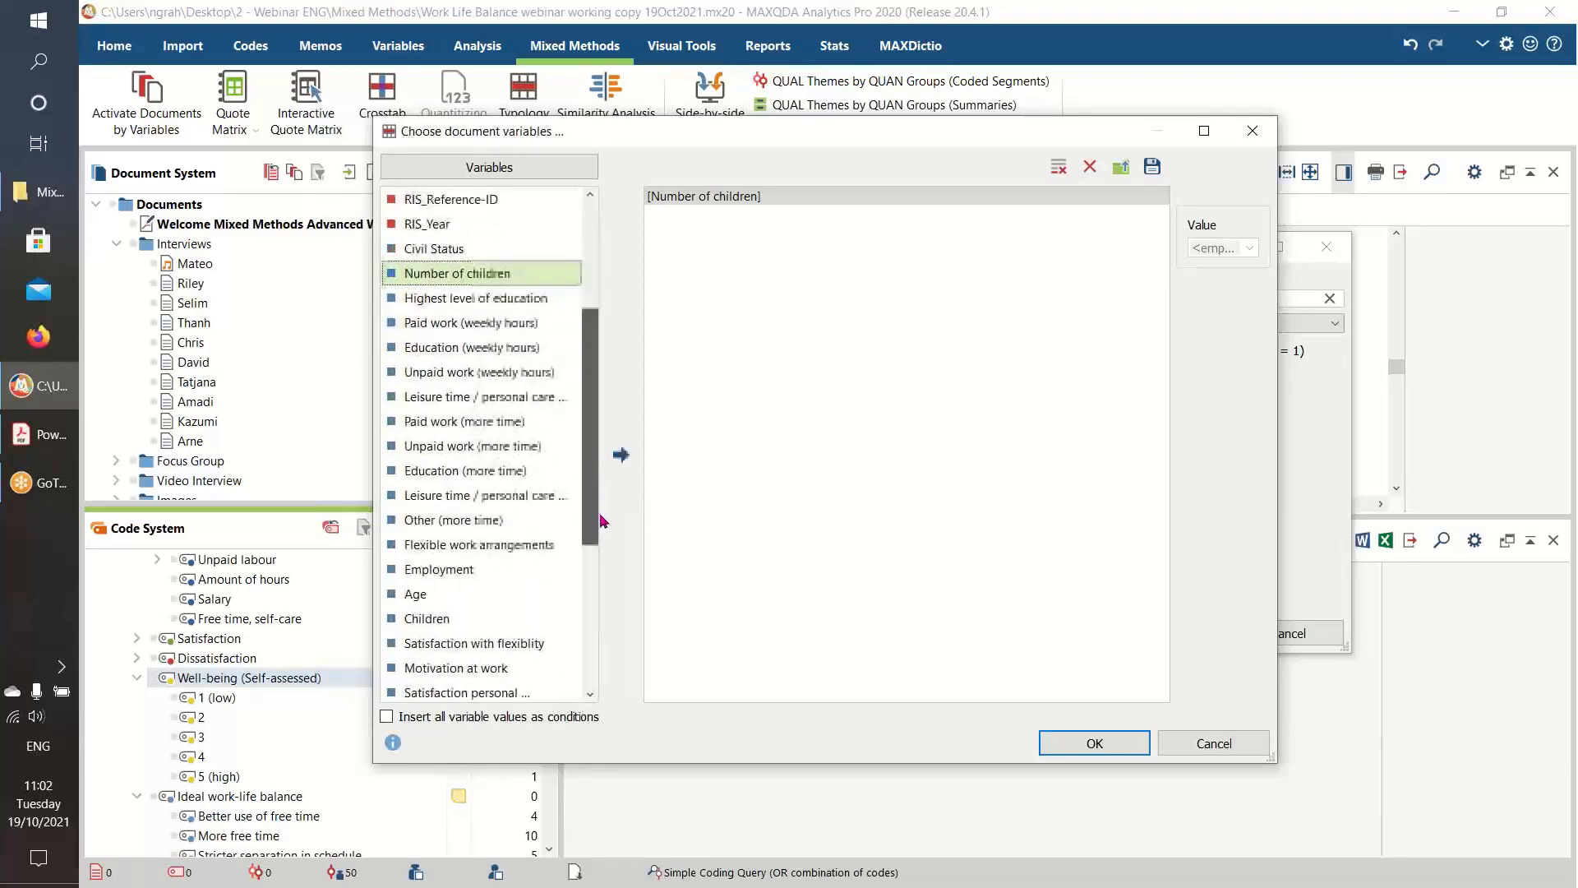
left_click(438, 594)
left_click(620, 456)
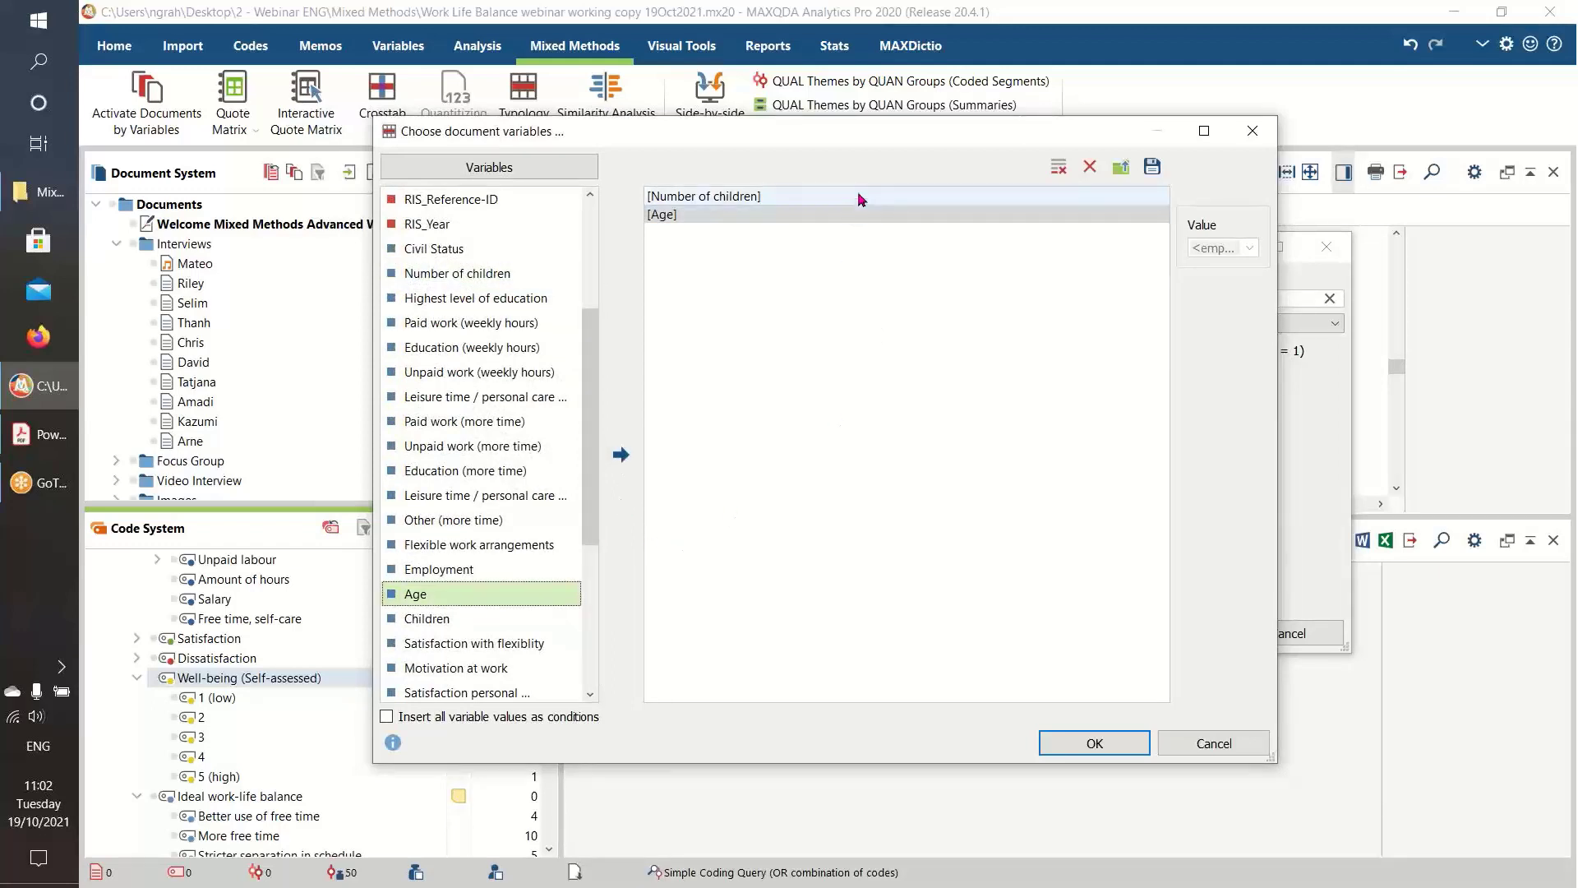
left_click(1091, 743)
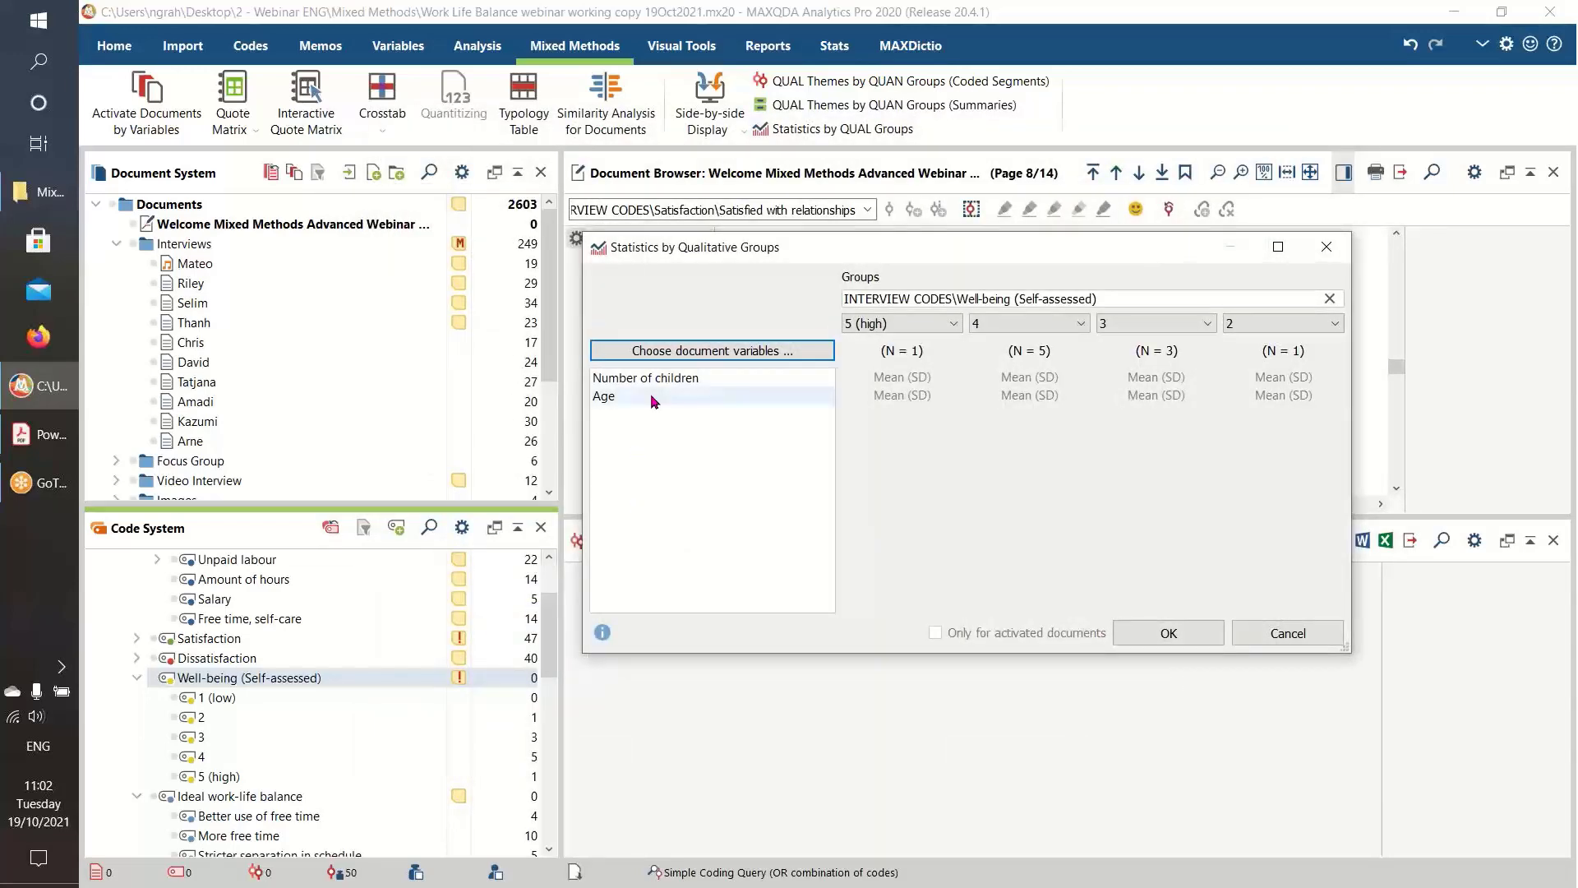
Restrict the statistics to the activated Interviews documents, generate the table, review it and close it
left_click(935, 632)
left_click(133, 243)
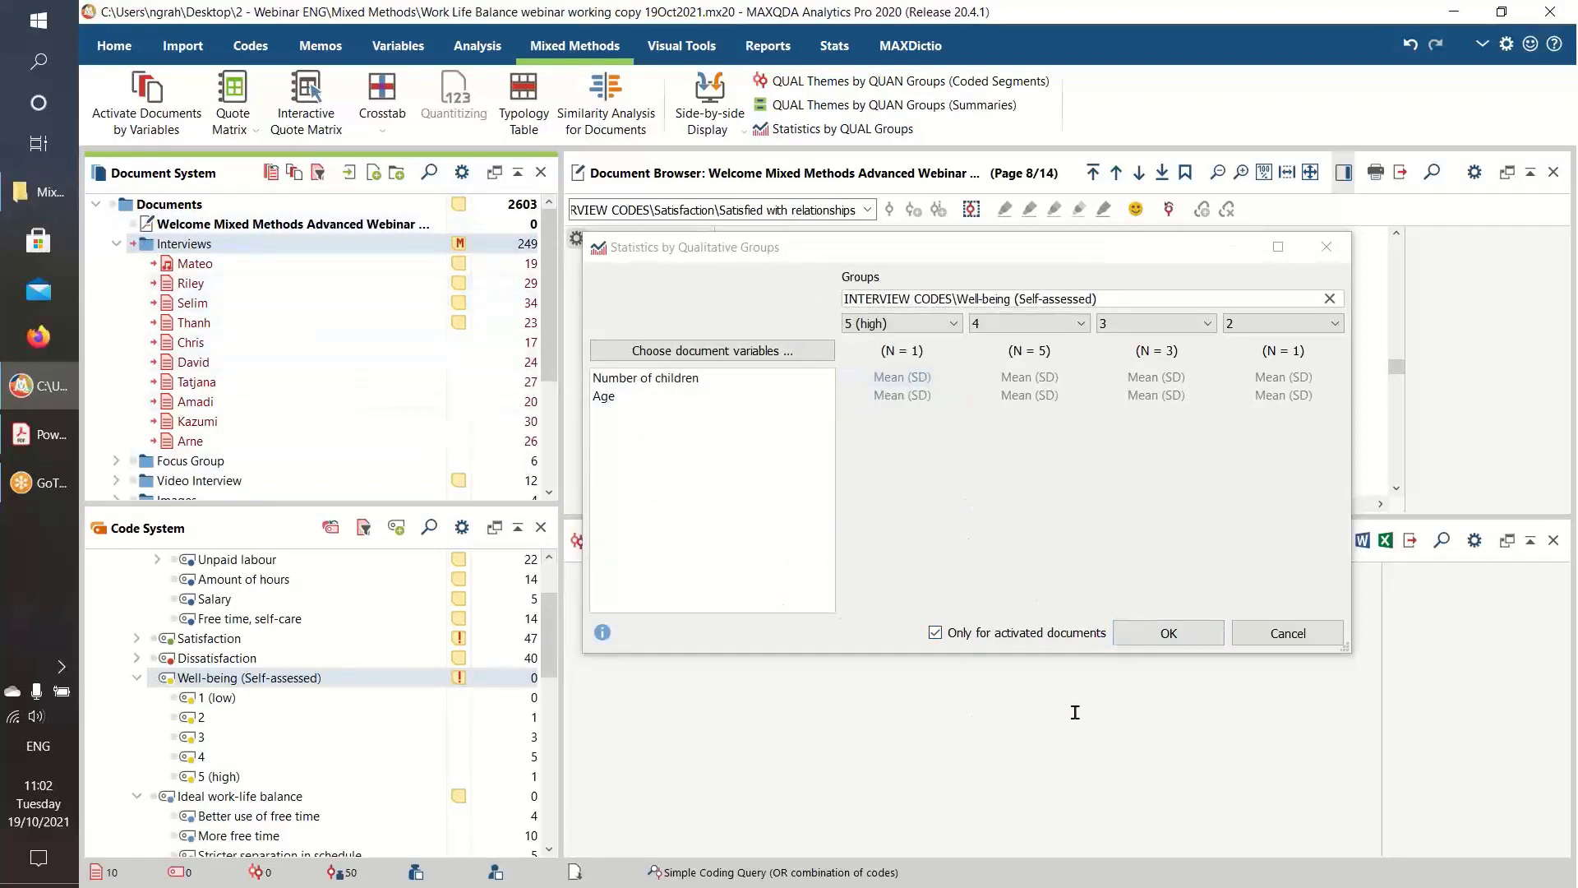
left_click(1158, 635)
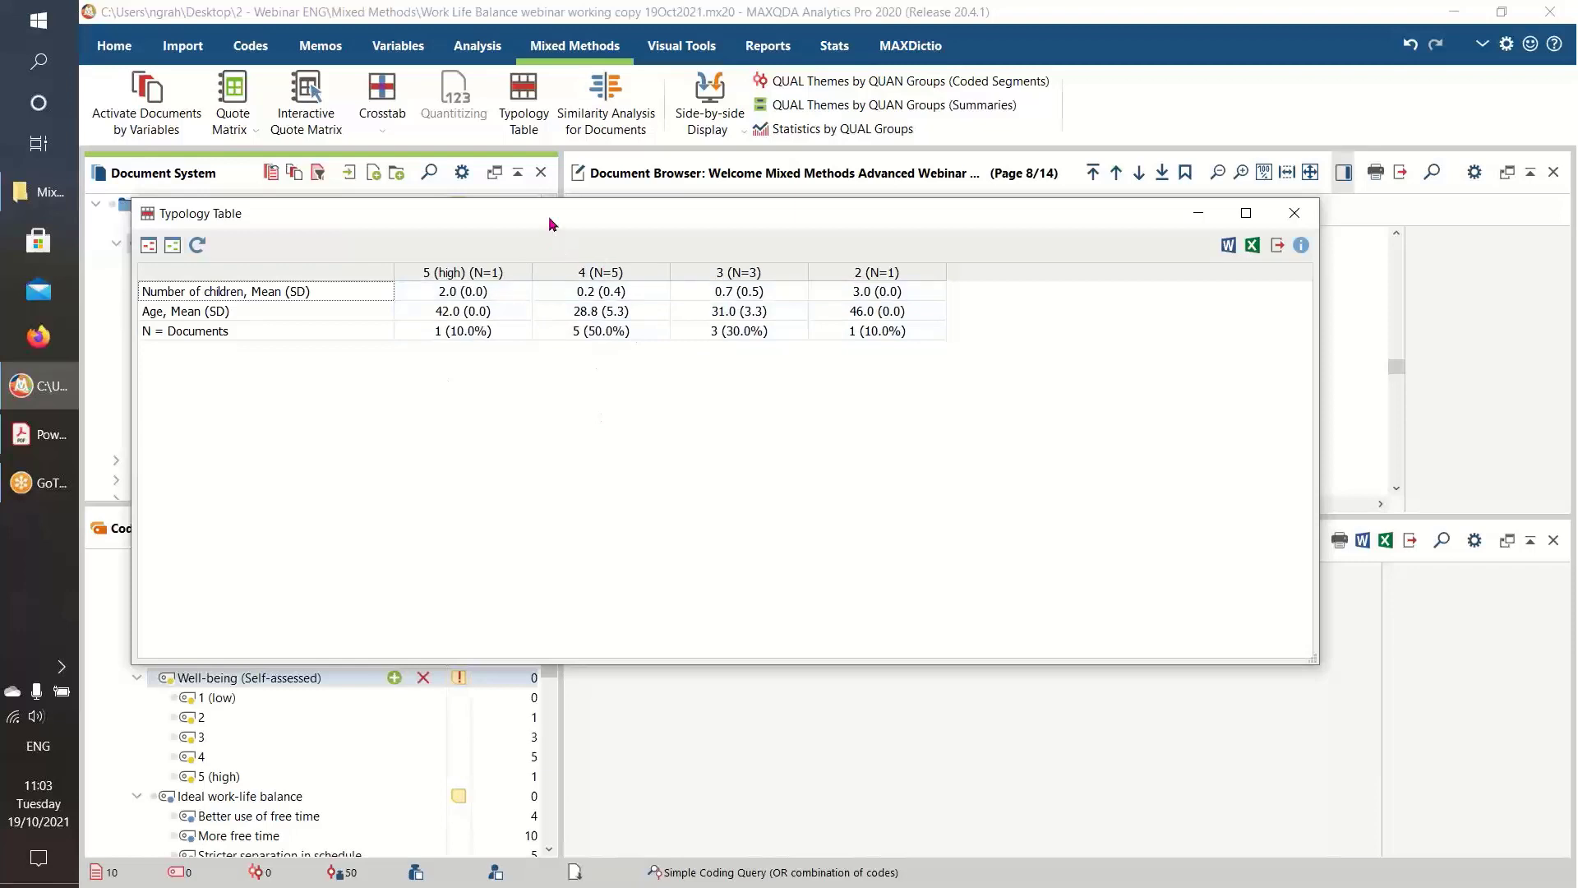
left_click_drag(549, 215, 624, 265)
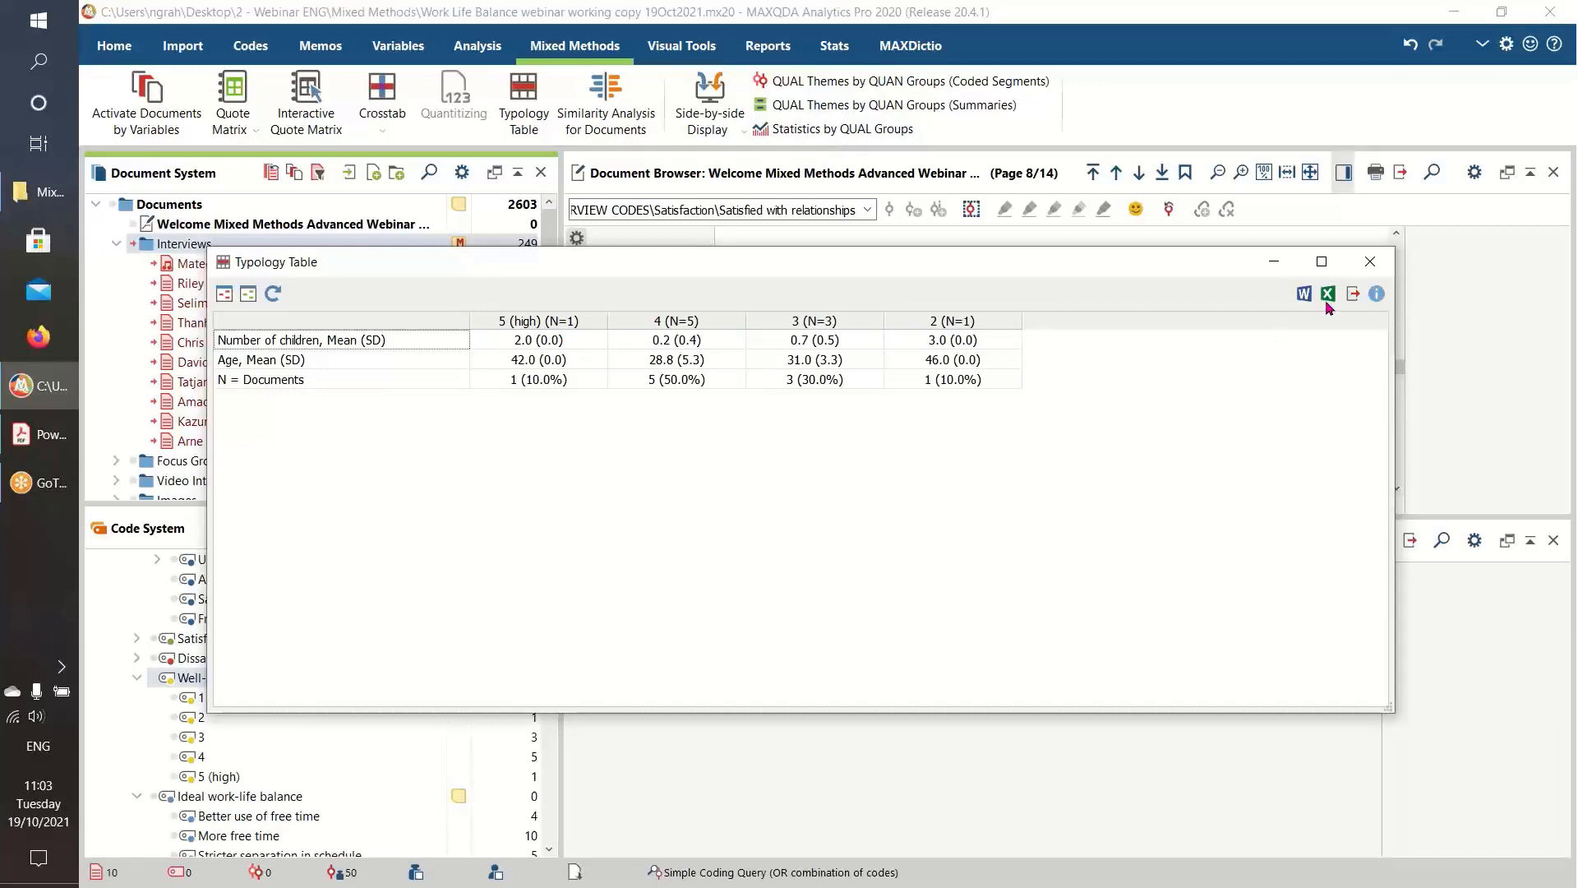
left_click(1371, 261)
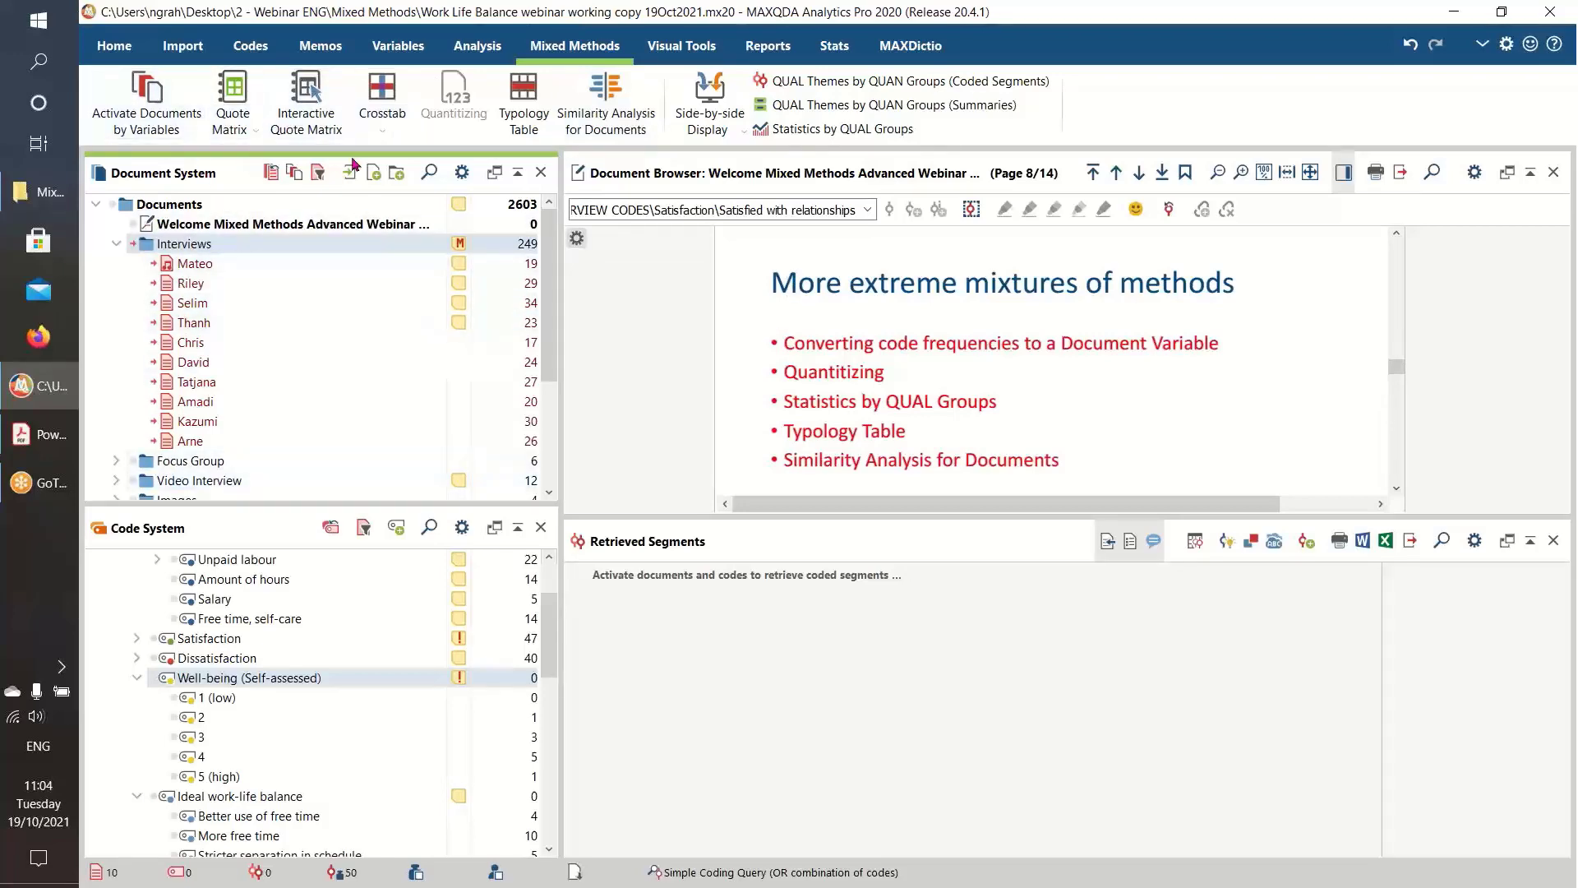
Reset all activations and reactivate the Interviews document group
left_click(477, 48)
left_click(127, 102)
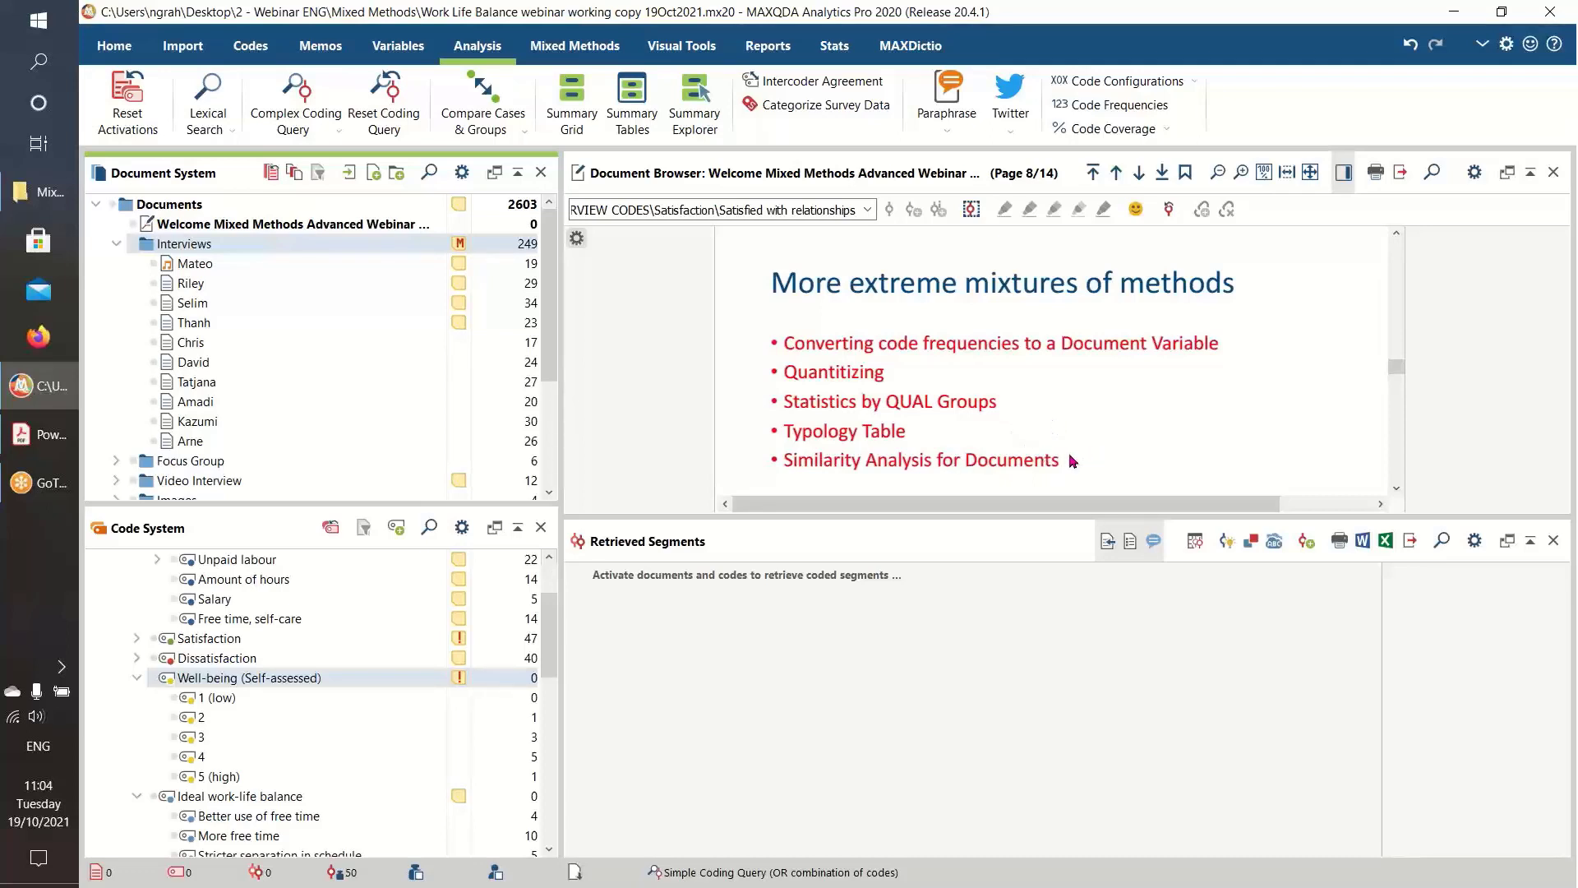
left_click(575, 46)
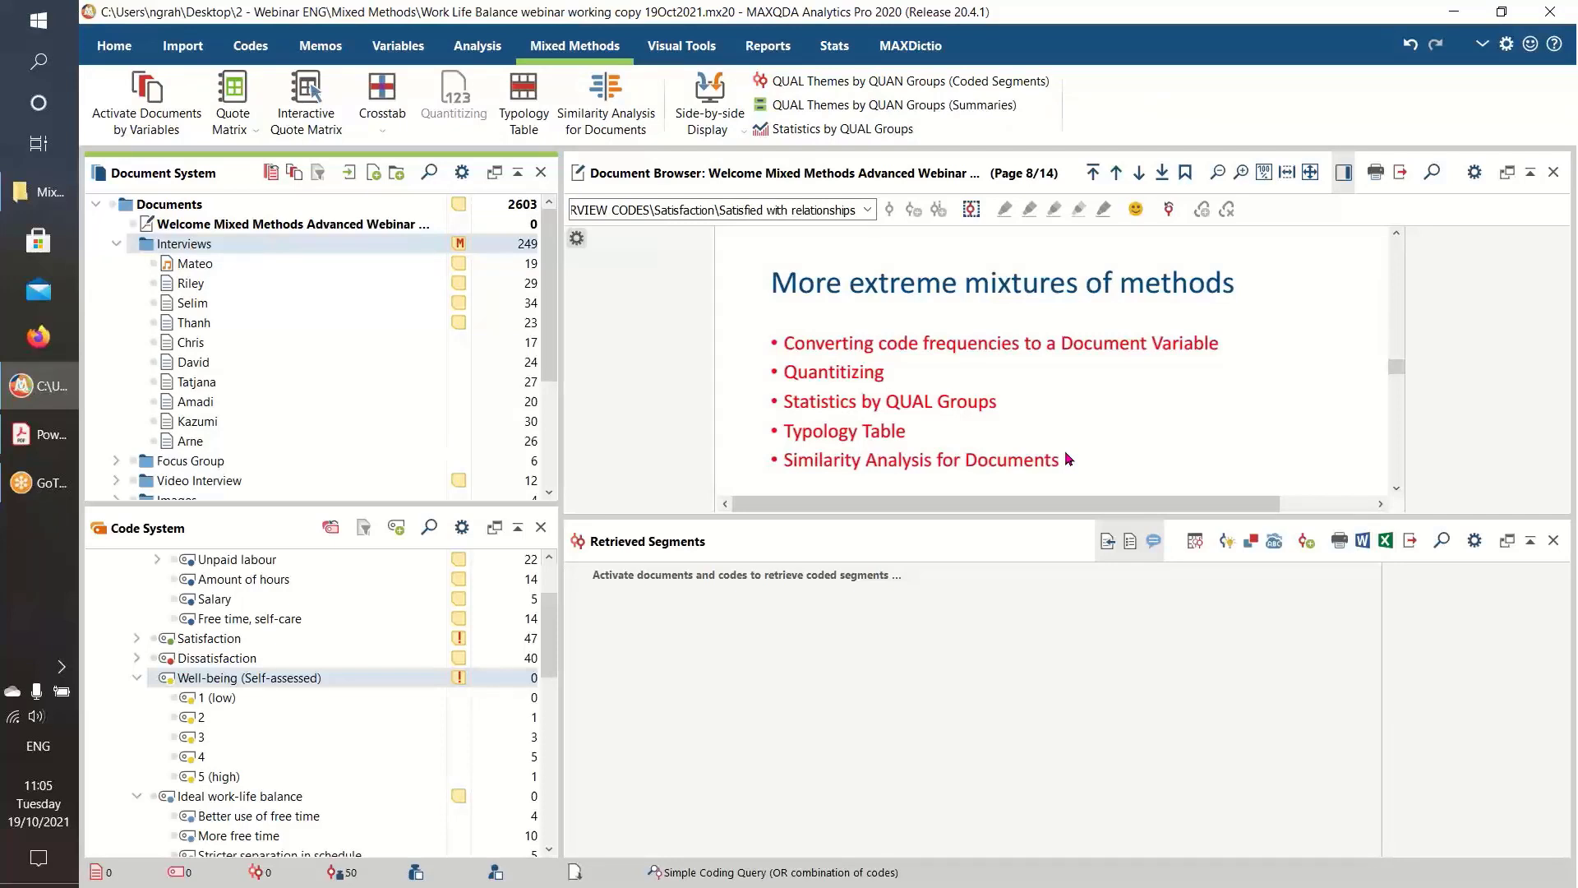
left_click(134, 244)
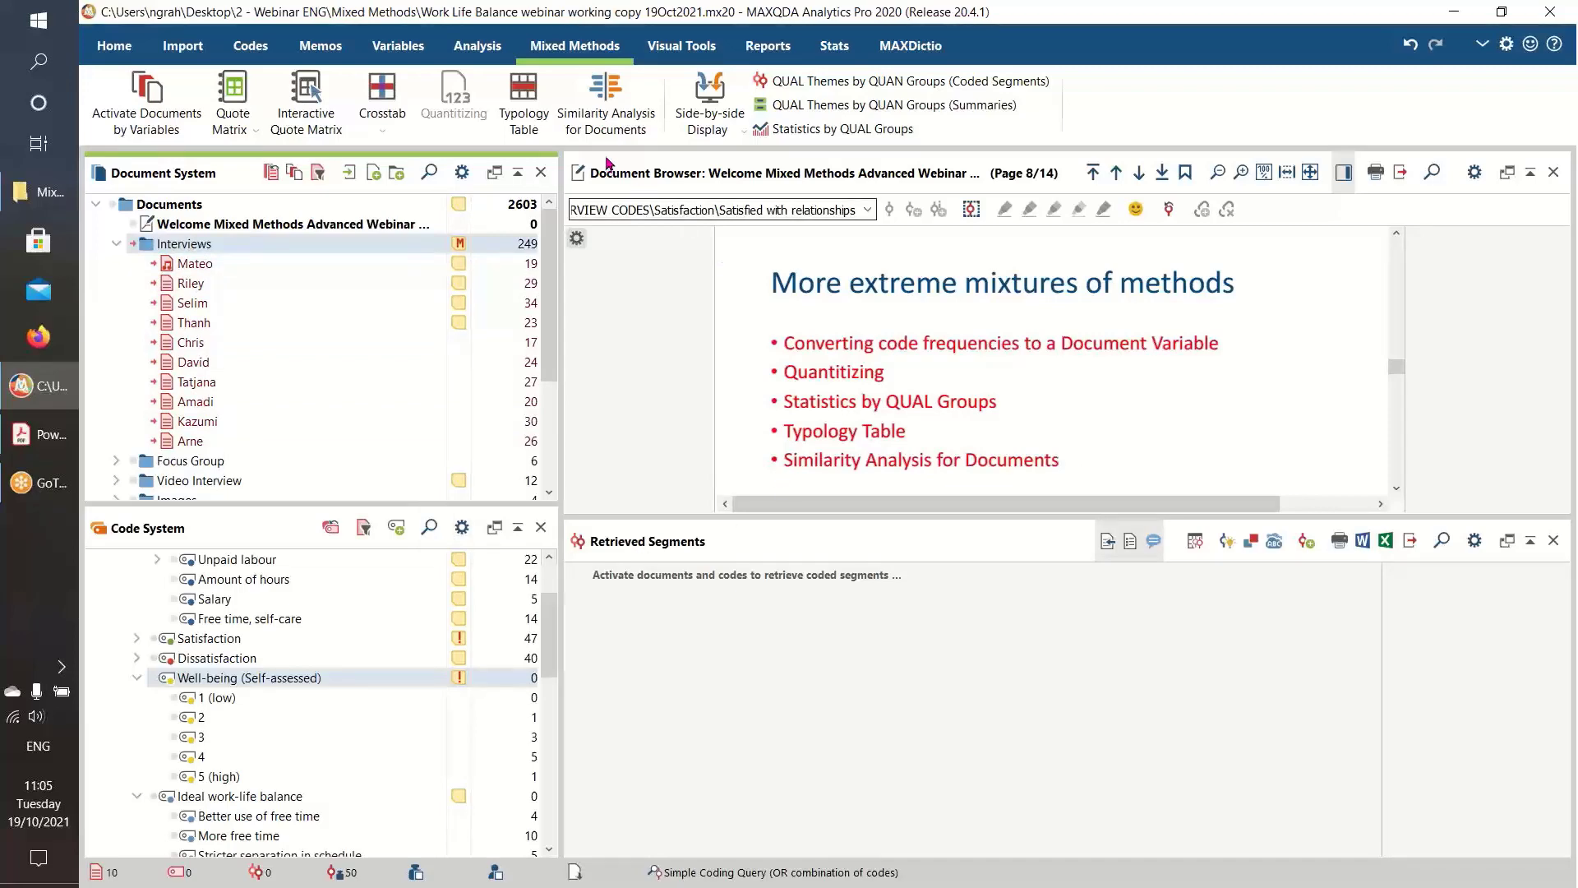
Open Similarity Analysis for Documents to review the existing similarity matrix and the new-matrix options, and close it without creating a matrix
left_click(605, 98)
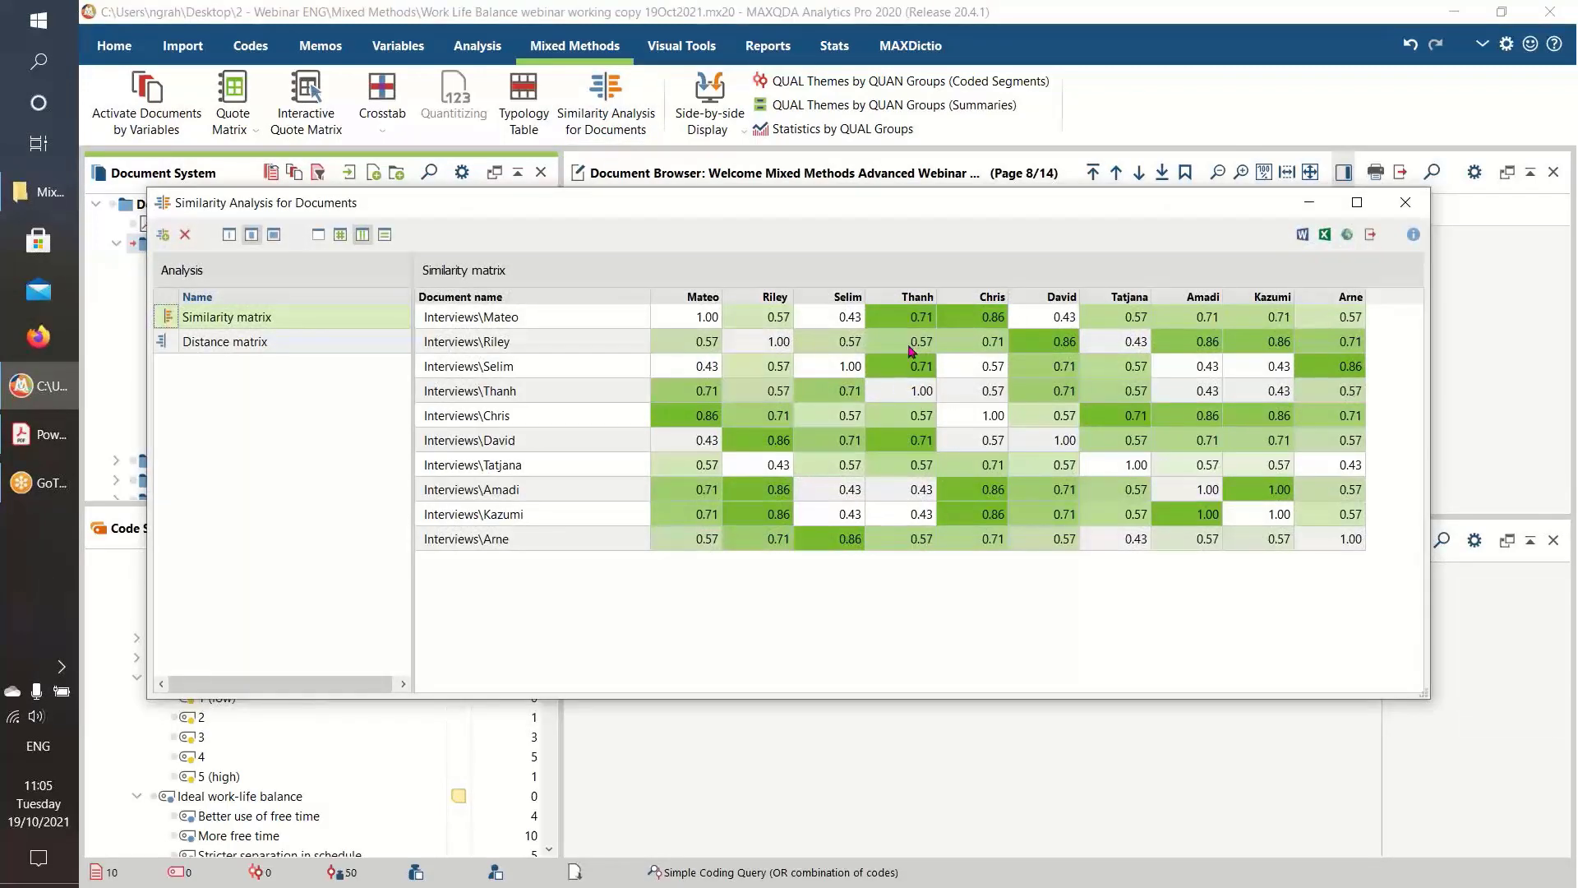
left_click(164, 236)
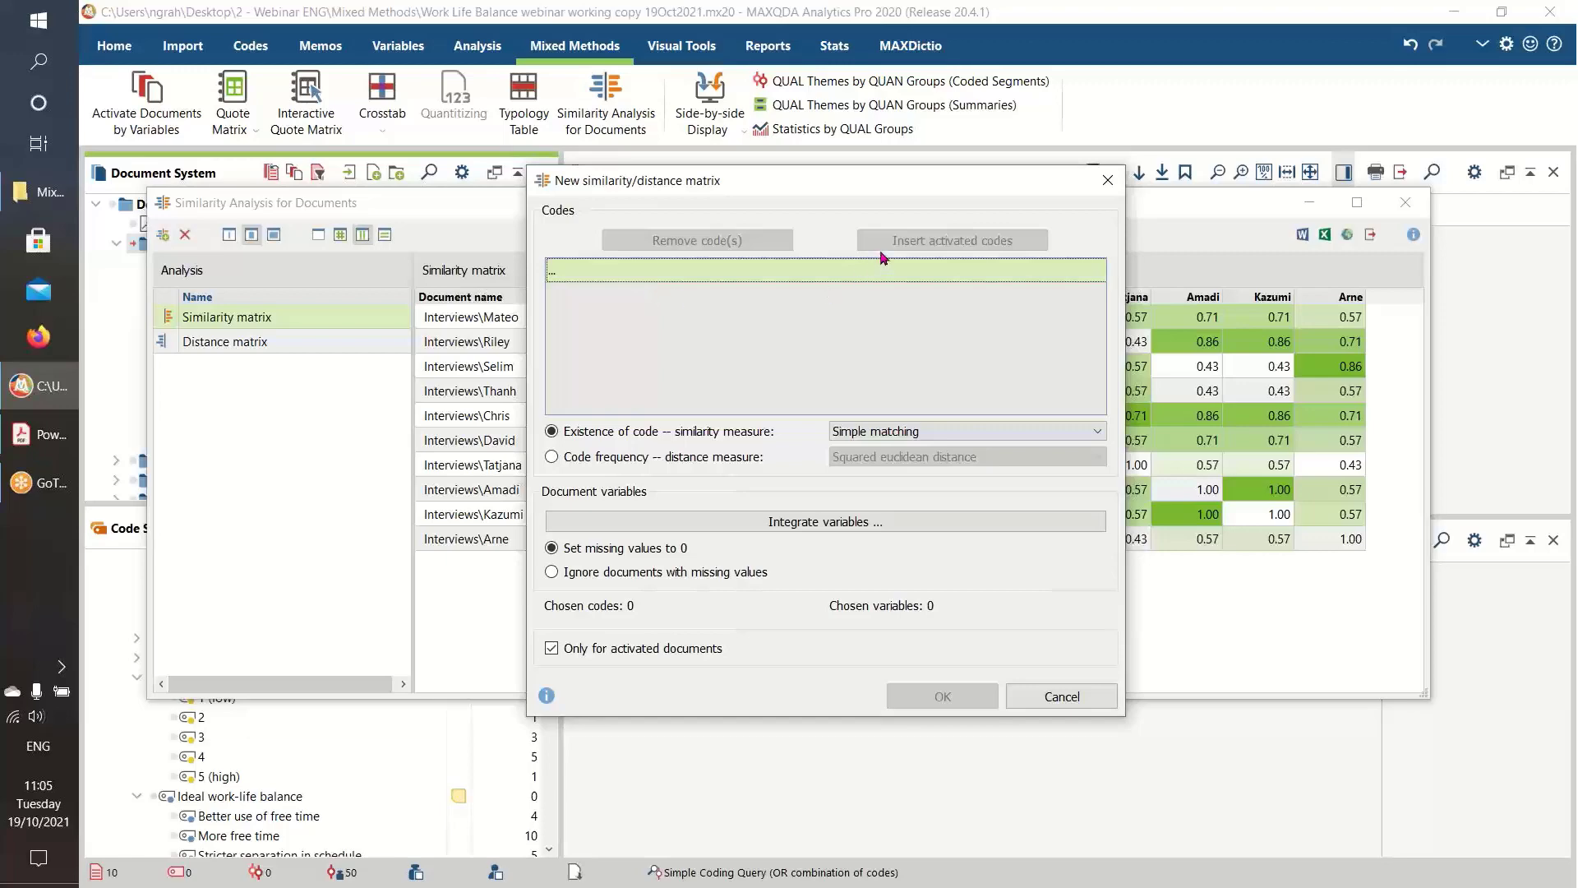
left_click(1069, 697)
left_click(1406, 203)
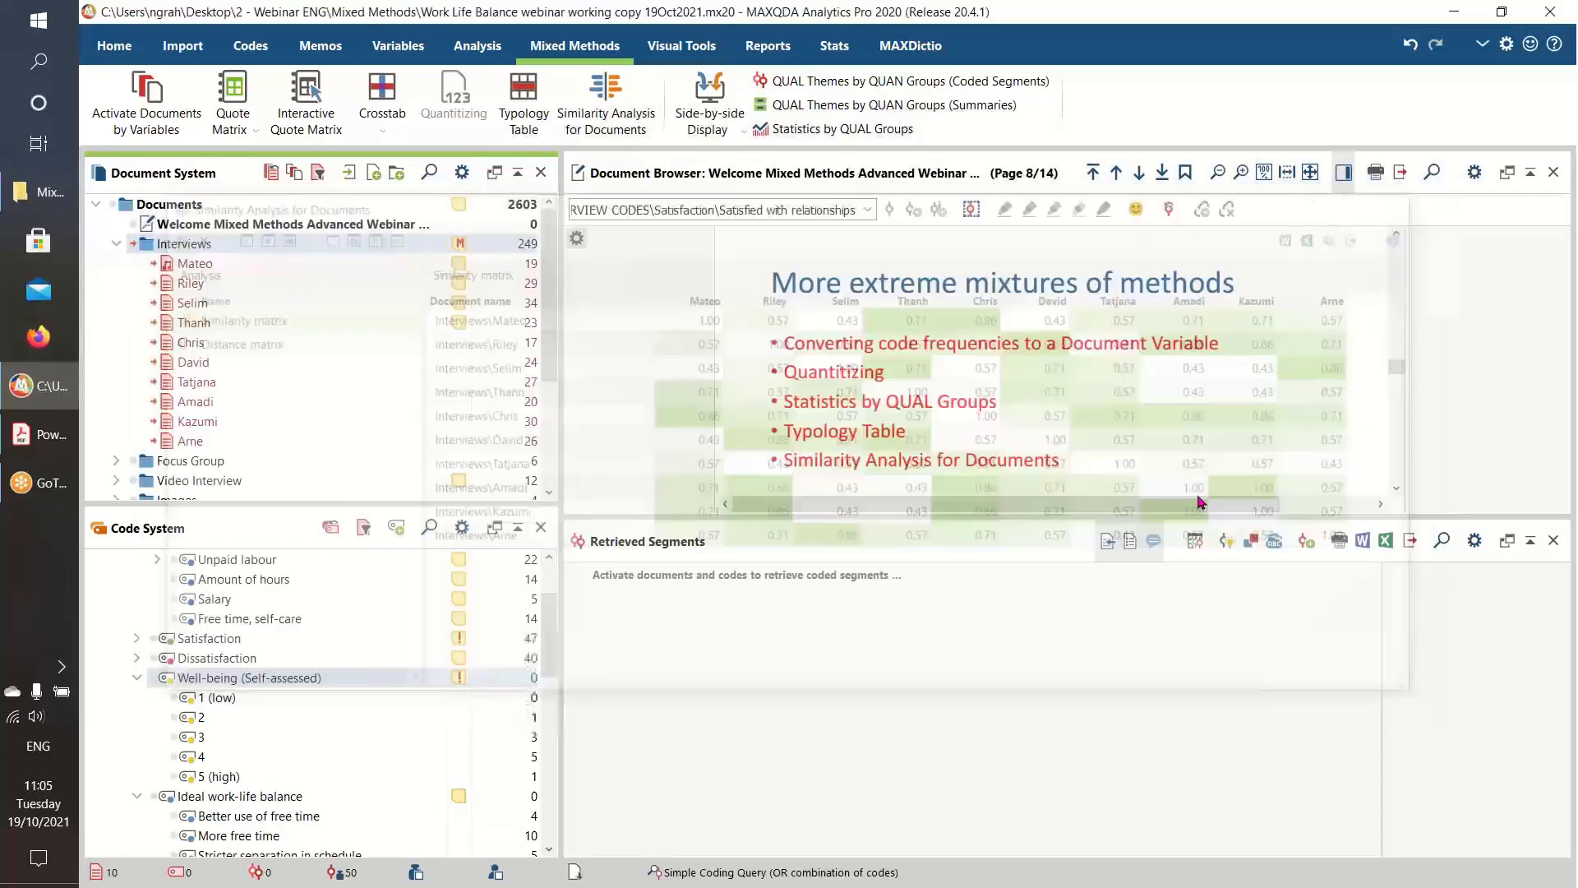
Activate the codes Typical workday, Flexible hours, Home office and Amount of hours under Current work-life balance
scroll(444, 721, "up", 2)
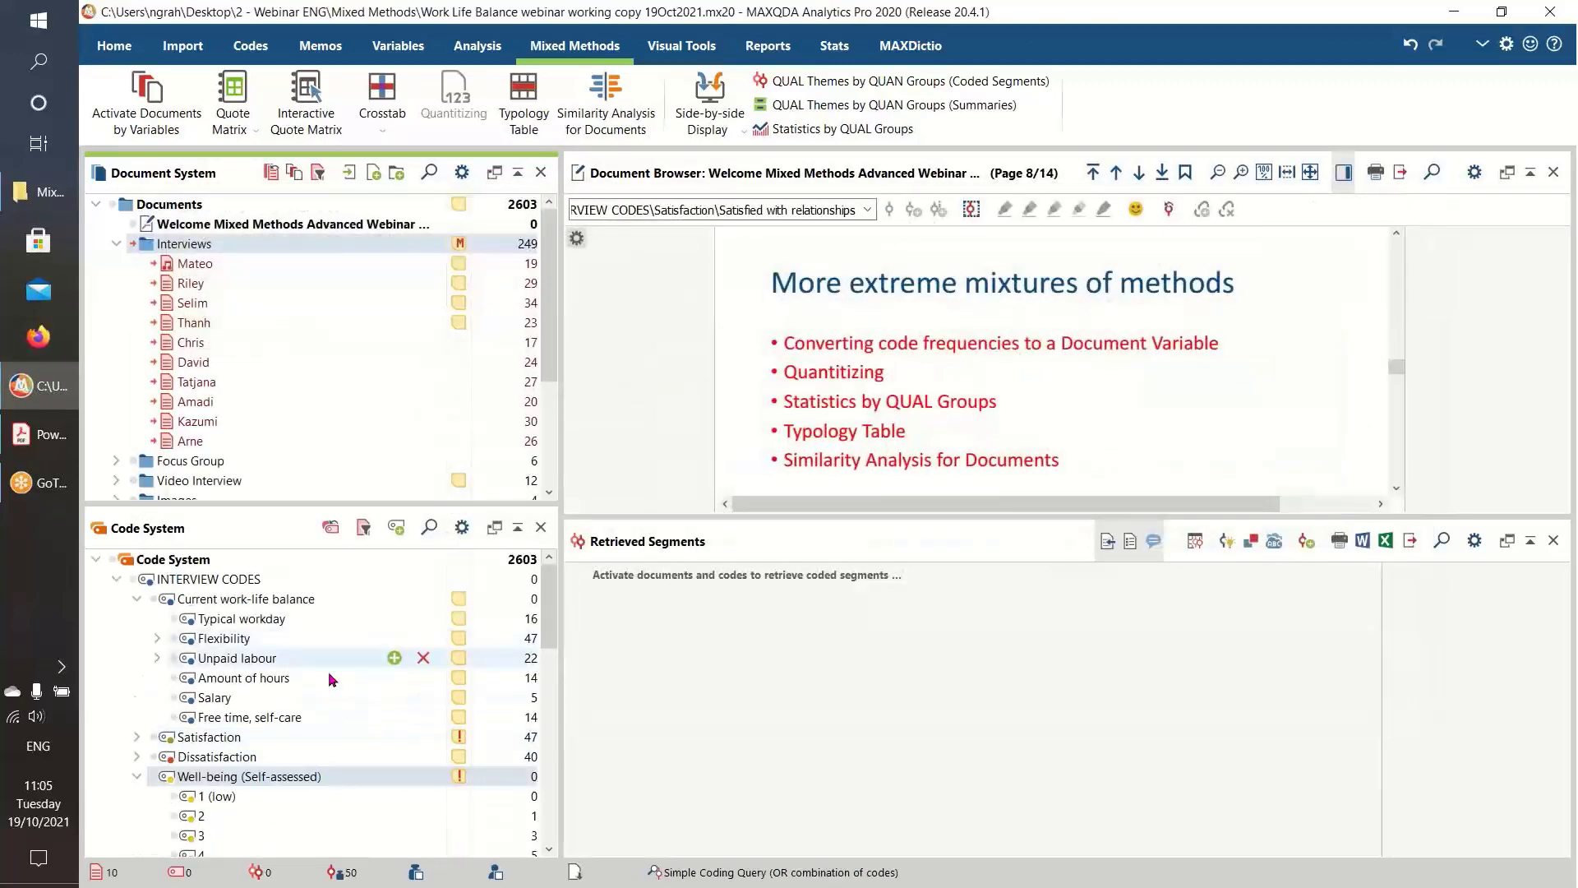
left_click(185, 621)
left_click(185, 620)
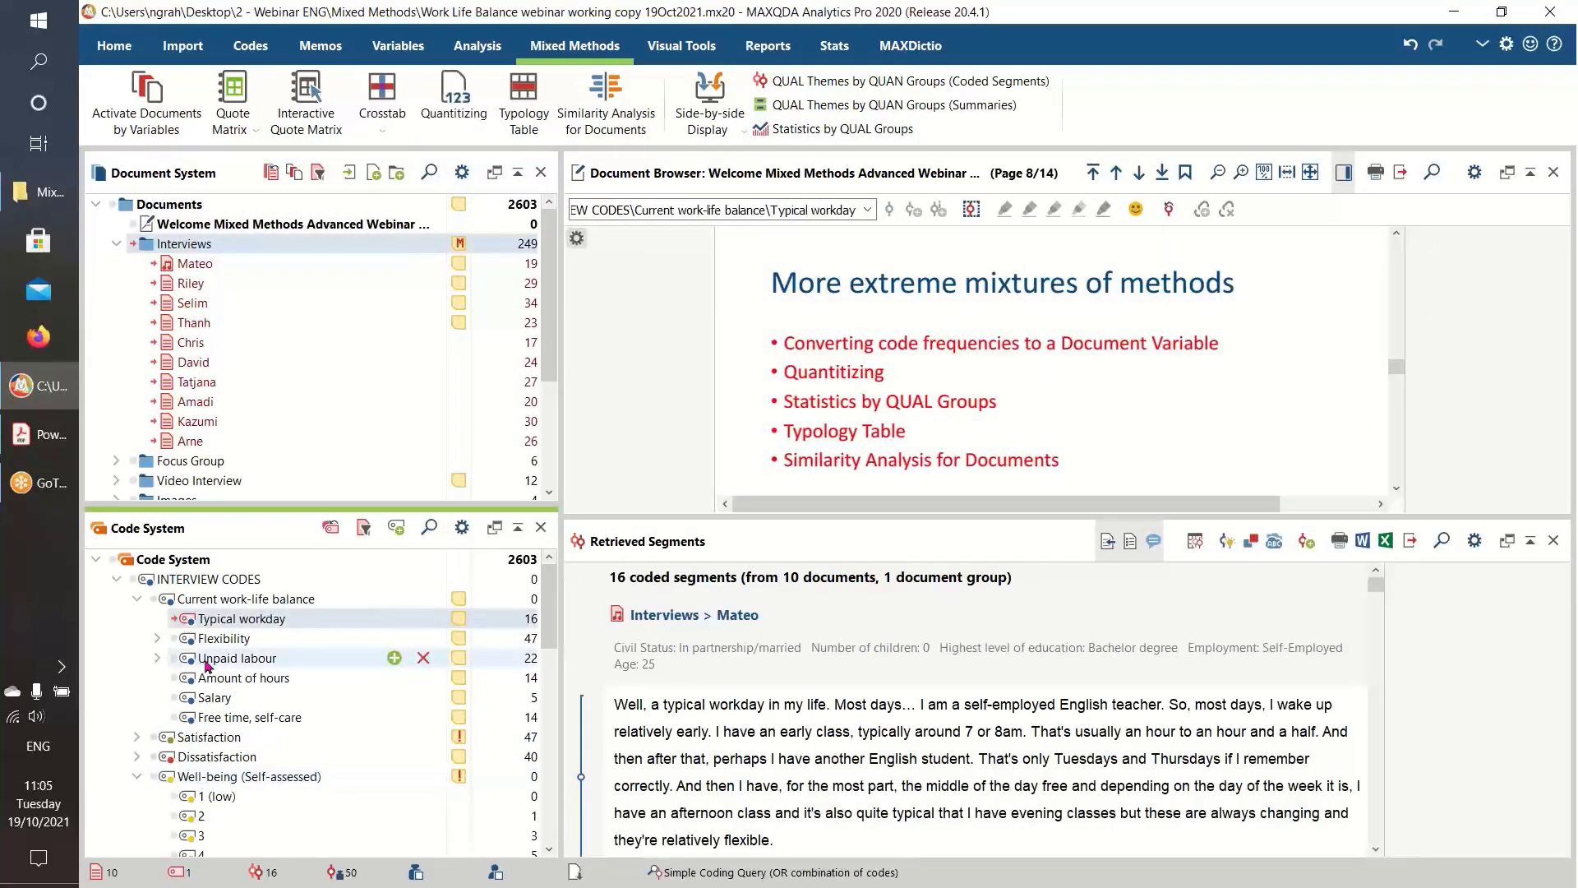
left_click(156, 641)
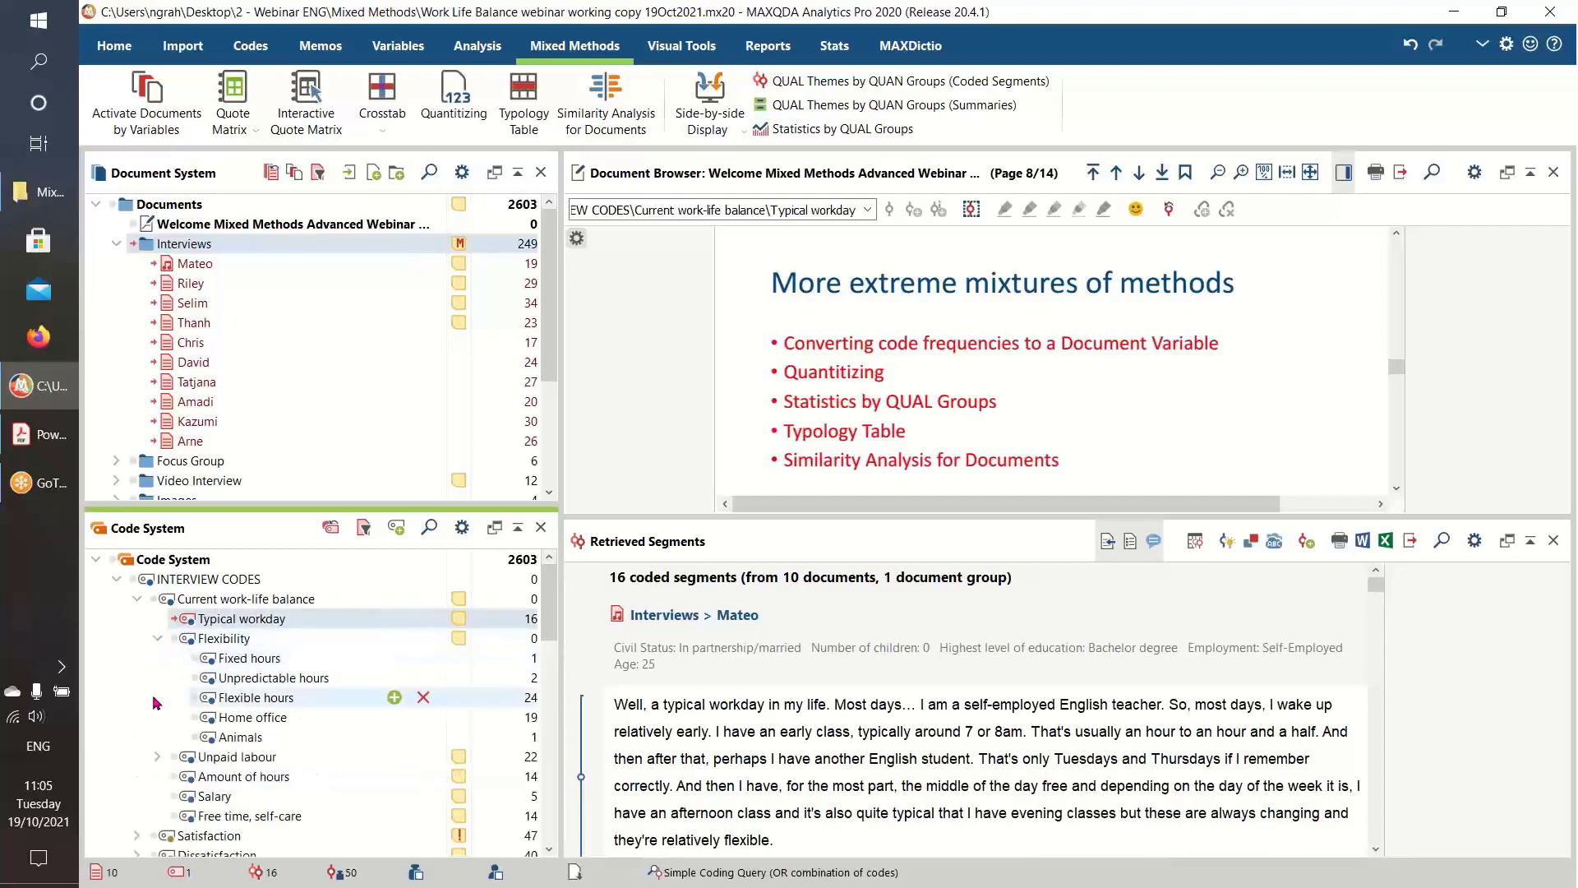
left_click(203, 700)
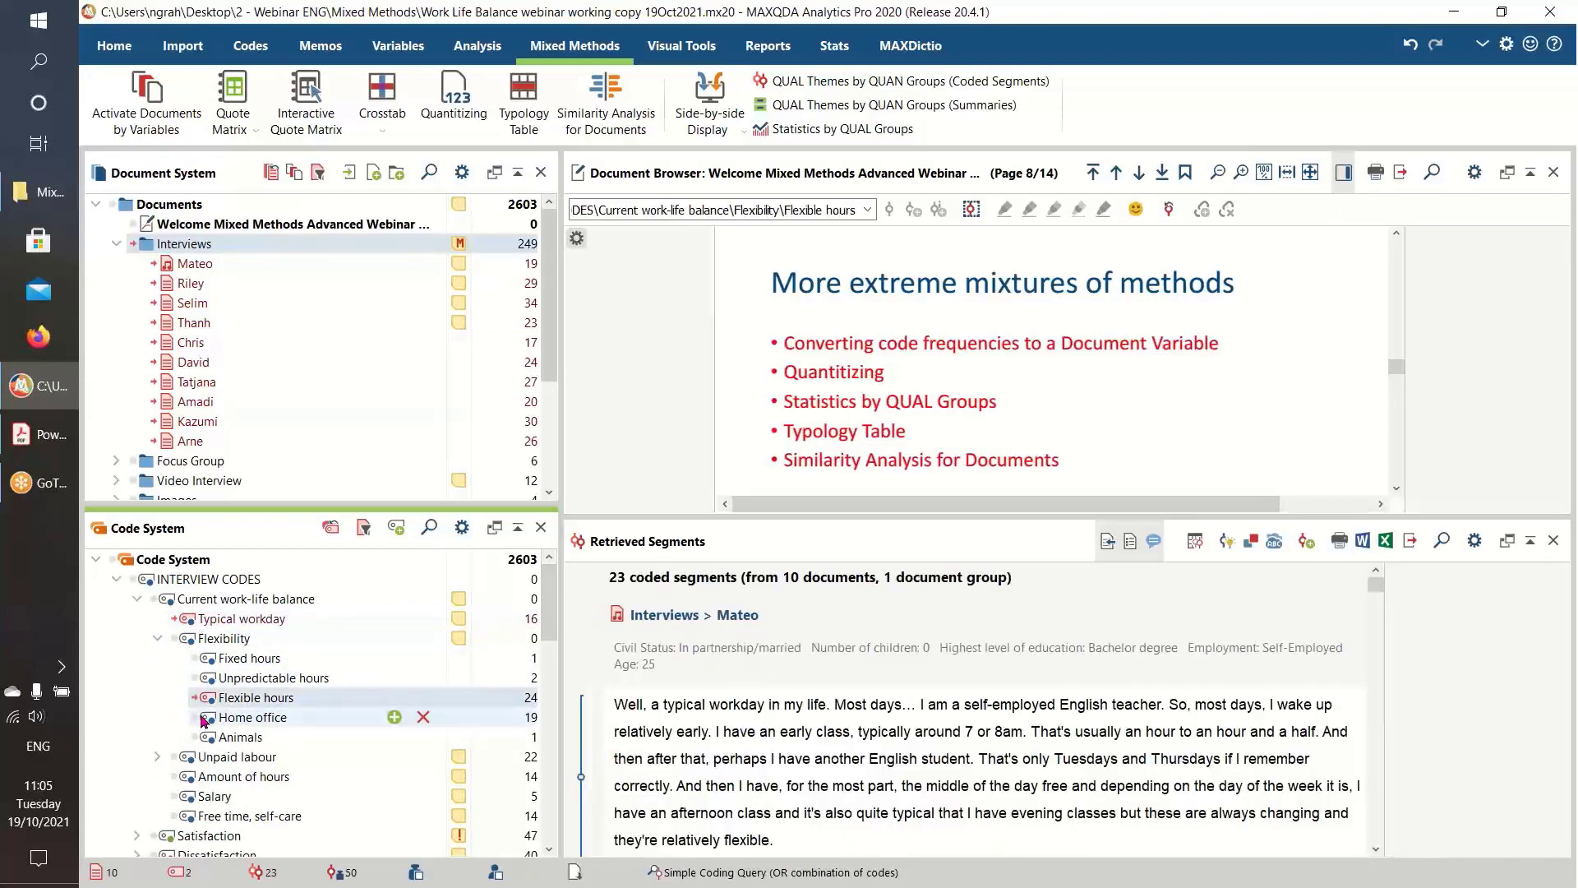
left_click(205, 719)
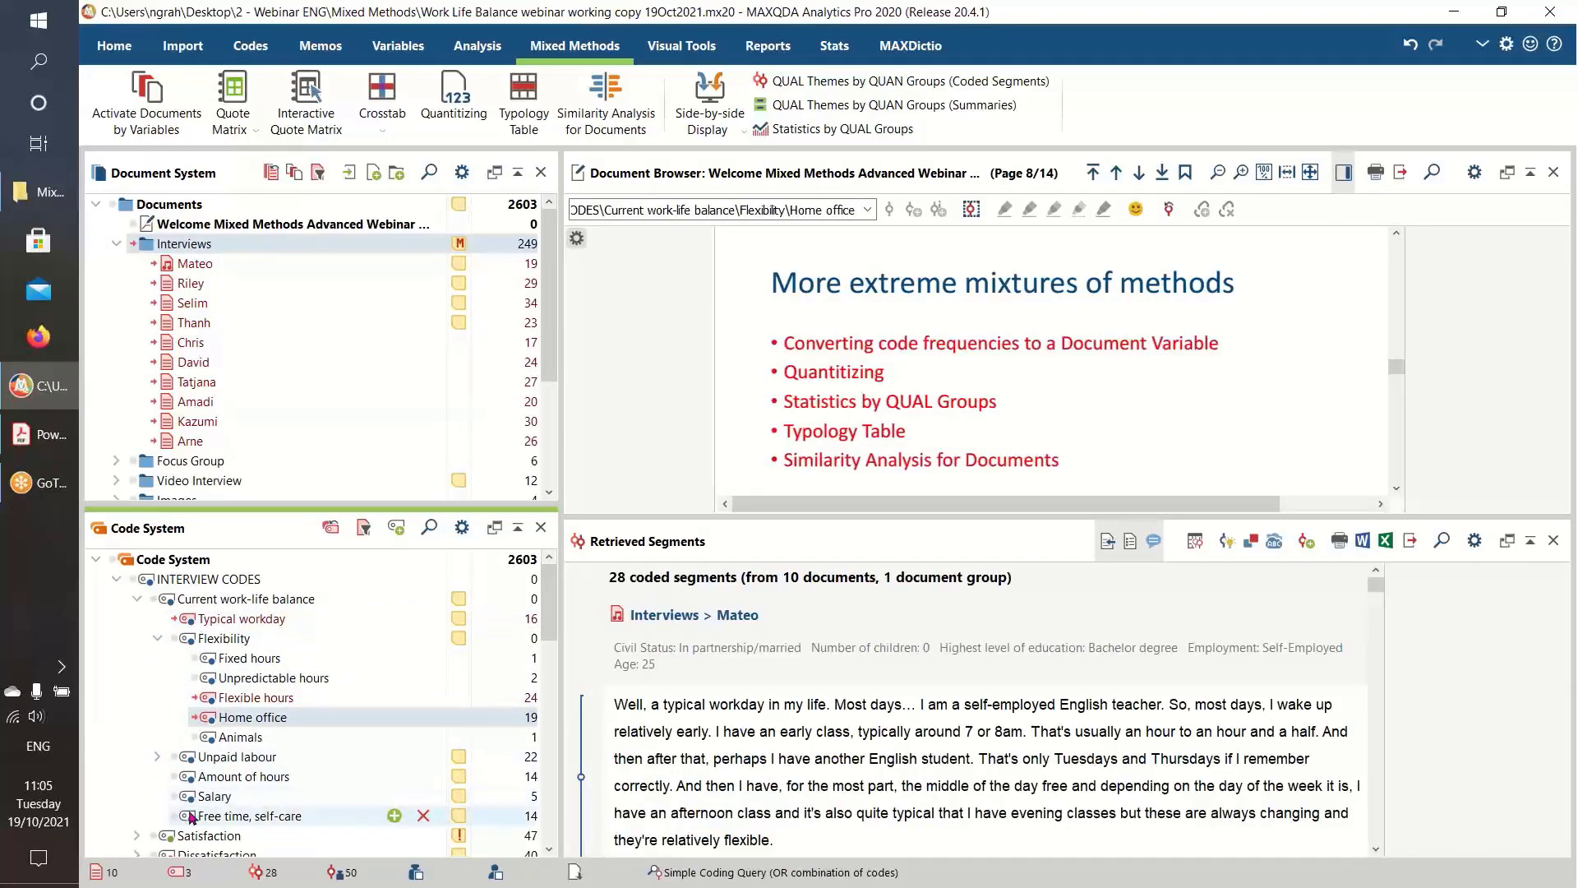
left_click(191, 778)
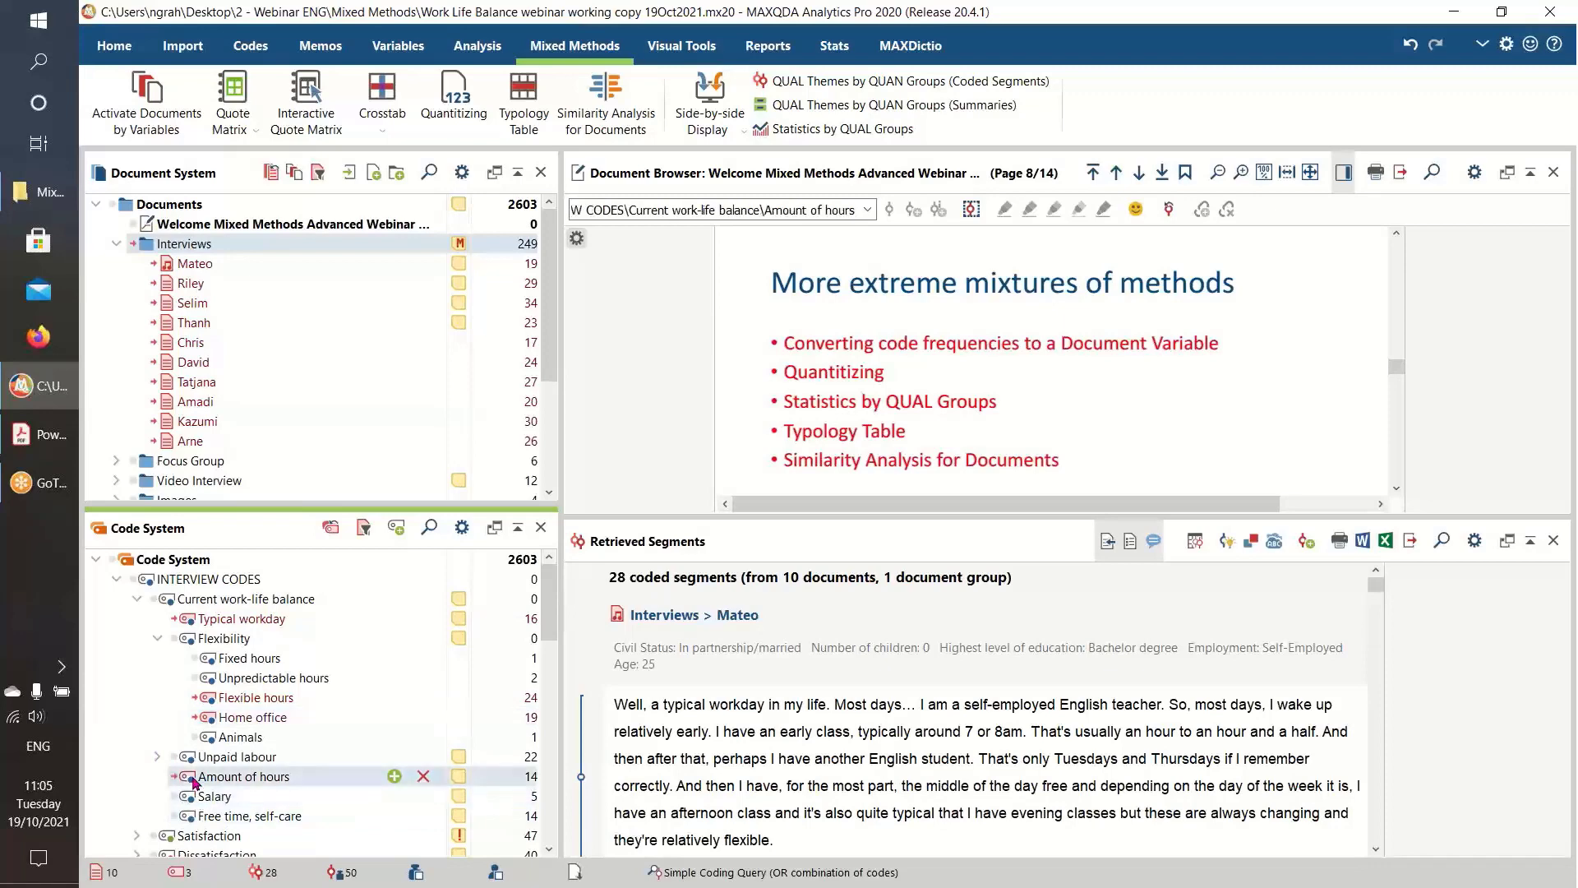
Activate the code Unpaid labour with its subcodes, plus the code Free time, self-care
left_click(246, 757)
scroll(312, 763, "down", 1)
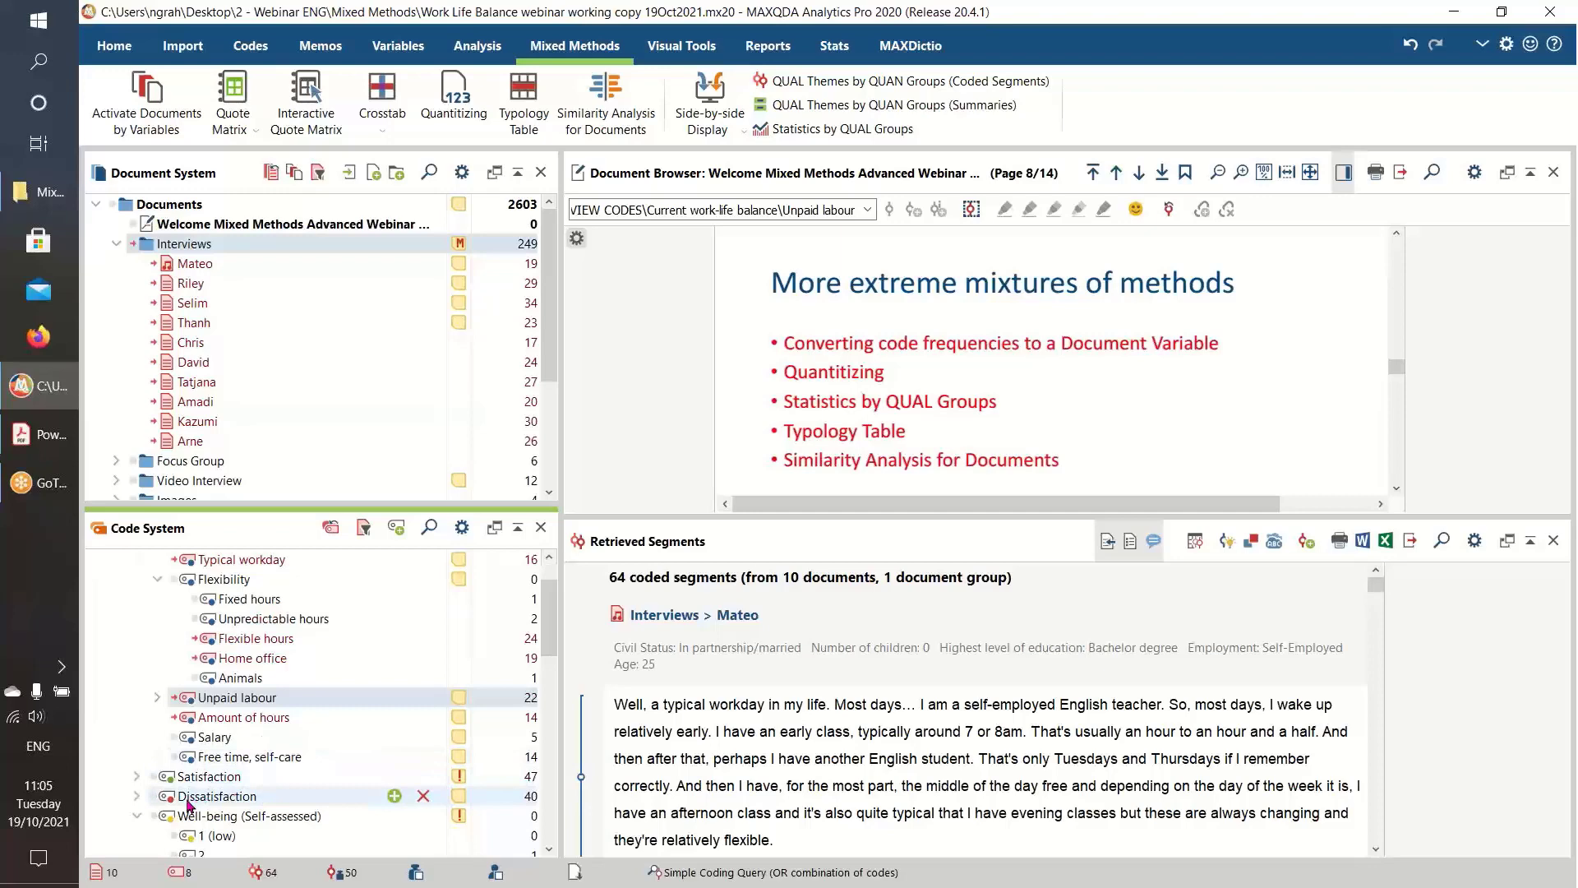
left_click(183, 757)
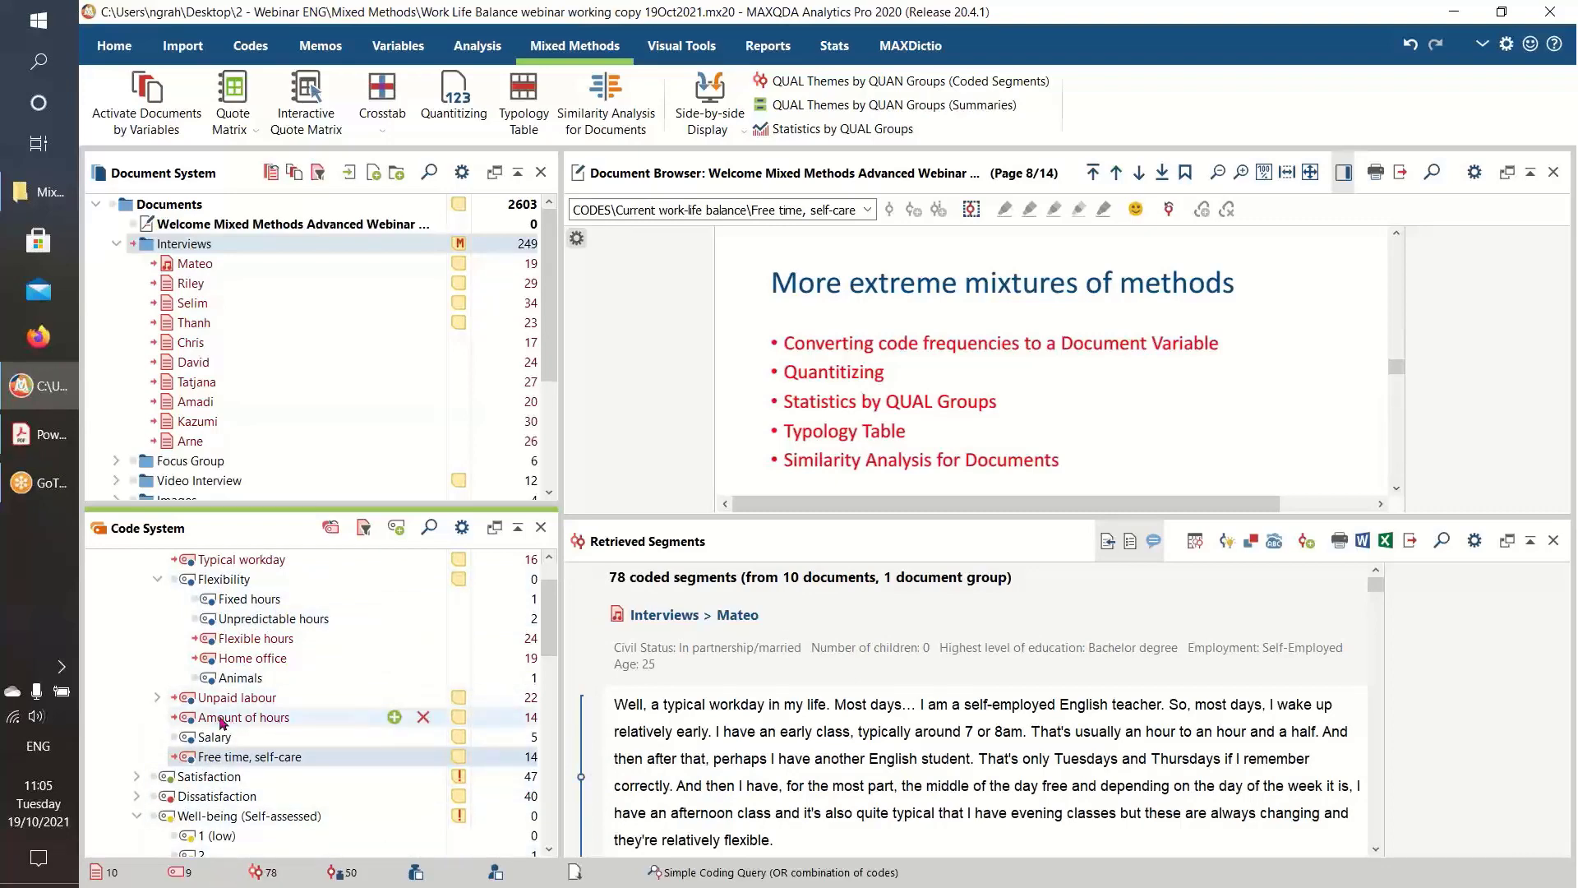
Expand and deactivate Unpaid labour, and activate only its subcodes Domestic work and Childcare
left_click(158, 697)
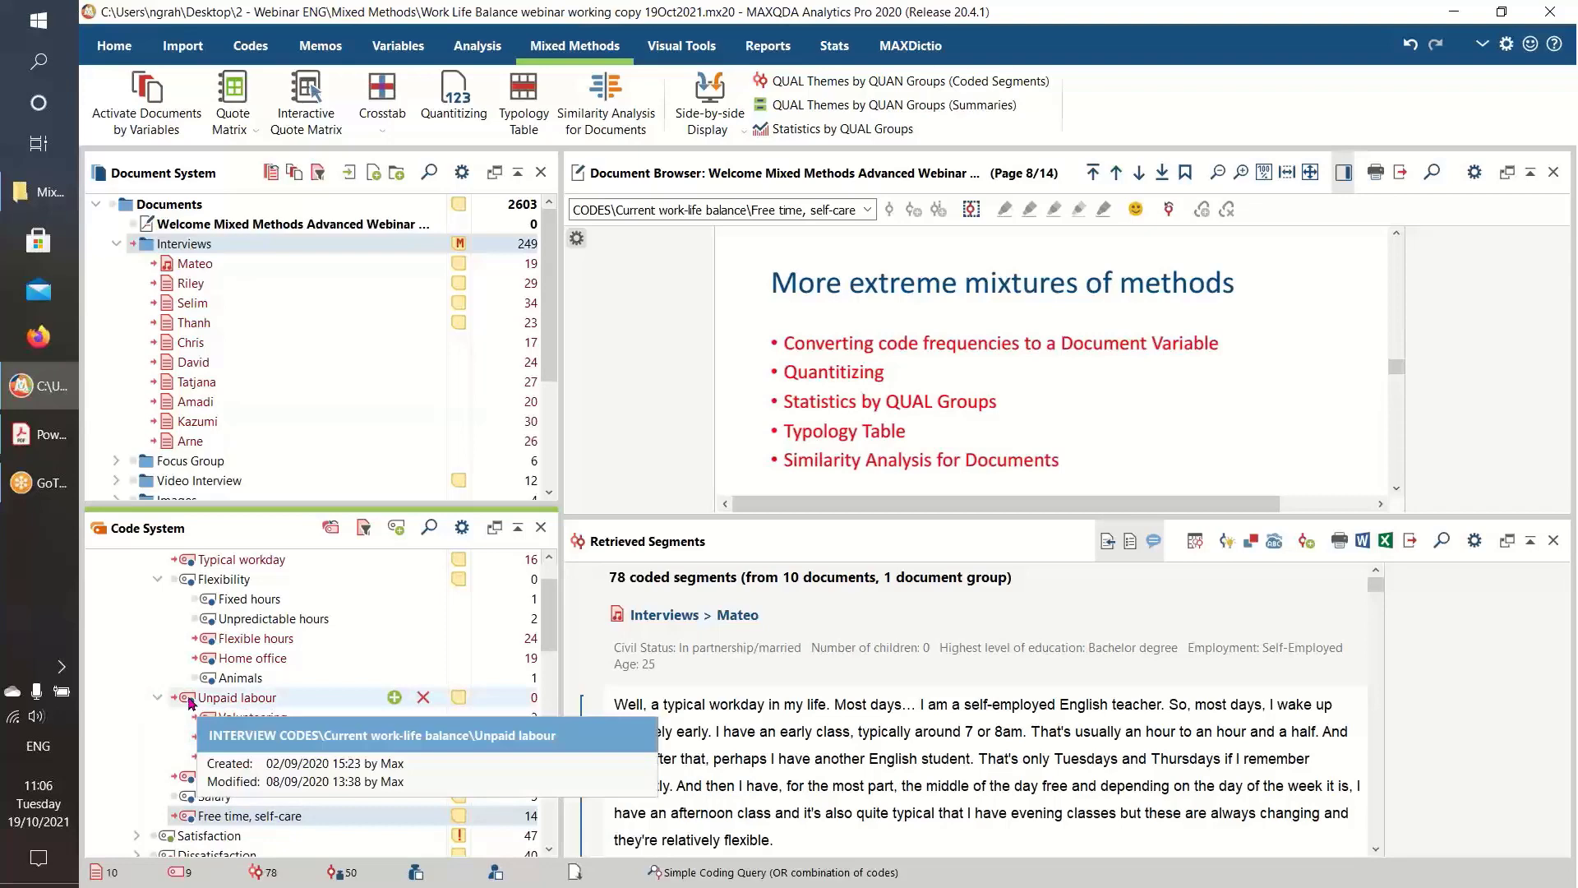
left_click(189, 698)
left_click(207, 738)
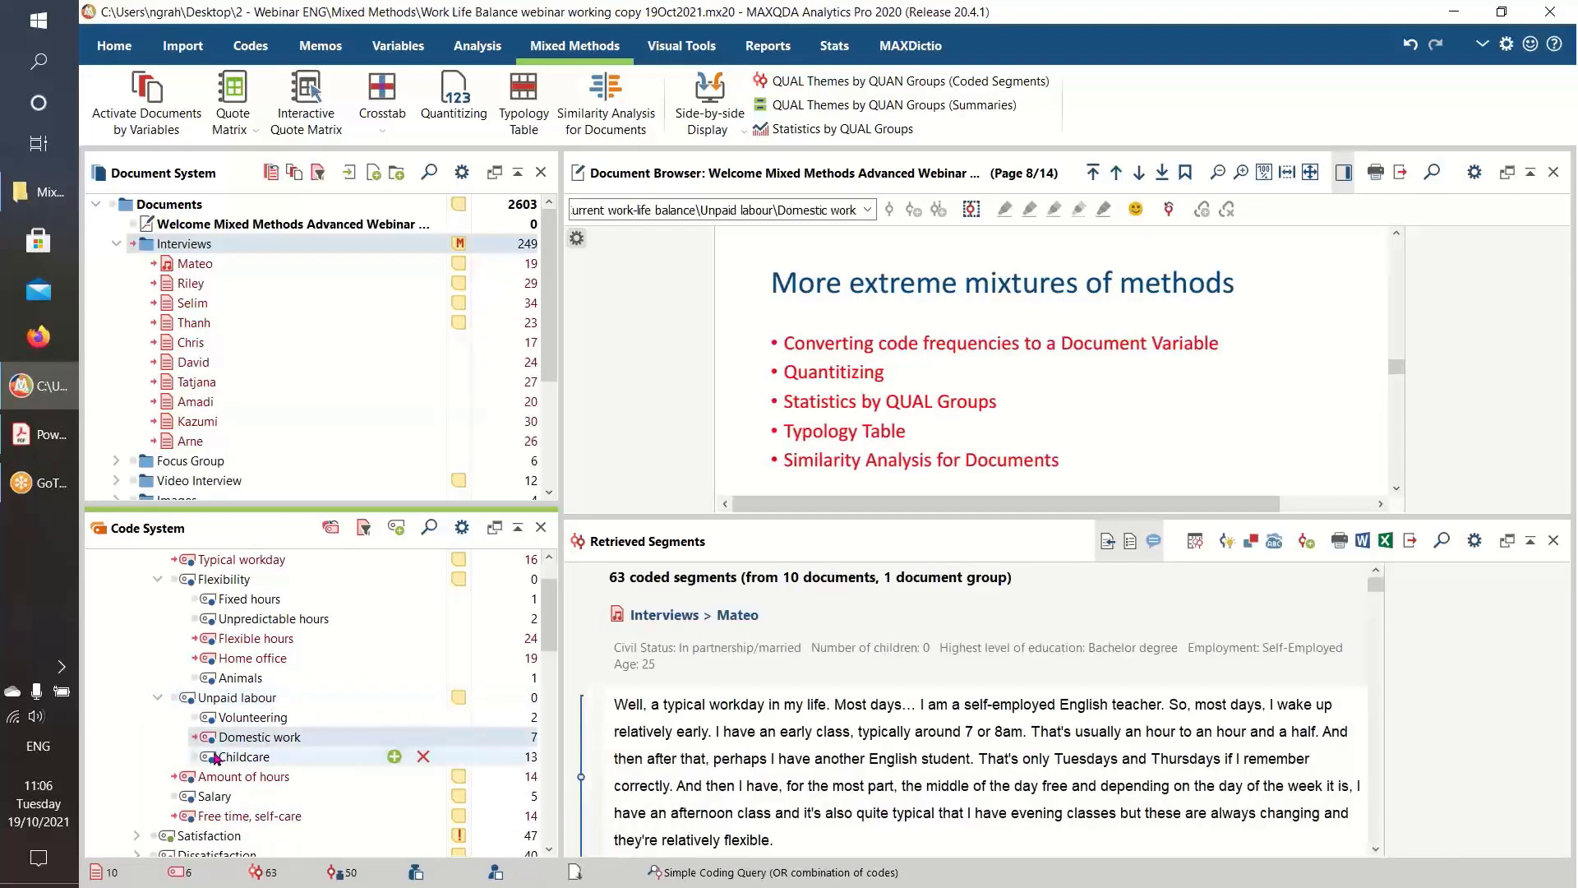
left_click(215, 757)
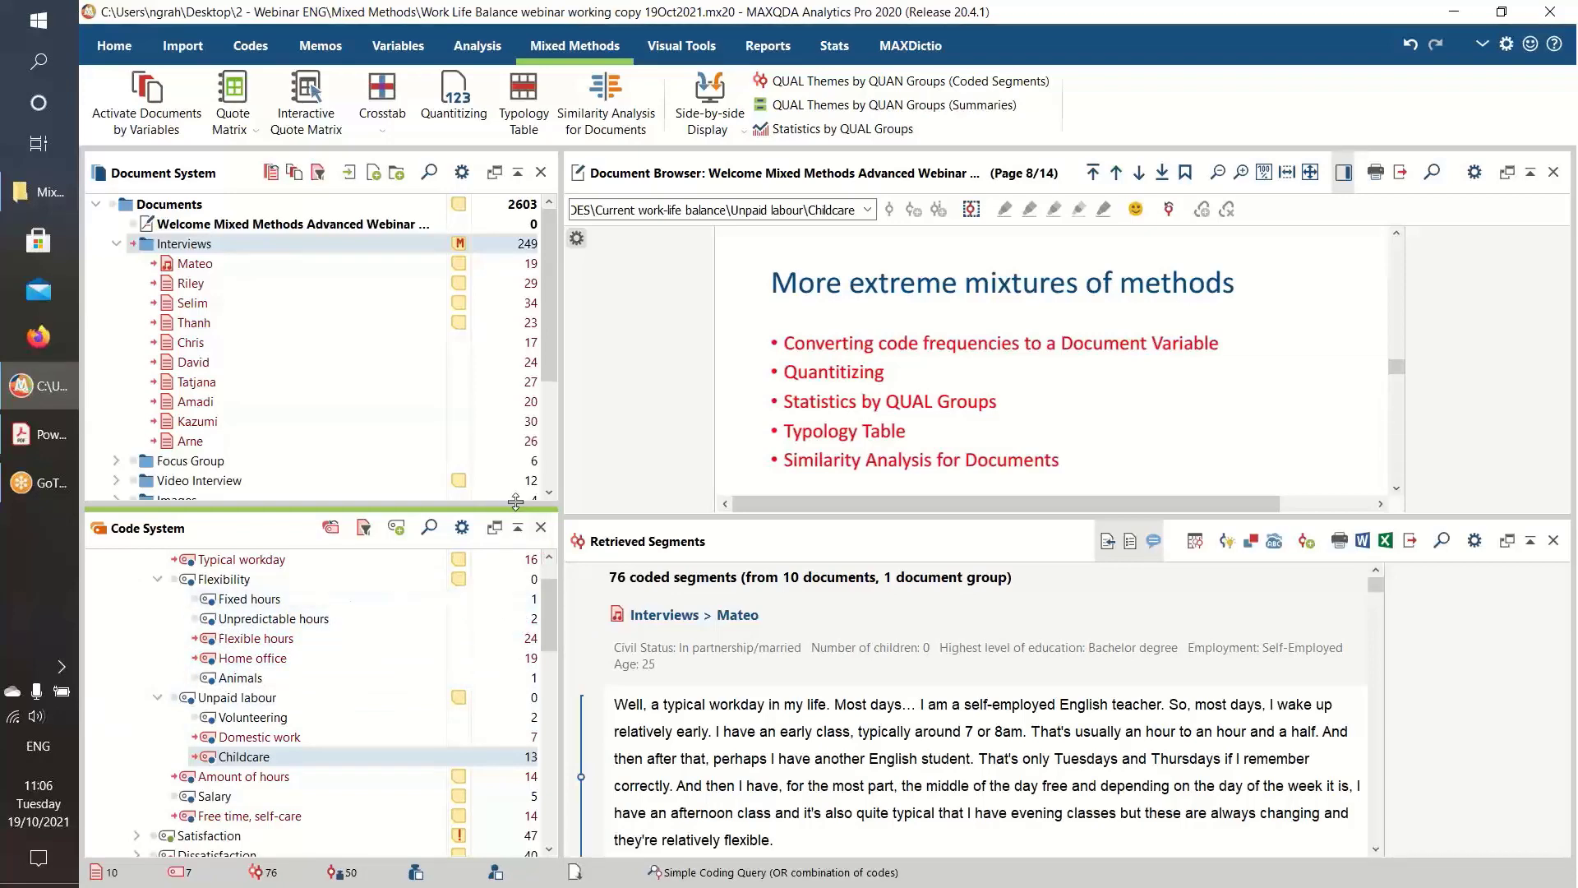
Start a new matrix in Similarity Analysis for Documents and insert the seven activated codes
left_click(604, 138)
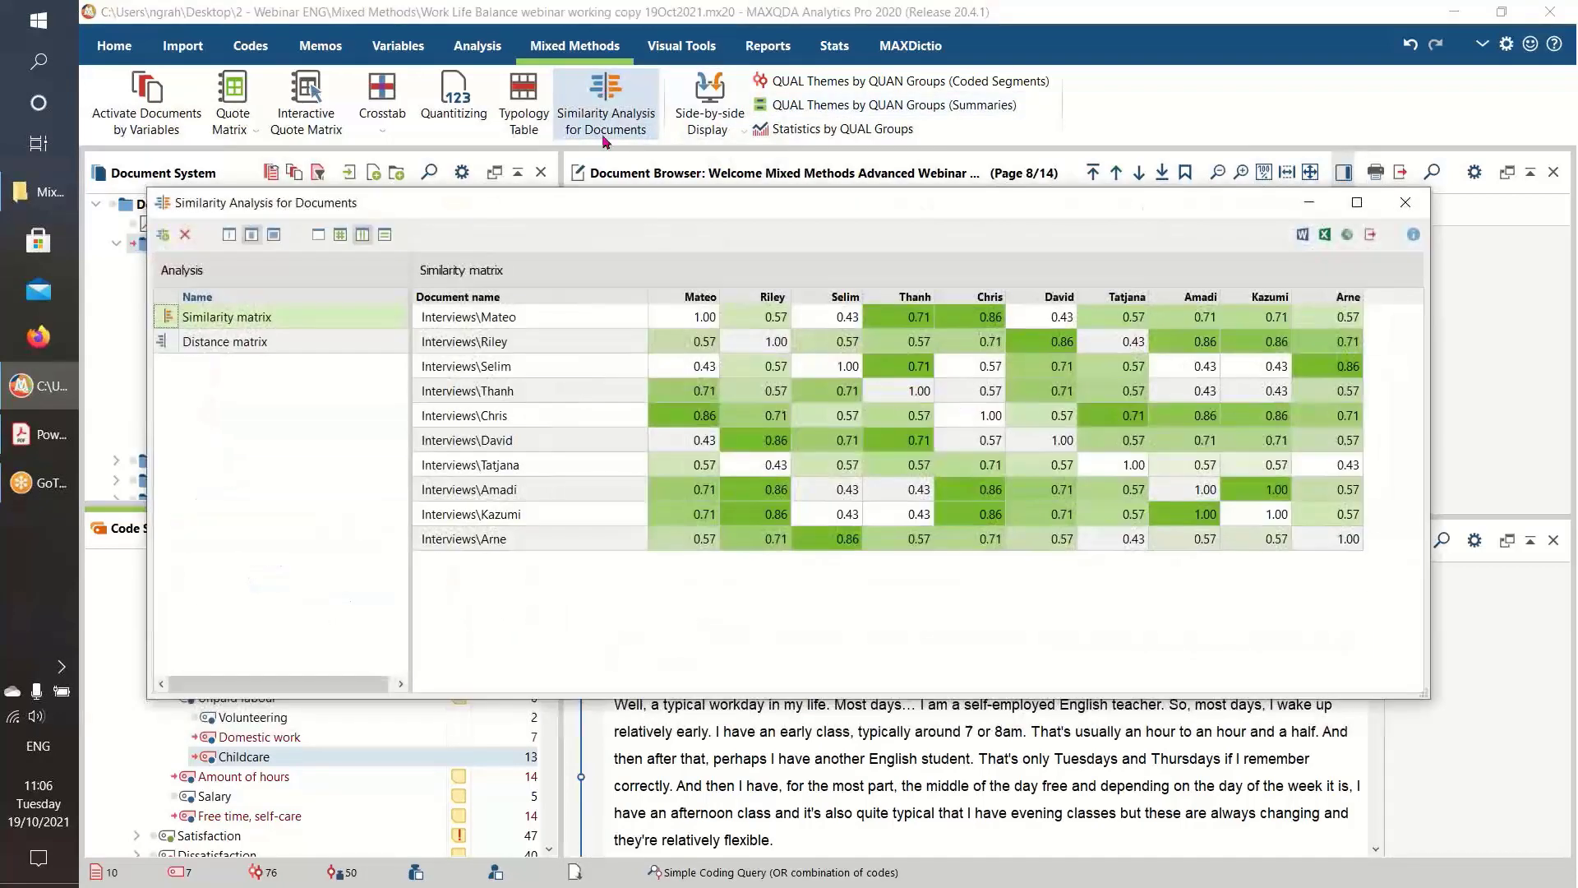
left_click(164, 236)
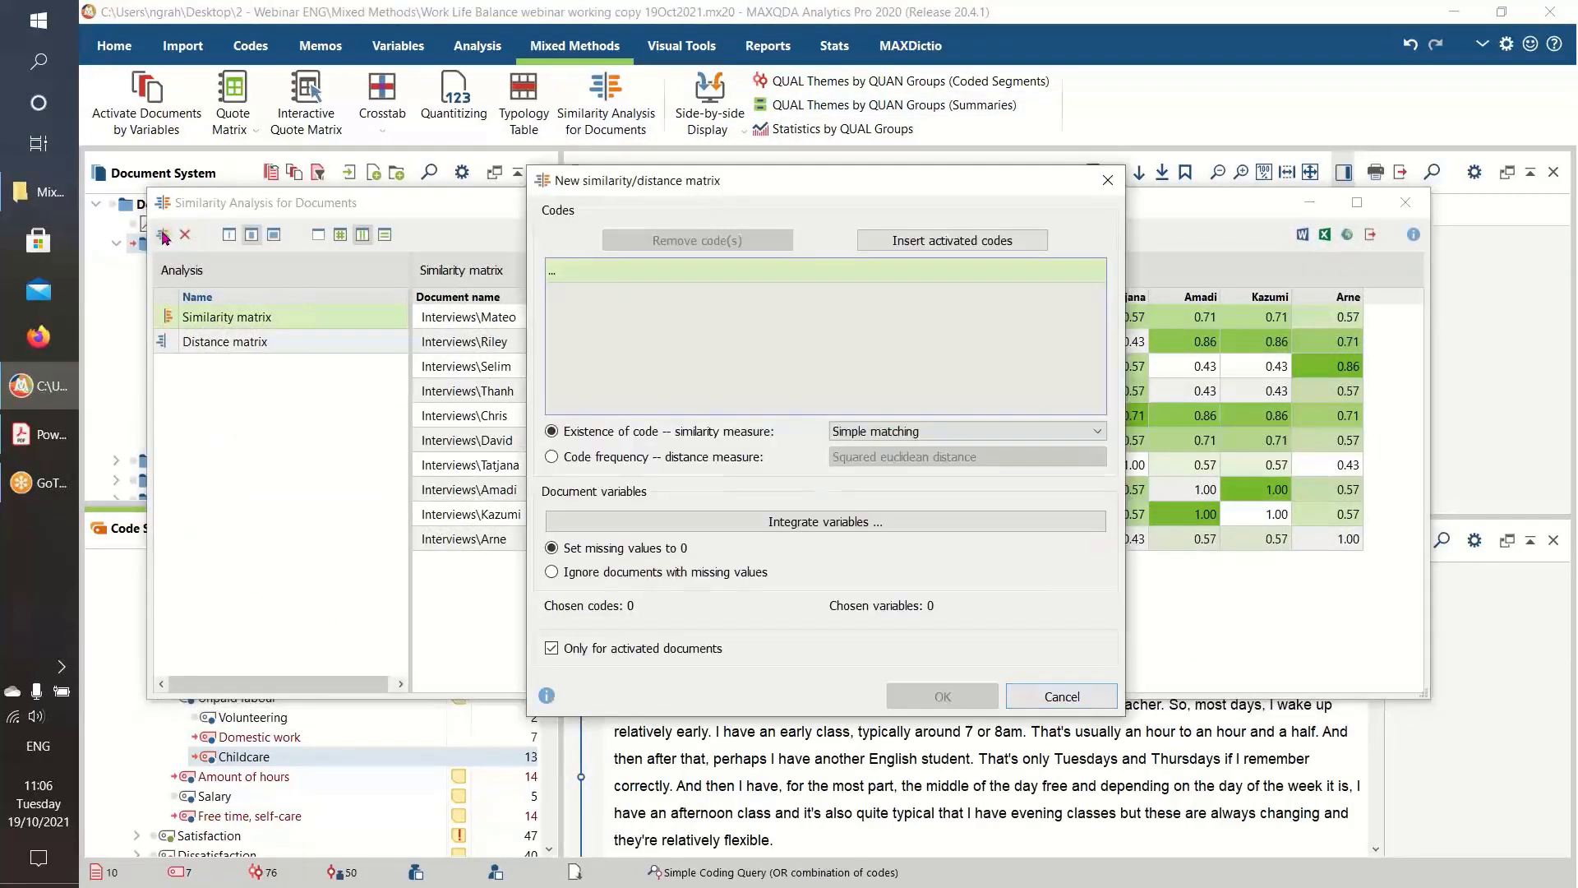
left_click(910, 245)
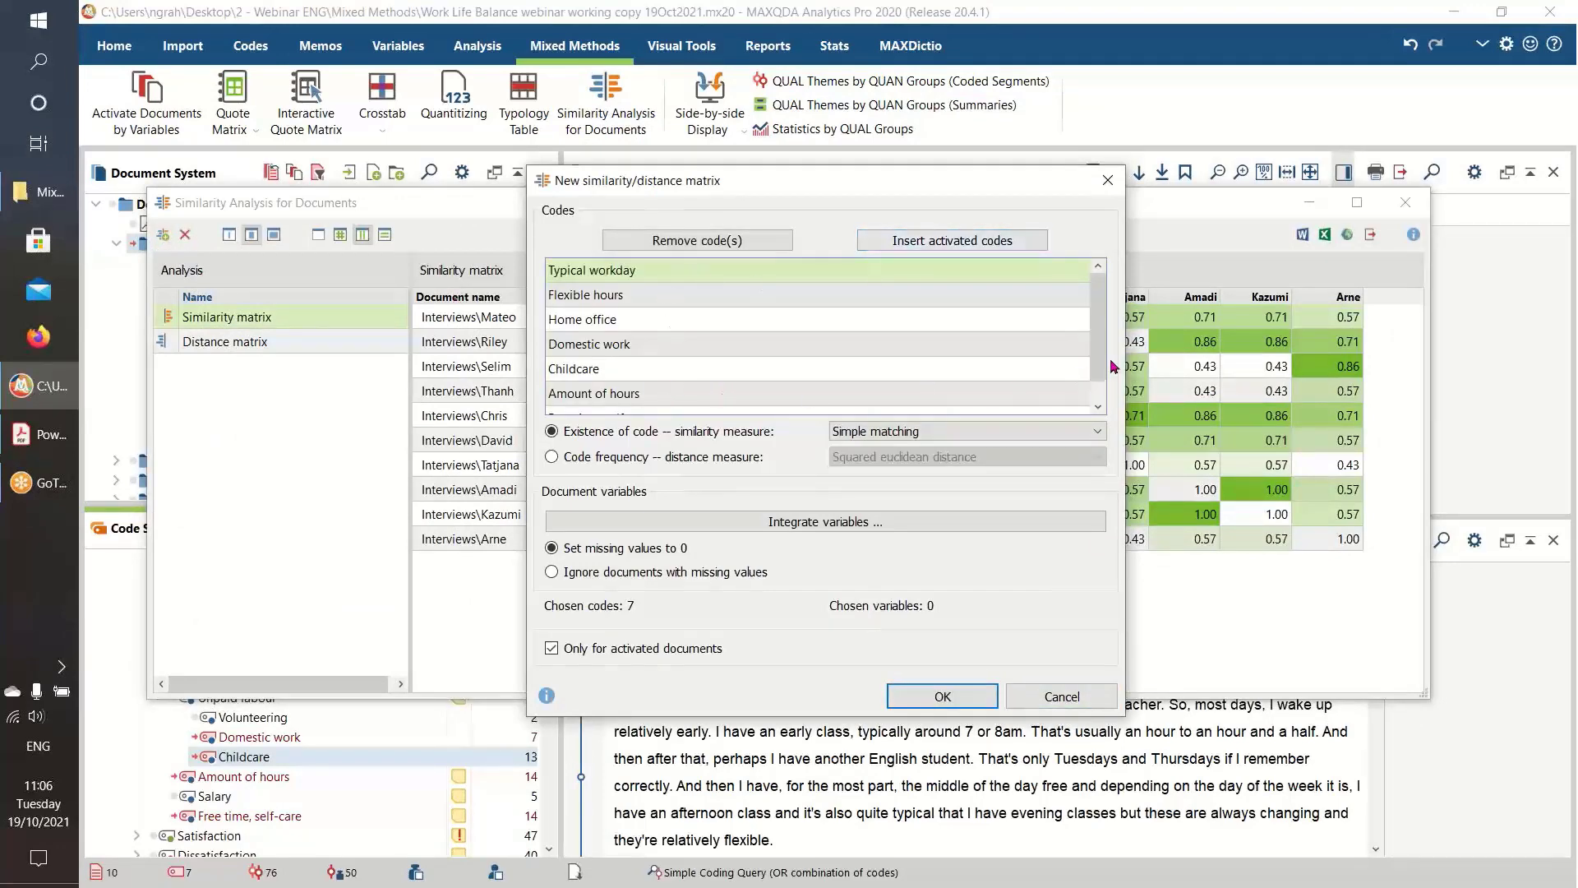
scroll(1100, 362, "down", 1)
scroll(1097, 329, "up", 1)
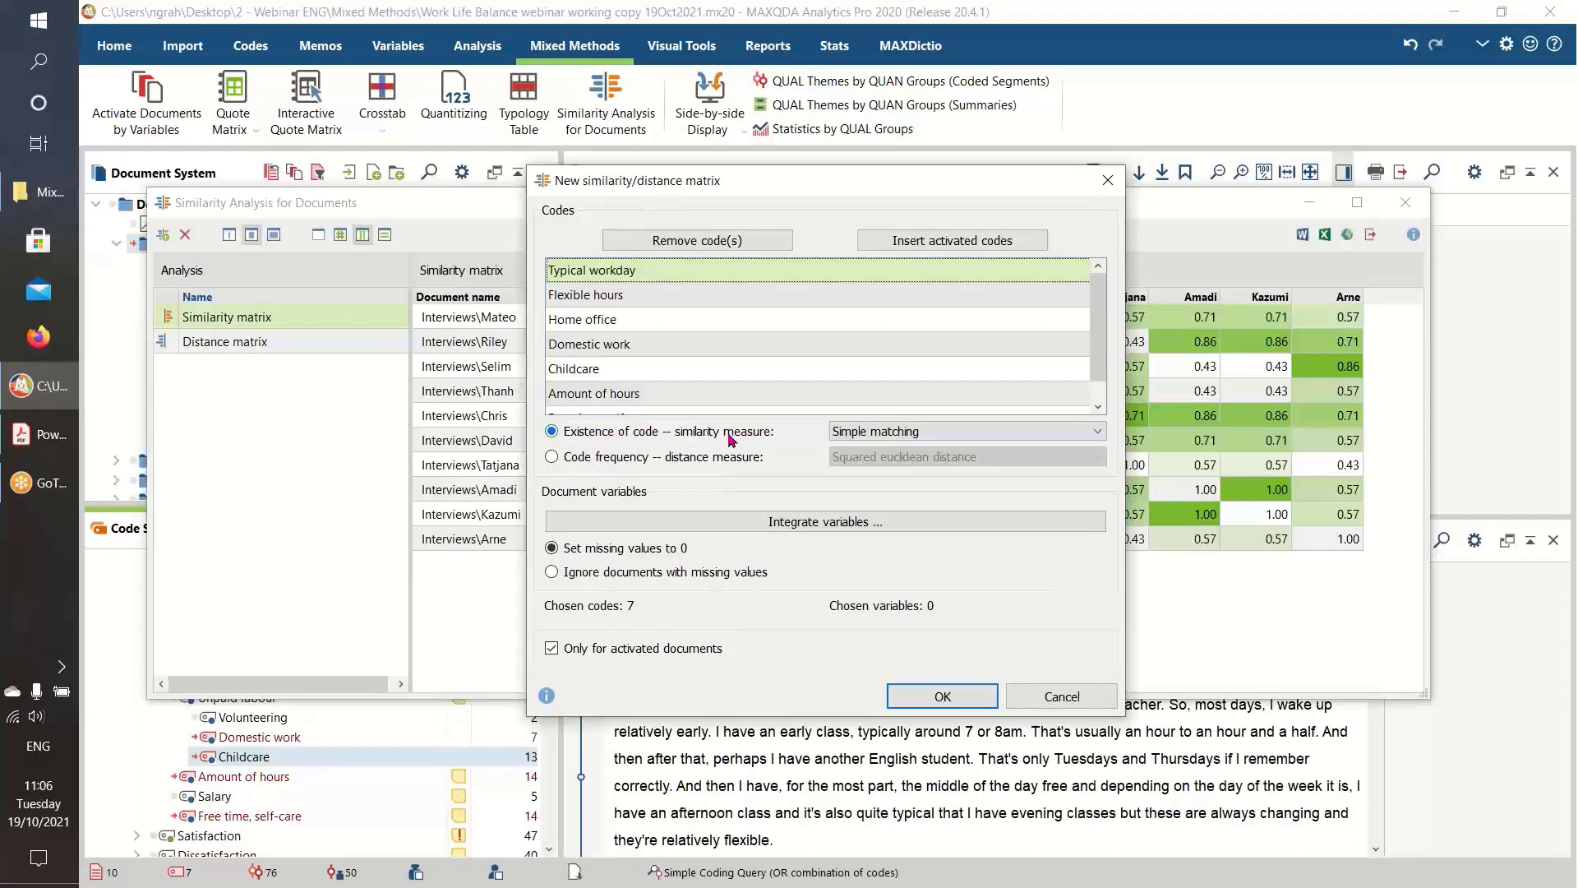
Create a similarity matrix based on existence of code with the Simple matching measure, only for activated documents
left_click(552, 458)
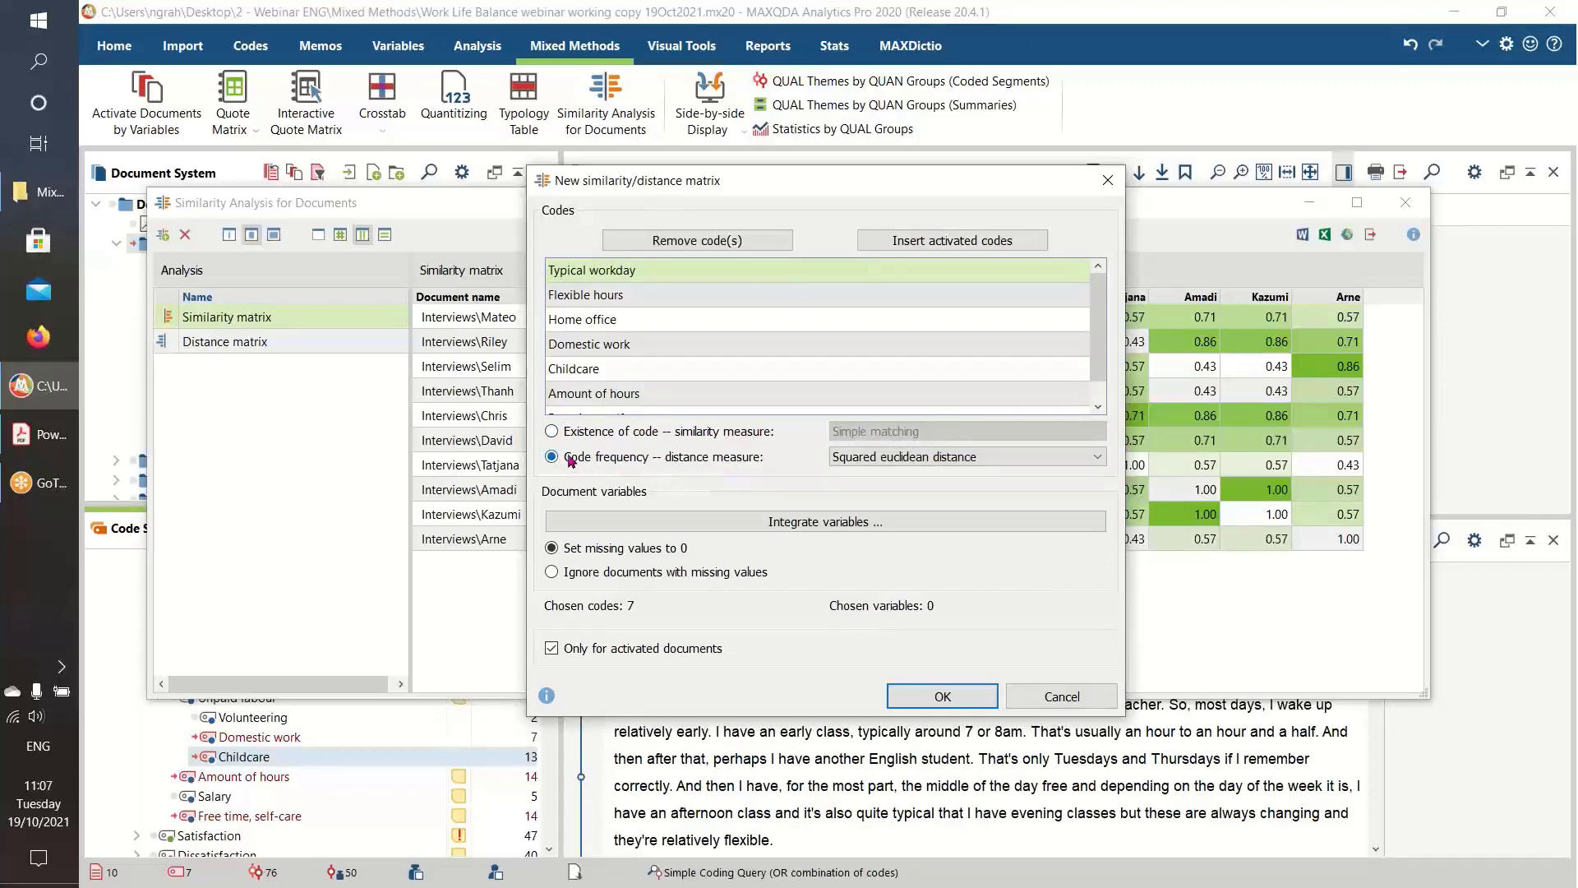
left_click(550, 431)
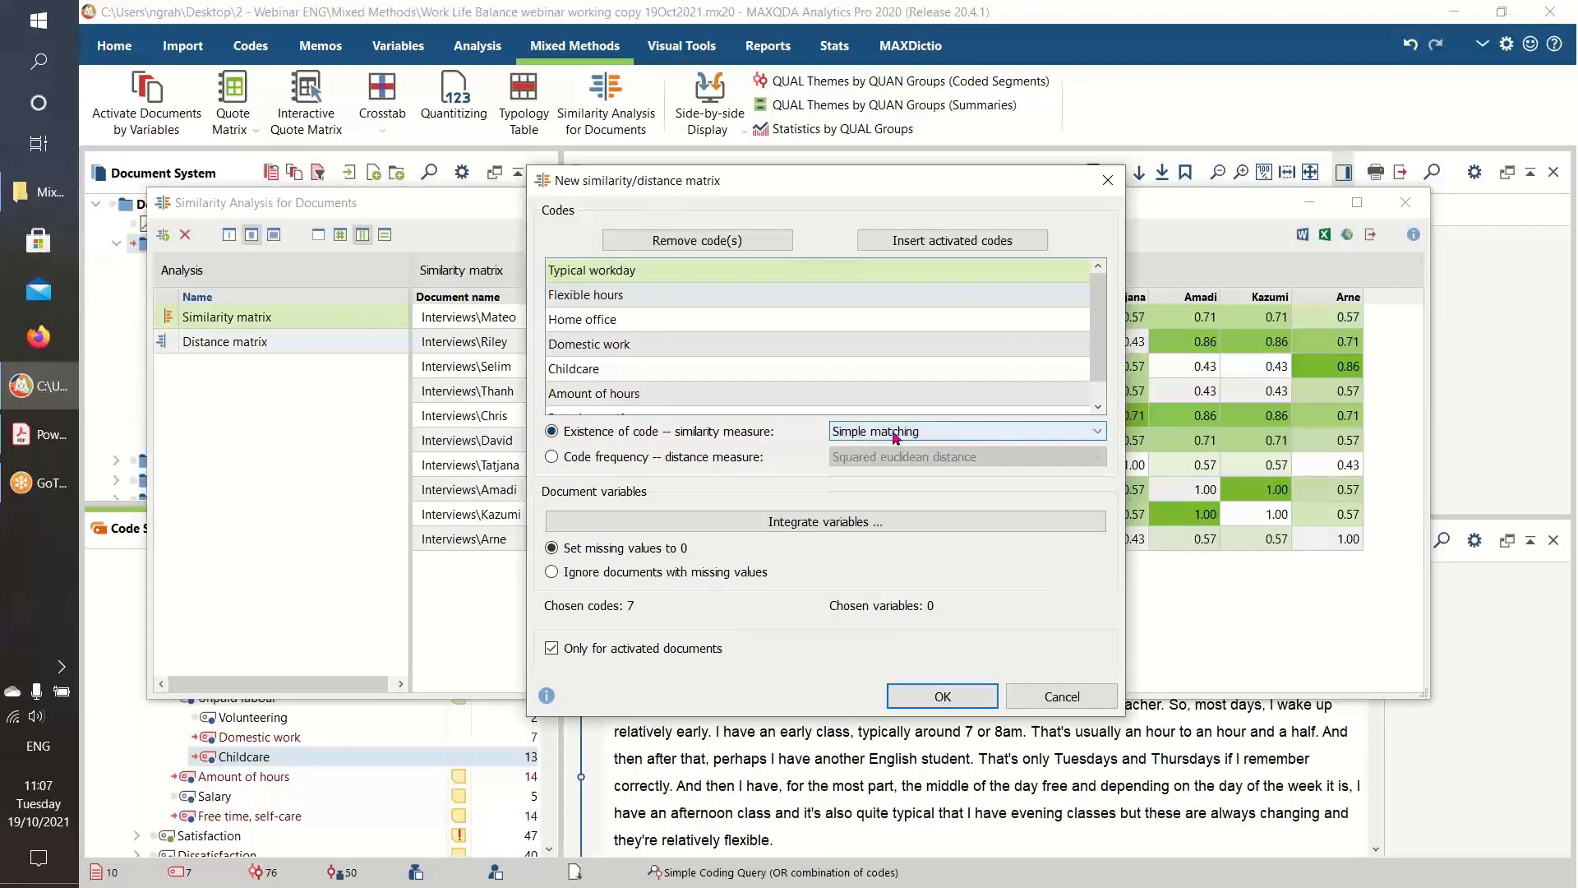
left_click(1098, 432)
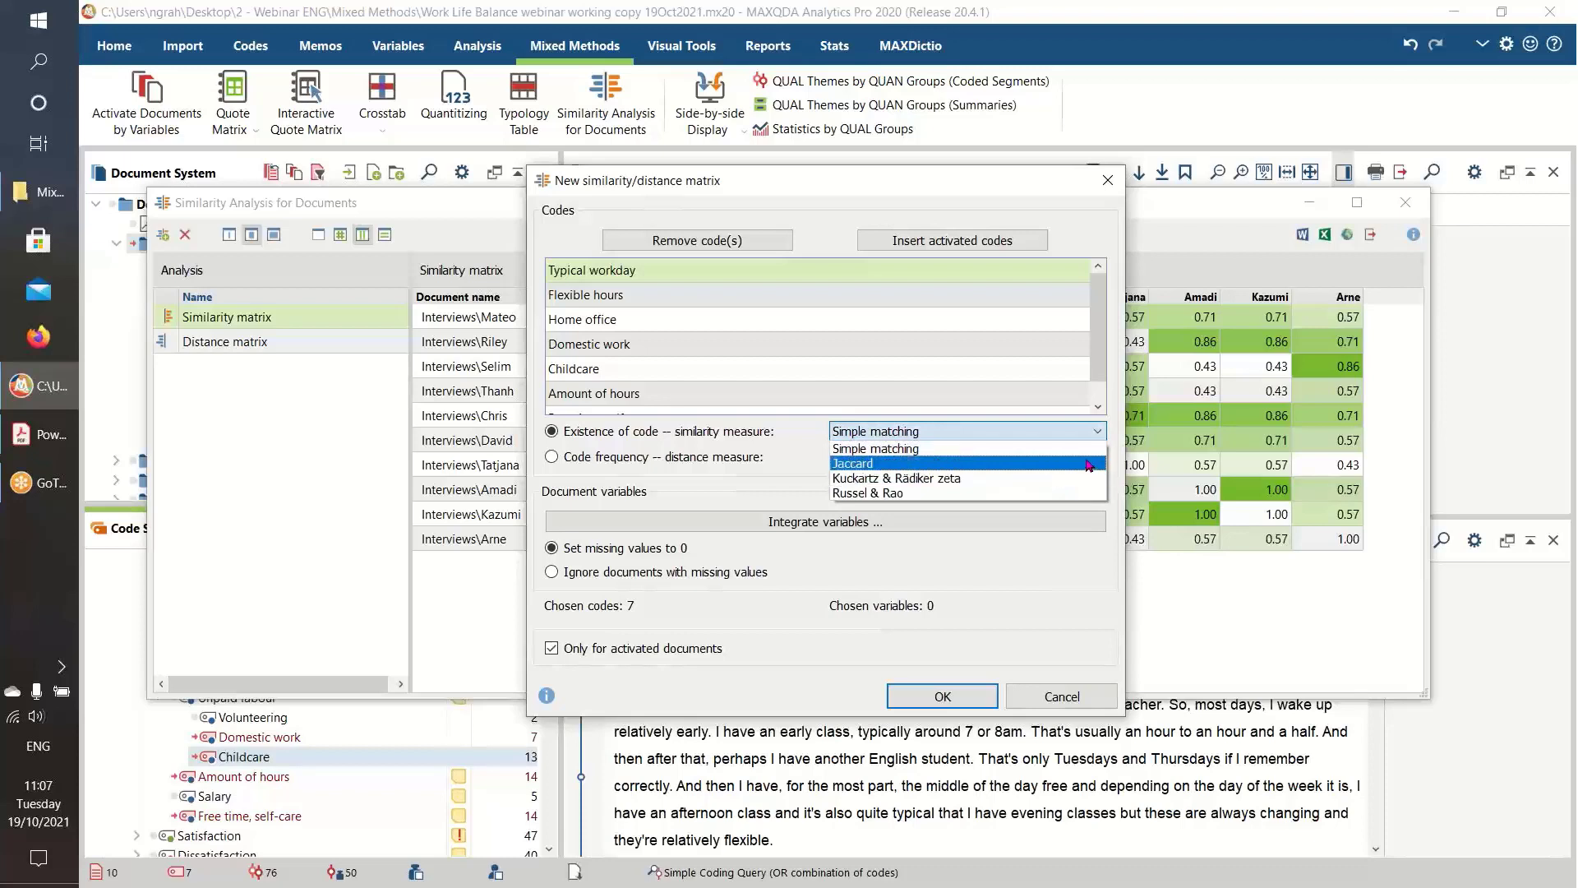
left_click(1079, 451)
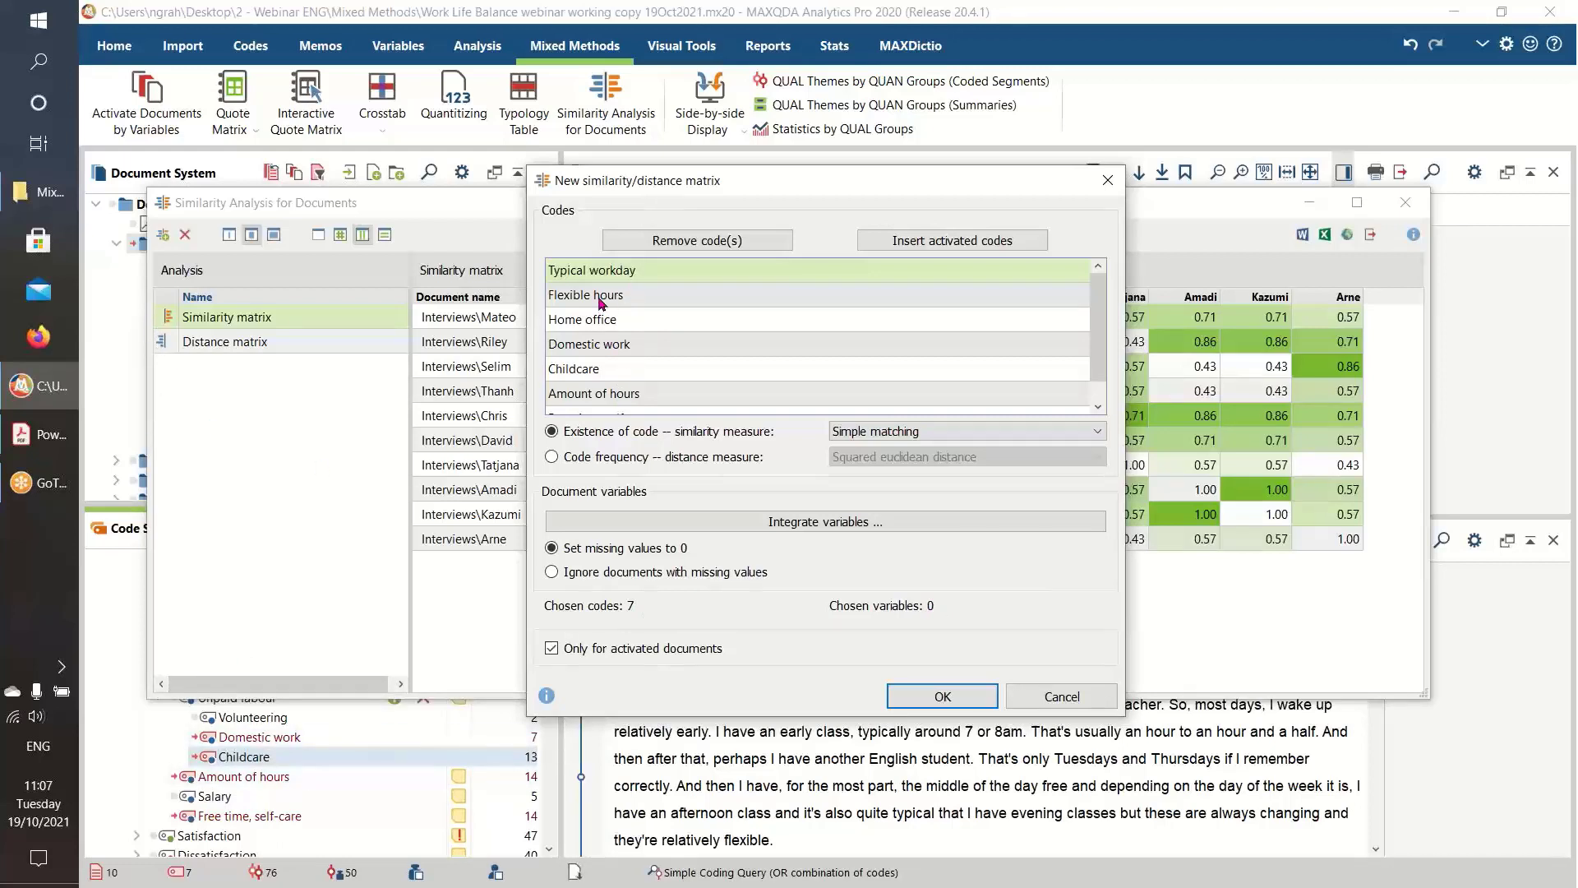
left_click(943, 698)
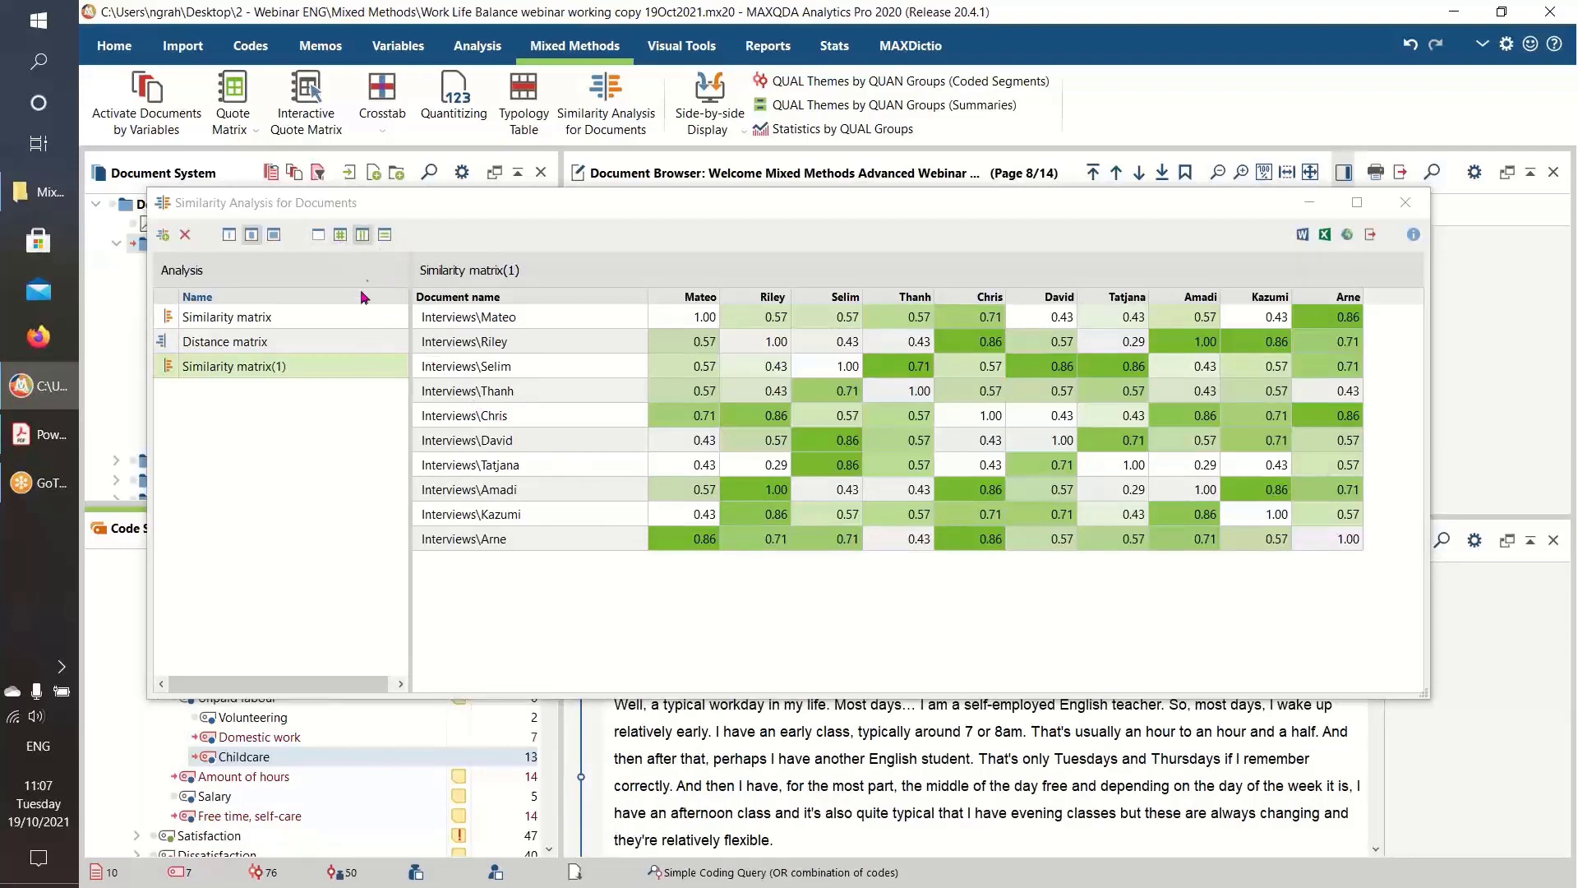
Try the matrix without color highlighting and with column and row highlighting, settle on whole-matrix highlighting, and select the second interview's row
left_click(317, 236)
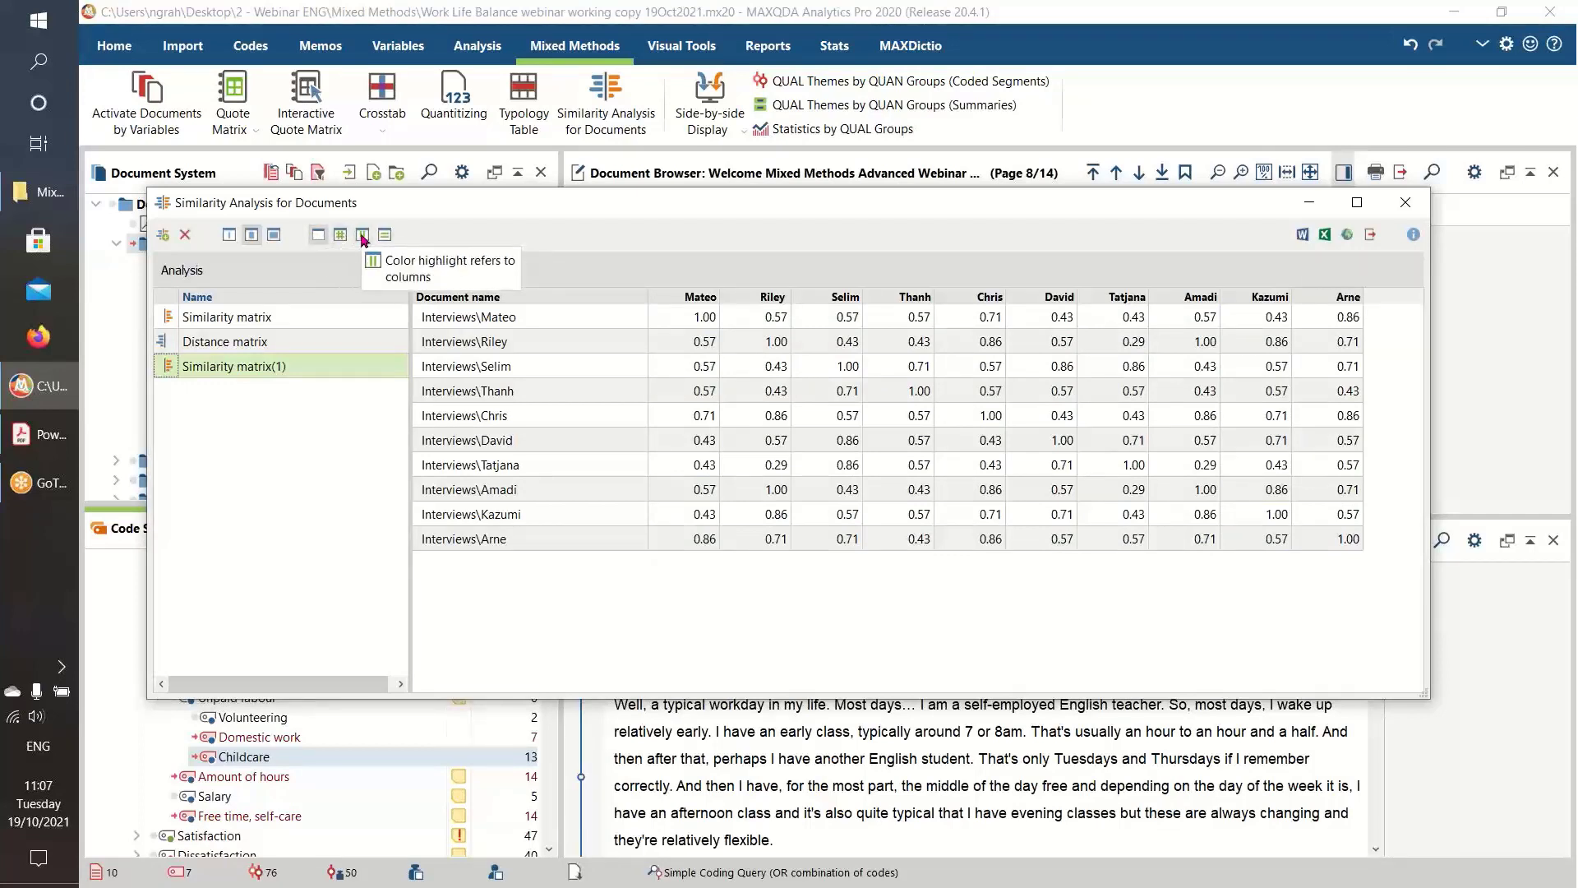
left_click(319, 238)
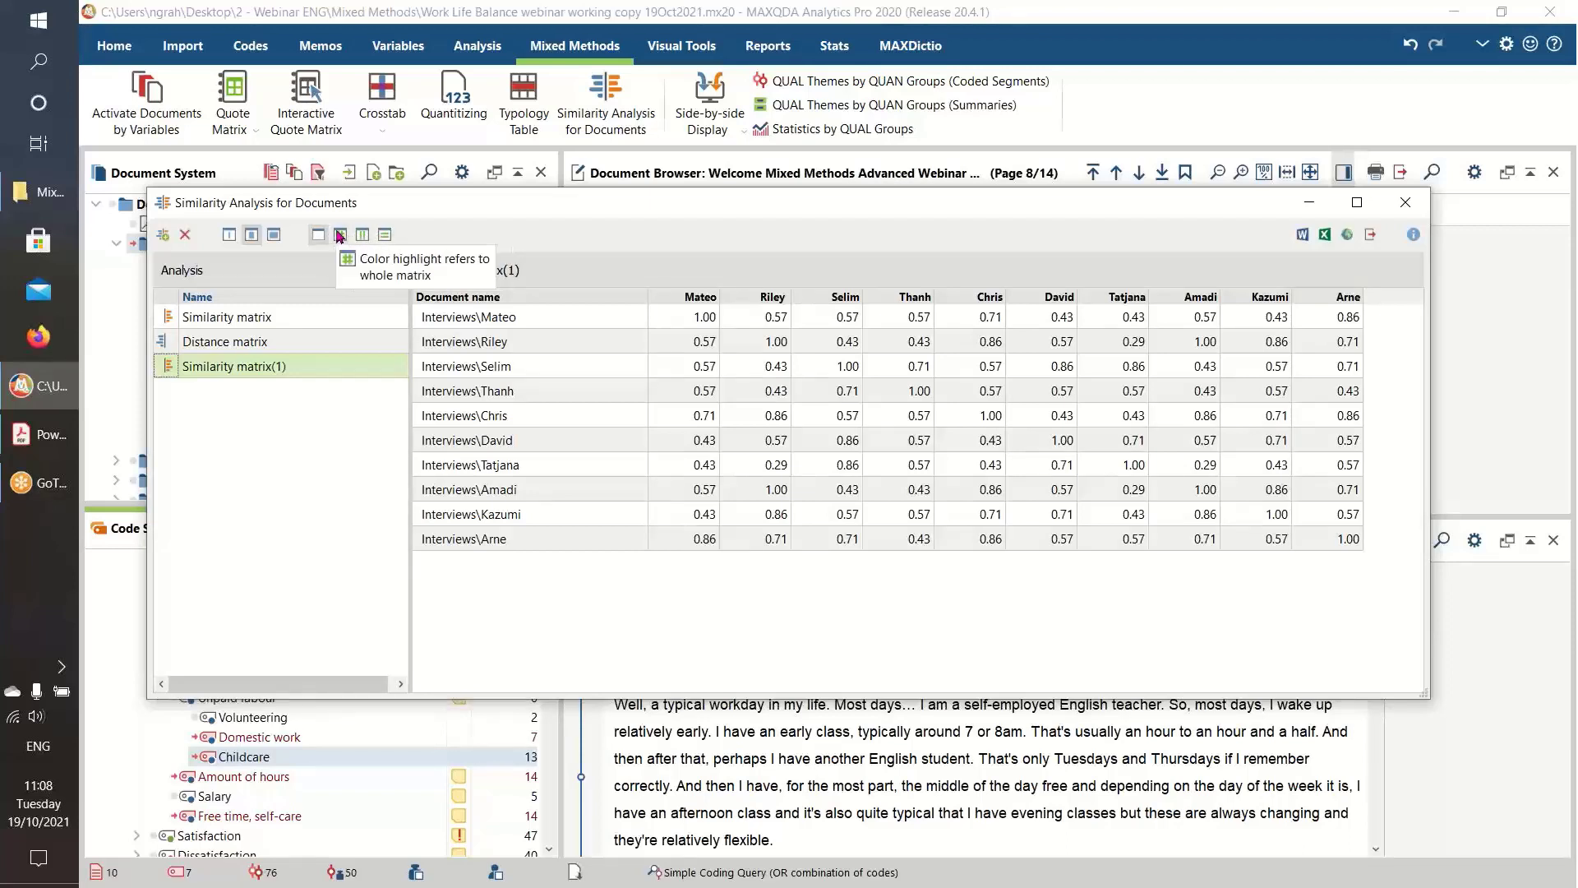
left_click(340, 235)
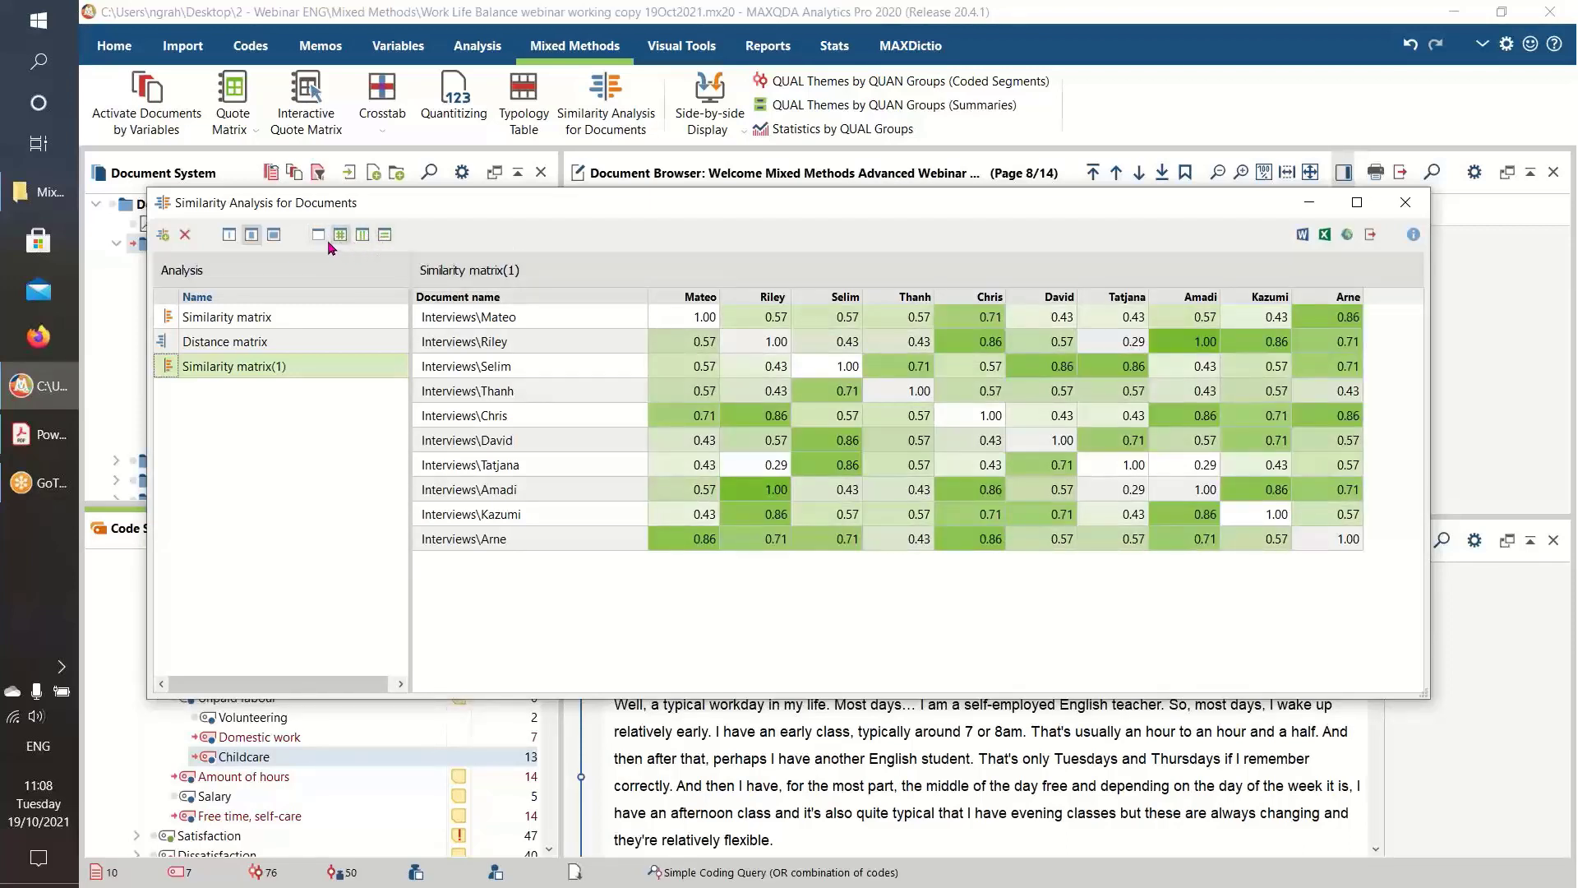
left_click(360, 238)
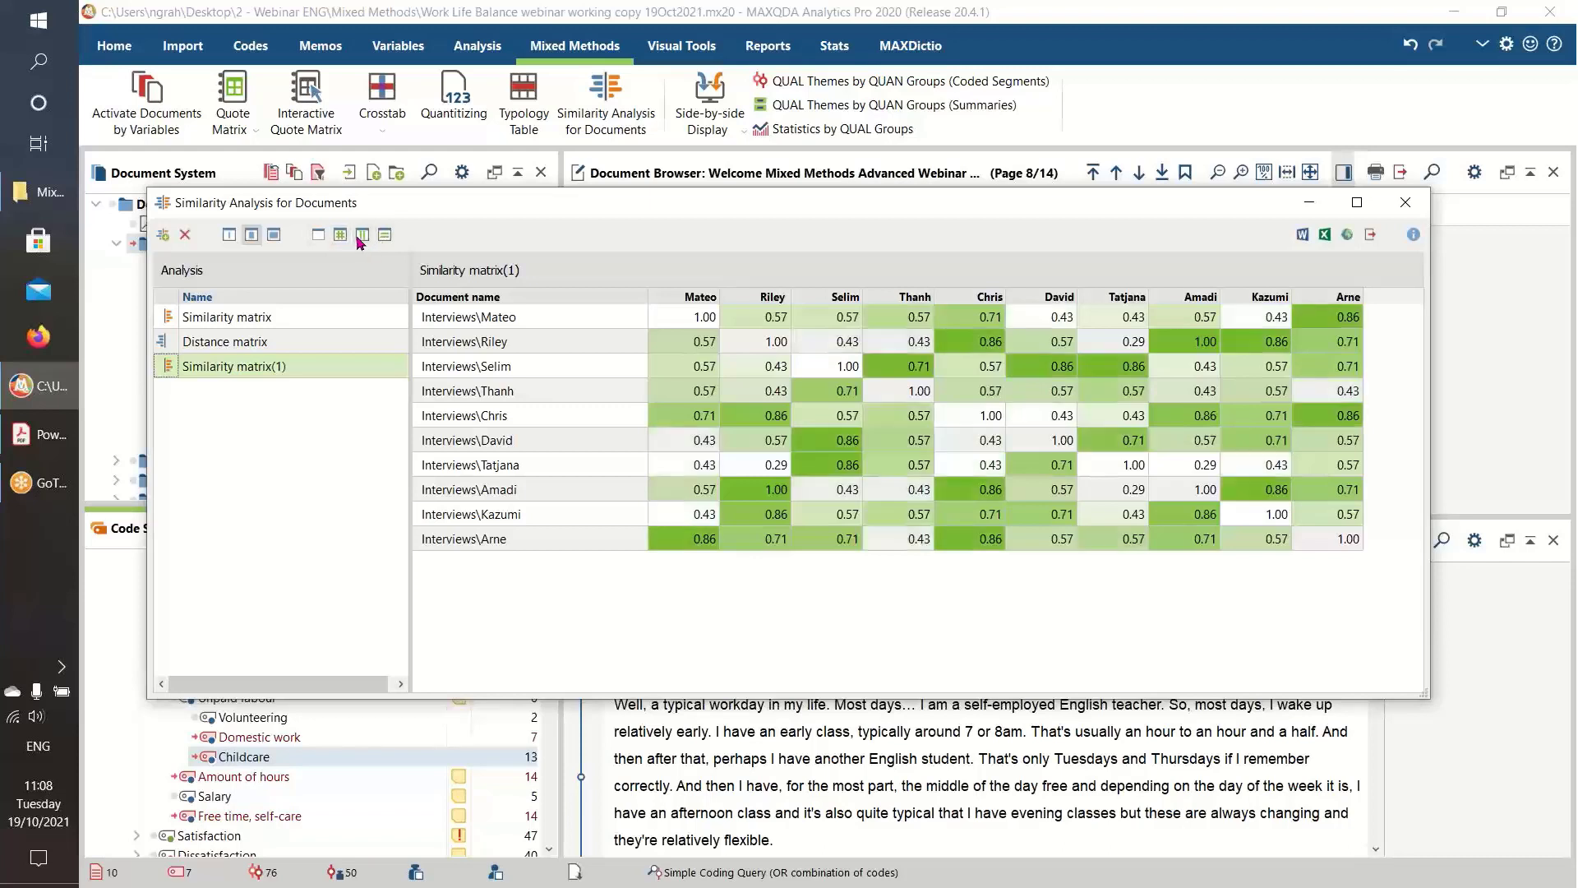
left_click(385, 237)
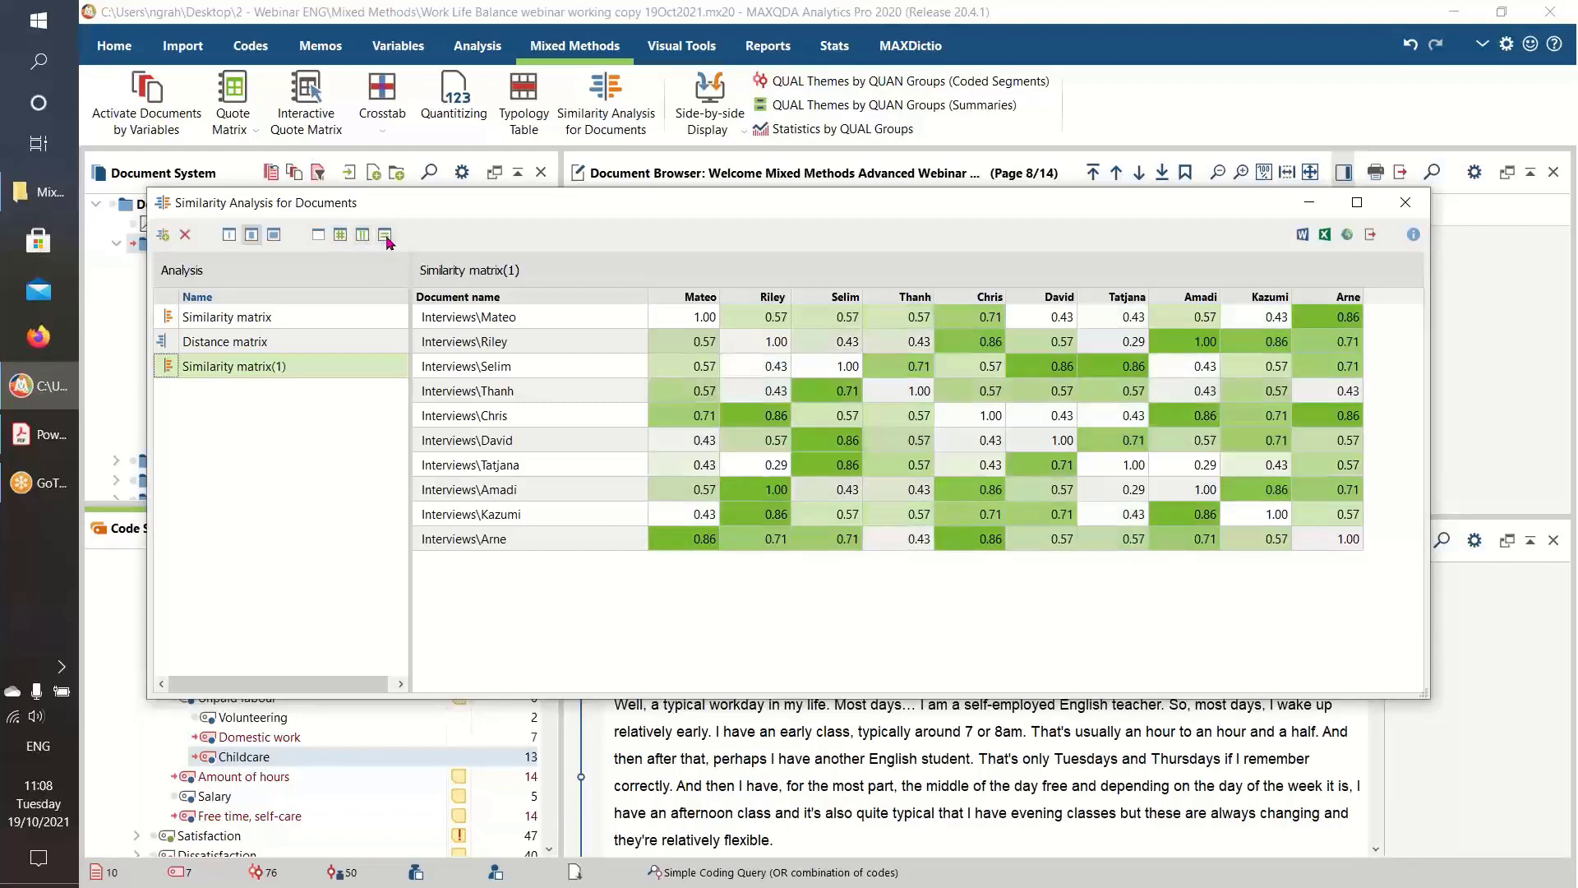
left_click(339, 236)
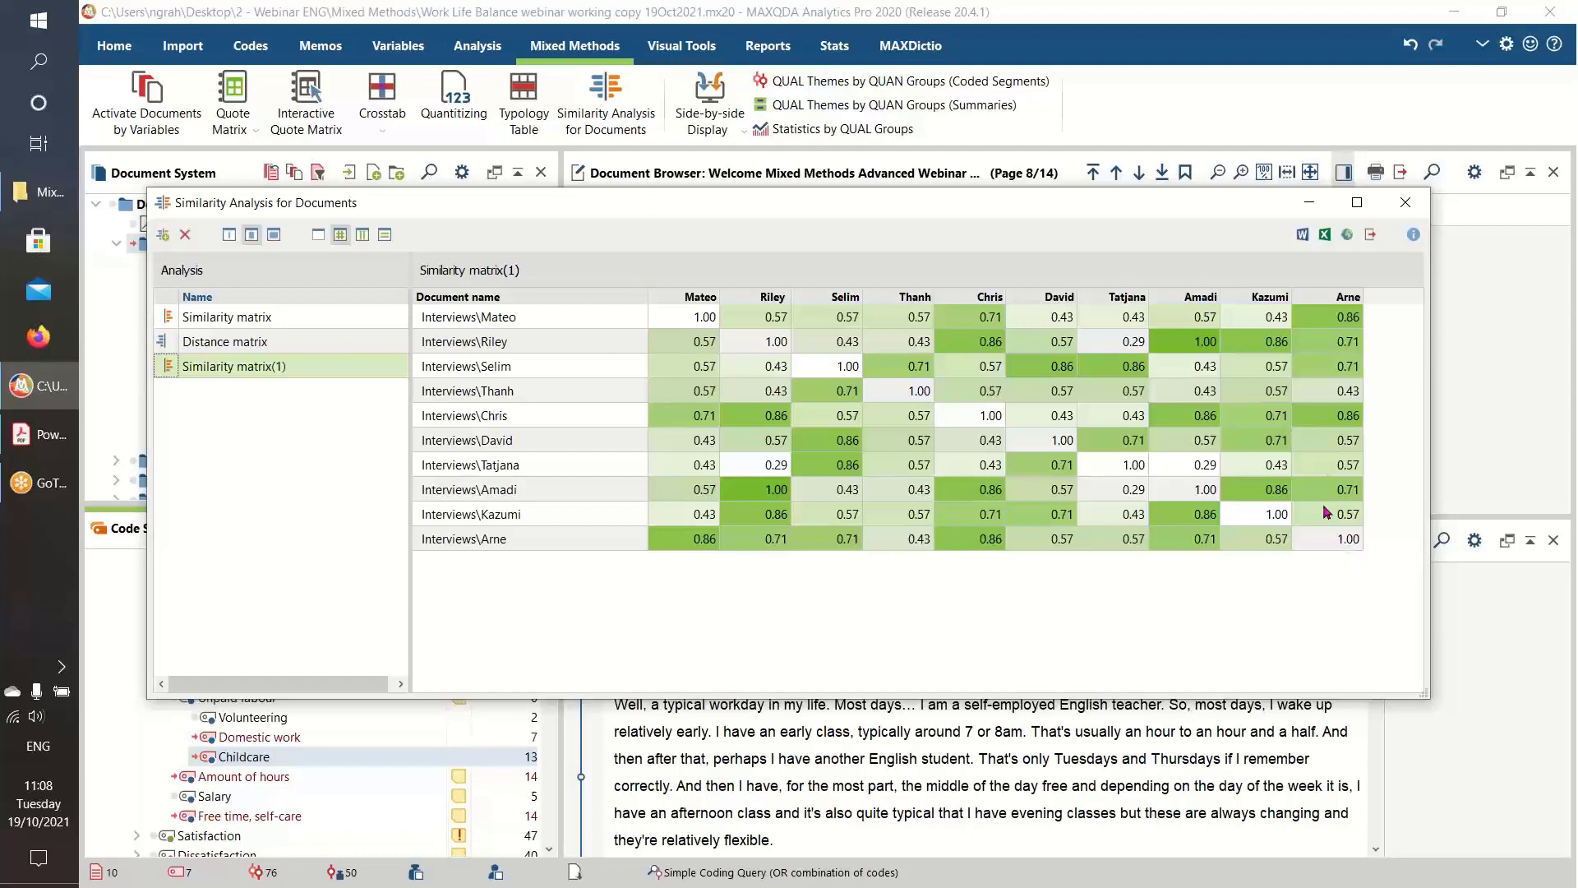
left_click(1199, 343)
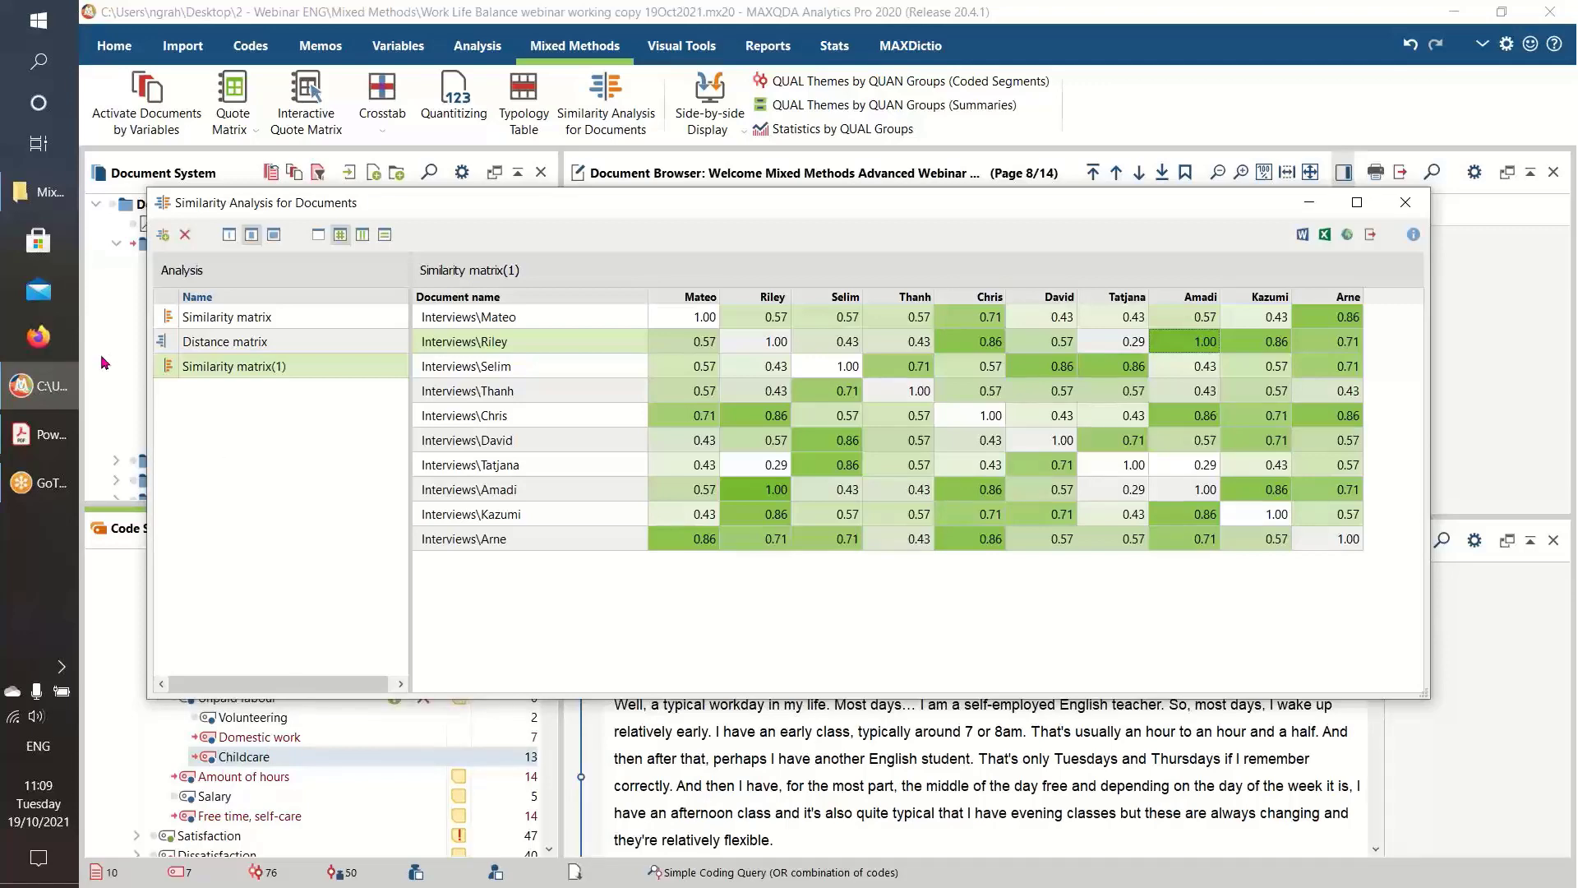
Create a distance matrix for the same codes based on code frequency with the Squared euclidean distance measure
left_click(163, 235)
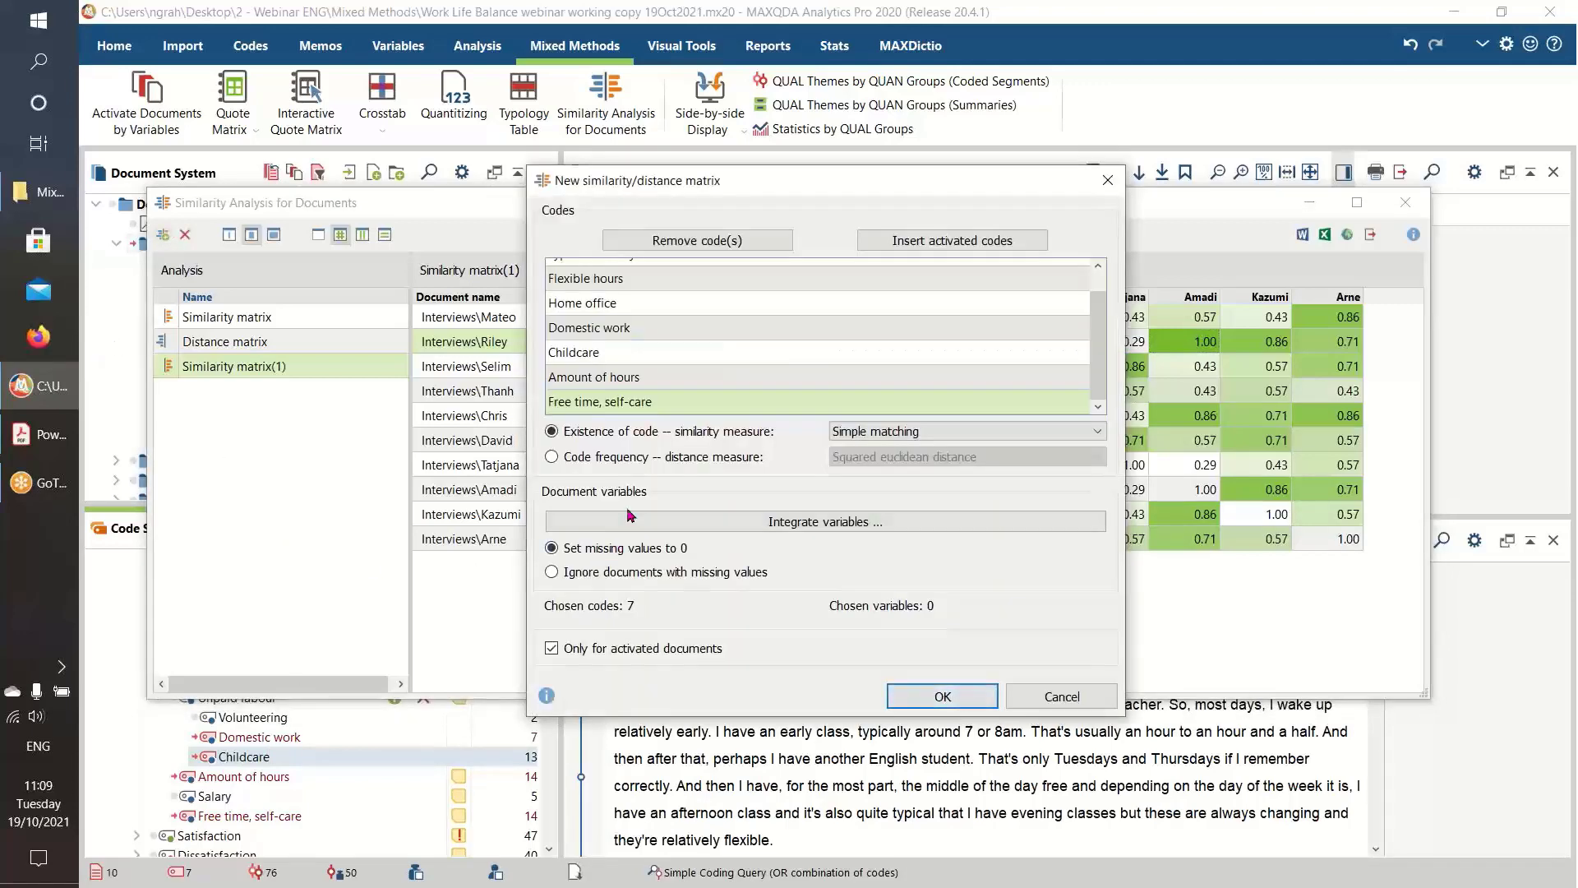
left_click(551, 459)
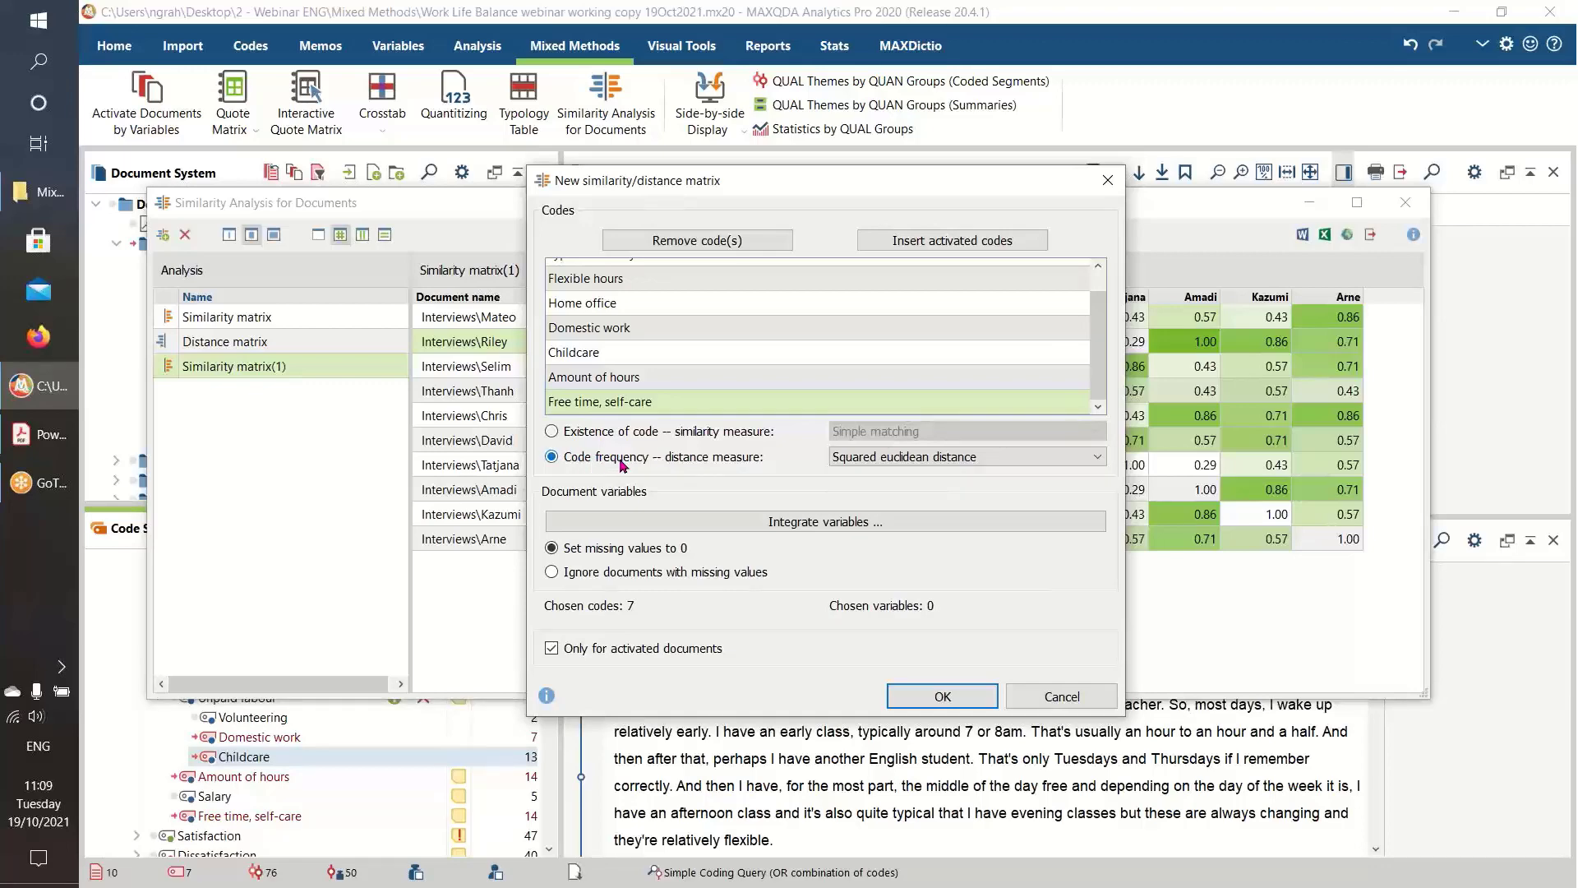
left_click(936, 697)
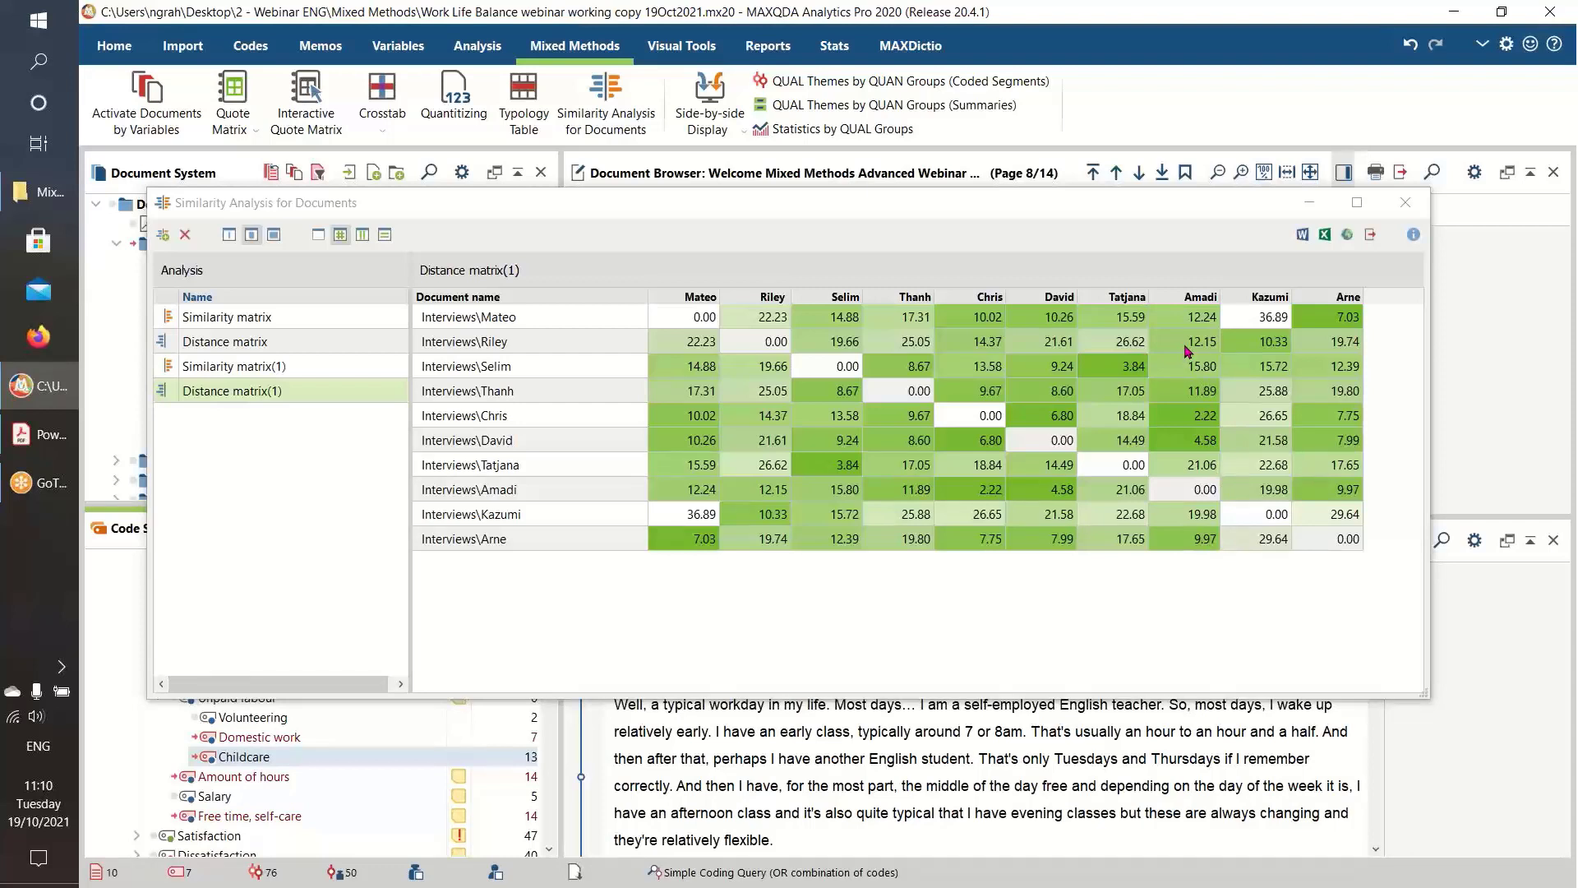
Compare Similarity matrix(1) with Distance matrix(1), check the new-matrix option for integrating variables without creating one, and close the similarity analysis
left_click(203, 371)
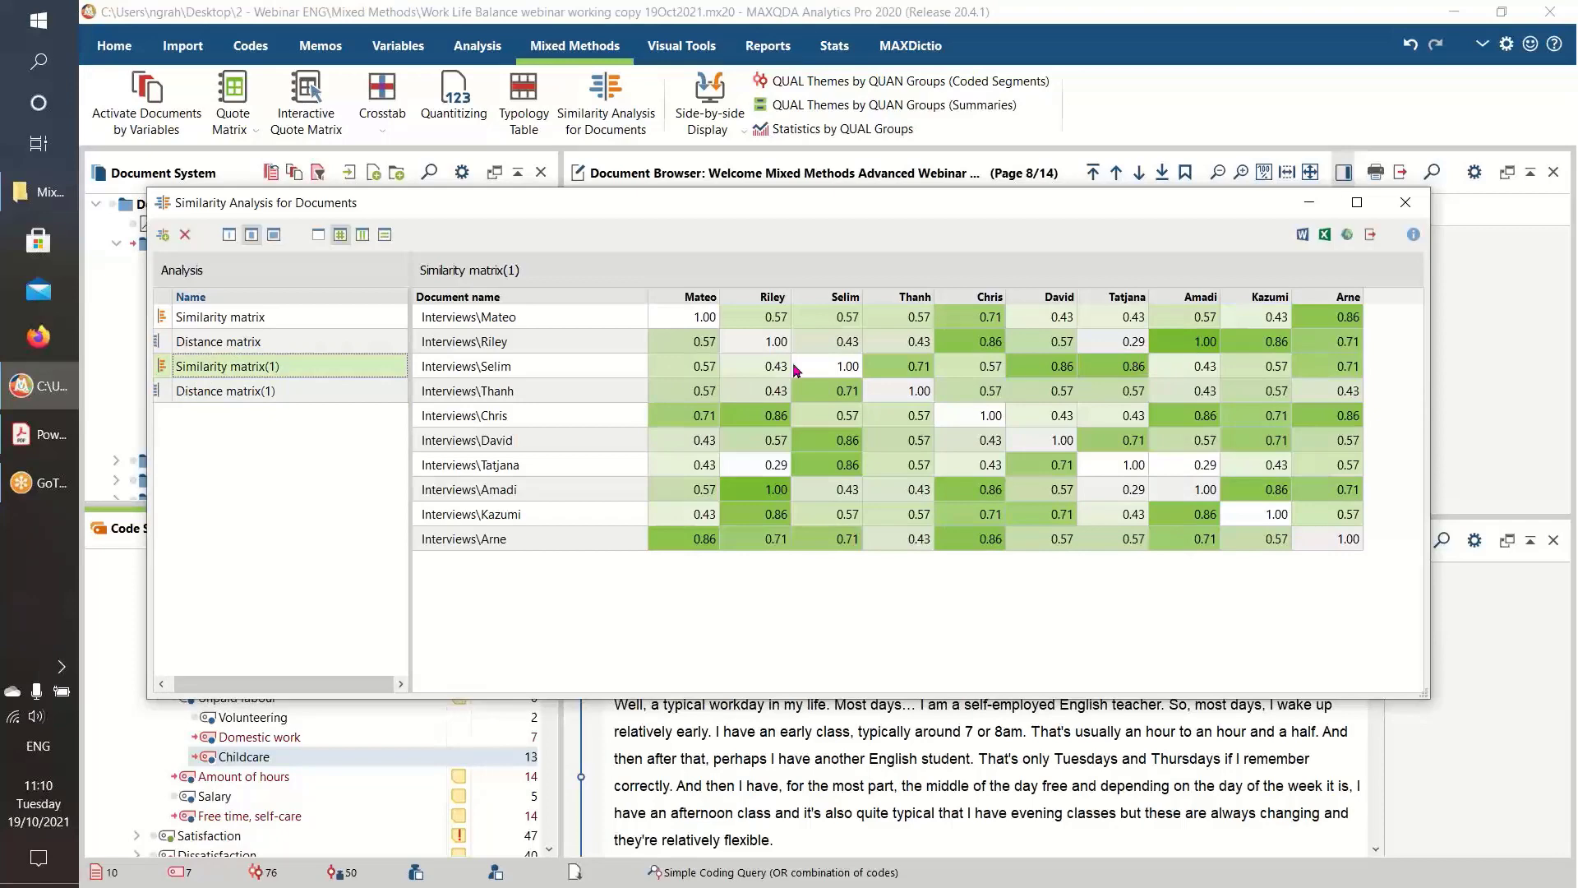
left_click(243, 396)
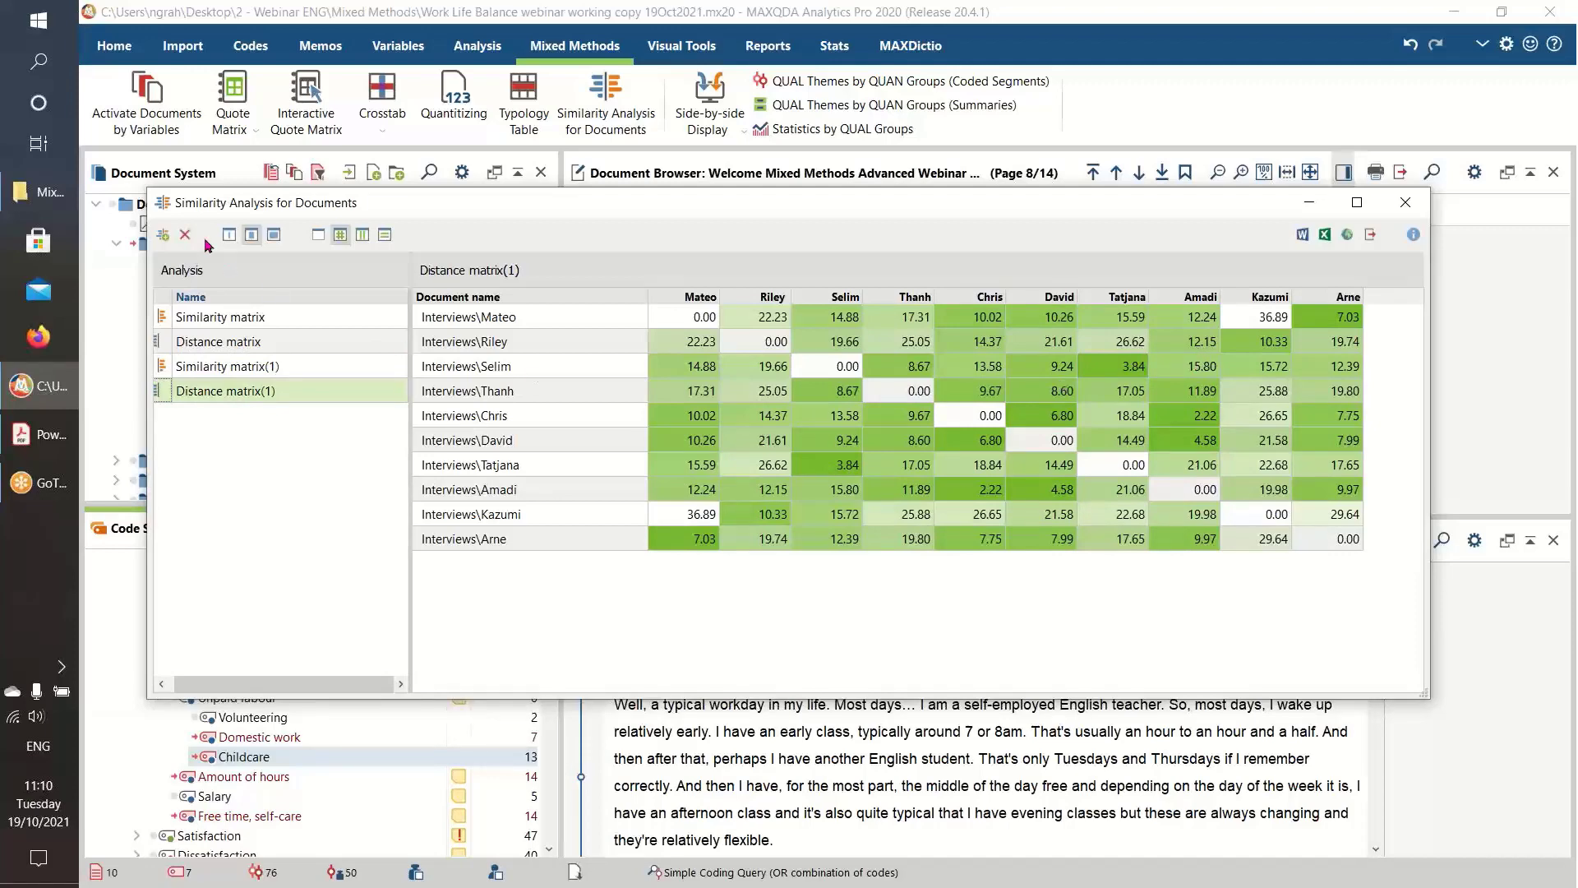
left_click(164, 236)
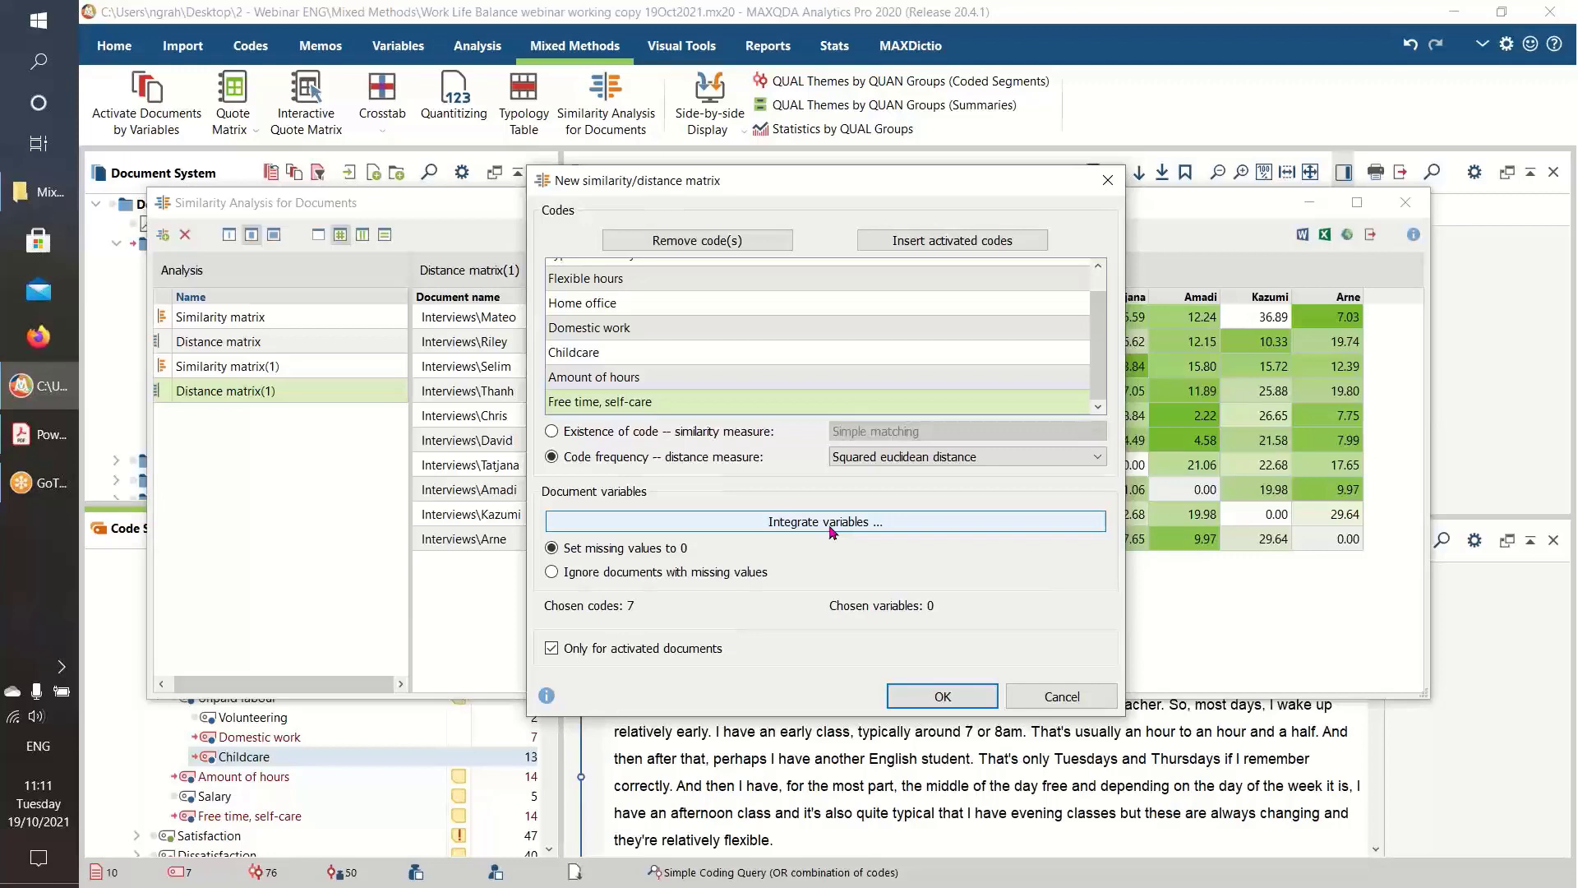
left_click(1061, 698)
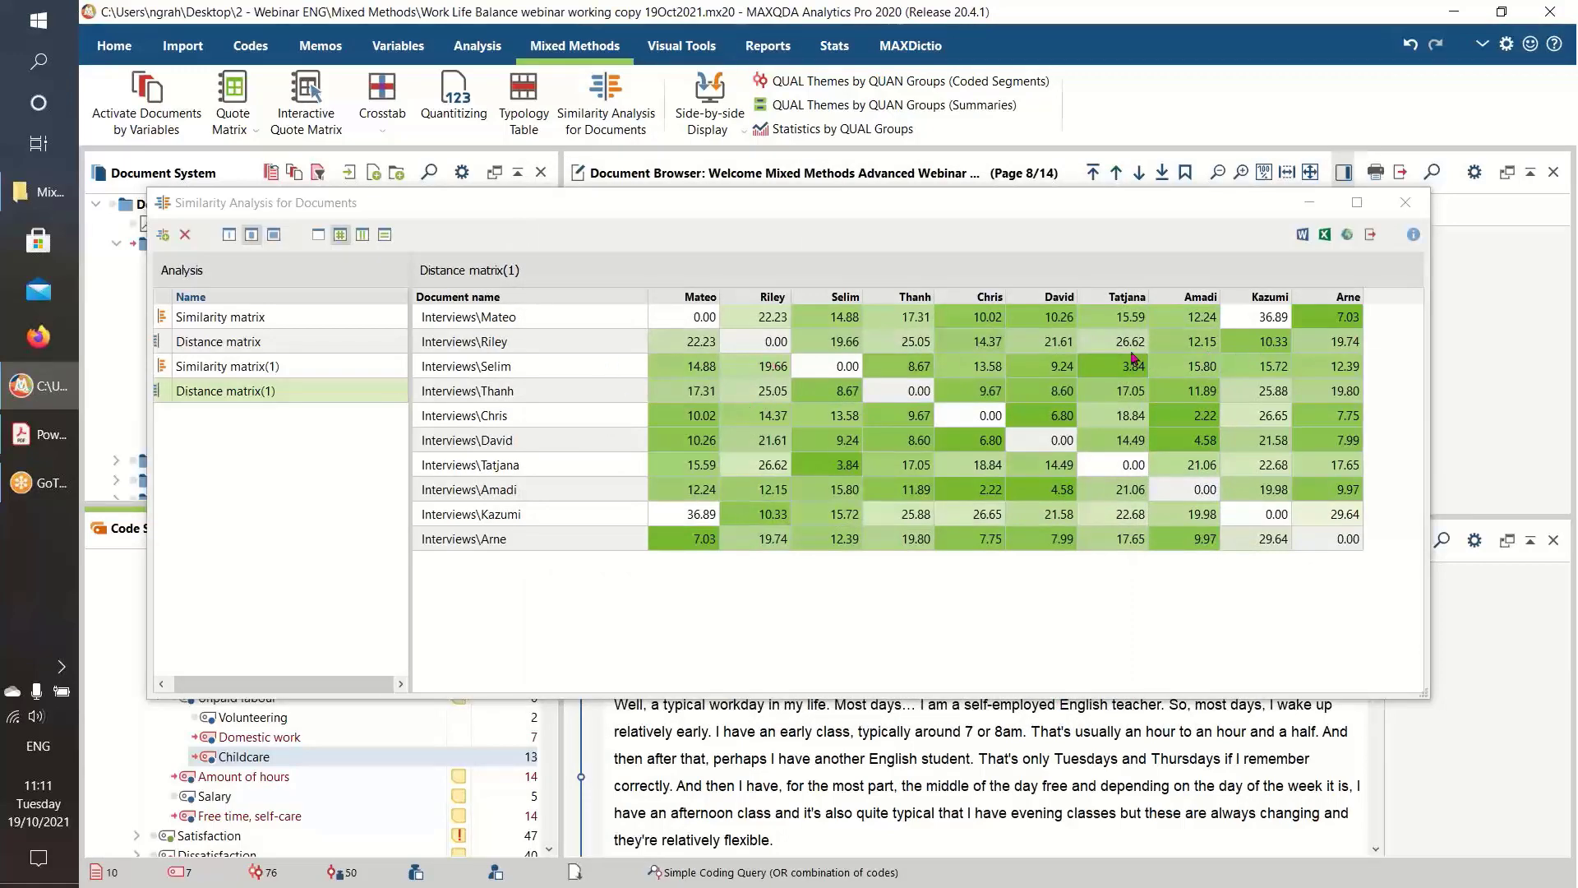
left_click(244, 367)
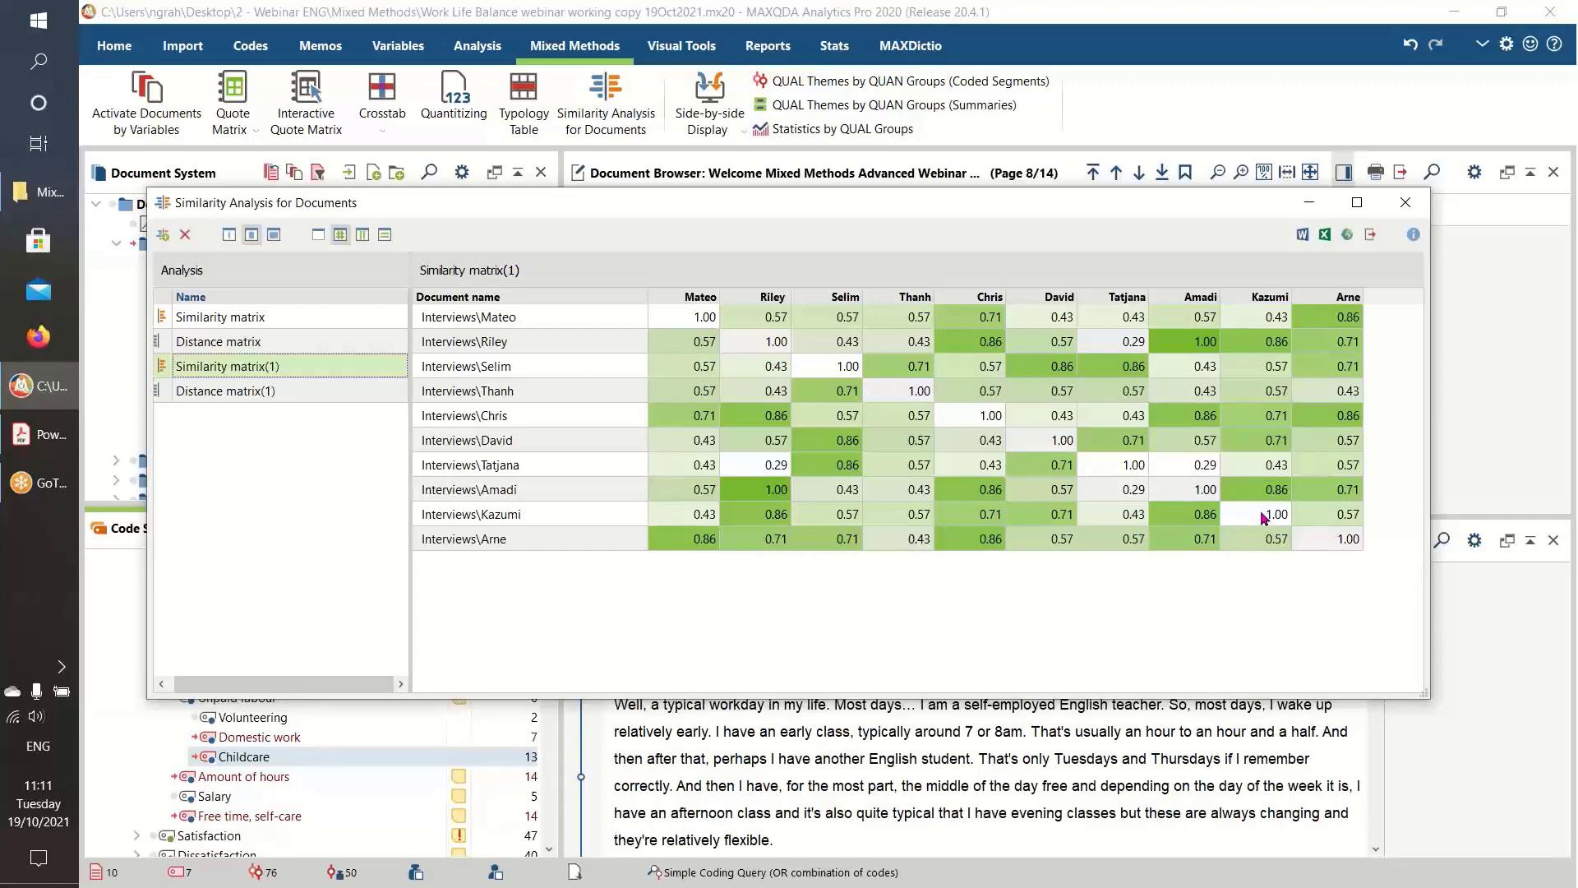
left_click(244, 394)
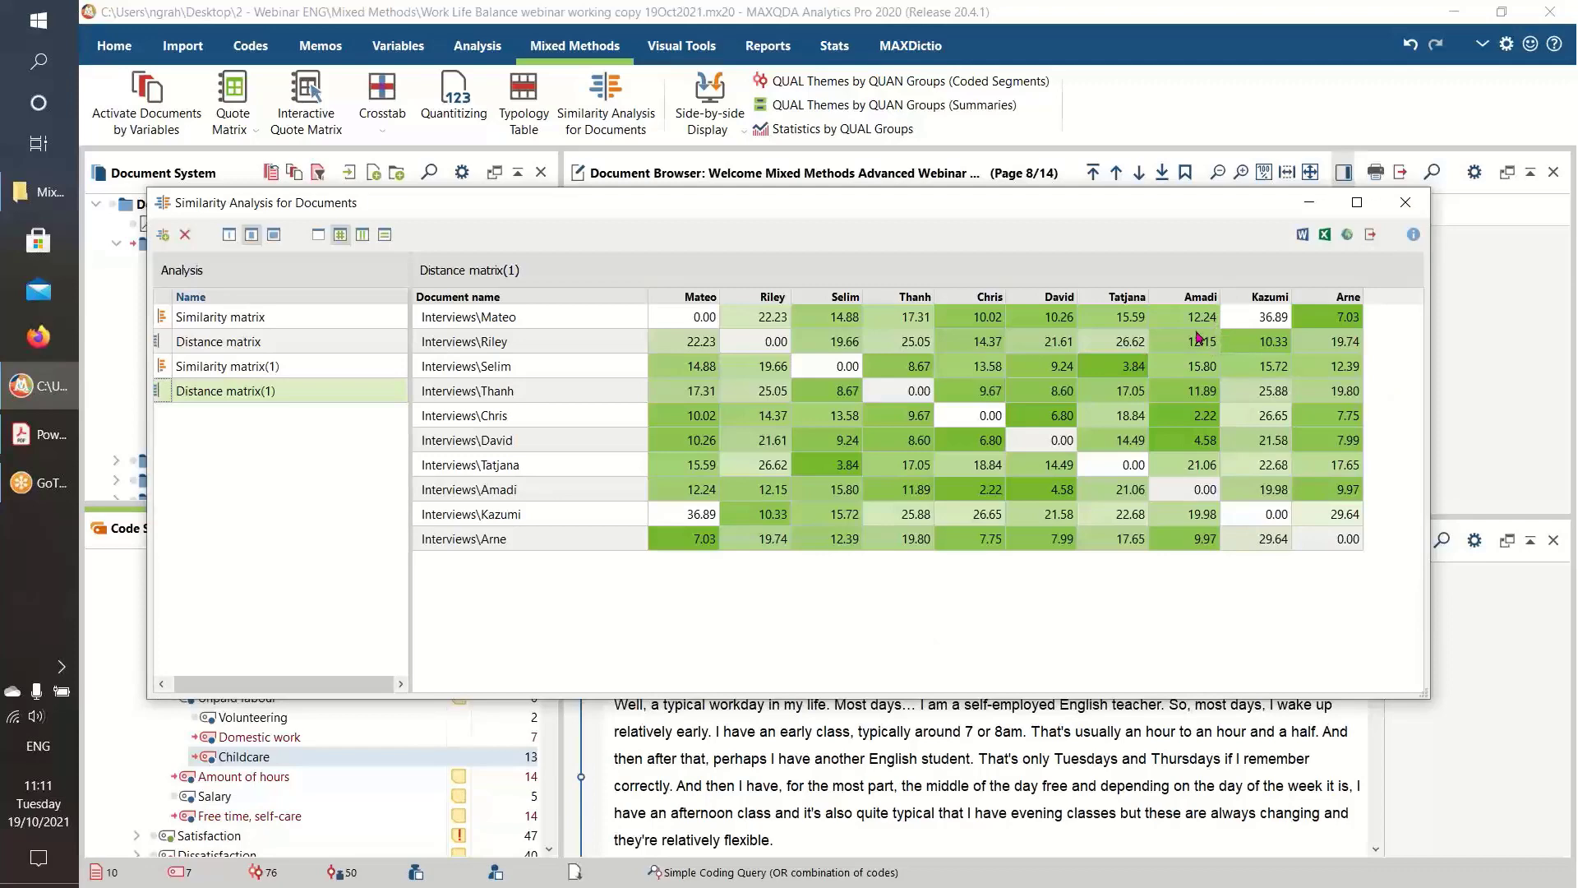
left_click(1405, 203)
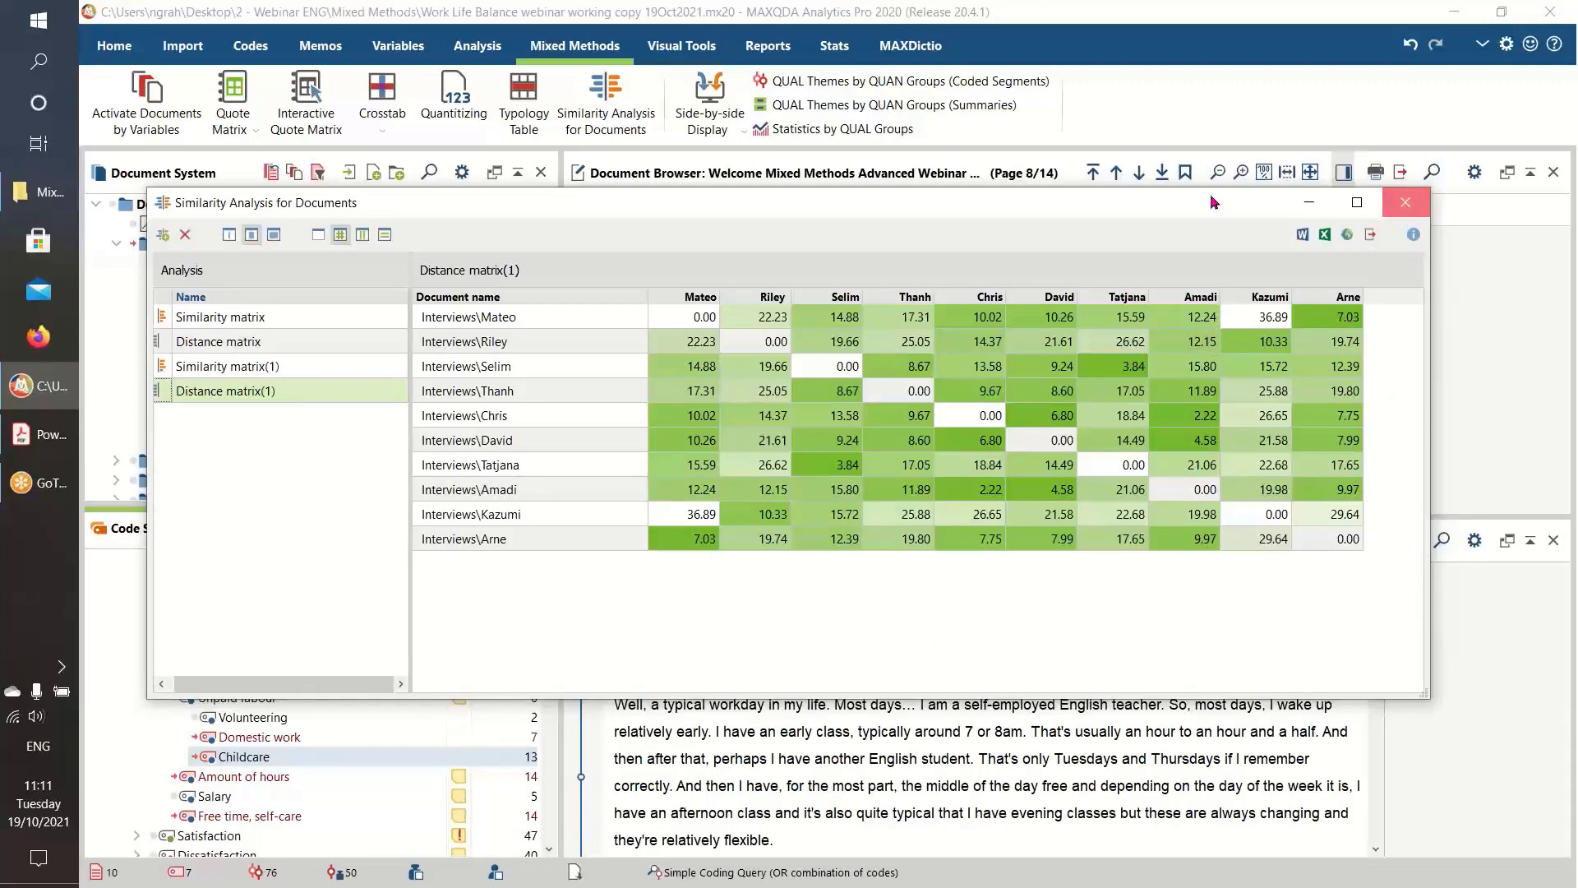
Create a Two-Cases Model in MAXMaps comparing the second and eighth interview documents, using the default model options
left_click(677, 58)
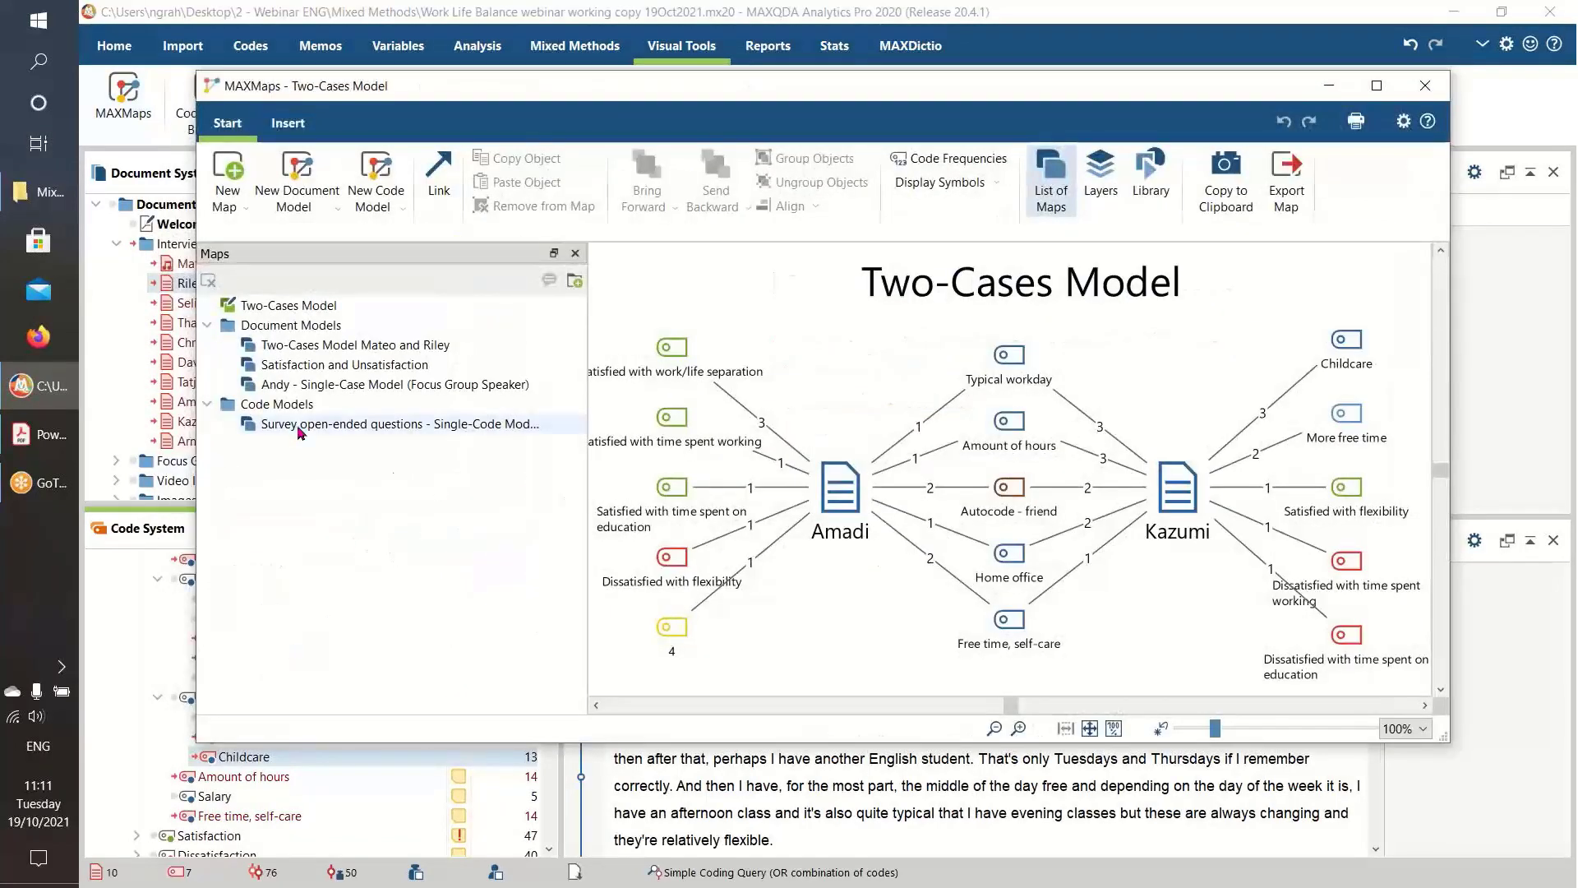
left_click(317, 211)
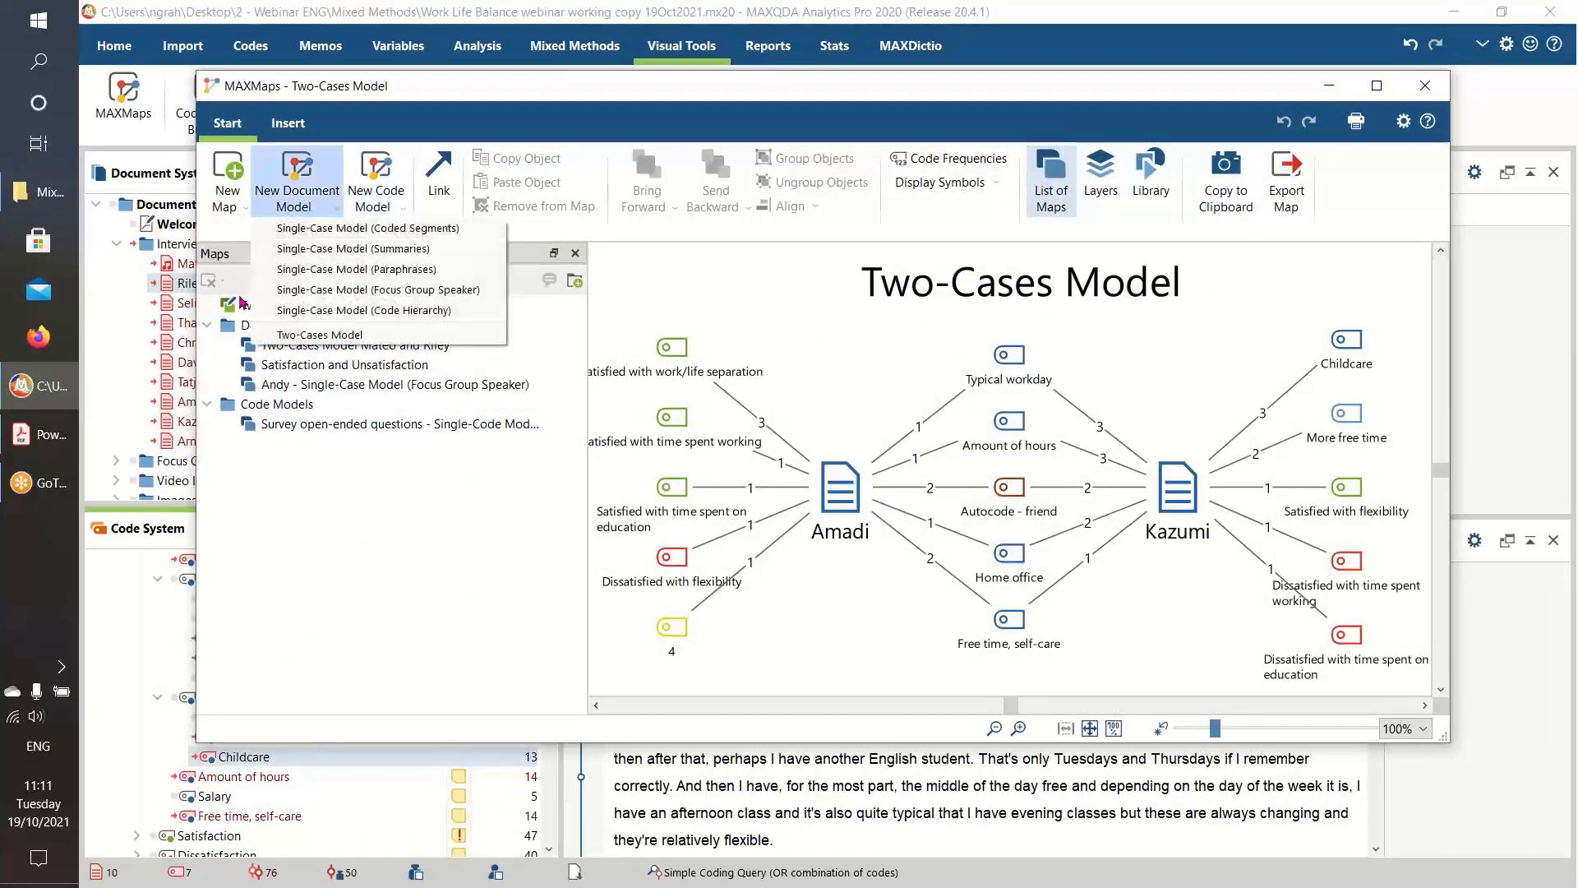
left_click(310, 335)
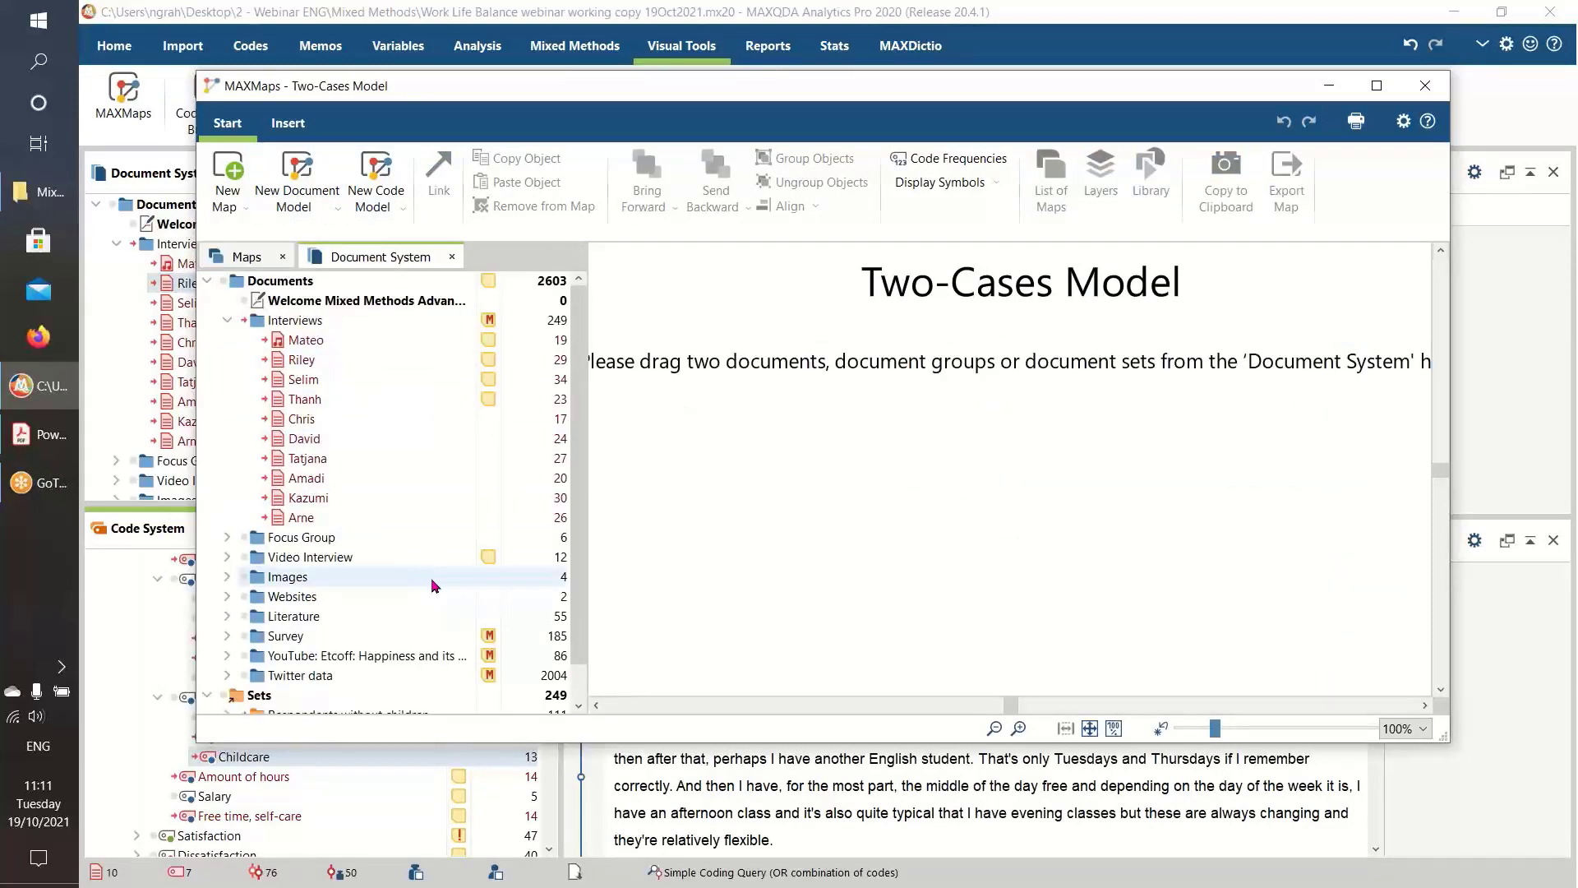
left_click_drag(305, 365, 750, 491)
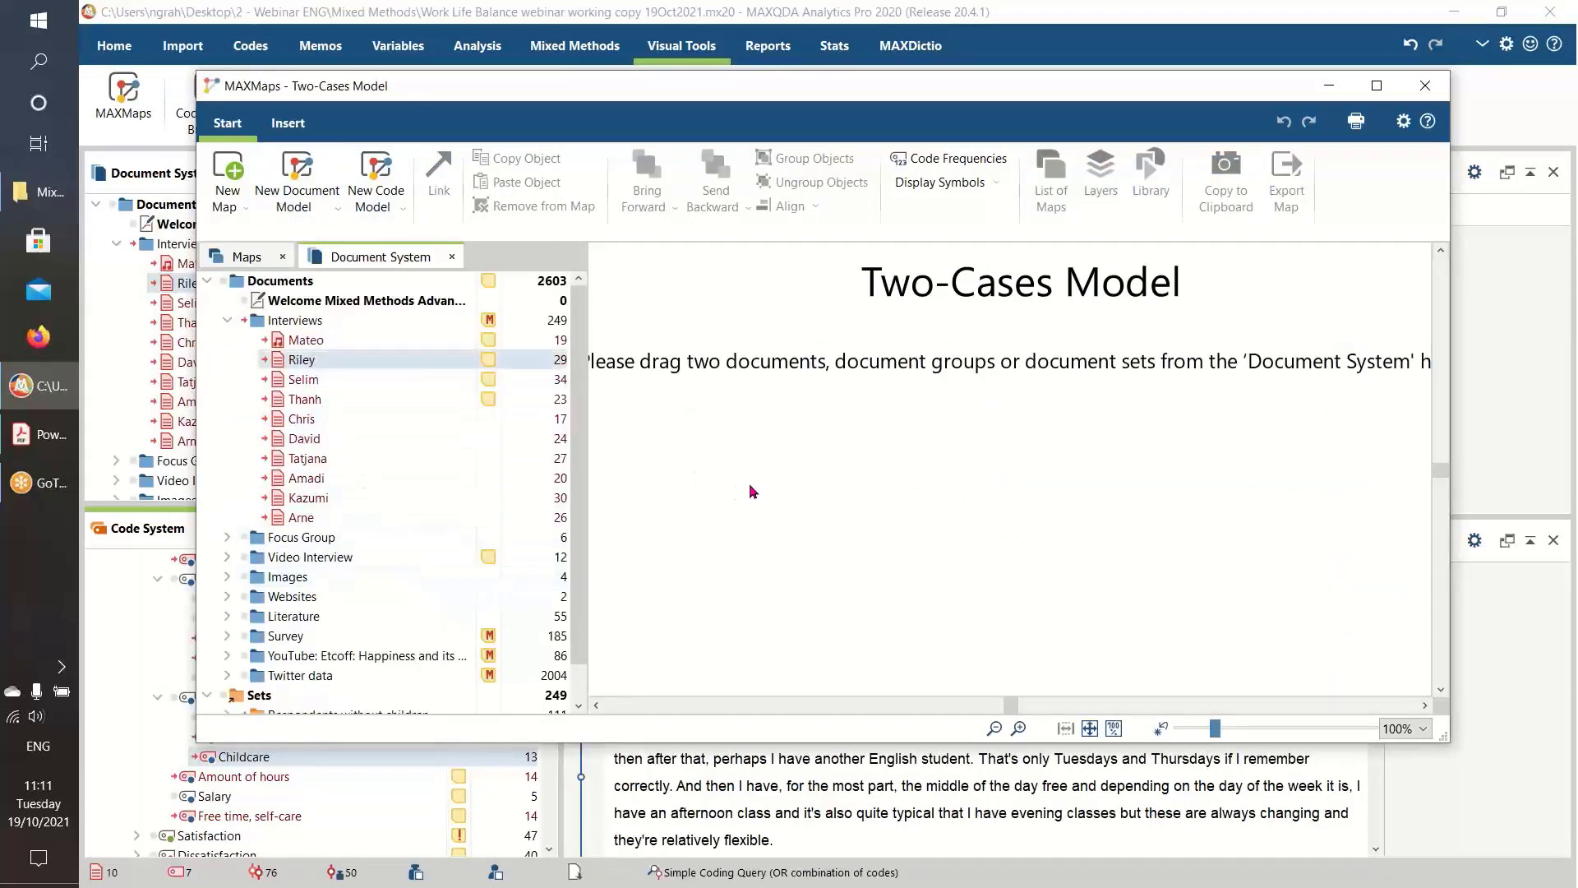
left_click_drag(306, 478, 1151, 503)
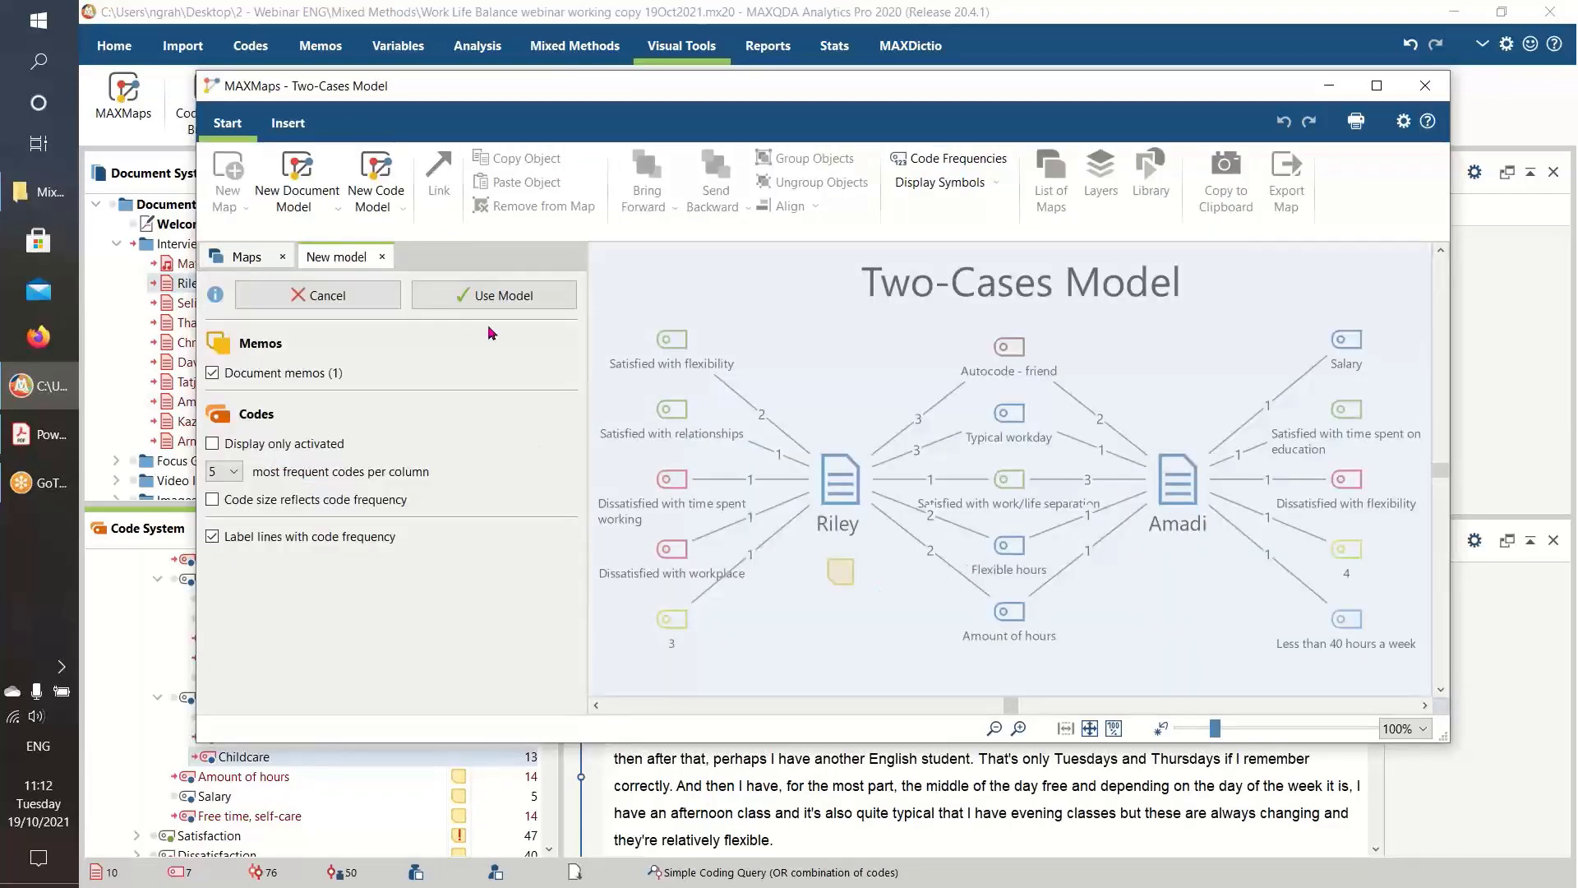
left_click(493, 295)
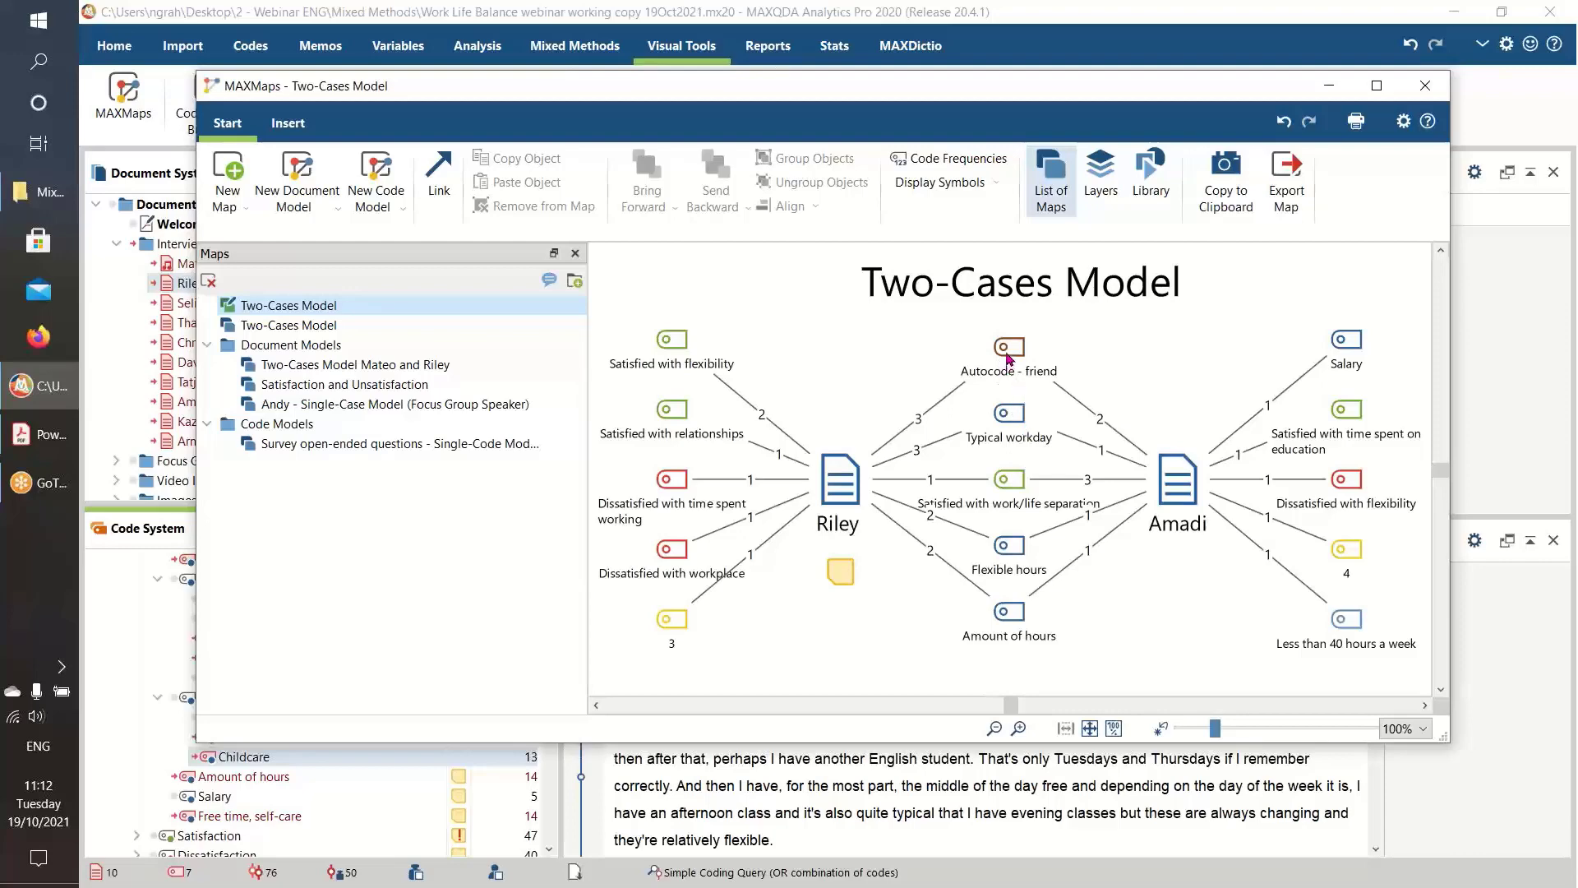
mouse_move(1010, 352)
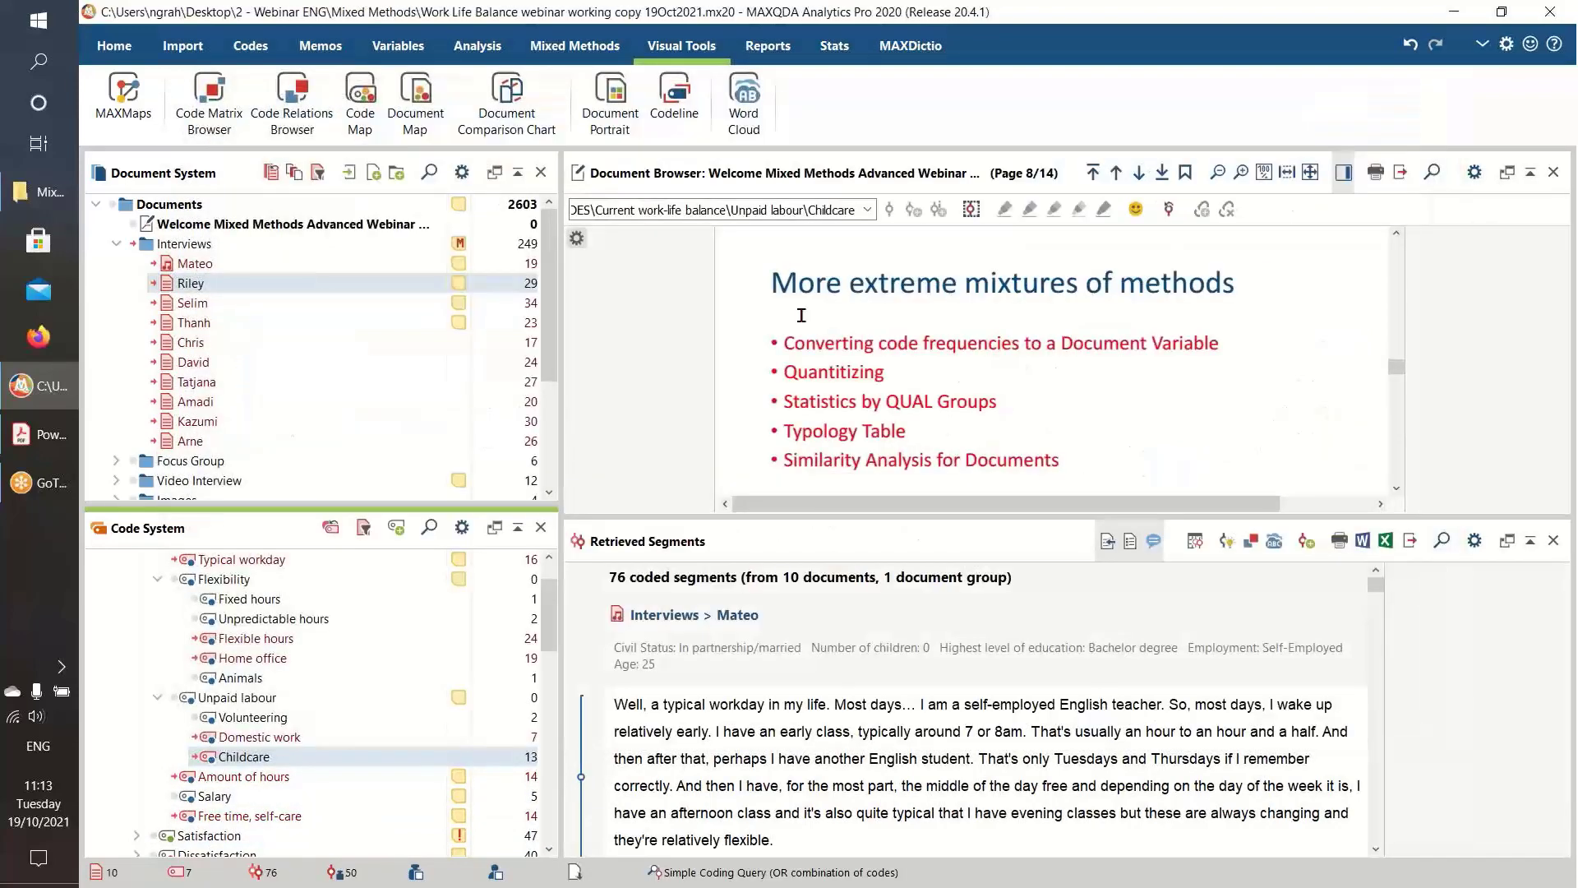
Return to the Mixed Methods tools and examine the document variables of the second and last interviews
left_click(572, 48)
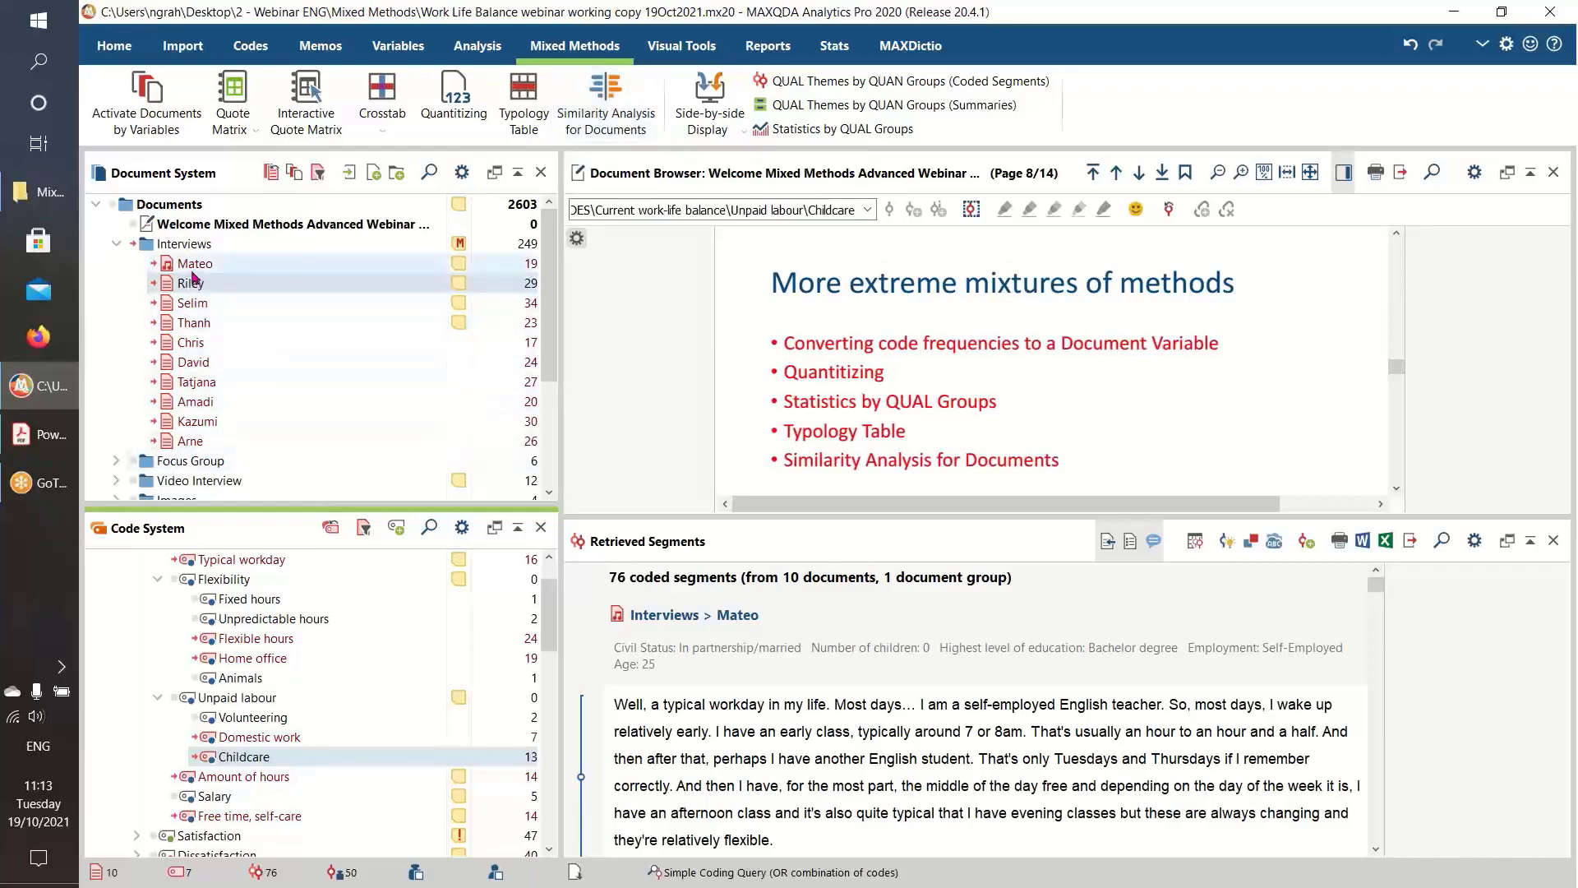
mouse_move(190, 277)
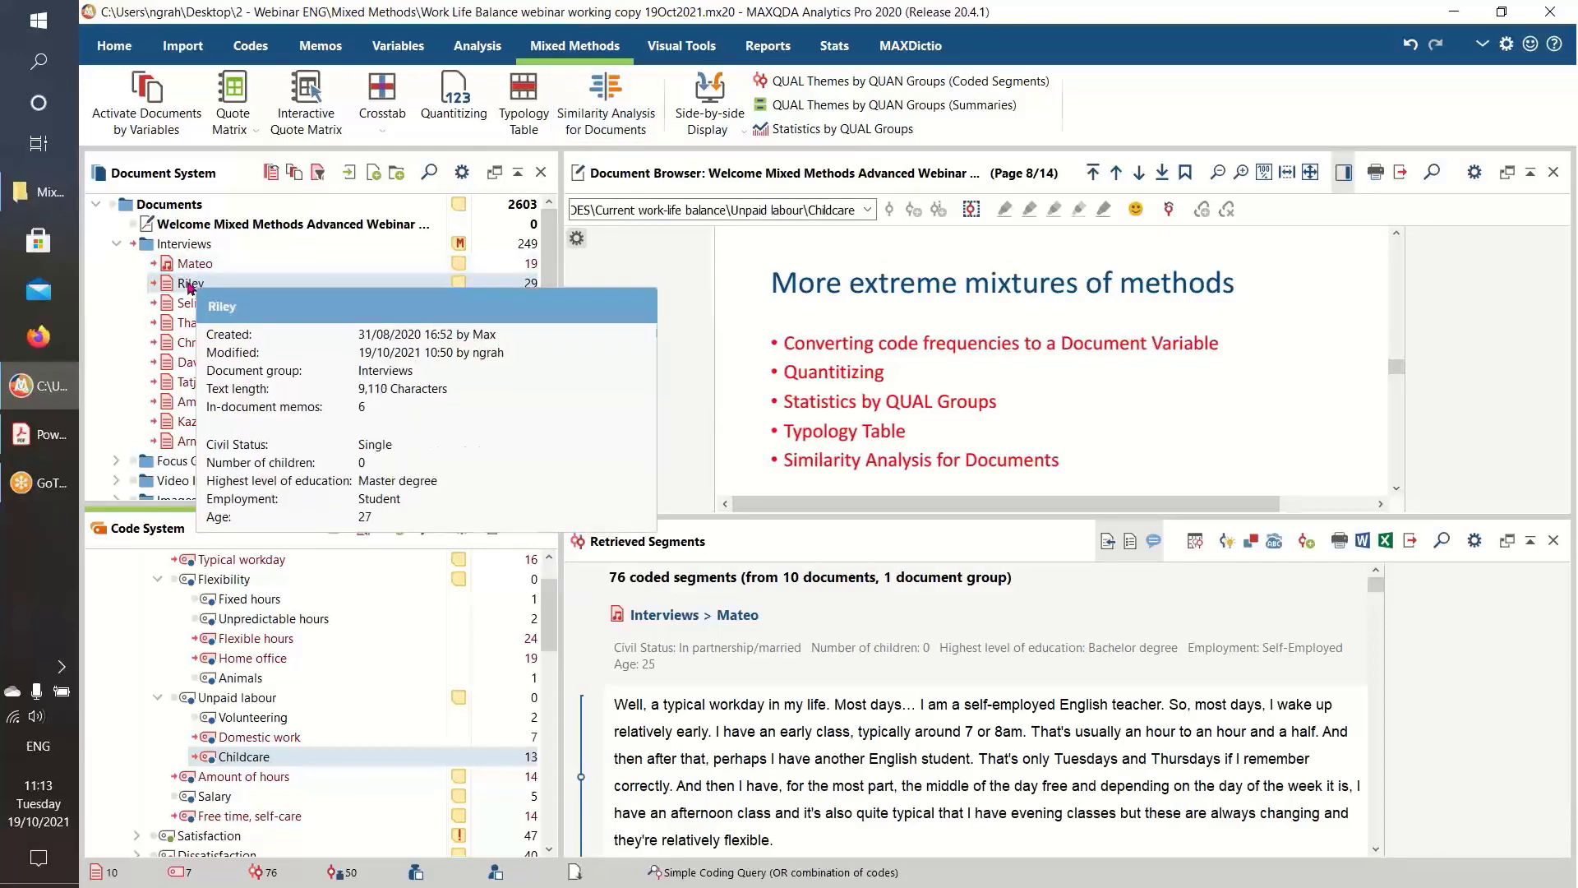
mouse_move(176, 446)
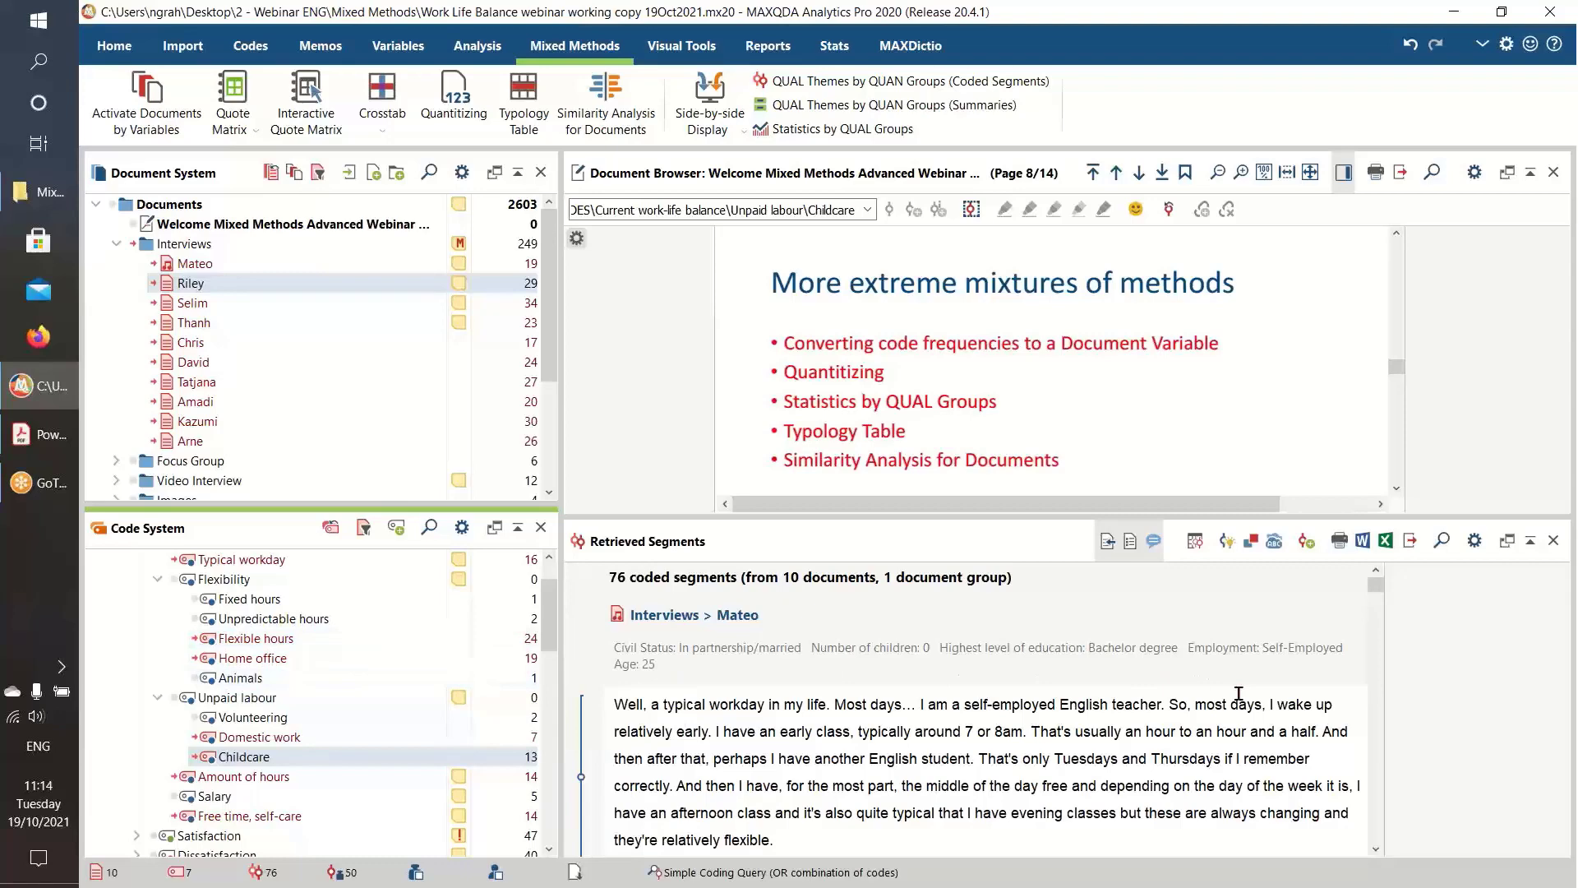
Switch to the webinar slides in Adobe Acrobat Reader and move forward to the slide Developing uses of Variables
left_click(42, 434)
scroll(855, 589, "down", 1)
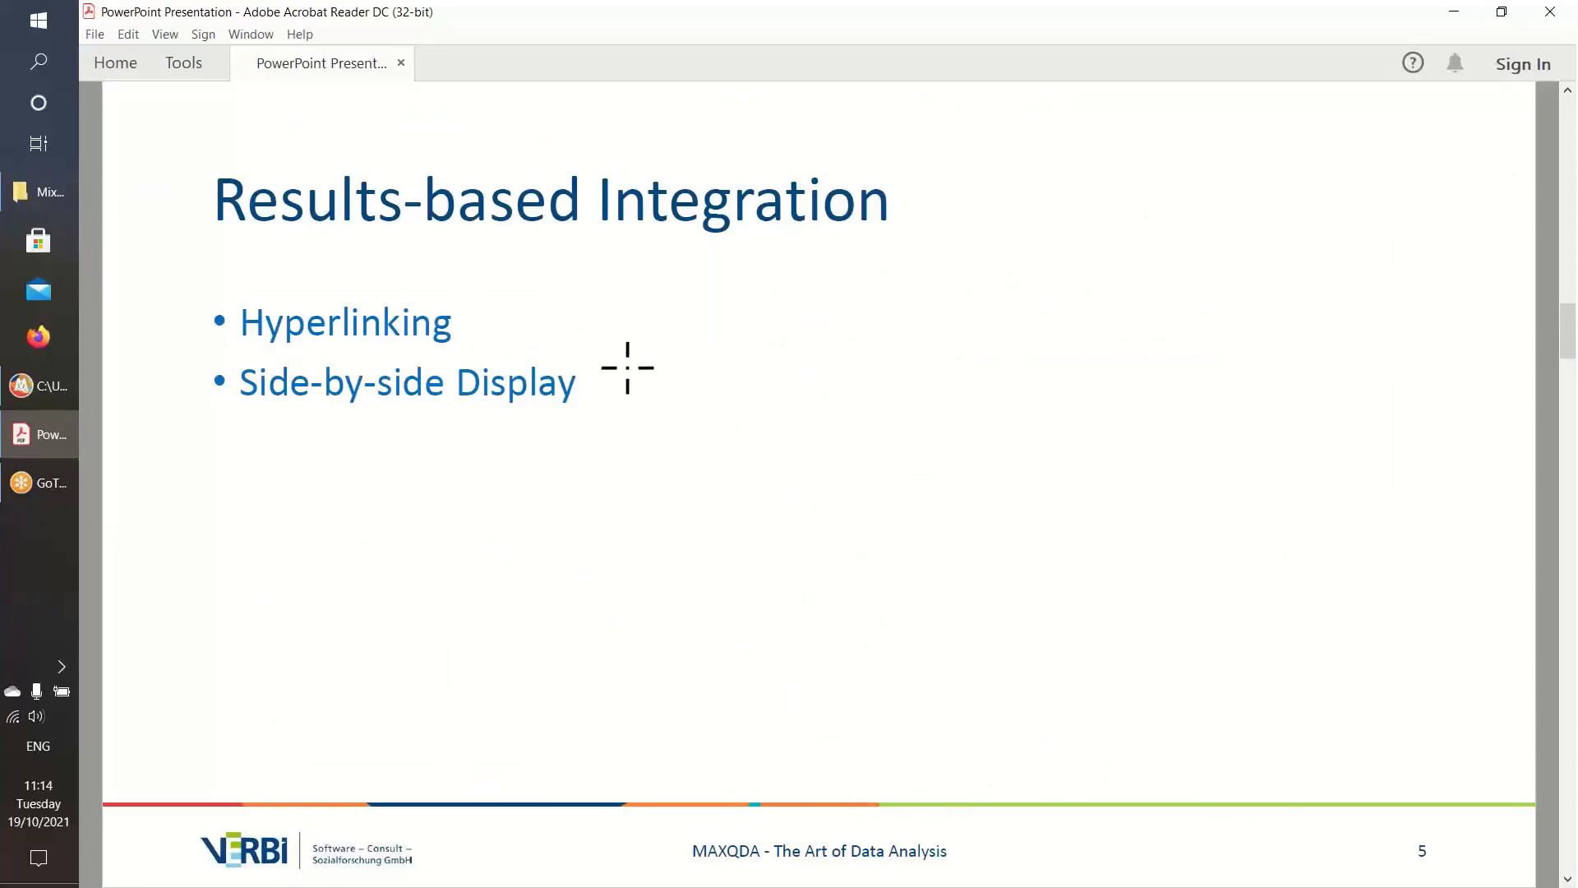
scroll(659, 369, "down", 1)
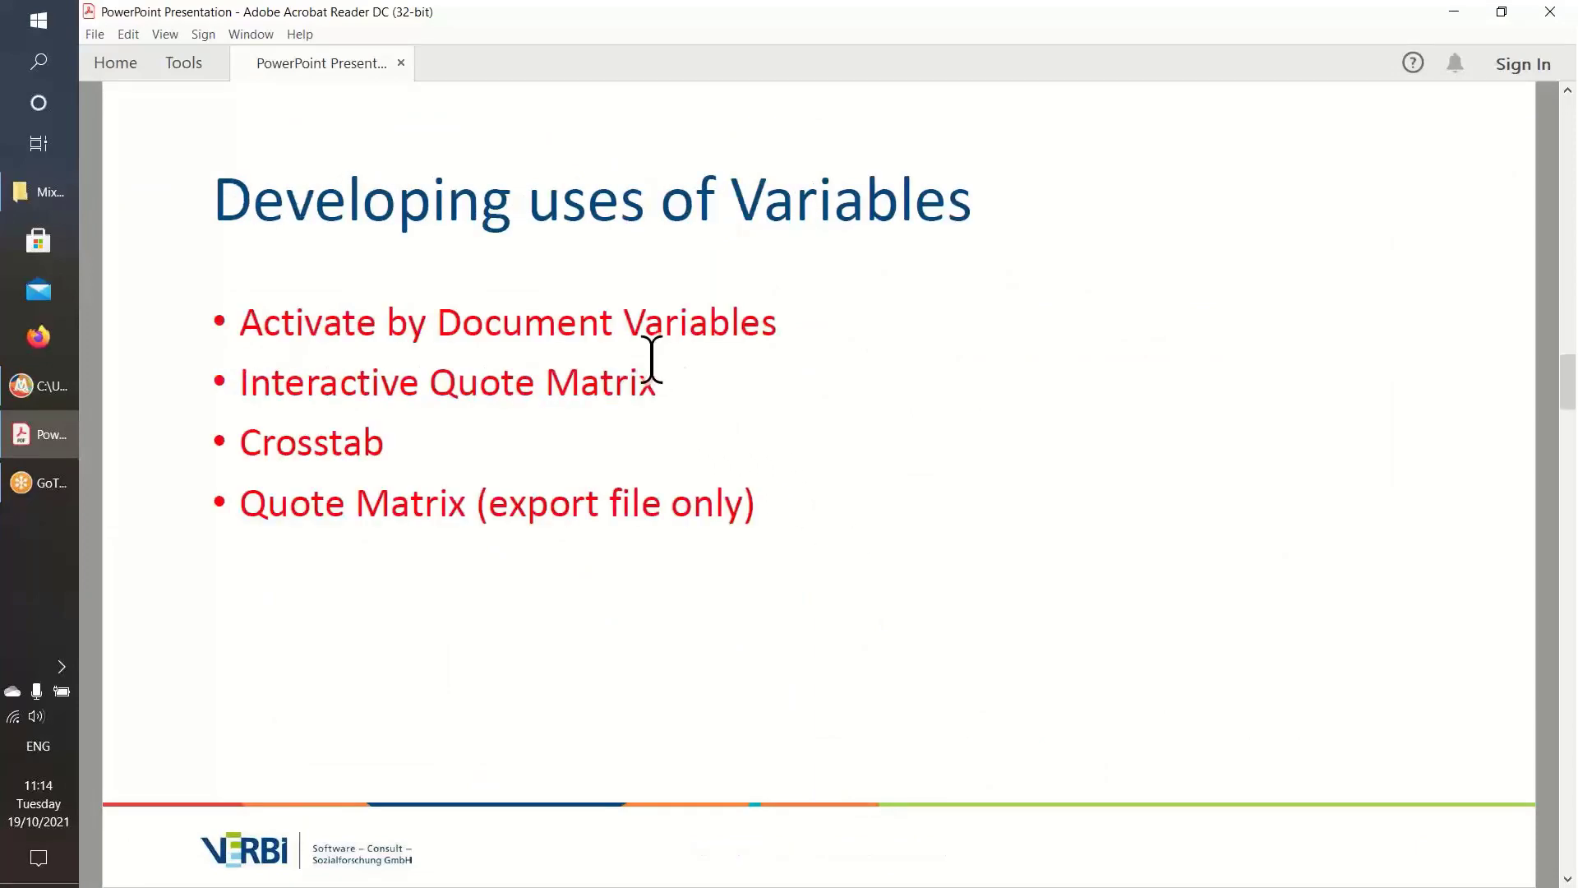